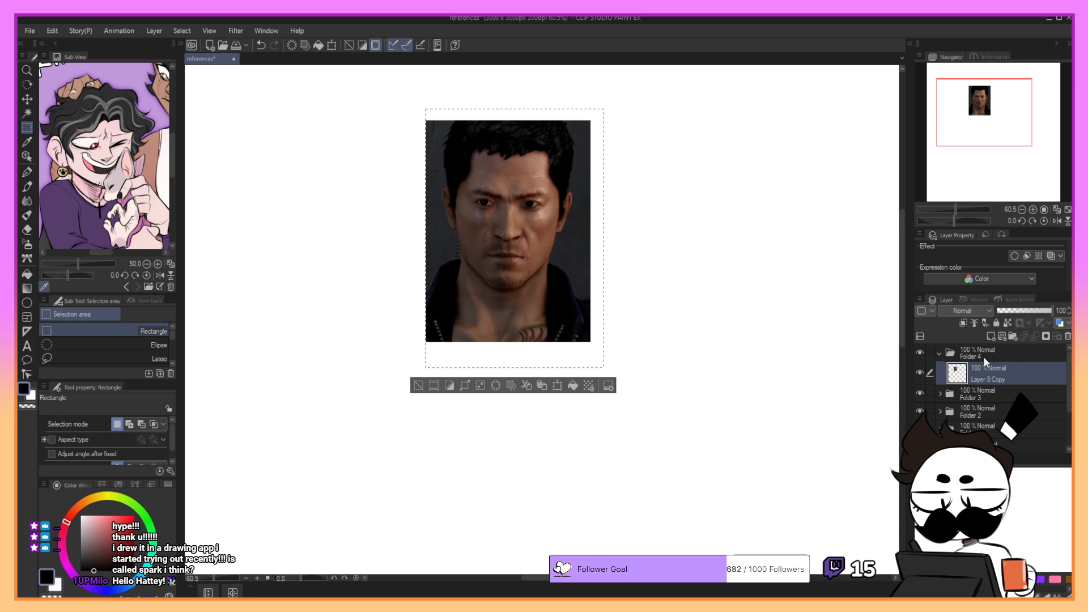
- Clear the rectangular selection and move the portrait photo to the upper-left area of the canvas
{"action": "left_click_drag", "start_coordinate": [351, 304], "coordinate": [347, 307]}
{"action": "left_click", "coordinate": [344, 260]}
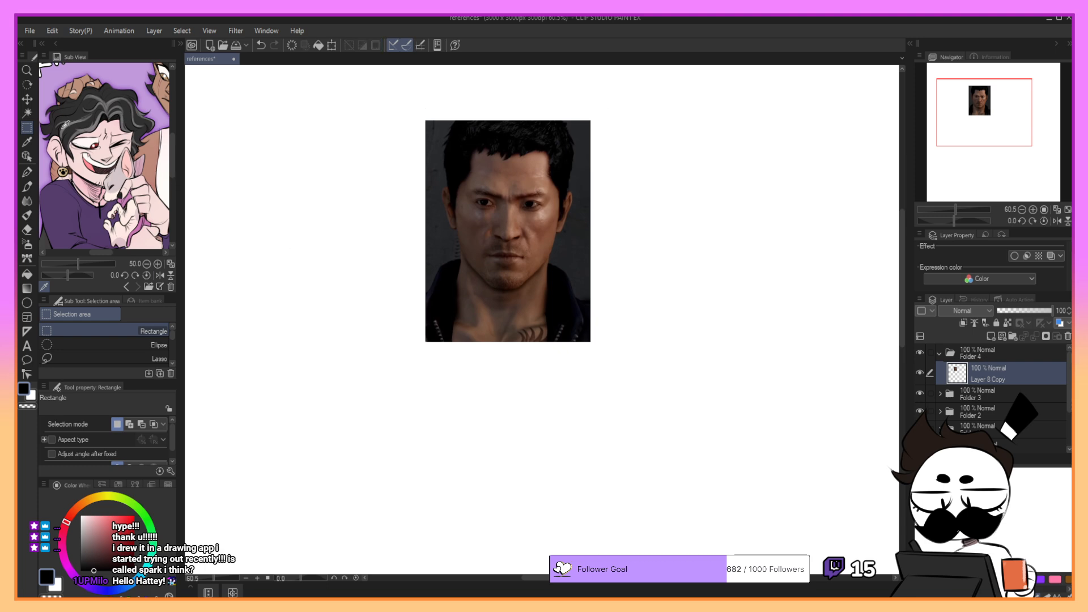
{"action": "left_click", "coordinate": [27, 99]}
{"action": "left_click_drag", "start_coordinate": [514, 267], "coordinate": [304, 249]}
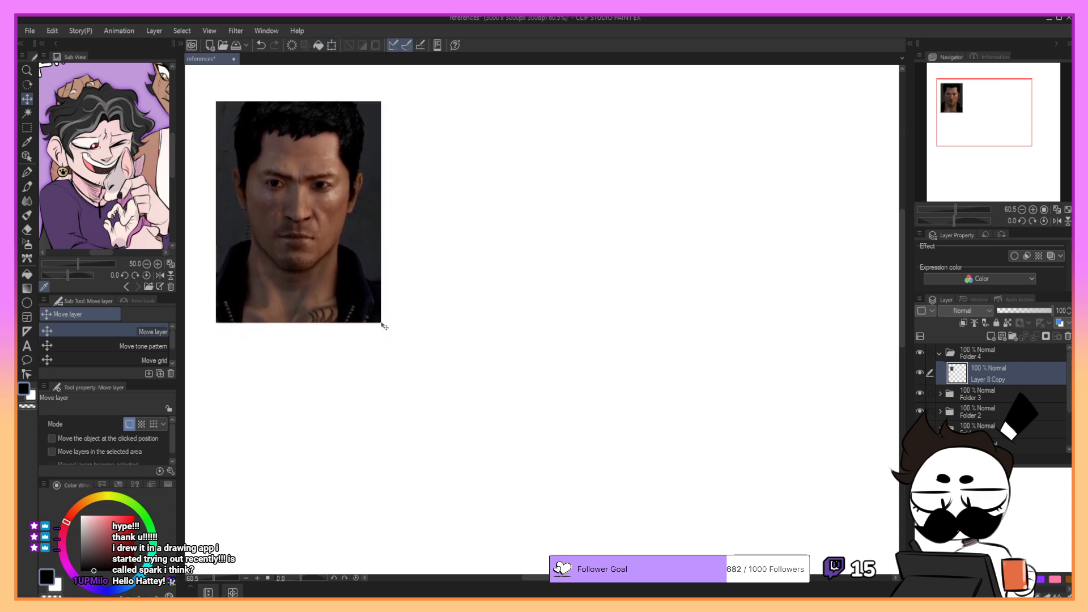
- Scale the portrait photo down slightly with Scale/Rotate and shift it a little downward
{"action": "left_click", "coordinate": [331, 45]}
{"action": "left_click_drag", "start_coordinate": [380, 322], "coordinate": [365, 305]}
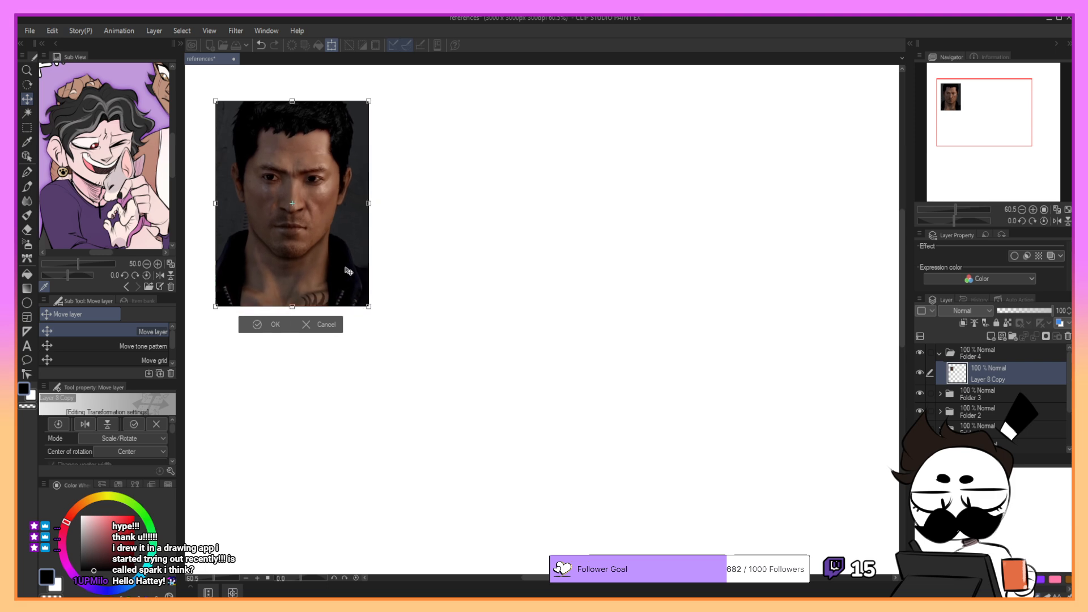
{"action": "left_click_drag", "start_coordinate": [319, 263], "coordinate": [320, 273]}
{"action": "left_click", "coordinate": [276, 336]}
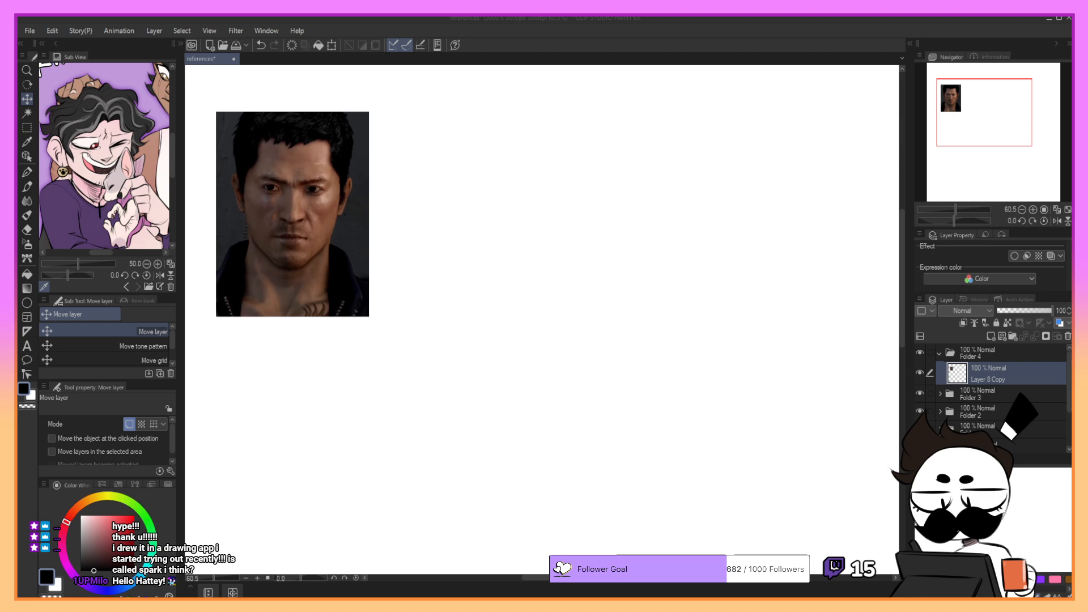
{"action": "left_click", "coordinate": [992, 336]}
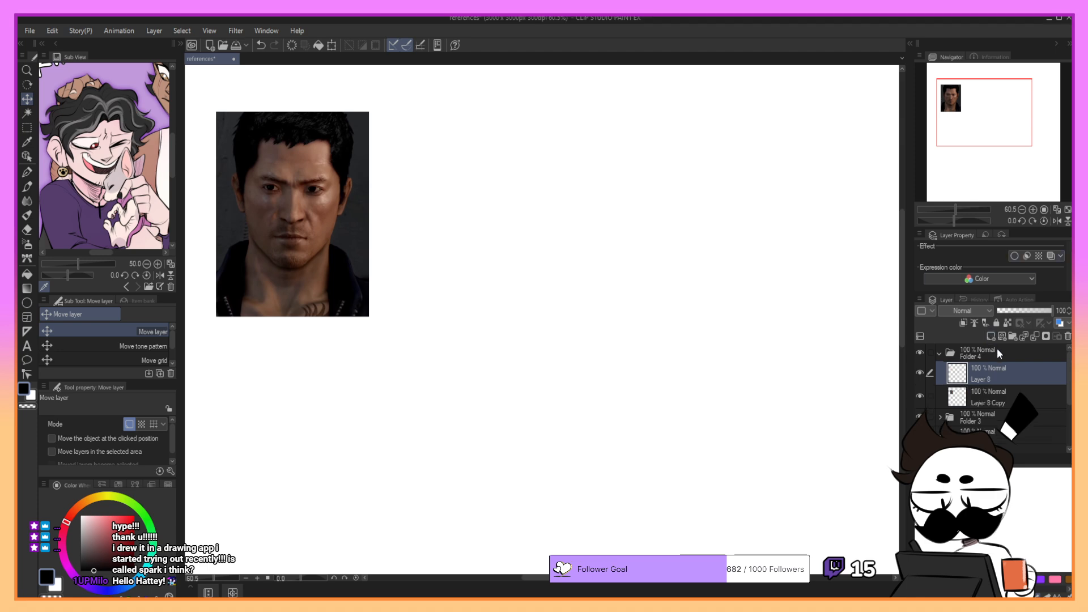
{"action": "left_click", "coordinate": [1068, 336]}
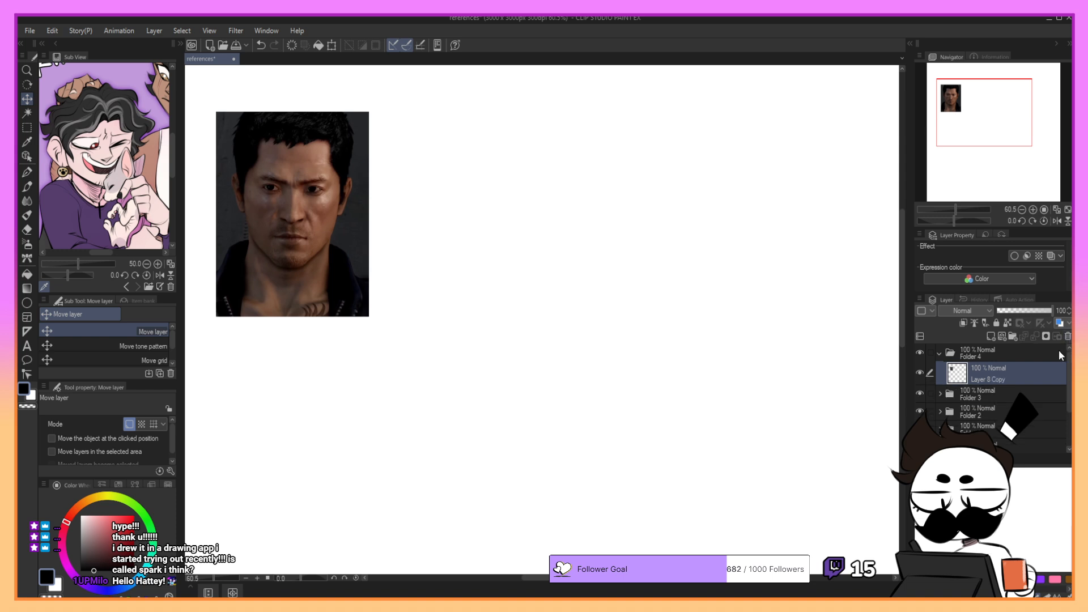
{"action": "left_click", "coordinate": [992, 337]}
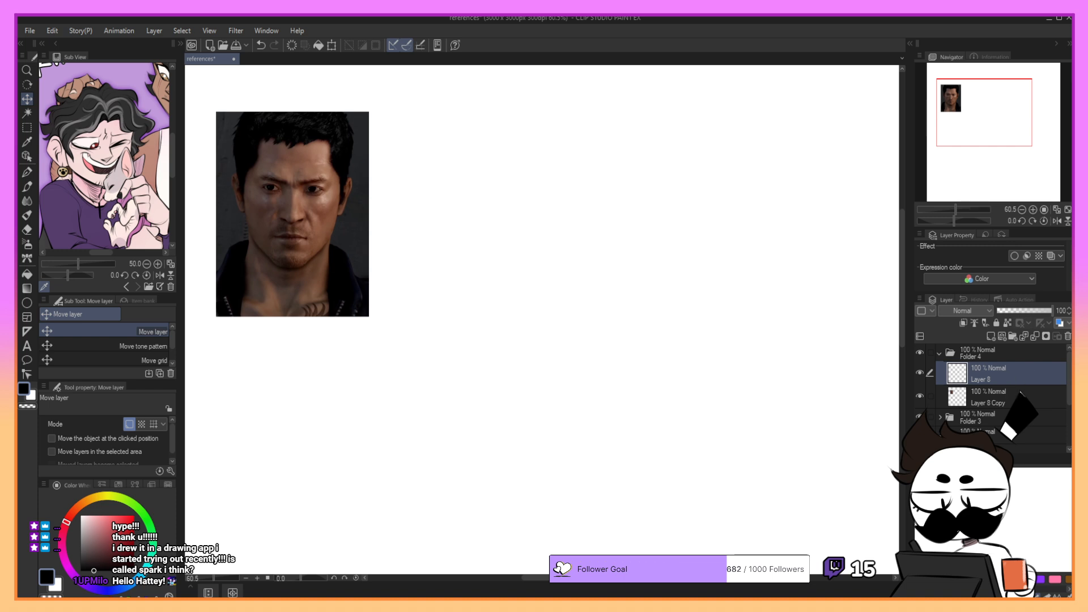
{"action": "left_click", "coordinate": [1029, 392]}
{"action": "left_click", "coordinate": [1040, 374]}
{"action": "left_click", "coordinate": [1068, 337]}
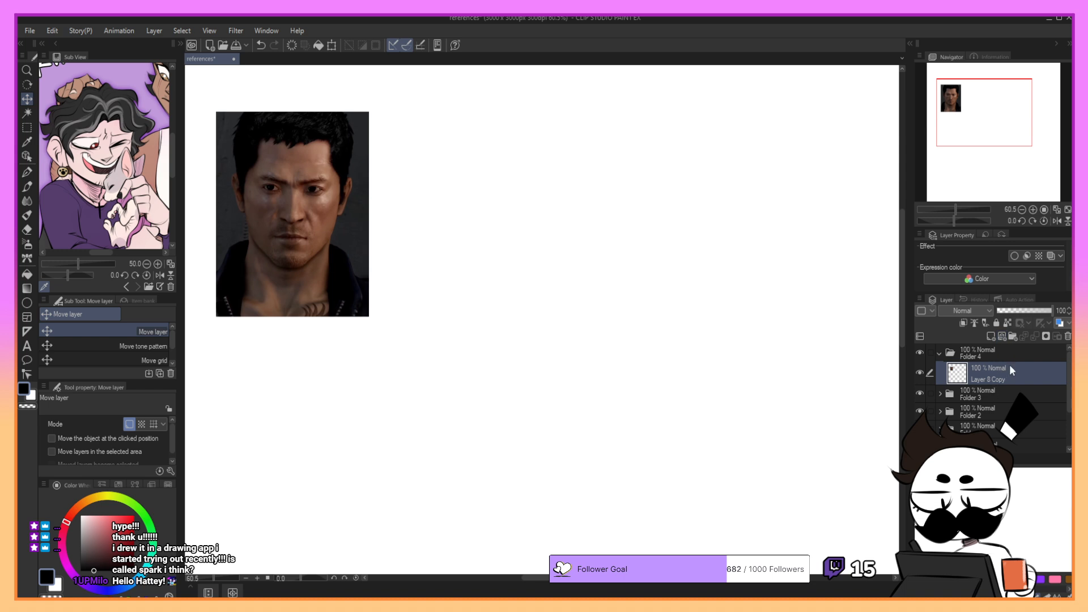
- Add a new blank layer above the photo layer and lower the photo layer's opacity to 48%
{"action": "left_click", "coordinate": [991, 336]}
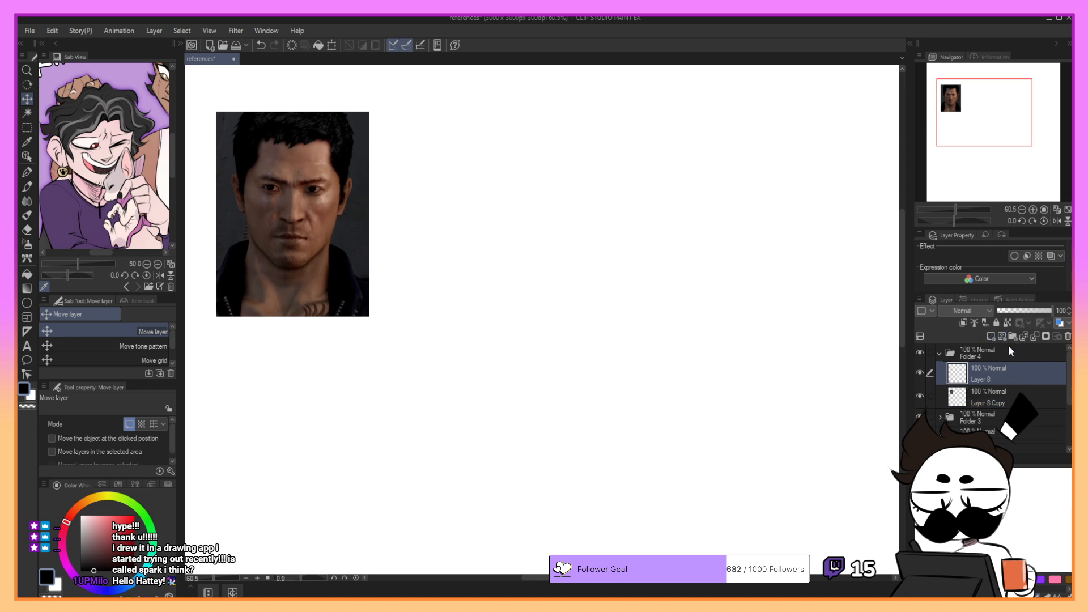
{"action": "left_click", "coordinate": [1008, 396]}
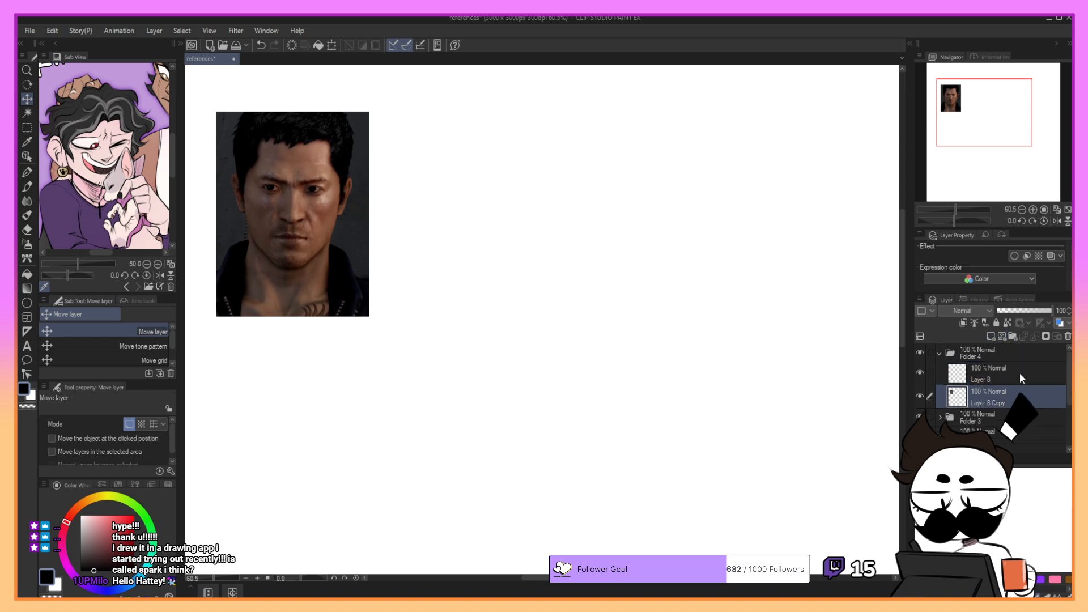
{"action": "left_click", "coordinate": [1030, 311]}
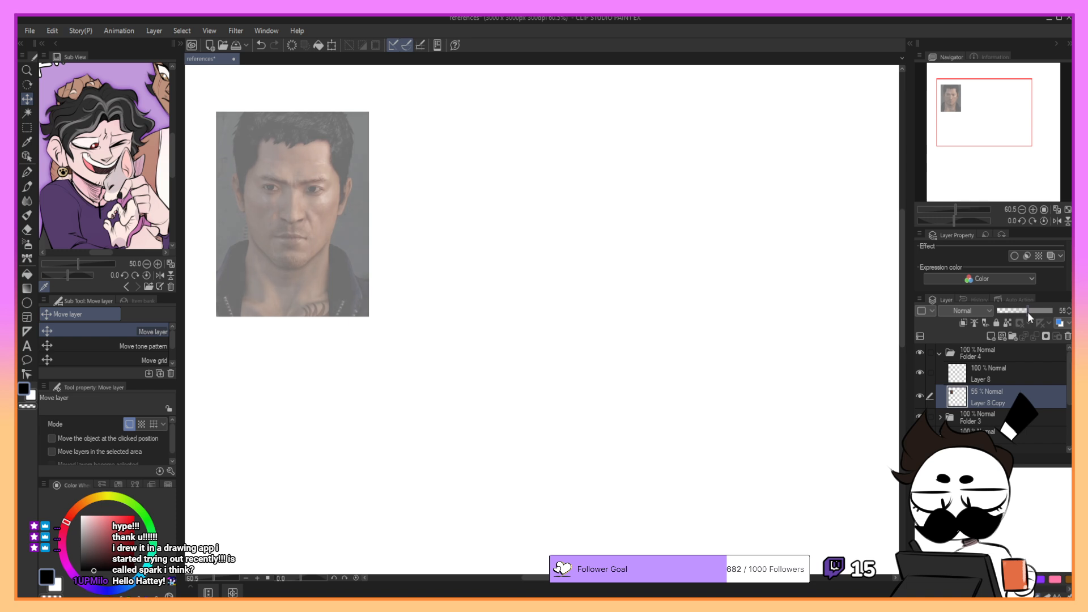
{"action": "left_click", "coordinate": [1030, 376]}
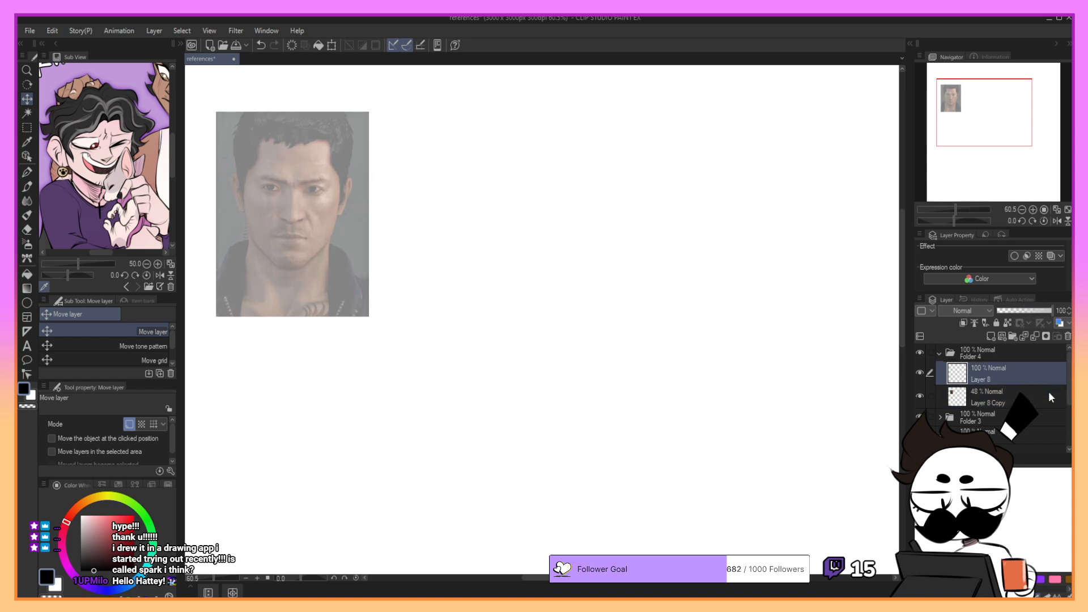
- Choose the G-pen with a bright red drawing colour
{"action": "key", "text": "p"}
{"action": "left_click_drag", "start_coordinate": [131, 519], "coordinate": [123, 496]}
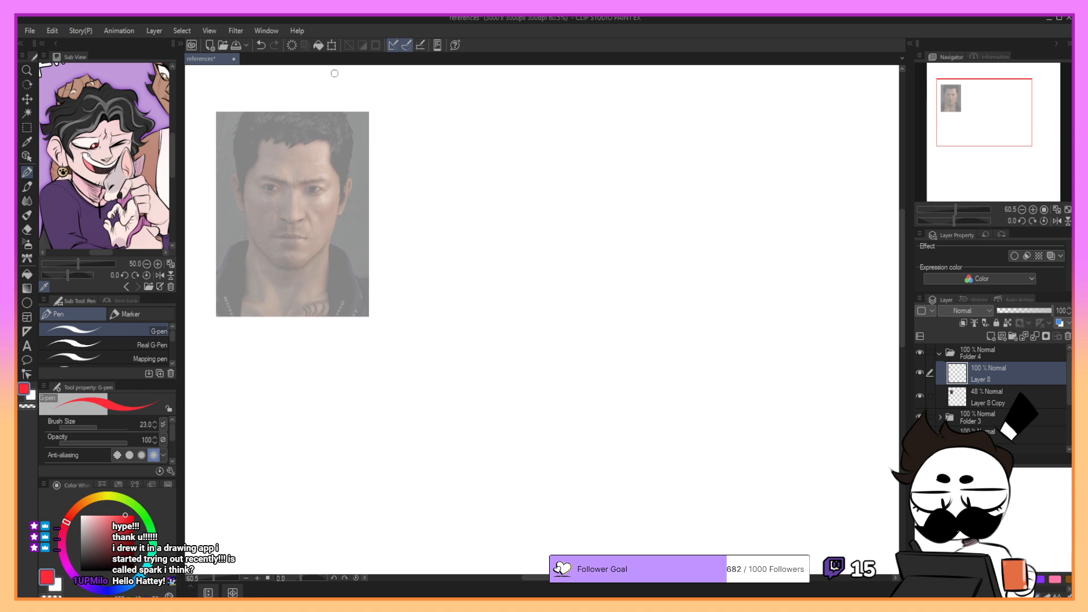
- Enlarge the portrait photo with Scale/Rotate and move it closer to the middle of the canvas
{"action": "left_click", "coordinate": [984, 392]}
{"action": "left_click", "coordinate": [333, 46]}
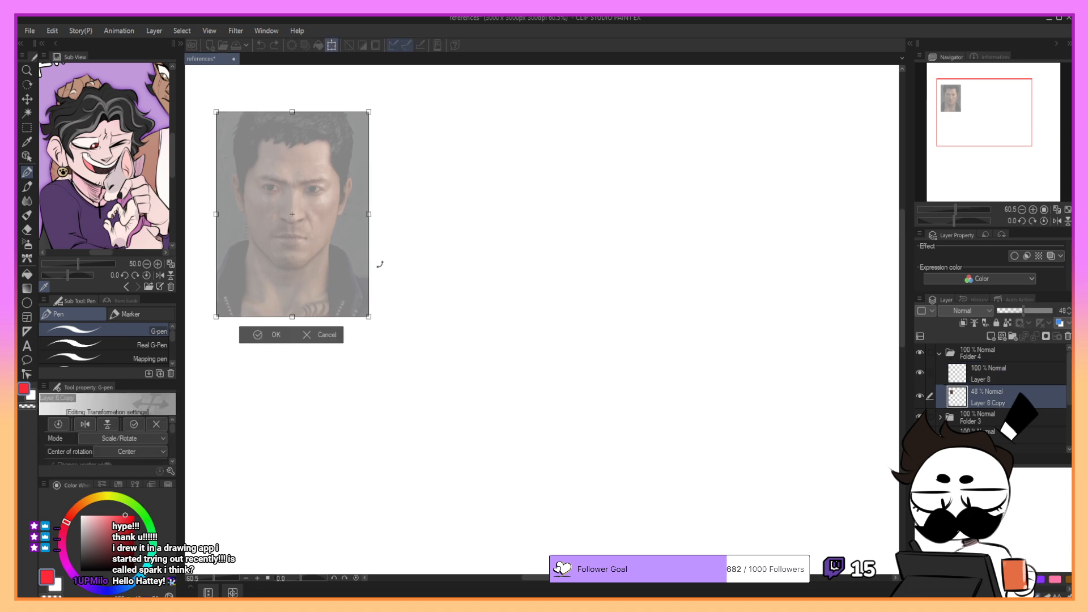
{"action": "left_click_drag", "start_coordinate": [369, 318], "coordinate": [466, 329]}
{"action": "left_click", "coordinate": [358, 401]}
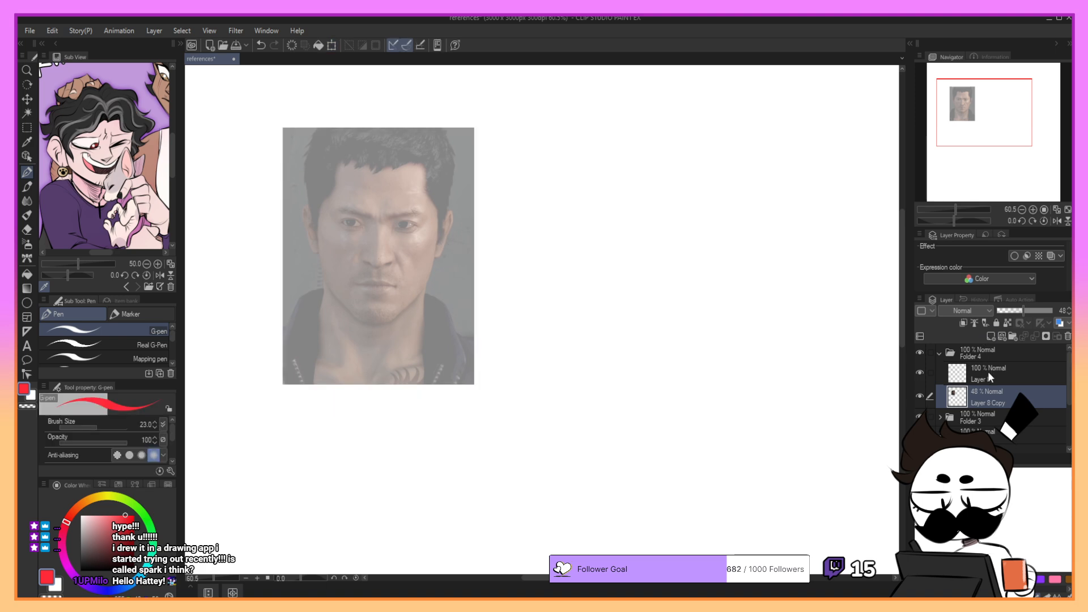
- Reduce the photo layer's opacity to 28% and make the blank layer above it active for sketching
{"action": "left_click", "coordinate": [960, 372]}
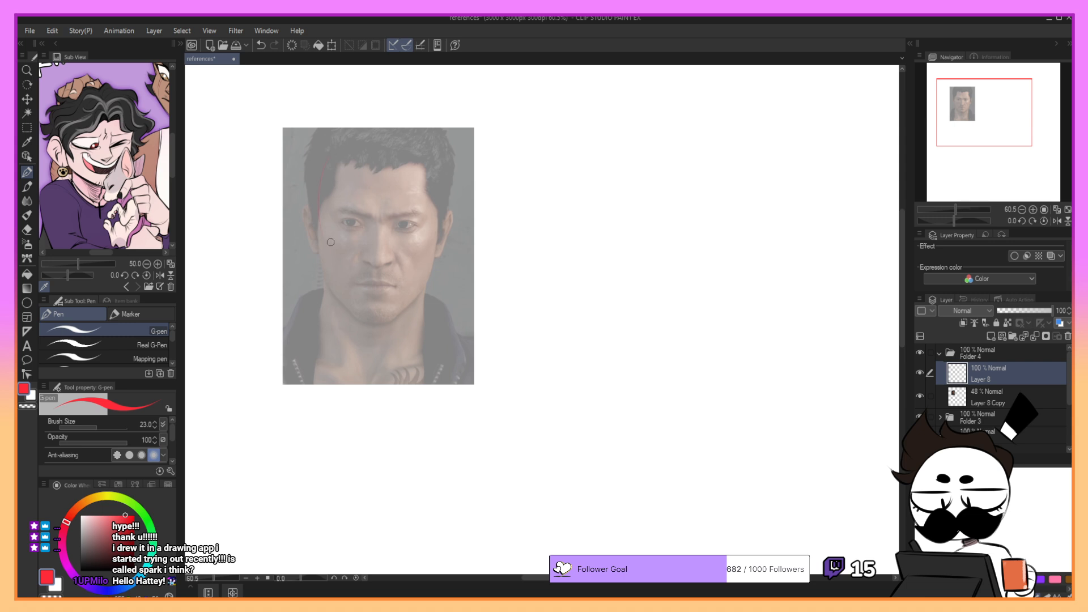
{"action": "key", "text": "ctrl+z"}
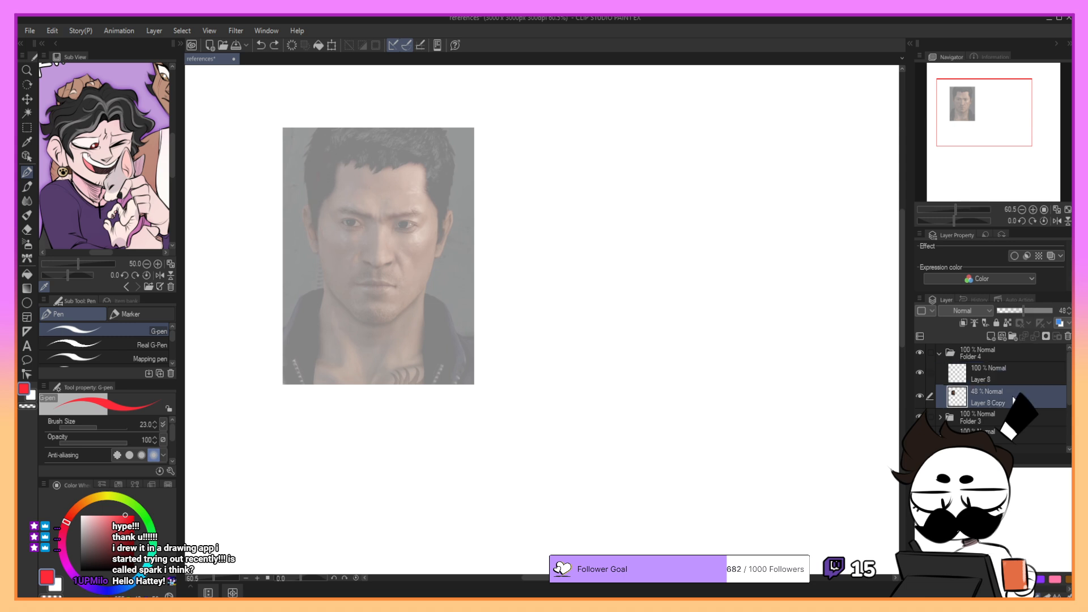
{"action": "left_click", "coordinate": [1010, 390]}
{"action": "left_click_drag", "start_coordinate": [1018, 312], "coordinate": [1013, 312]}
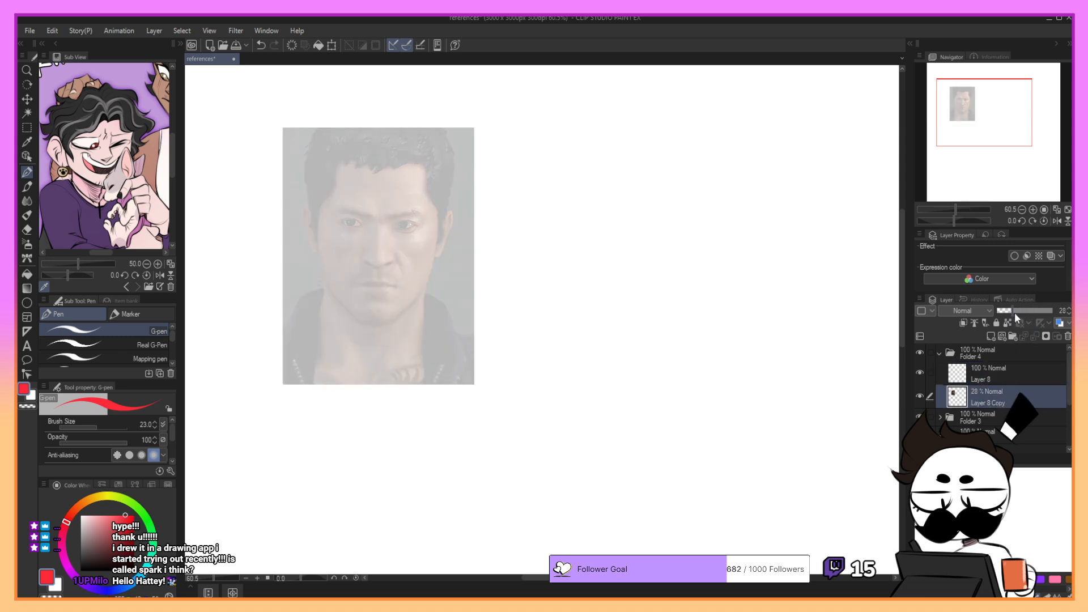
{"action": "left_click", "coordinate": [1012, 374]}
{"action": "key", "text": "ctrl+z"}
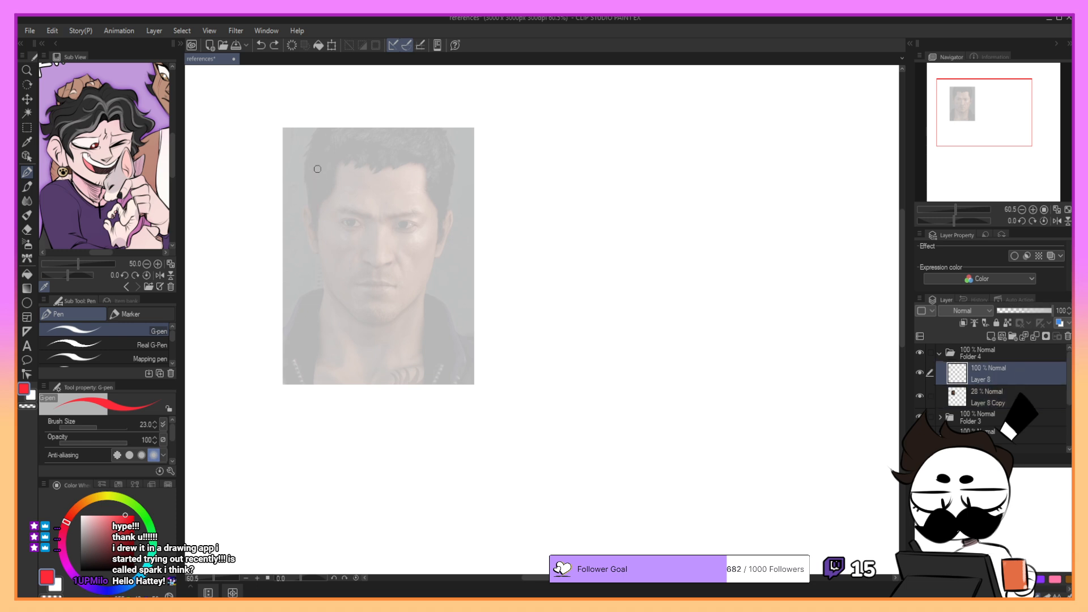
- Sketch a red circle over the portrait's skull from the hair down to the nose, redoing strokes until the shape fits
{"action": "left_click_drag", "start_coordinate": [316, 170], "coordinate": [319, 229]}
{"action": "mouse_move", "coordinate": [325, 154]}
{"action": "left_mouse_down"}
{"action": "mouse_move", "coordinate": [371, 138]}
{"action": "mouse_move", "coordinate": [405, 141]}
{"action": "left_mouse_up"}
{"action": "key", "text": "ctrl+z"}
{"action": "key", "text": "ctrl+z"}
{"action": "left_click_drag", "start_coordinate": [329, 150], "coordinate": [414, 139]}
{"action": "key", "text": "ctrl+z"}
{"action": "left_click_drag", "start_coordinate": [339, 149], "coordinate": [406, 140]}
{"action": "key", "text": "ctrl+z"}
{"action": "key", "text": "ctrl+z"}
{"action": "left_click_drag", "start_coordinate": [321, 165], "coordinate": [336, 230]}
{"action": "key", "text": "ctrl+z"}
{"action": "left_click_drag", "start_coordinate": [317, 190], "coordinate": [333, 235]}
{"action": "key", "text": "ctrl+z"}
{"action": "left_click_drag", "start_coordinate": [389, 140], "coordinate": [409, 143]}
{"action": "key", "text": "ctrl+z"}
{"action": "key", "text": "ctrl+z"}
{"action": "mouse_move", "coordinate": [321, 192]}
{"action": "left_mouse_down"}
{"action": "mouse_move", "coordinate": [405, 141]}
{"action": "mouse_move", "coordinate": [382, 135]}
{"action": "mouse_move", "coordinate": [439, 159]}
{"action": "left_mouse_up"}
{"action": "key", "text": "ctrl+z"}
{"action": "mouse_move", "coordinate": [419, 144]}
{"action": "left_mouse_down"}
{"action": "mouse_move", "coordinate": [447, 171]}
{"action": "mouse_move", "coordinate": [449, 157]}
{"action": "mouse_move", "coordinate": [439, 224]}
{"action": "left_mouse_up"}
{"action": "key", "text": "ctrl+z"}
{"action": "left_click_drag", "start_coordinate": [451, 185], "coordinate": [441, 225]}
{"action": "mouse_move", "coordinate": [338, 149]}
{"action": "left_mouse_down"}
{"action": "mouse_move", "coordinate": [318, 181]}
{"action": "mouse_move", "coordinate": [336, 250]}
{"action": "mouse_move", "coordinate": [396, 241]}
{"action": "left_mouse_up"}
{"action": "key", "text": "ctrl+z"}
{"action": "key", "text": "ctrl+z"}
{"action": "left_click_drag", "start_coordinate": [322, 233], "coordinate": [421, 253]}
{"action": "key", "text": "ctrl+z"}
{"action": "key", "text": "ctrl+z"}
{"action": "left_click_drag", "start_coordinate": [319, 229], "coordinate": [415, 250]}
{"action": "key", "text": "ctrl+z"}
{"action": "left_click_drag", "start_coordinate": [321, 231], "coordinate": [420, 256]}
{"action": "key", "text": "ctrl+z"}
{"action": "key", "text": "ctrl+z"}
{"action": "mouse_move", "coordinate": [321, 223]}
{"action": "left_mouse_down"}
{"action": "mouse_move", "coordinate": [422, 252]}
{"action": "mouse_move", "coordinate": [398, 251]}
{"action": "mouse_move", "coordinate": [433, 241]}
{"action": "left_mouse_up"}
{"action": "key", "text": "ctrl+z"}
{"action": "key", "text": "ctrl+z"}
{"action": "key", "text": "ctrl+z"}
{"action": "mouse_move", "coordinate": [317, 177]}
{"action": "left_mouse_down"}
{"action": "mouse_move", "coordinate": [325, 249]}
{"action": "mouse_move", "coordinate": [412, 257]}
{"action": "left_mouse_up"}
{"action": "key", "text": "ctrl+z"}
{"action": "mouse_move", "coordinate": [319, 222]}
{"action": "left_mouse_down"}
{"action": "mouse_move", "coordinate": [407, 246]}
{"action": "mouse_move", "coordinate": [431, 237]}
{"action": "left_mouse_up"}
{"action": "key", "text": "ctrl+z"}
{"action": "key", "text": "ctrl+y"}
{"action": "key", "text": "ctrl+z"}
{"action": "key", "text": "ctrl+z"}
{"action": "mouse_move", "coordinate": [350, 144]}
{"action": "left_mouse_down"}
{"action": "mouse_move", "coordinate": [320, 175]}
{"action": "mouse_move", "coordinate": [327, 244]}
{"action": "mouse_move", "coordinate": [316, 192]}
{"action": "mouse_move", "coordinate": [332, 236]}
{"action": "mouse_move", "coordinate": [407, 265]}
{"action": "mouse_move", "coordinate": [443, 245]}
{"action": "left_mouse_up"}
{"action": "key", "text": "ctrl+z"}
{"action": "key", "text": "ctrl+z"}
{"action": "key", "text": "ctrl+z"}
{"action": "key", "text": "ctrl+z"}
{"action": "mouse_move", "coordinate": [357, 262]}
{"action": "left_mouse_down"}
{"action": "mouse_move", "coordinate": [418, 258]}
{"action": "mouse_move", "coordinate": [439, 233]}
{"action": "left_mouse_up"}
{"action": "left_click_drag", "start_coordinate": [447, 192], "coordinate": [436, 237]}
{"action": "left_click_drag", "start_coordinate": [320, 163], "coordinate": [321, 237]}
{"action": "key", "text": "ctrl+z"}
{"action": "left_click_drag", "start_coordinate": [321, 162], "coordinate": [325, 245]}
- Sketch the jawline in red with the G-pen, from both sides of the head circle down around the chin
{"action": "left_click", "coordinate": [27, 99]}
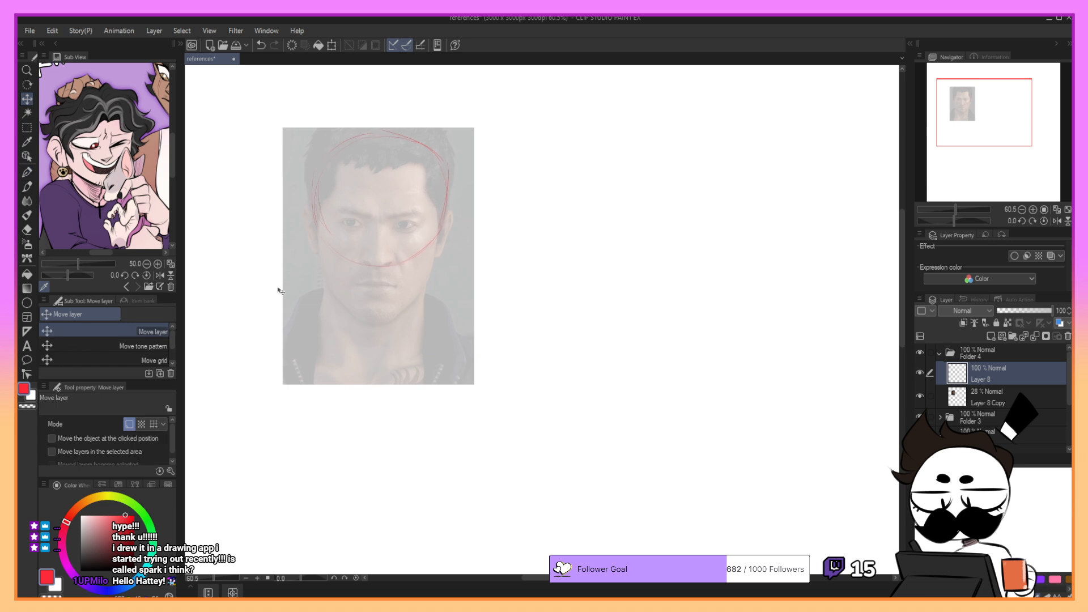
{"action": "key", "text": "p"}
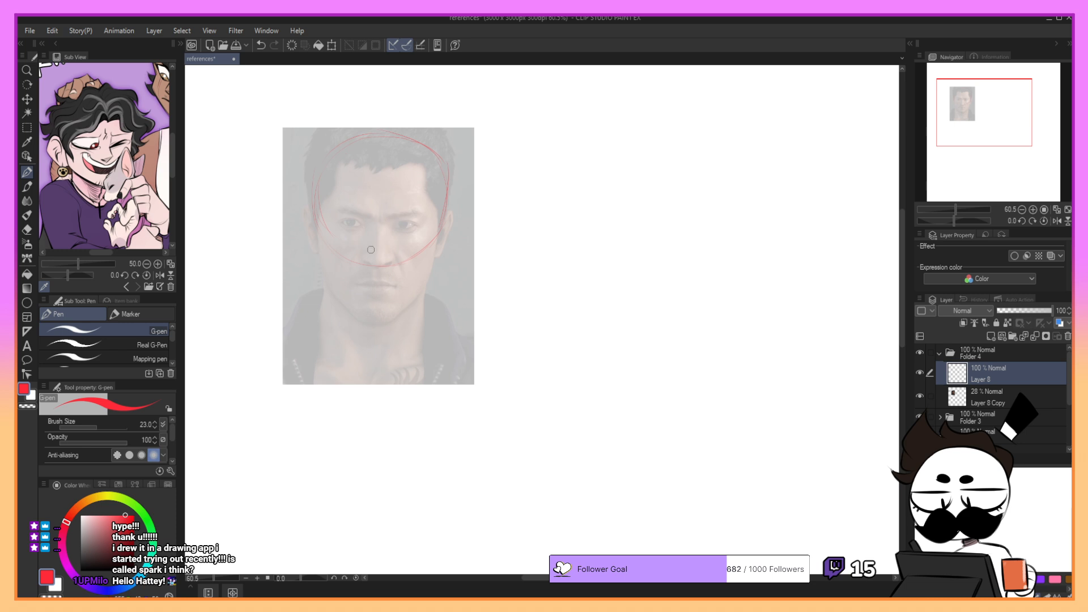
{"action": "mouse_move", "coordinate": [318, 222]}
{"action": "left_mouse_down"}
{"action": "mouse_move", "coordinate": [327, 283]}
{"action": "mouse_move", "coordinate": [323, 272]}
{"action": "left_mouse_up"}
{"action": "key", "text": "ctrl+z"}
{"action": "left_click_drag", "start_coordinate": [438, 237], "coordinate": [429, 284]}
{"action": "key", "text": "ctrl+z"}
{"action": "left_click_drag", "start_coordinate": [441, 234], "coordinate": [427, 287]}
{"action": "key", "text": "ctrl+z"}
{"action": "key", "text": "ctrl+z"}
{"action": "mouse_move", "coordinate": [323, 273]}
{"action": "left_mouse_down"}
{"action": "mouse_move", "coordinate": [359, 321]}
{"action": "mouse_move", "coordinate": [397, 323]}
{"action": "mouse_move", "coordinate": [412, 308]}
{"action": "mouse_move", "coordinate": [398, 325]}
{"action": "mouse_move", "coordinate": [424, 291]}
{"action": "left_mouse_up"}
- Outline both ears in red on either side of the head
{"action": "key", "text": "ctrl+z"}
- Sketch curved guidelines across the face at eye level and try a vertical centre line down the forehead
{"action": "key", "text": "ctrl+z"}
{"action": "key", "text": "ctrl+z"}
{"action": "key", "text": "ctrl+z"}
{"action": "key", "text": "ctrl+z"}
{"action": "mouse_move", "coordinate": [441, 225]}
{"action": "left_mouse_down"}
{"action": "mouse_move", "coordinate": [446, 210]}
{"action": "mouse_move", "coordinate": [455, 220]}
{"action": "mouse_move", "coordinate": [451, 210]}
{"action": "mouse_move", "coordinate": [435, 261]}
{"action": "mouse_move", "coordinate": [456, 222]}
{"action": "left_mouse_up"}
{"action": "key", "text": "ctrl+z"}
{"action": "key", "text": "ctrl+z"}
{"action": "key", "text": "ctrl+z"}
{"action": "left_click_drag", "start_coordinate": [306, 207], "coordinate": [318, 251]}
{"action": "left_click_drag", "start_coordinate": [337, 225], "coordinate": [446, 227]}
{"action": "mouse_move", "coordinate": [324, 219]}
{"action": "left_mouse_down"}
{"action": "mouse_move", "coordinate": [368, 229]}
{"action": "mouse_move", "coordinate": [430, 227]}
{"action": "left_mouse_up"}
{"action": "left_click_drag", "start_coordinate": [379, 134], "coordinate": [378, 256]}
{"action": "key", "text": "ctrl+z"}
{"action": "key", "text": "ctrl+z"}
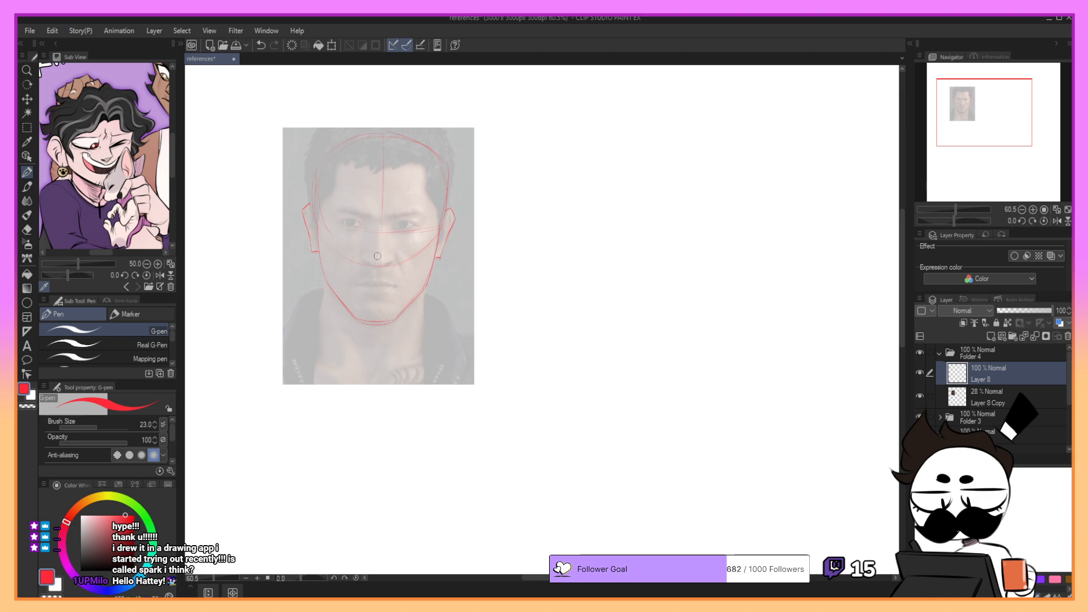
{"action": "key", "text": "ctrl+z"}
{"action": "left_click_drag", "start_coordinate": [382, 137], "coordinate": [376, 233]}
{"action": "key", "text": "ctrl+z"}
{"action": "key", "text": "ctrl+z"}
- Sketch the underside of the nose in red over the portrait, undoing strokes that miss the shape
{"action": "key", "text": "ctrl+z"}
- Outline both eyes in red over the portrait's eyes, redoing strokes that miss the shape
{"action": "left_click_drag", "start_coordinate": [394, 230], "coordinate": [417, 227]}
{"action": "key", "text": "ctrl+z"}
{"action": "left_click_drag", "start_coordinate": [395, 231], "coordinate": [421, 224]}
{"action": "key", "text": "ctrl+z"}
{"action": "key", "text": "ctrl+z"}
{"action": "left_click_drag", "start_coordinate": [338, 221], "coordinate": [364, 225]}
{"action": "key", "text": "ctrl+z"}
{"action": "key", "text": "ctrl+z"}
{"action": "key", "text": "ctrl+z"}
{"action": "left_click_drag", "start_coordinate": [369, 258], "coordinate": [377, 267]}
{"action": "key", "text": "ctrl+z"}
{"action": "key", "text": "ctrl+z"}
- Outline the nose bridge, tip and nostrils in red over the portrait, redoing lines that do not fit
{"action": "key", "text": "ctrl+z"}
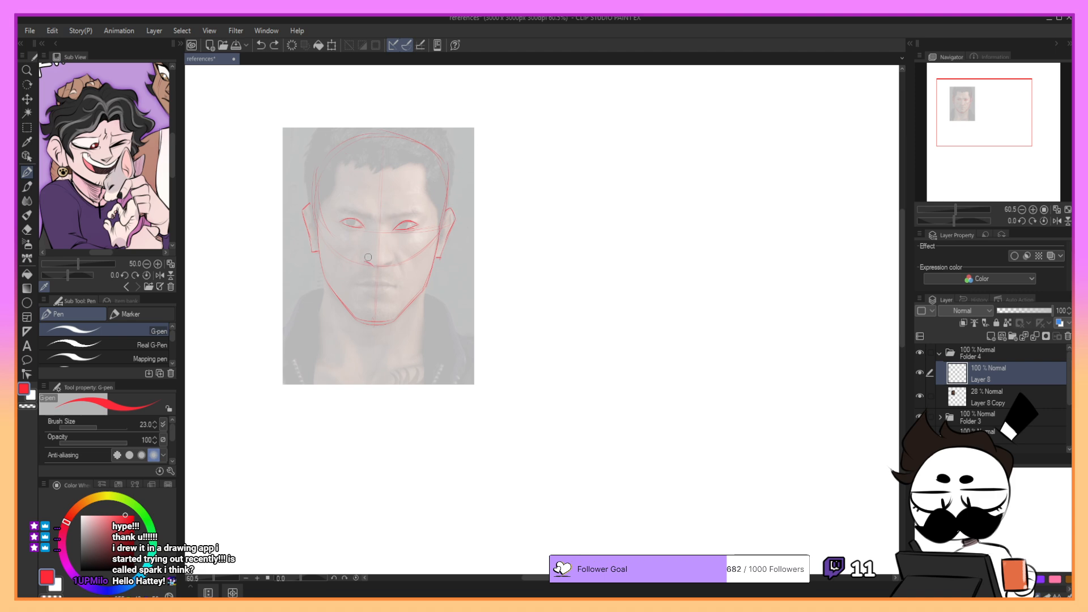
{"action": "key", "text": "ctrl+z"}
{"action": "mouse_move", "coordinate": [376, 229]}
{"action": "left_mouse_down"}
{"action": "mouse_move", "coordinate": [367, 259]}
{"action": "mouse_move", "coordinate": [389, 267]}
{"action": "left_mouse_up"}
{"action": "key", "text": "ctrl+z"}
{"action": "key", "text": "ctrl+z"}
{"action": "mouse_move", "coordinate": [382, 227]}
{"action": "left_mouse_down"}
{"action": "mouse_move", "coordinate": [387, 274]}
{"action": "mouse_move", "coordinate": [366, 262]}
{"action": "mouse_move", "coordinate": [393, 264]}
{"action": "mouse_move", "coordinate": [367, 261]}
{"action": "mouse_move", "coordinate": [389, 262]}
{"action": "mouse_move", "coordinate": [370, 262]}
{"action": "mouse_move", "coordinate": [371, 239]}
{"action": "mouse_move", "coordinate": [364, 259]}
{"action": "mouse_move", "coordinate": [381, 270]}
{"action": "mouse_move", "coordinate": [363, 262]}
{"action": "mouse_move", "coordinate": [382, 273]}
{"action": "mouse_move", "coordinate": [381, 222]}
{"action": "mouse_move", "coordinate": [393, 256]}
{"action": "left_mouse_up"}
- Draw the angled eyebrows in red above both eyes
{"action": "key", "text": "ctrl+z"}
- Outline the upper and lower lips in red over the portrait's mouth, undoing stray strokes
{"action": "key", "text": "ctrl+z"}
- Trace the squared hairline in red across the forehead and down both temples
{"action": "key", "text": "ctrl+z"}
{"action": "key", "text": "ctrl+z"}
- Sketch the sides of the neck and the V-shaped neck lines in red below the jaw
{"action": "key", "text": "ctrl+z"}
{"action": "key", "text": "ctrl+z"}
{"action": "key", "text": "ctrl+z"}
{"action": "mouse_move", "coordinate": [382, 217]}
{"action": "left_mouse_down"}
{"action": "mouse_move", "coordinate": [370, 259]}
{"action": "mouse_move", "coordinate": [380, 271]}
{"action": "left_mouse_up"}
{"action": "key", "text": "ctrl+z"}
{"action": "left_click_drag", "start_coordinate": [384, 228], "coordinate": [393, 262]}
{"action": "key", "text": "ctrl+z"}
{"action": "left_click_drag", "start_coordinate": [370, 252], "coordinate": [366, 260]}
{"action": "left_click_drag", "start_coordinate": [336, 211], "coordinate": [366, 216]}
{"action": "key", "text": "ctrl+z"}
{"action": "key", "text": "ctrl+z"}
{"action": "mouse_move", "coordinate": [357, 285]}
{"action": "left_mouse_down"}
{"action": "mouse_move", "coordinate": [398, 286]}
{"action": "mouse_move", "coordinate": [357, 285]}
{"action": "mouse_move", "coordinate": [383, 280]}
{"action": "mouse_move", "coordinate": [357, 285]}
{"action": "mouse_move", "coordinate": [379, 296]}
{"action": "left_mouse_up"}
{"action": "key", "text": "ctrl+z"}
{"action": "key", "text": "ctrl+z"}
{"action": "key", "text": "ctrl+z"}
{"action": "key", "text": "ctrl+z"}
{"action": "key", "text": "ctrl+z"}
{"action": "left_click_drag", "start_coordinate": [345, 163], "coordinate": [420, 165]}
{"action": "key", "text": "ctrl+z"}
{"action": "left_click_drag", "start_coordinate": [338, 166], "coordinate": [340, 191]}
{"action": "mouse_move", "coordinate": [350, 165]}
{"action": "left_mouse_down"}
{"action": "mouse_move", "coordinate": [398, 161]}
{"action": "mouse_move", "coordinate": [345, 160]}
{"action": "mouse_move", "coordinate": [407, 163]}
{"action": "left_mouse_up"}
{"action": "key", "text": "ctrl+z"}
{"action": "key", "text": "ctrl+z"}
{"action": "mouse_move", "coordinate": [423, 290]}
{"action": "left_mouse_down"}
{"action": "mouse_move", "coordinate": [424, 349]}
{"action": "mouse_move", "coordinate": [387, 360]}
{"action": "left_mouse_up"}
{"action": "key", "text": "ctrl+z"}
{"action": "left_click_drag", "start_coordinate": [409, 312], "coordinate": [410, 322]}
{"action": "key", "text": "ctrl+z"}
{"action": "mouse_move", "coordinate": [334, 300]}
{"action": "left_mouse_down"}
{"action": "mouse_move", "coordinate": [365, 377]}
{"action": "mouse_move", "coordinate": [412, 310]}
{"action": "left_mouse_up"}
{"action": "key", "text": "ctrl+z"}
- Move the red face sketch off the photo onto the empty canvas beside it with Move layer
{"action": "left_click", "coordinate": [27, 99]}
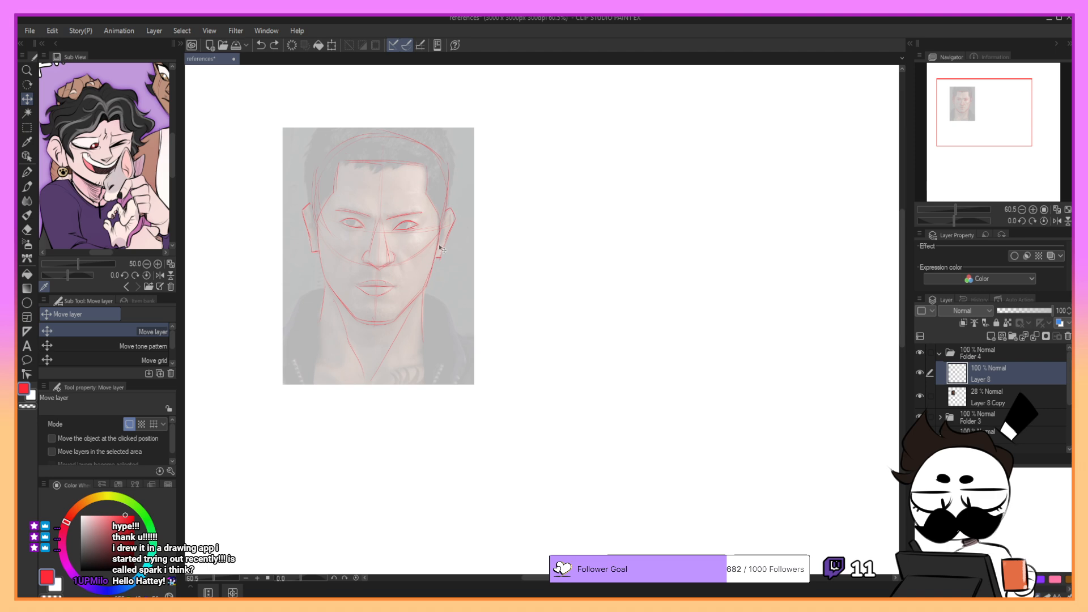
{"action": "mouse_move", "coordinate": [432, 235]}
{"action": "left_mouse_down"}
{"action": "mouse_move", "coordinate": [677, 215]}
{"action": "mouse_move", "coordinate": [659, 225]}
{"action": "left_mouse_up"}
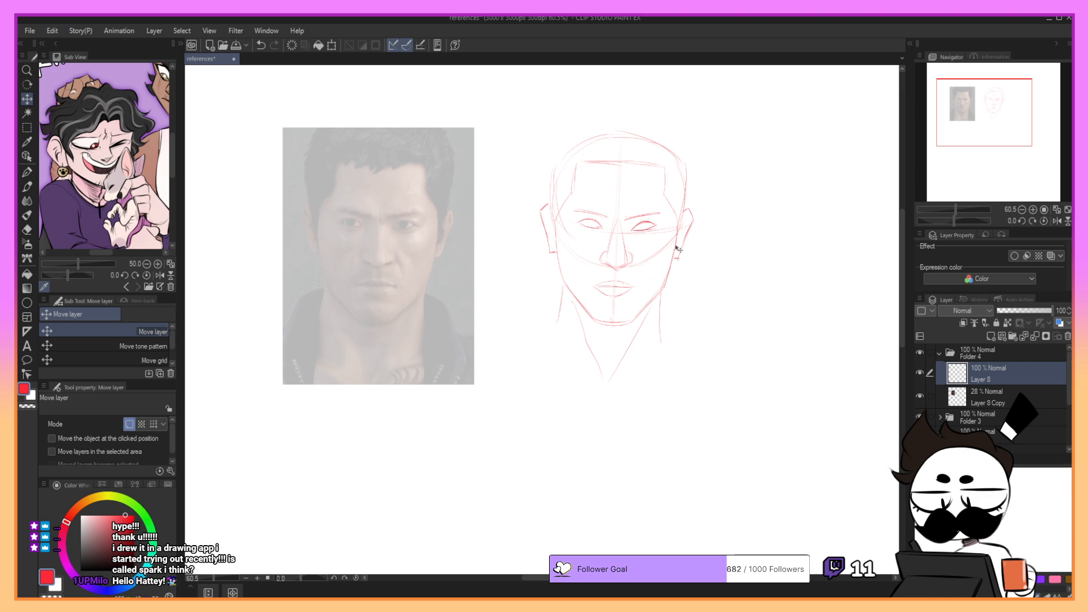
{"action": "left_click_drag", "start_coordinate": [448, 279], "coordinate": [444, 281]}
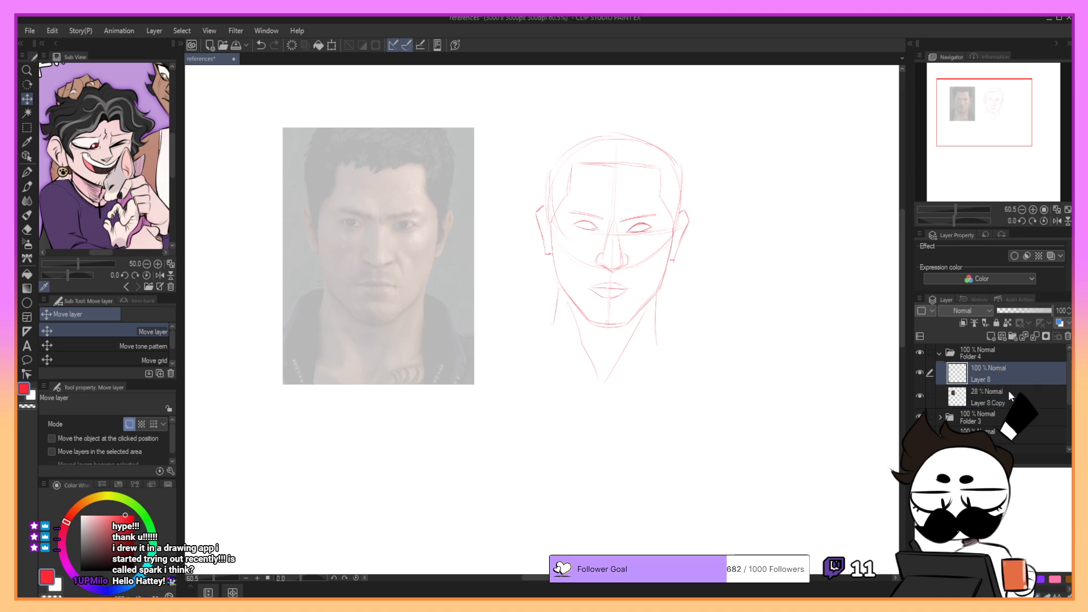
- Move the faded photo on Layer 8 Copy toward the canvas's upper left and scale it down slightly
{"action": "left_click", "coordinate": [1010, 396]}
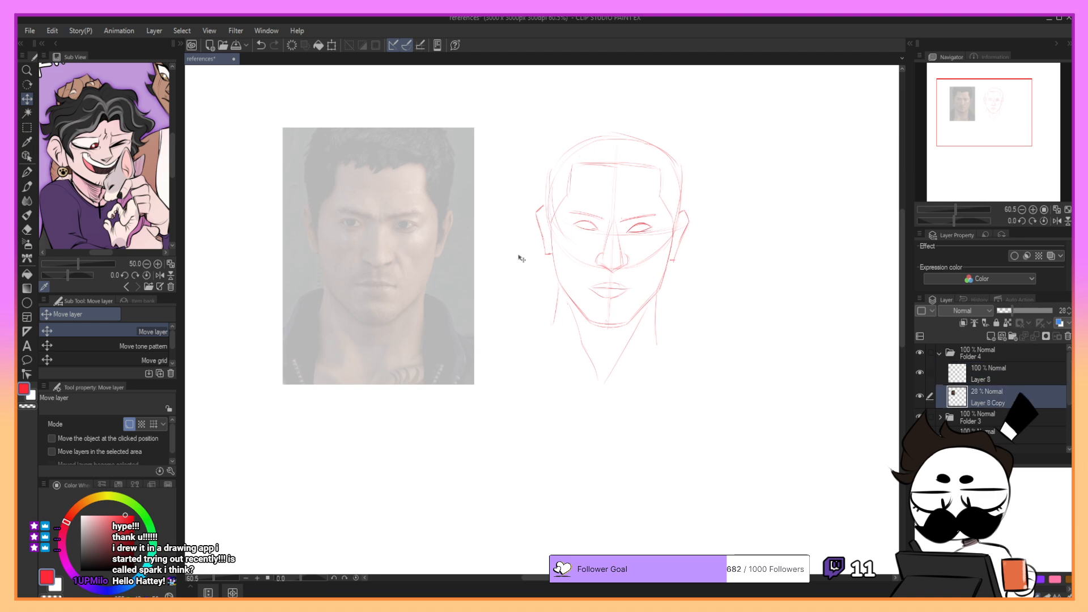
{"action": "left_click_drag", "start_coordinate": [410, 256], "coordinate": [363, 221]}
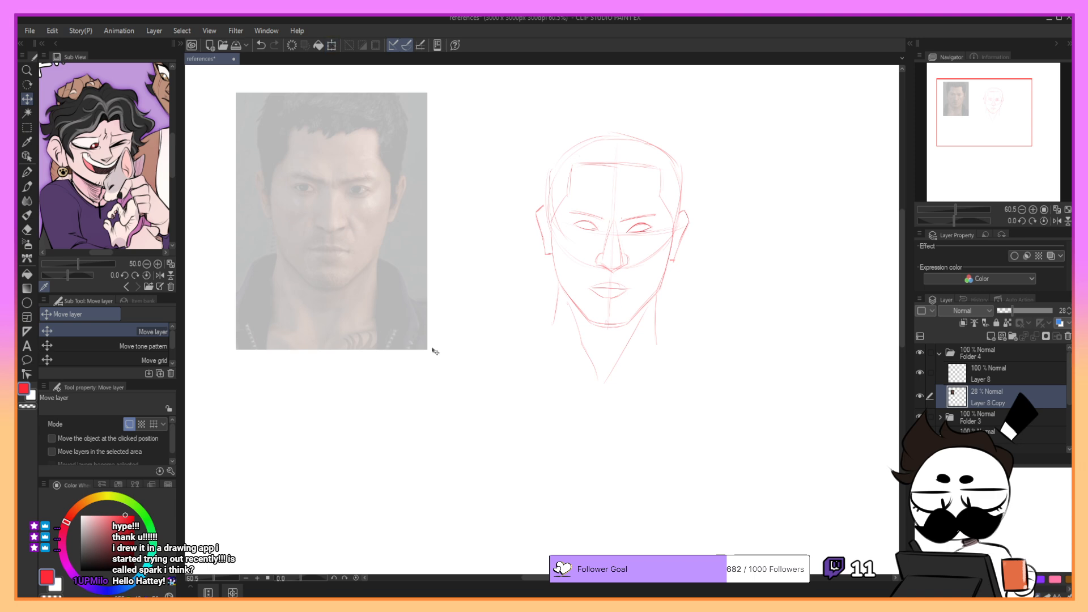
{"action": "left_click", "coordinate": [330, 45]}
{"action": "left_click_drag", "start_coordinate": [427, 349], "coordinate": [412, 327]}
{"action": "left_click", "coordinate": [291, 347]}
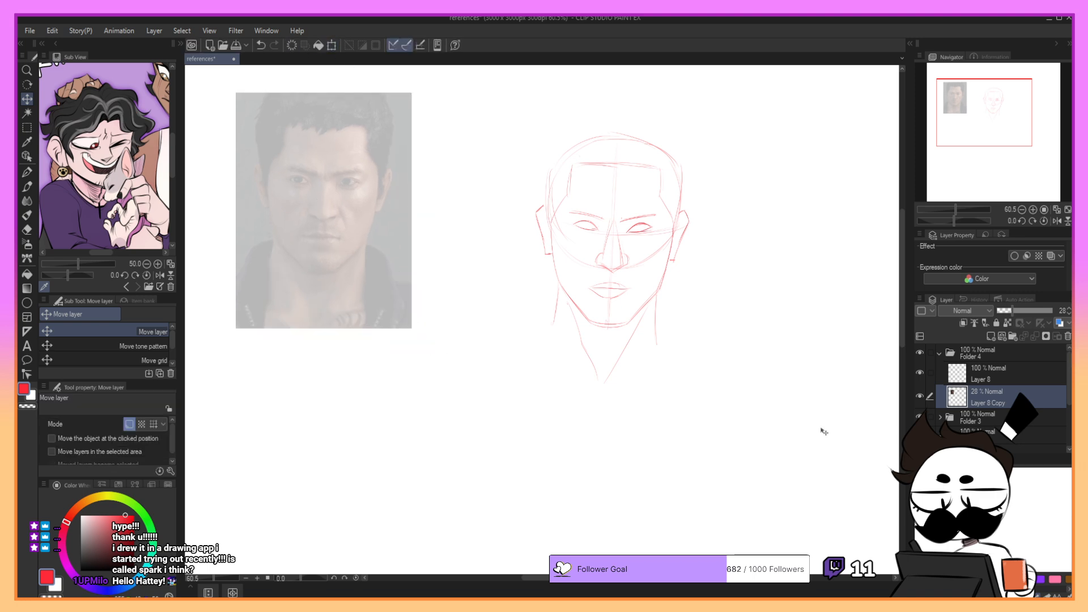
- Place the red sketch on Layer 8 directly beneath the photo, scaling it down and rotating it slightly
{"action": "left_click", "coordinate": [983, 373]}
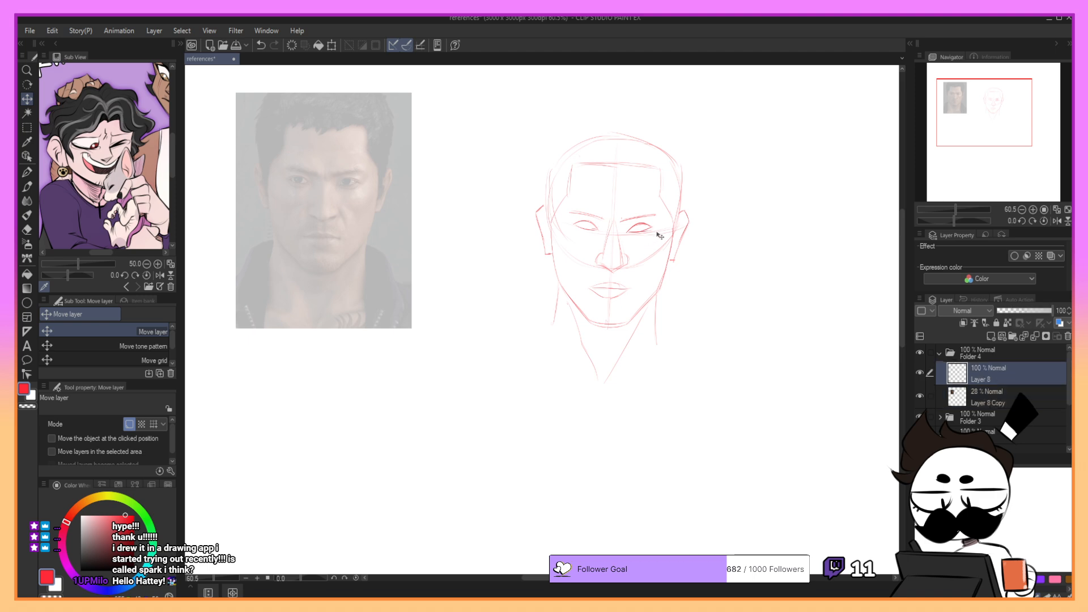
{"action": "mouse_move", "coordinate": [655, 240]}
{"action": "left_mouse_down"}
{"action": "mouse_move", "coordinate": [392, 437]}
{"action": "mouse_move", "coordinate": [367, 426]}
{"action": "mouse_move", "coordinate": [378, 425]}
{"action": "left_mouse_up"}
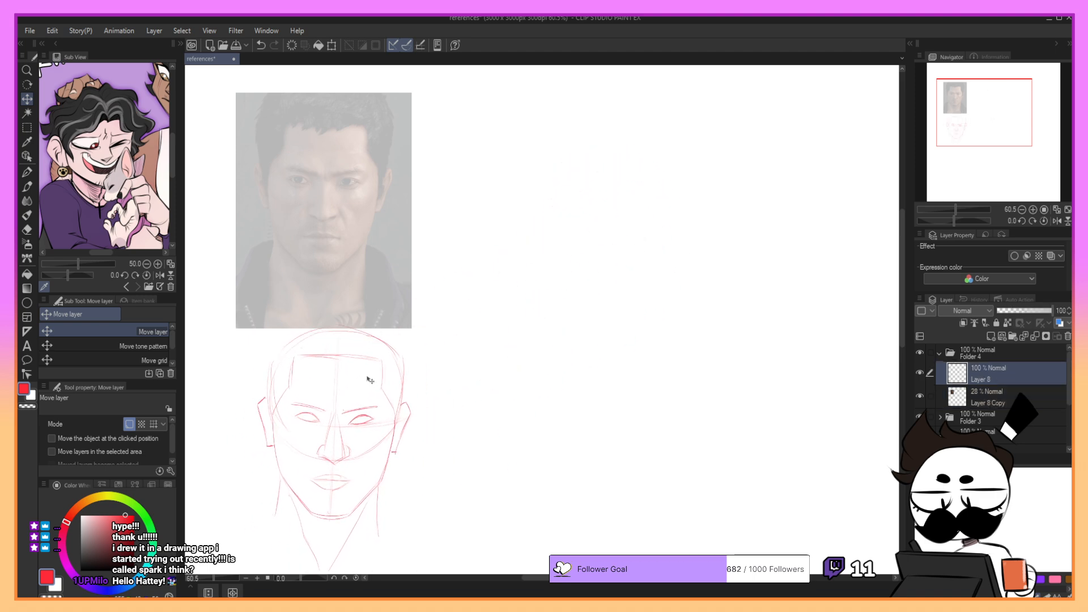
{"action": "left_click", "coordinate": [332, 45]}
{"action": "left_click_drag", "start_coordinate": [414, 324], "coordinate": [395, 356]}
{"action": "left_click_drag", "start_coordinate": [386, 405], "coordinate": [390, 394]}
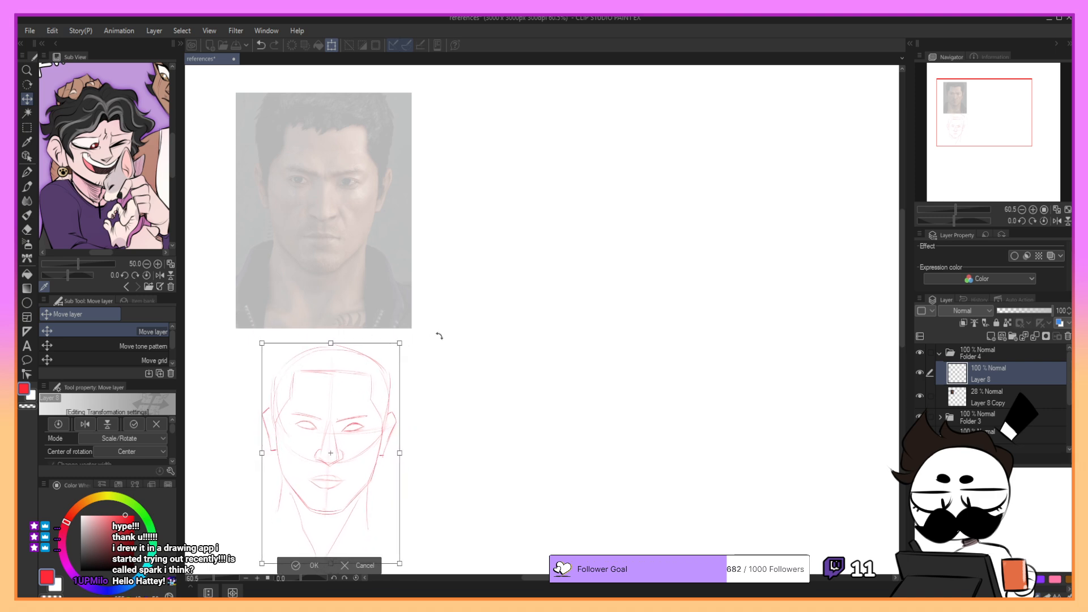
{"action": "left_click_drag", "start_coordinate": [440, 336], "coordinate": [438, 329]}
{"action": "left_click", "coordinate": [312, 562]}
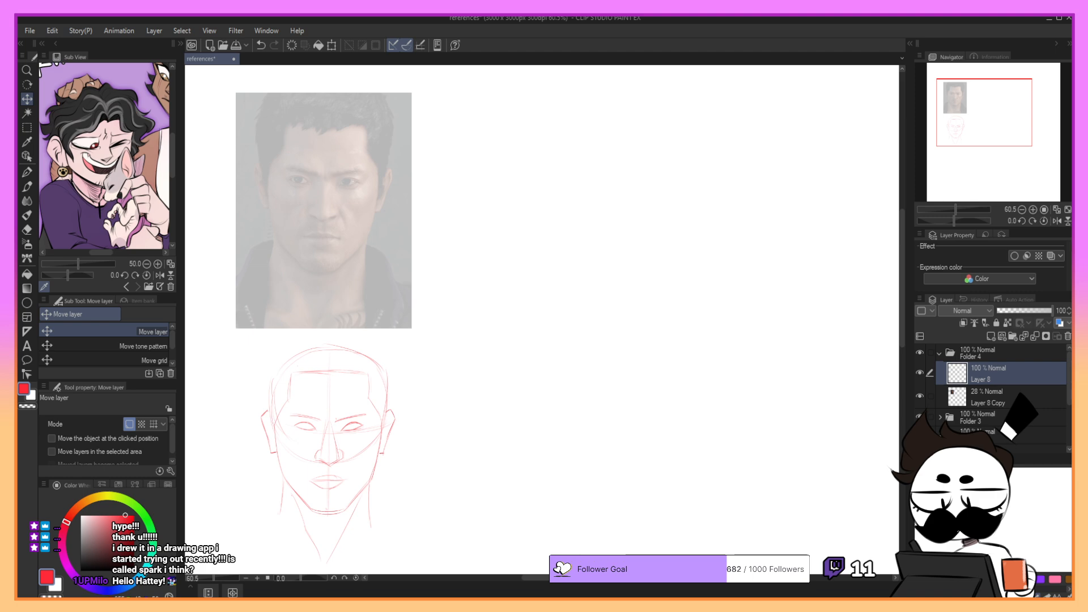
- Set up the YUNA Croquis Pencil at size 20 in dark navy and add a new layer above the red sketch
{"action": "key", "text": "p"}
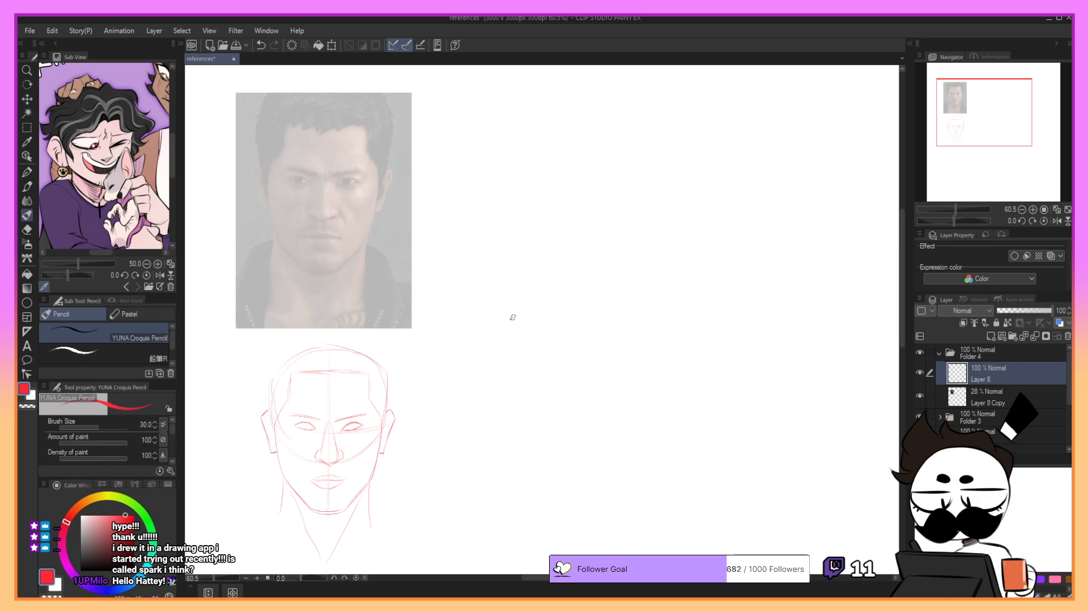
{"action": "key", "text": "bracketleft"}
{"action": "left_click", "coordinate": [85, 585]}
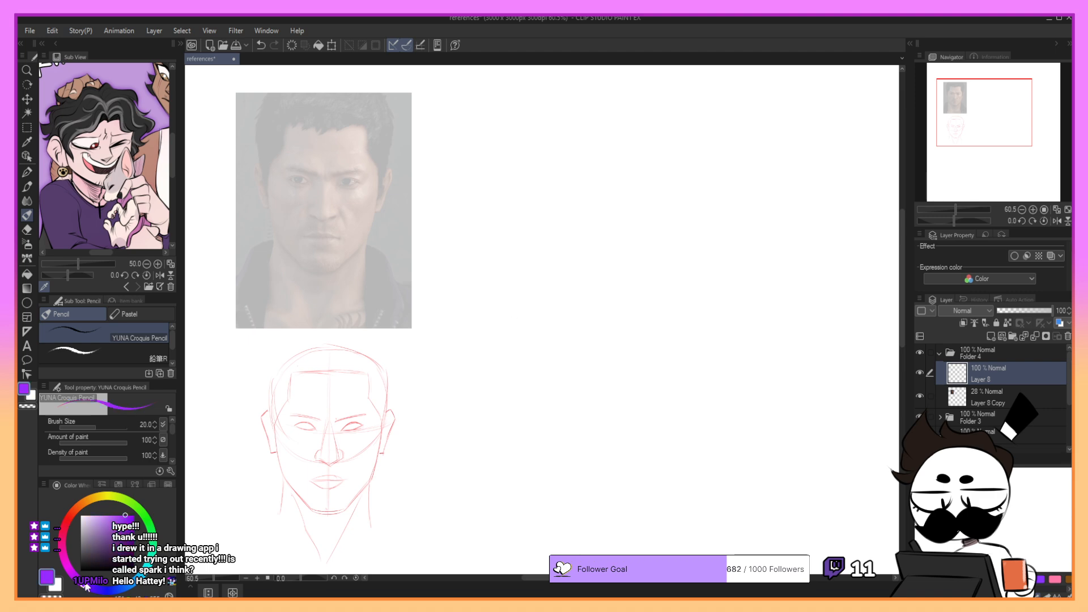
{"action": "left_click", "coordinate": [104, 591]}
{"action": "left_click", "coordinate": [113, 562]}
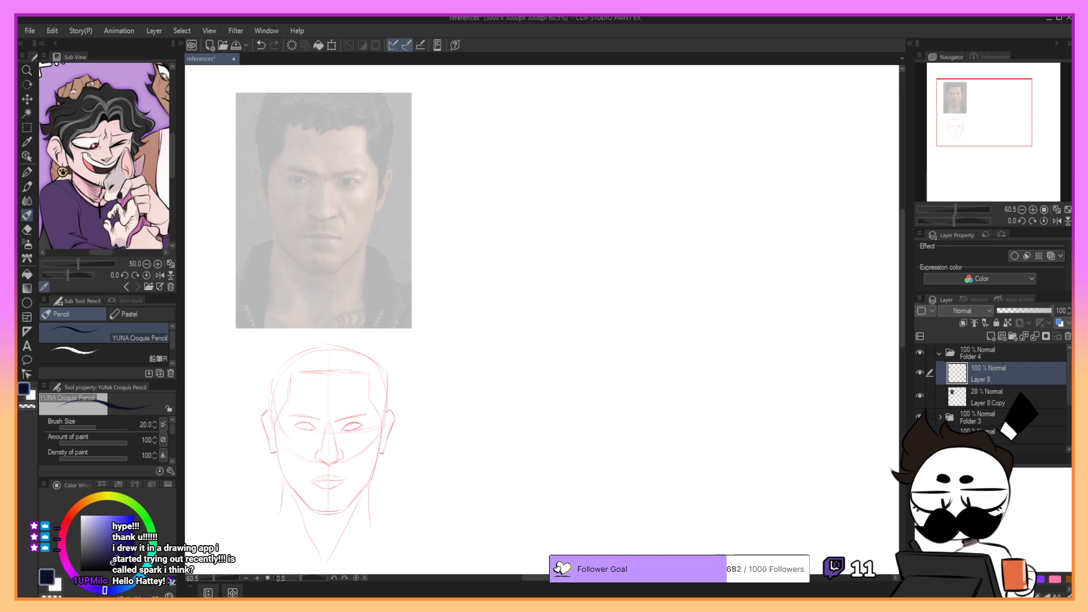
{"action": "left_click", "coordinate": [990, 337]}
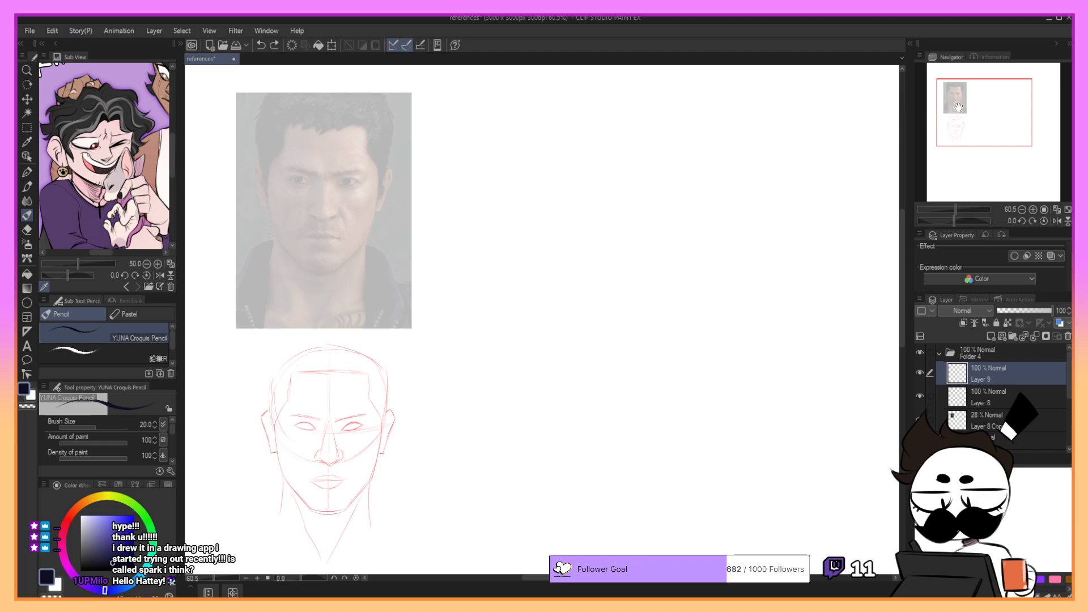
- Sketch a rounded, slightly squared head shape in pencil on the empty area beside the photo, redoing stray strokes
{"action": "left_click_drag", "start_coordinate": [966, 106], "coordinate": [971, 107]}
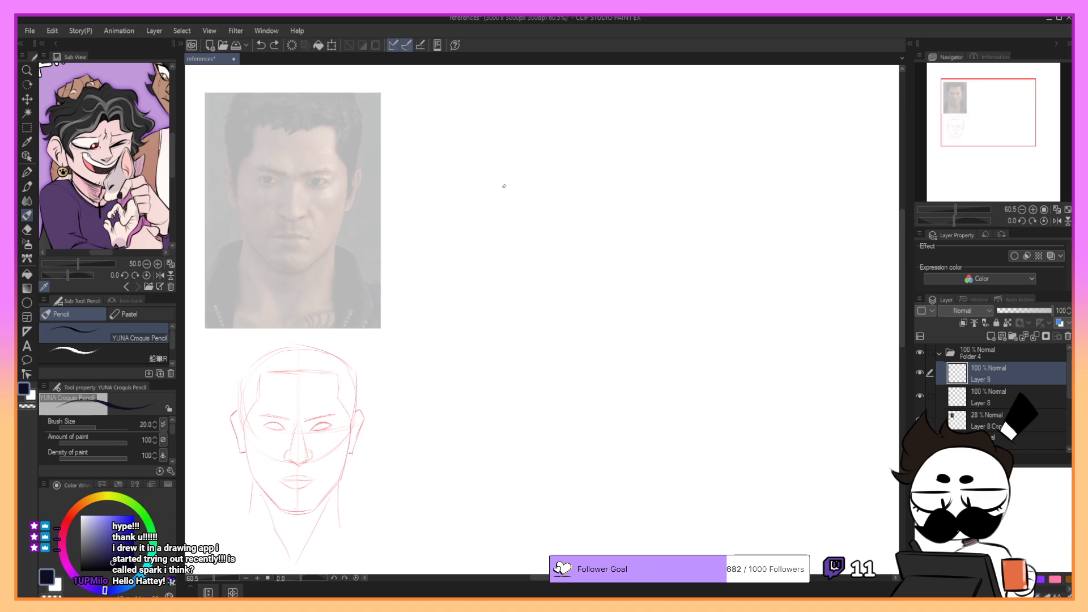
{"action": "left_click_drag", "start_coordinate": [504, 198], "coordinate": [502, 273]}
{"action": "key", "text": "ctrl+z"}
{"action": "left_click_drag", "start_coordinate": [504, 199], "coordinate": [503, 257]}
{"action": "key", "text": "ctrl+z"}
{"action": "mouse_move", "coordinate": [511, 188]}
{"action": "left_mouse_down"}
{"action": "mouse_move", "coordinate": [604, 197]}
{"action": "mouse_move", "coordinate": [612, 239]}
{"action": "mouse_move", "coordinate": [599, 275]}
{"action": "left_mouse_up"}
{"action": "key", "text": "ctrl+z"}
{"action": "left_click_drag", "start_coordinate": [503, 219], "coordinate": [515, 274]}
{"action": "key", "text": "ctrl+z"}
{"action": "mouse_move", "coordinate": [503, 208]}
{"action": "left_mouse_down"}
{"action": "mouse_move", "coordinate": [510, 271]}
{"action": "mouse_move", "coordinate": [564, 284]}
{"action": "mouse_move", "coordinate": [588, 275]}
{"action": "mouse_move", "coordinate": [513, 280]}
{"action": "mouse_move", "coordinate": [598, 282]}
{"action": "mouse_move", "coordinate": [614, 254]}
{"action": "left_mouse_up"}
{"action": "key", "text": "ctrl+z"}
{"action": "key", "text": "ctrl+z"}
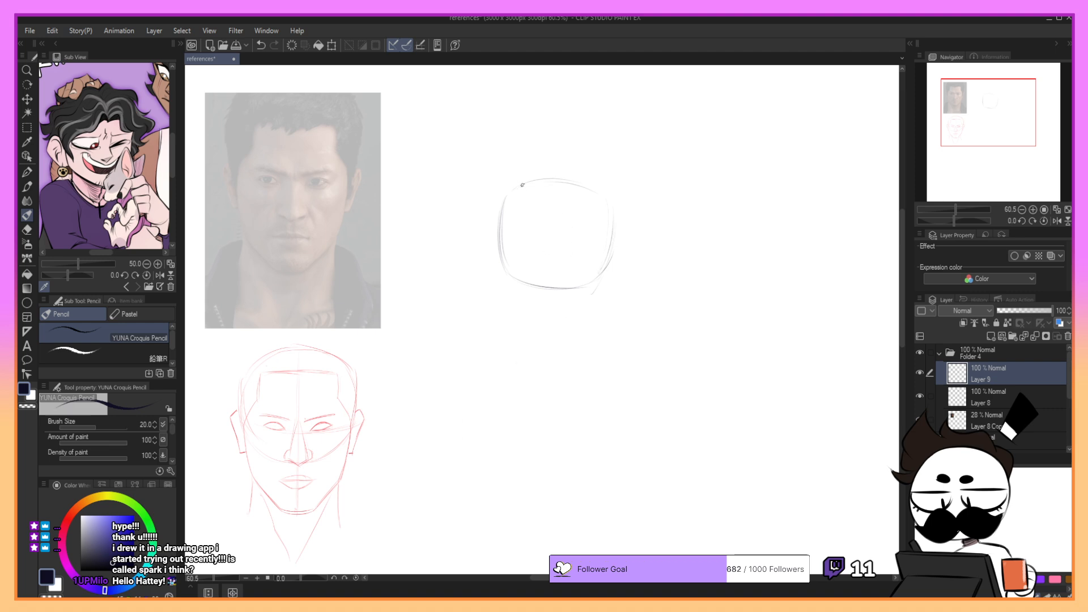
{"action": "key", "text": "ctrl+z"}
- Extend both sides of the face downward in pencil from the head shape, angling the far side inward
{"action": "left_click_drag", "start_coordinate": [500, 248], "coordinate": [502, 312]}
{"action": "key", "text": "ctrl+z"}
{"action": "left_click_drag", "start_coordinate": [500, 244], "coordinate": [504, 311]}
{"action": "key", "text": "ctrl+z"}
{"action": "key", "text": "ctrl+z"}
{"action": "left_click_drag", "start_coordinate": [500, 252], "coordinate": [504, 308]}
{"action": "left_click_drag", "start_coordinate": [612, 244], "coordinate": [594, 311]}
{"action": "key", "text": "ctrl+z"}
{"action": "key", "text": "ctrl+z"}
{"action": "mouse_move", "coordinate": [613, 248]}
{"action": "left_mouse_down"}
{"action": "mouse_move", "coordinate": [592, 316]}
{"action": "mouse_move", "coordinate": [611, 246]}
{"action": "mouse_move", "coordinate": [597, 309]}
{"action": "left_mouse_up"}
{"action": "left_click_drag", "start_coordinate": [608, 267], "coordinate": [591, 314]}
- Rotate the pencil head sketch slightly counterclockwise
{"action": "left_click", "coordinate": [332, 46]}
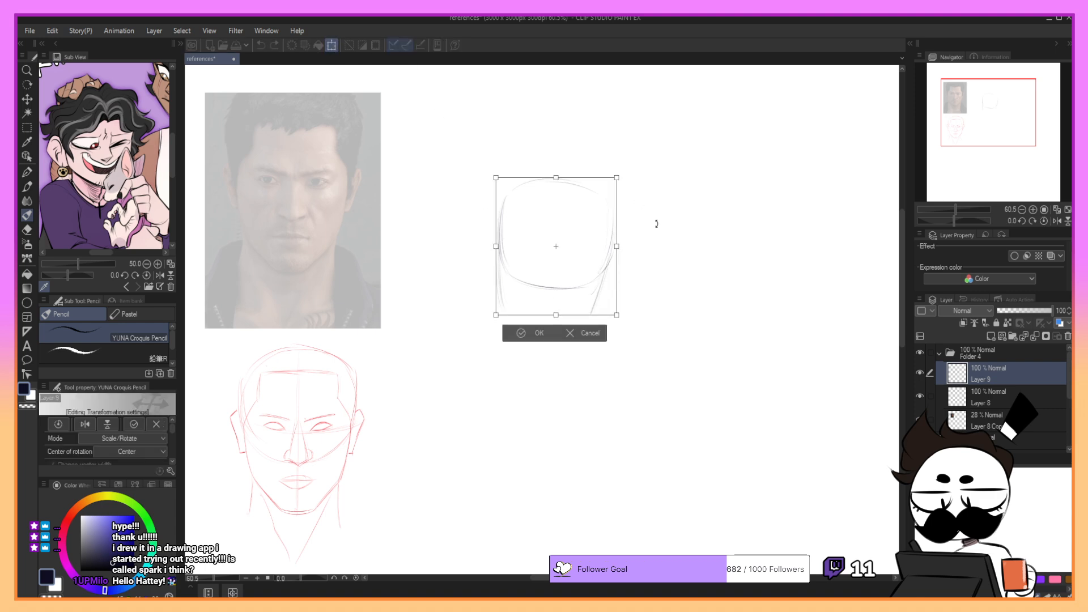
{"action": "mouse_move", "coordinate": [654, 222]}
{"action": "left_mouse_down"}
{"action": "mouse_move", "coordinate": [656, 207]}
{"action": "mouse_move", "coordinate": [680, 223]}
{"action": "left_mouse_up"}
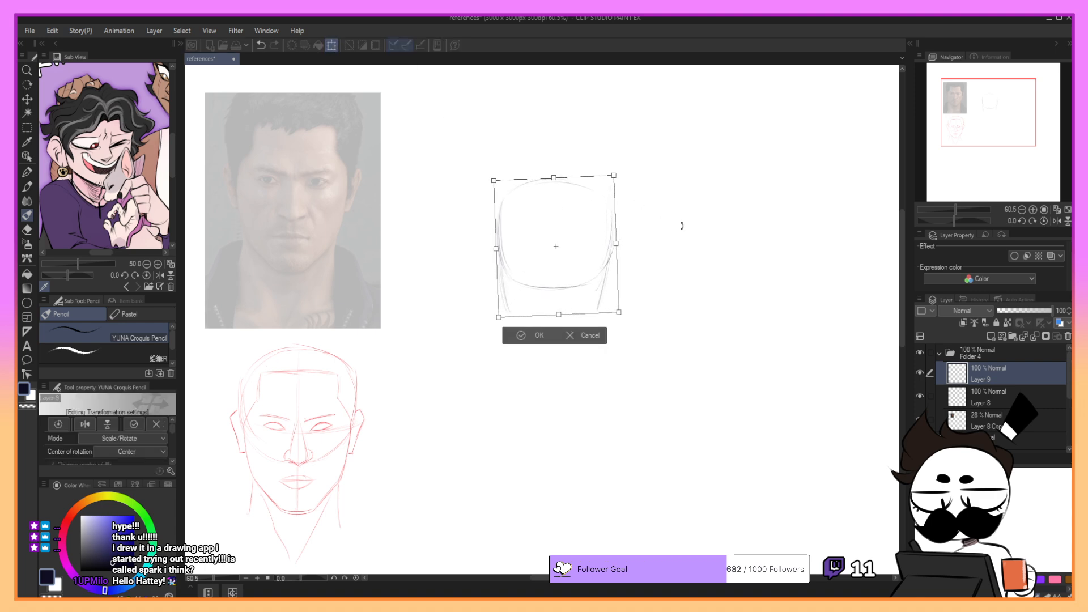
{"action": "left_click", "coordinate": [520, 339]}
- Try light jaw and chin strokes from both sides of the pencil head, undoing them
{"action": "mouse_move", "coordinate": [498, 242]}
{"action": "left_mouse_down"}
{"action": "mouse_move", "coordinate": [530, 339]}
{"action": "mouse_move", "coordinate": [502, 306]}
{"action": "mouse_move", "coordinate": [526, 336]}
{"action": "left_mouse_up"}
{"action": "key", "text": "ctrl+z"}
{"action": "key", "text": "ctrl+z"}
{"action": "key", "text": "ctrl+z"}
{"action": "key", "text": "ctrl+z"}
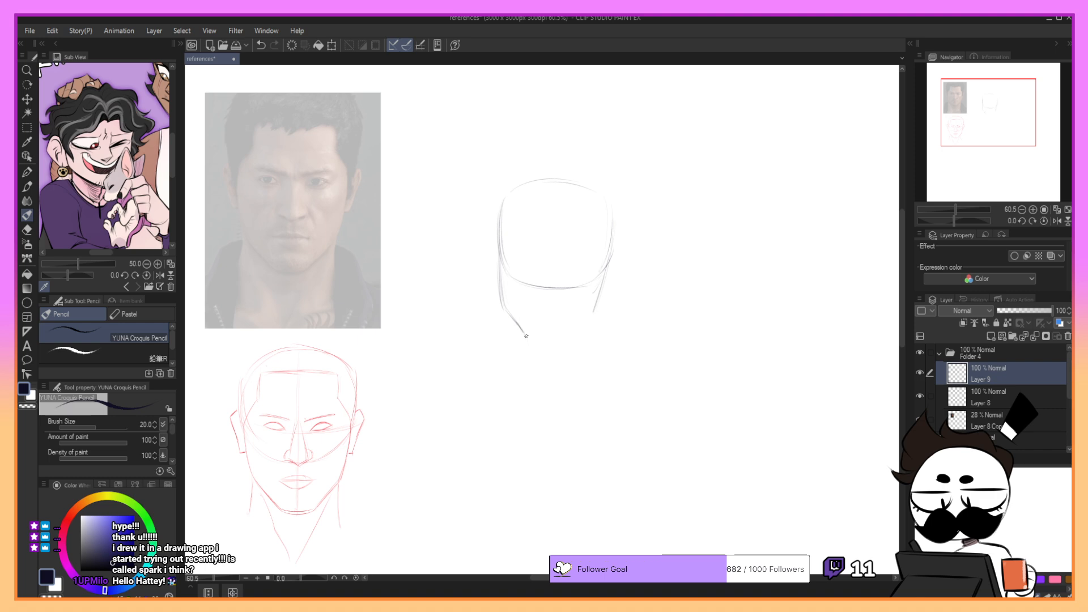
{"action": "key", "text": "ctrl+z"}
{"action": "mouse_move", "coordinate": [514, 319]}
{"action": "left_mouse_down"}
{"action": "mouse_move", "coordinate": [531, 340]}
{"action": "mouse_move", "coordinate": [557, 341]}
{"action": "left_mouse_up"}
{"action": "key", "text": "ctrl+z"}
{"action": "left_click_drag", "start_coordinate": [591, 314], "coordinate": [561, 344]}
{"action": "key", "text": "ctrl+z"}
{"action": "key", "text": "ctrl+z"}
{"action": "left_click_drag", "start_coordinate": [594, 311], "coordinate": [560, 342]}
- Draw a darker angular jawline from one cheek down around the chin and up the other side, redoing stray strokes
{"action": "key", "text": "ctrl+z"}
{"action": "key", "text": "ctrl+z"}
{"action": "key", "text": "ctrl+z"}
{"action": "left_click_drag", "start_coordinate": [500, 259], "coordinate": [503, 314]}
{"action": "key", "text": "ctrl+z"}
{"action": "key", "text": "ctrl+z"}
{"action": "key", "text": "ctrl+z"}
{"action": "mouse_move", "coordinate": [500, 252]}
{"action": "left_mouse_down"}
{"action": "mouse_move", "coordinate": [504, 306]}
{"action": "mouse_move", "coordinate": [518, 327]}
{"action": "left_mouse_up"}
{"action": "key", "text": "ctrl+z"}
{"action": "left_click_drag", "start_coordinate": [502, 292], "coordinate": [523, 330]}
{"action": "key", "text": "ctrl+z"}
{"action": "key", "text": "ctrl+z"}
{"action": "left_click_drag", "start_coordinate": [500, 272], "coordinate": [521, 326]}
{"action": "mouse_move", "coordinate": [504, 302]}
{"action": "left_mouse_down"}
{"action": "mouse_move", "coordinate": [541, 342]}
{"action": "mouse_move", "coordinate": [593, 317]}
{"action": "mouse_move", "coordinate": [567, 337]}
{"action": "mouse_move", "coordinate": [593, 309]}
{"action": "left_mouse_up"}
{"action": "key", "text": "ctrl+z"}
{"action": "key", "text": "ctrl+z"}
{"action": "key", "text": "ctrl+z"}
- Draw the far cheek line in dark pencil, joining the jaw corner to the side of the head
{"action": "key", "text": "ctrl+z"}
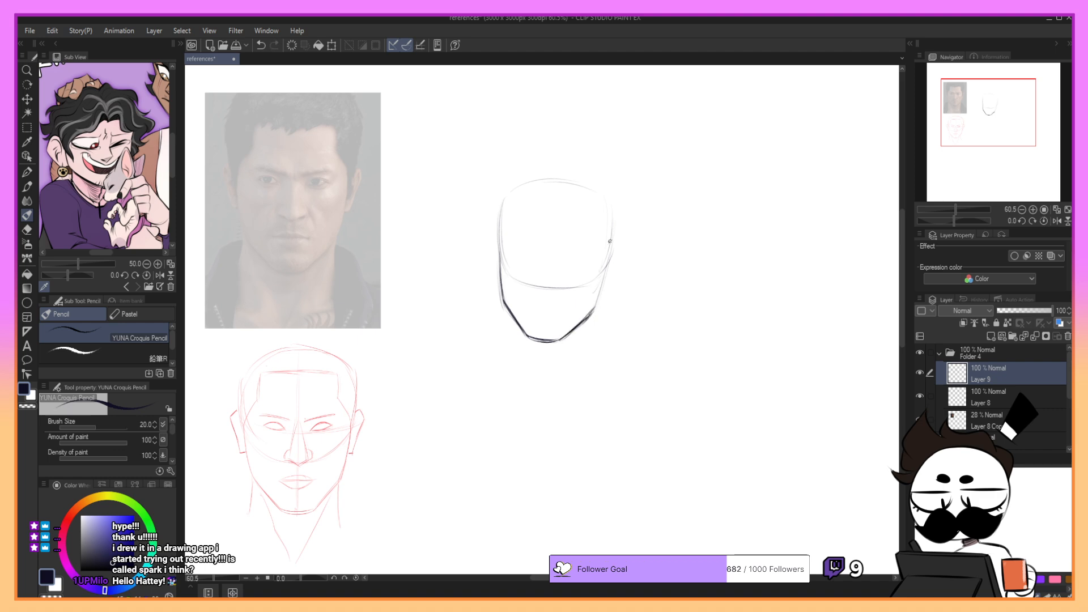
{"action": "left_click_drag", "start_coordinate": [610, 244], "coordinate": [595, 309]}
{"action": "key", "text": "ctrl+z"}
{"action": "mouse_move", "coordinate": [608, 264]}
{"action": "left_mouse_down"}
{"action": "mouse_move", "coordinate": [594, 308]}
{"action": "mouse_move", "coordinate": [604, 271]}
{"action": "left_mouse_up"}
{"action": "key", "text": "ctrl+z"}
{"action": "key", "text": "ctrl+z"}
- Add a tilted vertical centre line and a slanted eye-level guideline across the pencil head
{"action": "key", "text": "ctrl+z"}
{"action": "left_click_drag", "start_coordinate": [599, 301], "coordinate": [607, 263]}
{"action": "key", "text": "ctrl+z"}
{"action": "left_click_drag", "start_coordinate": [599, 299], "coordinate": [609, 262]}
{"action": "key", "text": "ctrl+z"}
{"action": "left_click_drag", "start_coordinate": [560, 198], "coordinate": [545, 348]}
{"action": "mouse_move", "coordinate": [492, 241]}
{"action": "left_mouse_down"}
{"action": "mouse_move", "coordinate": [643, 260]}
{"action": "mouse_move", "coordinate": [606, 262]}
{"action": "mouse_move", "coordinate": [628, 259]}
{"action": "left_mouse_up"}
{"action": "key", "text": "ctrl+z"}
{"action": "key", "text": "ctrl+z"}
{"action": "left_click_drag", "start_coordinate": [502, 248], "coordinate": [607, 259]}
{"action": "key", "text": "ctrl+z"}
{"action": "left_click_drag", "start_coordinate": [494, 246], "coordinate": [607, 261]}
{"action": "key", "text": "ctrl+z"}
{"action": "key", "text": "ctrl+z"}
{"action": "left_click_drag", "start_coordinate": [499, 247], "coordinate": [621, 260]}
- Try bright red as the secondary drawing colour, replacing it with dark navy for the YUNA Croquis Pencil
{"action": "key", "text": "x"}
{"action": "left_click", "coordinate": [67, 520]}
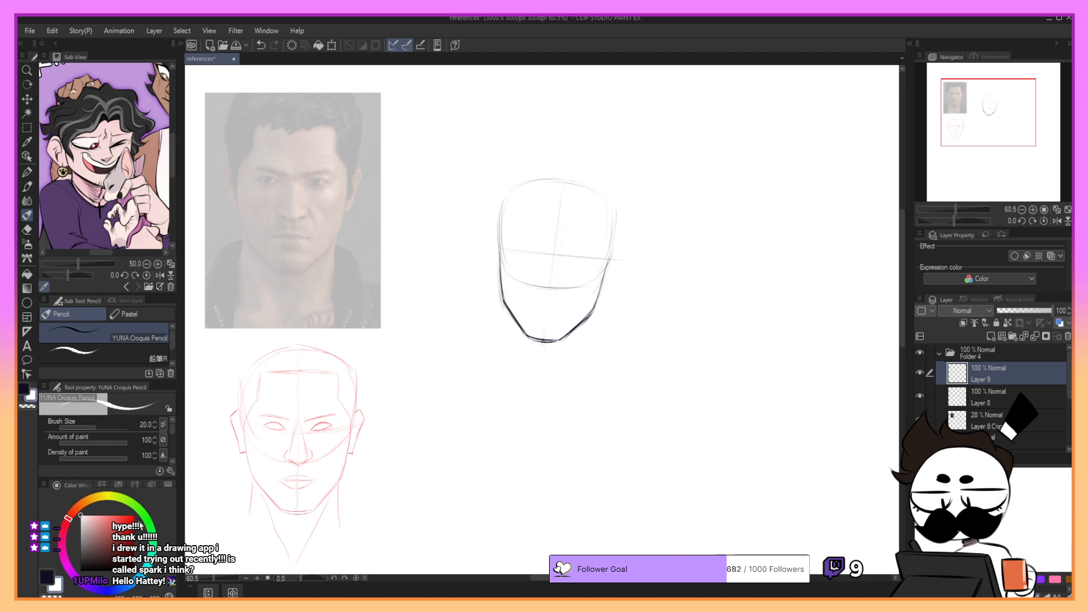
{"action": "left_click_drag", "start_coordinate": [129, 518], "coordinate": [142, 501]}
{"action": "key", "text": "p"}
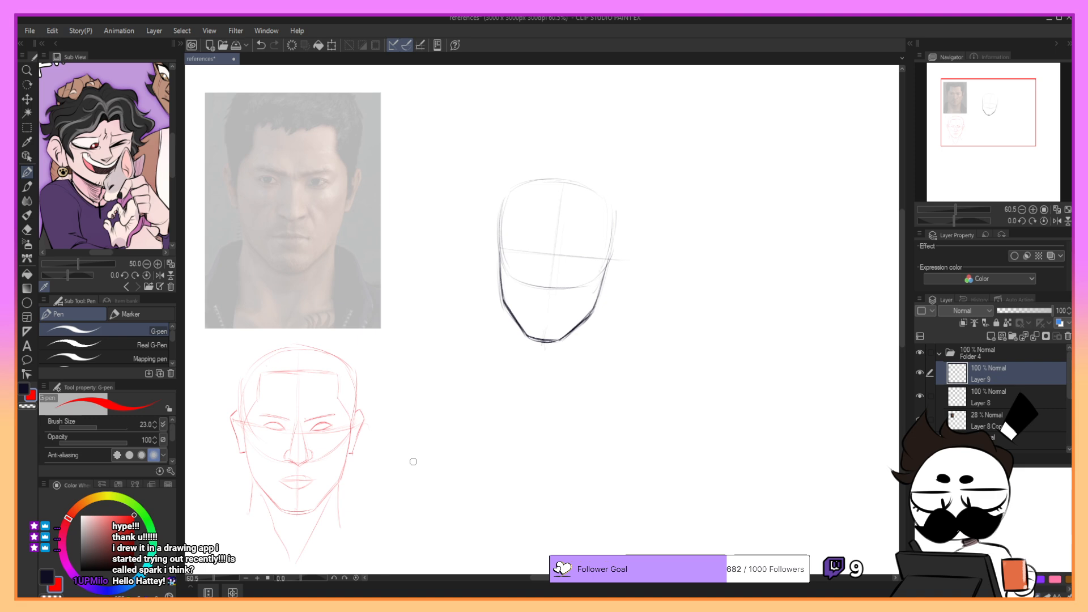
{"action": "key", "text": "p"}
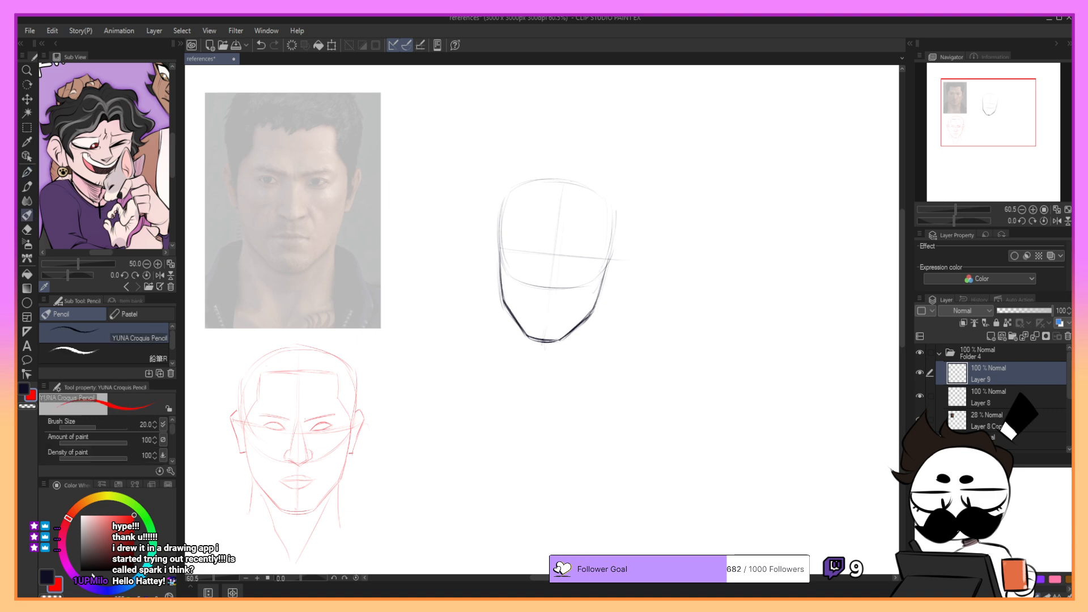
{"action": "left_click_drag", "start_coordinate": [88, 588], "coordinate": [112, 591]}
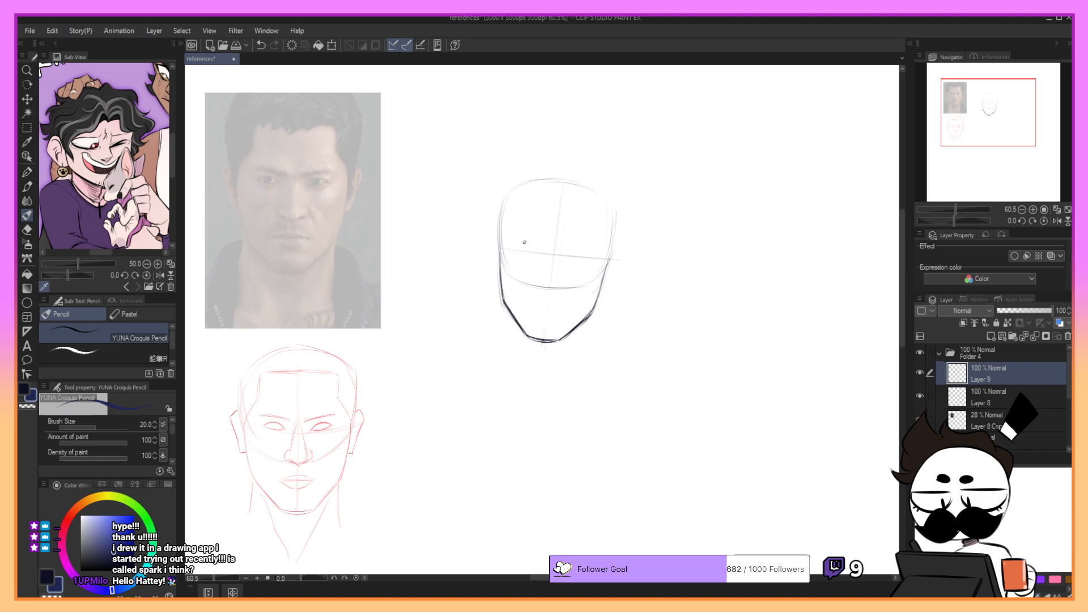
- Draw the pencil head's left eye as a slanted almond outline just above the eye-level guideline, redoing stray strokes
{"action": "mouse_move", "coordinate": [515, 241]}
{"action": "left_mouse_down"}
{"action": "mouse_move", "coordinate": [546, 249]}
{"action": "mouse_move", "coordinate": [525, 254]}
{"action": "mouse_move", "coordinate": [548, 252]}
{"action": "left_mouse_up"}
{"action": "key", "text": "ctrl+z"}
{"action": "key", "text": "ctrl+z"}
{"action": "key", "text": "ctrl+z"}
{"action": "key", "text": "ctrl+z"}
{"action": "key", "text": "ctrl+z"}
{"action": "key", "text": "ctrl+z"}
{"action": "key", "text": "ctrl+z"}
{"action": "key", "text": "ctrl+z"}
{"action": "key", "text": "ctrl+z"}
{"action": "key", "text": "ctrl+z"}
{"action": "key", "text": "ctrl+z"}
{"action": "key", "text": "ctrl+z"}
{"action": "key", "text": "ctrl+z"}
{"action": "key", "text": "ctrl+z"}
{"action": "key", "text": "ctrl+z"}
{"action": "key", "text": "ctrl+z"}
{"action": "key", "text": "ctrl+z"}
{"action": "key", "text": "ctrl+z"}
{"action": "key", "text": "ctrl+z"}
{"action": "key", "text": "ctrl+z"}
{"action": "left_click_drag", "start_coordinate": [966, 111], "coordinate": [969, 112]}
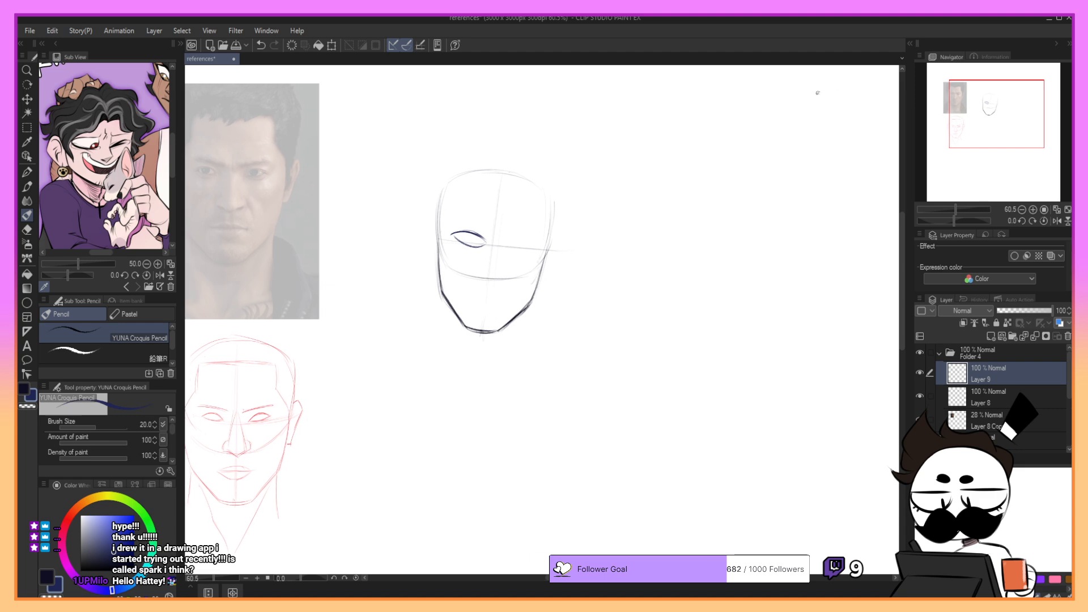
- Draw the matching almond outline of the right eye on the guideline across the centre line, redoing stray strokes
{"action": "mouse_move", "coordinate": [458, 240]}
{"action": "left_mouse_down"}
{"action": "mouse_move", "coordinate": [536, 245]}
{"action": "mouse_move", "coordinate": [522, 252]}
{"action": "mouse_move", "coordinate": [536, 245]}
{"action": "mouse_move", "coordinate": [523, 235]}
{"action": "mouse_move", "coordinate": [516, 253]}
{"action": "left_mouse_up"}
{"action": "key", "text": "ctrl+z"}
{"action": "key", "text": "ctrl+z"}
{"action": "key", "text": "ctrl+z"}
{"action": "key", "text": "ctrl+z"}
{"action": "key", "text": "ctrl+z"}
{"action": "key", "text": "ctrl+z"}
{"action": "key", "text": "ctrl+z"}
{"action": "key", "text": "ctrl+z"}
{"action": "key", "text": "ctrl+z"}
{"action": "key", "text": "ctrl+z"}
{"action": "key", "text": "ctrl+z"}
{"action": "key", "text": "ctrl+z"}
{"action": "key", "text": "ctrl+z"}
{"action": "left_click_drag", "start_coordinate": [966, 108], "coordinate": [959, 102]}
{"action": "key", "text": "ctrl+z"}
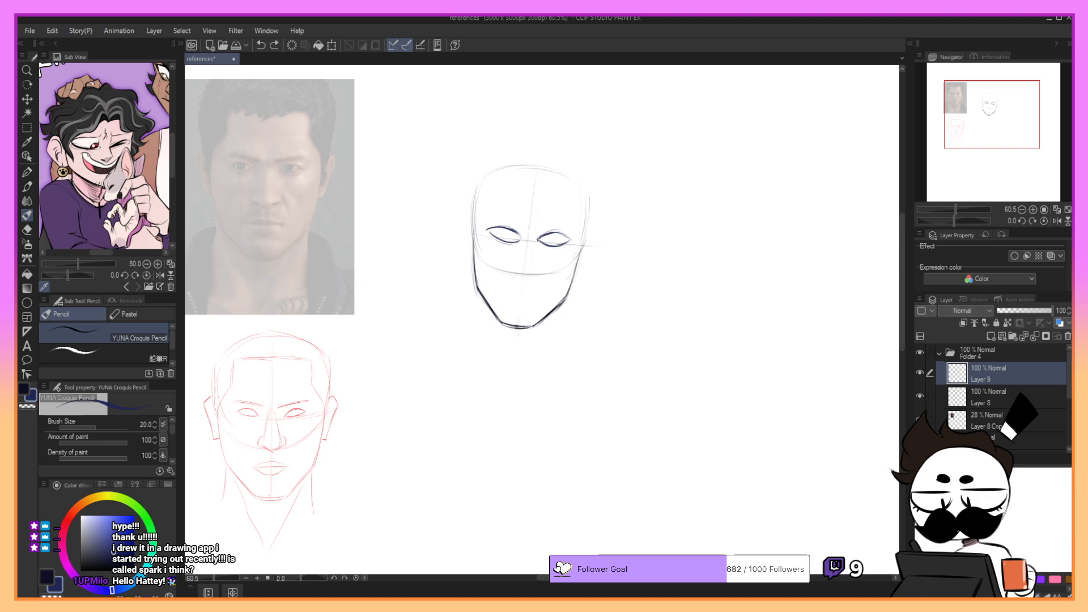
{"action": "left_click_drag", "start_coordinate": [540, 243], "coordinate": [566, 244]}
- Lasso the right eye and stretch it slightly wider outward with a free transform
{"action": "left_click", "coordinate": [27, 127]}
{"action": "left_click", "coordinate": [119, 357]}
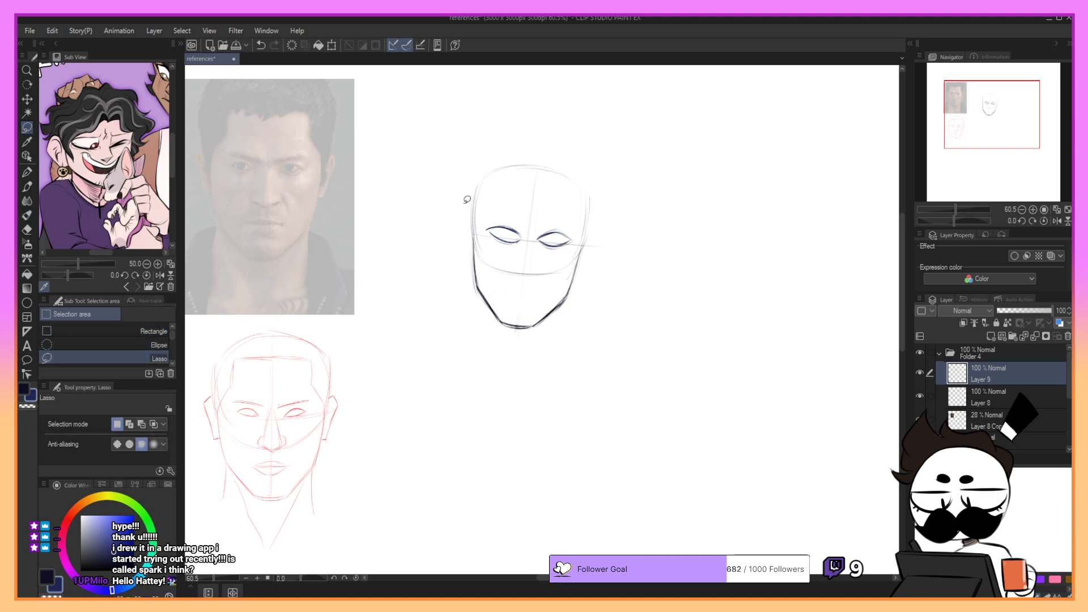
{"action": "mouse_move", "coordinate": [547, 226]}
{"action": "left_mouse_down"}
{"action": "mouse_move", "coordinate": [558, 222]}
{"action": "mouse_move", "coordinate": [538, 248]}
{"action": "mouse_move", "coordinate": [581, 233]}
{"action": "mouse_move", "coordinate": [562, 224]}
{"action": "left_mouse_up"}
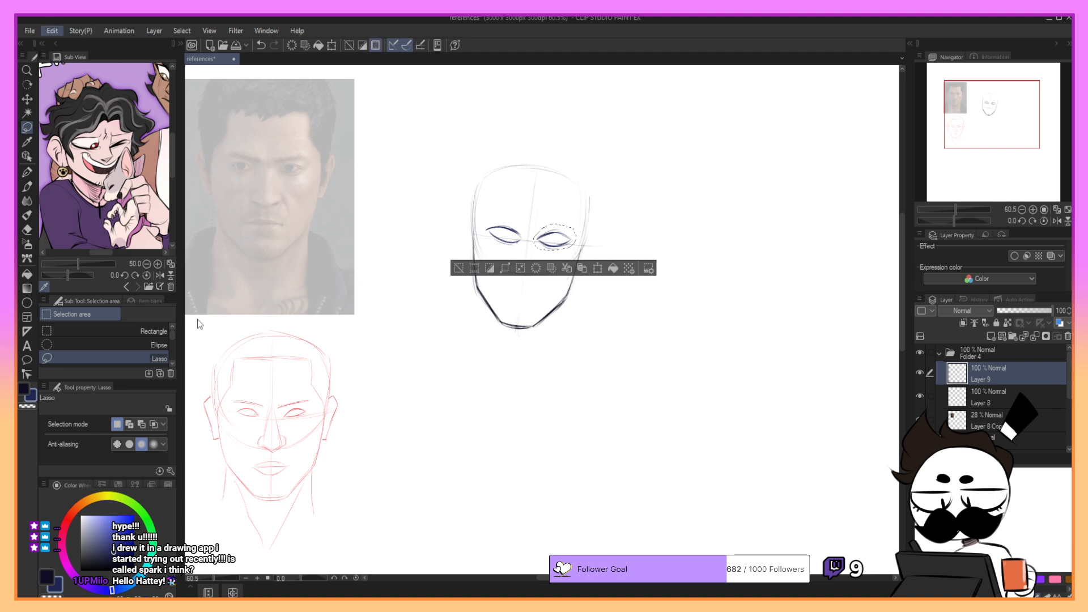
{"action": "key", "text": "ctrl+t"}
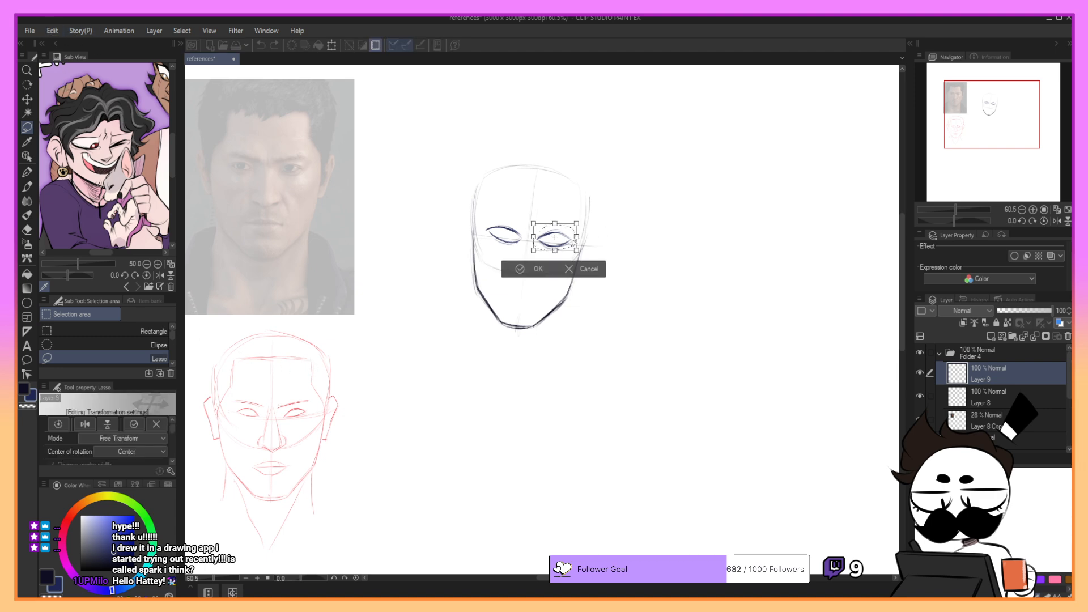
{"action": "left_click_drag", "start_coordinate": [576, 238], "coordinate": [579, 238]}
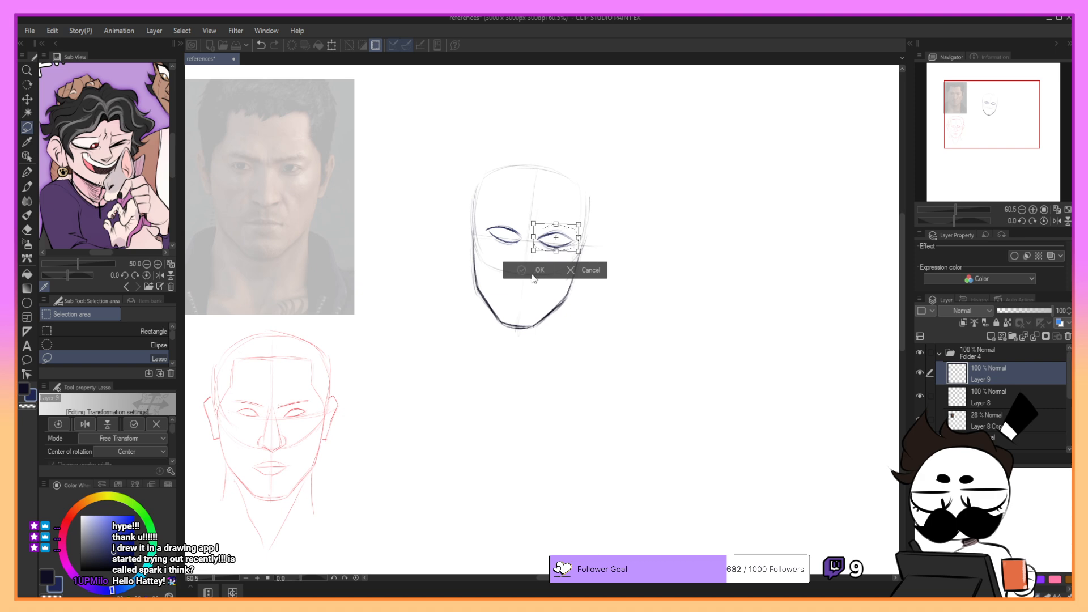
{"action": "left_click", "coordinate": [536, 271]}
- Select both eyes together and shift them slightly towards the left side of the face with Scale/Rotate
{"action": "mouse_move", "coordinate": [484, 221]}
{"action": "left_mouse_down"}
{"action": "mouse_move", "coordinate": [504, 243]}
{"action": "mouse_move", "coordinate": [575, 243]}
{"action": "mouse_move", "coordinate": [578, 226]}
{"action": "mouse_move", "coordinate": [534, 235]}
{"action": "mouse_move", "coordinate": [485, 220]}
{"action": "left_mouse_up"}
{"action": "left_click", "coordinate": [580, 272]}
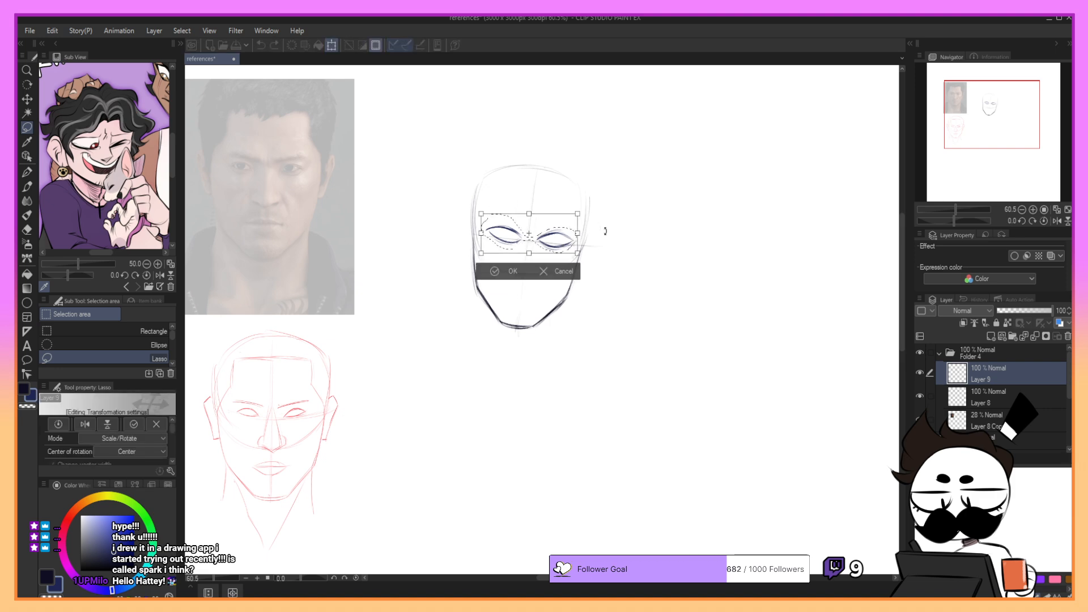
{"action": "mouse_move", "coordinate": [605, 230]}
{"action": "left_mouse_down"}
{"action": "mouse_move", "coordinate": [557, 226]}
{"action": "mouse_move", "coordinate": [603, 214]}
{"action": "mouse_move", "coordinate": [554, 226]}
{"action": "left_mouse_up"}
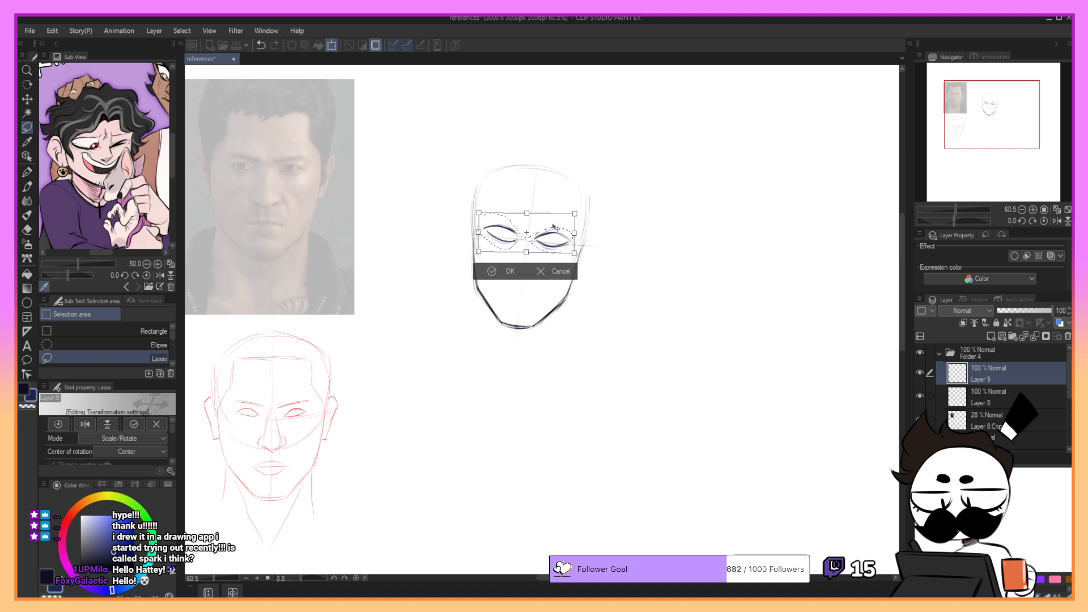
{"action": "left_click", "coordinate": [500, 273]}
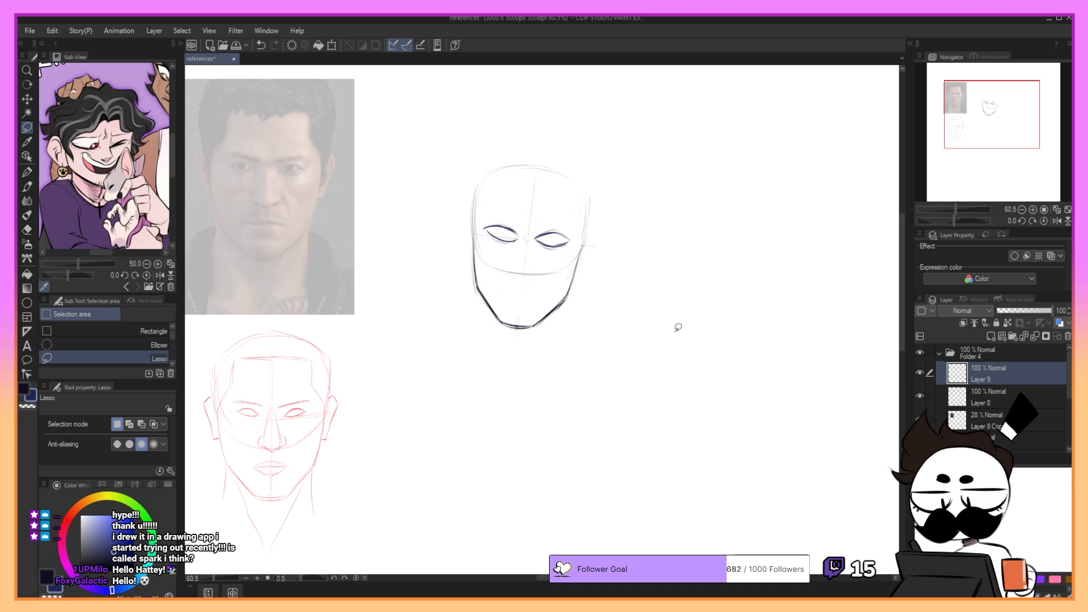
- Touch up the eye outlines in pencil and draw a slanted, frowning eyebrow above the left eye
{"action": "key", "text": "p"}
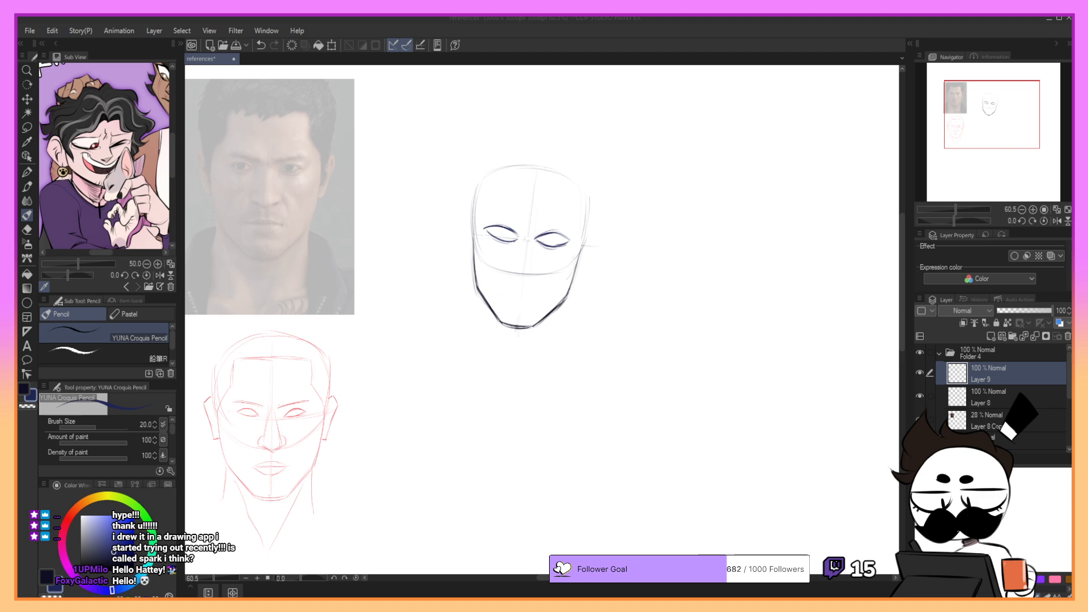
{"action": "left_click", "coordinate": [518, 239]}
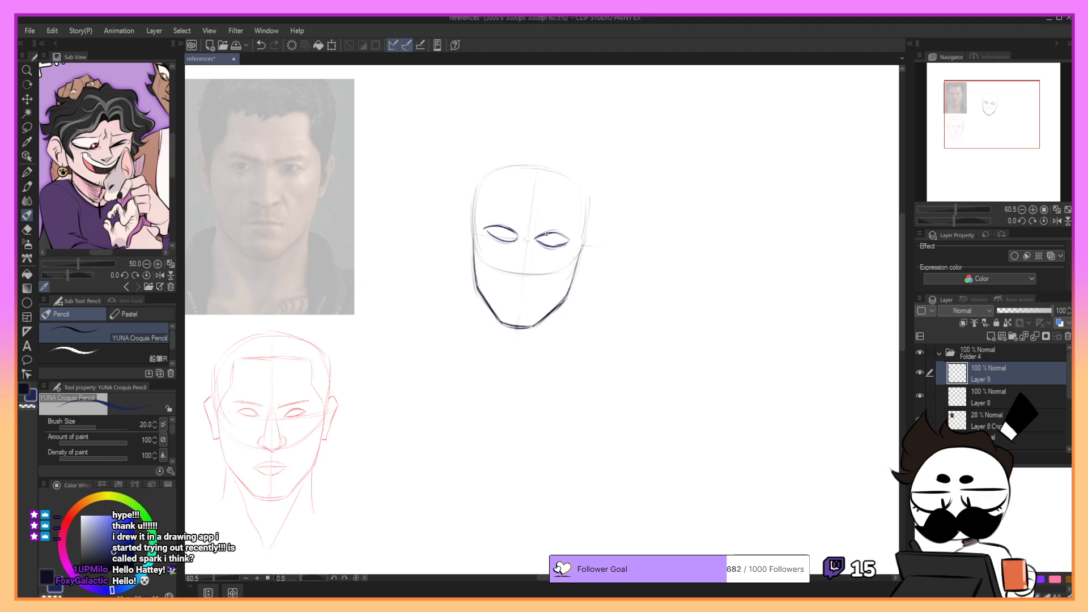
{"action": "left_click_drag", "start_coordinate": [536, 239], "coordinate": [561, 233]}
{"action": "key", "text": "ctrl+z"}
{"action": "left_click_drag", "start_coordinate": [487, 209], "coordinate": [522, 222]}
{"action": "key", "text": "ctrl+z"}
{"action": "key", "text": "ctrl+z"}
{"action": "left_click_drag", "start_coordinate": [487, 207], "coordinate": [522, 223]}
- Draw the frown creases between the brows and the angled eyebrow above the right eye, redoing stray strokes
{"action": "key", "text": "ctrl+z"}
{"action": "left_click_drag", "start_coordinate": [533, 220], "coordinate": [531, 230]}
{"action": "key", "text": "ctrl+z"}
{"action": "key", "text": "ctrl+z"}
{"action": "key", "text": "ctrl+z"}
{"action": "key", "text": "ctrl+z"}
{"action": "mouse_move", "coordinate": [537, 221]}
{"action": "left_mouse_down"}
{"action": "mouse_move", "coordinate": [579, 219]}
{"action": "mouse_move", "coordinate": [569, 243]}
{"action": "mouse_move", "coordinate": [547, 246]}
{"action": "mouse_move", "coordinate": [557, 246]}
{"action": "left_mouse_up"}
{"action": "key", "text": "ctrl+z"}
{"action": "key", "text": "ctrl+z"}
{"action": "key", "text": "ctrl+z"}
{"action": "key", "text": "ctrl+z"}
{"action": "key", "text": "ctrl+z"}
{"action": "key", "text": "ctrl+z"}
- Draw round irises with pupils in both eyes and darken the eyelid lines
{"action": "key", "text": "ctrl+z"}
{"action": "key", "text": "ctrl+z"}
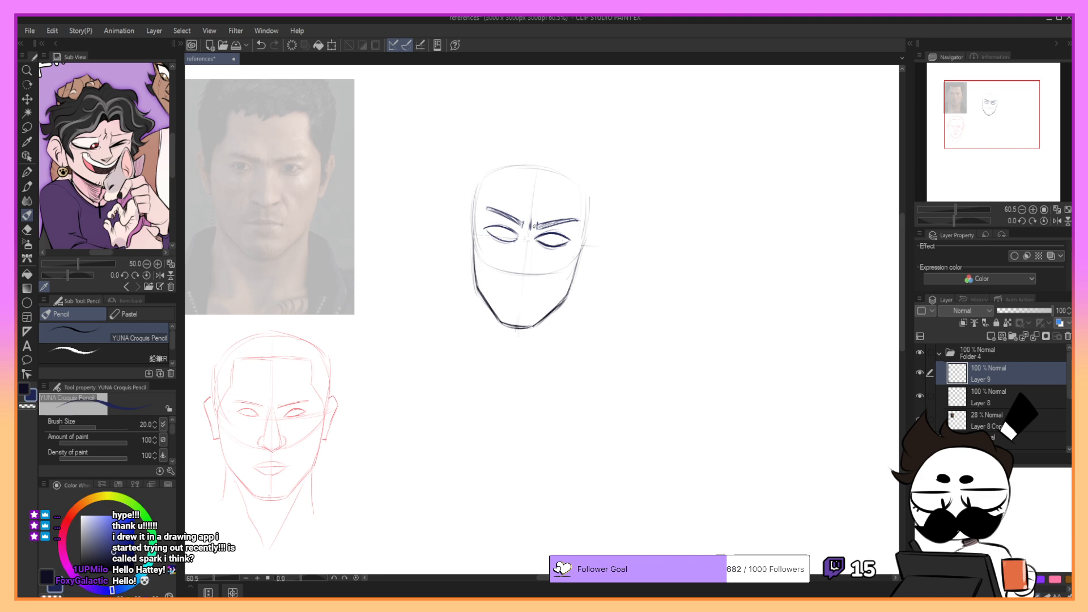
{"action": "mouse_move", "coordinate": [483, 228]}
{"action": "left_mouse_down"}
{"action": "mouse_move", "coordinate": [519, 234]}
{"action": "mouse_move", "coordinate": [509, 242]}
{"action": "left_mouse_up"}
{"action": "key", "text": "ctrl+z"}
{"action": "key", "text": "ctrl+z"}
- Sketch light lines for the nose bridge from between the brows down along the centre line, redoing failed strokes
{"action": "key", "text": "ctrl+z"}
{"action": "left_click_drag", "start_coordinate": [496, 227], "coordinate": [502, 229]}
{"action": "mouse_move", "coordinate": [542, 238]}
{"action": "left_mouse_down"}
{"action": "mouse_move", "coordinate": [553, 241]}
{"action": "mouse_move", "coordinate": [509, 232]}
{"action": "left_mouse_up"}
{"action": "key", "text": "ctrl+z"}
{"action": "left_click", "coordinate": [505, 232]}
{"action": "key", "text": "ctrl+z"}
{"action": "left_click_drag", "start_coordinate": [543, 235], "coordinate": [552, 235]}
- Draw the base of the nose with its nostril wing and the dark underside of the tip
{"action": "key", "text": "ctrl+z"}
{"action": "left_click_drag", "start_coordinate": [525, 240], "coordinate": [515, 271]}
{"action": "key", "text": "ctrl+z"}
{"action": "key", "text": "ctrl+z"}
{"action": "key", "text": "ctrl+z"}
{"action": "left_click_drag", "start_coordinate": [531, 220], "coordinate": [524, 281]}
{"action": "key", "text": "ctrl+z"}
{"action": "key", "text": "ctrl+z"}
{"action": "mouse_move", "coordinate": [527, 242]}
{"action": "left_mouse_down"}
{"action": "mouse_move", "coordinate": [523, 279]}
{"action": "mouse_move", "coordinate": [509, 272]}
{"action": "mouse_move", "coordinate": [532, 275]}
{"action": "left_mouse_up"}
{"action": "key", "text": "ctrl+z"}
{"action": "key", "text": "ctrl+z"}
{"action": "key", "text": "ctrl+z"}
{"action": "key", "text": "ctrl+z"}
{"action": "left_click_drag", "start_coordinate": [526, 279], "coordinate": [536, 276]}
{"action": "key", "text": "ctrl+z"}
{"action": "key", "text": "ctrl+z"}
{"action": "key", "text": "ctrl+z"}
{"action": "left_click_drag", "start_coordinate": [511, 269], "coordinate": [513, 272]}
{"action": "mouse_move", "coordinate": [527, 278]}
{"action": "left_mouse_down"}
{"action": "mouse_move", "coordinate": [536, 275]}
{"action": "mouse_move", "coordinate": [512, 267]}
{"action": "left_mouse_up"}
{"action": "key", "text": "ctrl+z"}
{"action": "key", "text": "ctrl+z"}
{"action": "key", "text": "ctrl+z"}
{"action": "key", "text": "ctrl+z"}
{"action": "key", "text": "ctrl+z"}
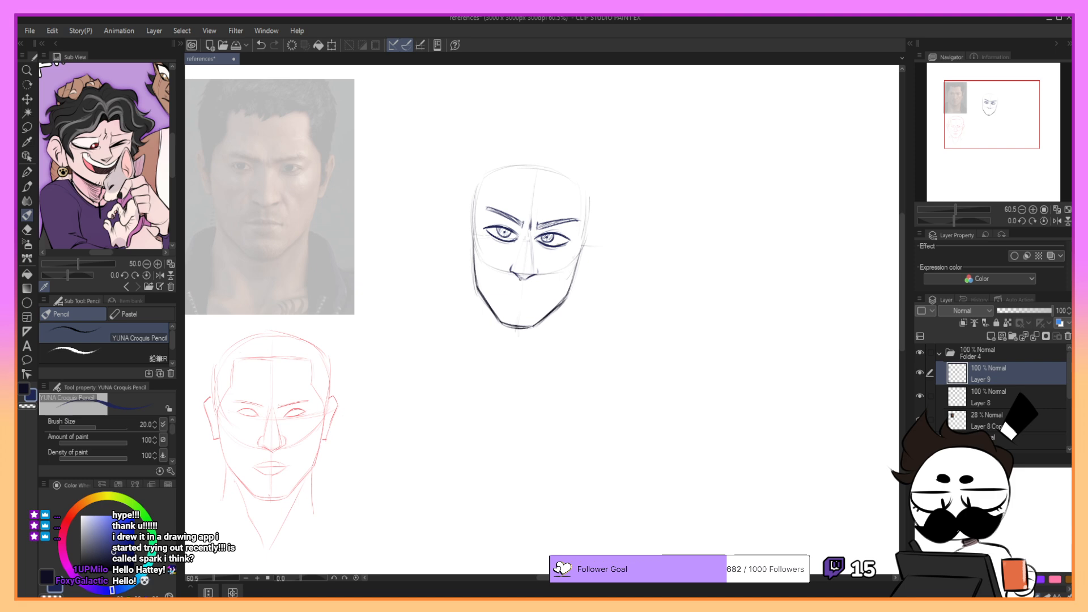
{"action": "left_click_drag", "start_coordinate": [517, 276], "coordinate": [529, 277]}
- Lasso the nose, scale it down slightly and adjust its position, and deselect it
{"action": "key", "text": "m"}
{"action": "mouse_move", "coordinate": [524, 230]}
{"action": "left_mouse_down"}
{"action": "mouse_move", "coordinate": [517, 279]}
{"action": "mouse_move", "coordinate": [542, 278]}
{"action": "mouse_move", "coordinate": [523, 232]}
{"action": "left_mouse_up"}
{"action": "key", "text": "ctrl+t"}
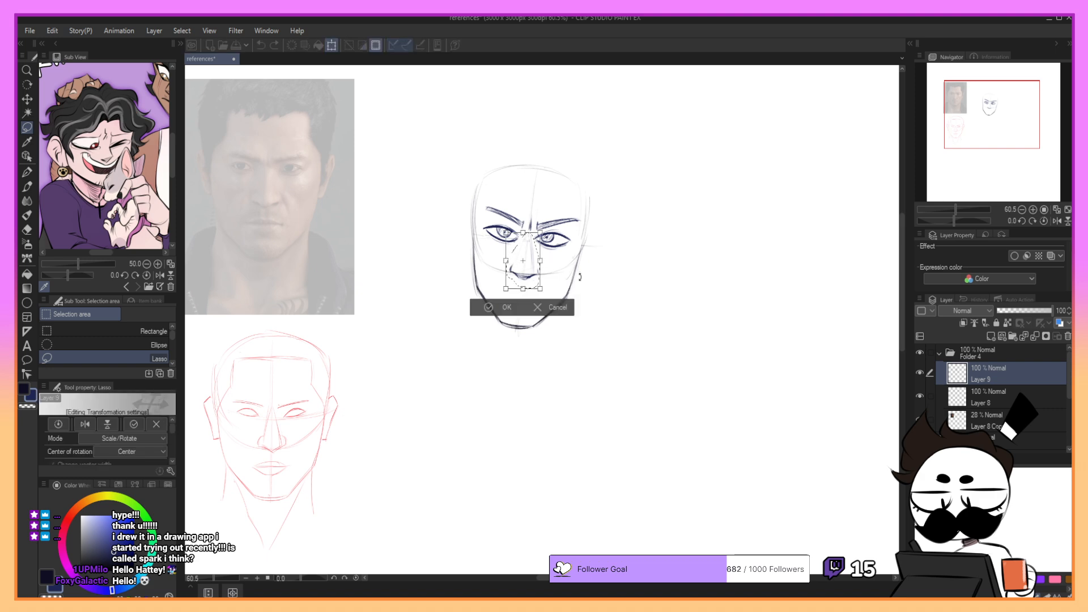
{"action": "left_click_drag", "start_coordinate": [580, 277], "coordinate": [536, 285]}
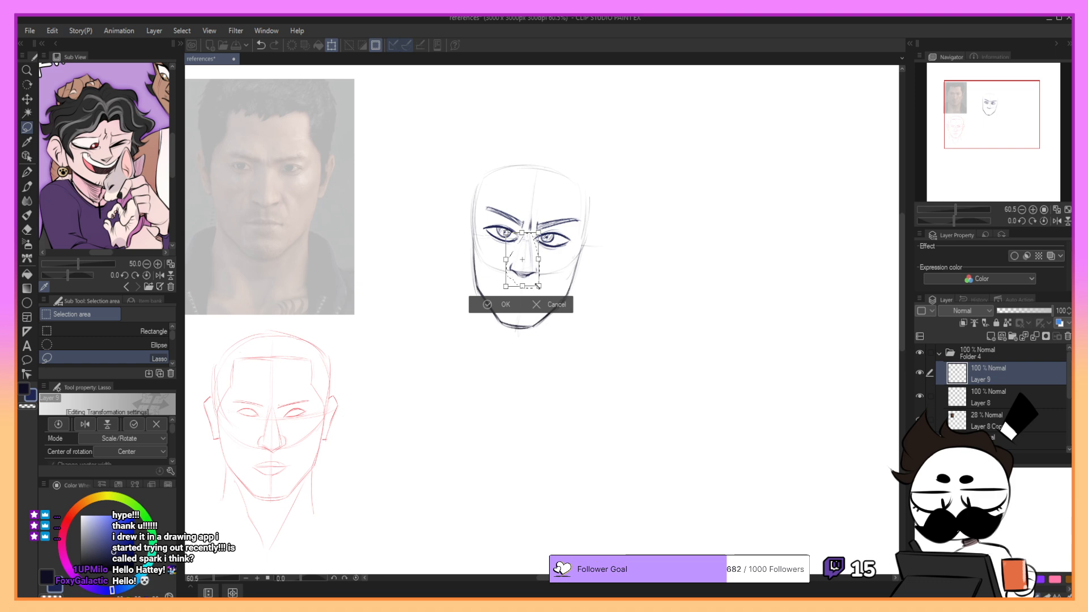
{"action": "key", "text": "Return"}
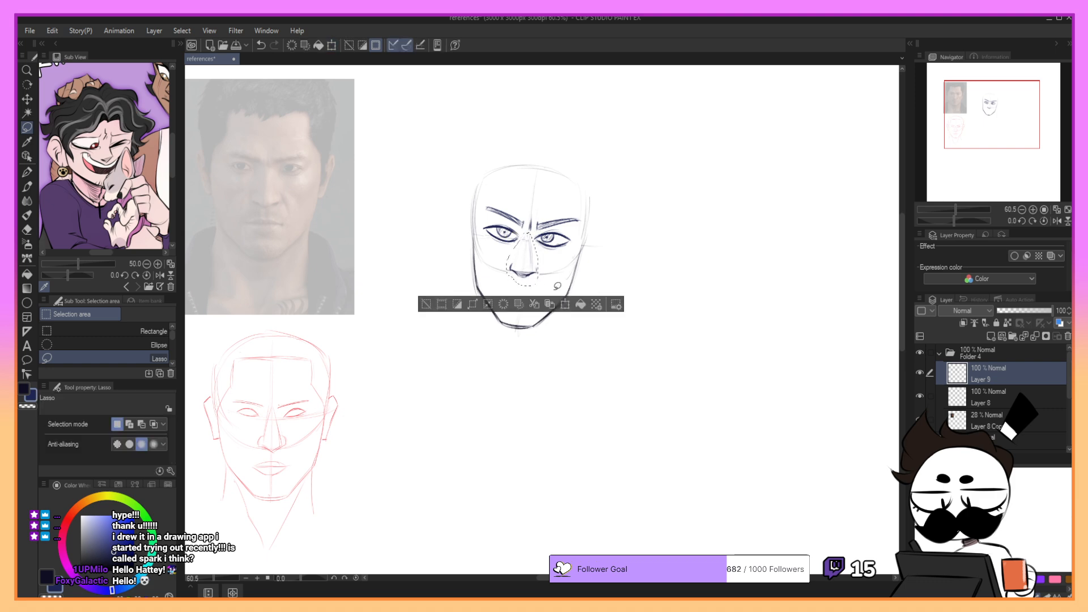
{"action": "left_click", "coordinate": [565, 304]}
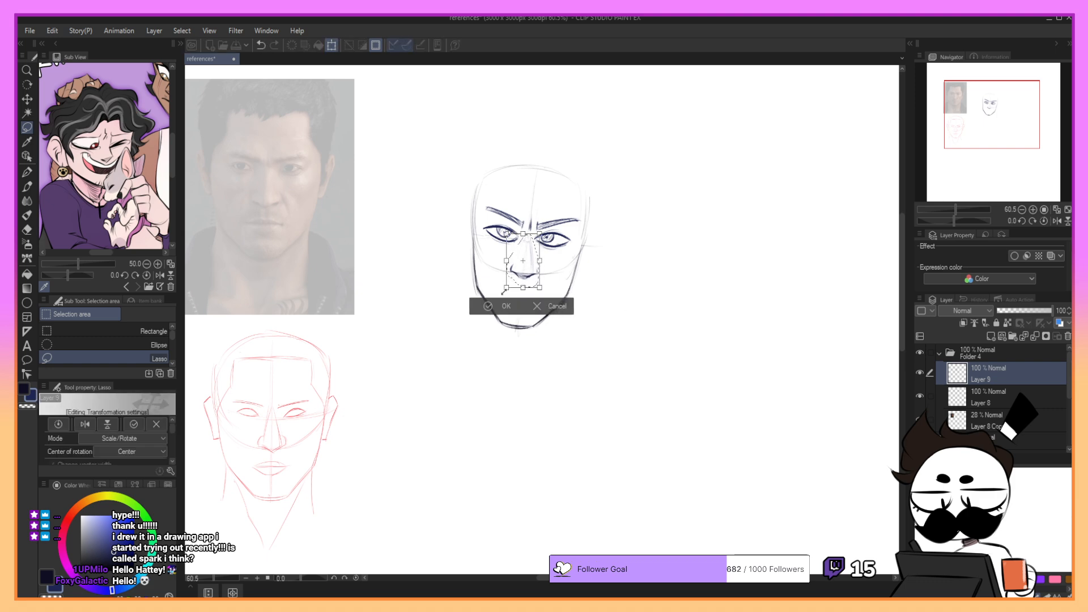
{"action": "key", "text": "Return"}
{"action": "key", "text": "ctrl+d"}
- Draw a darker pencil line down the right side of the nose bridge, redoing stray strokes
{"action": "key", "text": "p"}
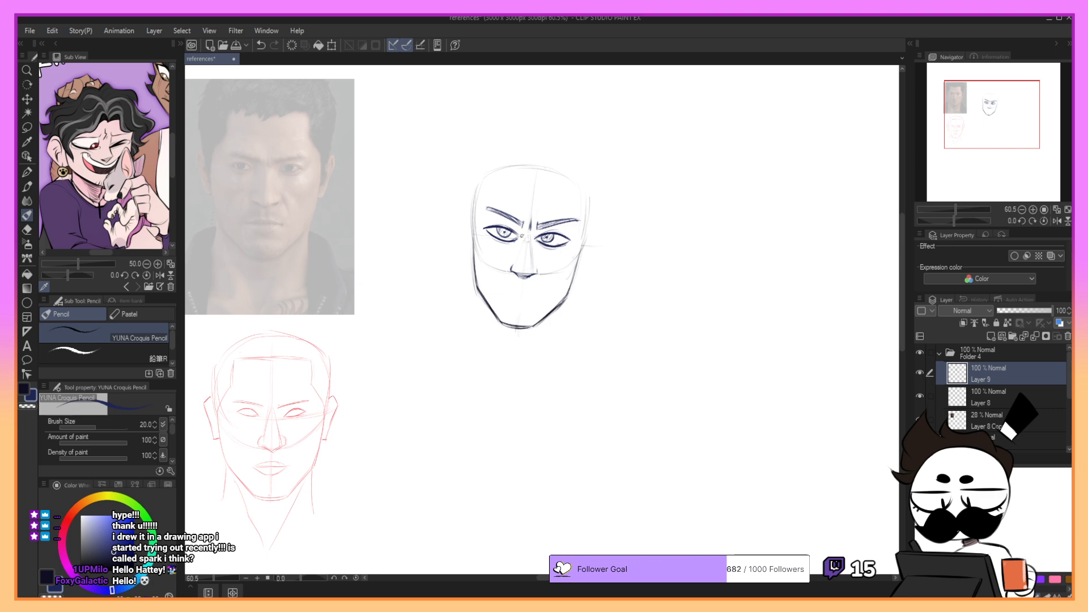
{"action": "key", "text": "ctrl+z"}
{"action": "key", "text": "ctrl+z"}
{"action": "key", "text": "ctrl+z"}
{"action": "mouse_move", "coordinate": [532, 244]}
{"action": "left_mouse_down"}
{"action": "mouse_move", "coordinate": [536, 274]}
{"action": "mouse_move", "coordinate": [529, 249]}
{"action": "left_mouse_up"}
{"action": "key", "text": "ctrl+z"}
{"action": "key", "text": "ctrl+z"}
{"action": "key", "text": "ctrl+z"}
{"action": "key", "text": "ctrl+z"}
- Lasso the jawline and chin and shorten them slightly upward with a free transform
{"action": "key", "text": "m"}
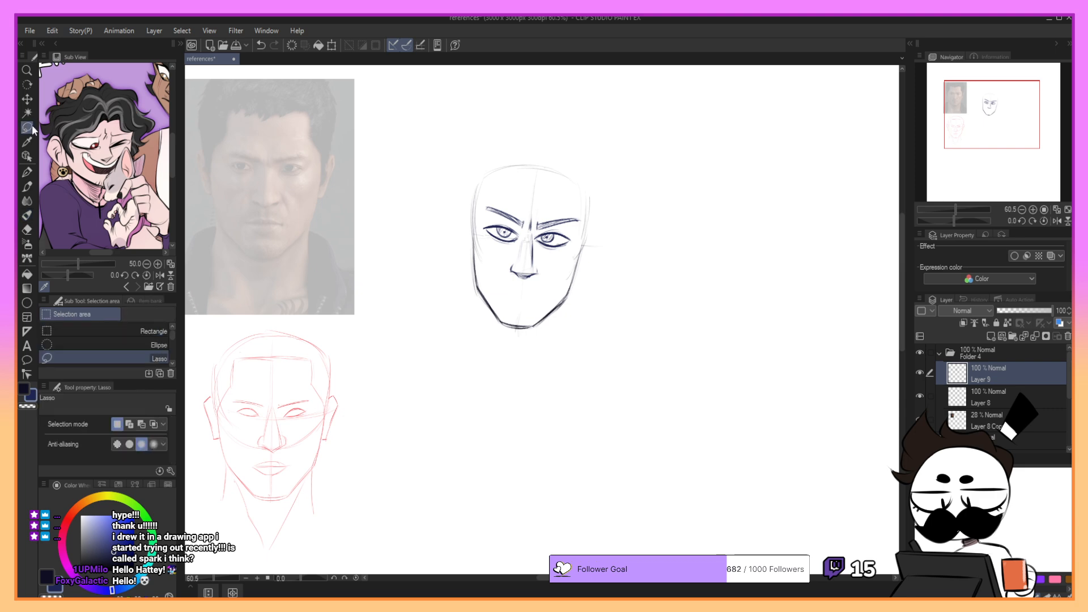
{"action": "mouse_move", "coordinate": [473, 242]}
{"action": "left_mouse_down"}
{"action": "mouse_move", "coordinate": [559, 352]}
{"action": "mouse_move", "coordinate": [591, 249]}
{"action": "left_mouse_up"}
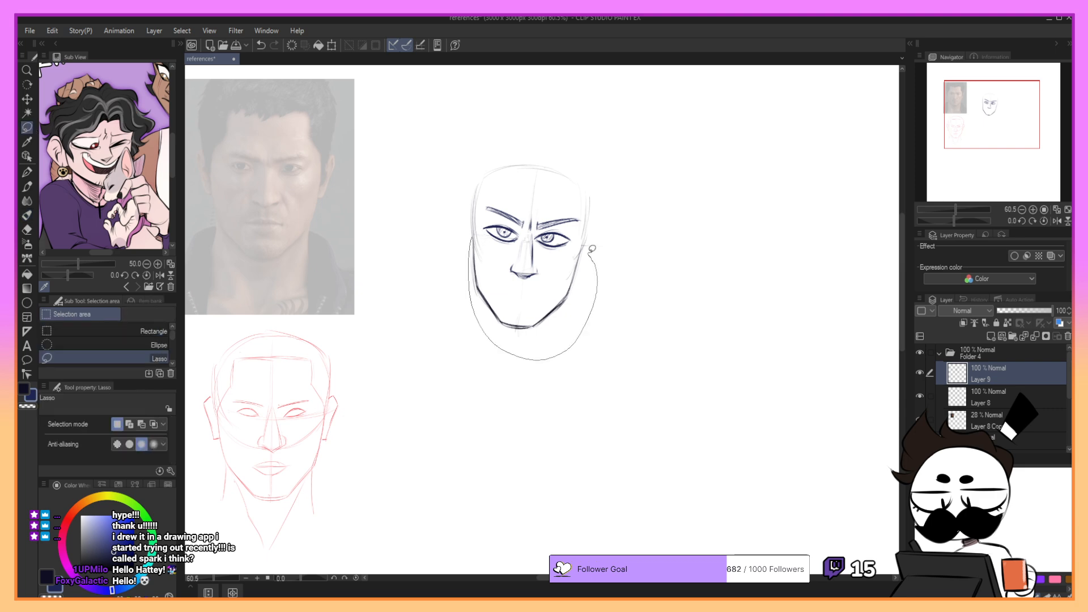
{"action": "mouse_move", "coordinate": [592, 248]}
{"action": "left_mouse_down"}
{"action": "mouse_move", "coordinate": [560, 275]}
{"action": "mouse_move", "coordinate": [506, 295]}
{"action": "mouse_move", "coordinate": [471, 235]}
{"action": "left_mouse_up"}
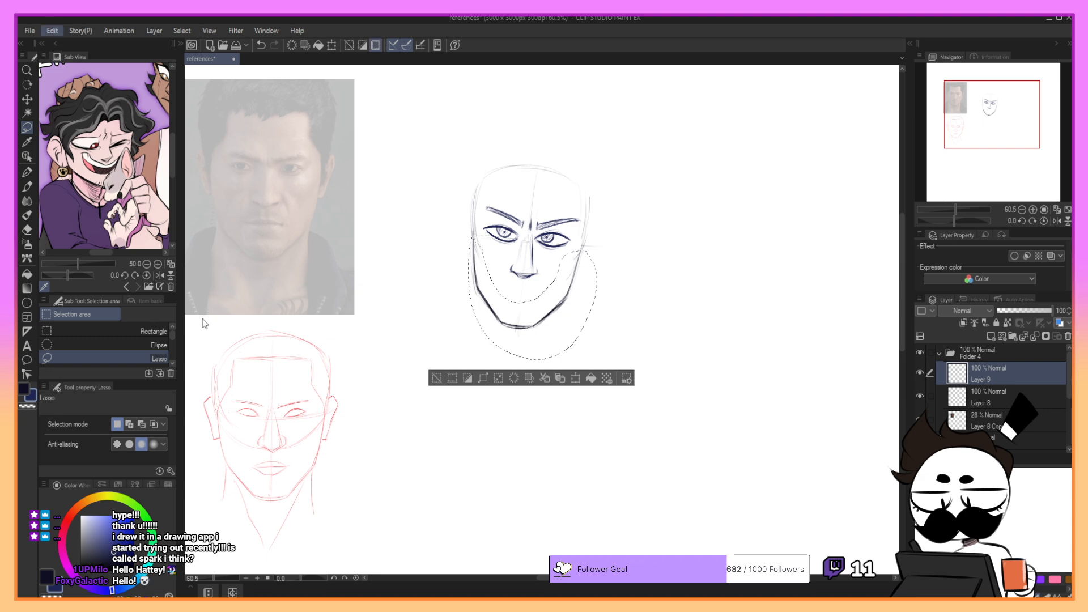
{"action": "key", "text": "ctrl+t"}
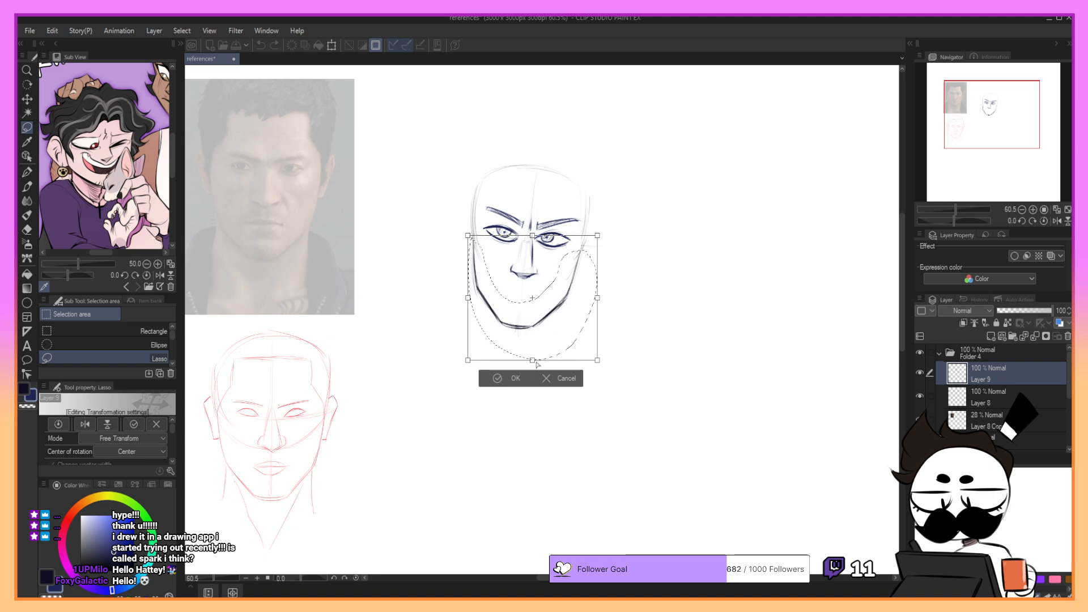
{"action": "left_click_drag", "start_coordinate": [533, 360], "coordinate": [533, 358]}
{"action": "key", "text": "Return"}
- Touch up the right edge of the chin and draw a short, broken mouth line below the nose
{"action": "key", "text": "p"}
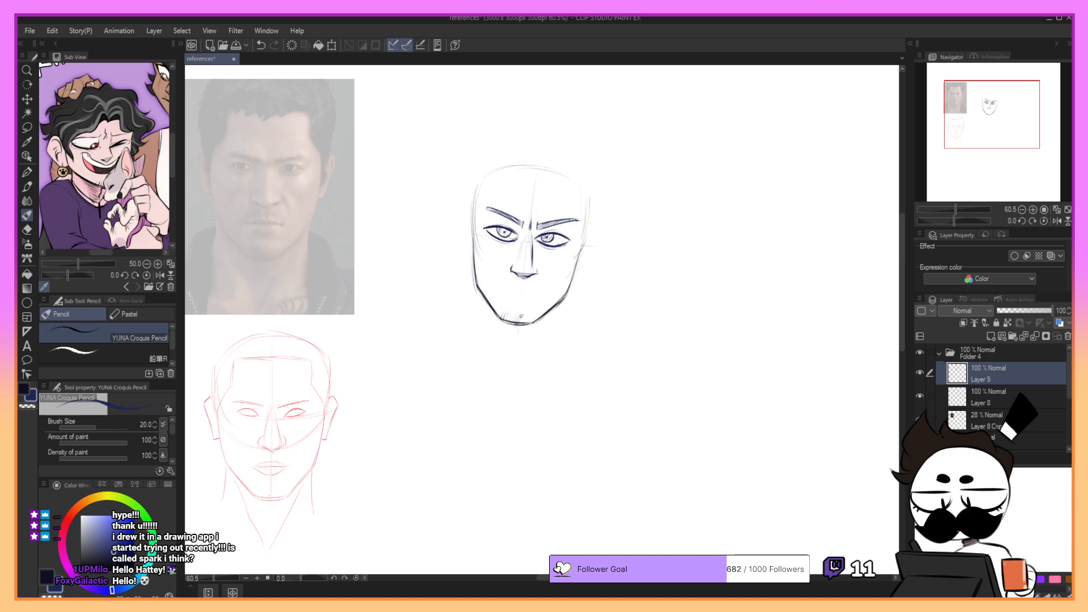
{"action": "left_click_drag", "start_coordinate": [538, 320], "coordinate": [549, 309]}
{"action": "left_click_drag", "start_coordinate": [511, 289], "coordinate": [537, 295]}
{"action": "key", "text": "ctrl+z"}
- Rework the right cheek contour from eye level down towards the jaw, undoing unwanted strokes
{"action": "key", "text": "ctrl+z"}
- Draw short neck lines down from both sides of the jaw and add light strokes at the chin, redoing stray lines
{"action": "key", "text": "ctrl+z"}
{"action": "mouse_move", "coordinate": [582, 245]}
{"action": "left_mouse_down"}
{"action": "mouse_move", "coordinate": [567, 274]}
{"action": "mouse_move", "coordinate": [575, 267]}
{"action": "left_mouse_up"}
{"action": "key", "text": "ctrl+z"}
{"action": "key", "text": "ctrl+z"}
{"action": "key", "text": "ctrl+z"}
{"action": "key", "text": "ctrl+z"}
{"action": "key", "text": "ctrl+z"}
{"action": "key", "text": "ctrl+z"}
{"action": "left_click_drag", "start_coordinate": [478, 292], "coordinate": [471, 337]}
{"action": "key", "text": "ctrl+z"}
{"action": "key", "text": "ctrl+z"}
{"action": "left_click_drag", "start_coordinate": [501, 319], "coordinate": [533, 322]}
{"action": "key", "text": "ctrl+z"}
{"action": "left_click_drag", "start_coordinate": [550, 312], "coordinate": [545, 343]}
{"action": "mouse_move", "coordinate": [486, 299]}
{"action": "left_mouse_down"}
{"action": "mouse_move", "coordinate": [472, 349]}
{"action": "mouse_move", "coordinate": [517, 375]}
{"action": "mouse_move", "coordinate": [548, 335]}
{"action": "left_mouse_up"}
{"action": "key", "text": "ctrl+z"}
{"action": "key", "text": "ctrl+z"}
{"action": "key", "text": "ctrl+z"}
{"action": "key", "text": "ctrl+z"}
{"action": "key", "text": "ctrl+z"}
{"action": "mouse_move", "coordinate": [482, 302]}
{"action": "left_mouse_down"}
{"action": "mouse_move", "coordinate": [465, 341]}
{"action": "mouse_move", "coordinate": [499, 374]}
{"action": "left_mouse_up"}
- Sketch a V-shaped neckline below the neck and draw the ear on the left side of the pencil face, undoing stray strokes
{"action": "key", "text": "ctrl+z"}
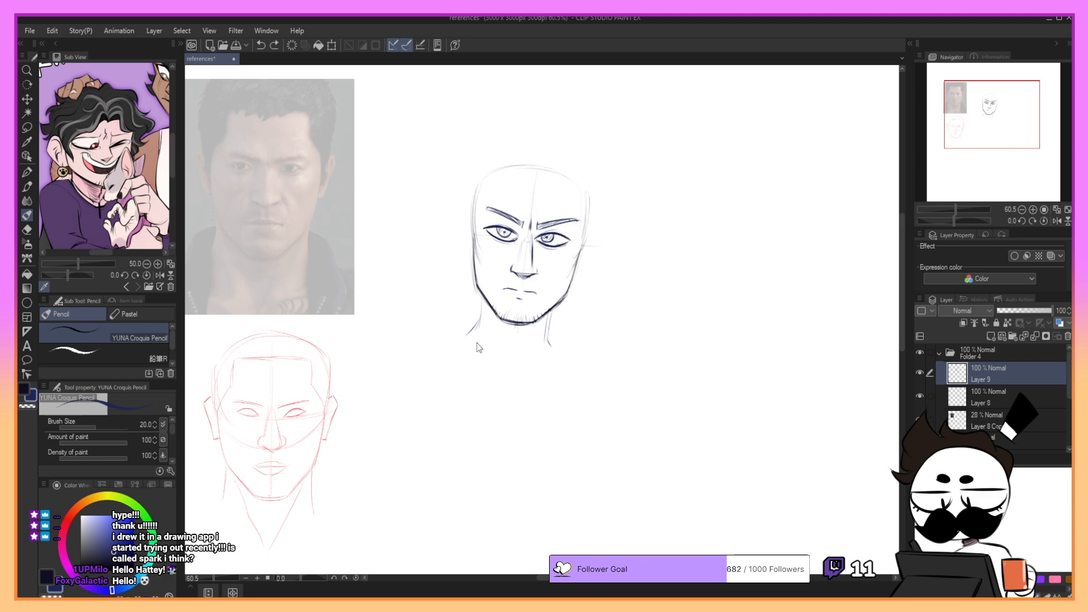
{"action": "left_click_drag", "start_coordinate": [470, 339], "coordinate": [504, 375]}
{"action": "mouse_move", "coordinate": [471, 340]}
{"action": "left_mouse_down"}
{"action": "mouse_move", "coordinate": [520, 377]}
{"action": "mouse_move", "coordinate": [548, 356]}
{"action": "left_mouse_up"}
{"action": "mouse_move", "coordinate": [472, 235]}
{"action": "left_mouse_down"}
{"action": "mouse_move", "coordinate": [460, 247]}
{"action": "mouse_move", "coordinate": [469, 273]}
{"action": "left_mouse_up"}
{"action": "key", "text": "ctrl+z"}
{"action": "key", "text": "ctrl+z"}
{"action": "key", "text": "ctrl+z"}
- Draw the matching ear on the right side of the pencil face, undoing stray strokes
{"action": "key", "text": "ctrl+z"}
{"action": "mouse_move", "coordinate": [473, 236]}
{"action": "left_mouse_down"}
{"action": "mouse_move", "coordinate": [460, 245]}
{"action": "mouse_move", "coordinate": [475, 278]}
{"action": "left_mouse_up"}
{"action": "key", "text": "ctrl+z"}
{"action": "key", "text": "ctrl+z"}
{"action": "key", "text": "ctrl+z"}
{"action": "key", "text": "ctrl+z"}
{"action": "key", "text": "ctrl+z"}
{"action": "key", "text": "ctrl+z"}
{"action": "mouse_move", "coordinate": [473, 237]}
{"action": "left_mouse_down"}
{"action": "mouse_move", "coordinate": [461, 245]}
{"action": "mouse_move", "coordinate": [471, 240]}
{"action": "mouse_move", "coordinate": [462, 241]}
{"action": "mouse_move", "coordinate": [476, 279]}
{"action": "left_mouse_up"}
{"action": "key", "text": "ctrl+z"}
{"action": "key", "text": "ctrl+z"}
{"action": "key", "text": "ctrl+z"}
{"action": "key", "text": "ctrl+z"}
{"action": "key", "text": "ctrl+z"}
{"action": "mouse_move", "coordinate": [472, 237]}
{"action": "left_mouse_down"}
{"action": "mouse_move", "coordinate": [461, 253]}
{"action": "mouse_move", "coordinate": [470, 253]}
{"action": "mouse_move", "coordinate": [457, 246]}
{"action": "mouse_move", "coordinate": [477, 279]}
{"action": "mouse_move", "coordinate": [467, 237]}
{"action": "mouse_move", "coordinate": [466, 259]}
{"action": "left_mouse_up"}
{"action": "key", "text": "ctrl+z"}
{"action": "key", "text": "ctrl+z"}
{"action": "key", "text": "ctrl+z"}
{"action": "key", "text": "ctrl+z"}
{"action": "key", "text": "ctrl+z"}
{"action": "key", "text": "ctrl+z"}
{"action": "key", "text": "ctrl+z"}
{"action": "key", "text": "ctrl+z"}
{"action": "key", "text": "ctrl+z"}
{"action": "key", "text": "ctrl+z"}
{"action": "key", "text": "ctrl+z"}
{"action": "mouse_move", "coordinate": [580, 251]}
{"action": "left_mouse_down"}
{"action": "mouse_move", "coordinate": [592, 262]}
{"action": "mouse_move", "coordinate": [573, 289]}
{"action": "mouse_move", "coordinate": [580, 261]}
{"action": "mouse_move", "coordinate": [574, 280]}
{"action": "left_mouse_up"}
{"action": "key", "text": "ctrl+z"}
{"action": "key", "text": "ctrl+z"}
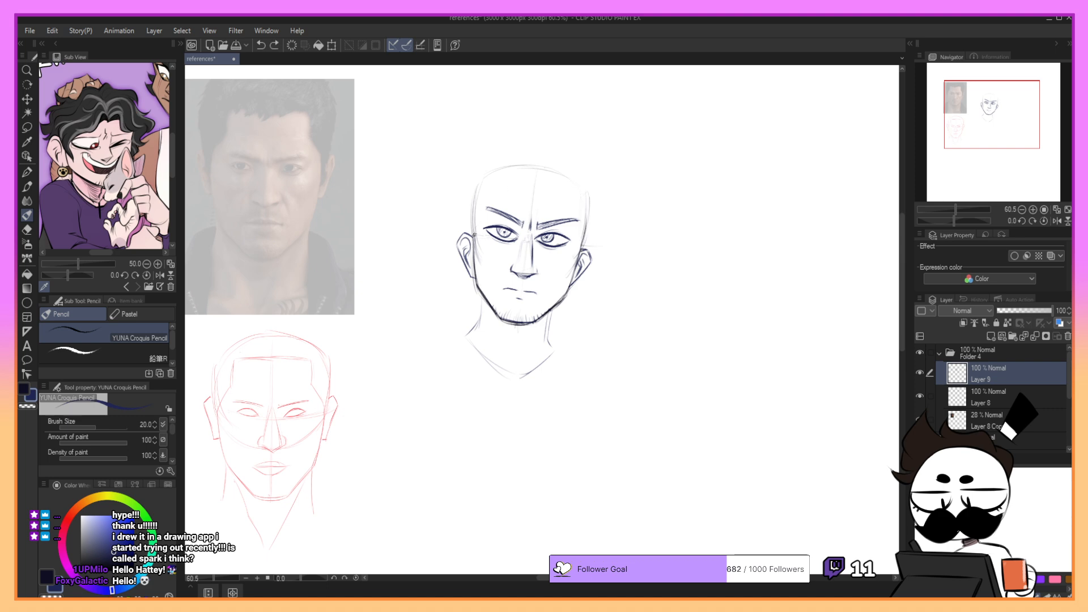
{"action": "key", "text": "ctrl+z"}
{"action": "key", "text": "ctrl+z"}
- Sketch the hairline across the forehead and down both temples, redoing strokes until the shape fits
{"action": "left_click_drag", "start_coordinate": [477, 211], "coordinate": [508, 171]}
{"action": "key", "text": "ctrl+z"}
{"action": "mouse_move", "coordinate": [498, 178]}
{"action": "left_mouse_down"}
{"action": "mouse_move", "coordinate": [568, 192]}
{"action": "mouse_move", "coordinate": [584, 240]}
{"action": "left_mouse_up"}
{"action": "key", "text": "ctrl+z"}
{"action": "left_click_drag", "start_coordinate": [581, 200], "coordinate": [582, 231]}
{"action": "key", "text": "ctrl+z"}
{"action": "key", "text": "ctrl+z"}
{"action": "left_click_drag", "start_coordinate": [486, 184], "coordinate": [473, 234]}
{"action": "key", "text": "ctrl+z"}
{"action": "key", "text": "ctrl+z"}
{"action": "left_click_drag", "start_coordinate": [580, 238], "coordinate": [587, 196]}
{"action": "key", "text": "ctrl+z"}
{"action": "mouse_move", "coordinate": [481, 219]}
{"action": "left_mouse_down"}
{"action": "mouse_move", "coordinate": [489, 182]}
{"action": "mouse_move", "coordinate": [563, 185]}
{"action": "left_mouse_up"}
{"action": "key", "text": "ctrl+z"}
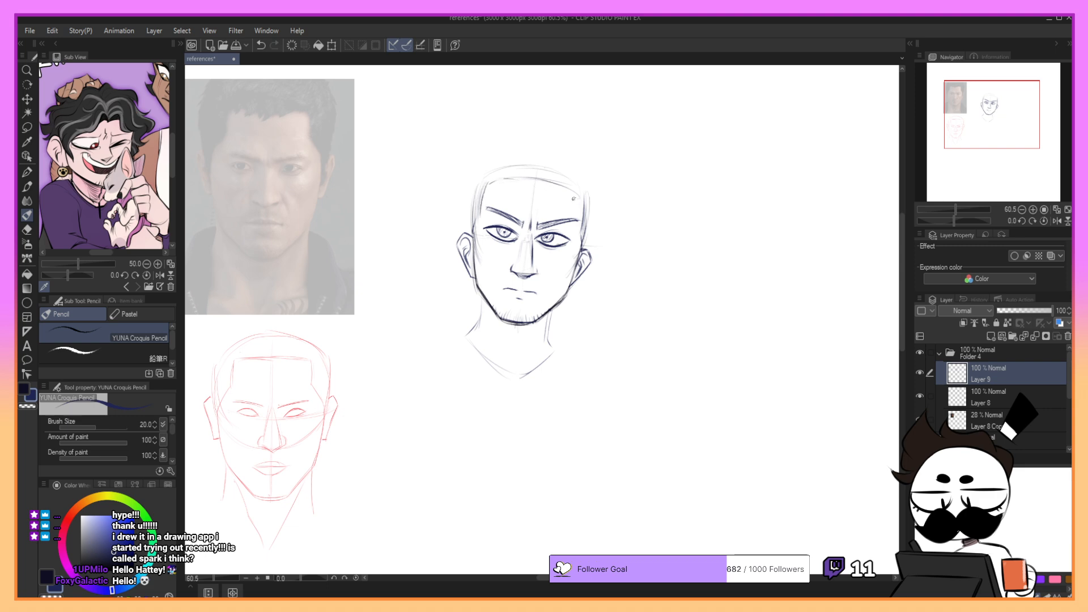
{"action": "key", "text": "ctrl+z"}
- Draw short hair with spiky tufts along both temples above the ears, undoing unwanted strokes
{"action": "mouse_move", "coordinate": [585, 250]}
{"action": "left_mouse_down"}
{"action": "mouse_move", "coordinate": [590, 200]}
{"action": "mouse_move", "coordinate": [585, 251]}
{"action": "mouse_move", "coordinate": [591, 193]}
{"action": "mouse_move", "coordinate": [582, 245]}
{"action": "left_mouse_up"}
{"action": "key", "text": "ctrl+z"}
{"action": "key", "text": "ctrl+z"}
{"action": "key", "text": "ctrl+z"}
{"action": "key", "text": "ctrl+z"}
{"action": "mouse_move", "coordinate": [589, 204]}
{"action": "left_mouse_down"}
{"action": "mouse_move", "coordinate": [583, 247]}
{"action": "mouse_move", "coordinate": [591, 209]}
{"action": "left_mouse_up"}
{"action": "key", "text": "ctrl+z"}
{"action": "left_click_drag", "start_coordinate": [471, 181], "coordinate": [468, 192]}
{"action": "mouse_move", "coordinate": [471, 186]}
{"action": "left_mouse_down"}
{"action": "mouse_move", "coordinate": [468, 236]}
{"action": "mouse_move", "coordinate": [469, 222]}
{"action": "left_mouse_up"}
{"action": "key", "text": "ctrl+z"}
{"action": "left_click_drag", "start_coordinate": [481, 198], "coordinate": [472, 222]}
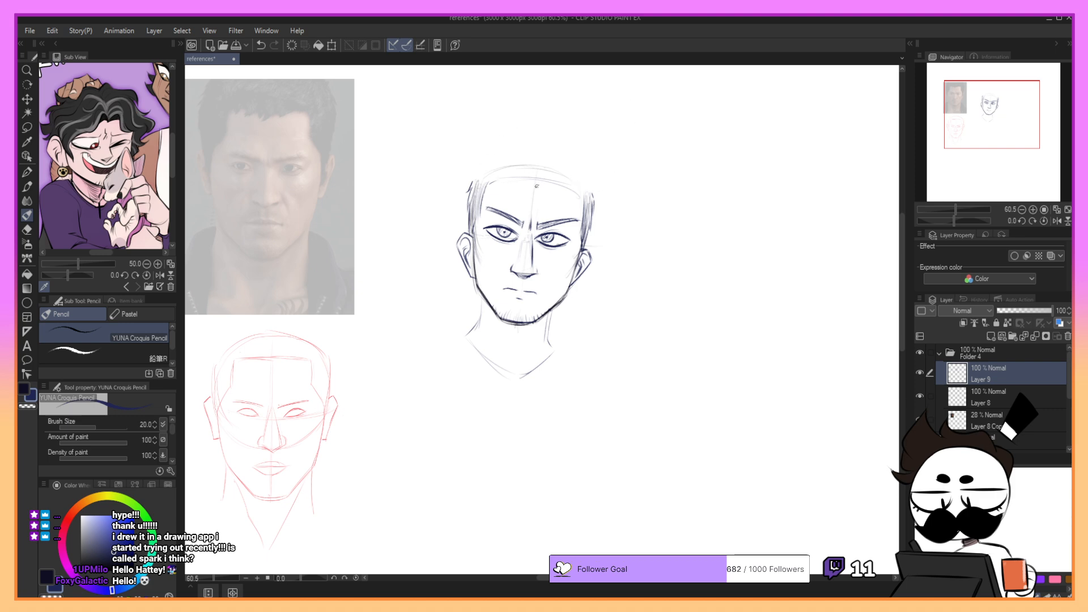
- Replace the smooth hairline with a jagged short fringe across the forehead
{"action": "mouse_move", "coordinate": [532, 156]}
{"action": "left_mouse_down"}
{"action": "mouse_move", "coordinate": [512, 177]}
{"action": "mouse_move", "coordinate": [580, 207]}
{"action": "left_mouse_up"}
{"action": "mouse_move", "coordinate": [493, 187]}
{"action": "left_mouse_down"}
{"action": "mouse_move", "coordinate": [500, 177]}
{"action": "mouse_move", "coordinate": [509, 194]}
{"action": "mouse_move", "coordinate": [512, 182]}
{"action": "left_mouse_up"}
{"action": "key", "text": "ctrl+z"}
{"action": "key", "text": "ctrl+z"}
{"action": "key", "text": "ctrl+z"}
{"action": "left_click_drag", "start_coordinate": [512, 181], "coordinate": [519, 194]}
{"action": "key", "text": "ctrl+z"}
{"action": "mouse_move", "coordinate": [520, 194]}
{"action": "left_mouse_down"}
{"action": "mouse_move", "coordinate": [522, 182]}
{"action": "mouse_move", "coordinate": [526, 201]}
{"action": "mouse_move", "coordinate": [566, 194]}
{"action": "left_mouse_up"}
{"action": "key", "text": "ctrl+z"}
{"action": "key", "text": "ctrl+z"}
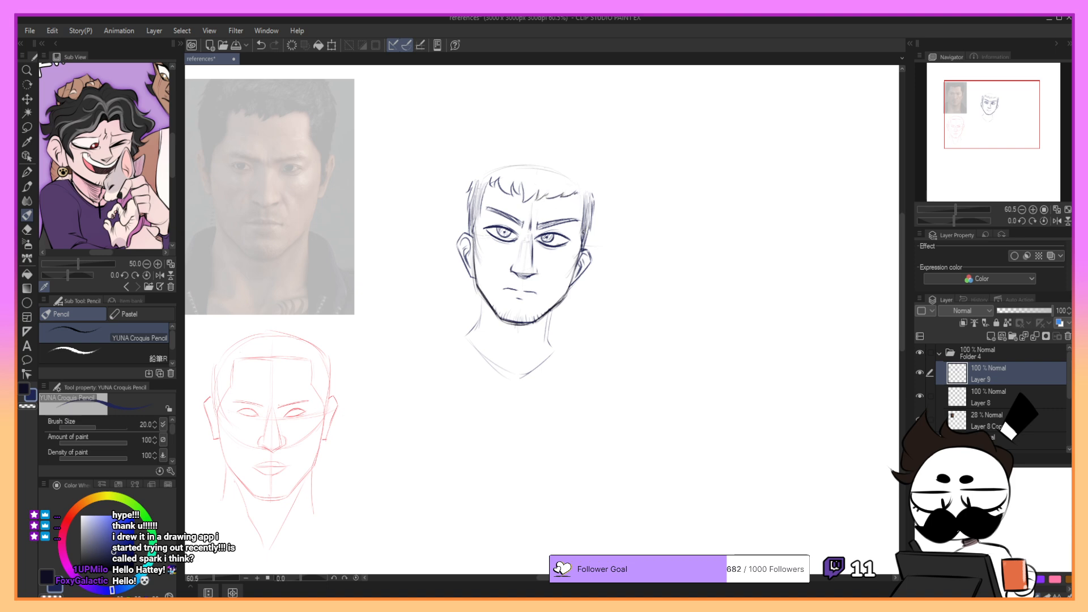
- Touch up the lines of both eyes, undoing unwanted strokes
{"action": "mouse_move", "coordinate": [550, 234]}
{"action": "left_mouse_down"}
{"action": "mouse_move", "coordinate": [571, 243]}
{"action": "mouse_move", "coordinate": [558, 234]}
{"action": "left_mouse_up"}
{"action": "key", "text": "ctrl+z"}
{"action": "key", "text": "ctrl+z"}
{"action": "mouse_move", "coordinate": [492, 229]}
{"action": "left_mouse_down"}
{"action": "mouse_move", "coordinate": [516, 225]}
{"action": "mouse_move", "coordinate": [508, 227]}
{"action": "left_mouse_up"}
{"action": "key", "text": "ctrl+z"}
- Lasso the nose of the pencil face and adjust it slightly with a scale/rotate transform
{"action": "key", "text": "m"}
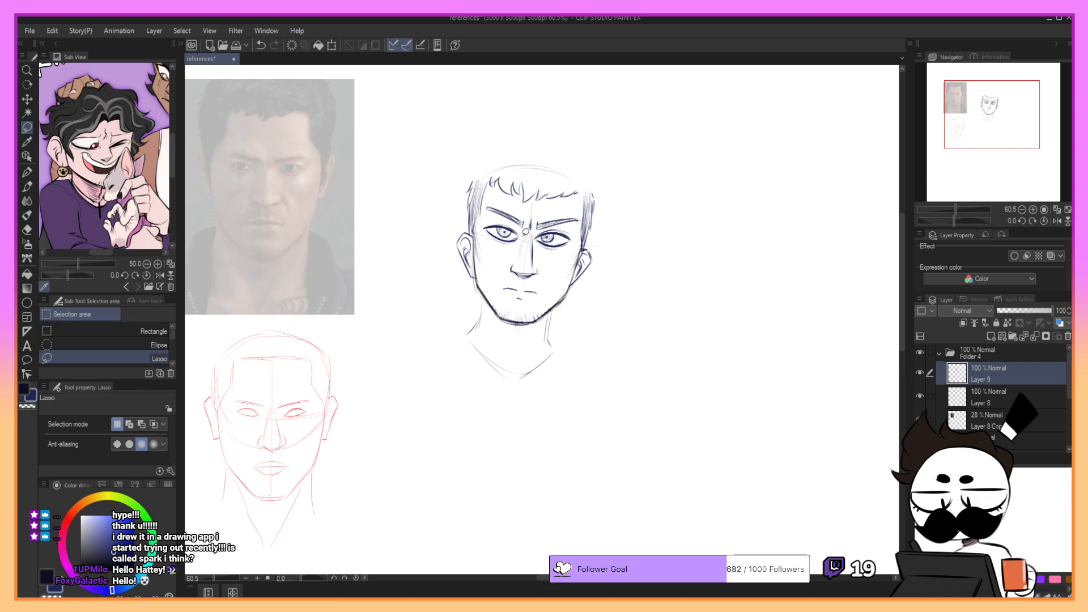
{"action": "mouse_move", "coordinate": [524, 232]}
{"action": "left_mouse_down"}
{"action": "mouse_move", "coordinate": [538, 276]}
{"action": "mouse_move", "coordinate": [548, 271]}
{"action": "mouse_move", "coordinate": [535, 233]}
{"action": "left_mouse_up"}
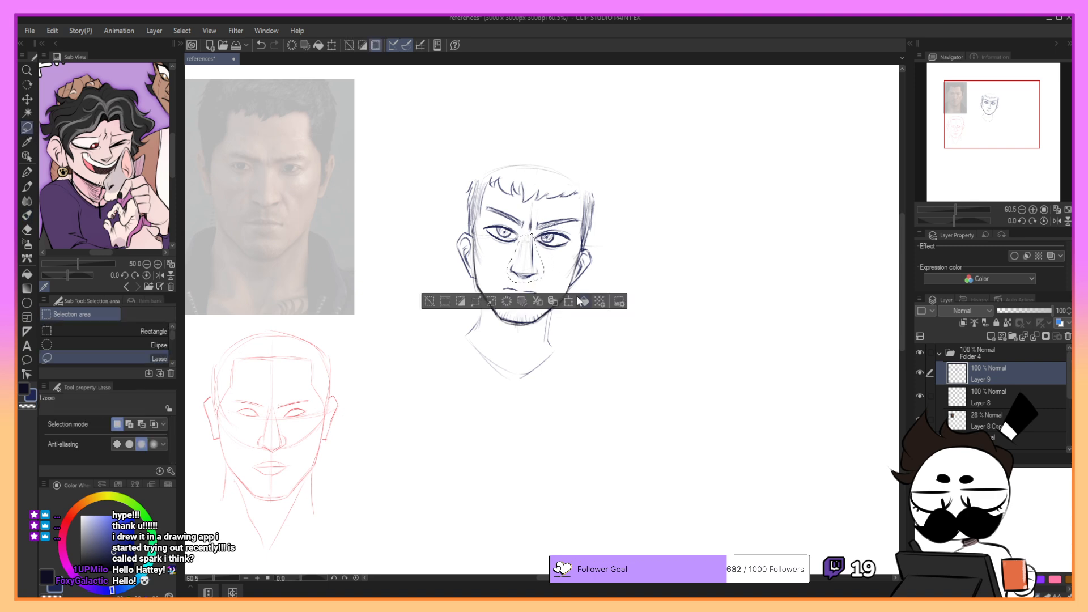
{"action": "left_click", "coordinate": [576, 301]}
{"action": "left_click_drag", "start_coordinate": [544, 282], "coordinate": [532, 262]}
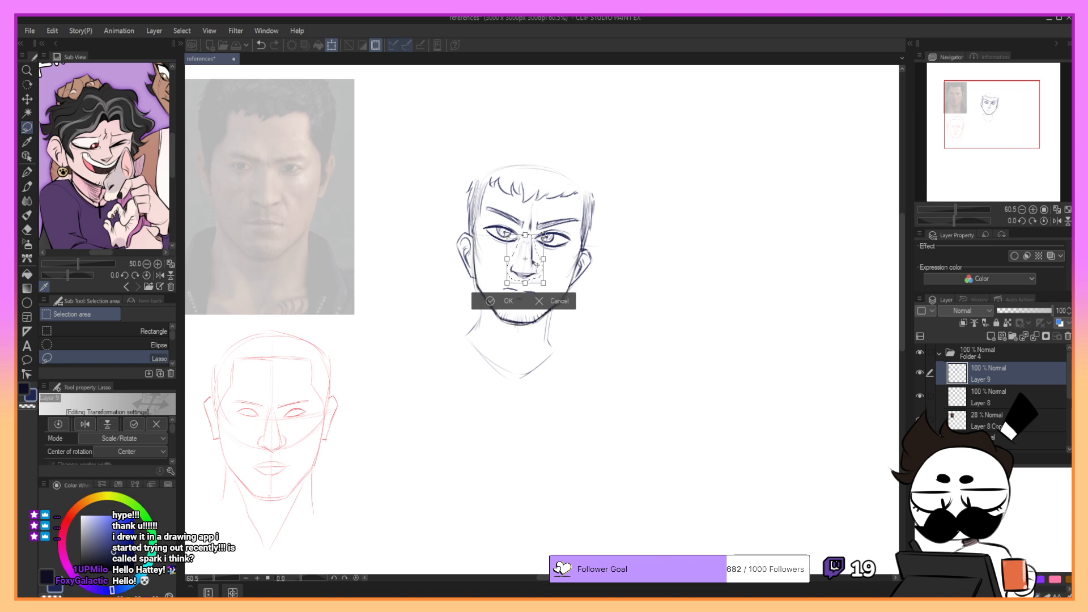
{"action": "left_click", "coordinate": [501, 301]}
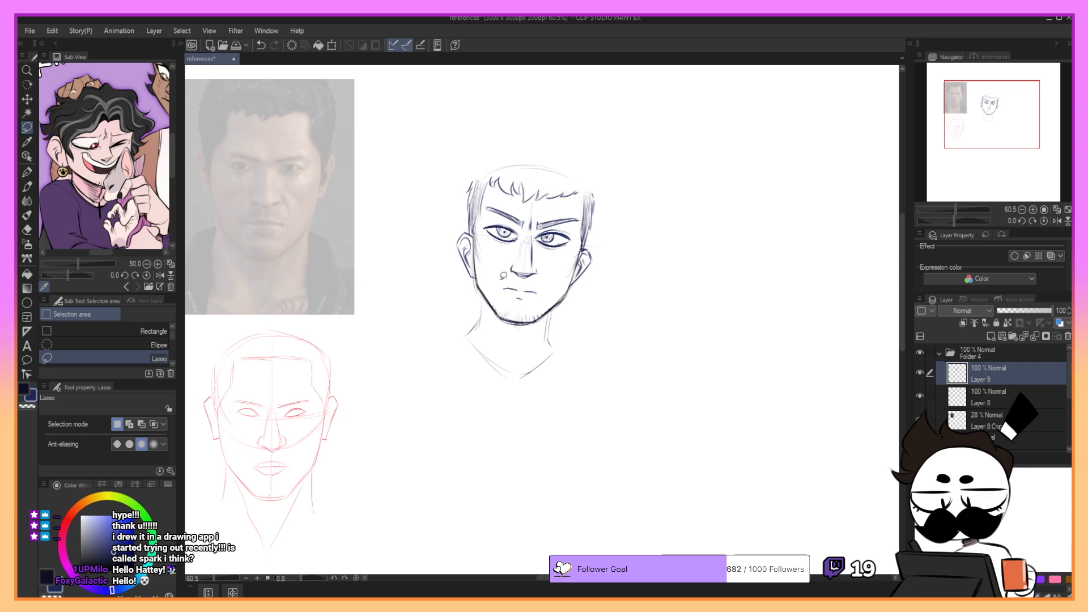
- Outline the top of the short hair with the pencil and fill it with light hatching
{"action": "key", "text": "p"}
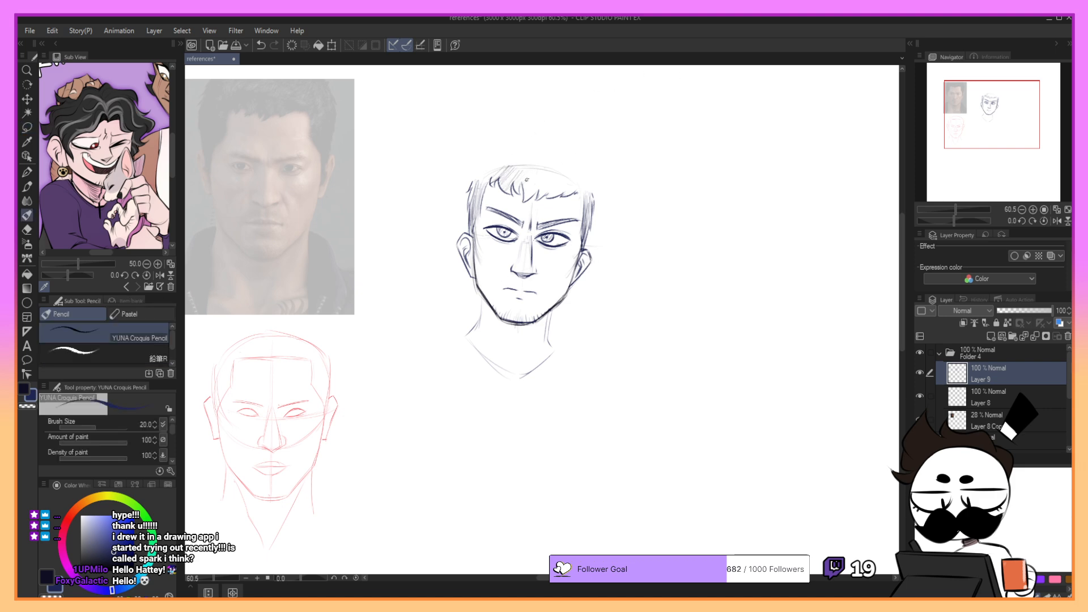
{"action": "left_click_drag", "start_coordinate": [526, 181], "coordinate": [528, 193]}
{"action": "left_click_drag", "start_coordinate": [472, 182], "coordinate": [475, 179]}
{"action": "mouse_move", "coordinate": [535, 156]}
{"action": "left_mouse_down"}
{"action": "mouse_move", "coordinate": [495, 150]}
{"action": "mouse_move", "coordinate": [505, 157]}
{"action": "left_mouse_up"}
{"action": "key", "text": "ctrl+z"}
{"action": "mouse_move", "coordinate": [503, 156]}
{"action": "left_mouse_down"}
{"action": "mouse_move", "coordinate": [481, 165]}
{"action": "mouse_move", "coordinate": [582, 176]}
{"action": "left_mouse_up"}
{"action": "key", "text": "ctrl+z"}
{"action": "key", "text": "ctrl+z"}
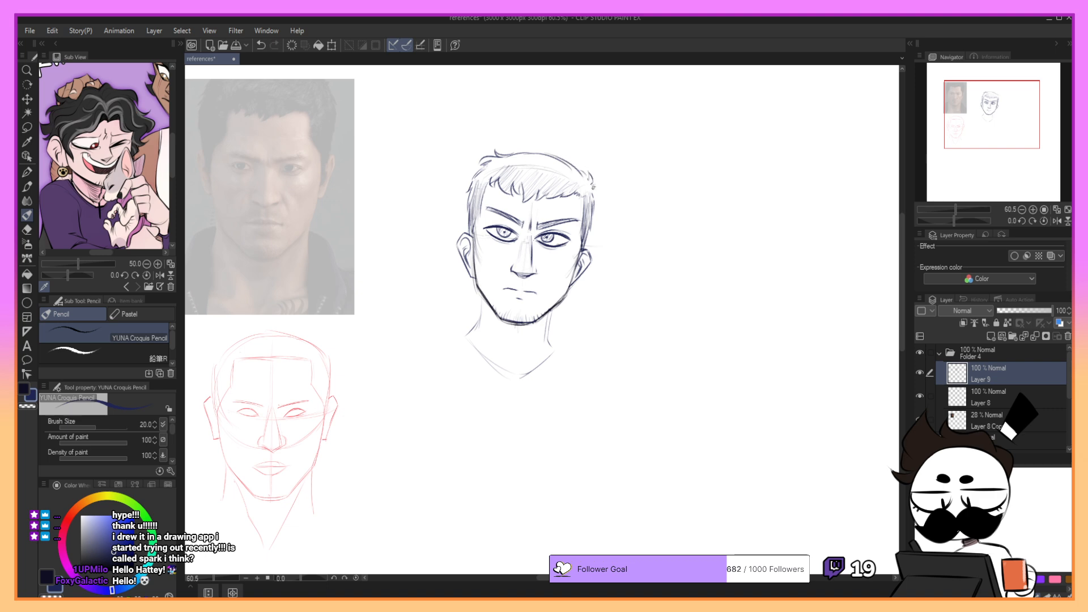
{"action": "left_click_drag", "start_coordinate": [477, 182], "coordinate": [516, 157]}
{"action": "left_click_drag", "start_coordinate": [547, 158], "coordinate": [512, 169]}
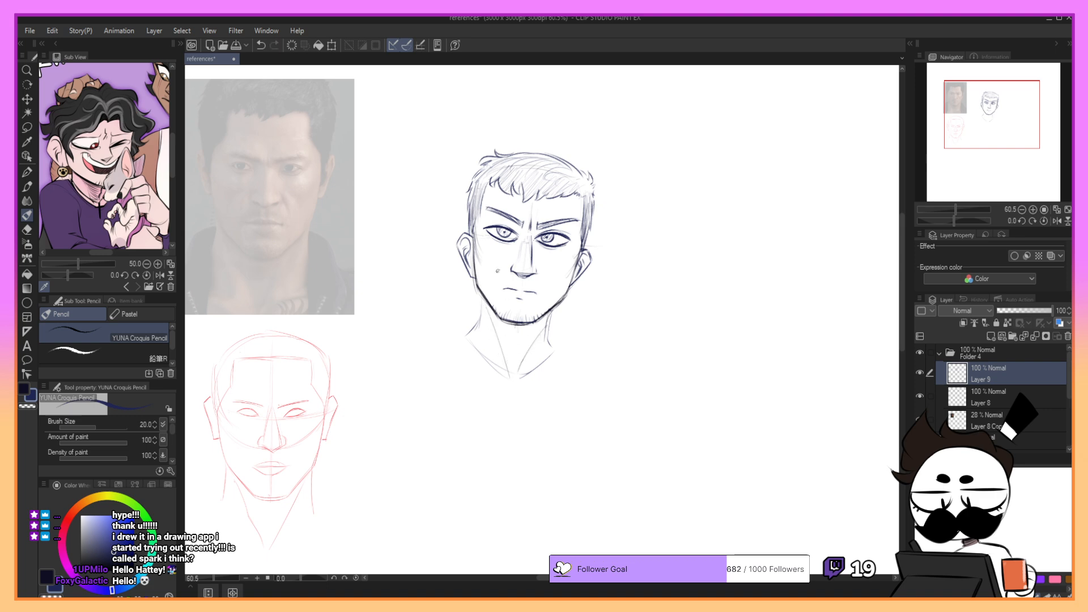
- Hatch the shadow on the neck below the chin and reinforce the neck's side lines
{"action": "key", "text": "ctrl+z"}
{"action": "mouse_move", "coordinate": [484, 296]}
{"action": "left_mouse_down"}
{"action": "mouse_move", "coordinate": [479, 331]}
{"action": "mouse_move", "coordinate": [466, 338]}
{"action": "mouse_move", "coordinate": [501, 322]}
{"action": "left_mouse_up"}
{"action": "key", "text": "ctrl+z"}
{"action": "mouse_move", "coordinate": [485, 301]}
{"action": "left_mouse_down"}
{"action": "mouse_move", "coordinate": [504, 328]}
{"action": "mouse_move", "coordinate": [529, 330]}
{"action": "mouse_move", "coordinate": [515, 339]}
{"action": "mouse_move", "coordinate": [536, 328]}
{"action": "mouse_move", "coordinate": [494, 326]}
{"action": "mouse_move", "coordinate": [540, 333]}
{"action": "left_mouse_up"}
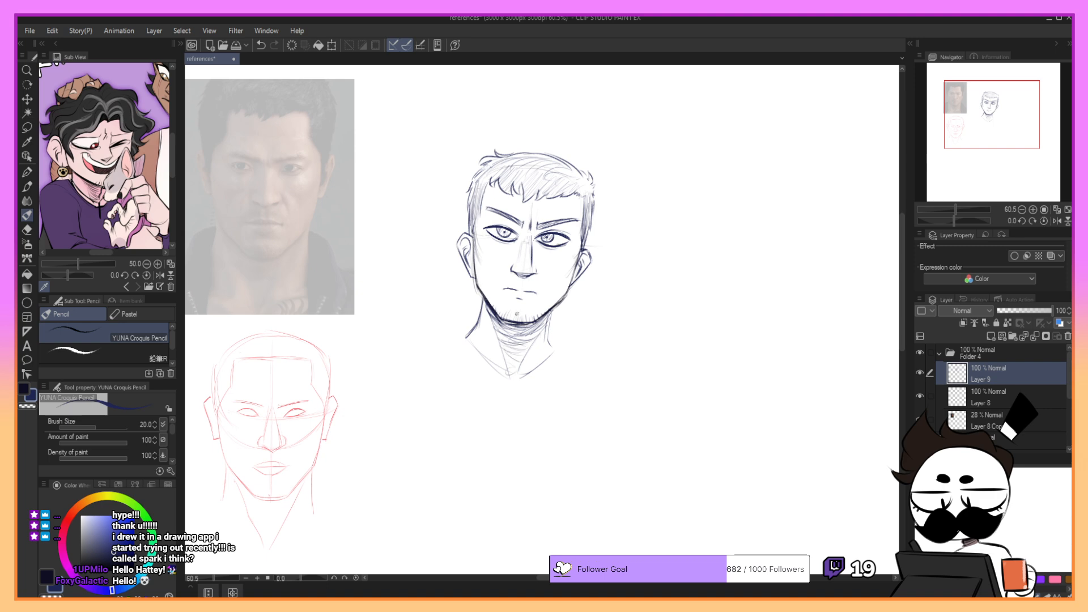
{"action": "left_click_drag", "start_coordinate": [498, 338], "coordinate": [535, 326]}
{"action": "left_click_drag", "start_coordinate": [528, 338], "coordinate": [545, 321]}
{"action": "key", "text": "ctrl+z"}
{"action": "left_click_drag", "start_coordinate": [553, 310], "coordinate": [547, 344]}
{"action": "left_click", "coordinate": [332, 45]}
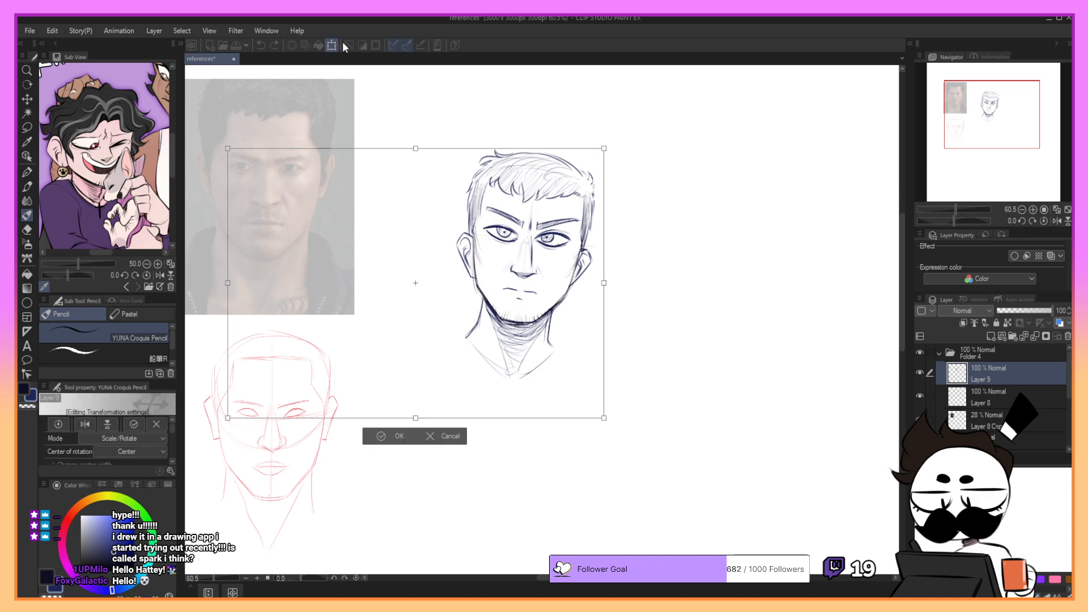
{"action": "left_click_drag", "start_coordinate": [515, 393], "coordinate": [516, 387]}
{"action": "left_click", "coordinate": [435, 432]}
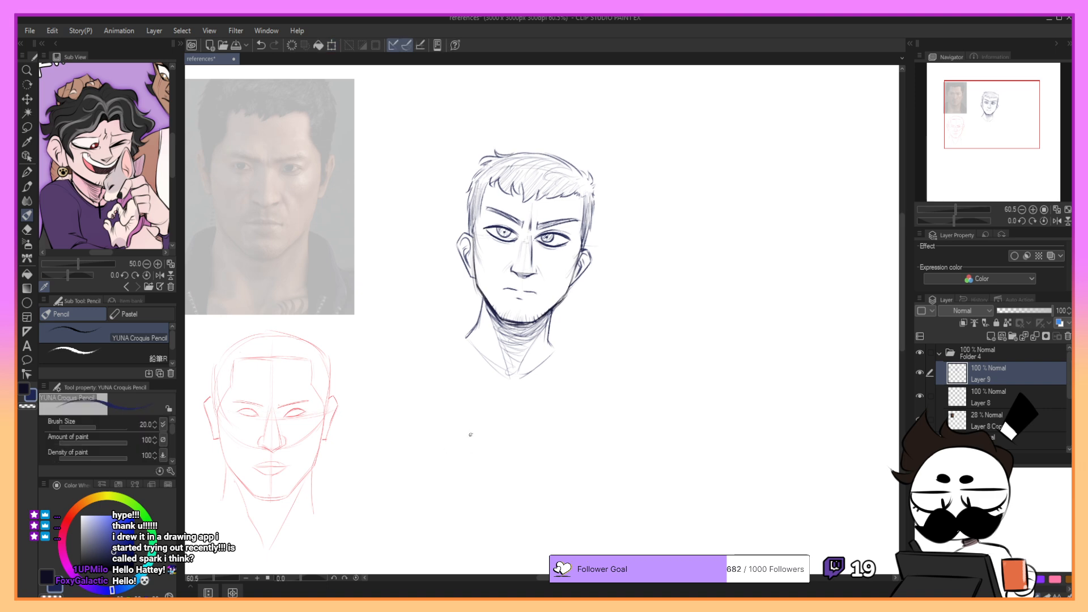
- Lasso the whole pencil head, scale it down slightly and move it up beside the reference photo
{"action": "left_click", "coordinate": [27, 127]}
{"action": "mouse_move", "coordinate": [482, 120]}
{"action": "left_mouse_down"}
{"action": "mouse_move", "coordinate": [447, 142]}
{"action": "mouse_move", "coordinate": [471, 125]}
{"action": "left_mouse_up"}
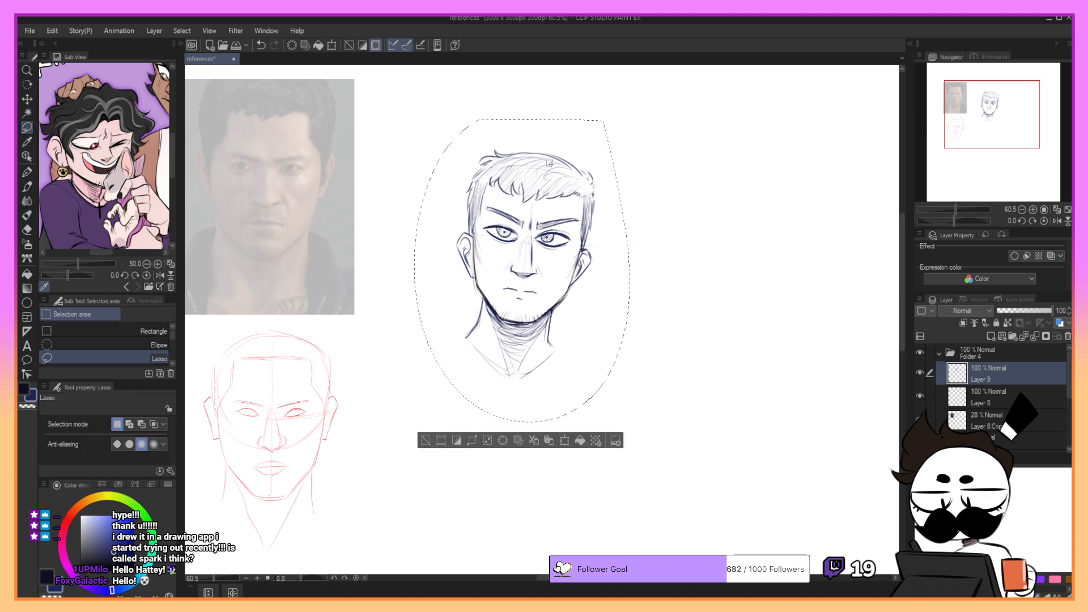
{"action": "left_click", "coordinate": [564, 440]}
{"action": "left_click_drag", "start_coordinate": [631, 423], "coordinate": [614, 399]}
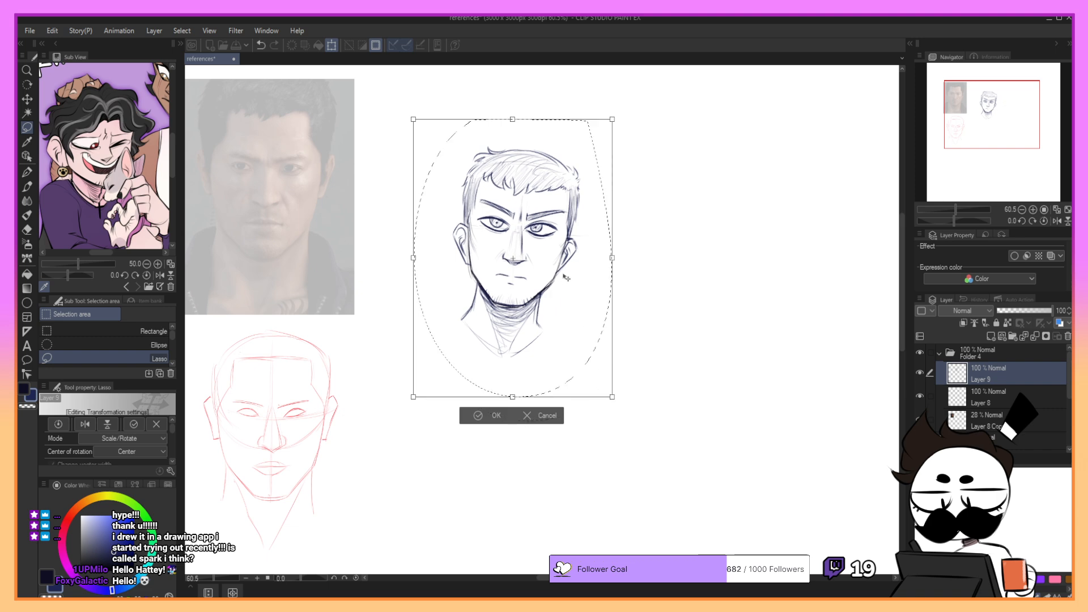
{"action": "left_click_drag", "start_coordinate": [567, 272], "coordinate": [505, 237]}
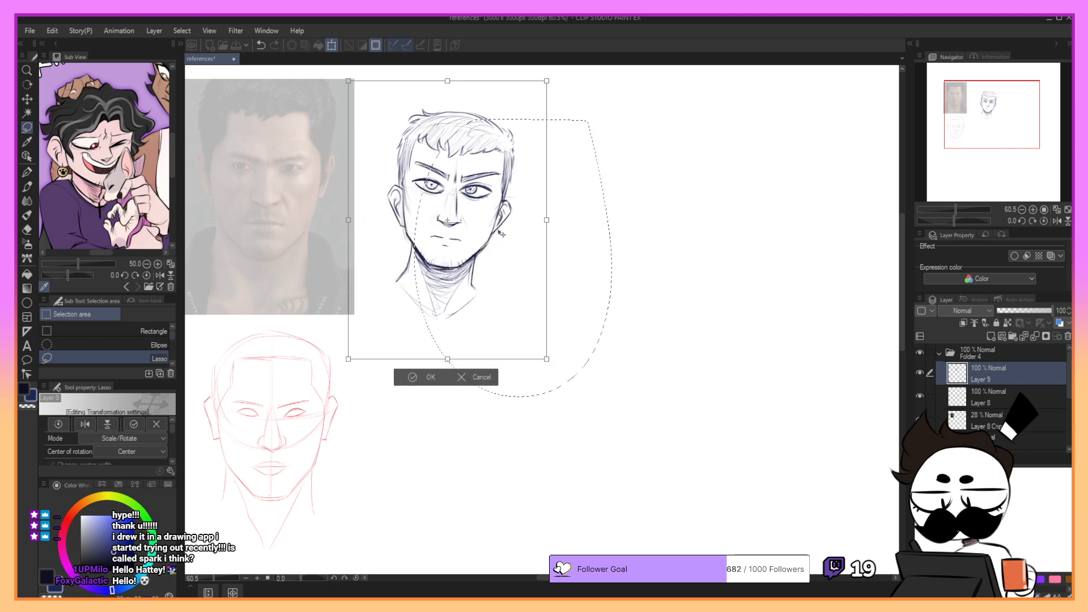
{"action": "left_click", "coordinate": [412, 379]}
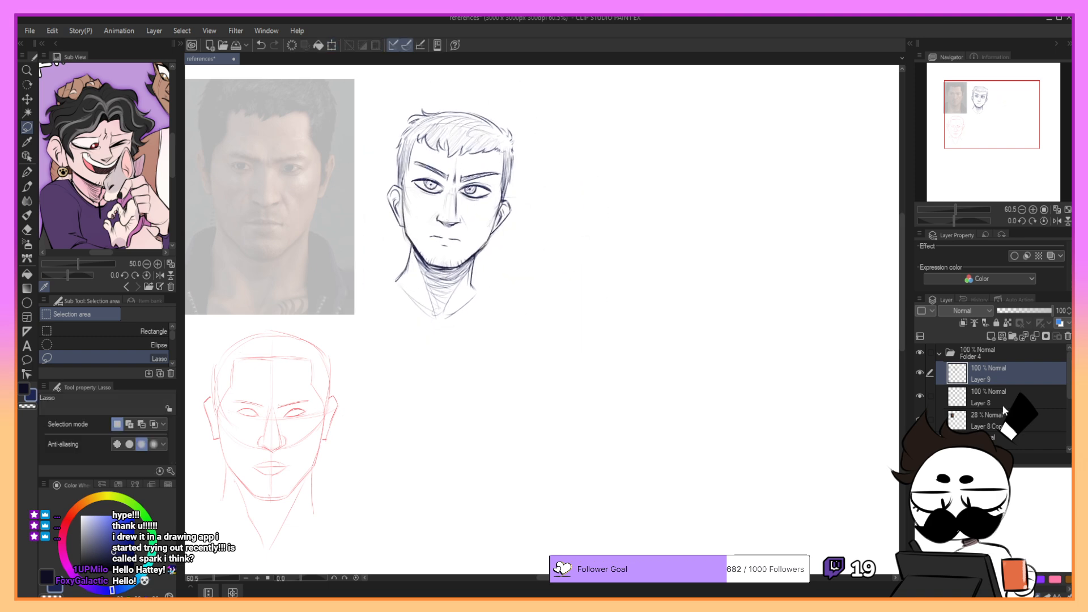
- Raise the reference photo layer's opacity to 100%, then scale the photo down and shift it above the red sketch
{"action": "left_click", "coordinate": [997, 431]}
{"action": "left_click_drag", "start_coordinate": [1019, 311], "coordinate": [1071, 293]}
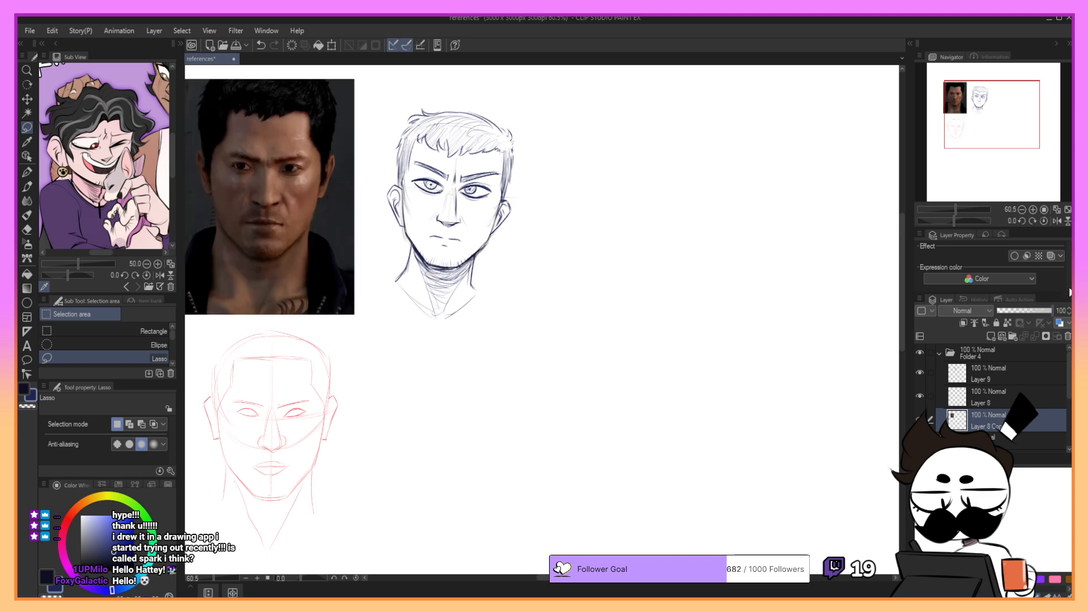
{"action": "left_click", "coordinate": [331, 45]}
{"action": "left_click_drag", "start_coordinate": [354, 314], "coordinate": [301, 242]}
{"action": "left_click_drag", "start_coordinate": [278, 189], "coordinate": [290, 238]}
{"action": "key", "text": "Return"}
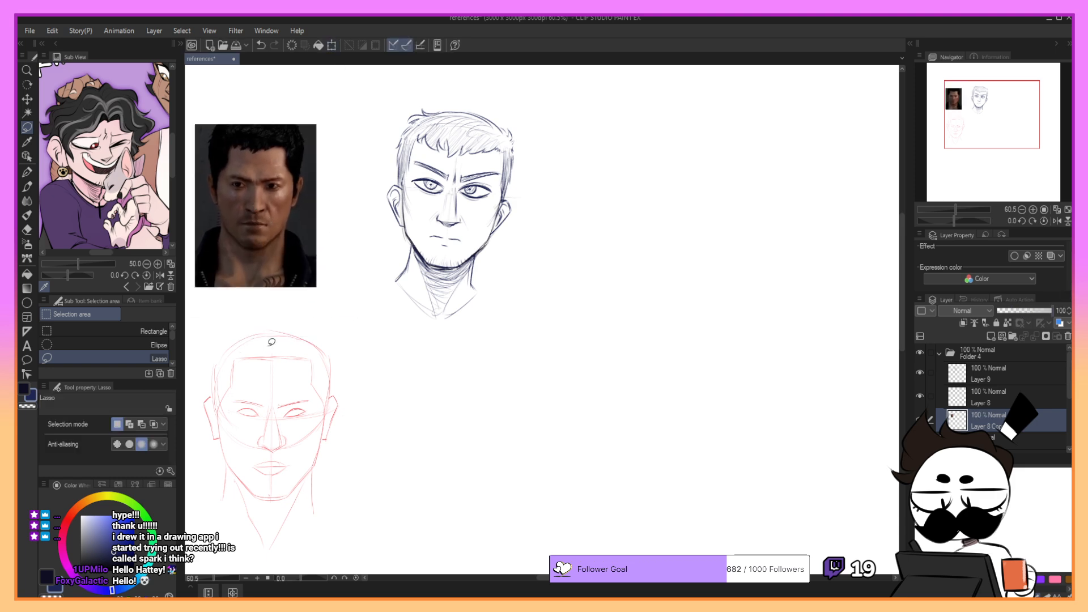
- Scale down the red construction sketch on Layer 8 to about the size of the pencil head
{"action": "left_click", "coordinate": [1021, 394]}
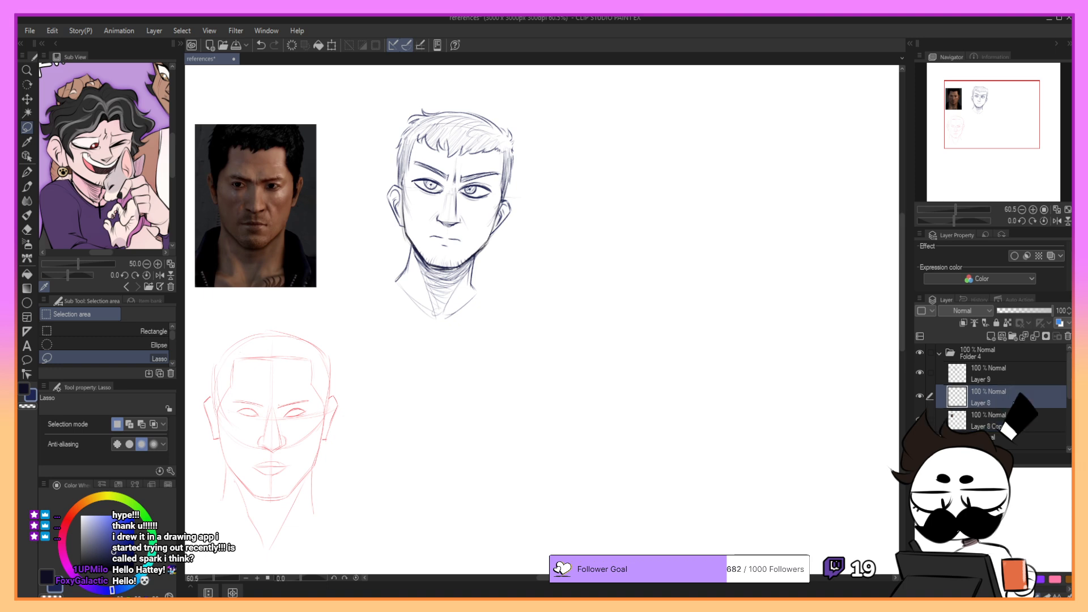
{"action": "left_click", "coordinate": [332, 45]}
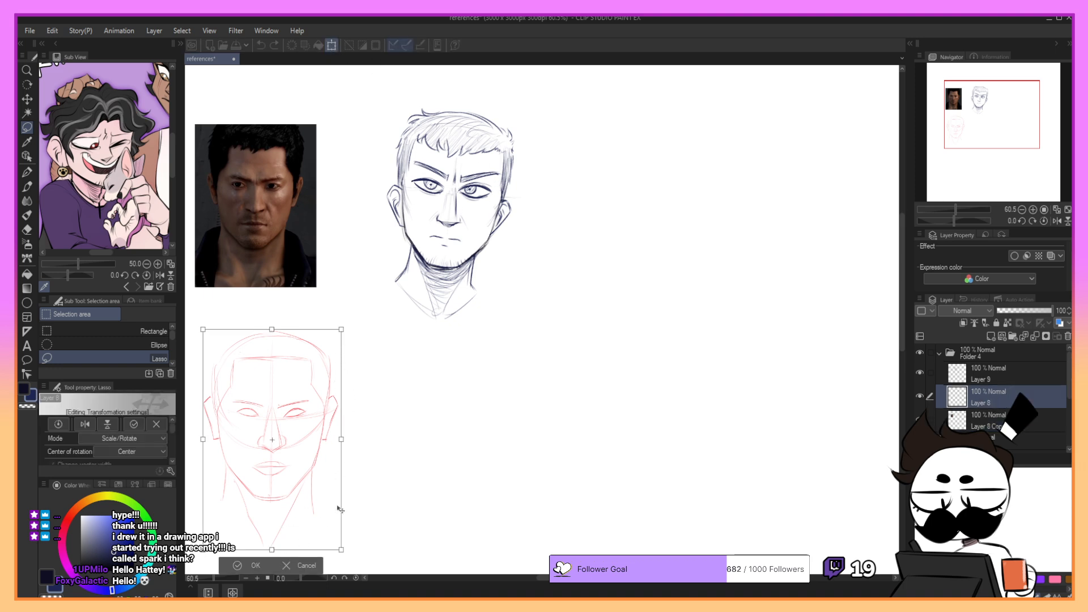
{"action": "left_click_drag", "start_coordinate": [341, 550], "coordinate": [327, 525]}
{"action": "left_click", "coordinate": [238, 546]}
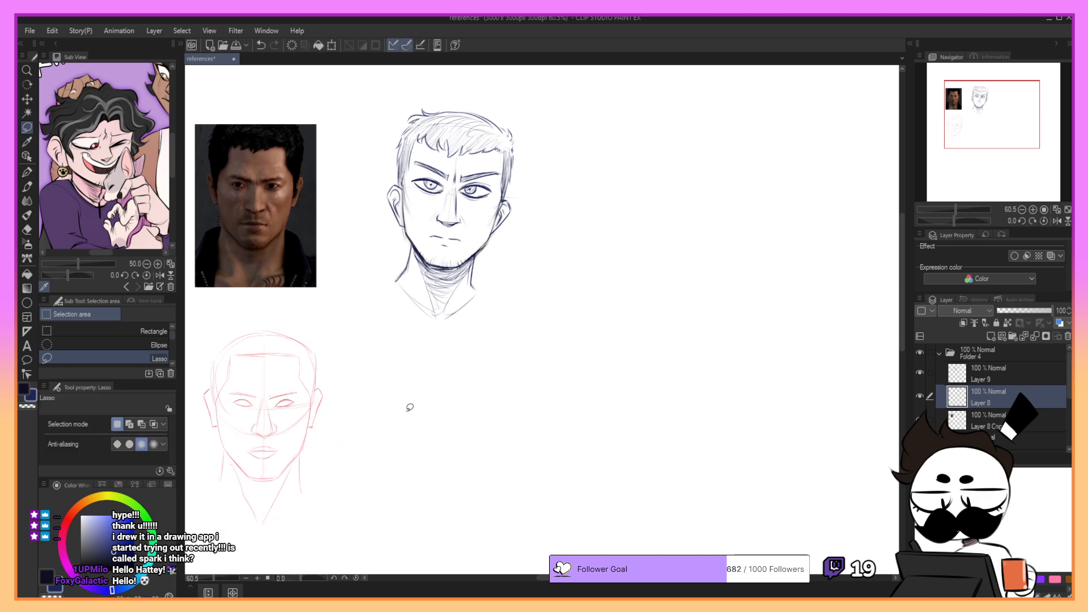
- Lasso the pencil head on Layer 9, move it further away from the photo and scale it down slightly
{"action": "mouse_move", "coordinate": [390, 100]}
{"action": "left_mouse_down"}
{"action": "mouse_move", "coordinate": [450, 360]}
{"action": "mouse_move", "coordinate": [493, 78]}
{"action": "left_mouse_up"}
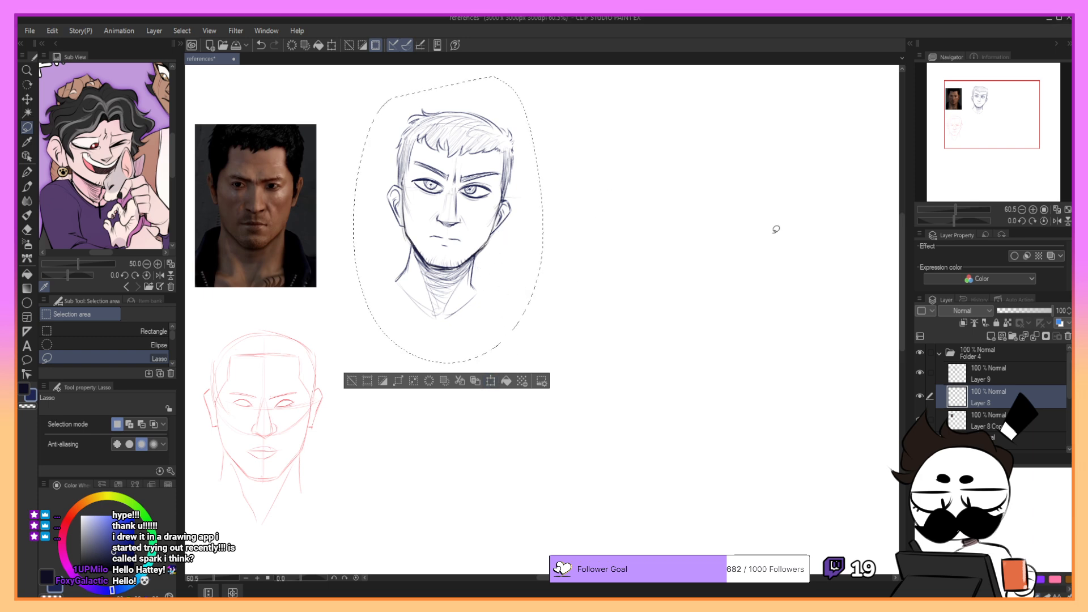
{"action": "left_click", "coordinate": [935, 373]}
{"action": "left_click", "coordinate": [491, 381]}
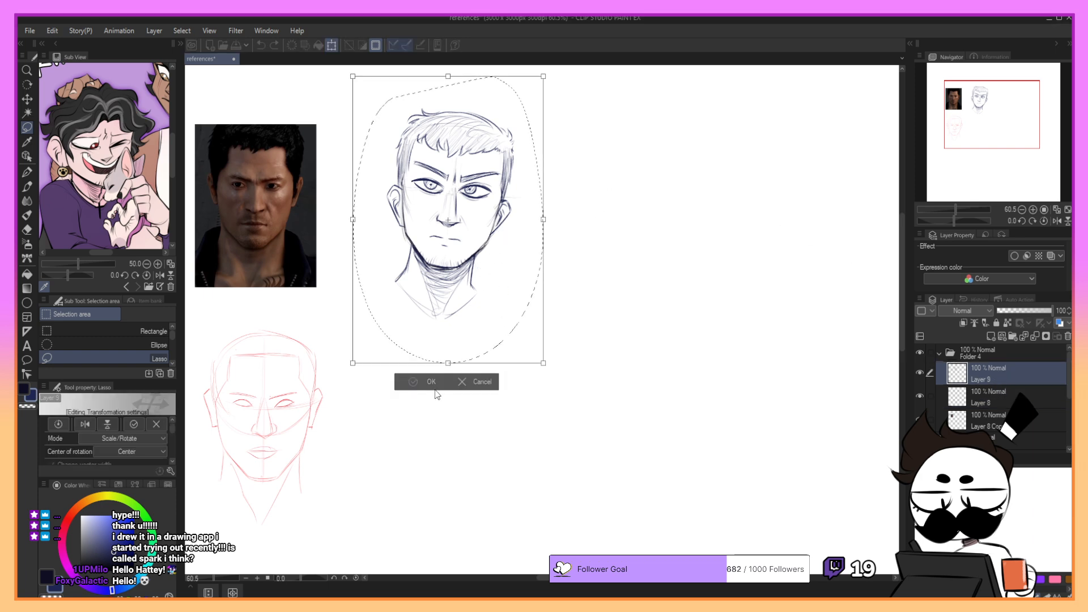
{"action": "left_click_drag", "start_coordinate": [449, 288], "coordinate": [602, 295]}
{"action": "left_click_drag", "start_coordinate": [695, 369], "coordinate": [676, 338]}
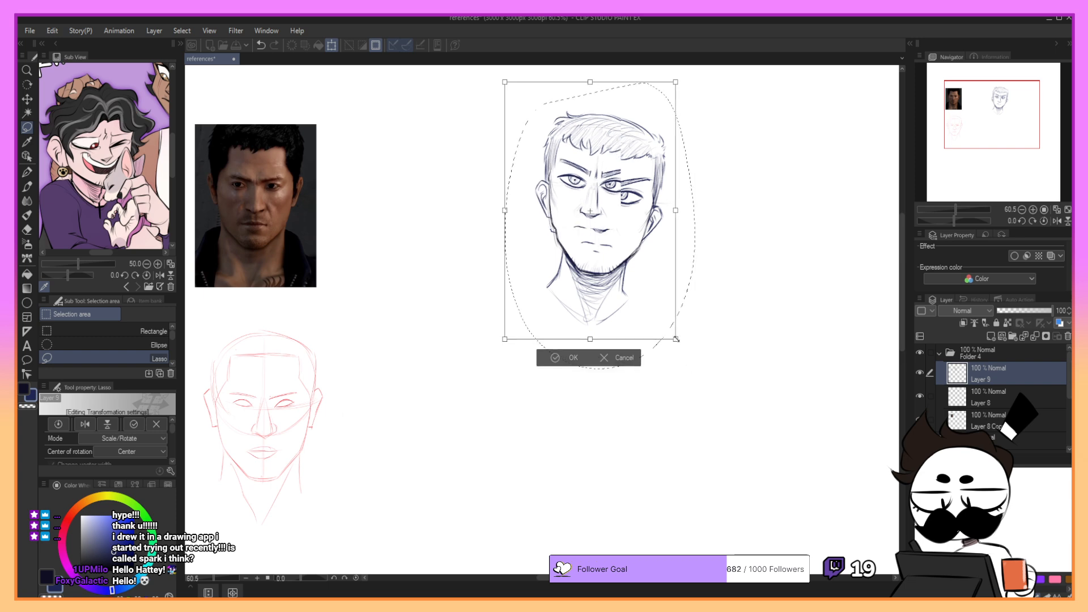
{"action": "left_click_drag", "start_coordinate": [634, 277], "coordinate": [666, 280]}
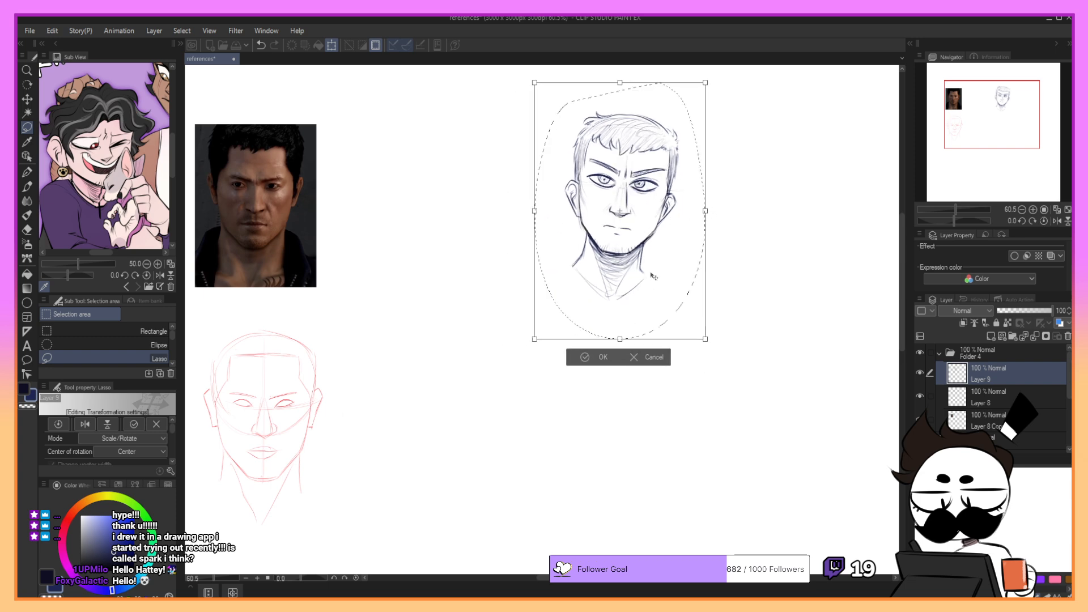
{"action": "left_click", "coordinate": [593, 361]}
- Lasso around the whole red construction sketch
{"action": "left_click_drag", "start_coordinate": [222, 317], "coordinate": [363, 356]}
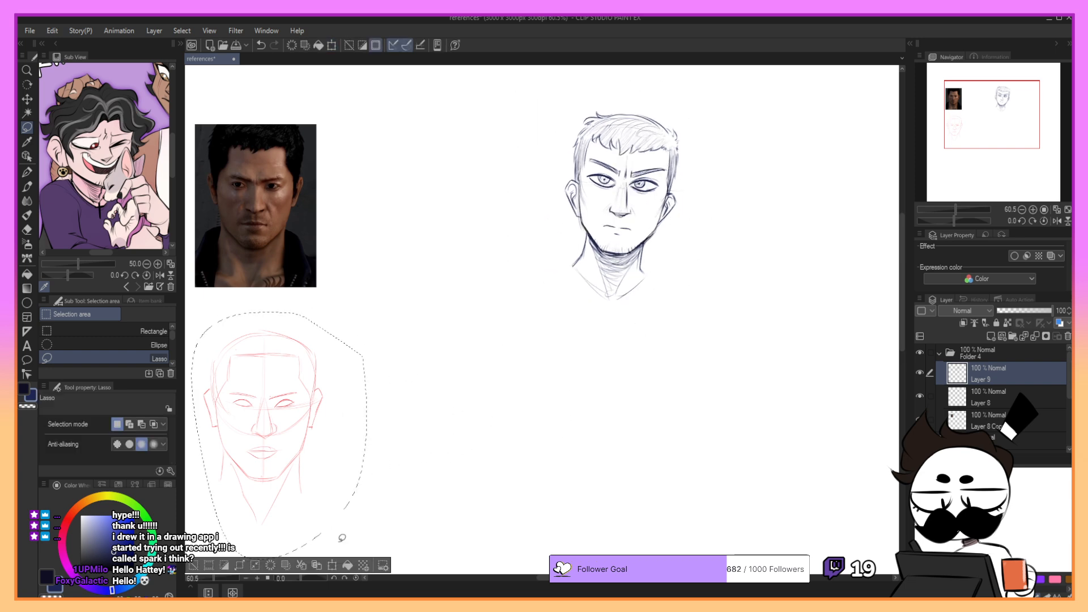
{"action": "left_click", "coordinate": [334, 565]}
{"action": "left_click_drag", "start_coordinate": [322, 493], "coordinate": [488, 264]}
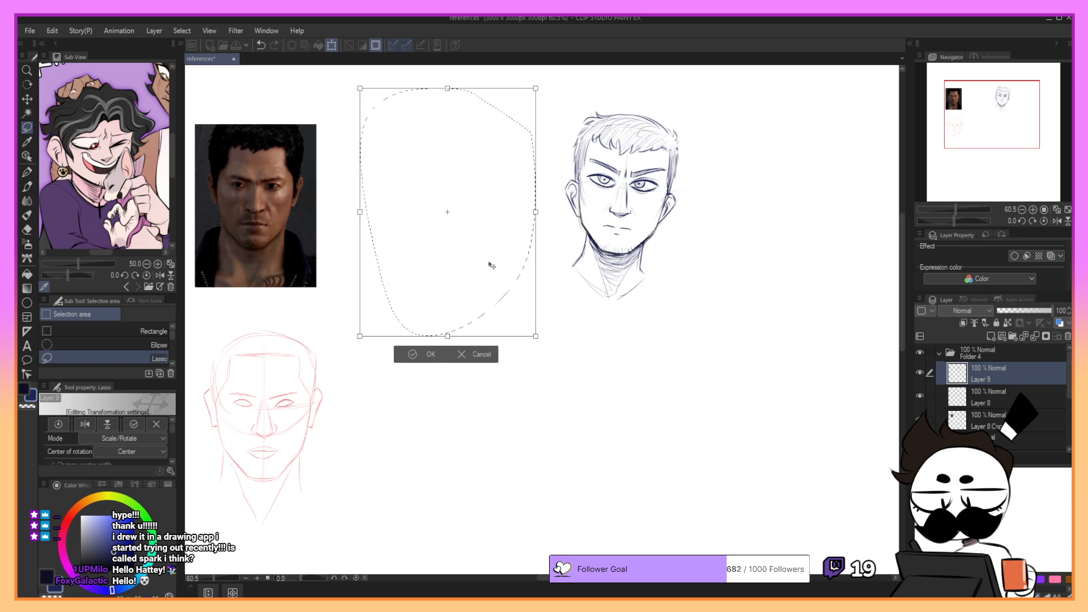
{"action": "left_click", "coordinate": [470, 354]}
- Move the red construction sketch on Layer 8 between the reference photo and the pencil head, and scale it down slightly
{"action": "left_click", "coordinate": [972, 396]}
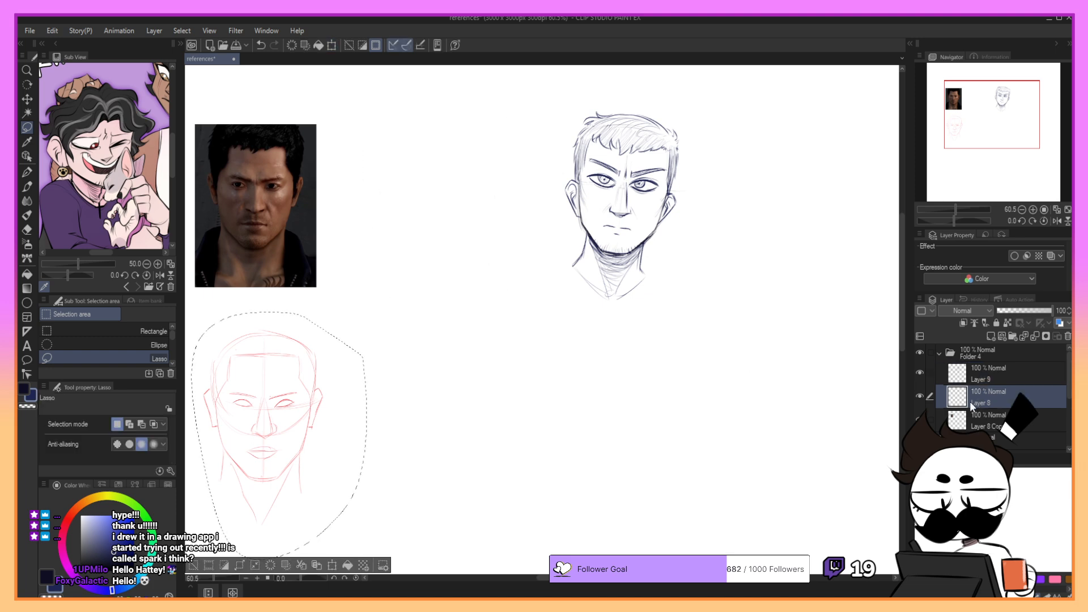
{"action": "left_click", "coordinate": [332, 566]}
{"action": "left_click_drag", "start_coordinate": [369, 408], "coordinate": [491, 267]}
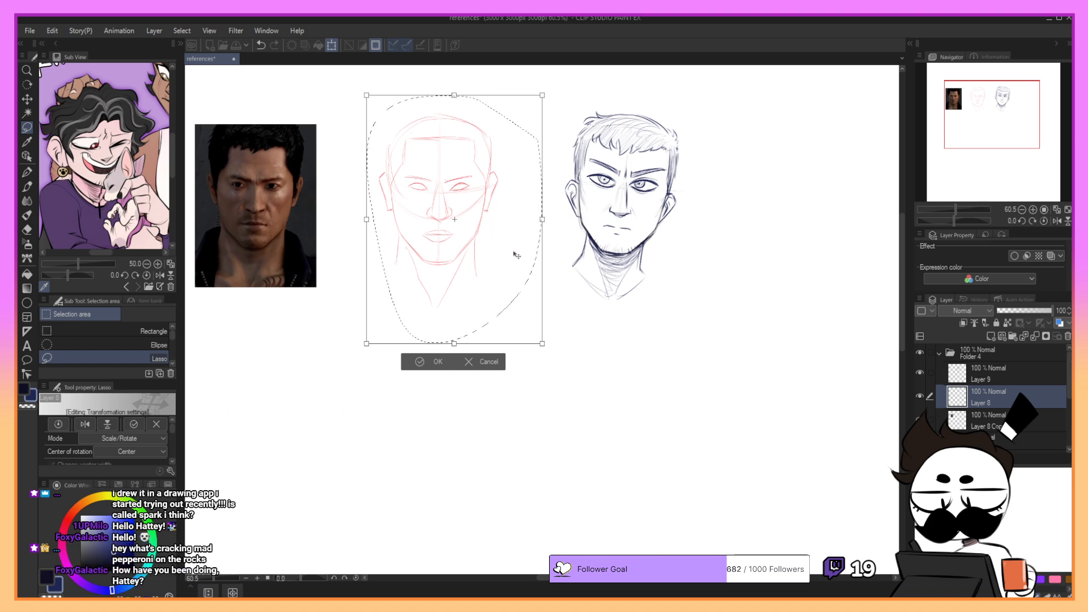
{"action": "left_click_drag", "start_coordinate": [502, 268], "coordinate": [515, 267]}
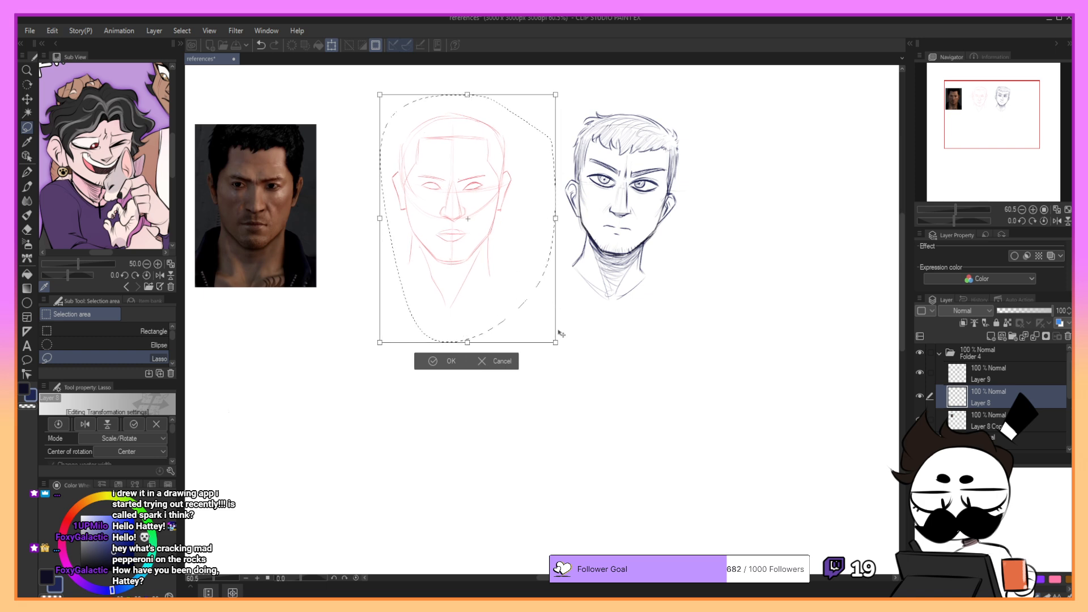
{"action": "mouse_move", "coordinate": [557, 343]}
{"action": "left_mouse_down"}
{"action": "mouse_move", "coordinate": [539, 318]}
{"action": "mouse_move", "coordinate": [545, 326]}
{"action": "left_mouse_up"}
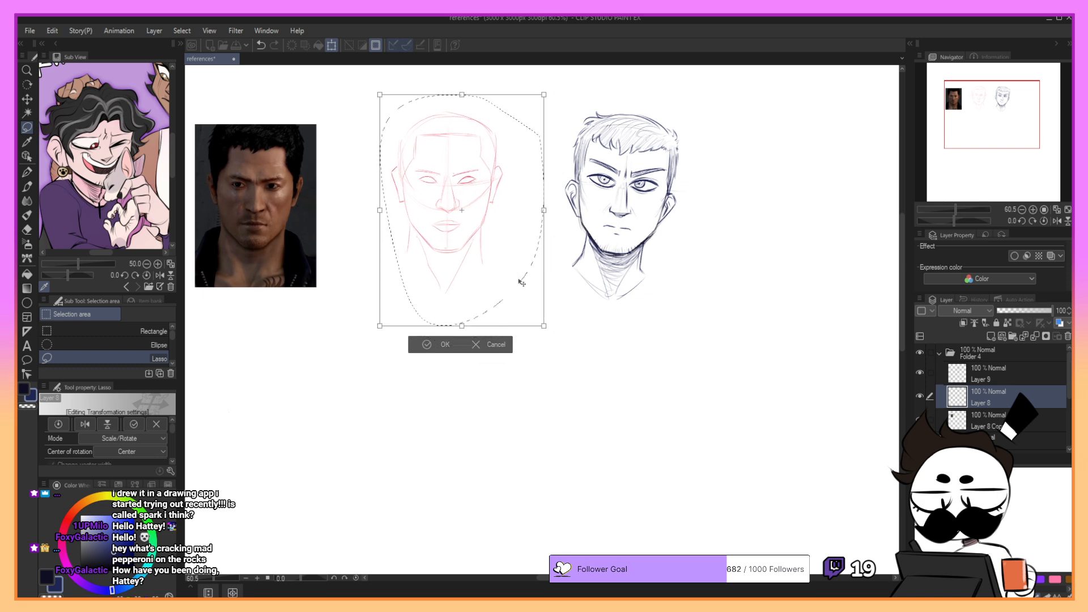
{"action": "left_click_drag", "start_coordinate": [508, 277], "coordinate": [511, 287]}
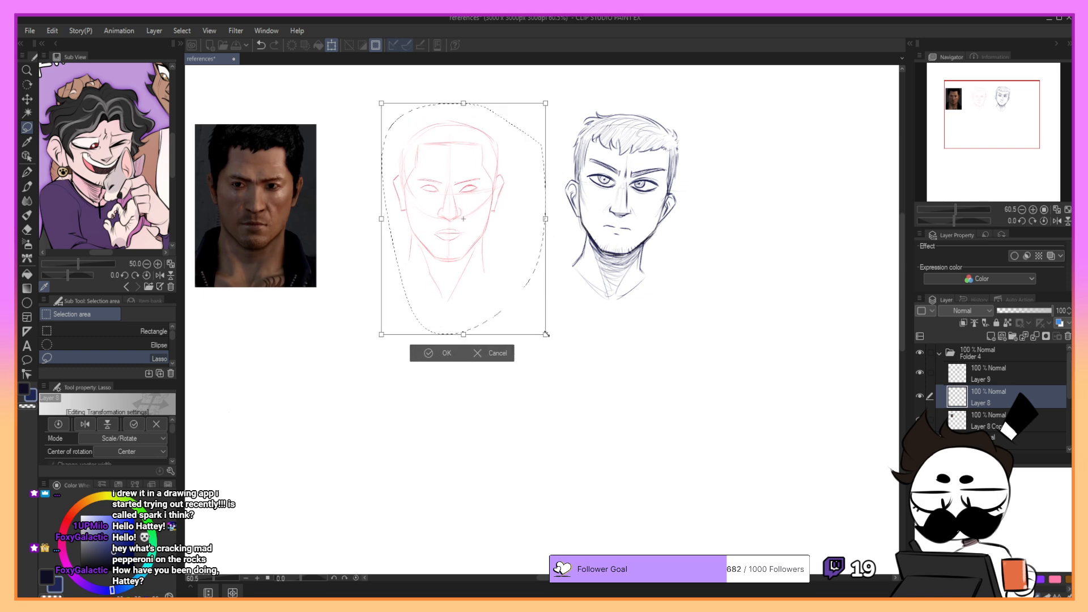
{"action": "left_click_drag", "start_coordinate": [546, 335], "coordinate": [550, 342]}
{"action": "left_click_drag", "start_coordinate": [520, 307], "coordinate": [529, 296]}
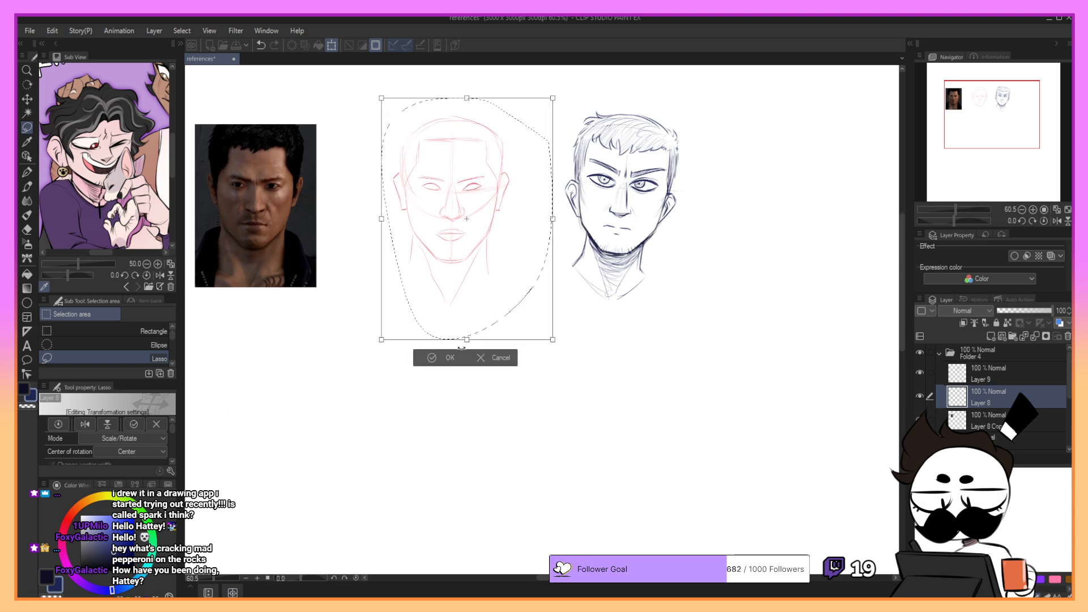
{"action": "left_click", "coordinate": [447, 358]}
- Lasso the reference photo on Layer 8 Copy, shift it closer to the red sketch, and clear the selection
{"action": "mouse_move", "coordinate": [315, 85]}
{"action": "left_mouse_down"}
{"action": "mouse_move", "coordinate": [223, 97]}
{"action": "mouse_move", "coordinate": [216, 323]}
{"action": "mouse_move", "coordinate": [315, 85]}
{"action": "left_mouse_up"}
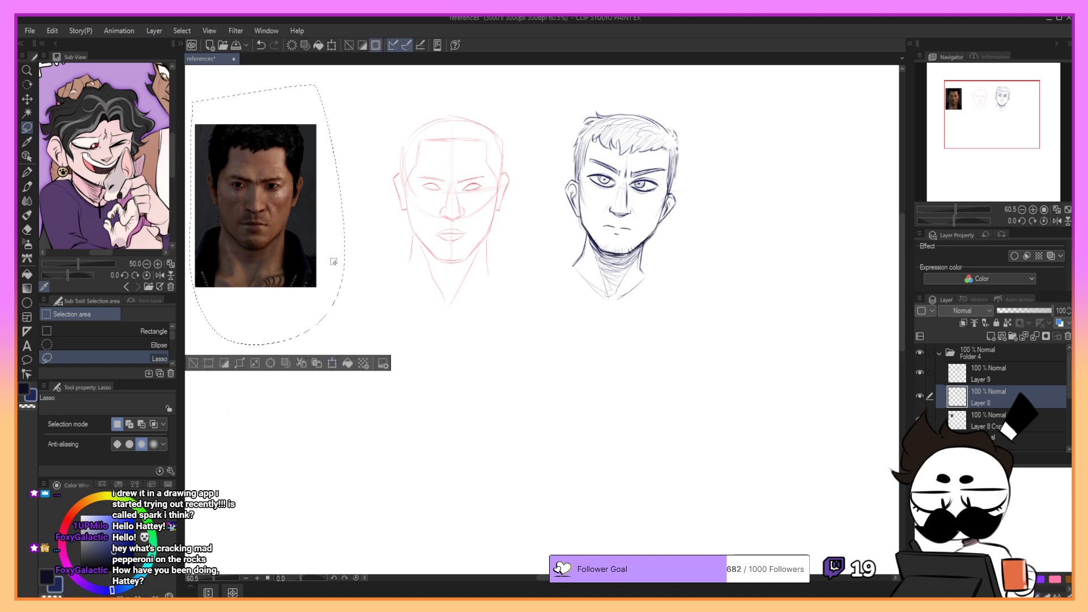
{"action": "left_click_drag", "start_coordinate": [340, 265], "coordinate": [344, 260]}
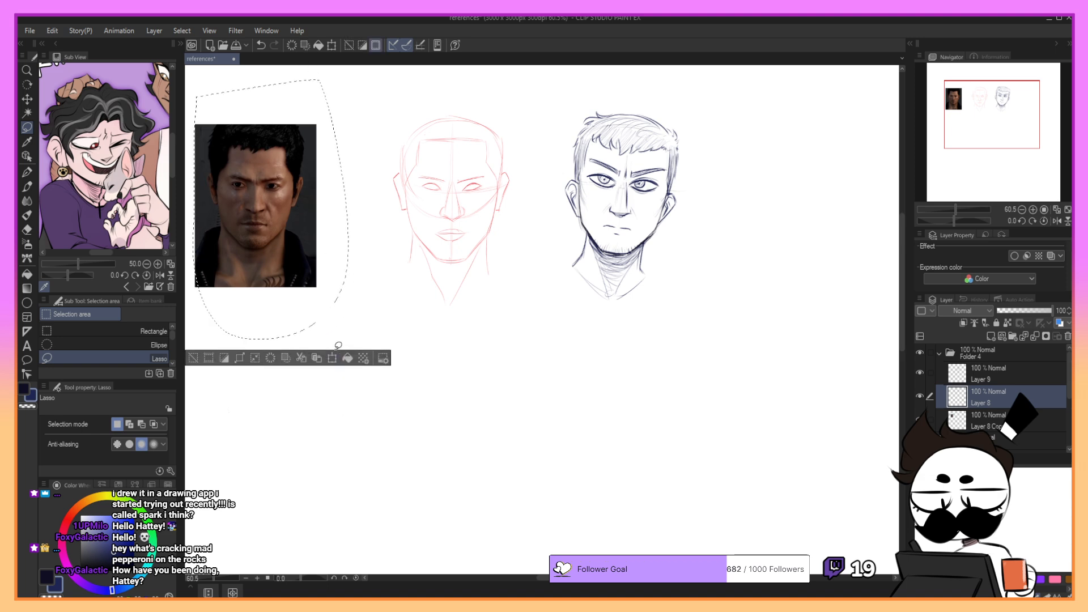
{"action": "key", "text": "ctrl+z"}
{"action": "left_click", "coordinate": [981, 422]}
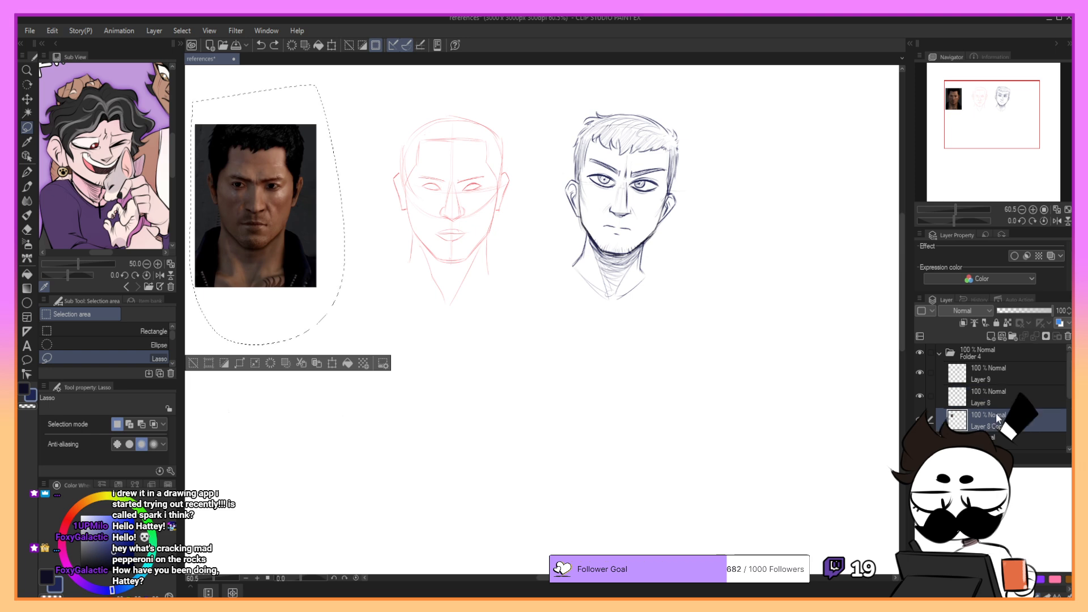
{"action": "left_click", "coordinate": [332, 363]}
{"action": "mouse_move", "coordinate": [300, 283]}
{"action": "left_mouse_down"}
{"action": "mouse_move", "coordinate": [348, 283]}
{"action": "mouse_move", "coordinate": [331, 285]}
{"action": "left_mouse_up"}
{"action": "left_click", "coordinate": [279, 360]}
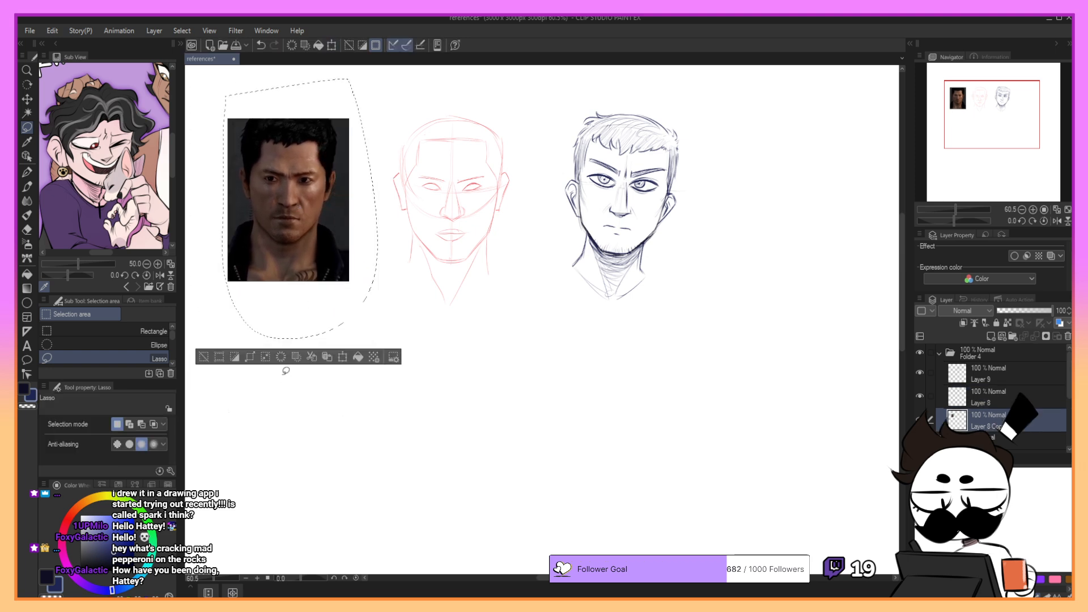
{"action": "left_click", "coordinate": [340, 392]}
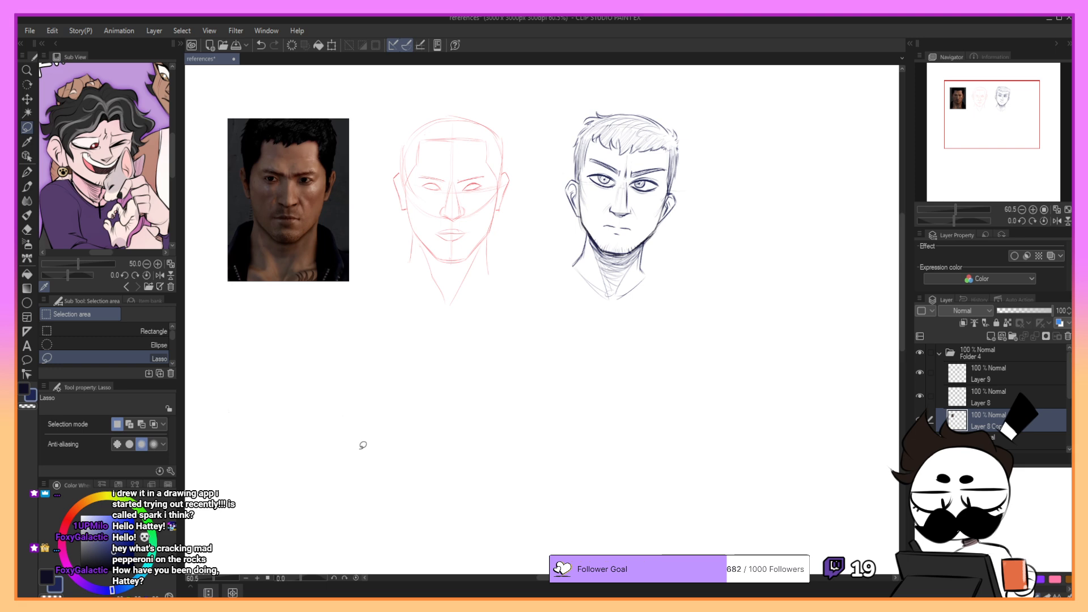
- Merge Layer 9 and Layer 8 down into Layer 8 Copy
{"action": "left_click", "coordinate": [1001, 372]}
{"action": "left_click", "coordinate": [1034, 336]}
{"action": "left_click", "coordinate": [1034, 337]}
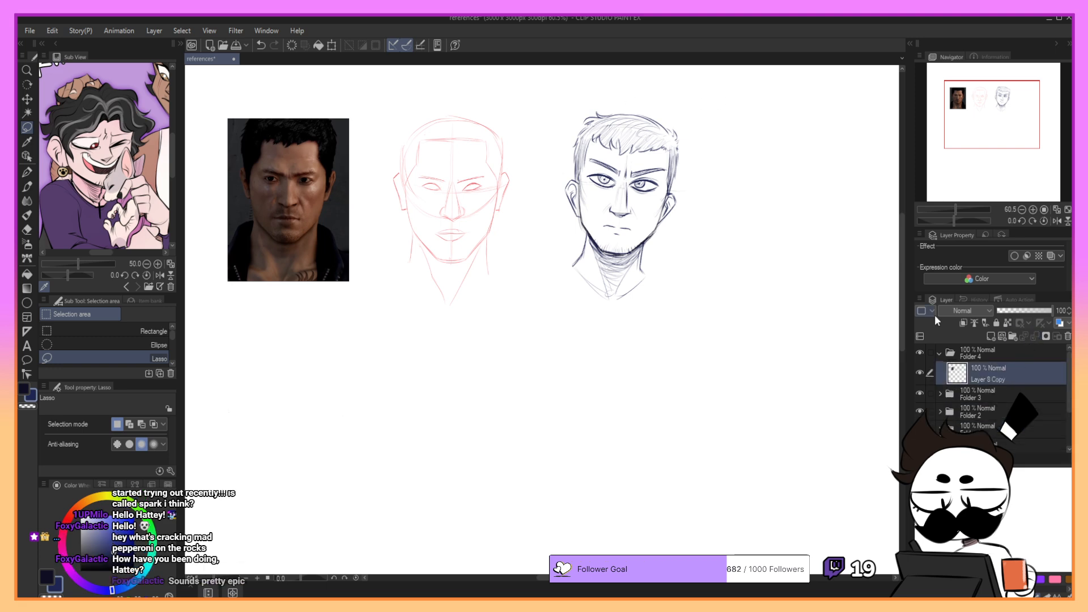
- Lasso the photo and both heads, shift them together away from the canvas's left edge with a slight downscale, save the file and deselect
{"action": "mouse_move", "coordinate": [675, 97]}
{"action": "left_mouse_down"}
{"action": "mouse_move", "coordinate": [372, 89]}
{"action": "mouse_move", "coordinate": [581, 370]}
{"action": "mouse_move", "coordinate": [675, 97]}
{"action": "left_mouse_up"}
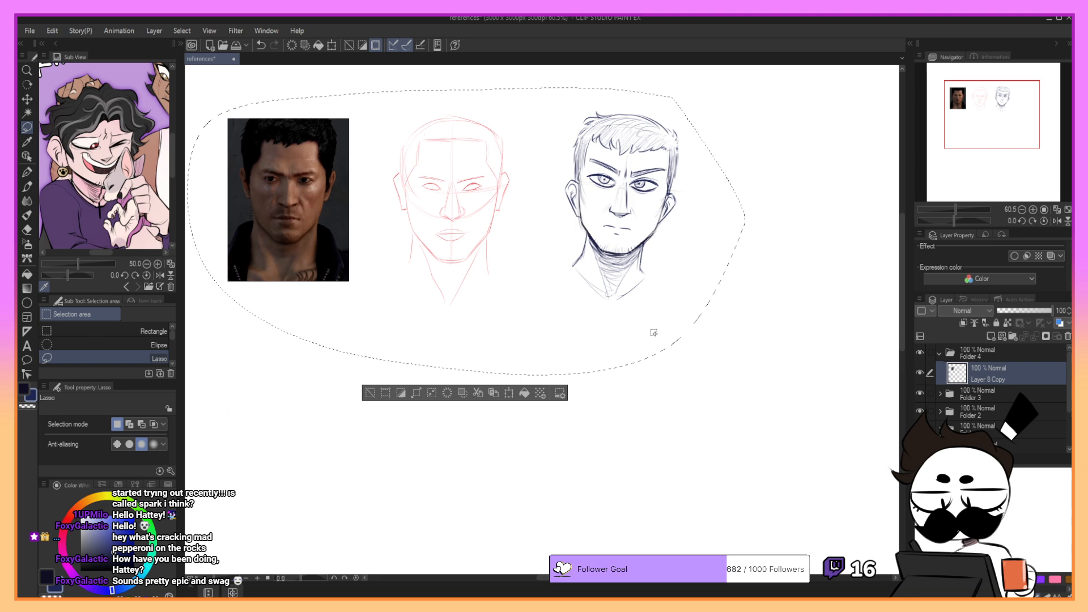
{"action": "left_click", "coordinate": [510, 393]}
{"action": "left_click_drag", "start_coordinate": [602, 303], "coordinate": [638, 293]}
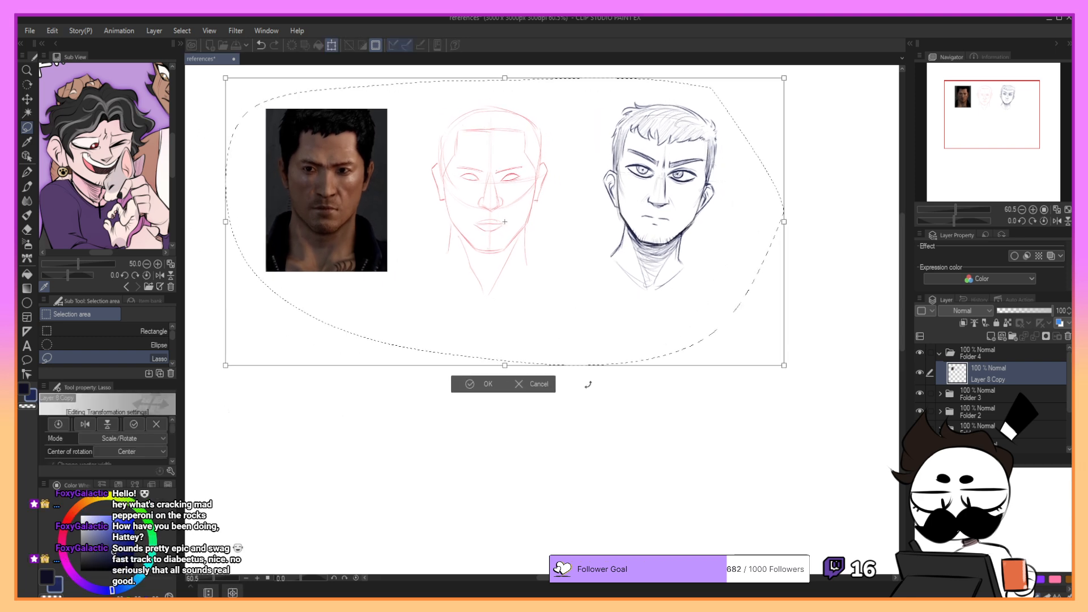
{"action": "left_click_drag", "start_coordinate": [781, 363], "coordinate": [778, 362]}
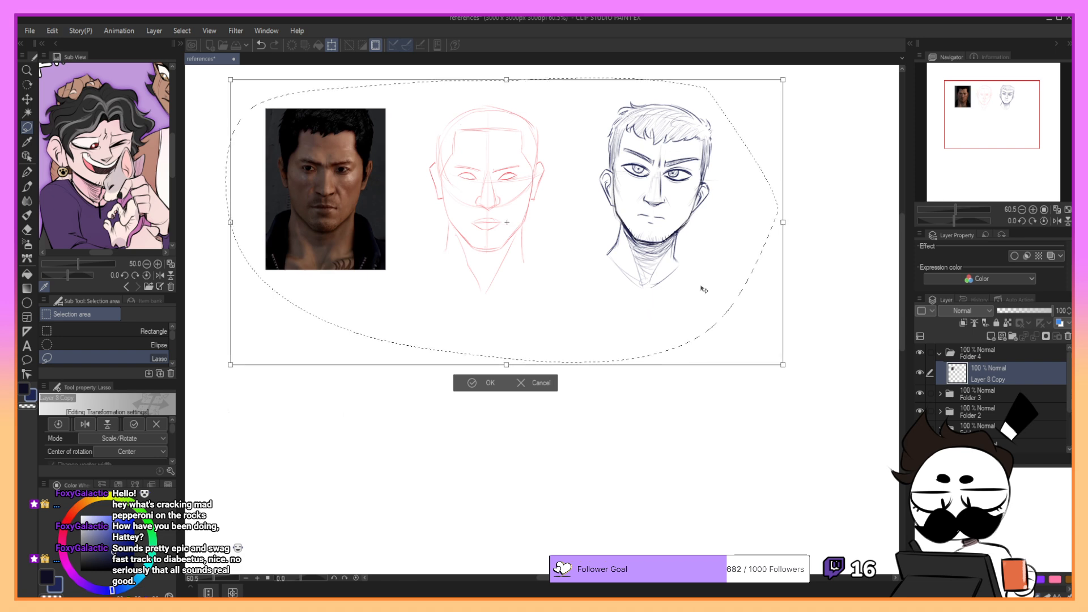
{"action": "left_click", "coordinate": [479, 378]}
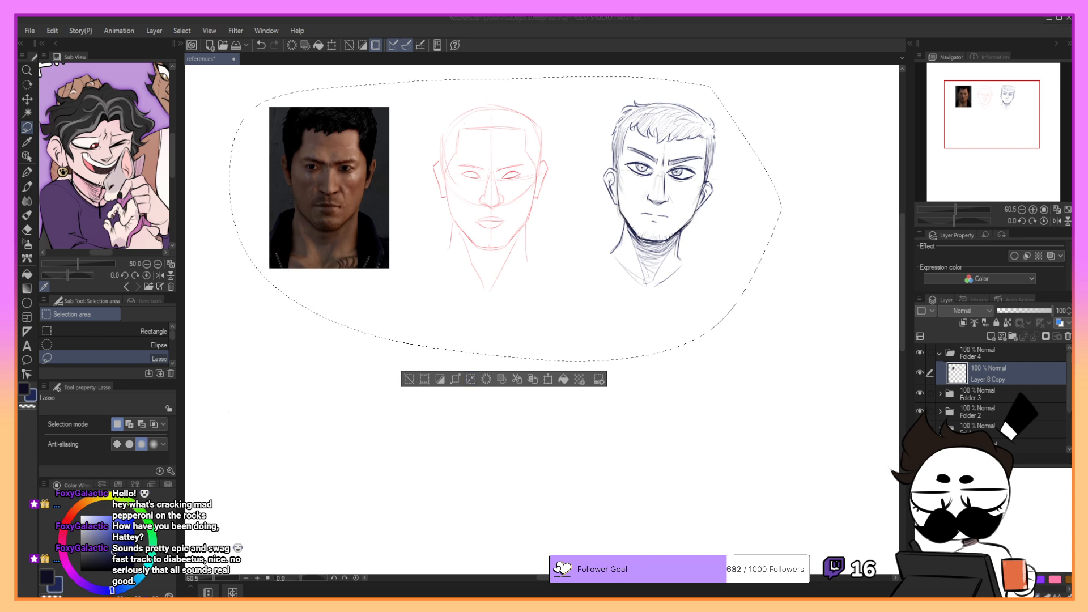
{"action": "key", "text": "ctrl+s"}
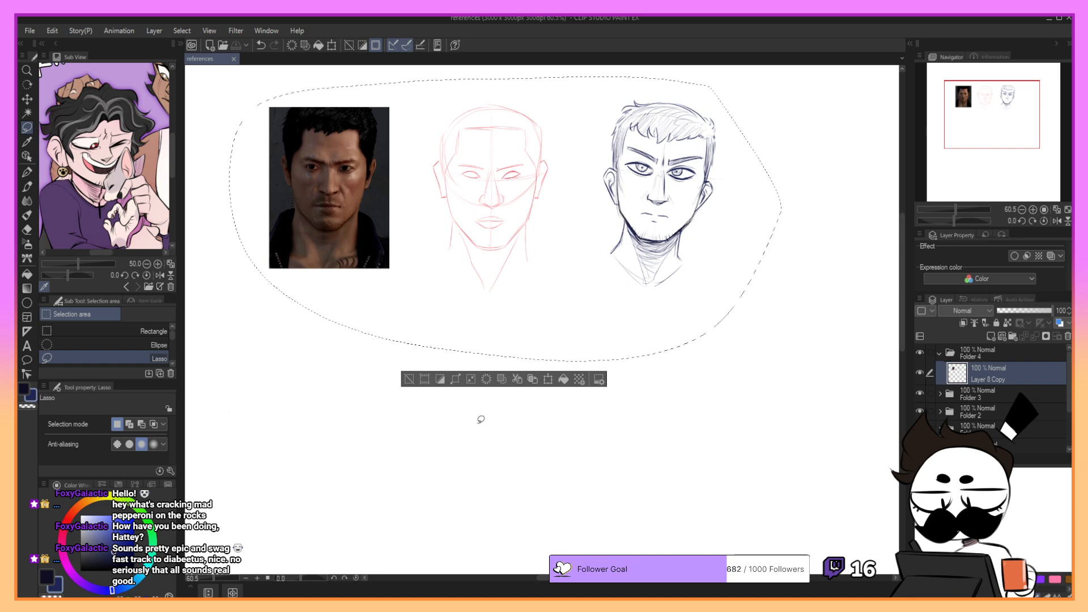
{"action": "key", "text": "ctrl+d"}
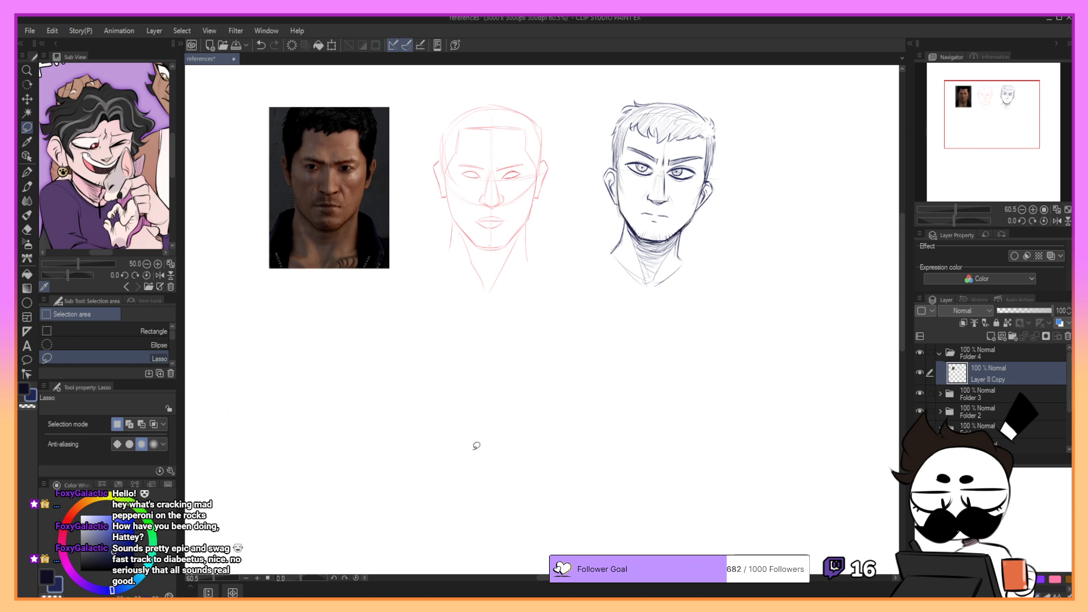
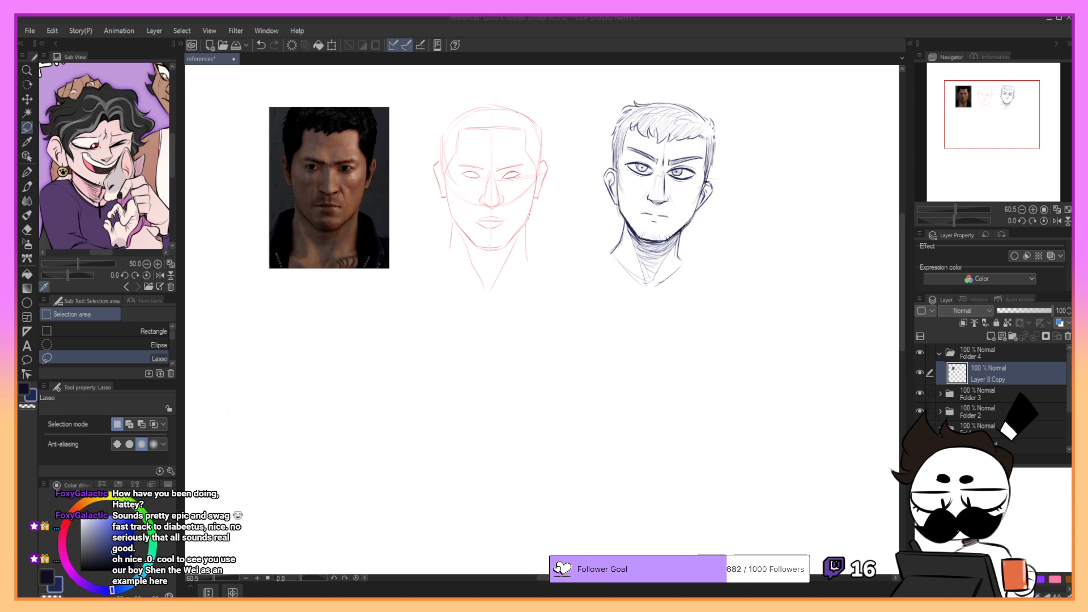
- Paste the second reference photo above Layer 8 Copy and move it beneath the first photo
{"action": "left_click", "coordinate": [965, 373]}
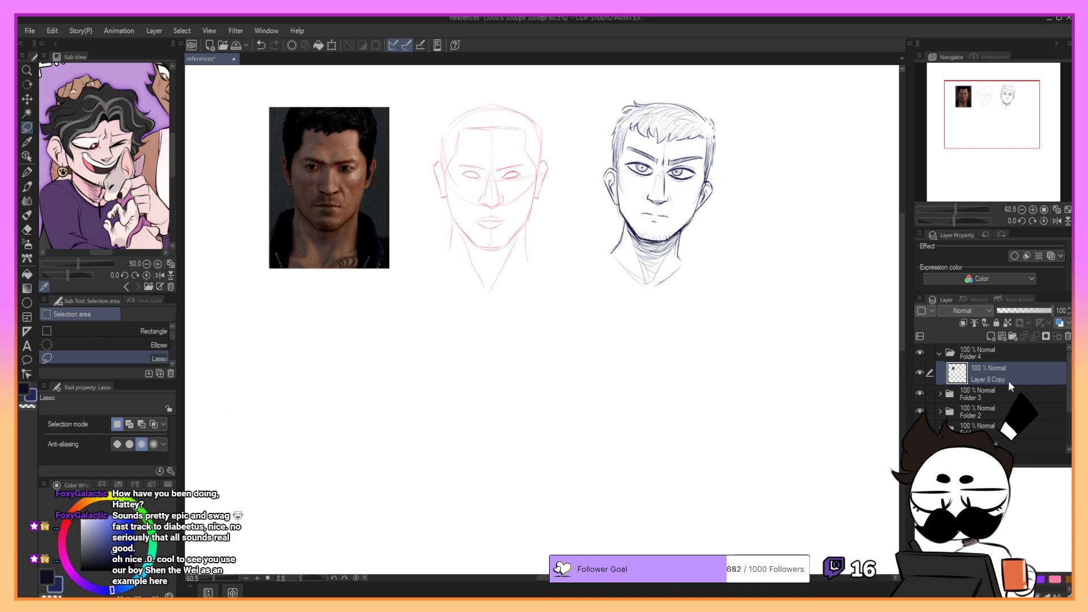
{"action": "key", "text": "ctrl+v"}
{"action": "key", "text": "k"}
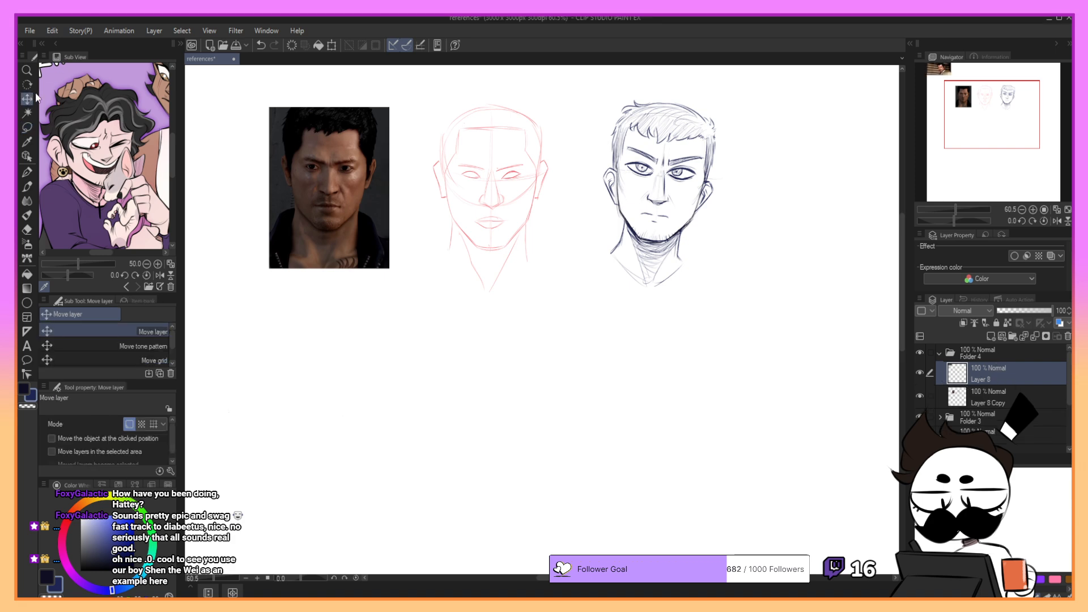
{"action": "mouse_move", "coordinate": [205, 122]}
{"action": "left_mouse_down"}
{"action": "mouse_move", "coordinate": [316, 335]}
{"action": "mouse_move", "coordinate": [370, 519]}
{"action": "left_mouse_up"}
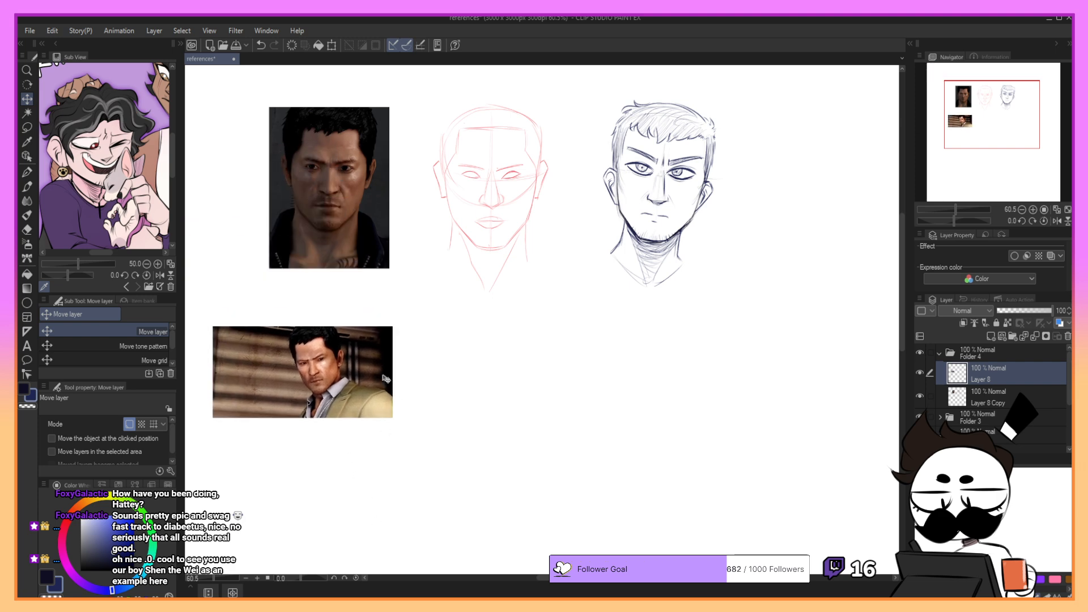
{"action": "mouse_move", "coordinate": [388, 382]}
{"action": "left_mouse_down"}
{"action": "mouse_move", "coordinate": [388, 391]}
{"action": "mouse_move", "coordinate": [383, 373]}
{"action": "left_mouse_up"}
- Scale up the pasted photo of the man in the tan jacket and reposition it below the first row
{"action": "left_click", "coordinate": [332, 45]}
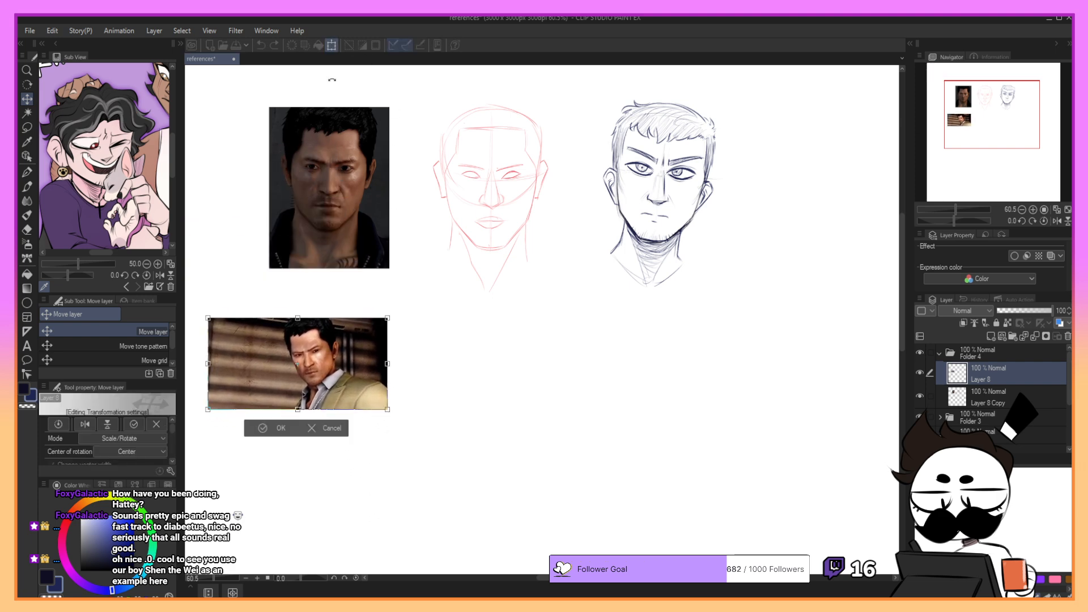
{"action": "left_click_drag", "start_coordinate": [388, 411], "coordinate": [446, 474]}
{"action": "mouse_move", "coordinate": [408, 433]}
{"action": "left_mouse_down"}
{"action": "mouse_move", "coordinate": [406, 454]}
{"action": "mouse_move", "coordinate": [390, 436]}
{"action": "left_mouse_up"}
{"action": "left_click_drag", "start_coordinate": [428, 476], "coordinate": [505, 517]}
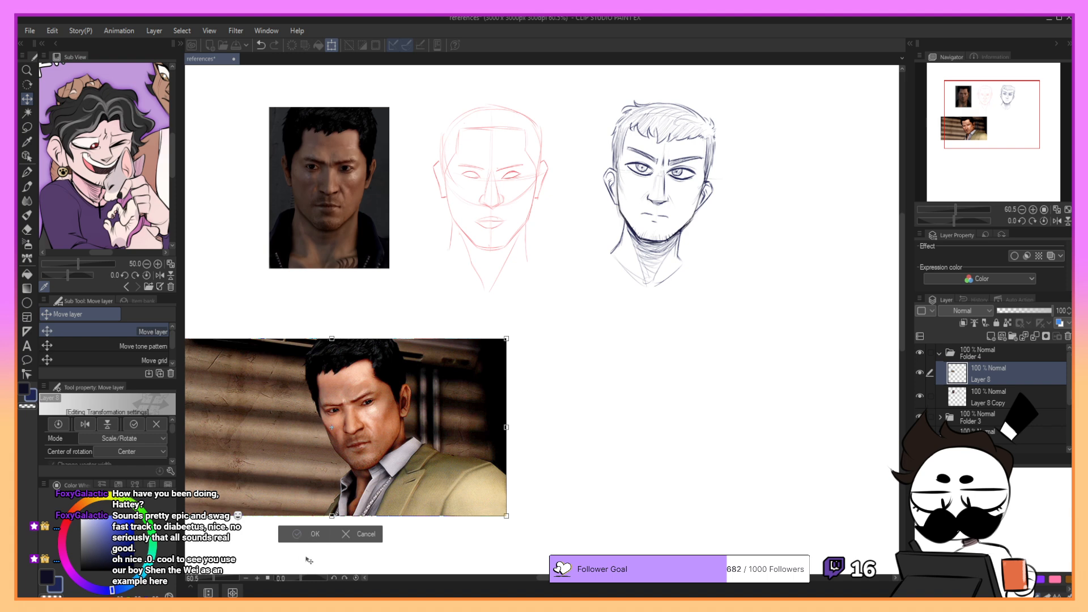
{"action": "left_click", "coordinate": [316, 535]}
- Crop the new photo to a rectangle around the man's head and shoulders by replacing its layer with a copy of that area
{"action": "left_click", "coordinate": [27, 127]}
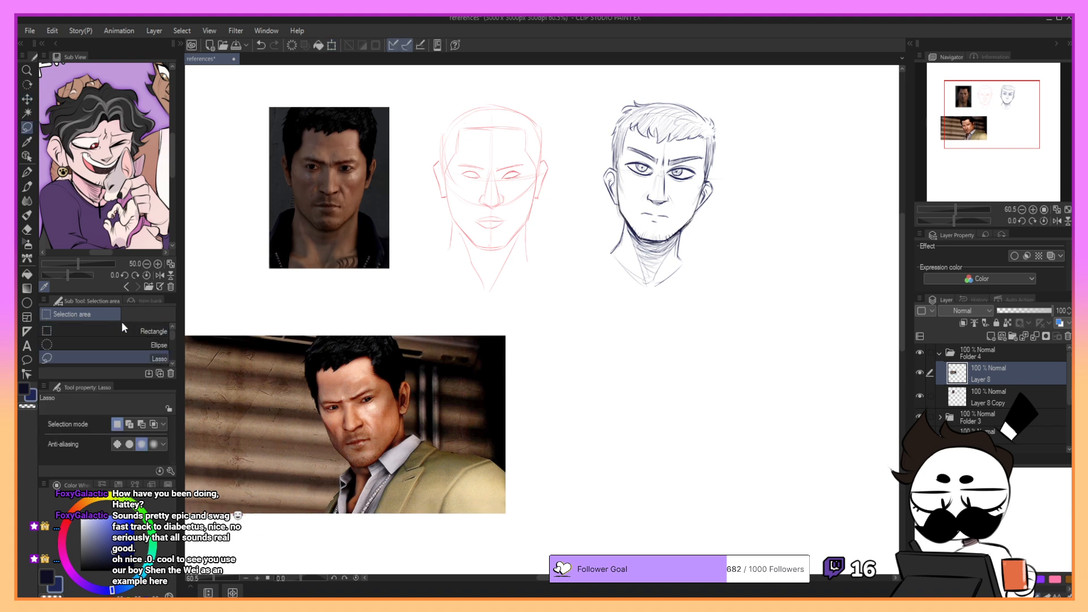
{"action": "left_click", "coordinate": [142, 332]}
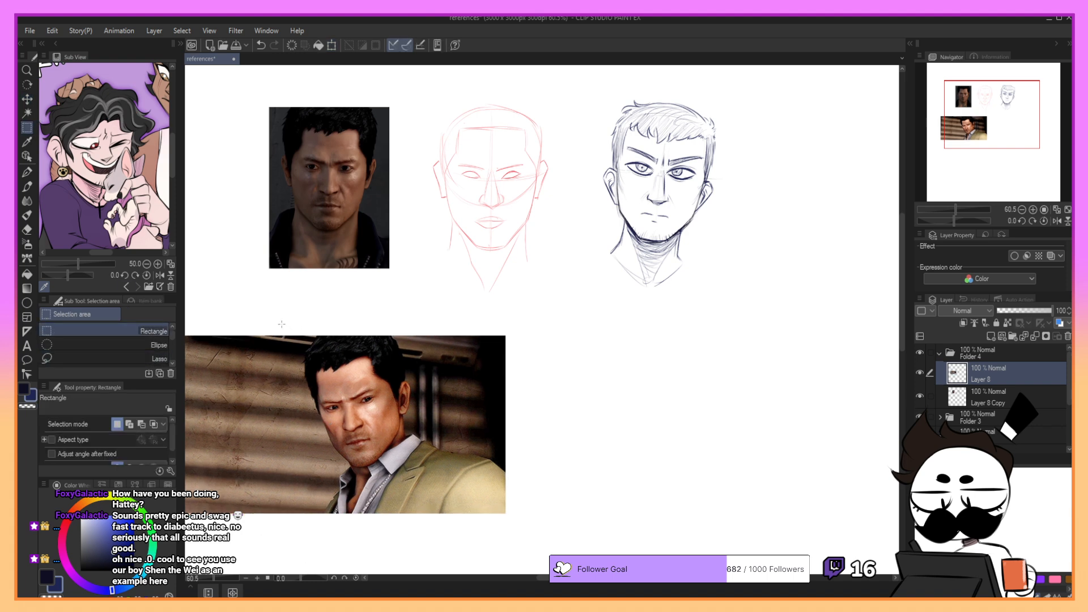
{"action": "left_click_drag", "start_coordinate": [282, 324], "coordinate": [453, 538]}
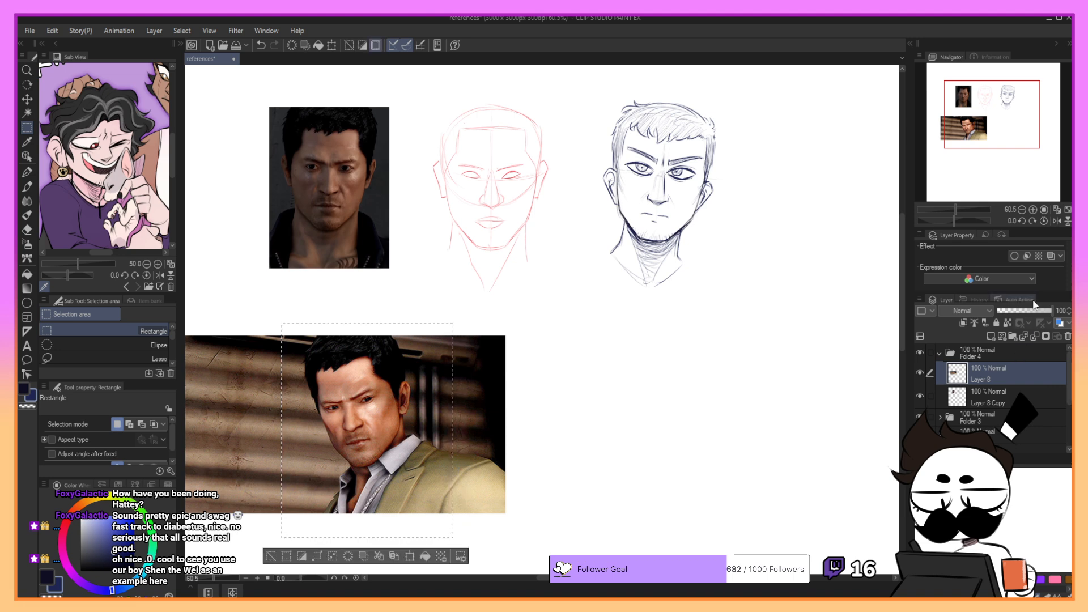
{"action": "left_click", "coordinate": [1068, 336]}
{"action": "key", "text": "ctrl+v"}
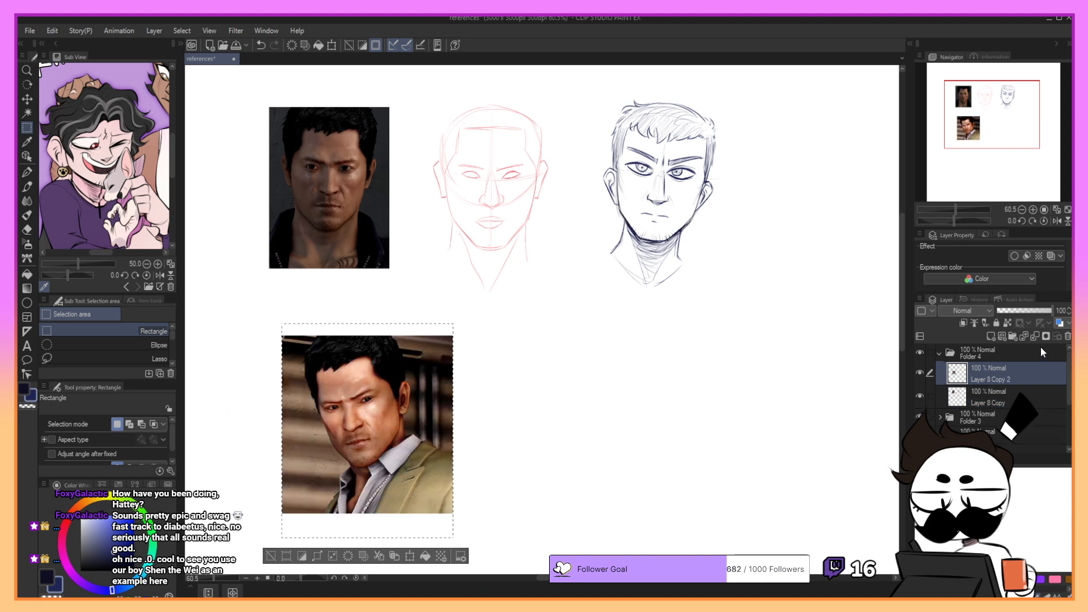
- Enlarge the cropped photo slightly, place it under the first reference photo, and clear the selection
{"action": "key", "text": "ctrl+t"}
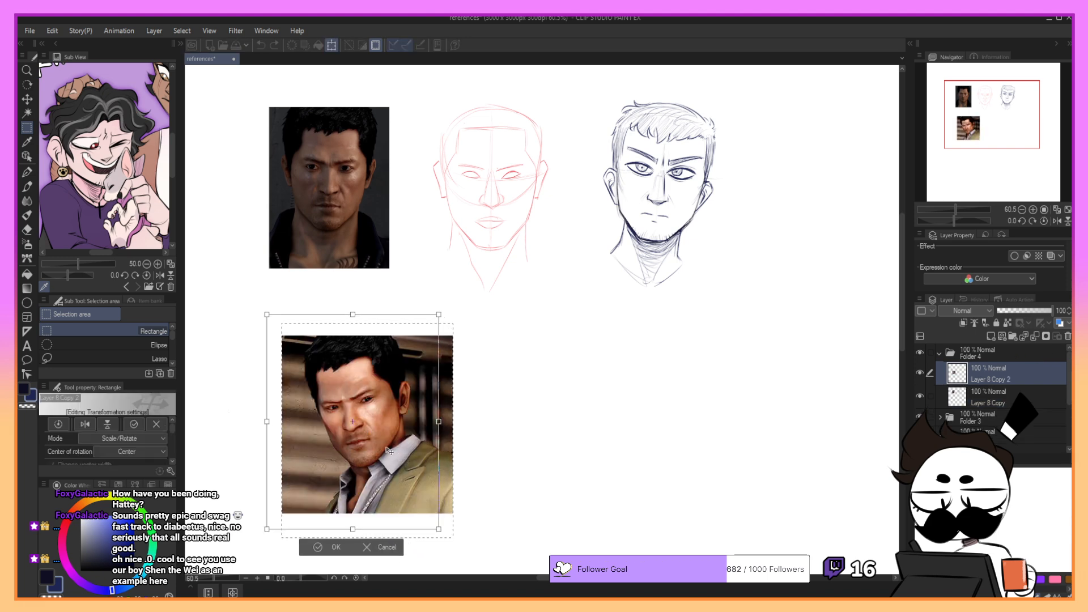
{"action": "left_click_drag", "start_coordinate": [424, 533], "coordinate": [448, 547]}
{"action": "left_click_drag", "start_coordinate": [393, 486], "coordinate": [381, 489]}
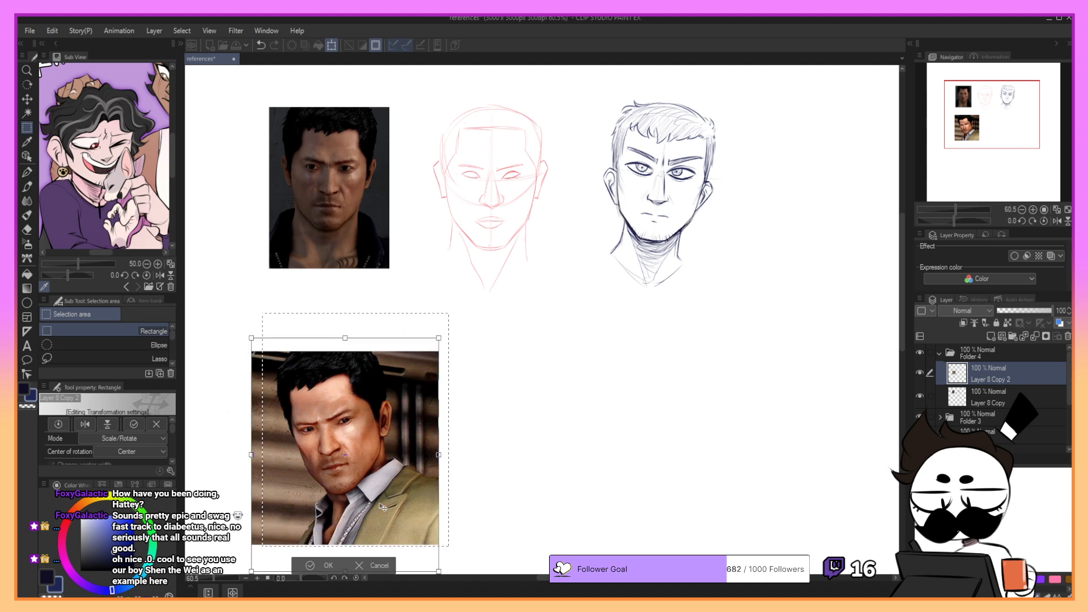
{"action": "left_click_drag", "start_coordinate": [947, 126], "coordinate": [991, 137]}
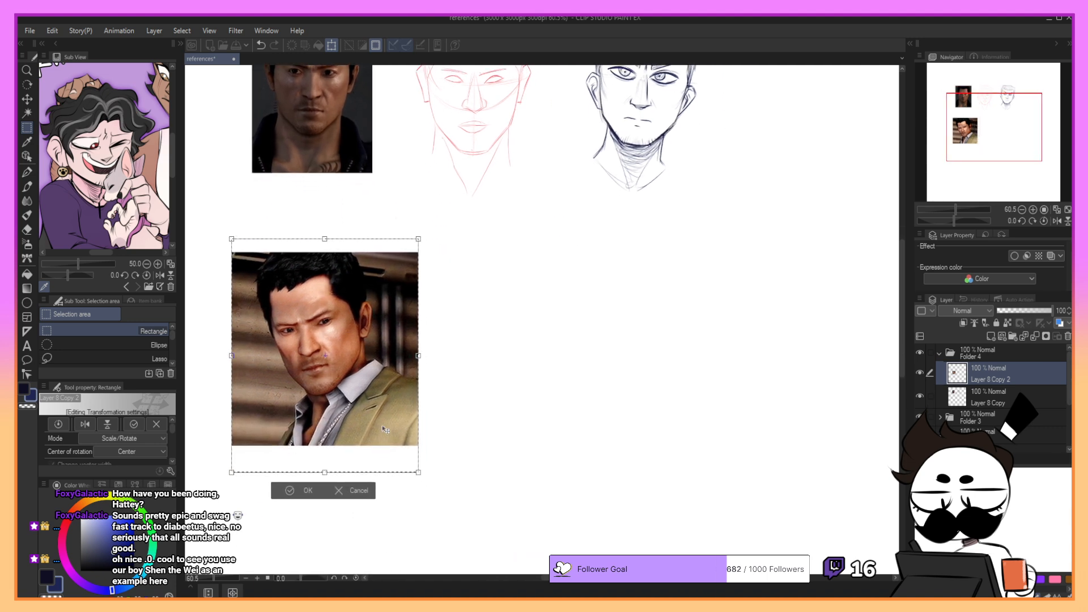
{"action": "left_click_drag", "start_coordinate": [397, 444], "coordinate": [392, 450]}
{"action": "left_click", "coordinate": [304, 497]}
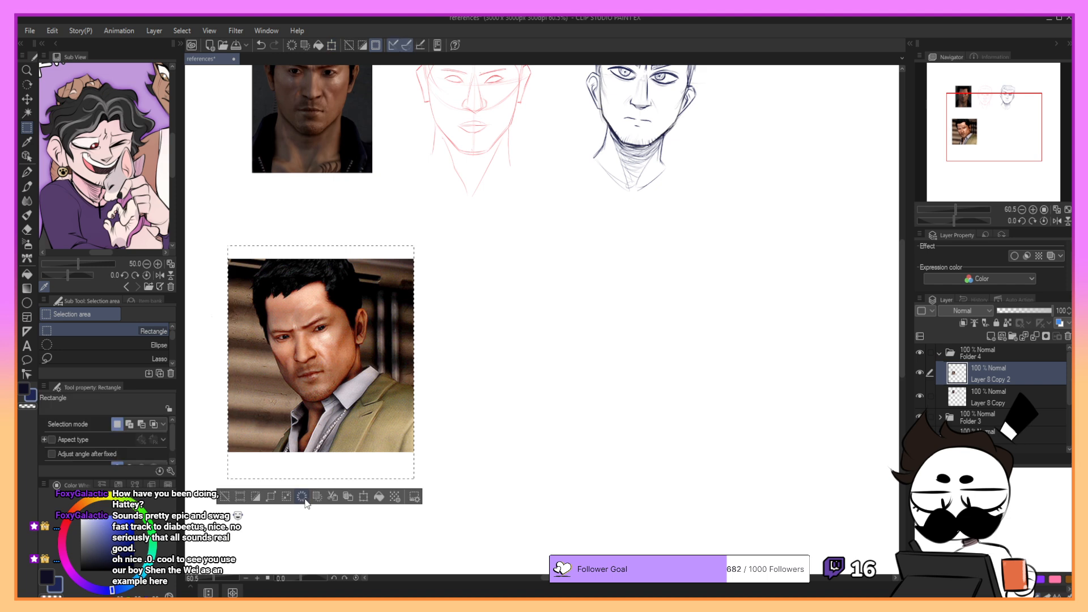
{"action": "left_click", "coordinate": [444, 454]}
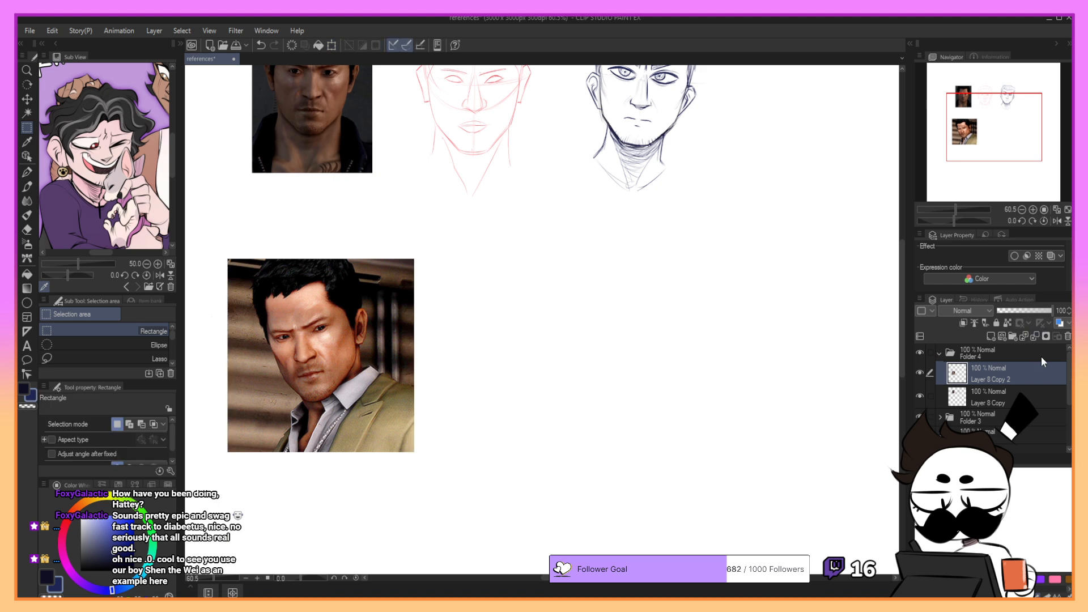
- Lower the opacity of Layer 8 Copy 2 to 41% and add a new raster layer above it
{"action": "left_click_drag", "start_coordinate": [1034, 311], "coordinate": [1023, 308]}
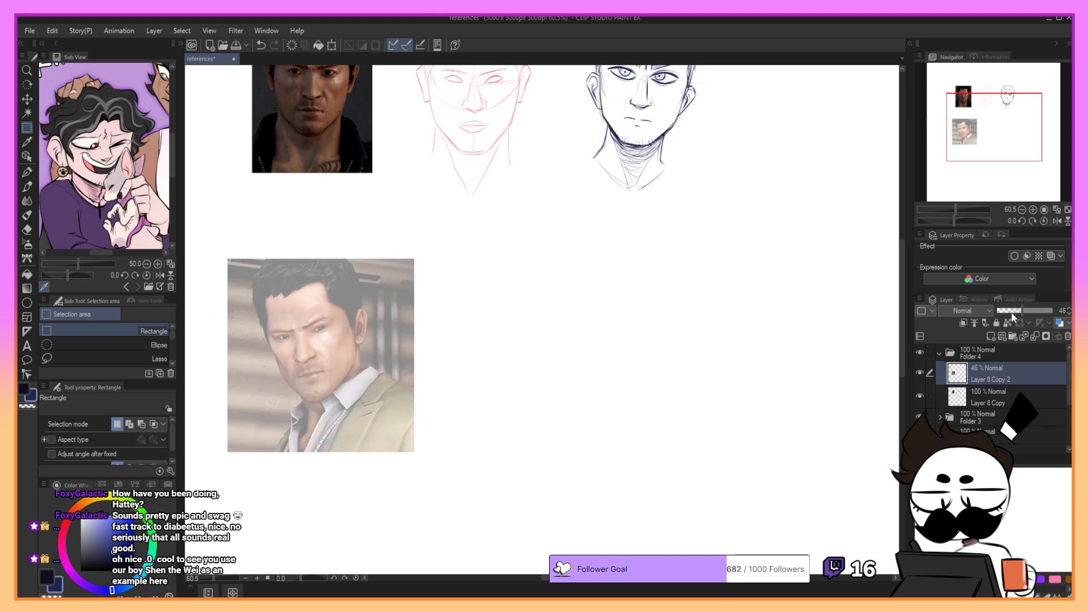
{"action": "left_click_drag", "start_coordinate": [1023, 307], "coordinate": [1021, 317]}
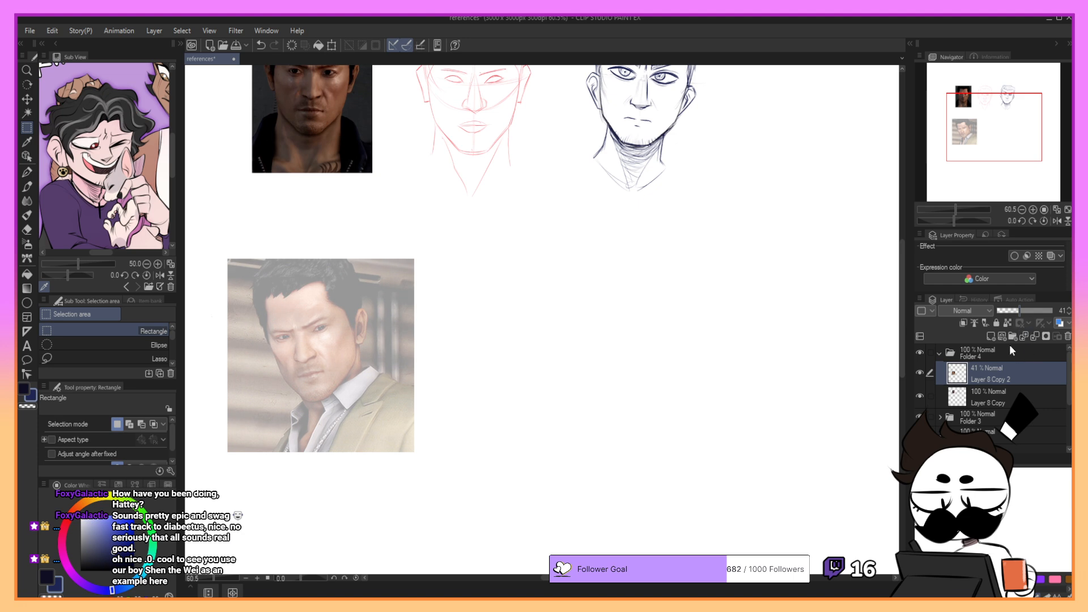
{"action": "left_click", "coordinate": [991, 336]}
- Set up the G-pen with bright red as the drawing colour
{"action": "key", "text": "p"}
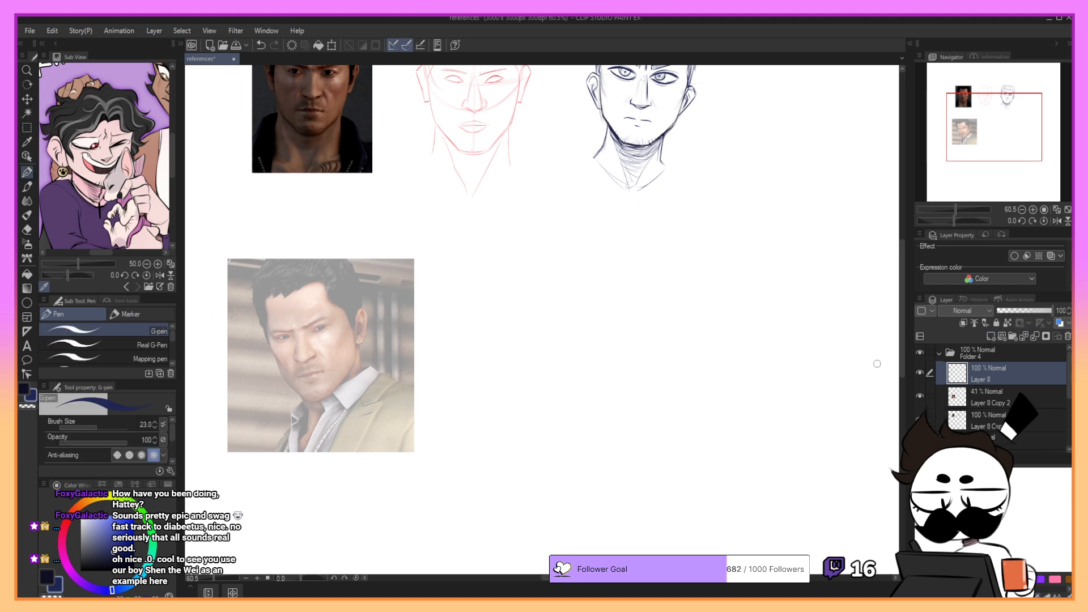
{"action": "left_click", "coordinate": [71, 519]}
{"action": "left_click", "coordinate": [120, 520]}
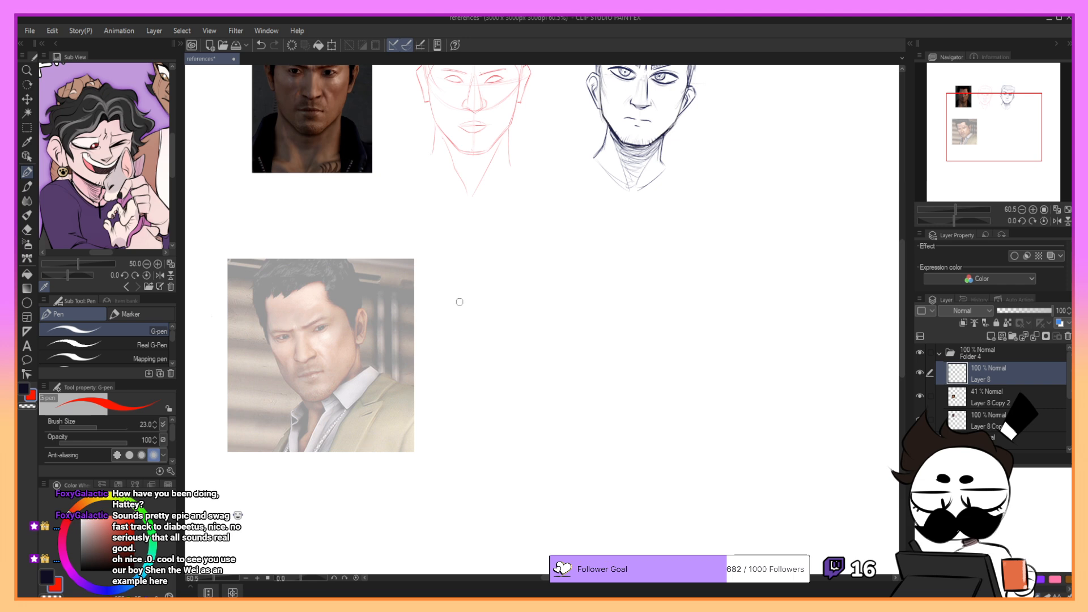
- Set the opacity of Layer 8 Copy 2 to 43% and make the empty Layer 8 active again
{"action": "left_click", "coordinate": [1007, 404]}
{"action": "left_click_drag", "start_coordinate": [1017, 314], "coordinate": [1025, 310]}
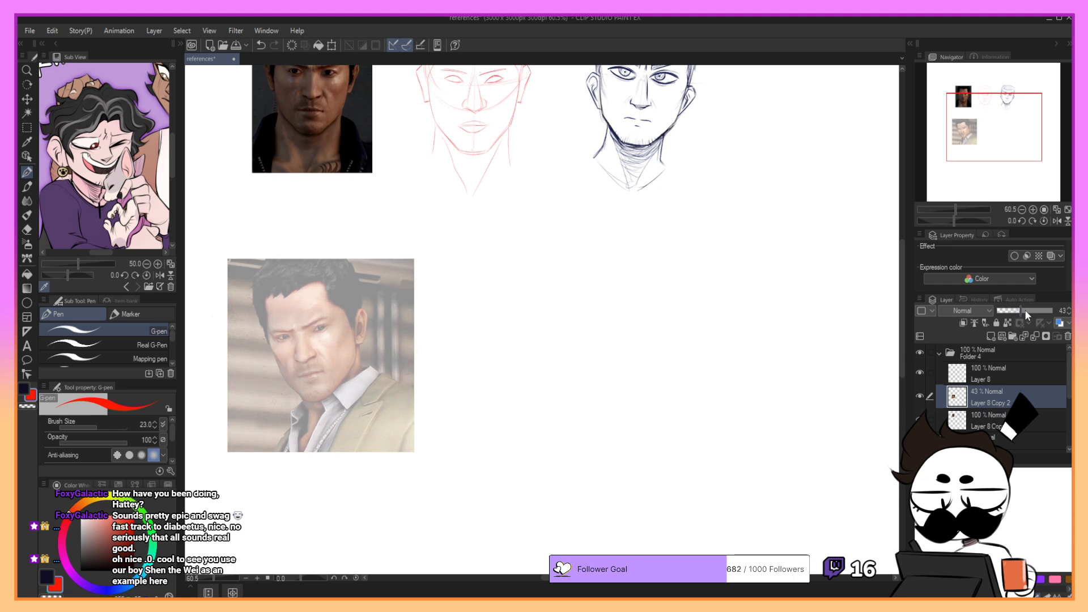
{"action": "left_click", "coordinate": [999, 372]}
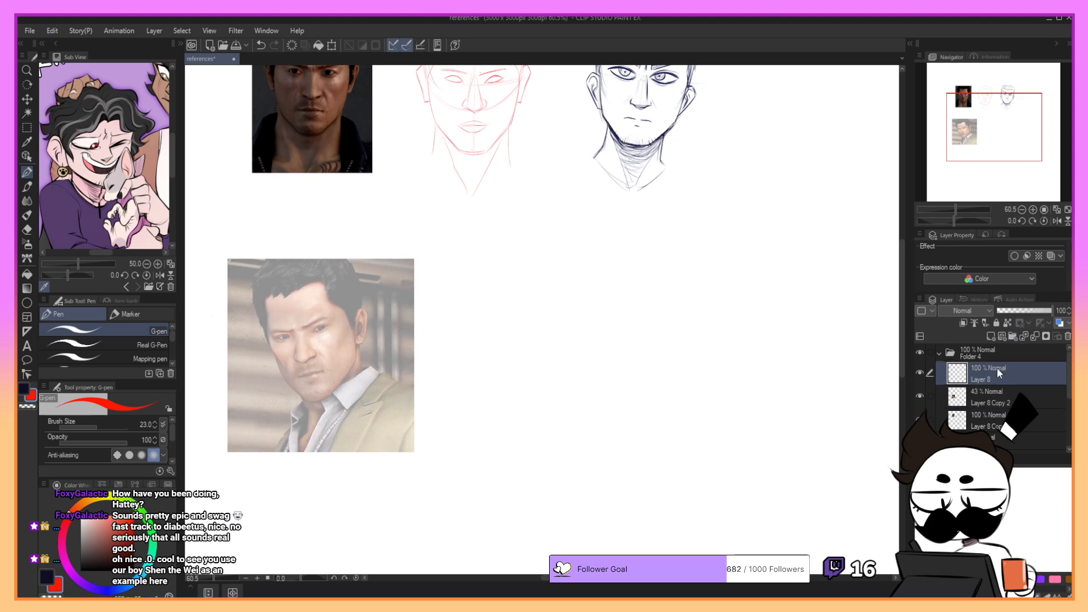
- Sketch the red rounded cranium outline over the man's head in the faded photo, undoing and redrawing strokes that miss the form
{"action": "key", "text": "ctrl+z"}
{"action": "mouse_move", "coordinate": [263, 324]}
{"action": "left_mouse_down"}
{"action": "mouse_move", "coordinate": [347, 327]}
{"action": "mouse_move", "coordinate": [260, 324]}
{"action": "mouse_move", "coordinate": [347, 339]}
{"action": "left_mouse_up"}
{"action": "key", "text": "ctrl+z"}
{"action": "key", "text": "ctrl+z"}
{"action": "mouse_move", "coordinate": [265, 339]}
{"action": "left_mouse_down"}
{"action": "mouse_move", "coordinate": [317, 322]}
{"action": "mouse_move", "coordinate": [305, 268]}
{"action": "mouse_move", "coordinate": [286, 276]}
{"action": "left_mouse_up"}
{"action": "key", "text": "ctrl+z"}
{"action": "key", "text": "ctrl+z"}
{"action": "key", "text": "ctrl+z"}
{"action": "mouse_move", "coordinate": [276, 349]}
{"action": "left_mouse_down"}
{"action": "mouse_move", "coordinate": [265, 315]}
{"action": "mouse_move", "coordinate": [285, 272]}
{"action": "mouse_move", "coordinate": [282, 358]}
{"action": "left_mouse_up"}
{"action": "key", "text": "ctrl+z"}
- Sketch red guides for the brow line, the side of the head and the jaw on the faded photo, redrawing strokes that miss
{"action": "key", "text": "ctrl+z"}
{"action": "mouse_move", "coordinate": [266, 305]}
{"action": "left_mouse_down"}
{"action": "mouse_move", "coordinate": [304, 264]}
{"action": "mouse_move", "coordinate": [353, 277]}
{"action": "mouse_move", "coordinate": [359, 318]}
{"action": "left_mouse_up"}
{"action": "key", "text": "ctrl+z"}
{"action": "left_click_drag", "start_coordinate": [341, 267], "coordinate": [357, 324]}
{"action": "left_click_drag", "start_coordinate": [335, 266], "coordinate": [360, 330]}
{"action": "key", "text": "ctrl+z"}
{"action": "mouse_move", "coordinate": [263, 295]}
{"action": "left_mouse_down"}
{"action": "mouse_move", "coordinate": [272, 338]}
{"action": "mouse_move", "coordinate": [346, 344]}
{"action": "left_mouse_up"}
{"action": "key", "text": "ctrl+z"}
{"action": "left_click_drag", "start_coordinate": [275, 343], "coordinate": [353, 333]}
{"action": "key", "text": "ctrl+z"}
{"action": "mouse_move", "coordinate": [271, 335]}
{"action": "left_mouse_down"}
{"action": "mouse_move", "coordinate": [338, 352]}
{"action": "mouse_move", "coordinate": [327, 344]}
{"action": "mouse_move", "coordinate": [334, 351]}
{"action": "mouse_move", "coordinate": [356, 319]}
{"action": "mouse_move", "coordinate": [320, 352]}
{"action": "mouse_move", "coordinate": [345, 340]}
{"action": "left_mouse_up"}
- Sketch the red cheekbone contours on both sides of the face in the faded photo, redrawing misplaced strokes
{"action": "key", "text": "ctrl+z"}
{"action": "left_click_drag", "start_coordinate": [339, 265], "coordinate": [358, 298]}
{"action": "key", "text": "ctrl+z"}
{"action": "key", "text": "ctrl+z"}
{"action": "left_click_drag", "start_coordinate": [356, 328], "coordinate": [348, 373]}
{"action": "key", "text": "ctrl+z"}
{"action": "mouse_move", "coordinate": [357, 330]}
{"action": "left_mouse_down"}
{"action": "mouse_move", "coordinate": [345, 379]}
{"action": "mouse_move", "coordinate": [312, 400]}
{"action": "mouse_move", "coordinate": [324, 396]}
{"action": "left_mouse_up"}
{"action": "key", "text": "ctrl+z"}
{"action": "key", "text": "ctrl+z"}
{"action": "left_click_drag", "start_coordinate": [268, 341], "coordinate": [278, 360]}
{"action": "key", "text": "ctrl+z"}
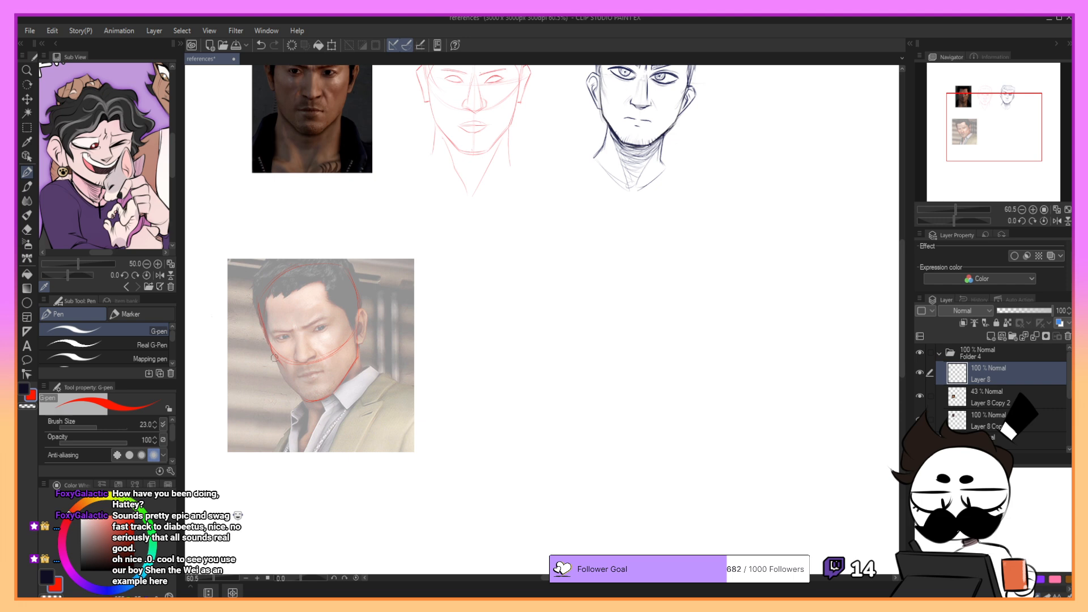
{"action": "key", "text": "ctrl+z"}
{"action": "left_click_drag", "start_coordinate": [273, 351], "coordinate": [288, 380]}
{"action": "key", "text": "ctrl+z"}
{"action": "key", "text": "ctrl+z"}
{"action": "mouse_move", "coordinate": [342, 348]}
{"action": "left_mouse_down"}
{"action": "mouse_move", "coordinate": [345, 382]}
{"action": "mouse_move", "coordinate": [351, 316]}
{"action": "mouse_move", "coordinate": [350, 327]}
{"action": "left_mouse_up"}
{"action": "key", "text": "ctrl+z"}
{"action": "left_click_drag", "start_coordinate": [342, 347], "coordinate": [345, 367]}
{"action": "key", "text": "ctrl+z"}
{"action": "left_click_drag", "start_coordinate": [506, 101], "coordinate": [503, 124]}
{"action": "left_click_drag", "start_coordinate": [431, 91], "coordinate": [444, 111]}
{"action": "key", "text": "ctrl+z"}
{"action": "key", "text": "ctrl+z"}
{"action": "left_click_drag", "start_coordinate": [430, 91], "coordinate": [442, 110]}
- Sketch the slanted eye-level guide across the face in the faded photo, undoing strokes at the wrong angle
{"action": "key", "text": "ctrl+z"}
{"action": "key", "text": "ctrl+z"}
{"action": "left_click_drag", "start_coordinate": [432, 92], "coordinate": [443, 108]}
- Sketch the red vertical centre line of the face from the forehead towards the chin, redrawing it to follow the head's tilt
{"action": "key", "text": "ctrl+z"}
{"action": "mouse_move", "coordinate": [296, 339]}
{"action": "left_mouse_down"}
{"action": "mouse_move", "coordinate": [321, 322]}
{"action": "mouse_move", "coordinate": [271, 336]}
{"action": "mouse_move", "coordinate": [347, 307]}
{"action": "mouse_move", "coordinate": [269, 338]}
{"action": "mouse_move", "coordinate": [346, 315]}
{"action": "left_mouse_up"}
{"action": "key", "text": "ctrl+z"}
{"action": "key", "text": "ctrl+z"}
{"action": "key", "text": "ctrl+z"}
{"action": "key", "text": "ctrl+z"}
{"action": "mouse_move", "coordinate": [270, 338]}
{"action": "left_mouse_down"}
{"action": "mouse_move", "coordinate": [319, 331]}
{"action": "mouse_move", "coordinate": [309, 334]}
{"action": "left_mouse_up"}
{"action": "left_click_drag", "start_coordinate": [290, 340], "coordinate": [333, 326]}
{"action": "key", "text": "ctrl+z"}
{"action": "key", "text": "ctrl+z"}
{"action": "left_click_drag", "start_coordinate": [284, 283], "coordinate": [299, 333]}
- Refine the centre line between the forehead and the nose bridge with shorter red strokes, undoing the inaccurate ones
{"action": "key", "text": "ctrl+z"}
{"action": "key", "text": "ctrl+z"}
{"action": "left_click_drag", "start_coordinate": [282, 281], "coordinate": [303, 343]}
{"action": "key", "text": "ctrl+z"}
{"action": "left_click_drag", "start_coordinate": [285, 286], "coordinate": [301, 346]}
{"action": "key", "text": "ctrl+z"}
{"action": "key", "text": "ctrl+z"}
{"action": "left_click_drag", "start_coordinate": [284, 272], "coordinate": [314, 381]}
{"action": "key", "text": "ctrl+z"}
{"action": "key", "text": "ctrl+z"}
{"action": "left_click_drag", "start_coordinate": [286, 290], "coordinate": [305, 354]}
{"action": "left_click_drag", "start_coordinate": [288, 288], "coordinate": [317, 389]}
{"action": "key", "text": "ctrl+z"}
{"action": "left_click_drag", "start_coordinate": [289, 299], "coordinate": [316, 392]}
{"action": "left_click_drag", "start_coordinate": [288, 285], "coordinate": [303, 358]}
- Try out red guide strokes at the nose and from the mouth down to the chin, undoing those that miss
{"action": "key", "text": "ctrl+z"}
{"action": "key", "text": "ctrl+z"}
{"action": "key", "text": "ctrl+z"}
{"action": "key", "text": "ctrl+z"}
{"action": "left_click_drag", "start_coordinate": [288, 287], "coordinate": [313, 382]}
{"action": "key", "text": "ctrl+z"}
{"action": "left_click_drag", "start_coordinate": [286, 278], "coordinate": [308, 371]}
{"action": "key", "text": "ctrl+z"}
{"action": "left_click_drag", "start_coordinate": [283, 278], "coordinate": [296, 329]}
{"action": "left_click_drag", "start_coordinate": [283, 274], "coordinate": [302, 342]}
{"action": "key", "text": "ctrl+z"}
{"action": "left_click_drag", "start_coordinate": [285, 278], "coordinate": [299, 336]}
{"action": "key", "text": "ctrl+z"}
{"action": "mouse_move", "coordinate": [292, 306]}
{"action": "left_mouse_down"}
{"action": "mouse_move", "coordinate": [286, 274]}
{"action": "mouse_move", "coordinate": [302, 341]}
{"action": "left_mouse_up"}
{"action": "key", "text": "ctrl+z"}
{"action": "mouse_move", "coordinate": [307, 283]}
{"action": "left_mouse_down"}
{"action": "mouse_move", "coordinate": [289, 292]}
{"action": "mouse_move", "coordinate": [291, 274]}
{"action": "mouse_move", "coordinate": [291, 307]}
{"action": "left_mouse_up"}
{"action": "key", "text": "ctrl+z"}
{"action": "key", "text": "ctrl+z"}
{"action": "left_click_drag", "start_coordinate": [294, 268], "coordinate": [298, 321]}
{"action": "key", "text": "ctrl+z"}
{"action": "key", "text": "ctrl+z"}
{"action": "left_click_drag", "start_coordinate": [290, 277], "coordinate": [299, 337]}
{"action": "key", "text": "ctrl+z"}
{"action": "key", "text": "ctrl+z"}
{"action": "key", "text": "ctrl+z"}
{"action": "left_click_drag", "start_coordinate": [289, 296], "coordinate": [296, 330]}
{"action": "key", "text": "ctrl+z"}
{"action": "left_click_drag", "start_coordinate": [298, 335], "coordinate": [301, 340]}
{"action": "left_click_drag", "start_coordinate": [301, 361], "coordinate": [301, 360]}
{"action": "key", "text": "ctrl+z"}
{"action": "left_click_drag", "start_coordinate": [303, 356], "coordinate": [317, 399]}
{"action": "key", "text": "ctrl+z"}
{"action": "key", "text": "ctrl+z"}
{"action": "key", "text": "ctrl+z"}
{"action": "left_click_drag", "start_coordinate": [307, 364], "coordinate": [311, 399]}
{"action": "key", "text": "ctrl+z"}
{"action": "key", "text": "ctrl+z"}
{"action": "key", "text": "ctrl+z"}
{"action": "key", "text": "ctrl+z"}
- Sketch the red eye shapes and the angled nose planes over the photo, undoing and redrawing inaccurate strokes
{"action": "mouse_move", "coordinate": [299, 335]}
{"action": "left_mouse_down"}
{"action": "mouse_move", "coordinate": [305, 346]}
{"action": "mouse_move", "coordinate": [333, 327]}
{"action": "mouse_move", "coordinate": [288, 339]}
{"action": "left_mouse_up"}
{"action": "key", "text": "ctrl+z"}
{"action": "key", "text": "ctrl+z"}
{"action": "key", "text": "ctrl+z"}
{"action": "key", "text": "ctrl+z"}
{"action": "key", "text": "ctrl+z"}
{"action": "key", "text": "ctrl+z"}
{"action": "key", "text": "ctrl+z"}
{"action": "key", "text": "ctrl+z"}
{"action": "key", "text": "ctrl+z"}
{"action": "key", "text": "ctrl+z"}
{"action": "key", "text": "ctrl+z"}
{"action": "key", "text": "ctrl+z"}
{"action": "key", "text": "ctrl+z"}
{"action": "mouse_move", "coordinate": [300, 335]}
{"action": "left_mouse_down"}
{"action": "mouse_move", "coordinate": [296, 359]}
{"action": "mouse_move", "coordinate": [298, 343]}
{"action": "mouse_move", "coordinate": [316, 359]}
{"action": "left_mouse_up"}
{"action": "key", "text": "ctrl+z"}
{"action": "key", "text": "ctrl+z"}
{"action": "key", "text": "ctrl+z"}
{"action": "key", "text": "ctrl+z"}
{"action": "key", "text": "ctrl+z"}
{"action": "key", "text": "ctrl+z"}
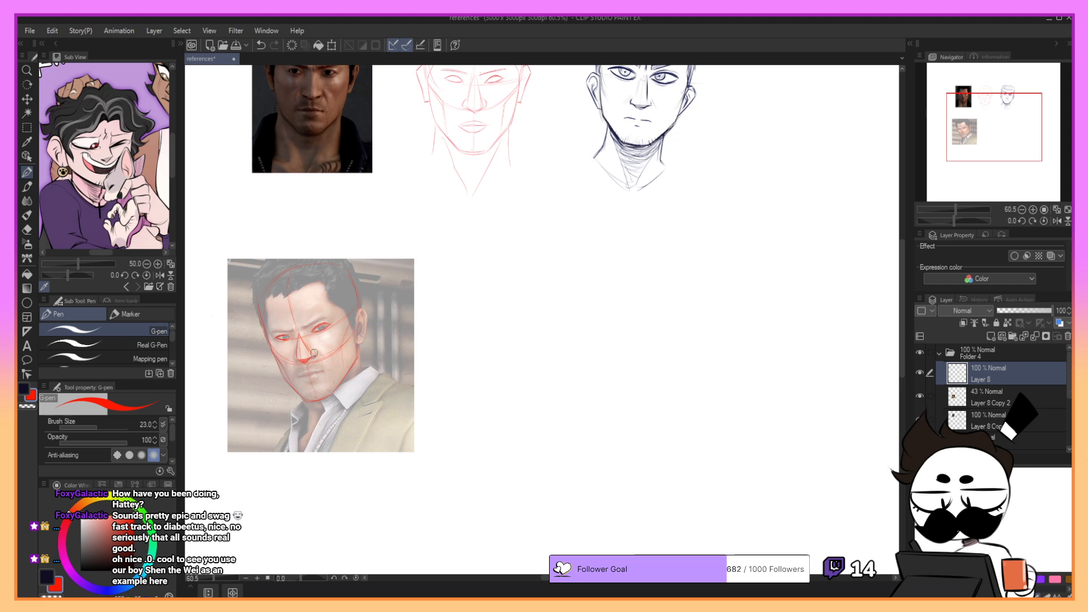
- Sketch the underside of the nose and the mouth line in red, undoing and redrawing strokes that miss
{"action": "key", "text": "ctrl+z"}
{"action": "left_click_drag", "start_coordinate": [315, 349], "coordinate": [299, 361]}
{"action": "key", "text": "ctrl+z"}
{"action": "key", "text": "ctrl+z"}
{"action": "key", "text": "ctrl+z"}
{"action": "key", "text": "ctrl+z"}
{"action": "key", "text": "ctrl+z"}
{"action": "key", "text": "ctrl+z"}
{"action": "key", "text": "ctrl+z"}
{"action": "key", "text": "ctrl+z"}
{"action": "key", "text": "ctrl+z"}
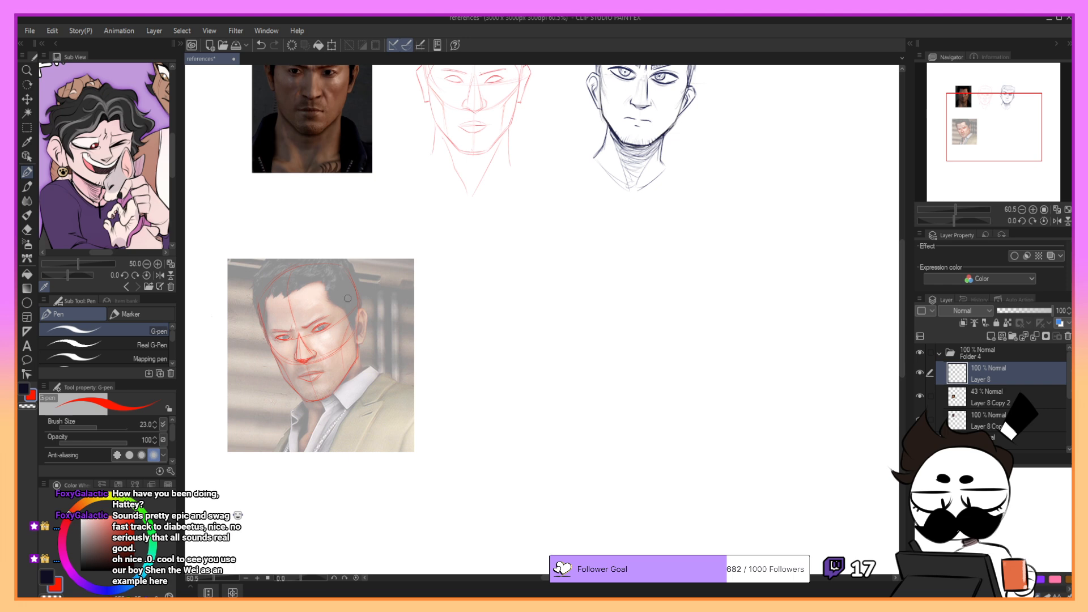
- Sketch the red outline of the visible ear beside the head, redrawing strokes that miss its shape
{"action": "key", "text": "ctrl+z"}
{"action": "mouse_move", "coordinate": [956, 133]}
{"action": "left_mouse_down"}
{"action": "mouse_move", "coordinate": [976, 131]}
{"action": "mouse_move", "coordinate": [955, 132]}
{"action": "left_mouse_up"}
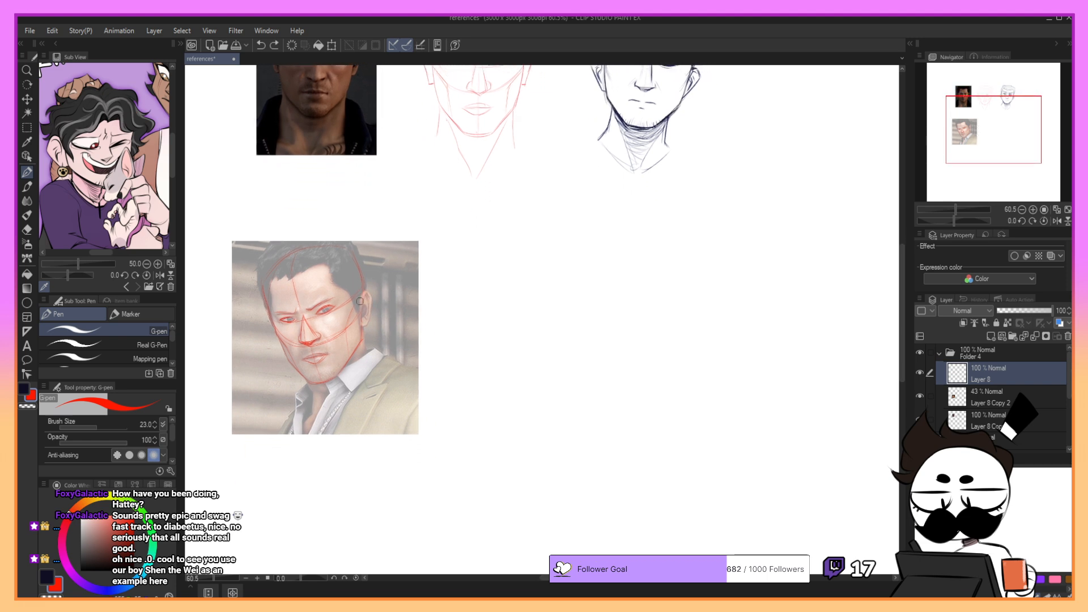
{"action": "mouse_move", "coordinate": [365, 291]}
{"action": "left_mouse_down"}
{"action": "mouse_move", "coordinate": [368, 327]}
{"action": "mouse_move", "coordinate": [356, 298]}
{"action": "mouse_move", "coordinate": [366, 288]}
{"action": "mouse_move", "coordinate": [333, 313]}
{"action": "mouse_move", "coordinate": [364, 293]}
{"action": "left_mouse_up"}
{"action": "key", "text": "ctrl+z"}
- Add small red detail strokes to the eyes, then switch to the Move layer tool
{"action": "key", "text": "ctrl+z"}
{"action": "key", "text": "ctrl+z"}
{"action": "key", "text": "ctrl+z"}
{"action": "key", "text": "ctrl+z"}
{"action": "left_click_drag", "start_coordinate": [325, 307], "coordinate": [329, 309]}
{"action": "left_click_drag", "start_coordinate": [289, 321], "coordinate": [295, 319]}
{"action": "key", "text": "ctrl+z"}
{"action": "left_click", "coordinate": [28, 99]}
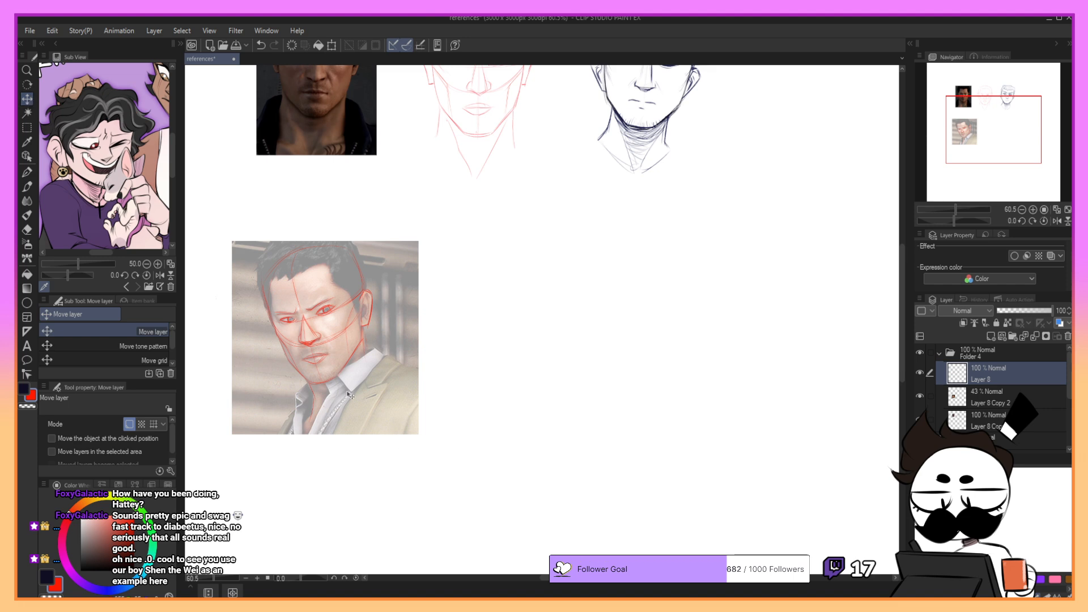
- Select the red construction sketch drawn over the second photo and move it into the empty space beside the photo
{"action": "left_click_drag", "start_coordinate": [361, 395], "coordinate": [374, 392]}
{"action": "key", "text": "ctrl+z"}
{"action": "key", "text": "m"}
{"action": "mouse_move", "coordinate": [227, 207]}
{"action": "left_mouse_down"}
{"action": "mouse_move", "coordinate": [254, 287]}
{"action": "mouse_move", "coordinate": [459, 458]}
{"action": "left_mouse_up"}
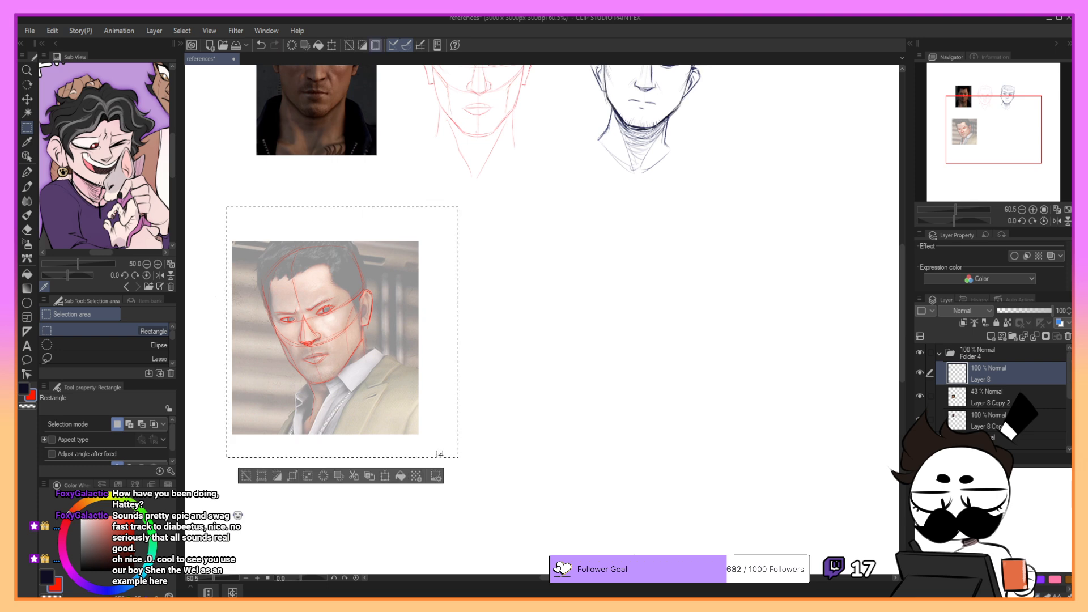
{"action": "left_click", "coordinate": [387, 476]}
{"action": "left_click_drag", "start_coordinate": [377, 411], "coordinate": [553, 398]}
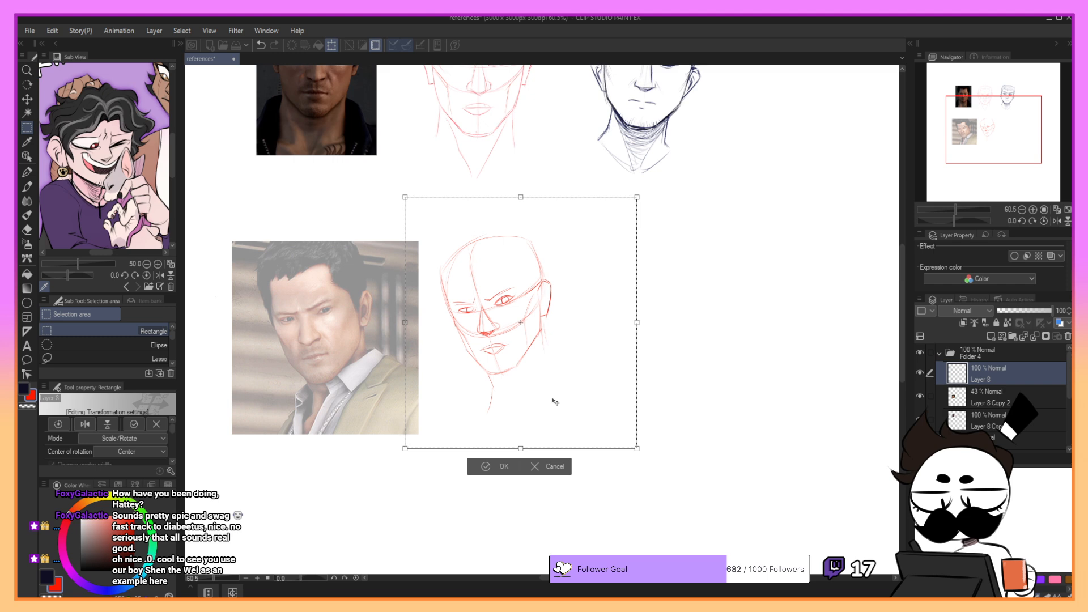
{"action": "left_click", "coordinate": [503, 470]}
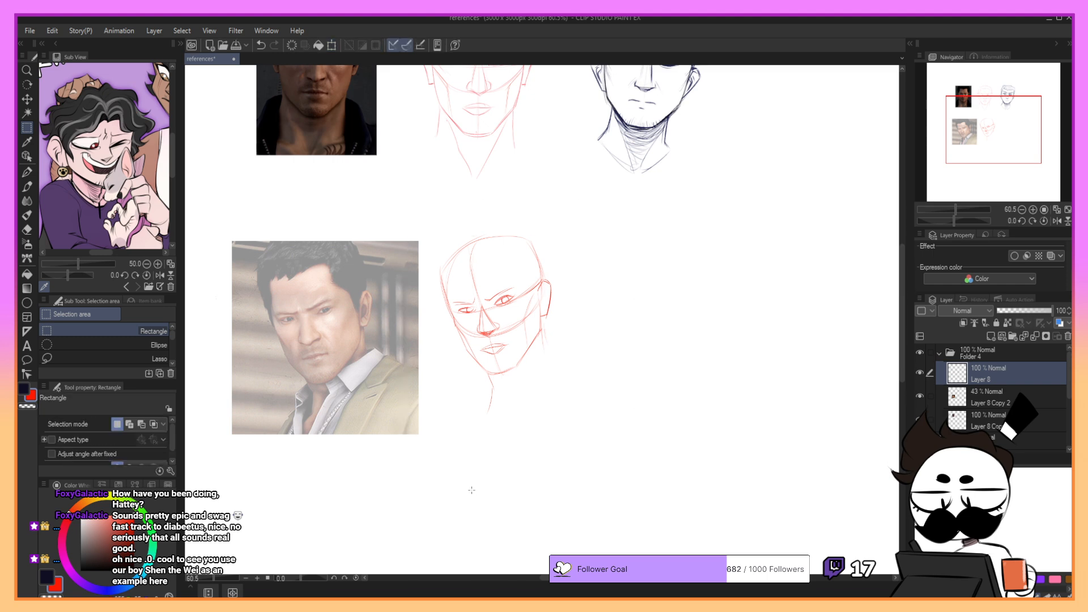
- Select the second reference photo on its 43% opacity layer and scale it down slightly
{"action": "left_click_drag", "start_coordinate": [1007, 151], "coordinate": [1011, 148]}
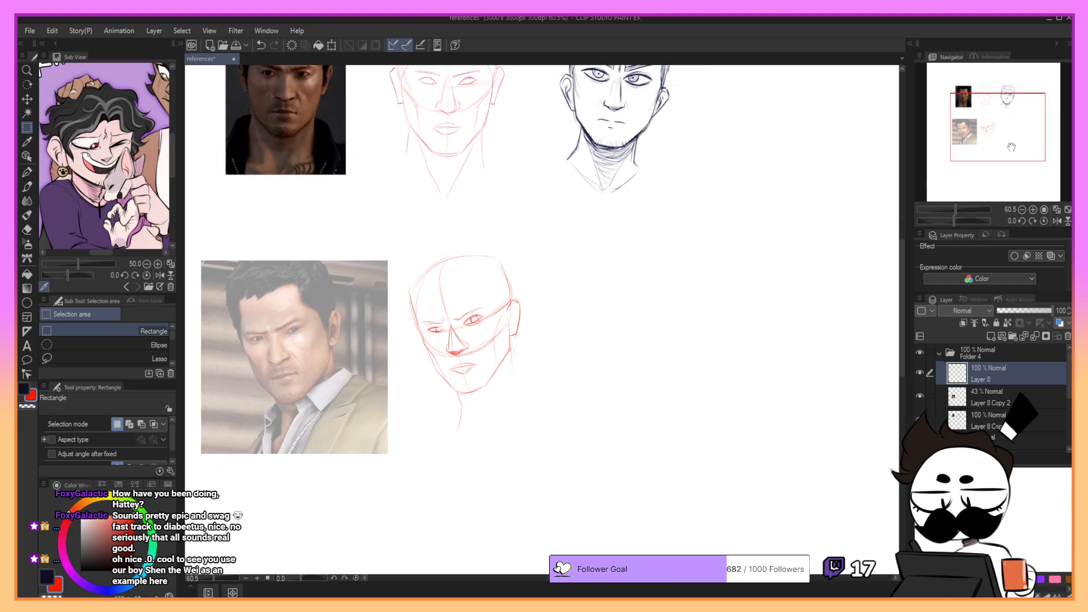
{"action": "left_click", "coordinate": [994, 397]}
{"action": "mouse_move", "coordinate": [196, 239]}
{"action": "left_mouse_down"}
{"action": "mouse_move", "coordinate": [226, 382]}
{"action": "mouse_move", "coordinate": [399, 491]}
{"action": "mouse_move", "coordinate": [354, 407]}
{"action": "left_mouse_up"}
{"action": "key", "text": "ctrl+t"}
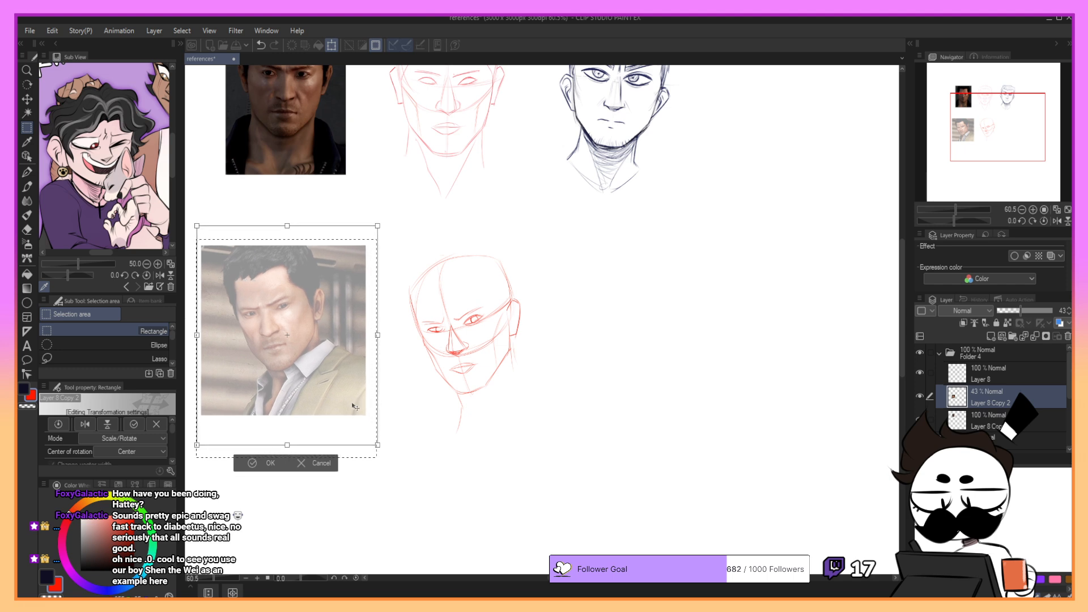
{"action": "left_click", "coordinate": [266, 463]}
- Select the red head sketch on its own layer and move it up and closer to the resized photo
{"action": "left_click_drag", "start_coordinate": [424, 392], "coordinate": [571, 452]}
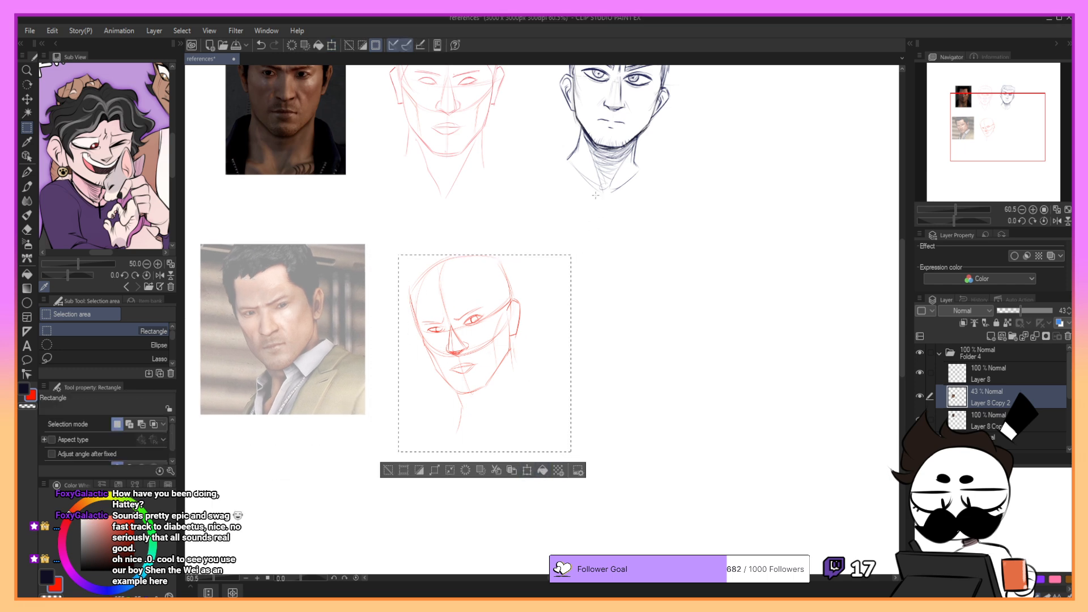
{"action": "left_click", "coordinate": [976, 375]}
{"action": "key", "text": "ctrl+t"}
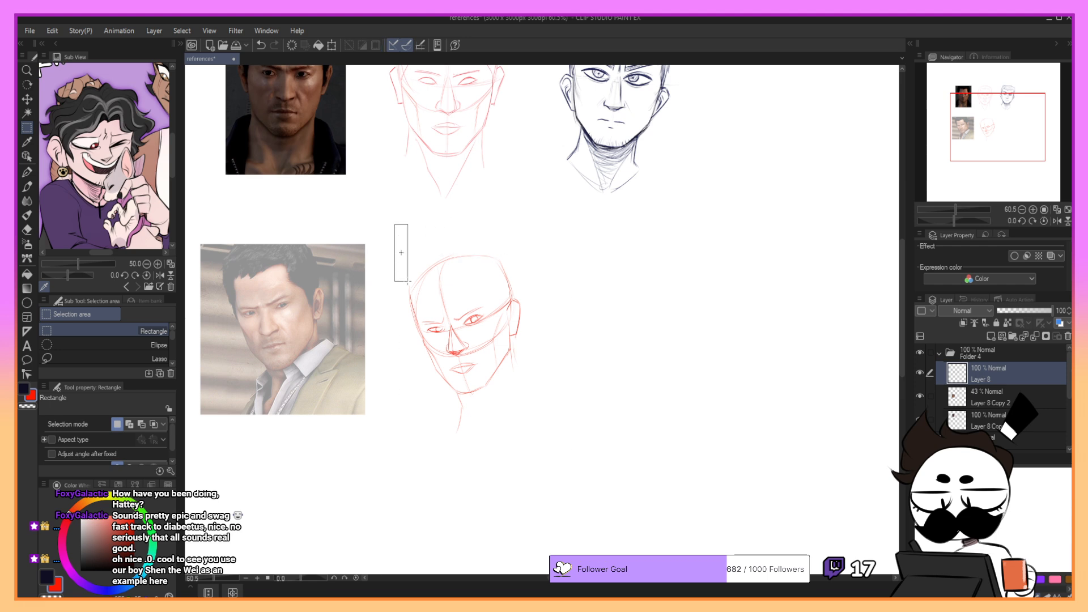
{"action": "left_click_drag", "start_coordinate": [493, 428], "coordinate": [480, 406]}
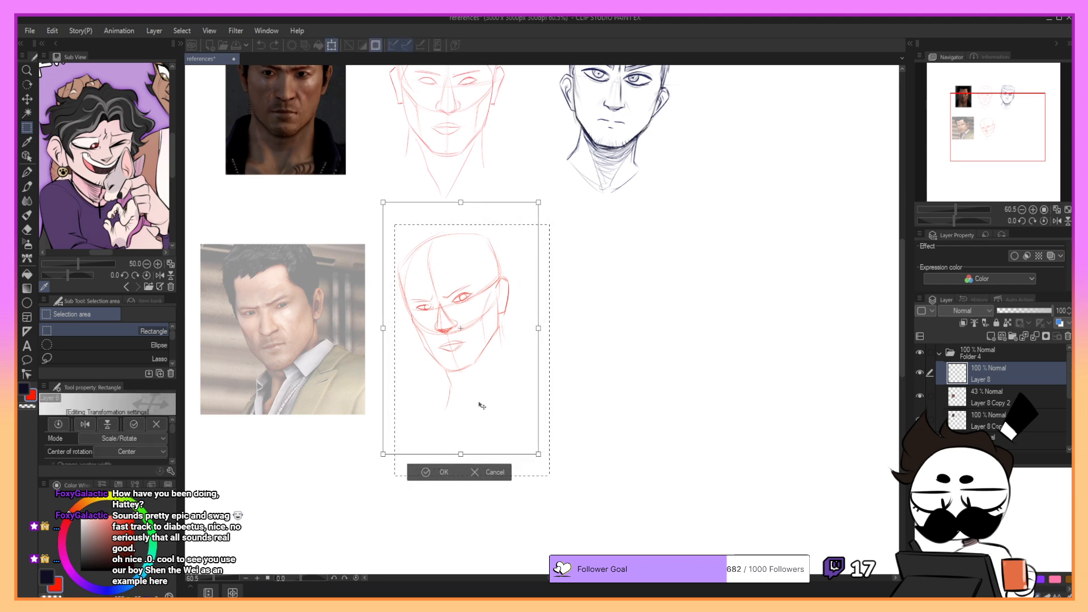
{"action": "left_click", "coordinate": [443, 477]}
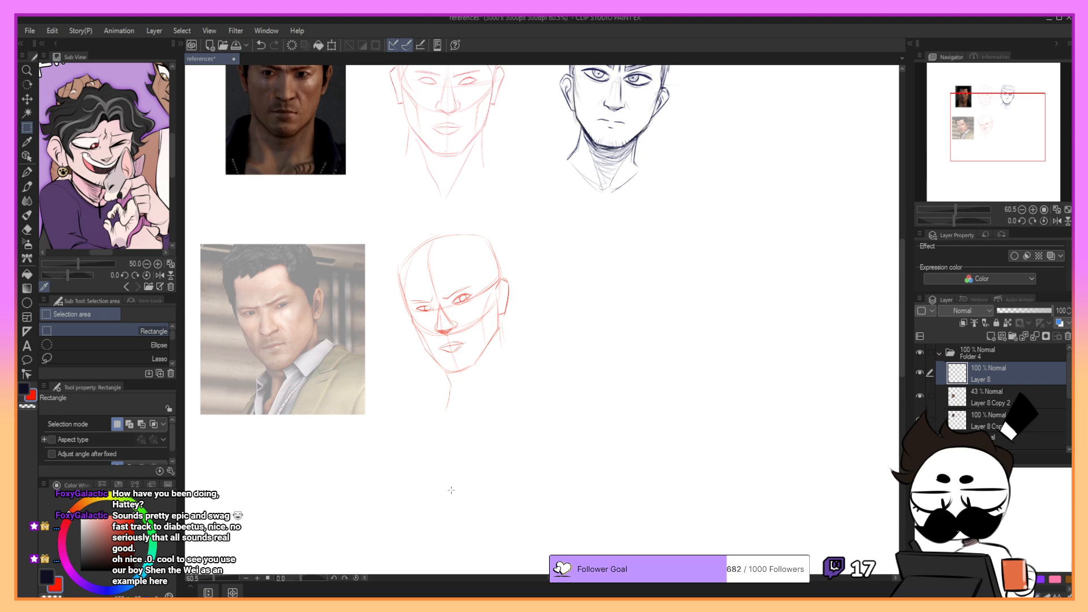
- Create a new layer and sketch the first cranium strokes beside the red head with the dark blue YUNA Croquis Pencil
{"action": "left_click", "coordinate": [991, 337]}
{"action": "key", "text": "p"}
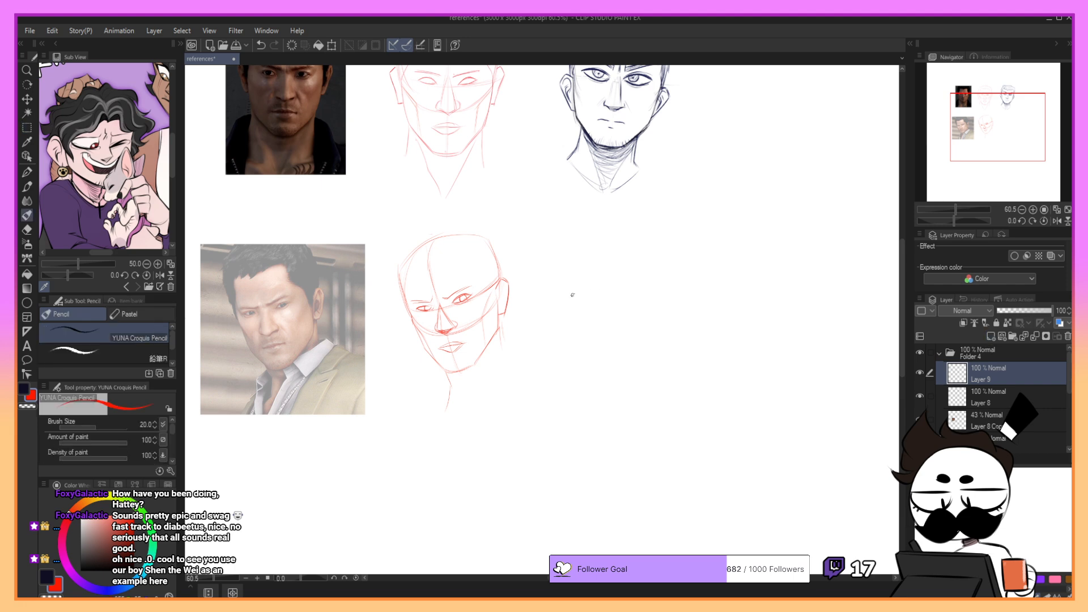
{"action": "key", "text": "x"}
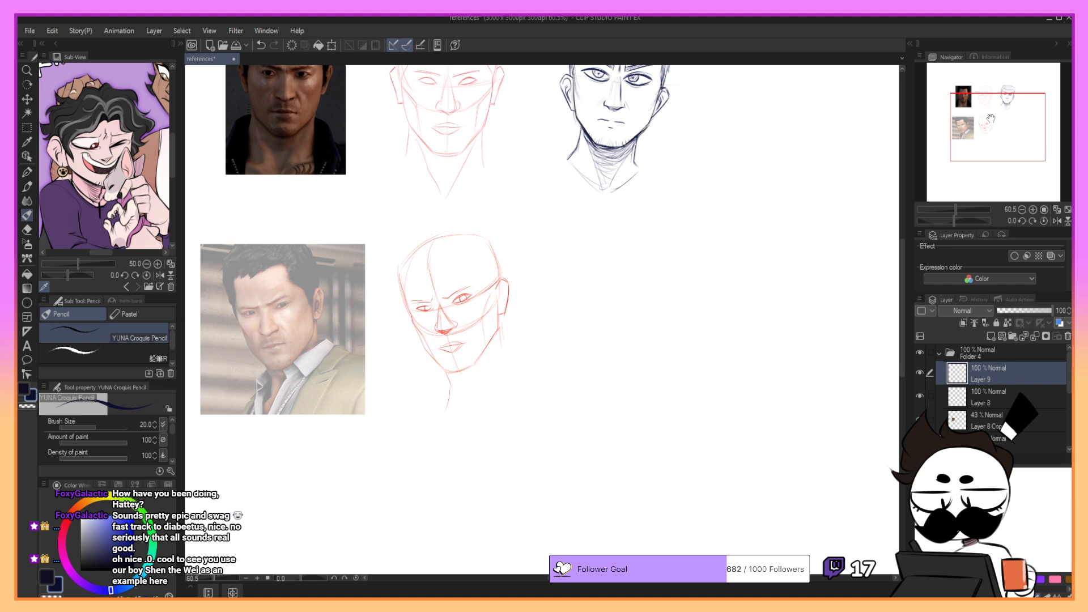
{"action": "left_click_drag", "start_coordinate": [992, 119], "coordinate": [996, 120]}
{"action": "key", "text": "ctrl+z"}
{"action": "left_click_drag", "start_coordinate": [549, 222], "coordinate": [546, 286]}
{"action": "mouse_move", "coordinate": [542, 230]}
{"action": "left_mouse_down"}
{"action": "mouse_move", "coordinate": [582, 210]}
{"action": "mouse_move", "coordinate": [606, 210]}
{"action": "left_mouse_up"}
{"action": "left_click_drag", "start_coordinate": [622, 225], "coordinate": [622, 249]}
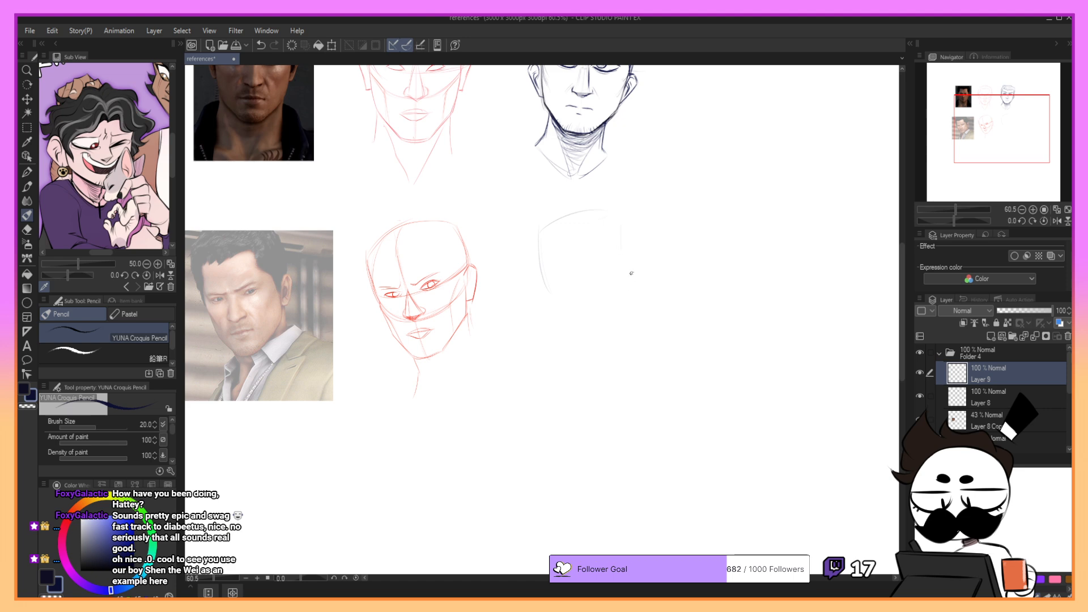
- Sketch the side and lower curves of the new head's rounded cranium, undoing and redrawing inaccurate strokes
{"action": "left_click_drag", "start_coordinate": [544, 229], "coordinate": [629, 245]}
{"action": "mouse_move", "coordinate": [546, 230]}
{"action": "left_mouse_down"}
{"action": "mouse_move", "coordinate": [616, 215]}
{"action": "mouse_move", "coordinate": [635, 276]}
{"action": "left_mouse_up"}
{"action": "key", "text": "ctrl+z"}
{"action": "mouse_move", "coordinate": [549, 226]}
{"action": "left_mouse_down"}
{"action": "mouse_move", "coordinate": [620, 227]}
{"action": "mouse_move", "coordinate": [626, 271]}
{"action": "left_mouse_up"}
{"action": "key", "text": "ctrl+z"}
{"action": "key", "text": "ctrl+z"}
{"action": "left_click_drag", "start_coordinate": [624, 229], "coordinate": [625, 279]}
{"action": "mouse_move", "coordinate": [540, 240]}
{"action": "left_mouse_down"}
{"action": "mouse_move", "coordinate": [556, 298]}
{"action": "mouse_move", "coordinate": [573, 304]}
{"action": "mouse_move", "coordinate": [628, 275]}
{"action": "left_mouse_up"}
{"action": "key", "text": "ctrl+z"}
{"action": "left_click_drag", "start_coordinate": [544, 291], "coordinate": [625, 279]}
- Refine the top and near side of the cranium outline, undoing strokes that miss the shape
{"action": "key", "text": "ctrl+z"}
{"action": "key", "text": "ctrl+z"}
{"action": "left_click_drag", "start_coordinate": [549, 294], "coordinate": [627, 277]}
{"action": "left_click_drag", "start_coordinate": [550, 234], "coordinate": [564, 325]}
{"action": "key", "text": "ctrl+z"}
{"action": "mouse_move", "coordinate": [568, 215]}
{"action": "left_mouse_down"}
{"action": "mouse_move", "coordinate": [568, 226]}
{"action": "mouse_move", "coordinate": [634, 220]}
{"action": "left_mouse_up"}
{"action": "key", "text": "ctrl+z"}
{"action": "key", "text": "ctrl+z"}
{"action": "key", "text": "ctrl+z"}
{"action": "left_click_drag", "start_coordinate": [650, 239], "coordinate": [647, 280]}
{"action": "key", "text": "ctrl+z"}
{"action": "left_click_drag", "start_coordinate": [580, 211], "coordinate": [631, 228]}
{"action": "key", "text": "ctrl+z"}
- Switch to red on the construction sketch's layer and draw the temple line on the red head, redrawing it until it fits
{"action": "left_click", "coordinate": [65, 522]}
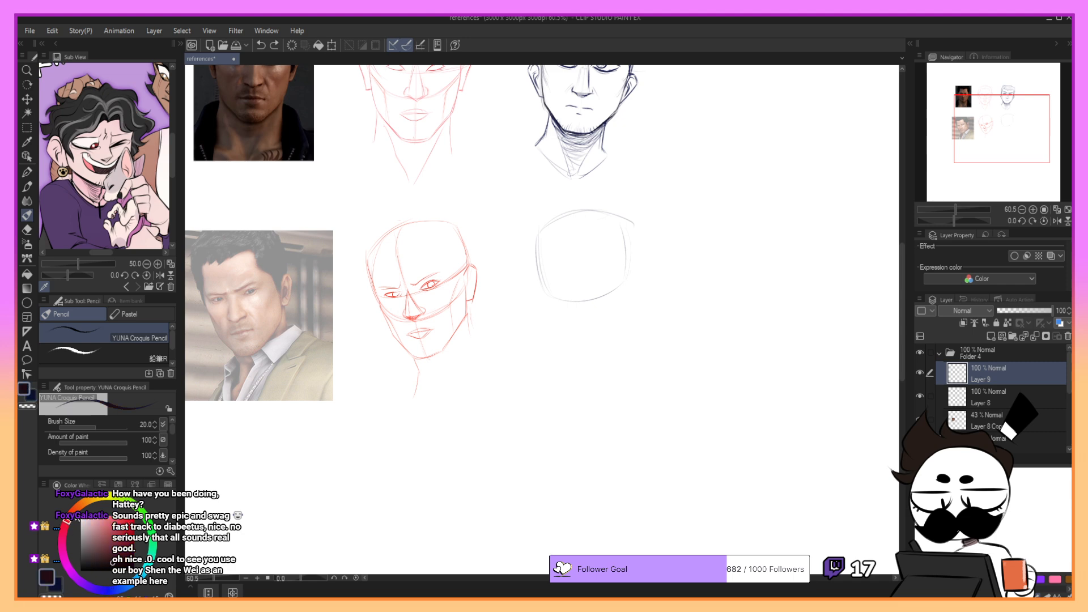
{"action": "left_click", "coordinate": [134, 518]}
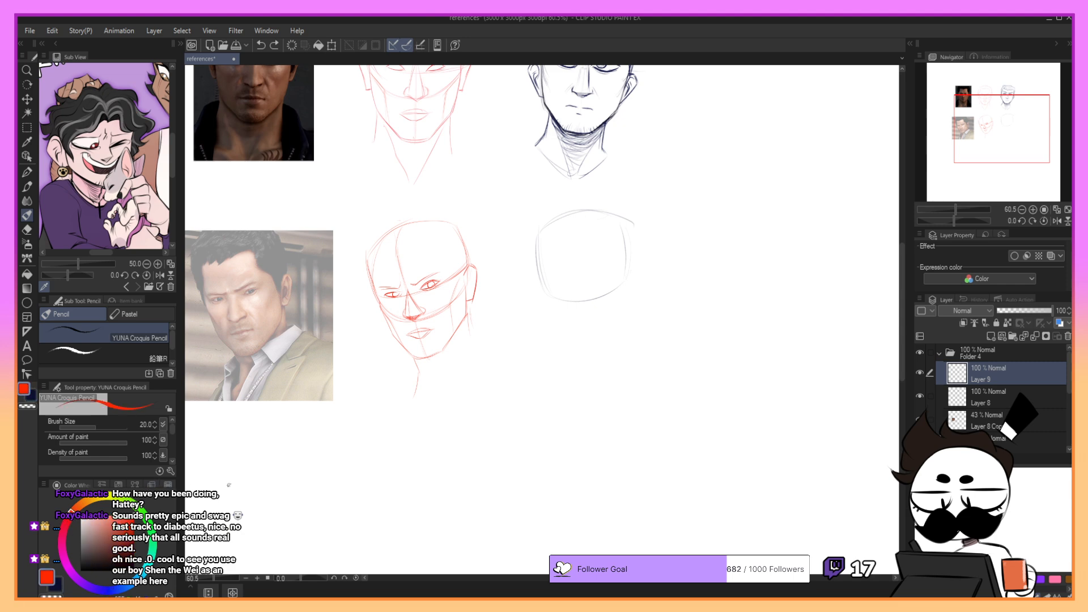
{"action": "key", "text": "p"}
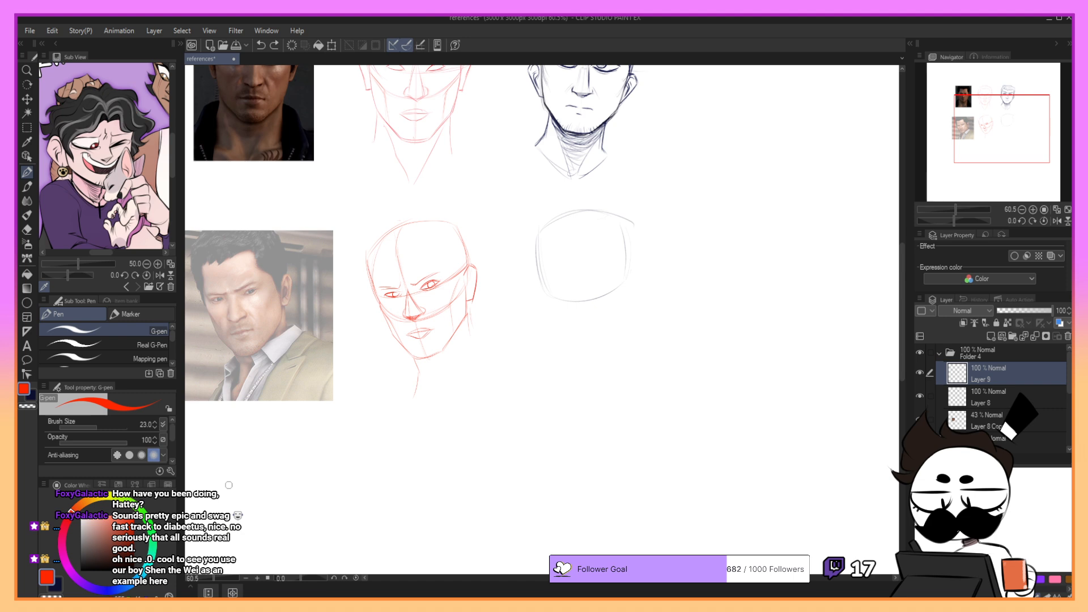
{"action": "left_click", "coordinate": [1004, 403]}
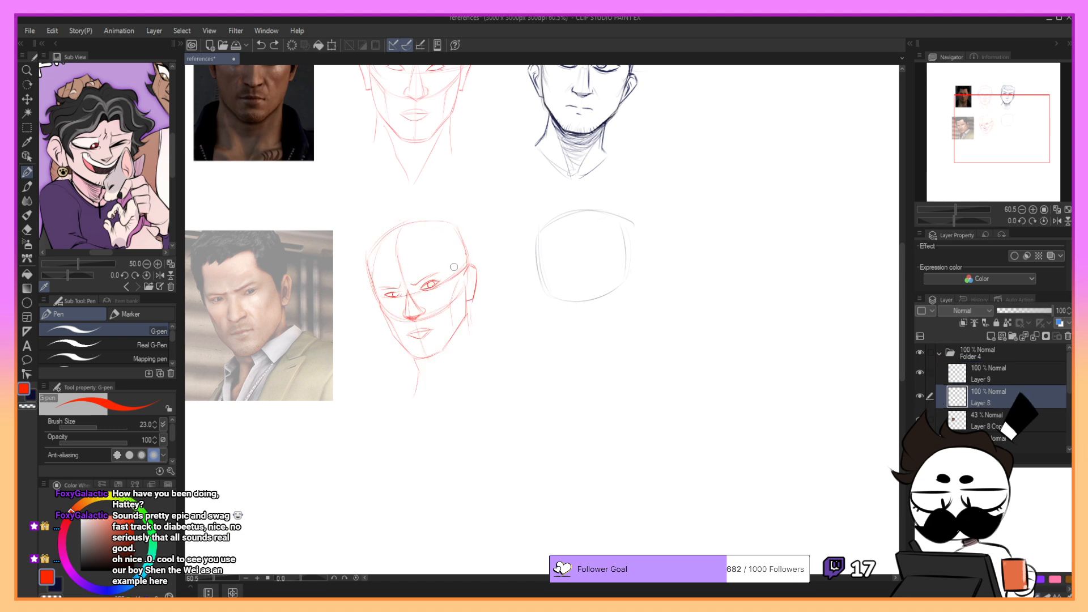
{"action": "left_click_drag", "start_coordinate": [445, 228], "coordinate": [460, 268]}
{"action": "key", "text": "ctrl+z"}
{"action": "key", "text": "ctrl+z"}
{"action": "key", "text": "ctrl+z"}
{"action": "key", "text": "ctrl+z"}
{"action": "left_click_drag", "start_coordinate": [445, 228], "coordinate": [466, 291]}
- Mark the temple edge in red on the second photo and refine the matching side-plane line on the red head
{"action": "key", "text": "ctrl+z"}
{"action": "left_click_drag", "start_coordinate": [447, 233], "coordinate": [460, 270]}
{"action": "key", "text": "ctrl+z"}
{"action": "left_click_drag", "start_coordinate": [449, 226], "coordinate": [462, 293]}
{"action": "key", "text": "ctrl+z"}
{"action": "mouse_move", "coordinate": [451, 235]}
{"action": "left_mouse_down"}
{"action": "mouse_move", "coordinate": [463, 291]}
{"action": "mouse_move", "coordinate": [449, 228]}
{"action": "mouse_move", "coordinate": [464, 305]}
{"action": "left_mouse_up"}
{"action": "left_click_drag", "start_coordinate": [261, 229], "coordinate": [283, 306]}
{"action": "key", "text": "ctrl+z"}
{"action": "left_click_drag", "start_coordinate": [463, 272], "coordinate": [468, 266]}
{"action": "left_click_drag", "start_coordinate": [265, 232], "coordinate": [281, 312]}
{"action": "key", "text": "ctrl+z"}
{"action": "key", "text": "ctrl+y"}
{"action": "key", "text": "ctrl+z"}
{"action": "left_click_drag", "start_coordinate": [460, 228], "coordinate": [469, 258]}
- Return to Layer 9 with the dark blue pencil and sketch the new head's vertical centre line and curved brow guide
{"action": "key", "text": "p"}
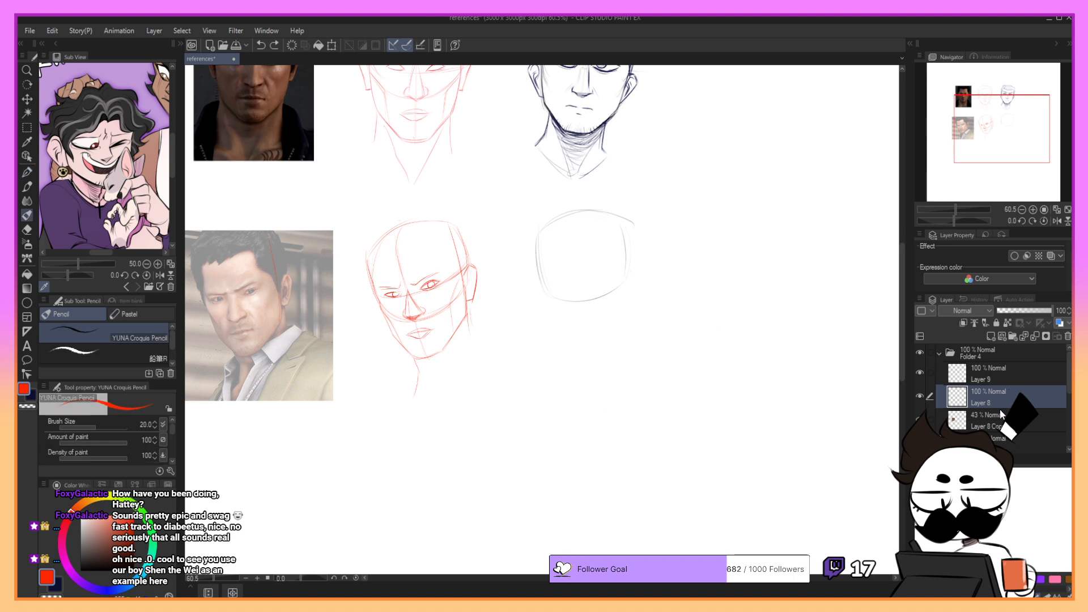
{"action": "left_click", "coordinate": [1000, 378]}
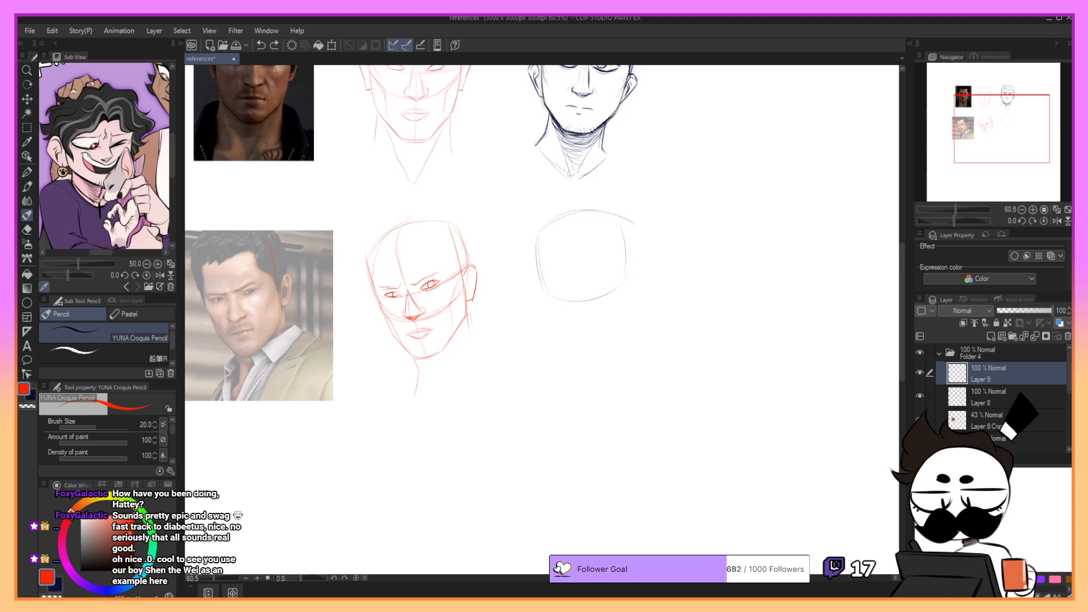
{"action": "left_click", "coordinate": [106, 591]}
{"action": "left_click", "coordinate": [122, 557]}
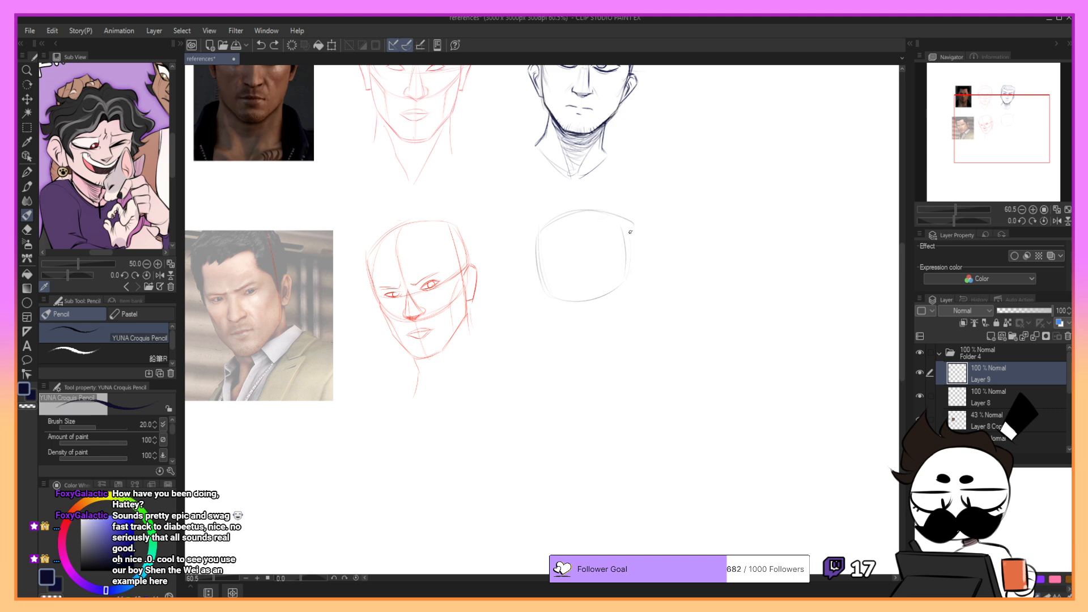
{"action": "left_click_drag", "start_coordinate": [538, 240], "coordinate": [541, 284]}
{"action": "key", "text": "ctrl+z"}
{"action": "left_click_drag", "start_coordinate": [566, 216], "coordinate": [582, 347]}
{"action": "left_click_drag", "start_coordinate": [546, 283], "coordinate": [622, 265]}
{"action": "key", "text": "ctrl+z"}
- Select the new head sketch and rotate it slightly
{"action": "left_click", "coordinate": [26, 127]}
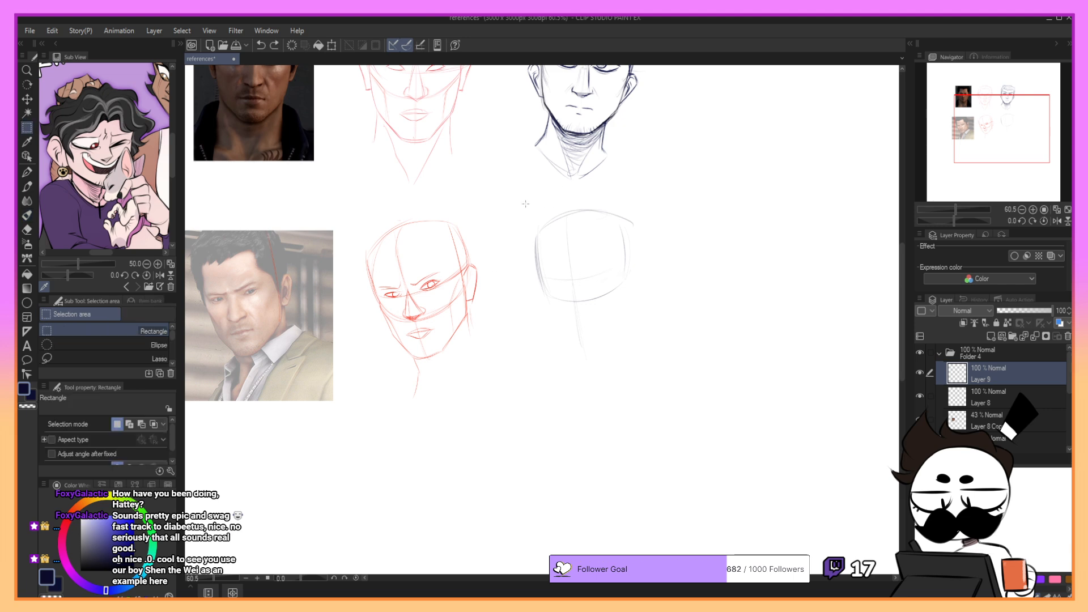
{"action": "left_click_drag", "start_coordinate": [515, 196], "coordinate": [700, 385]}
{"action": "left_click", "coordinate": [652, 405]}
{"action": "left_click_drag", "start_coordinate": [747, 312], "coordinate": [743, 300]}
{"action": "left_click", "coordinate": [574, 409]}
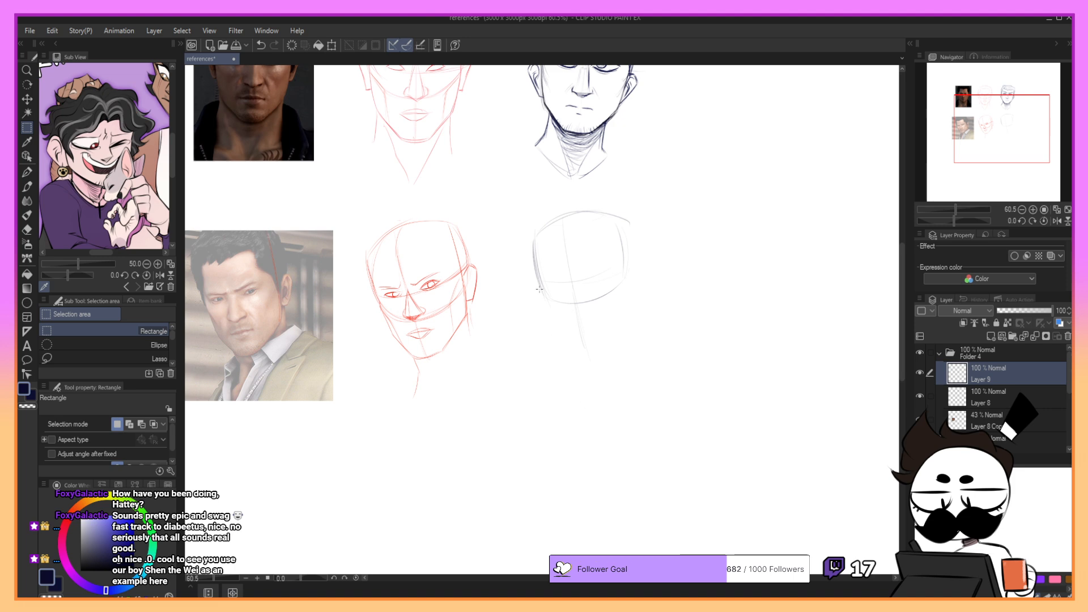
- Sketch the far cheek and jaw edge running down from the cranium, undoing and redrawing strokes that miss
{"action": "key", "text": "p"}
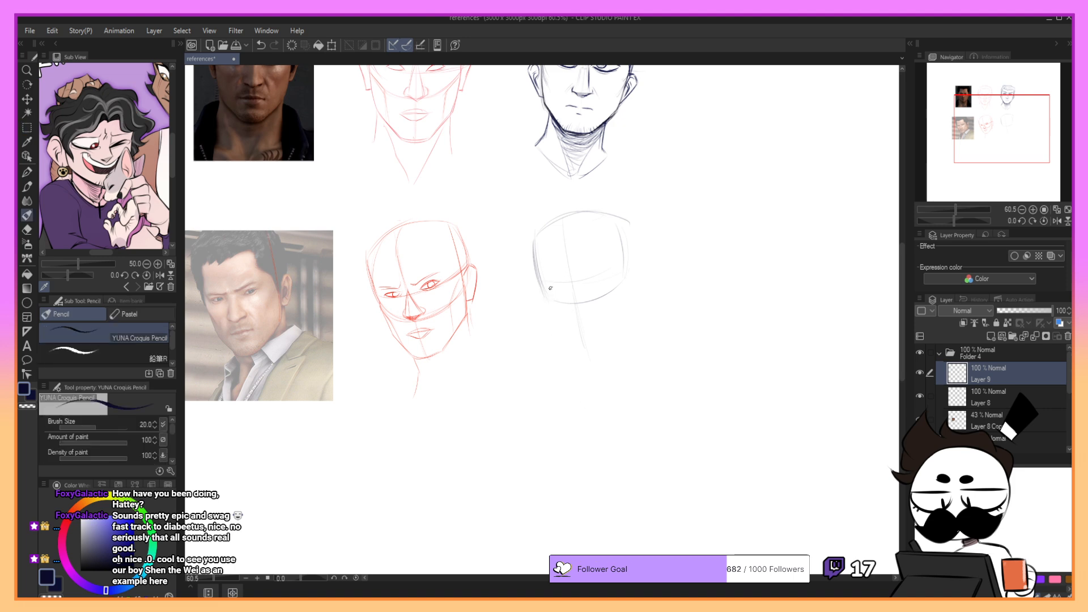
{"action": "key", "text": "ctrl+z"}
{"action": "left_click_drag", "start_coordinate": [541, 282], "coordinate": [559, 336]}
{"action": "key", "text": "ctrl+z"}
{"action": "key", "text": "ctrl+z"}
{"action": "key", "text": "ctrl+z"}
{"action": "left_click_drag", "start_coordinate": [539, 284], "coordinate": [575, 353]}
{"action": "key", "text": "ctrl+z"}
- Sketch the near side of the face down from the temple, undoing and redrawing the cheek line
{"action": "key", "text": "ctrl+z"}
{"action": "key", "text": "ctrl+z"}
{"action": "key", "text": "ctrl+z"}
- Sketch the chin and join it to both jaw edges, undoing and redrawing inaccurate strokes
{"action": "key", "text": "ctrl+z"}
{"action": "key", "text": "ctrl+z"}
{"action": "key", "text": "ctrl+z"}
{"action": "key", "text": "ctrl+z"}
{"action": "key", "text": "ctrl+z"}
{"action": "left_click_drag", "start_coordinate": [539, 284], "coordinate": [542, 297]}
{"action": "key", "text": "ctrl+z"}
- Sketch the outer side plane of the skull, extend the brow guide across it and add the ear outline
{"action": "key", "text": "ctrl+z"}
{"action": "key", "text": "ctrl+z"}
{"action": "mouse_move", "coordinate": [540, 280]}
{"action": "left_mouse_down"}
{"action": "mouse_move", "coordinate": [575, 350]}
{"action": "mouse_move", "coordinate": [559, 332]}
{"action": "left_mouse_up"}
{"action": "key", "text": "ctrl+z"}
{"action": "key", "text": "ctrl+z"}
{"action": "left_click_drag", "start_coordinate": [623, 240], "coordinate": [629, 306]}
{"action": "key", "text": "ctrl+z"}
{"action": "key", "text": "ctrl+z"}
{"action": "left_click_drag", "start_coordinate": [624, 246], "coordinate": [630, 300]}
{"action": "key", "text": "ctrl+z"}
{"action": "key", "text": "ctrl+z"}
{"action": "left_click_drag", "start_coordinate": [624, 260], "coordinate": [627, 306]}
{"action": "key", "text": "ctrl+z"}
{"action": "key", "text": "ctrl+z"}
{"action": "mouse_move", "coordinate": [602, 346]}
{"action": "left_mouse_down"}
{"action": "mouse_move", "coordinate": [624, 324]}
{"action": "mouse_move", "coordinate": [593, 351]}
{"action": "left_mouse_up"}
{"action": "key", "text": "ctrl+z"}
{"action": "key", "text": "ctrl+z"}
{"action": "key", "text": "ctrl+z"}
{"action": "key", "text": "ctrl+z"}
{"action": "key", "text": "ctrl+z"}
{"action": "key", "text": "ctrl+z"}
{"action": "key", "text": "ctrl+z"}
{"action": "left_click_drag", "start_coordinate": [545, 301], "coordinate": [578, 353]}
{"action": "key", "text": "ctrl+z"}
{"action": "key", "text": "ctrl+z"}
{"action": "left_click_drag", "start_coordinate": [544, 302], "coordinate": [583, 350]}
{"action": "mouse_move", "coordinate": [633, 224]}
{"action": "left_mouse_down"}
{"action": "mouse_move", "coordinate": [650, 282]}
{"action": "mouse_move", "coordinate": [584, 283]}
{"action": "mouse_move", "coordinate": [622, 267]}
{"action": "left_mouse_up"}
{"action": "key", "text": "ctrl+z"}
{"action": "key", "text": "ctrl+z"}
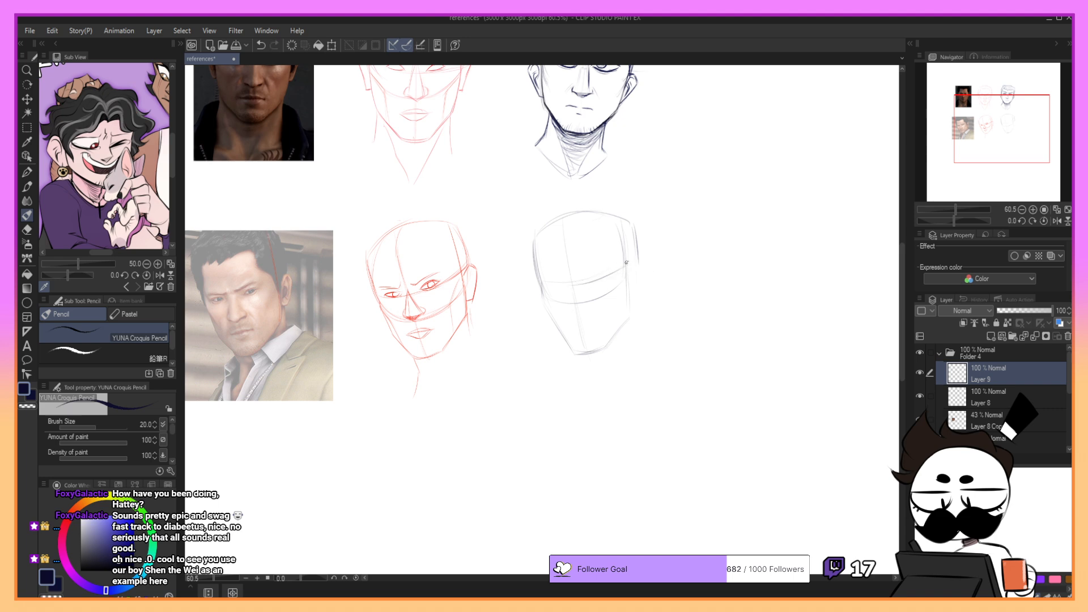
{"action": "key", "text": "ctrl+z"}
{"action": "mouse_move", "coordinate": [561, 284]}
{"action": "left_mouse_down"}
{"action": "mouse_move", "coordinate": [645, 254]}
{"action": "mouse_move", "coordinate": [639, 336]}
{"action": "left_mouse_up"}
{"action": "key", "text": "ctrl+z"}
{"action": "key", "text": "ctrl+z"}
- Sketch the neck line below the chin and darken the far edge of the cranium
{"action": "left_click_drag", "start_coordinate": [591, 352], "coordinate": [598, 374]}
- Lightly sketch the nose-base guide and the centre line on the lower face, undoing inaccurate strokes
{"action": "key", "text": "ctrl+z"}
{"action": "left_click_drag", "start_coordinate": [534, 253], "coordinate": [559, 217]}
{"action": "key", "text": "ctrl+z"}
{"action": "left_click_drag", "start_coordinate": [552, 301], "coordinate": [585, 307]}
{"action": "key", "text": "ctrl+z"}
{"action": "key", "text": "ctrl+z"}
{"action": "mouse_move", "coordinate": [594, 258]}
{"action": "left_mouse_down"}
{"action": "mouse_move", "coordinate": [567, 304]}
{"action": "mouse_move", "coordinate": [608, 284]}
{"action": "mouse_move", "coordinate": [581, 297]}
{"action": "mouse_move", "coordinate": [544, 283]}
{"action": "mouse_move", "coordinate": [583, 308]}
{"action": "mouse_move", "coordinate": [590, 290]}
{"action": "mouse_move", "coordinate": [613, 290]}
{"action": "mouse_move", "coordinate": [587, 311]}
{"action": "left_mouse_up"}
{"action": "key", "text": "ctrl+z"}
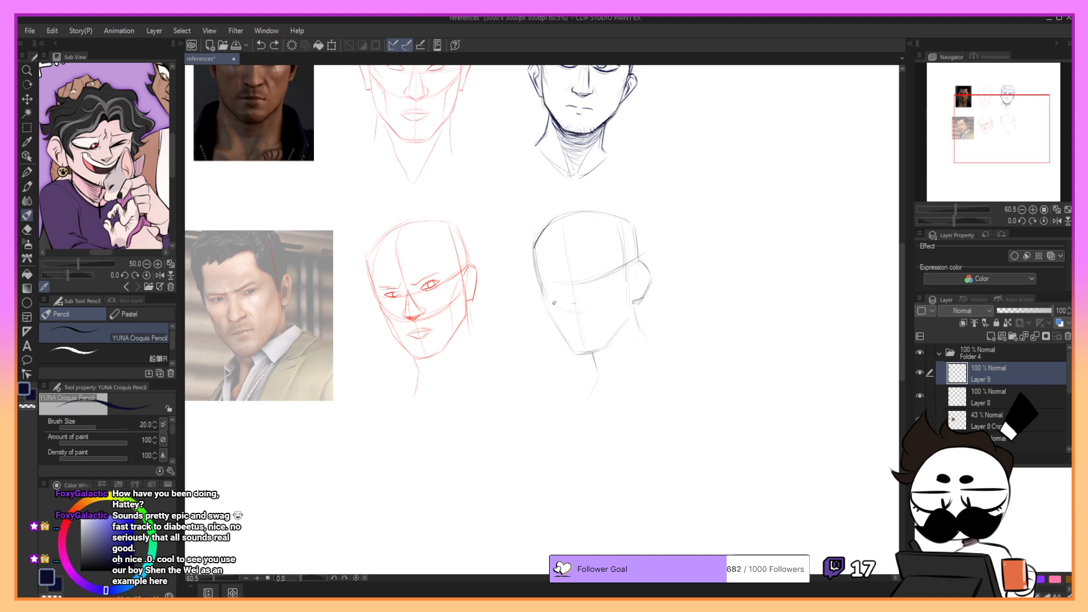
- Mark the nose base with a short dark stroke on the centre line, undoing trial strokes around the ear and nose
{"action": "left_click_drag", "start_coordinate": [637, 252], "coordinate": [628, 286]}
{"action": "key", "text": "ctrl+z"}
{"action": "left_click_drag", "start_coordinate": [635, 273], "coordinate": [603, 301]}
{"action": "key", "text": "ctrl+z"}
{"action": "left_click_drag", "start_coordinate": [574, 304], "coordinate": [574, 312]}
{"action": "key", "text": "ctrl+z"}
{"action": "key", "text": "ctrl+z"}
{"action": "left_click_drag", "start_coordinate": [572, 309], "coordinate": [580, 309]}
- Darken the far contour of the head from the temple to the eye level, undoing and redrawing strokes
{"action": "left_click_drag", "start_coordinate": [535, 248], "coordinate": [540, 281]}
{"action": "key", "text": "ctrl+z"}
{"action": "key", "text": "ctrl+z"}
{"action": "left_click_drag", "start_coordinate": [536, 253], "coordinate": [543, 290]}
{"action": "key", "text": "ctrl+z"}
{"action": "left_click_drag", "start_coordinate": [534, 247], "coordinate": [542, 288]}
{"action": "key", "text": "ctrl+z"}
- Darken the far cheek contour from the cheekbone toward the mouth level, undoing and redrawing strokes
{"action": "key", "text": "ctrl+z"}
{"action": "left_click_drag", "start_coordinate": [540, 279], "coordinate": [544, 304]}
{"action": "key", "text": "ctrl+z"}
- Darken the chin contour between the two jaw edges, undoing and redrawing inaccurate strokes
{"action": "key", "text": "ctrl+z"}
{"action": "key", "text": "ctrl+z"}
{"action": "key", "text": "ctrl+z"}
{"action": "key", "text": "ctrl+z"}
{"action": "key", "text": "ctrl+z"}
{"action": "mouse_move", "coordinate": [544, 303]}
{"action": "left_mouse_down"}
{"action": "mouse_move", "coordinate": [558, 335]}
{"action": "mouse_move", "coordinate": [549, 313]}
{"action": "mouse_move", "coordinate": [554, 322]}
{"action": "left_mouse_up"}
{"action": "key", "text": "ctrl+z"}
{"action": "key", "text": "ctrl+z"}
{"action": "key", "text": "ctrl+z"}
{"action": "key", "text": "ctrl+z"}
{"action": "mouse_move", "coordinate": [558, 329]}
{"action": "left_mouse_down"}
{"action": "mouse_move", "coordinate": [573, 354]}
{"action": "mouse_move", "coordinate": [566, 344]}
{"action": "mouse_move", "coordinate": [600, 349]}
{"action": "mouse_move", "coordinate": [564, 337]}
{"action": "mouse_move", "coordinate": [573, 354]}
{"action": "mouse_move", "coordinate": [606, 344]}
{"action": "left_mouse_up"}
{"action": "key", "text": "ctrl+z"}
{"action": "key", "text": "ctrl+z"}
{"action": "key", "text": "ctrl+z"}
{"action": "key", "text": "ctrl+z"}
{"action": "key", "text": "ctrl+z"}
{"action": "key", "text": "ctrl+z"}
{"action": "key", "text": "ctrl+z"}
{"action": "key", "text": "ctrl+z"}
{"action": "key", "text": "ctrl+z"}
{"action": "key", "text": "ctrl+z"}
{"action": "key", "text": "ctrl+z"}
{"action": "key", "text": "ctrl+z"}
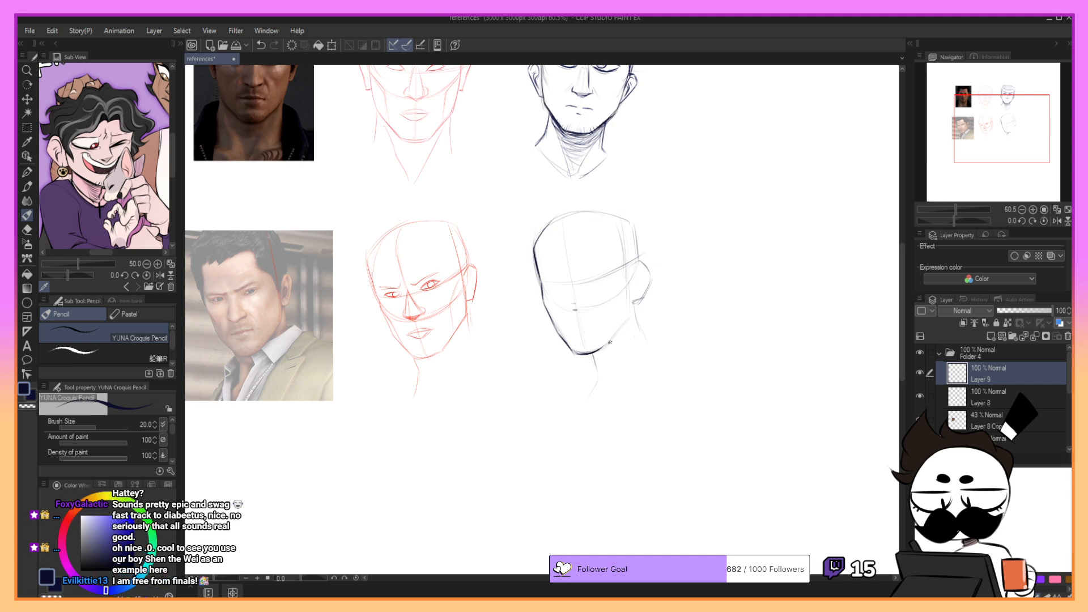
- Darken the near jaw line between the chin and the ear, undoing and redrawing it until it fits
{"action": "left_click_drag", "start_coordinate": [604, 347], "coordinate": [629, 319]}
{"action": "key", "text": "ctrl+z"}
{"action": "key", "text": "ctrl+z"}
{"action": "key", "text": "ctrl+z"}
{"action": "key", "text": "ctrl+z"}
{"action": "mouse_move", "coordinate": [600, 347]}
{"action": "left_mouse_down"}
{"action": "mouse_move", "coordinate": [628, 305]}
{"action": "mouse_move", "coordinate": [633, 325]}
{"action": "mouse_move", "coordinate": [629, 306]}
{"action": "left_mouse_up"}
- Reinforce the far cheekbone and cheek contour with heavier strokes, undoing the inaccurate ones
{"action": "key", "text": "ctrl+z"}
{"action": "key", "text": "ctrl+z"}
- Darken the near edge of the face in front of the ear down to the jaw corner, undoing and redrawing strokes
{"action": "key", "text": "ctrl+z"}
{"action": "key", "text": "ctrl+z"}
{"action": "key", "text": "ctrl+z"}
{"action": "key", "text": "ctrl+z"}
{"action": "mouse_move", "coordinate": [629, 299]}
{"action": "left_mouse_down"}
{"action": "mouse_move", "coordinate": [634, 328]}
{"action": "mouse_move", "coordinate": [629, 321]}
{"action": "mouse_move", "coordinate": [601, 350]}
{"action": "left_mouse_up"}
{"action": "key", "text": "ctrl+z"}
{"action": "key", "text": "ctrl+z"}
{"action": "key", "text": "ctrl+z"}
{"action": "key", "text": "ctrl+z"}
{"action": "key", "text": "ctrl+z"}
{"action": "left_click_drag", "start_coordinate": [542, 300], "coordinate": [551, 315]}
{"action": "key", "text": "ctrl+z"}
{"action": "left_click_drag", "start_coordinate": [538, 264], "coordinate": [551, 314]}
{"action": "key", "text": "ctrl+z"}
{"action": "key", "text": "ctrl+z"}
{"action": "key", "text": "ctrl+z"}
{"action": "key", "text": "ctrl+z"}
{"action": "key", "text": "ctrl+z"}
{"action": "key", "text": "ctrl+z"}
{"action": "key", "text": "ctrl+z"}
{"action": "mouse_move", "coordinate": [628, 265]}
{"action": "left_mouse_down"}
{"action": "mouse_move", "coordinate": [627, 299]}
{"action": "mouse_move", "coordinate": [629, 286]}
{"action": "left_mouse_up"}
{"action": "key", "text": "ctrl+z"}
{"action": "key", "text": "ctrl+z"}
{"action": "key", "text": "ctrl+z"}
{"action": "left_click_drag", "start_coordinate": [628, 269], "coordinate": [621, 297]}
{"action": "key", "text": "ctrl+z"}
{"action": "key", "text": "ctrl+z"}
{"action": "key", "text": "ctrl+z"}
{"action": "key", "text": "ctrl+z"}
{"action": "key", "text": "ctrl+z"}
{"action": "left_click_drag", "start_coordinate": [628, 269], "coordinate": [628, 286]}
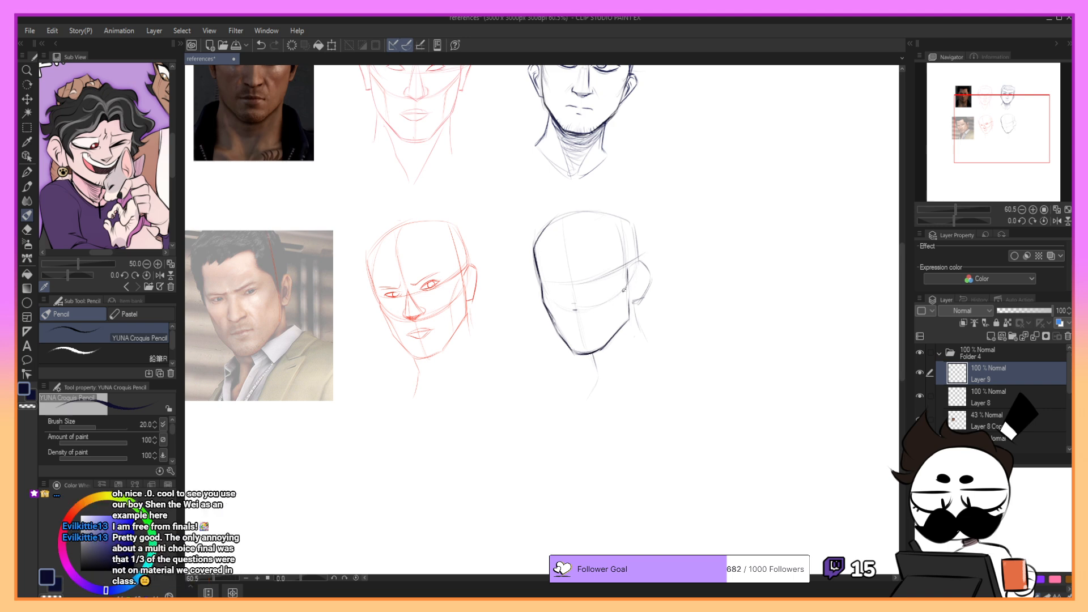
{"action": "key", "text": "ctrl+z"}
{"action": "left_click", "coordinate": [620, 304]}
- Refine the far jaw contour from the lower cheek to the chin with additional strokes
{"action": "mouse_move", "coordinate": [549, 311]}
{"action": "left_mouse_down"}
{"action": "mouse_move", "coordinate": [554, 338]}
{"action": "mouse_move", "coordinate": [551, 320]}
{"action": "left_mouse_up"}
{"action": "key", "text": "ctrl+z"}
- Draw the dark outer outline of the ear from the end of the brow guide down to the lobe
{"action": "key", "text": "ctrl+z"}
{"action": "key", "text": "bracketleft"}
{"action": "key", "text": "bracketleft"}
{"action": "key", "text": "bracketleft"}
{"action": "key", "text": "bracketleft"}
{"action": "key", "text": "bracketleft"}
{"action": "left_click_drag", "start_coordinate": [544, 303], "coordinate": [564, 345]}
{"action": "left_click_drag", "start_coordinate": [549, 315], "coordinate": [559, 334]}
{"action": "left_click_drag", "start_coordinate": [629, 267], "coordinate": [640, 259]}
{"action": "mouse_move", "coordinate": [640, 260]}
{"action": "left_mouse_down"}
{"action": "mouse_move", "coordinate": [654, 275]}
{"action": "mouse_move", "coordinate": [633, 302]}
{"action": "mouse_move", "coordinate": [644, 301]}
{"action": "left_mouse_up"}
{"action": "key", "text": "ctrl+z"}
{"action": "key", "text": "ctrl+z"}
{"action": "key", "text": "ctrl+z"}
{"action": "key", "text": "ctrl+z"}
- Draw the inner fold lines of the ear, undoing and redrawing inaccurate strokes
{"action": "mouse_move", "coordinate": [634, 267]}
{"action": "left_mouse_down"}
{"action": "mouse_move", "coordinate": [648, 271]}
{"action": "mouse_move", "coordinate": [634, 277]}
{"action": "mouse_move", "coordinate": [640, 295]}
{"action": "left_mouse_up"}
{"action": "key", "text": "ctrl+z"}
{"action": "key", "text": "ctrl+z"}
{"action": "key", "text": "ctrl+z"}
{"action": "key", "text": "ctrl+z"}
{"action": "key", "text": "ctrl+z"}
{"action": "key", "text": "ctrl+z"}
{"action": "key", "text": "ctrl+z"}
{"action": "key", "text": "ctrl+z"}
{"action": "key", "text": "ctrl+z"}
{"action": "key", "text": "ctrl+z"}
{"action": "mouse_move", "coordinate": [633, 280]}
{"action": "left_mouse_down"}
{"action": "mouse_move", "coordinate": [641, 293]}
{"action": "mouse_move", "coordinate": [639, 278]}
{"action": "left_mouse_up"}
{"action": "key", "text": "ctrl+z"}
{"action": "key", "text": "ctrl+z"}
{"action": "key", "text": "ctrl+z"}
{"action": "key", "text": "ctrl+z"}
{"action": "key", "text": "ctrl+z"}
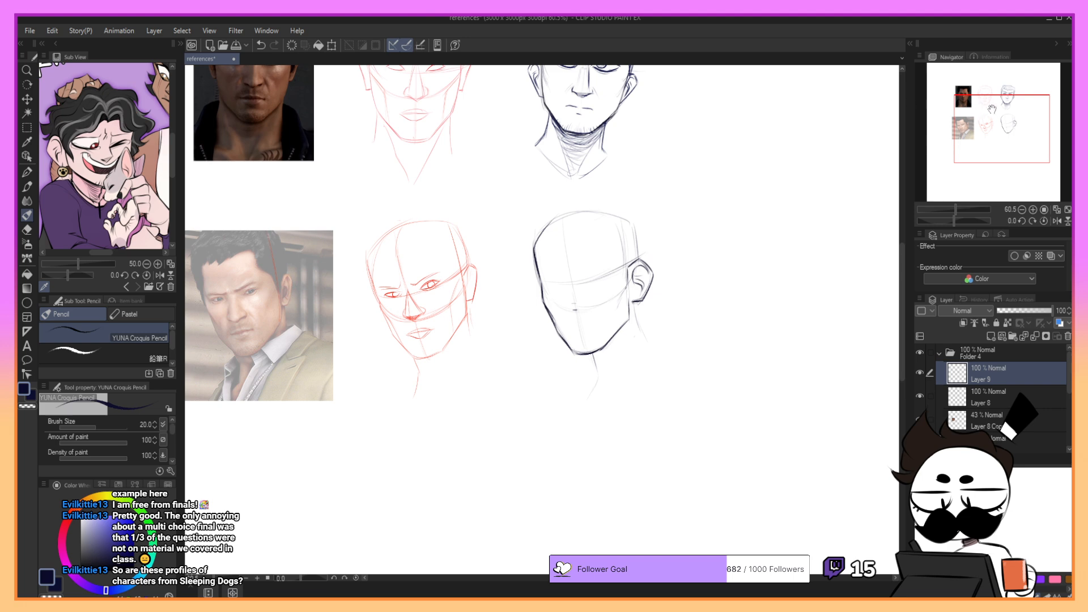
- Draw the far eye's lid lines below the brow guide, undoing and redrawing strokes
{"action": "left_click_drag", "start_coordinate": [998, 114], "coordinate": [975, 116]}
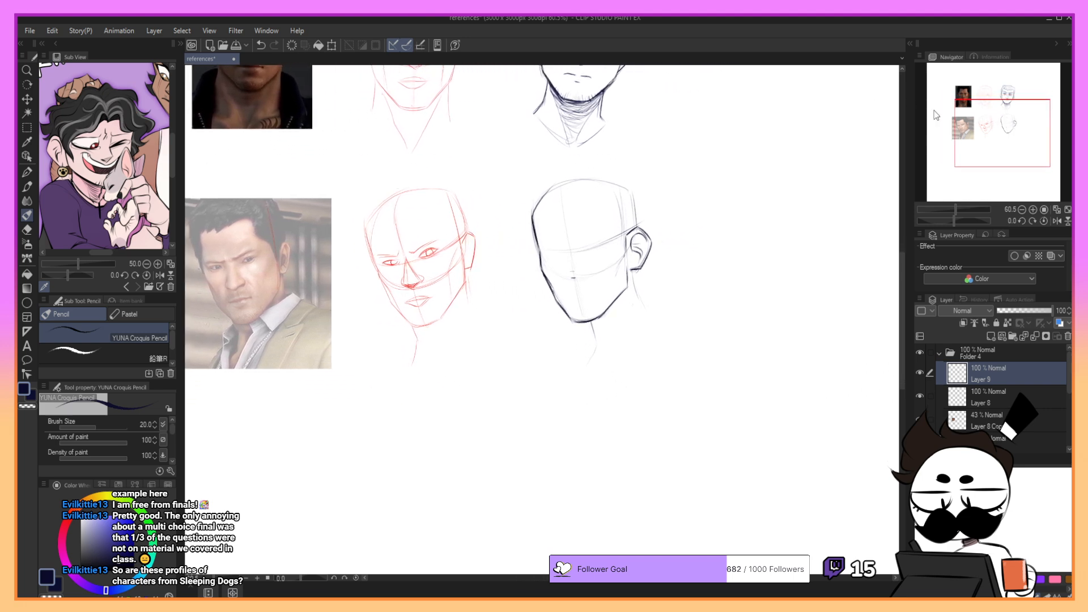
{"action": "key", "text": "ctrl+z"}
{"action": "left_click_drag", "start_coordinate": [543, 245], "coordinate": [568, 253]}
{"action": "key", "text": "ctrl+z"}
- Draw the near eye's slanted upper and lower lids, undoing and redrawing them until the shape fits
{"action": "key", "text": "ctrl+z"}
{"action": "key", "text": "ctrl+z"}
{"action": "key", "text": "ctrl+z"}
{"action": "key", "text": "ctrl+z"}
{"action": "key", "text": "ctrl+z"}
{"action": "key", "text": "ctrl+z"}
{"action": "mouse_move", "coordinate": [581, 258]}
{"action": "left_mouse_down"}
{"action": "mouse_move", "coordinate": [589, 239]}
{"action": "mouse_move", "coordinate": [604, 232]}
{"action": "mouse_move", "coordinate": [592, 238]}
{"action": "mouse_move", "coordinate": [611, 239]}
{"action": "mouse_move", "coordinate": [602, 248]}
{"action": "mouse_move", "coordinate": [607, 235]}
{"action": "left_mouse_up"}
{"action": "key", "text": "ctrl+z"}
{"action": "key", "text": "ctrl+z"}
{"action": "key", "text": "ctrl+z"}
{"action": "key", "text": "ctrl+z"}
{"action": "key", "text": "ctrl+z"}
{"action": "key", "text": "ctrl+z"}
{"action": "key", "text": "ctrl+z"}
{"action": "key", "text": "ctrl+z"}
{"action": "key", "text": "ctrl+z"}
{"action": "key", "text": "ctrl+z"}
{"action": "key", "text": "ctrl+z"}
{"action": "key", "text": "ctrl+z"}
{"action": "key", "text": "ctrl+z"}
{"action": "key", "text": "ctrl+z"}
{"action": "key", "text": "ctrl+z"}
{"action": "left_click_drag", "start_coordinate": [584, 247], "coordinate": [604, 235]}
{"action": "key", "text": "ctrl+z"}
{"action": "key", "text": "ctrl+z"}
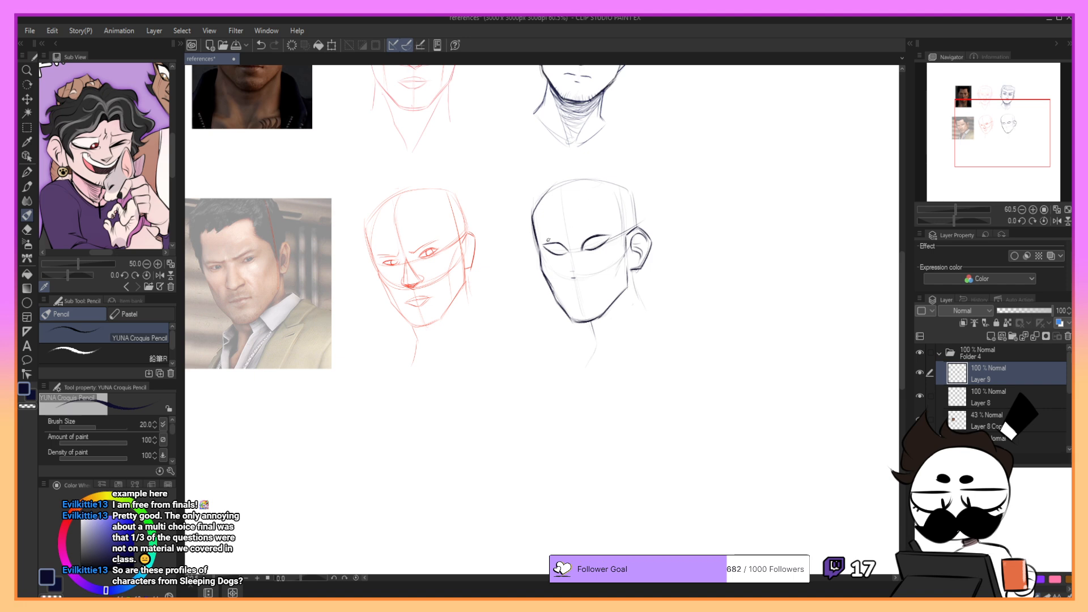
- Rework the far eye's upper lid, undoing the stray strokes above it
{"action": "left_click_drag", "start_coordinate": [542, 245], "coordinate": [569, 251]}
{"action": "key", "text": "ctrl+z"}
{"action": "key", "text": "ctrl+z"}
- Lasso both eyes of the lower portrait and transform them slightly to adjust their placement
{"action": "left_click", "coordinate": [27, 128]}
{"action": "left_click", "coordinate": [95, 357]}
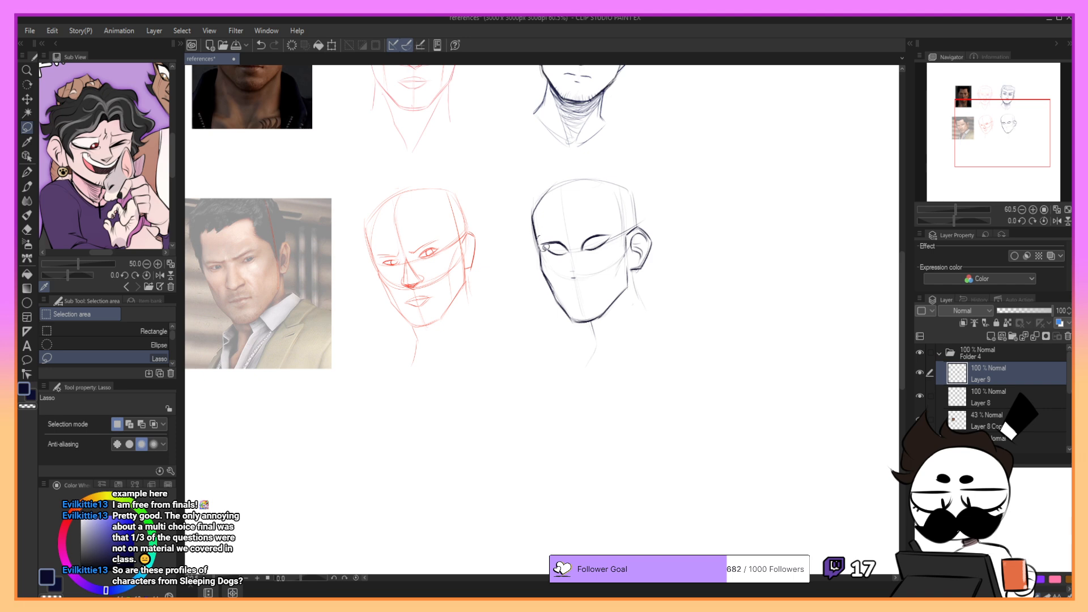
{"action": "mouse_move", "coordinate": [542, 249]}
{"action": "left_mouse_down"}
{"action": "mouse_move", "coordinate": [566, 254]}
{"action": "mouse_move", "coordinate": [613, 242]}
{"action": "mouse_move", "coordinate": [611, 223]}
{"action": "mouse_move", "coordinate": [579, 243]}
{"action": "mouse_move", "coordinate": [543, 239]}
{"action": "left_mouse_up"}
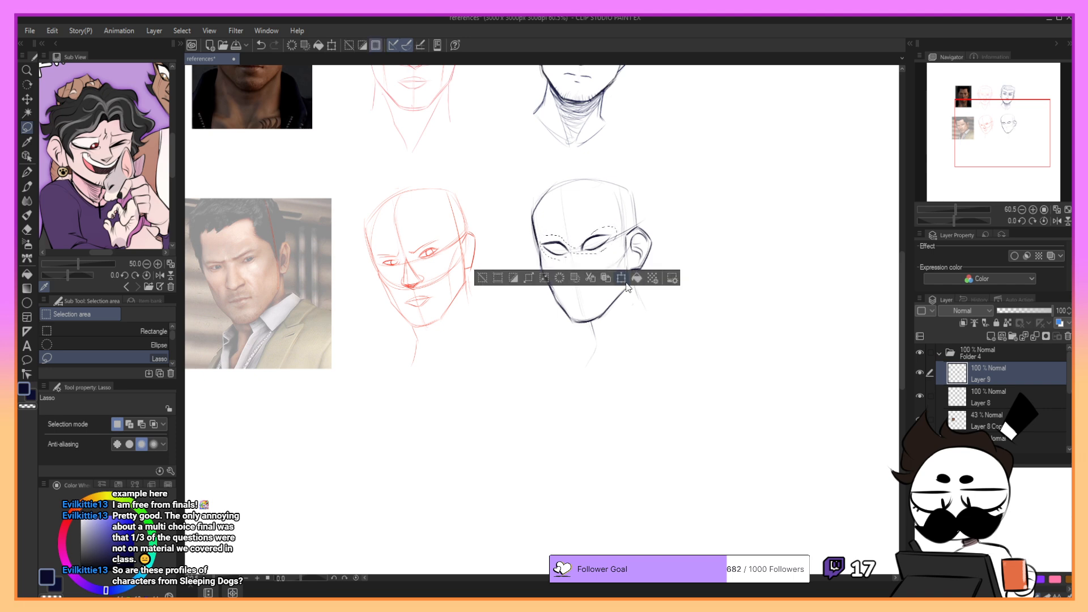
{"action": "left_click", "coordinate": [625, 278]}
{"action": "left_click_drag", "start_coordinate": [651, 227], "coordinate": [650, 225]}
{"action": "left_click", "coordinate": [555, 281]}
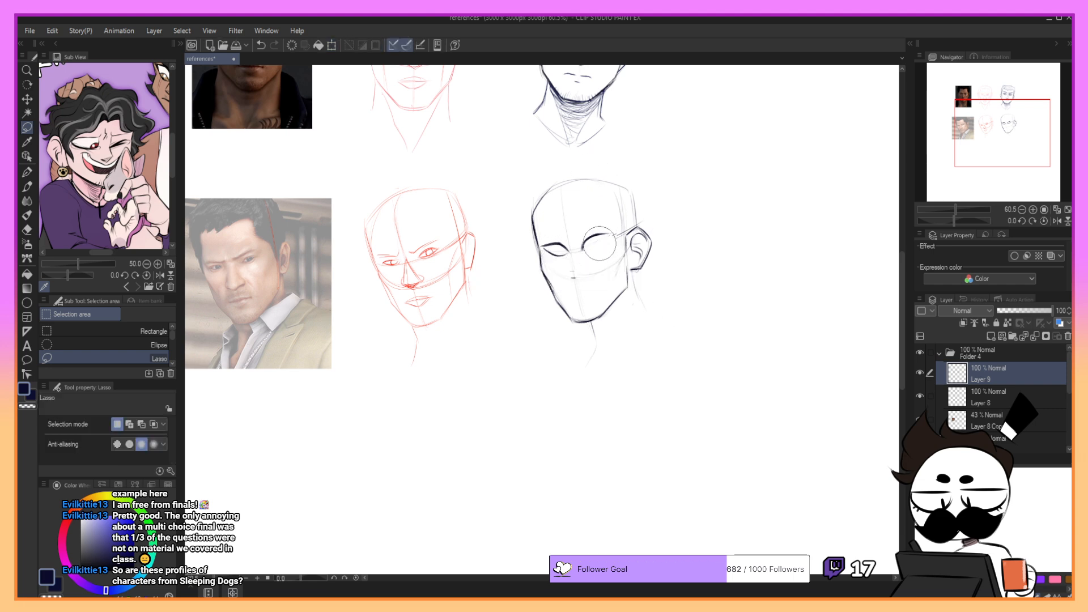
- Refine the near eye's lid lines and outer corner in pencil, undoing inaccurate strokes
{"action": "key", "text": "p"}
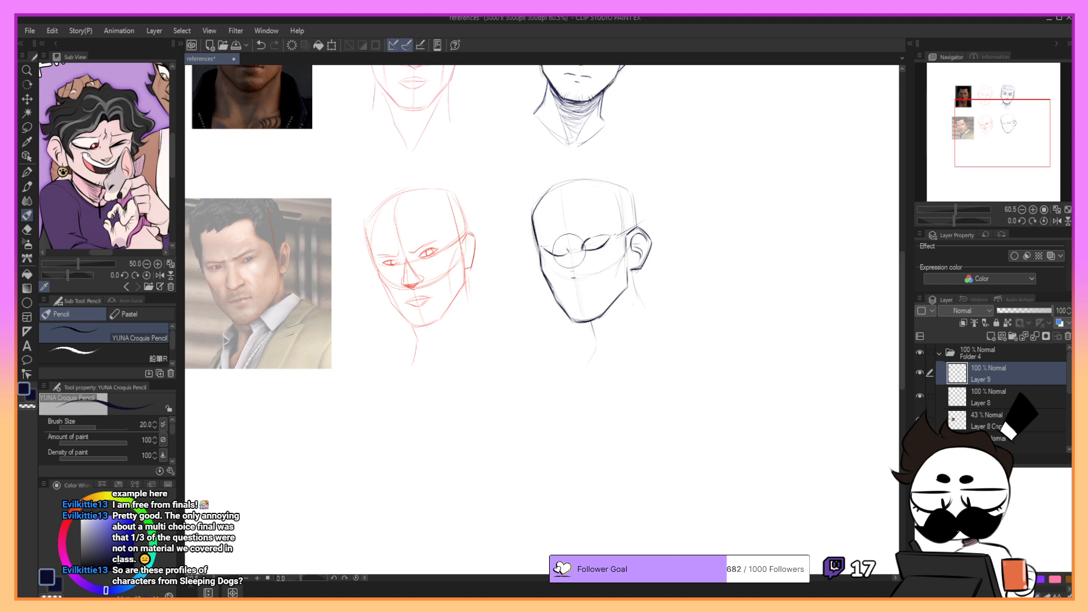
{"action": "left_click_drag", "start_coordinate": [556, 249], "coordinate": [615, 235]}
{"action": "key", "text": "ctrl+z"}
{"action": "key", "text": "ctrl+z"}
{"action": "key", "text": "ctrl+z"}
{"action": "left_click_drag", "start_coordinate": [618, 238], "coordinate": [621, 246]}
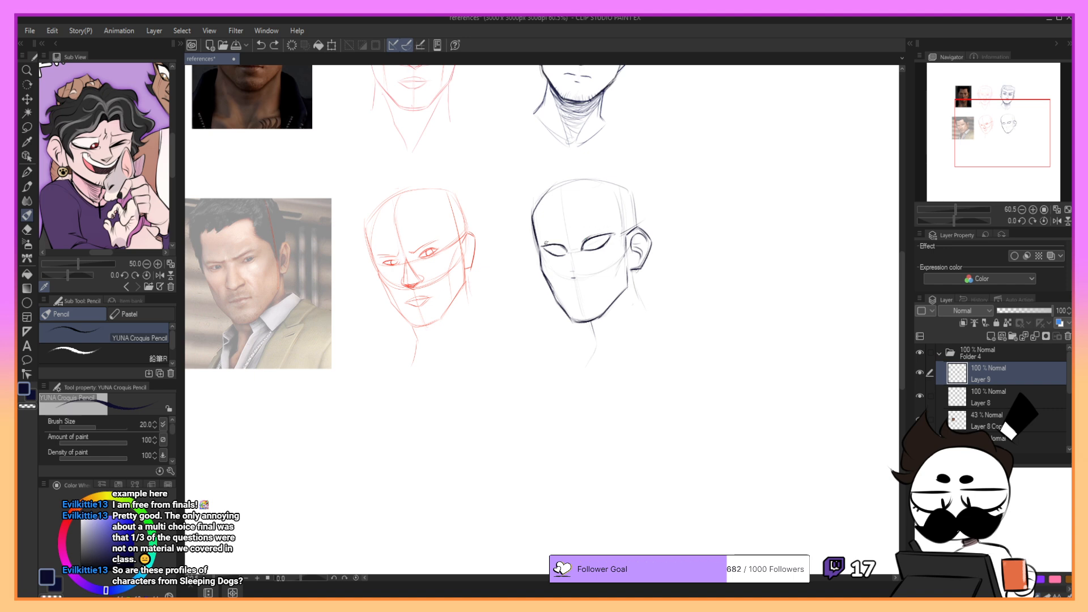
- Rework the far eye's upper and lower lid lines, undoing misplaced strokes
{"action": "left_click_drag", "start_coordinate": [544, 243], "coordinate": [560, 241]}
{"action": "mouse_move", "coordinate": [584, 251]}
{"action": "left_mouse_down"}
{"action": "mouse_move", "coordinate": [606, 247]}
{"action": "mouse_move", "coordinate": [565, 259]}
{"action": "left_mouse_up"}
{"action": "key", "text": "ctrl+z"}
{"action": "key", "text": "ctrl+z"}
- Draw the two angled eyebrows above the eyes, undoing and redrawing strokes until they fit
{"action": "key", "text": "ctrl+z"}
{"action": "key", "text": "ctrl+z"}
{"action": "key", "text": "ctrl+z"}
{"action": "key", "text": "ctrl+z"}
{"action": "key", "text": "ctrl+z"}
{"action": "mouse_move", "coordinate": [576, 234]}
{"action": "left_mouse_down"}
{"action": "mouse_move", "coordinate": [613, 225]}
{"action": "mouse_move", "coordinate": [595, 231]}
{"action": "left_mouse_up"}
{"action": "key", "text": "ctrl+z"}
{"action": "left_click_drag", "start_coordinate": [586, 235], "coordinate": [606, 227]}
{"action": "key", "text": "ctrl+z"}
{"action": "mouse_move", "coordinate": [541, 232]}
{"action": "left_mouse_down"}
{"action": "mouse_move", "coordinate": [565, 240]}
{"action": "mouse_move", "coordinate": [540, 235]}
{"action": "left_mouse_up"}
{"action": "key", "text": "ctrl+z"}
{"action": "key", "text": "ctrl+z"}
{"action": "key", "text": "ctrl+z"}
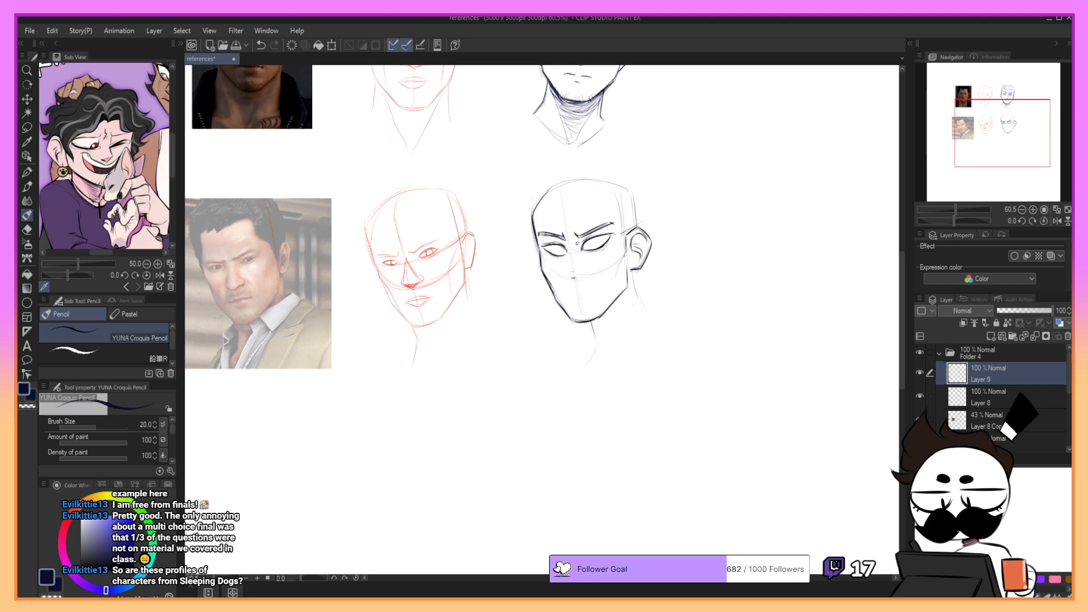
- Add frown creases between the brows and draw the irises inside both eyes, undoing inaccurate strokes
{"action": "left_click_drag", "start_coordinate": [569, 229], "coordinate": [574, 239]}
{"action": "key", "text": "ctrl+z"}
{"action": "key", "text": "ctrl+z"}
{"action": "key", "text": "ctrl+z"}
{"action": "left_click_drag", "start_coordinate": [595, 239], "coordinate": [565, 253]}
{"action": "key", "text": "ctrl+z"}
{"action": "key", "text": "ctrl+z"}
{"action": "key", "text": "ctrl+z"}
{"action": "key", "text": "ctrl+z"}
- Sketch the underside of the nose and the start of its bridge beside the far eye
{"action": "left_click_drag", "start_coordinate": [1012, 131], "coordinate": [1018, 139]}
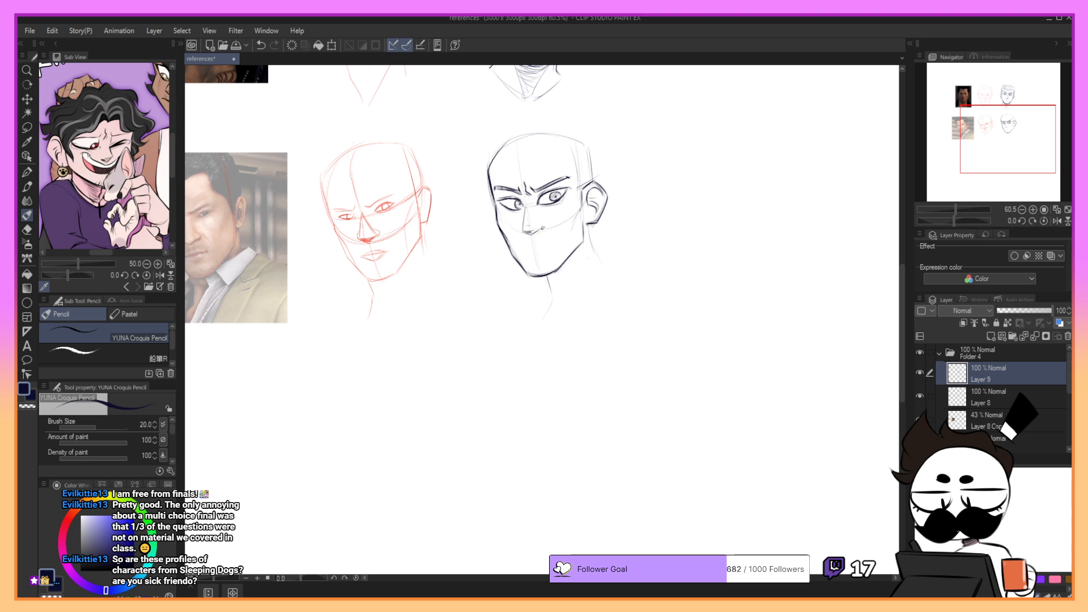
{"action": "key", "text": "ctrl+z"}
{"action": "left_click_drag", "start_coordinate": [533, 234], "coordinate": [538, 233]}
{"action": "key", "text": "ctrl+z"}
{"action": "left_click_drag", "start_coordinate": [527, 205], "coordinate": [530, 211]}
{"action": "scroll", "coordinate": [859, 134], "scroll_direction": "left", "scroll_amount": 1}
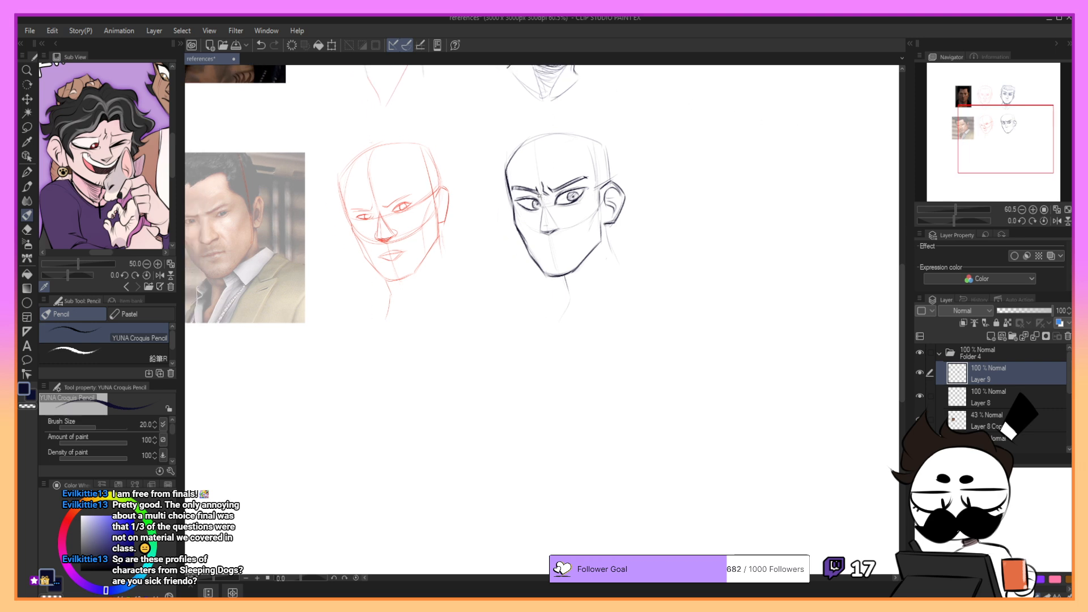
- Draw the nose bridge down from the brows to the tip, undoing strokes that miss the shape
{"action": "key", "text": "ctrl+z"}
{"action": "mouse_move", "coordinate": [538, 192]}
{"action": "left_mouse_down"}
{"action": "mouse_move", "coordinate": [541, 230]}
{"action": "mouse_move", "coordinate": [563, 225]}
{"action": "left_mouse_up"}
{"action": "key", "text": "ctrl+z"}
- Rework the nose tip and near nostril with short strokes, undoing the inaccurate ones
{"action": "key", "text": "ctrl+z"}
{"action": "key", "text": "ctrl+z"}
{"action": "key", "text": "ctrl+z"}
{"action": "key", "text": "ctrl+z"}
- Draw the short, frowning mouth line below the nose, undoing and redrawing it repeatedly
{"action": "key", "text": "ctrl+z"}
{"action": "key", "text": "ctrl+z"}
{"action": "left_click_drag", "start_coordinate": [552, 233], "coordinate": [559, 228]}
{"action": "key", "text": "ctrl+z"}
{"action": "left_click_drag", "start_coordinate": [552, 233], "coordinate": [560, 229]}
{"action": "key", "text": "ctrl+z"}
{"action": "key", "text": "ctrl+z"}
{"action": "key", "text": "ctrl+z"}
{"action": "key", "text": "ctrl+z"}
{"action": "mouse_move", "coordinate": [563, 229]}
{"action": "left_mouse_down"}
{"action": "mouse_move", "coordinate": [556, 242]}
{"action": "mouse_move", "coordinate": [559, 229]}
{"action": "left_mouse_up"}
{"action": "key", "text": "ctrl+z"}
{"action": "key", "text": "ctrl+y"}
{"action": "key", "text": "ctrl+z"}
{"action": "mouse_move", "coordinate": [541, 248]}
{"action": "left_mouse_down"}
{"action": "mouse_move", "coordinate": [573, 245]}
{"action": "mouse_move", "coordinate": [562, 245]}
{"action": "left_mouse_up"}
{"action": "key", "text": "ctrl+z"}
{"action": "key", "text": "ctrl+z"}
{"action": "key", "text": "ctrl+z"}
{"action": "key", "text": "ctrl+z"}
{"action": "key", "text": "ctrl+z"}
{"action": "key", "text": "ctrl+z"}
{"action": "key", "text": "ctrl+z"}
{"action": "key", "text": "ctrl+z"}
{"action": "key", "text": "ctrl+z"}
{"action": "key", "text": "ctrl+z"}
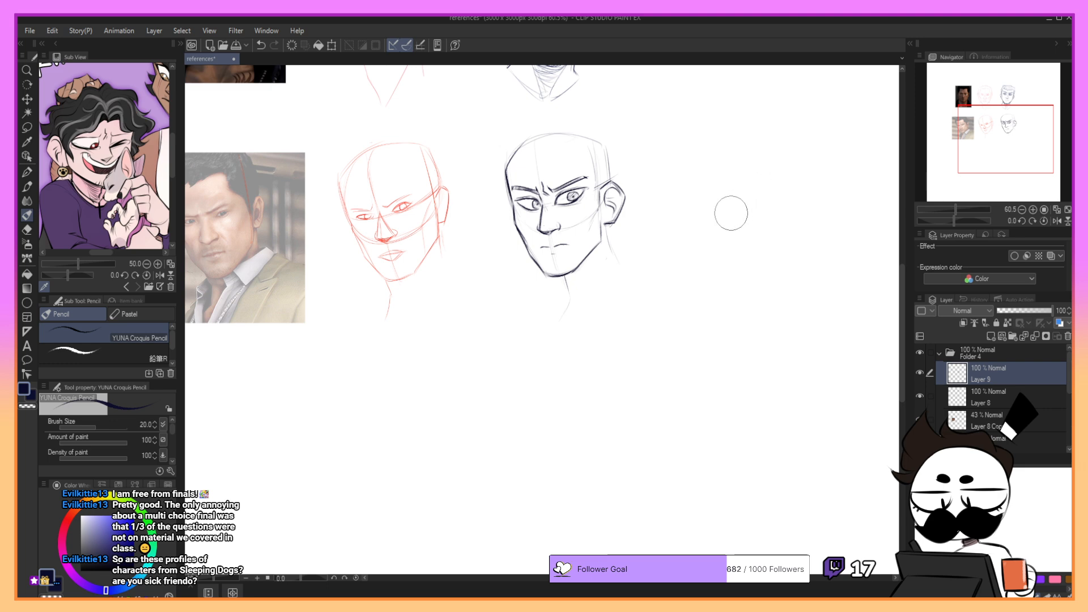
- Try strokes across the near cheek beside the nose, undoing the unsuitable ones
{"action": "left_click_drag", "start_coordinate": [997, 130], "coordinate": [992, 127]}
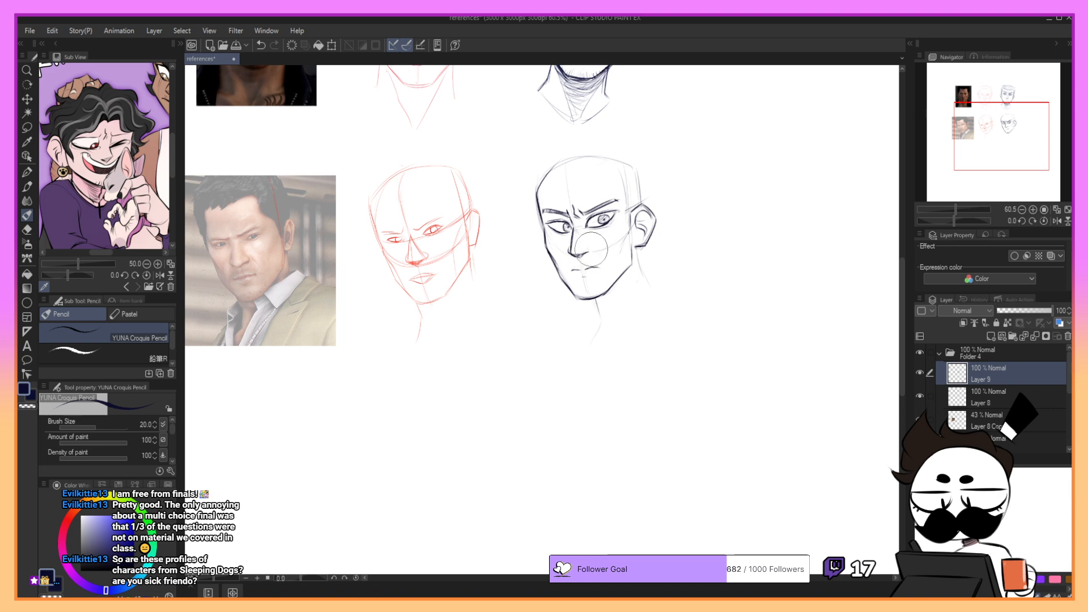
{"action": "left_click_drag", "start_coordinate": [621, 259], "coordinate": [593, 245]}
{"action": "key", "text": "ctrl+z"}
{"action": "key", "text": "ctrl+z"}
{"action": "key", "text": "ctrl+z"}
- Add short stubble strokes along the chin and near jaw, undoing stray marks
{"action": "mouse_move", "coordinate": [578, 290]}
{"action": "left_mouse_down"}
{"action": "mouse_move", "coordinate": [596, 295]}
{"action": "mouse_move", "coordinate": [612, 280]}
{"action": "left_mouse_up"}
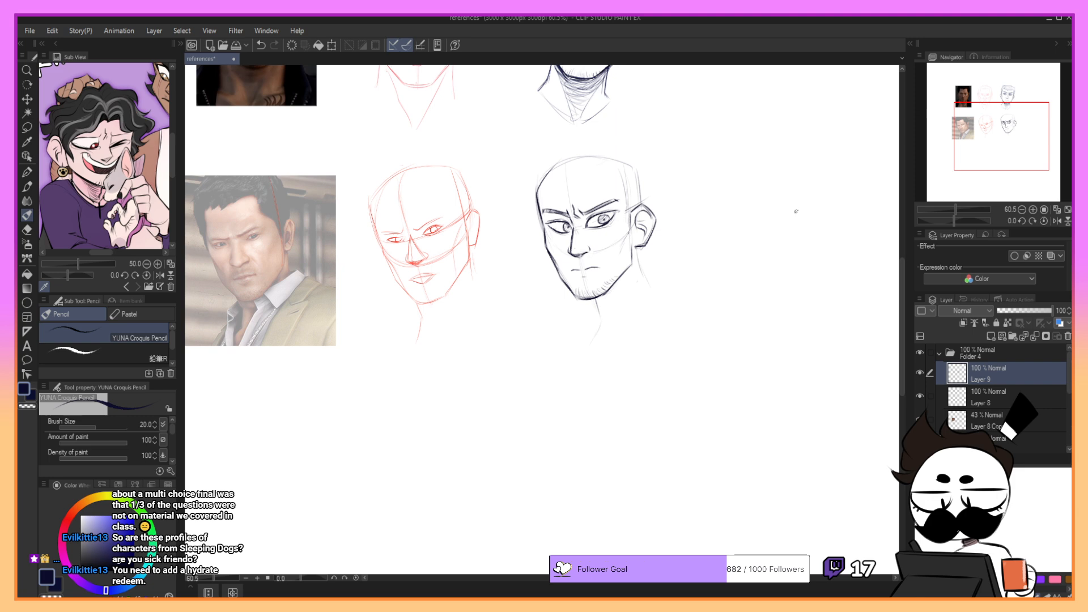
{"action": "key", "text": "ctrl+z"}
{"action": "left_click_drag", "start_coordinate": [587, 290], "coordinate": [577, 291]}
{"action": "key", "text": "ctrl+z"}
{"action": "left_click_drag", "start_coordinate": [627, 277], "coordinate": [620, 275]}
- Draw the near temple's hairline and sideburn down to the ear, undoing and redrawing strokes
{"action": "left_click_drag", "start_coordinate": [982, 124], "coordinate": [978, 121]}
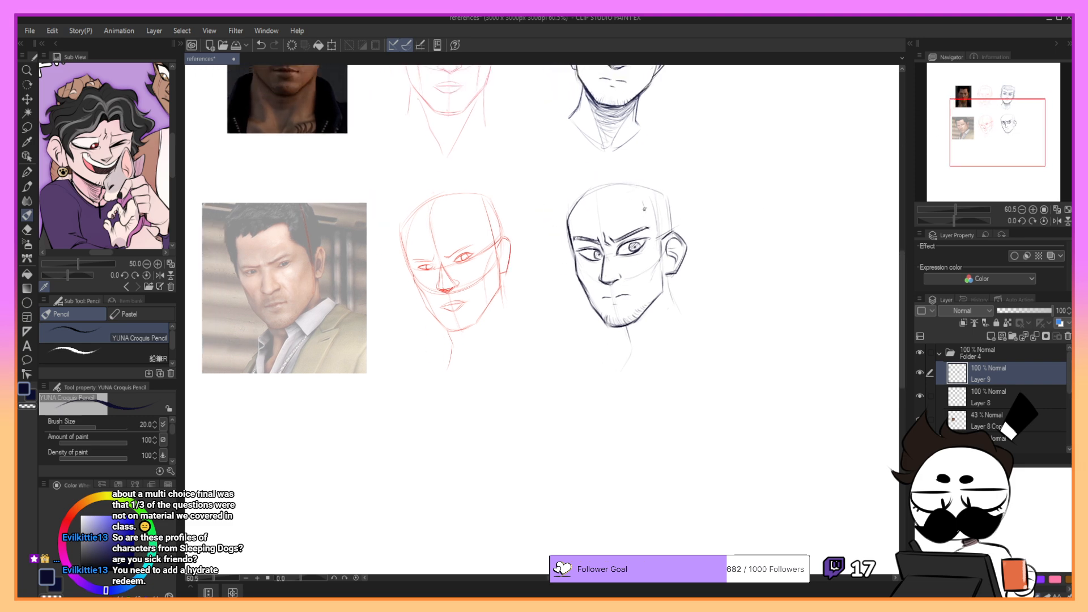
{"action": "left_click_drag", "start_coordinate": [652, 228], "coordinate": [660, 241]}
{"action": "key", "text": "ctrl+z"}
{"action": "key", "text": "ctrl+z"}
{"action": "left_click_drag", "start_coordinate": [649, 206], "coordinate": [662, 240]}
{"action": "key", "text": "ctrl+z"}
{"action": "key", "text": "ctrl+z"}
{"action": "key", "text": "ctrl+z"}
{"action": "left_click_drag", "start_coordinate": [655, 230], "coordinate": [659, 237]}
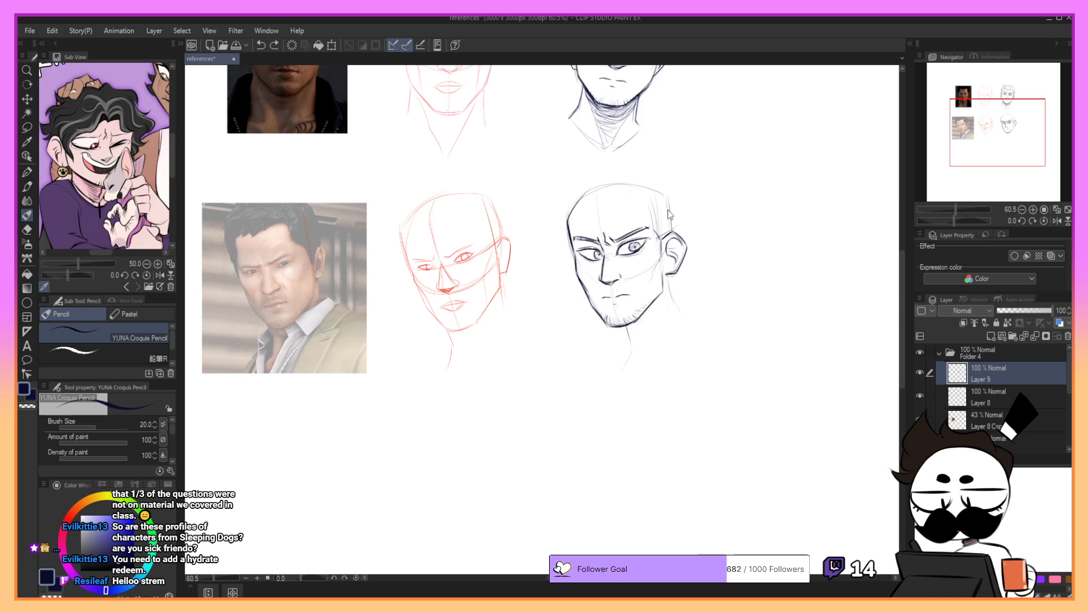
{"action": "left_click_drag", "start_coordinate": [658, 237], "coordinate": [665, 262]}
{"action": "key", "text": "ctrl+z"}
{"action": "key", "text": "ctrl+z"}
- Draw the front hairline across the forehead with a pointed lock above the far brow, undoing inaccurate strokes
{"action": "mouse_move", "coordinate": [646, 201]}
{"action": "left_mouse_down"}
{"action": "mouse_move", "coordinate": [617, 205]}
{"action": "mouse_move", "coordinate": [640, 199]}
{"action": "mouse_move", "coordinate": [647, 206]}
{"action": "mouse_move", "coordinate": [608, 211]}
{"action": "mouse_move", "coordinate": [650, 205]}
{"action": "mouse_move", "coordinate": [613, 210]}
{"action": "mouse_move", "coordinate": [645, 201]}
{"action": "mouse_move", "coordinate": [615, 212]}
{"action": "mouse_move", "coordinate": [636, 198]}
{"action": "left_mouse_up"}
{"action": "key", "text": "ctrl+z"}
{"action": "key", "text": "ctrl+z"}
{"action": "key", "text": "ctrl+z"}
{"action": "key", "text": "ctrl+z"}
{"action": "mouse_move", "coordinate": [625, 201]}
{"action": "left_mouse_down"}
{"action": "mouse_move", "coordinate": [651, 211]}
{"action": "mouse_move", "coordinate": [619, 200]}
{"action": "mouse_move", "coordinate": [620, 210]}
{"action": "mouse_move", "coordinate": [650, 210]}
{"action": "mouse_move", "coordinate": [581, 213]}
{"action": "left_mouse_up"}
{"action": "key", "text": "ctrl+z"}
{"action": "key", "text": "ctrl+z"}
{"action": "key", "text": "ctrl+z"}
{"action": "key", "text": "ctrl+z"}
{"action": "key", "text": "ctrl+z"}
{"action": "key", "text": "ctrl+z"}
{"action": "key", "text": "ctrl+z"}
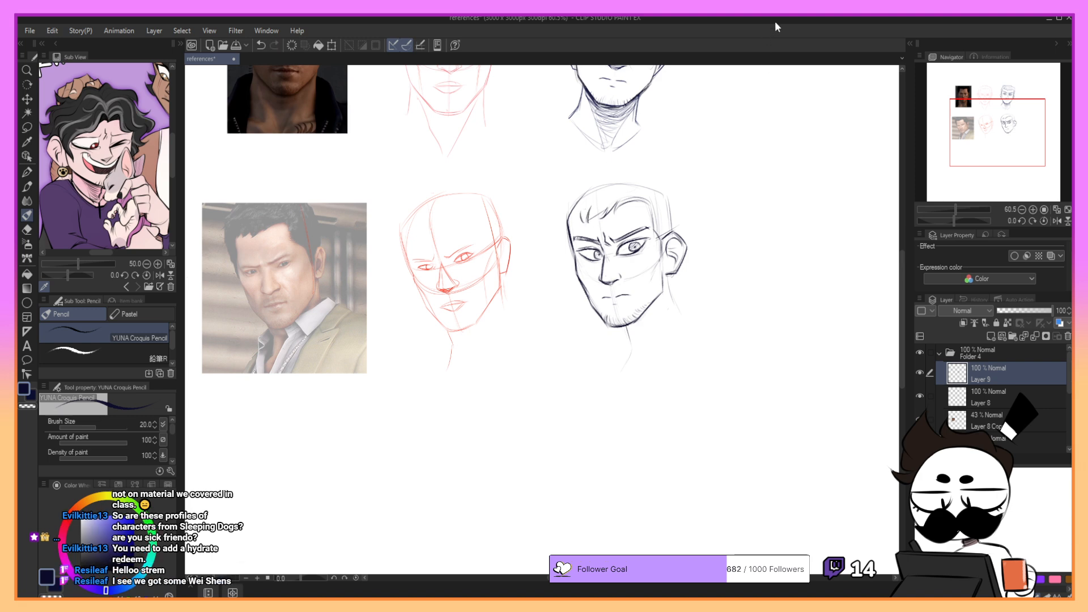
- Draw the spiky hair outline and temple edge on the far side of the head, undoing inaccurate strokes
{"action": "key", "text": "ctrl+z"}
{"action": "mouse_move", "coordinate": [587, 221]}
{"action": "left_mouse_down"}
{"action": "mouse_move", "coordinate": [583, 201]}
{"action": "mouse_move", "coordinate": [583, 217]}
{"action": "mouse_move", "coordinate": [572, 213]}
{"action": "left_mouse_up"}
{"action": "key", "text": "ctrl+z"}
{"action": "mouse_move", "coordinate": [566, 214]}
{"action": "left_mouse_down"}
{"action": "mouse_move", "coordinate": [558, 228]}
{"action": "mouse_move", "coordinate": [558, 213]}
{"action": "mouse_move", "coordinate": [570, 220]}
{"action": "mouse_move", "coordinate": [556, 215]}
{"action": "mouse_move", "coordinate": [564, 218]}
{"action": "left_mouse_up"}
{"action": "key", "text": "ctrl+z"}
{"action": "key", "text": "ctrl+z"}
- Outline the hair from behind the near ear up to the crown with jagged tufts, undoing and redrawing strokes
{"action": "key", "text": "ctrl+z"}
{"action": "key", "text": "ctrl+z"}
{"action": "key", "text": "ctrl+z"}
{"action": "key", "text": "ctrl+z"}
{"action": "key", "text": "ctrl+z"}
{"action": "left_click_drag", "start_coordinate": [564, 218], "coordinate": [574, 262]}
{"action": "key", "text": "ctrl+z"}
{"action": "key", "text": "ctrl+z"}
{"action": "key", "text": "ctrl+z"}
{"action": "left_click_drag", "start_coordinate": [670, 196], "coordinate": [675, 230]}
{"action": "key", "text": "ctrl+z"}
{"action": "key", "text": "ctrl+z"}
{"action": "mouse_move", "coordinate": [659, 174]}
{"action": "left_mouse_down"}
{"action": "mouse_move", "coordinate": [674, 194]}
{"action": "mouse_move", "coordinate": [659, 171]}
{"action": "mouse_move", "coordinate": [667, 184]}
{"action": "mouse_move", "coordinate": [657, 173]}
{"action": "mouse_move", "coordinate": [662, 183]}
{"action": "mouse_move", "coordinate": [626, 169]}
{"action": "mouse_move", "coordinate": [597, 175]}
{"action": "mouse_move", "coordinate": [627, 169]}
{"action": "left_mouse_up"}
{"action": "key", "text": "ctrl+z"}
{"action": "key", "text": "ctrl+z"}
{"action": "key", "text": "ctrl+z"}
{"action": "key", "text": "ctrl+z"}
{"action": "key", "text": "ctrl+z"}
{"action": "key", "text": "ctrl+z"}
{"action": "key", "text": "ctrl+z"}
{"action": "key", "text": "ctrl+z"}
{"action": "key", "text": "ctrl+z"}
{"action": "key", "text": "ctrl+z"}
{"action": "key", "text": "ctrl+z"}
{"action": "key", "text": "ctrl+z"}
{"action": "key", "text": "ctrl+z"}
{"action": "key", "text": "ctrl+z"}
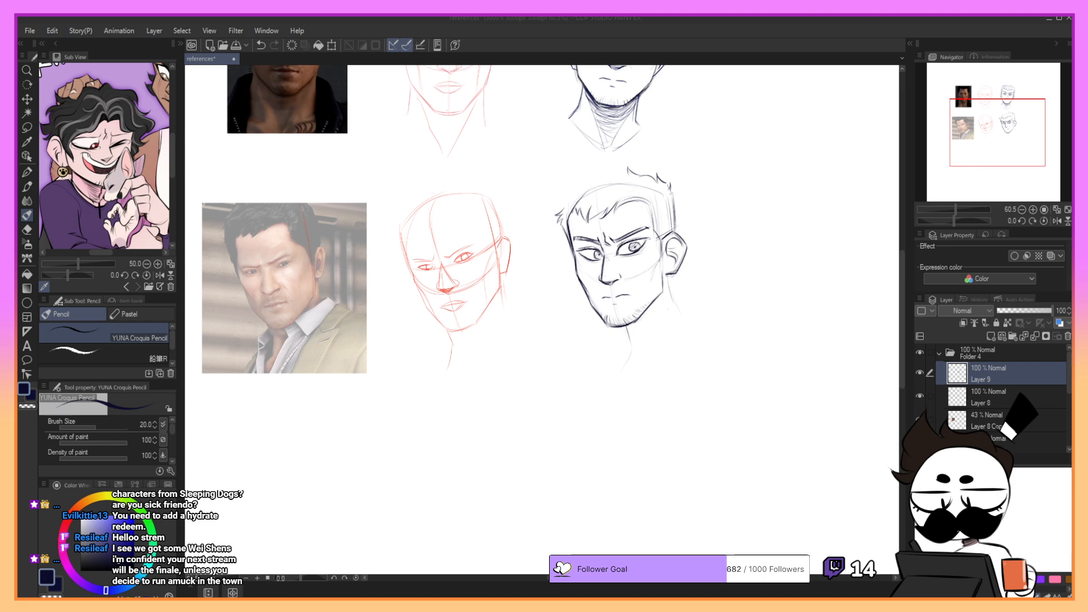
{"action": "key", "text": "ctrl+z"}
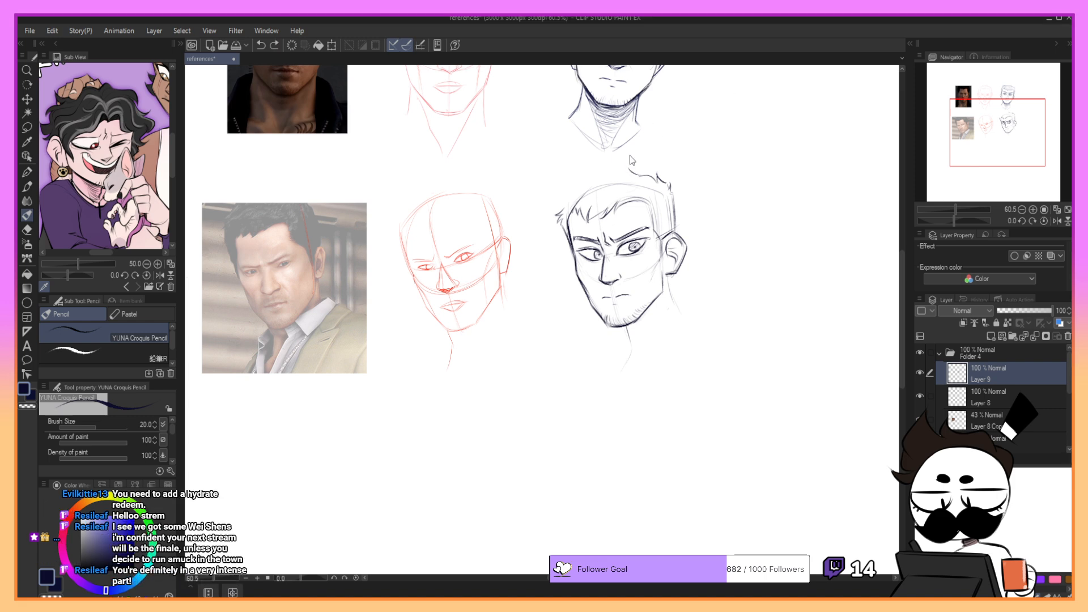
- Complete the tufted top hair outline from the crown to the far-side spikes, undoing stray strokes
{"action": "mouse_move", "coordinate": [632, 175]}
{"action": "left_mouse_down"}
{"action": "mouse_move", "coordinate": [576, 179]}
{"action": "mouse_move", "coordinate": [588, 180]}
{"action": "mouse_move", "coordinate": [562, 209]}
{"action": "left_mouse_up"}
{"action": "key", "text": "ctrl+z"}
{"action": "key", "text": "ctrl+z"}
{"action": "key", "text": "ctrl+z"}
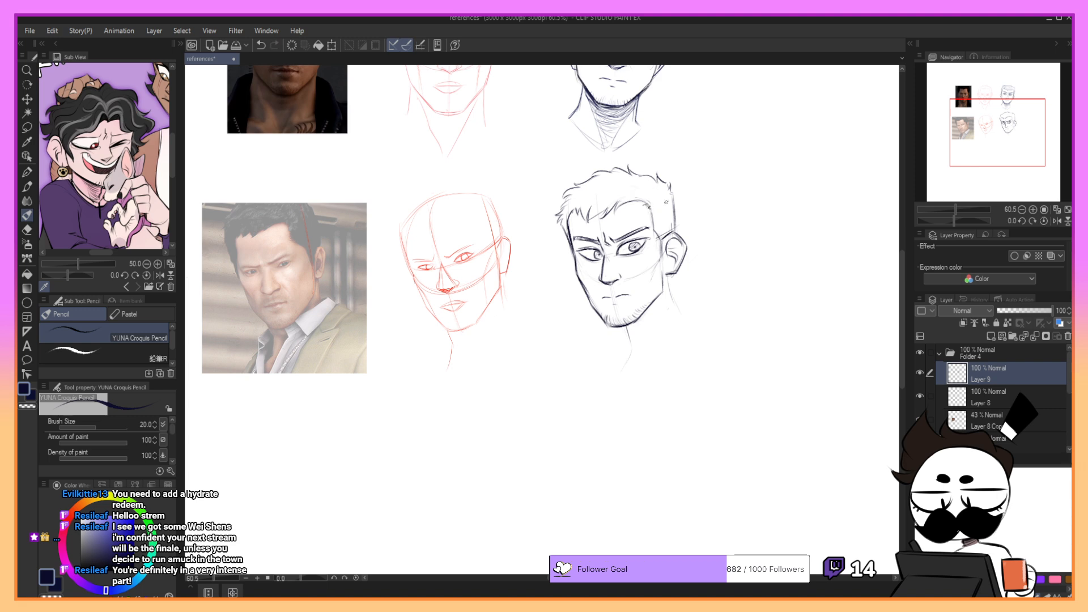
- Add short hatching strokes for texture across the top, front and near side of the second portrait's hair, undoing stray strokes
{"action": "mouse_move", "coordinate": [663, 195]}
{"action": "left_mouse_down"}
{"action": "mouse_move", "coordinate": [649, 205]}
{"action": "mouse_move", "coordinate": [664, 231]}
{"action": "mouse_move", "coordinate": [669, 194]}
{"action": "mouse_move", "coordinate": [648, 175]}
{"action": "mouse_move", "coordinate": [619, 190]}
{"action": "mouse_move", "coordinate": [637, 195]}
{"action": "mouse_move", "coordinate": [593, 189]}
{"action": "mouse_move", "coordinate": [597, 209]}
{"action": "mouse_move", "coordinate": [581, 198]}
{"action": "mouse_move", "coordinate": [565, 217]}
{"action": "mouse_move", "coordinate": [599, 177]}
{"action": "left_mouse_up"}
{"action": "key", "text": "ctrl+z"}
{"action": "key", "text": "ctrl+z"}
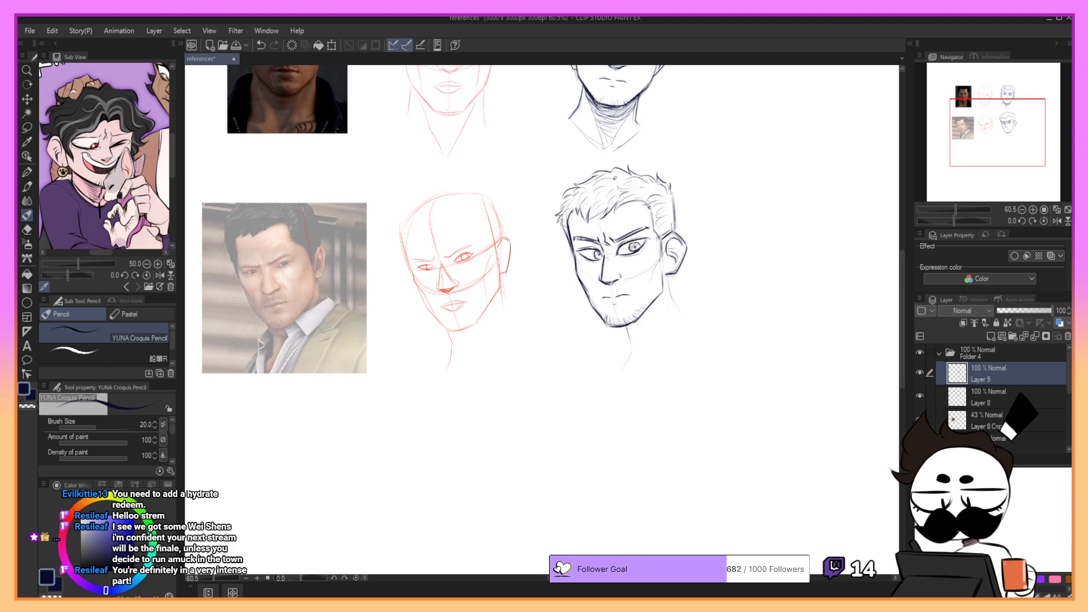
{"action": "left_click_drag", "start_coordinate": [568, 195], "coordinate": [601, 212]}
{"action": "mouse_move", "coordinate": [628, 175]}
{"action": "left_mouse_down"}
{"action": "mouse_move", "coordinate": [613, 202]}
{"action": "mouse_move", "coordinate": [628, 199]}
{"action": "left_mouse_up"}
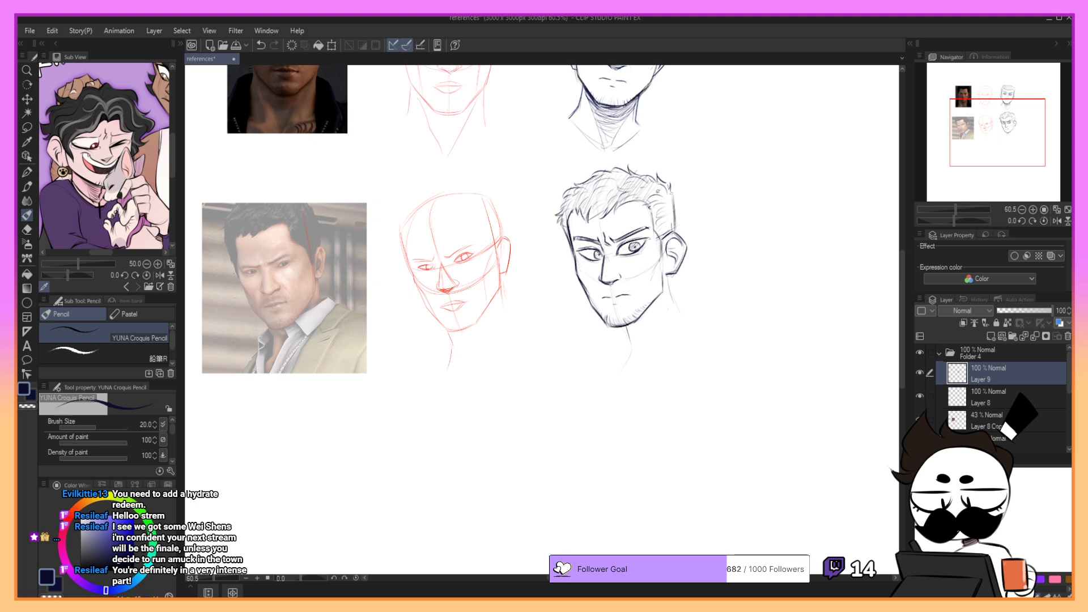
{"action": "mouse_move", "coordinate": [658, 189]}
{"action": "left_mouse_down"}
{"action": "mouse_move", "coordinate": [648, 206]}
{"action": "mouse_move", "coordinate": [657, 236]}
{"action": "left_mouse_up"}
{"action": "left_click_drag", "start_coordinate": [674, 212], "coordinate": [666, 225]}
{"action": "key", "text": "ctrl+z"}
- Draw the second portrait's front neck line below the chin and a faint inner neck line, undoing inaccurate strokes
{"action": "mouse_move", "coordinate": [624, 326]}
{"action": "left_mouse_down"}
{"action": "mouse_move", "coordinate": [635, 357]}
{"action": "mouse_move", "coordinate": [625, 369]}
{"action": "left_mouse_up"}
{"action": "key", "text": "ctrl+z"}
{"action": "key", "text": "ctrl+z"}
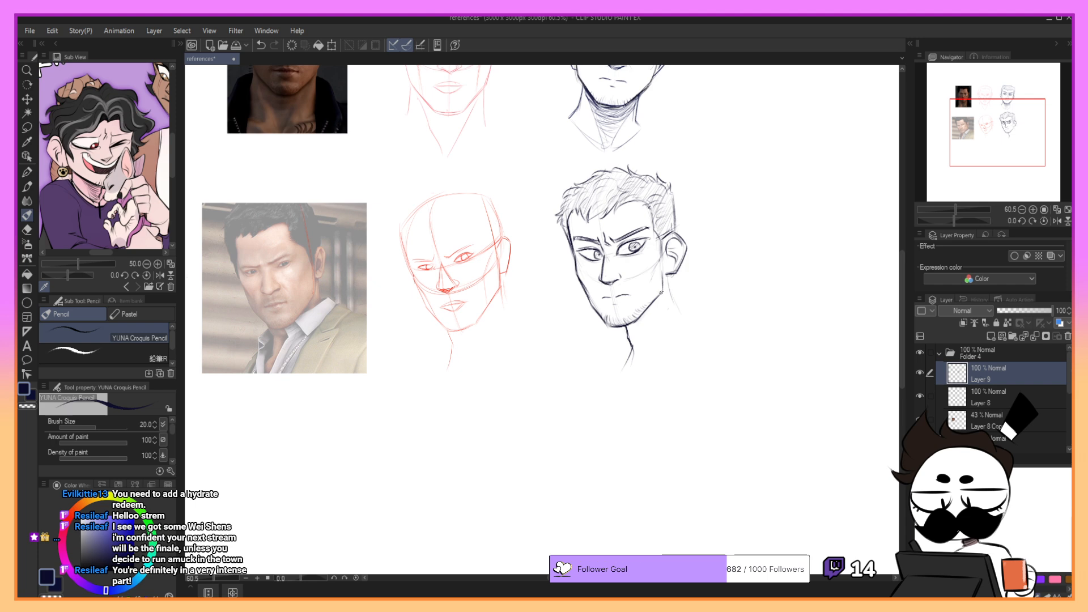
{"action": "mouse_move", "coordinate": [656, 301]}
{"action": "left_mouse_down"}
{"action": "mouse_move", "coordinate": [659, 326]}
{"action": "mouse_move", "coordinate": [623, 367]}
{"action": "left_mouse_up"}
{"action": "key", "text": "ctrl+z"}
{"action": "key", "text": "ctrl+z"}
{"action": "mouse_move", "coordinate": [659, 300]}
{"action": "left_mouse_down"}
{"action": "mouse_move", "coordinate": [647, 349]}
{"action": "mouse_move", "coordinate": [646, 325]}
{"action": "mouse_move", "coordinate": [650, 355]}
{"action": "left_mouse_up"}
{"action": "key", "text": "ctrl+z"}
{"action": "key", "text": "ctrl+z"}
{"action": "key", "text": "ctrl+z"}
{"action": "key", "text": "ctrl+z"}
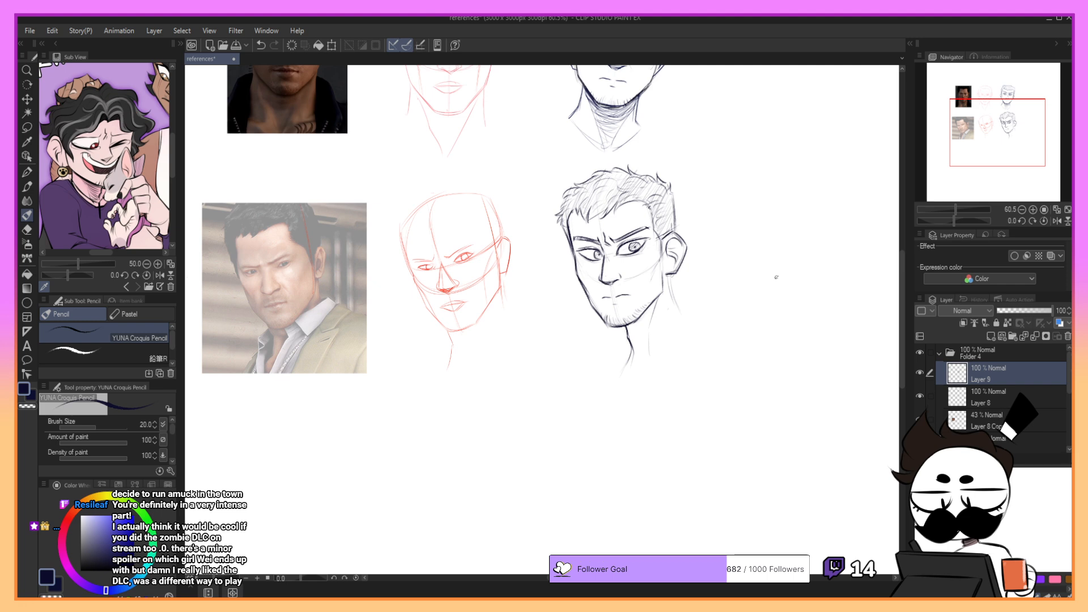
- Draw the back neck line below the near ear and hatch the shadow under the jaw, undoing inaccurate strokes
{"action": "left_click_drag", "start_coordinate": [670, 277], "coordinate": [681, 319]}
{"action": "key", "text": "ctrl+z"}
{"action": "mouse_move", "coordinate": [669, 274]}
{"action": "left_mouse_down"}
{"action": "mouse_move", "coordinate": [695, 323]}
{"action": "mouse_move", "coordinate": [649, 311]}
{"action": "mouse_move", "coordinate": [635, 324]}
{"action": "mouse_move", "coordinate": [656, 302]}
{"action": "mouse_move", "coordinate": [630, 327]}
{"action": "mouse_move", "coordinate": [653, 314]}
{"action": "mouse_move", "coordinate": [631, 327]}
{"action": "mouse_move", "coordinate": [649, 327]}
{"action": "mouse_move", "coordinate": [637, 361]}
{"action": "mouse_move", "coordinate": [629, 327]}
{"action": "left_mouse_up"}
{"action": "mouse_move", "coordinate": [642, 315]}
{"action": "left_mouse_down"}
{"action": "mouse_move", "coordinate": [660, 296]}
{"action": "mouse_move", "coordinate": [625, 332]}
{"action": "left_mouse_up"}
{"action": "key", "text": "ctrl+z"}
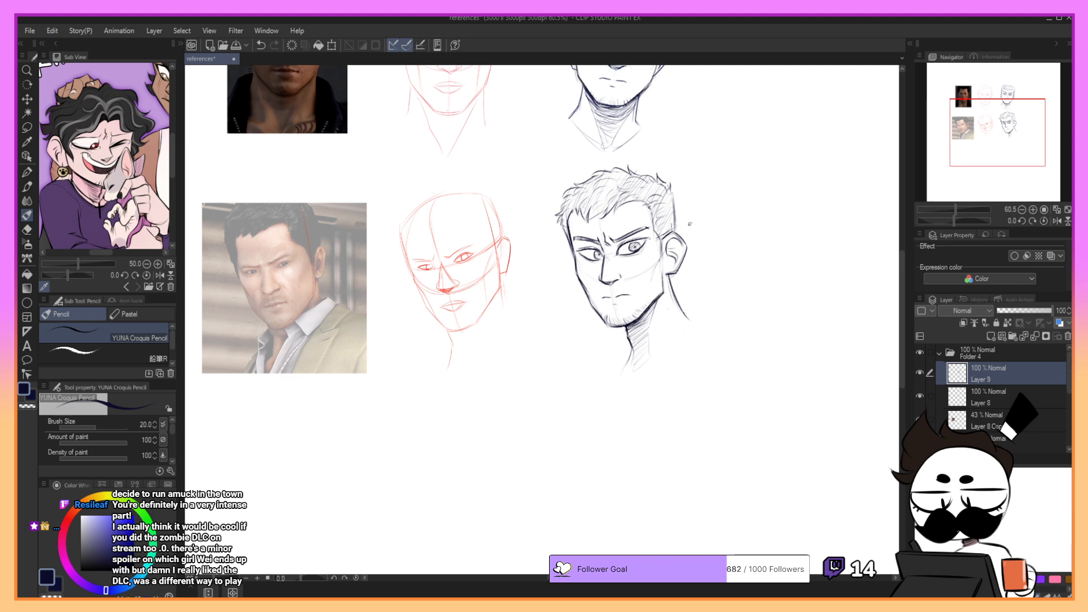
{"action": "mouse_move", "coordinate": [662, 296]}
{"action": "left_mouse_down"}
{"action": "mouse_move", "coordinate": [659, 276]}
{"action": "mouse_move", "coordinate": [631, 279]}
{"action": "mouse_move", "coordinate": [649, 259]}
{"action": "left_mouse_up"}
{"action": "key", "text": "ctrl+z"}
- Paste the rainy-city side-profile reference image, scale it down and place it below the second reference photo
{"action": "left_click_drag", "start_coordinate": [997, 140], "coordinate": [996, 118]}
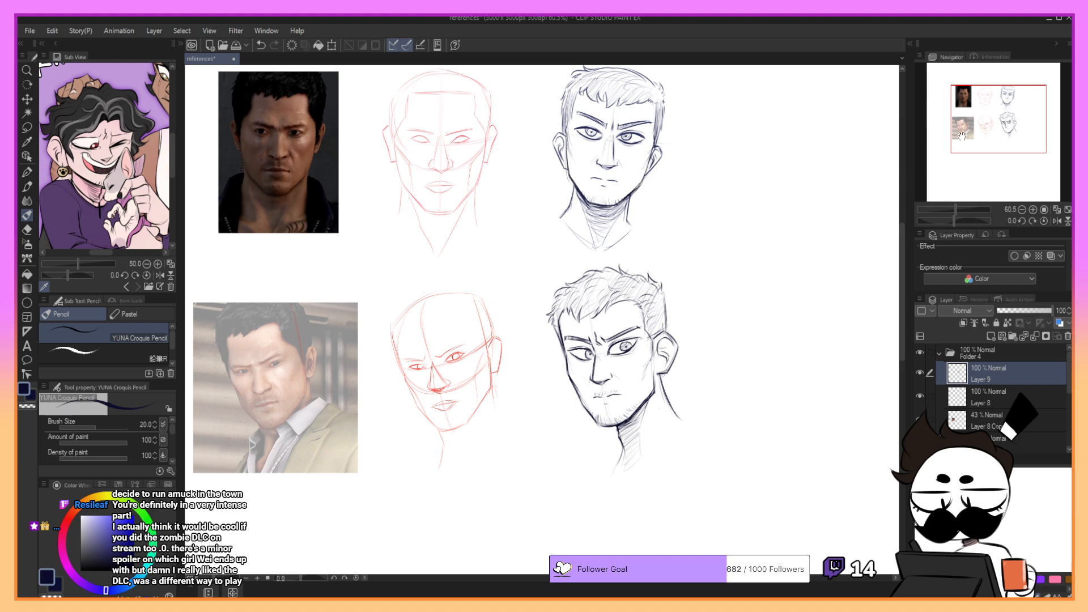
{"action": "left_click_drag", "start_coordinate": [993, 131], "coordinate": [984, 153]}
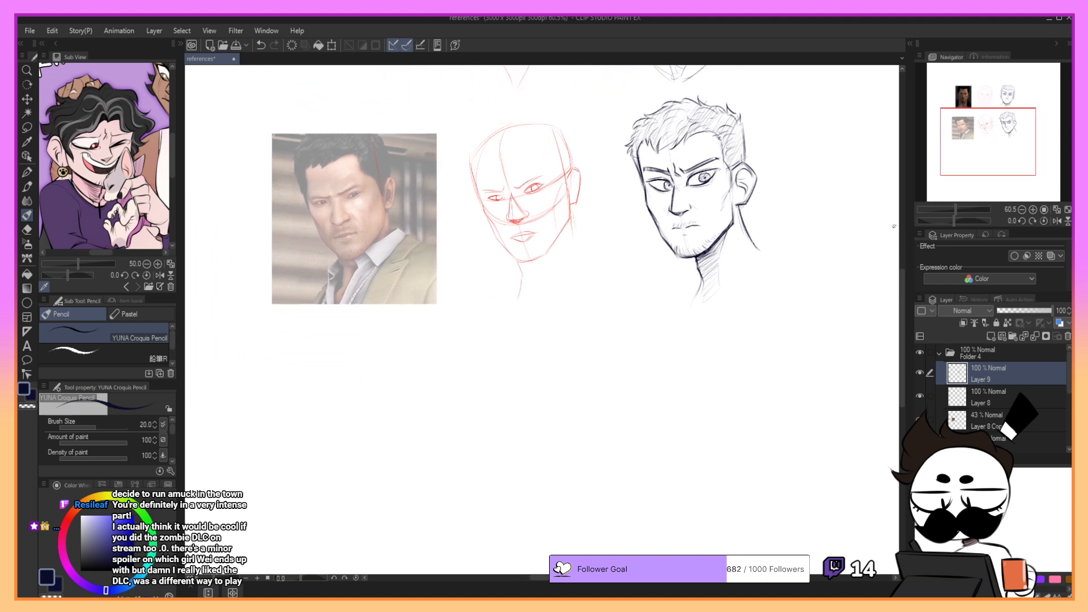
{"action": "mouse_move", "coordinate": [895, 226]}
{"action": "left_mouse_down"}
{"action": "mouse_move", "coordinate": [890, 248]}
{"action": "mouse_move", "coordinate": [911, 249]}
{"action": "left_mouse_up"}
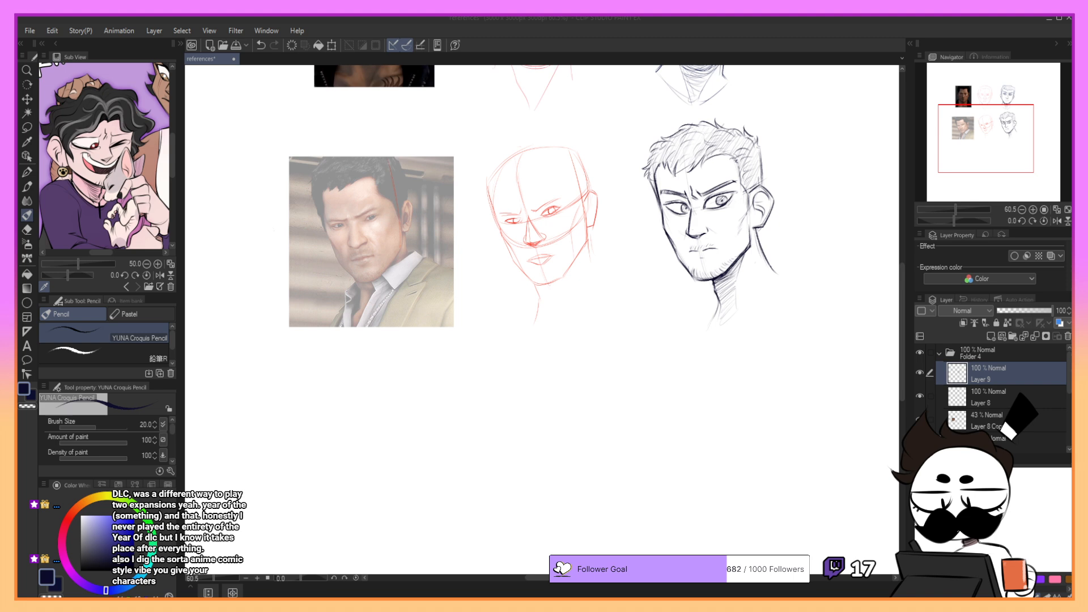
{"action": "key", "text": "ctrl+v"}
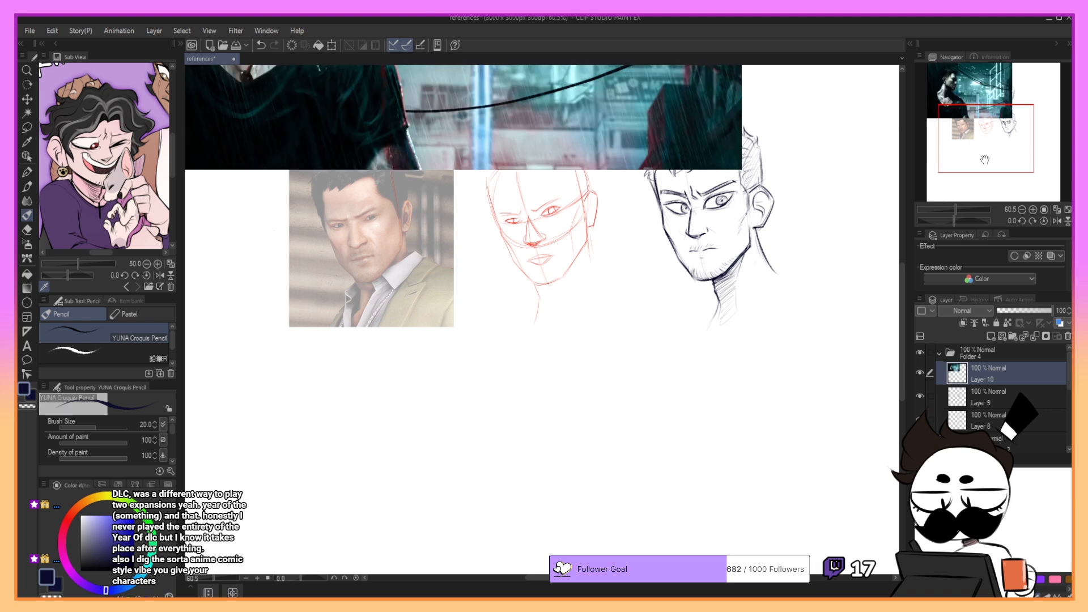
{"action": "left_click", "coordinate": [337, 44]}
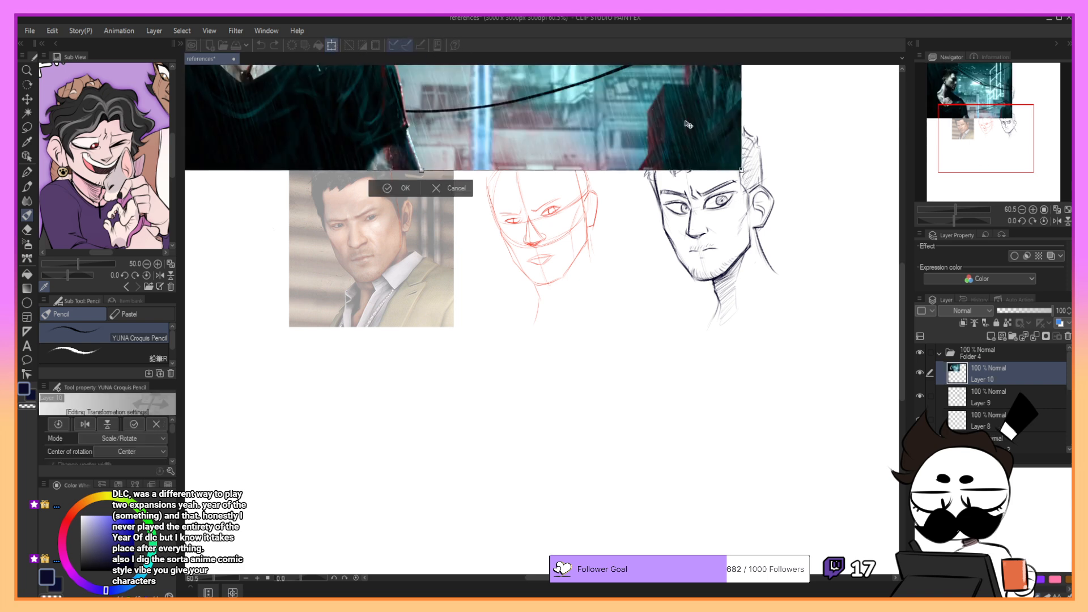
{"action": "left_click_drag", "start_coordinate": [741, 170], "coordinate": [435, 86]}
{"action": "left_click_drag", "start_coordinate": [971, 115], "coordinate": [970, 85]}
{"action": "left_click_drag", "start_coordinate": [409, 142], "coordinate": [562, 472]}
{"action": "scroll", "coordinate": [537, 441], "scroll_direction": "down", "scroll_amount": 5}
{"action": "left_click", "coordinate": [435, 562]}
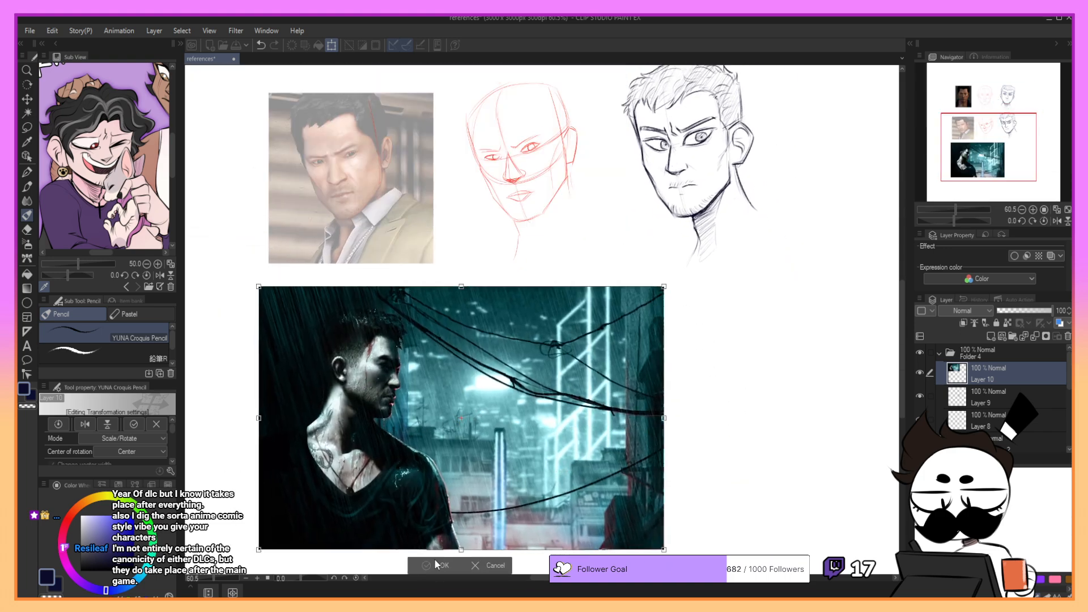
- Crop the pasted image to a rectangle around the man by pasting the selected area as a new layer and deleting the original
{"action": "left_click", "coordinate": [27, 114]}
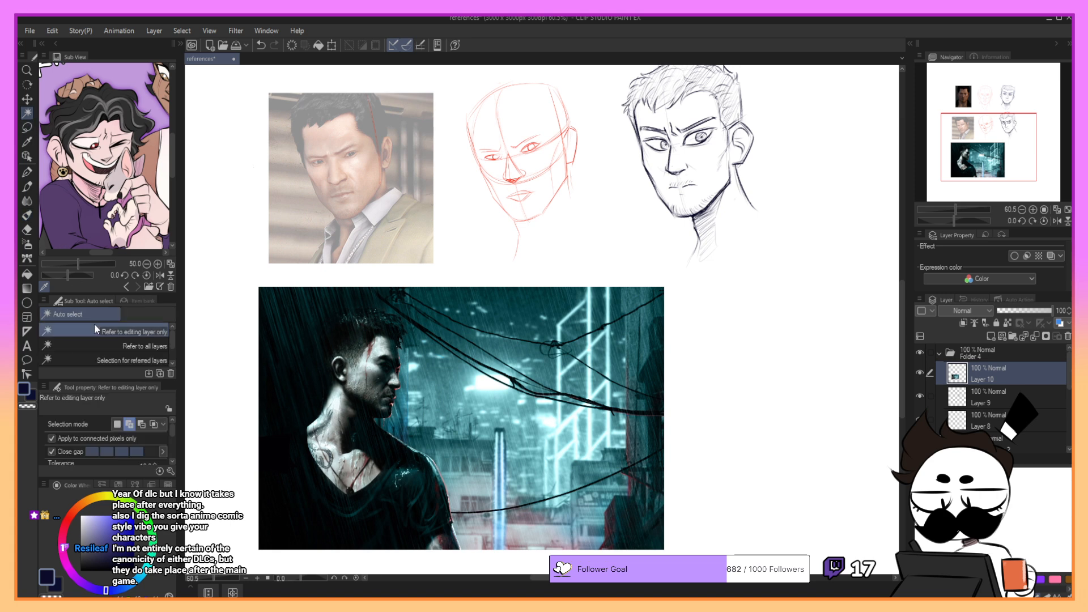
{"action": "left_click", "coordinate": [27, 128]}
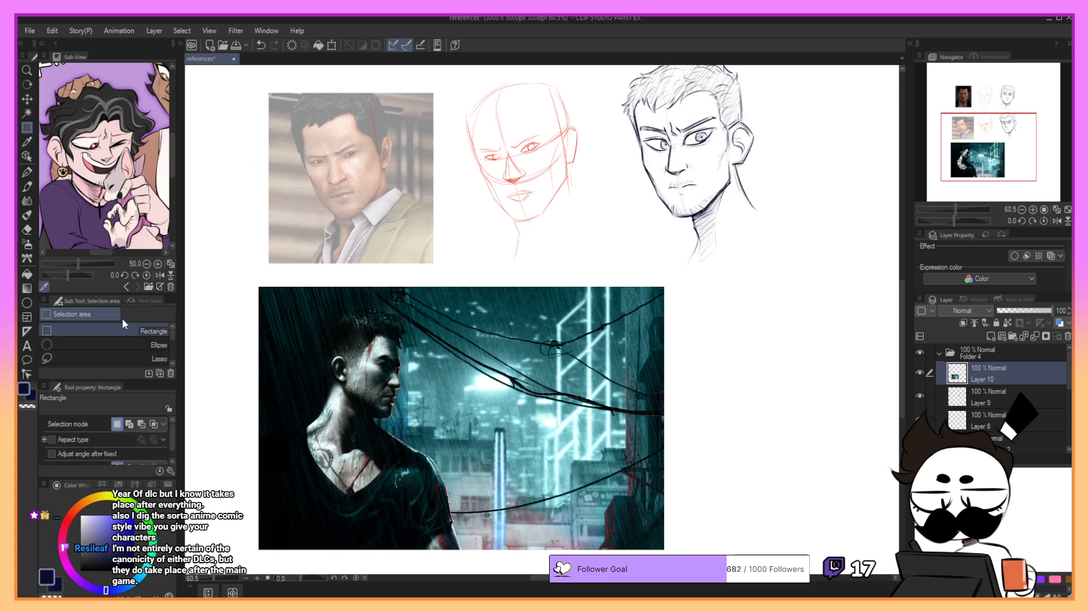
{"action": "mouse_move", "coordinate": [262, 284]}
{"action": "left_mouse_down"}
{"action": "mouse_move", "coordinate": [392, 521]}
{"action": "mouse_move", "coordinate": [426, 567]}
{"action": "mouse_move", "coordinate": [441, 568]}
{"action": "mouse_move", "coordinate": [427, 565]}
{"action": "left_mouse_up"}
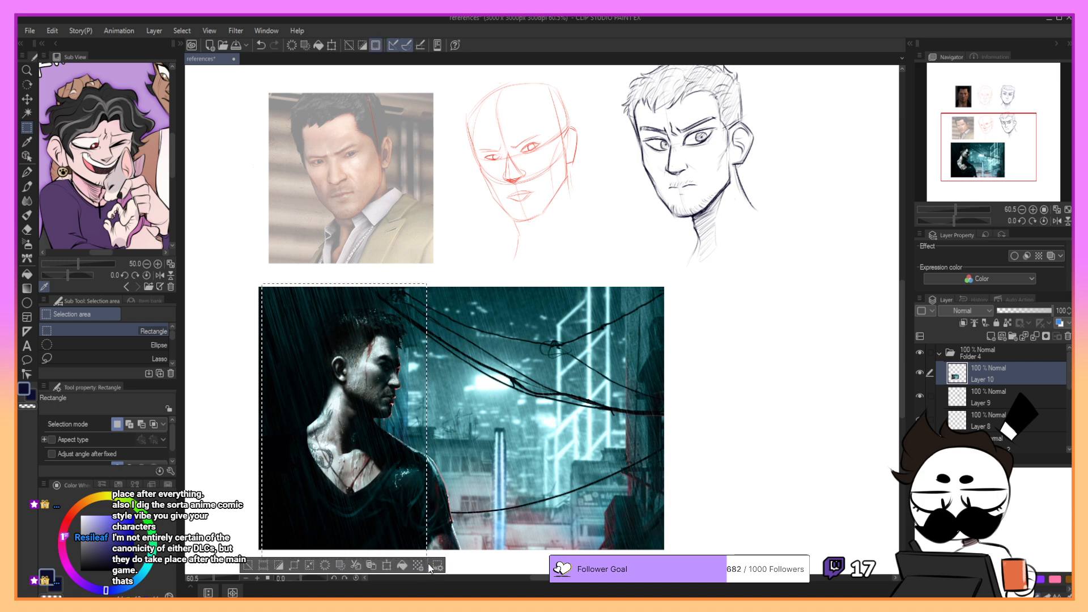
{"action": "left_click", "coordinate": [1067, 338]}
{"action": "key", "text": "ctrl+v"}
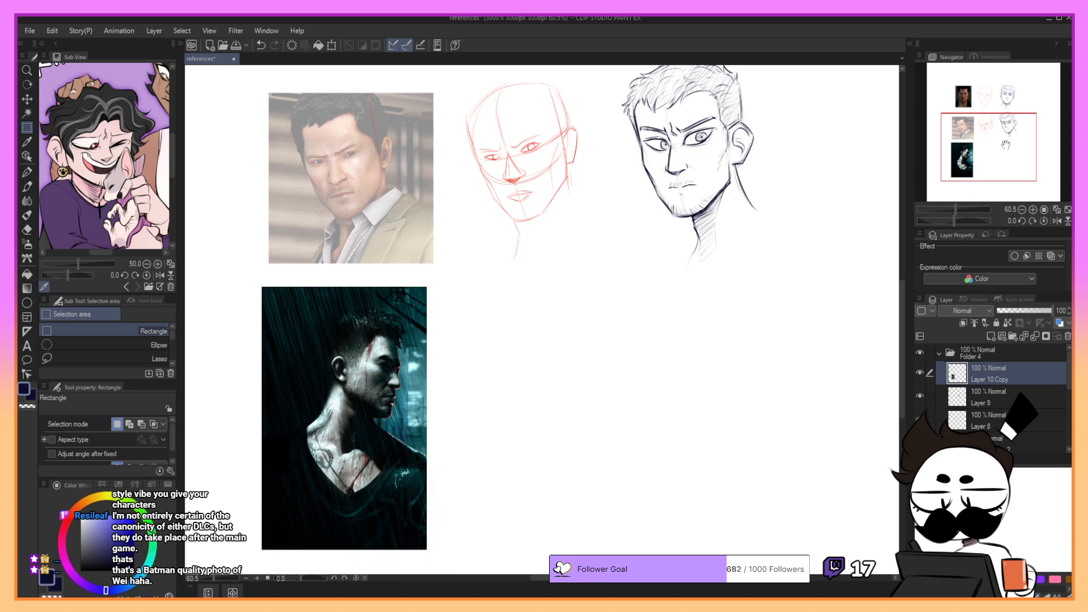
- Switch back to the pencil and move the cropped reference layer below Layer 9
{"action": "left_click_drag", "start_coordinate": [1009, 133], "coordinate": [1023, 148]}
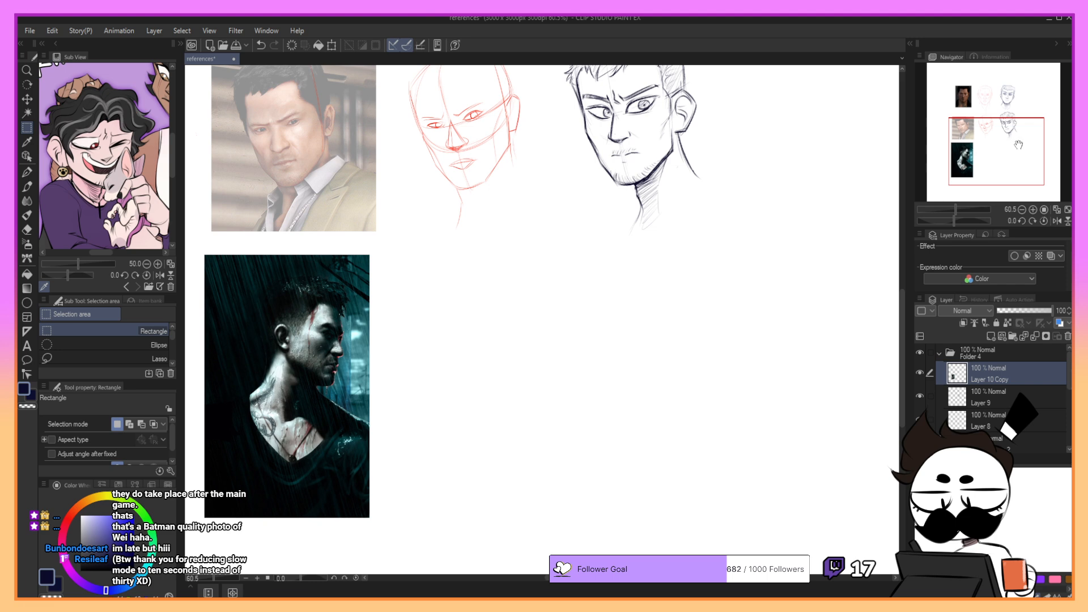
{"action": "left_click_drag", "start_coordinate": [1028, 138], "coordinate": [1029, 141]}
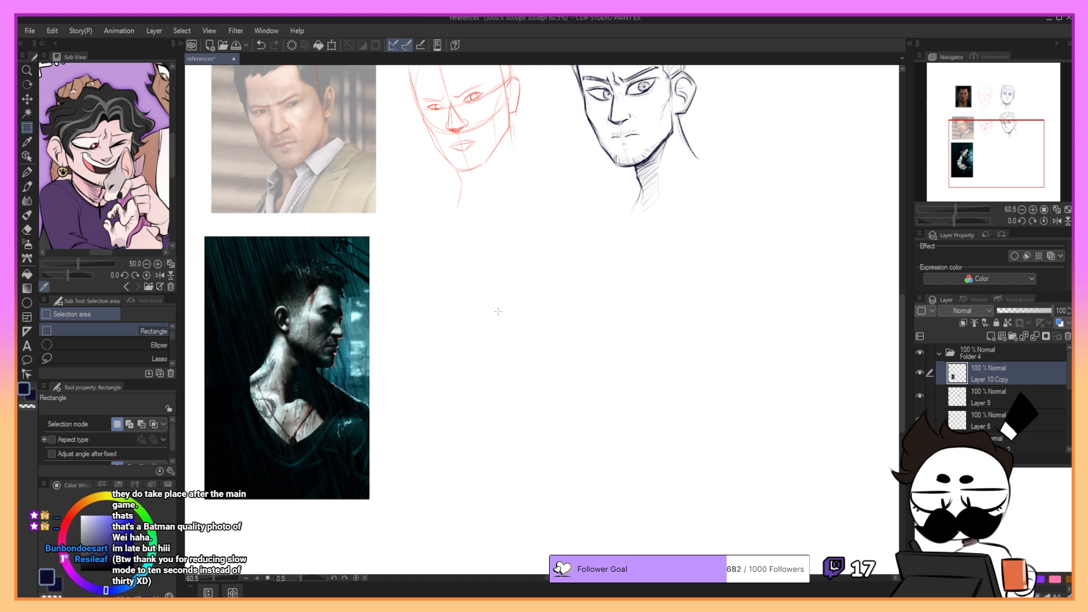
{"action": "key", "text": "p"}
{"action": "left_click", "coordinate": [1008, 398]}
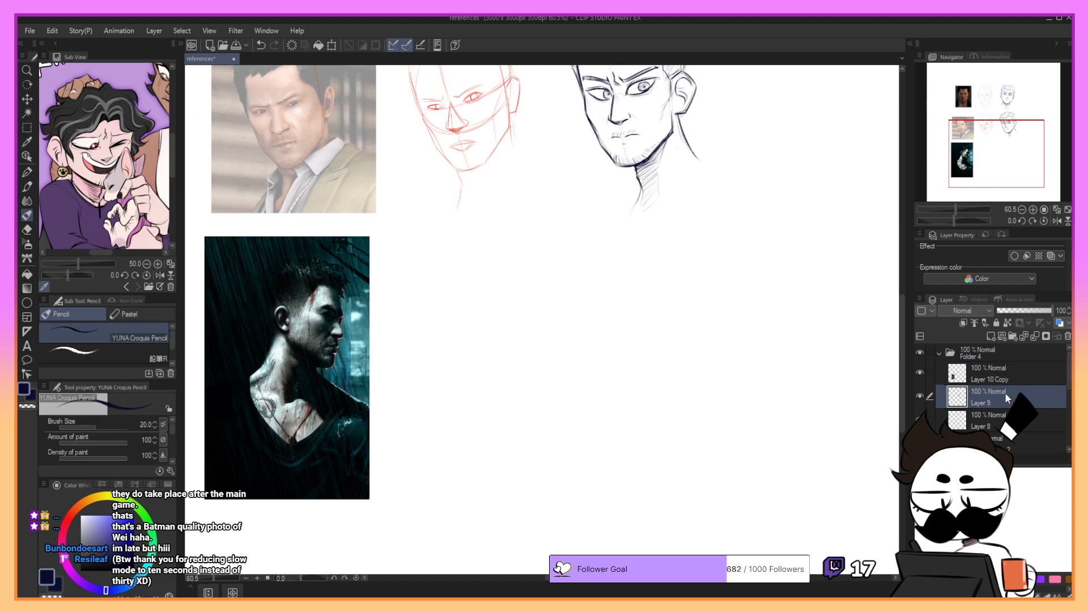
{"action": "left_click_drag", "start_coordinate": [1015, 376], "coordinate": [1013, 398]}
{"action": "left_click", "coordinate": [1001, 377]}
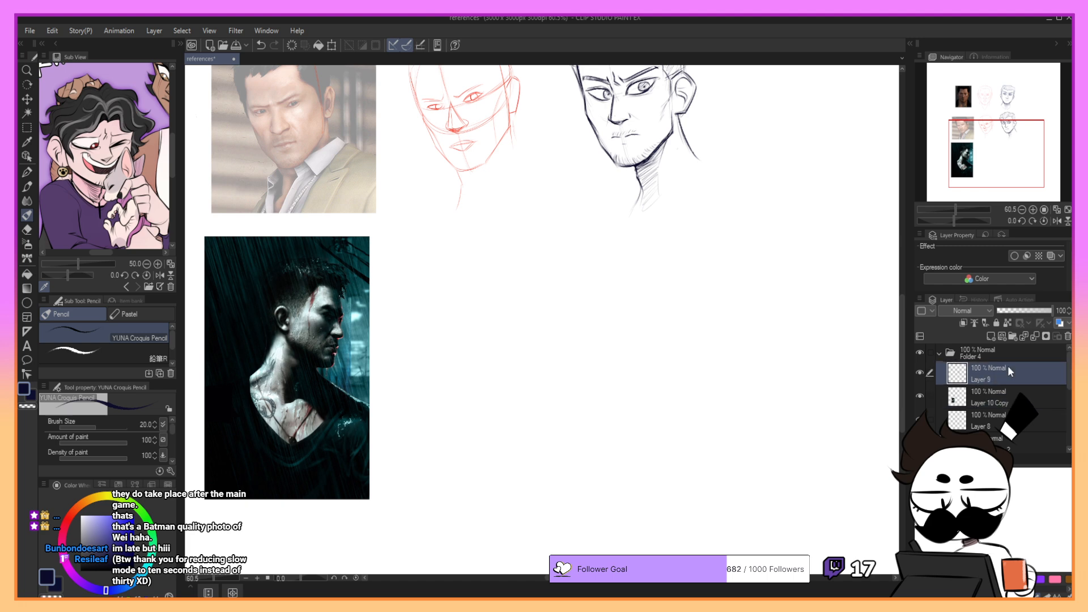
{"action": "left_click", "coordinate": [1001, 394]}
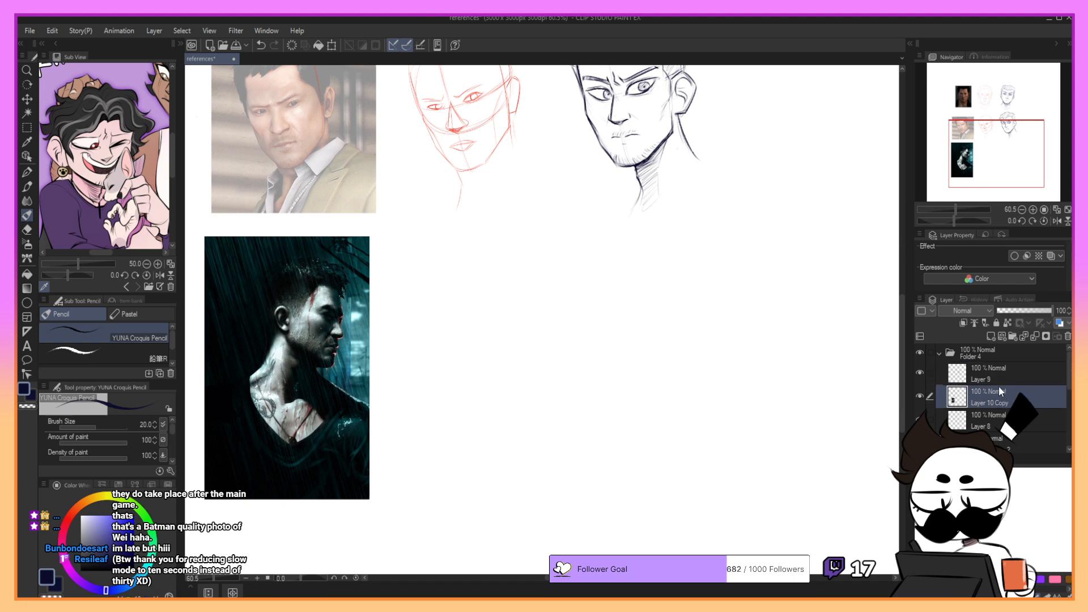
- Set the opacity of the second reference photo's layer to 100%
{"action": "left_click", "coordinate": [1001, 441]}
{"action": "left_click", "coordinate": [1042, 310]}
{"action": "left_click_drag", "start_coordinate": [1042, 309], "coordinate": [1055, 304]}
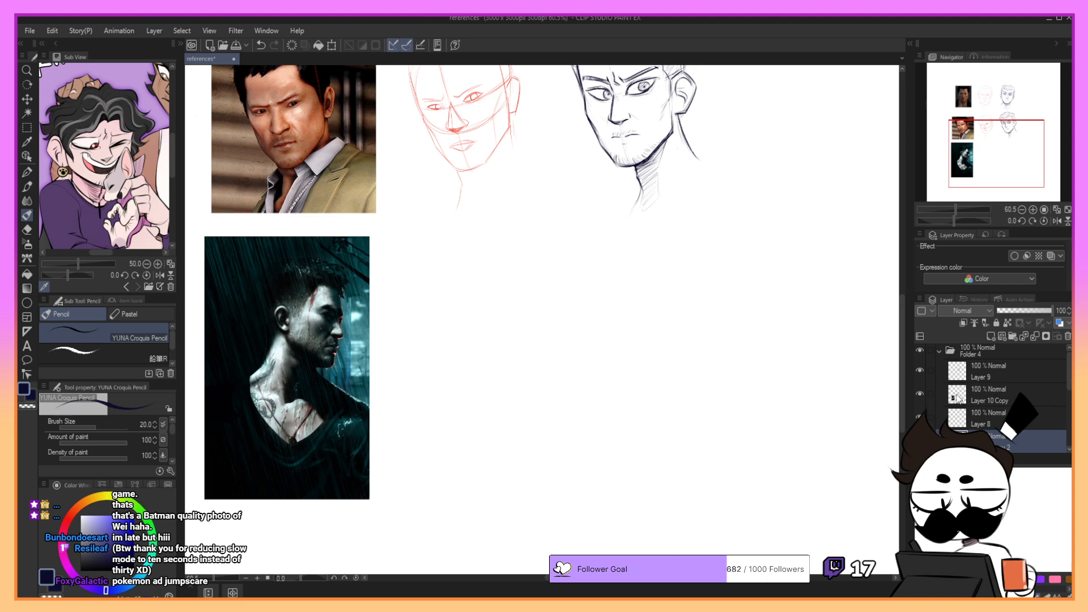
- Identify the sketch and photo layers by toggling their visibility, and merge Layer 8 and Layer 8 Copy 2 down into Layer 8 Copy
{"action": "left_click", "coordinate": [919, 394]}
{"action": "left_click", "coordinate": [923, 394]}
{"action": "left_click", "coordinate": [919, 417]}
{"action": "left_click", "coordinate": [920, 417]}
{"action": "left_click", "coordinate": [985, 420]}
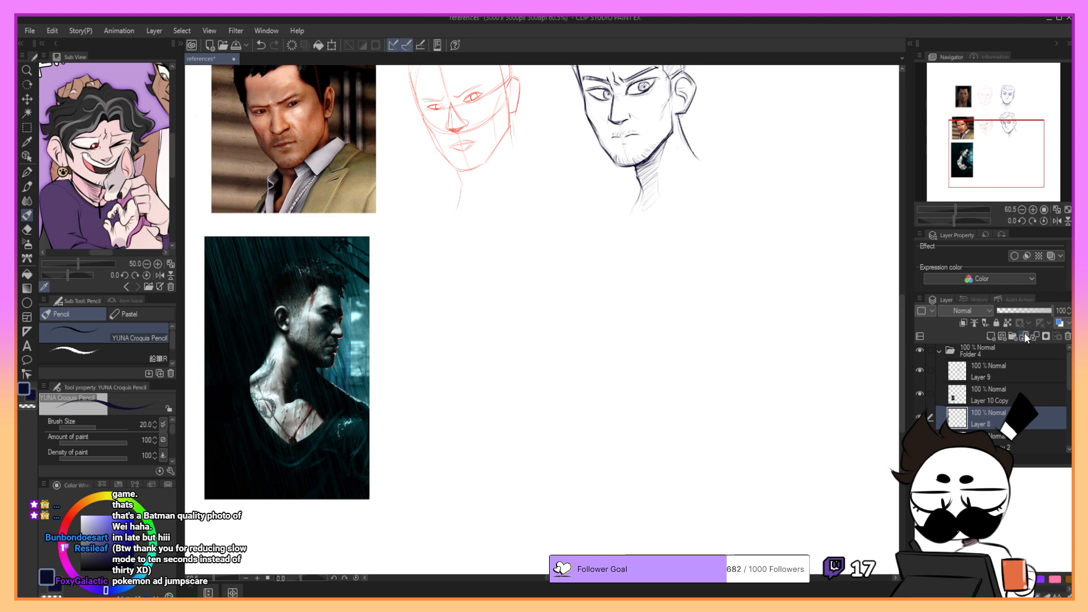
{"action": "scroll", "coordinate": [997, 391], "scroll_direction": "down", "scroll_amount": 2}
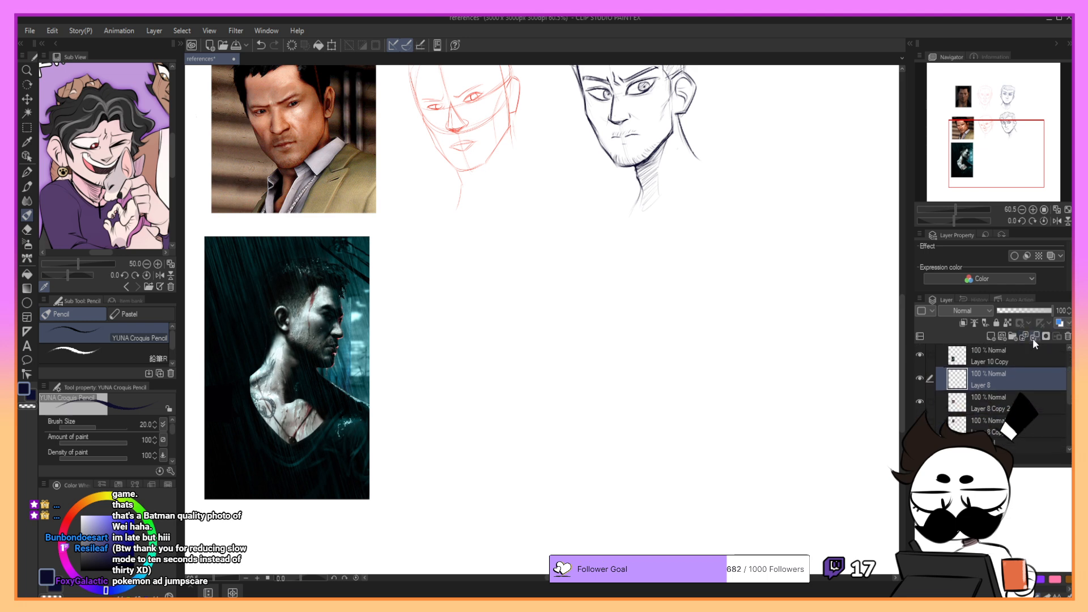
{"action": "left_click", "coordinate": [919, 401]}
{"action": "left_click", "coordinate": [922, 402]}
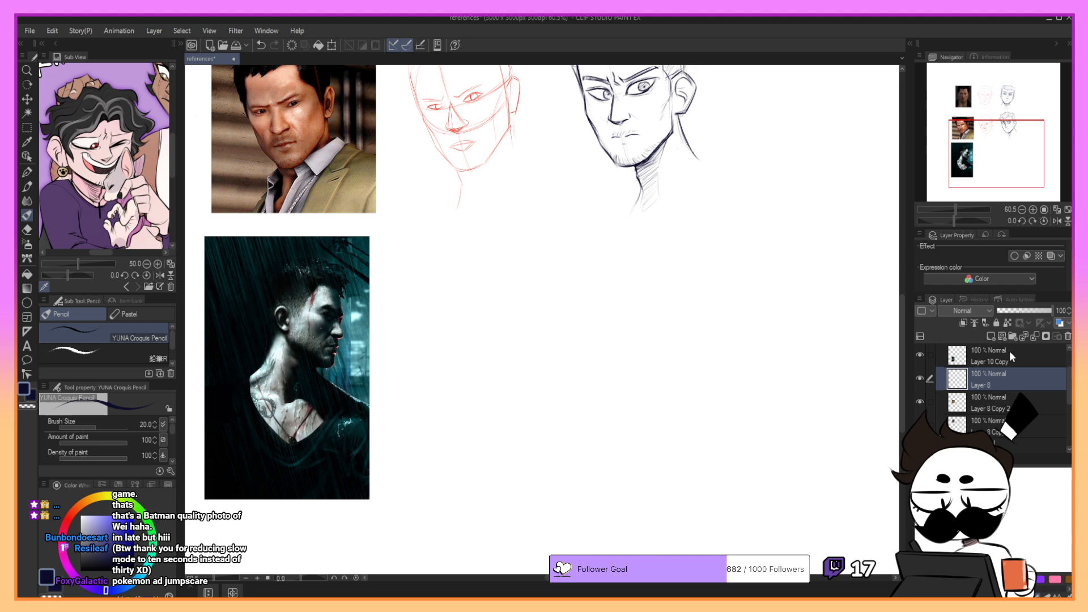
{"action": "left_click", "coordinate": [1035, 336]}
{"action": "left_click", "coordinate": [1035, 336]}
{"action": "left_click", "coordinate": [920, 379]}
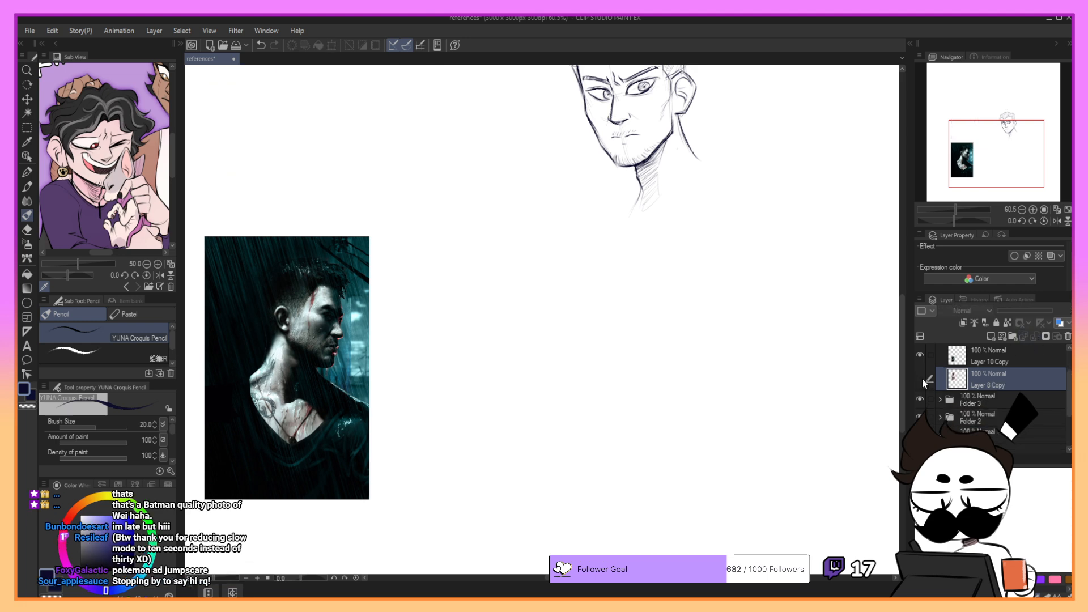
{"action": "left_click", "coordinate": [923, 378]}
- Place Layer 9 below Layer 10 Copy, merge it down into Layer 8 Copy, and select the cropped reference layer
{"action": "left_click", "coordinate": [991, 356]}
{"action": "scroll", "coordinate": [1021, 366], "scroll_direction": "up", "scroll_amount": 3}
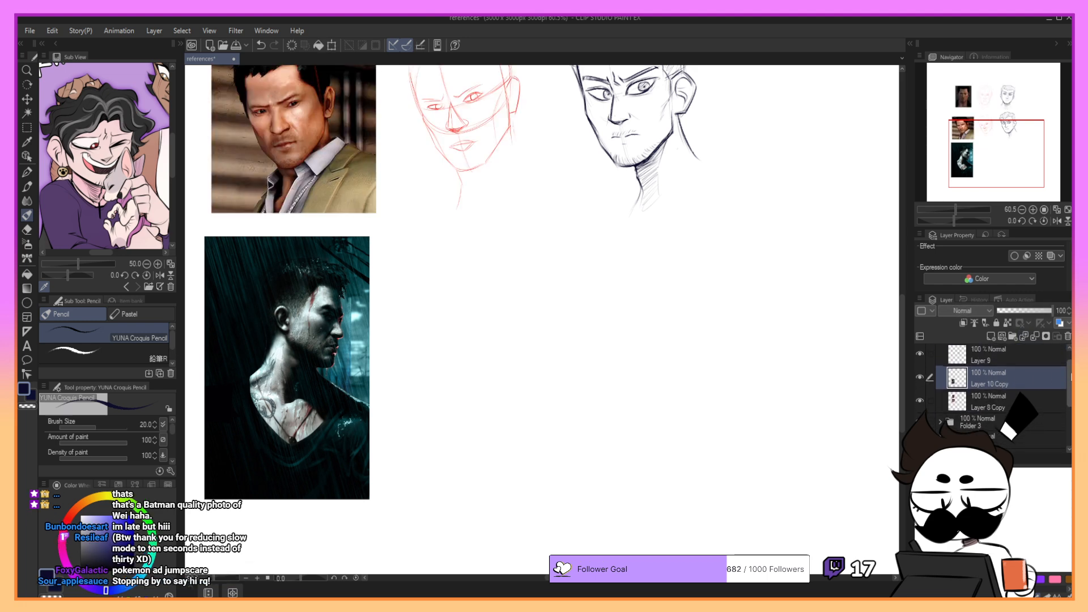
{"action": "left_click_drag", "start_coordinate": [1023, 368], "coordinate": [1026, 402]}
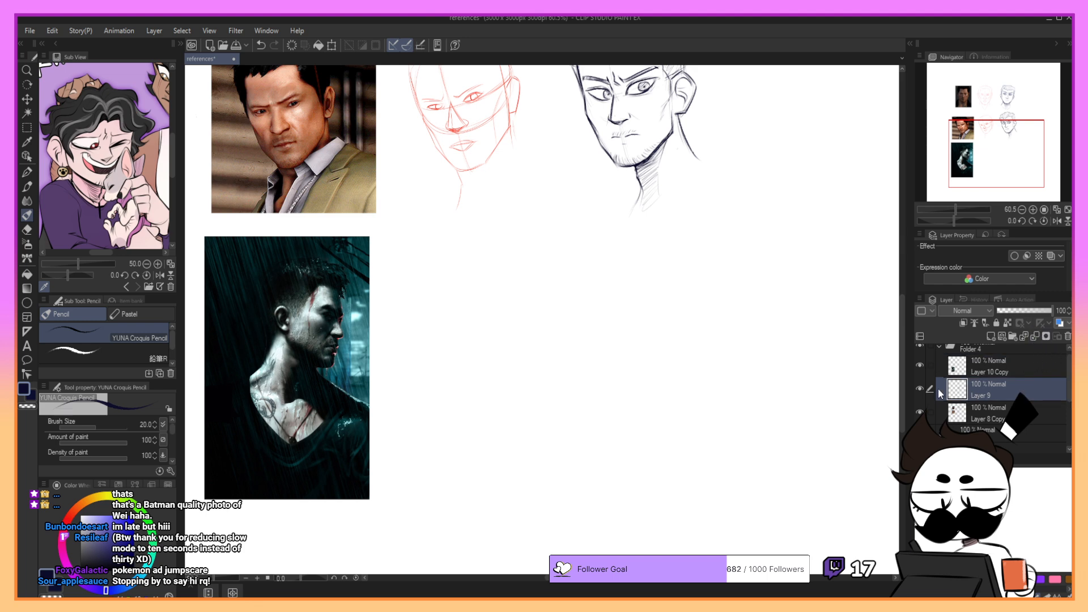
{"action": "left_click", "coordinate": [1034, 339]}
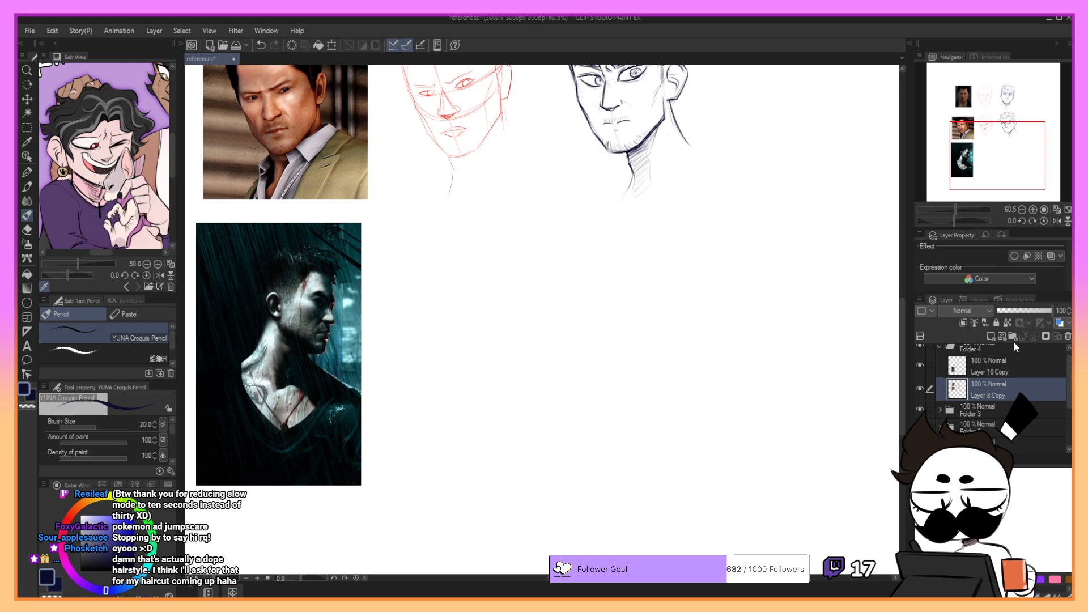
{"action": "left_click", "coordinate": [1018, 369]}
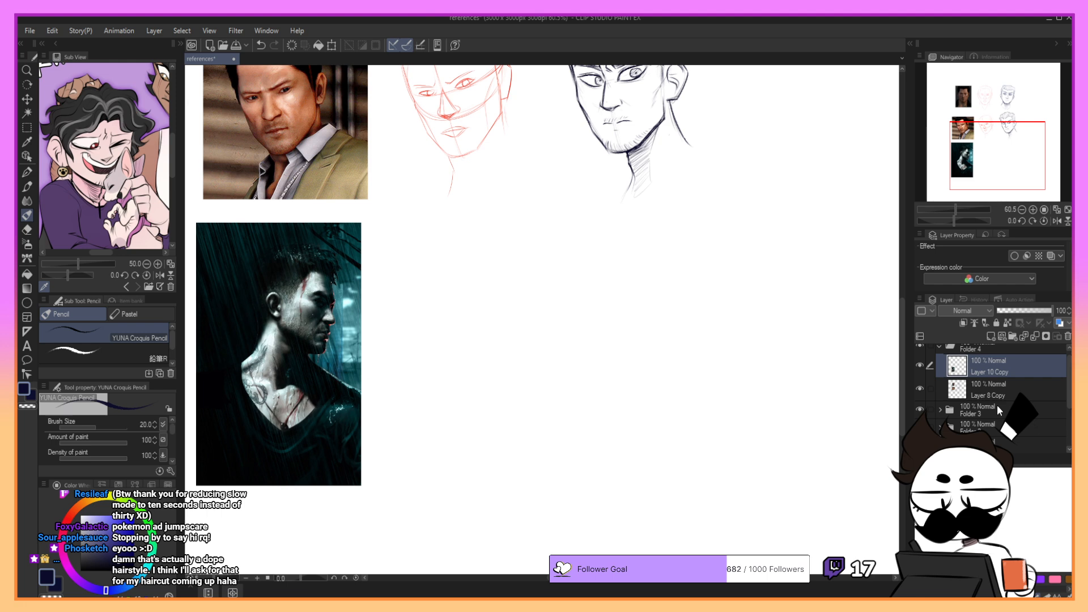
- Lower the opacity of the third reference photo's layer, Layer 10 Copy, to 34%
{"action": "left_click_drag", "start_coordinate": [1007, 142], "coordinate": [1012, 149]}
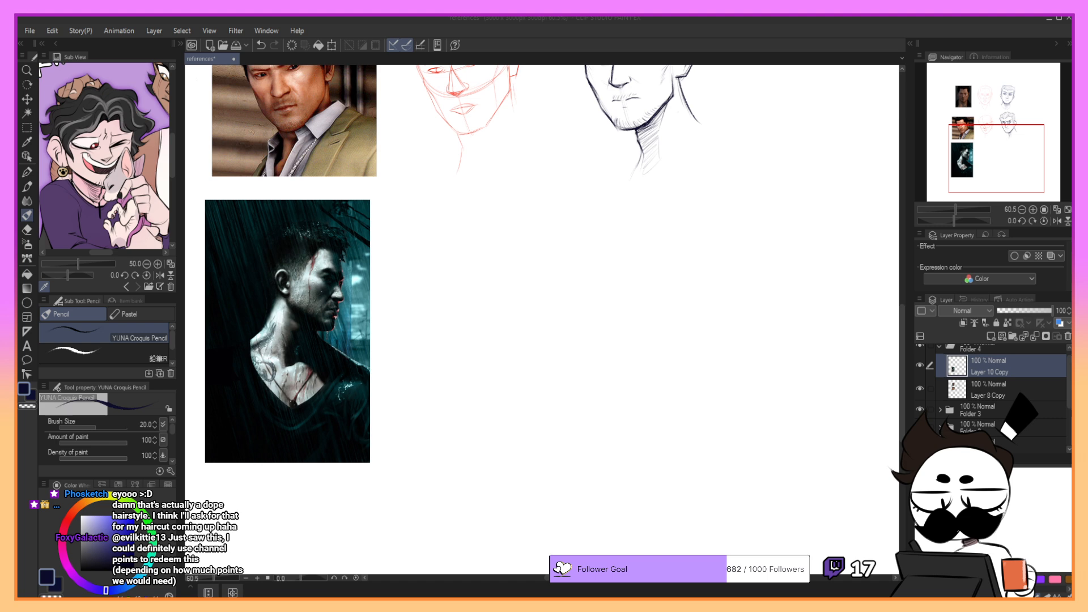
{"action": "left_click", "coordinate": [977, 393]}
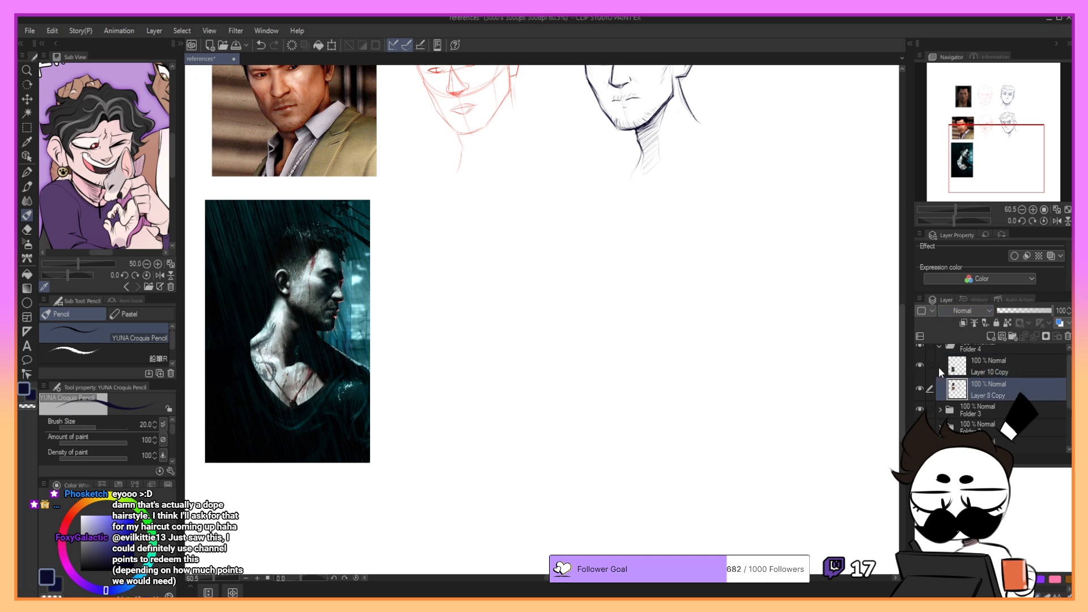
{"action": "left_click", "coordinate": [975, 366]}
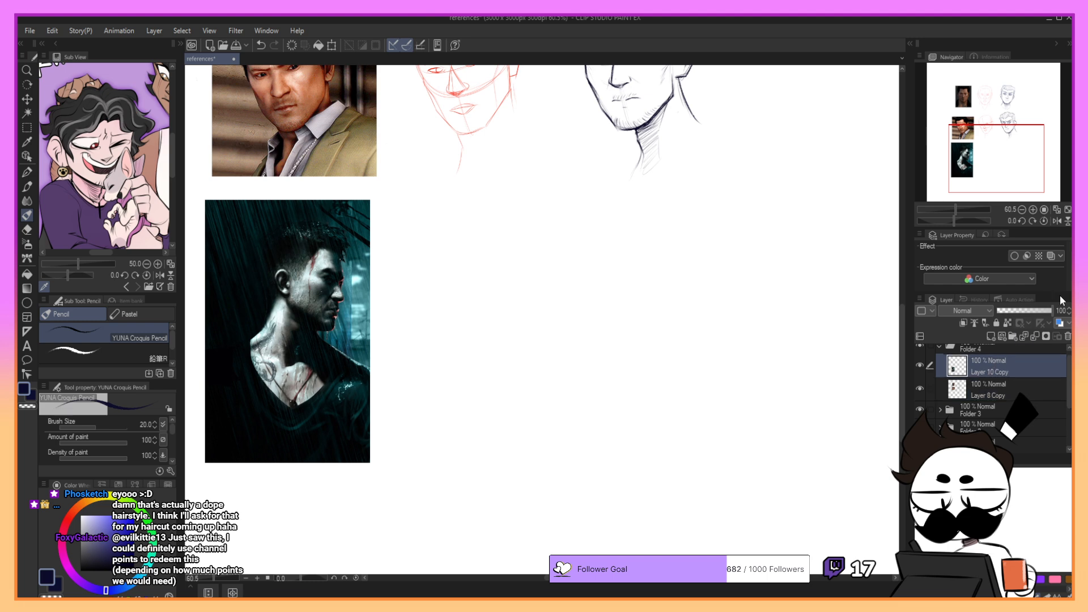
{"action": "left_click", "coordinate": [1016, 311]}
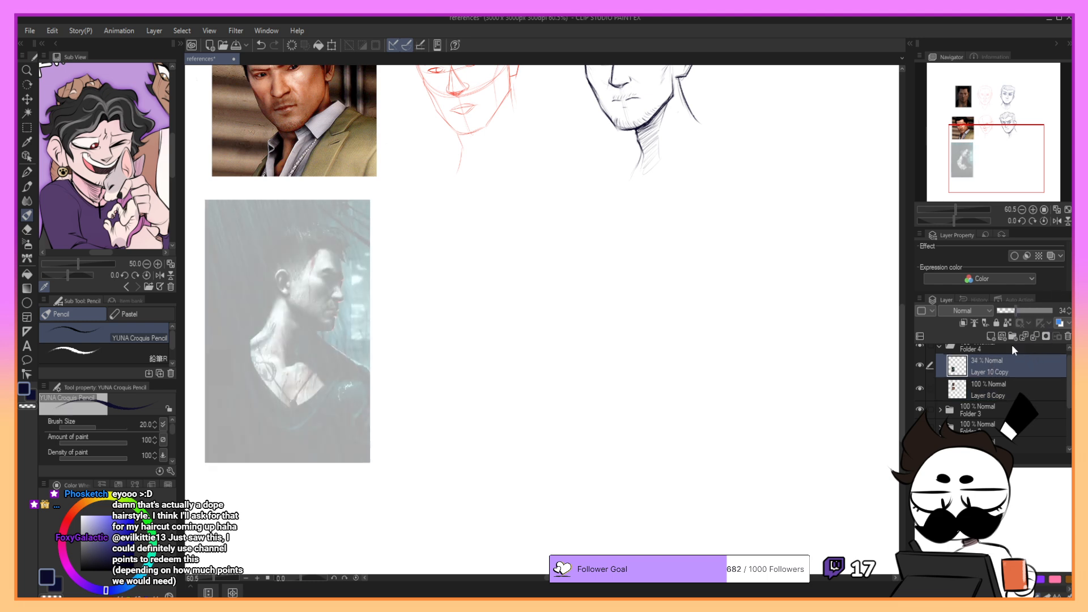
- Add a new layer above the faded third photo and pick a red colour with the G-pen
{"action": "left_click", "coordinate": [993, 335]}
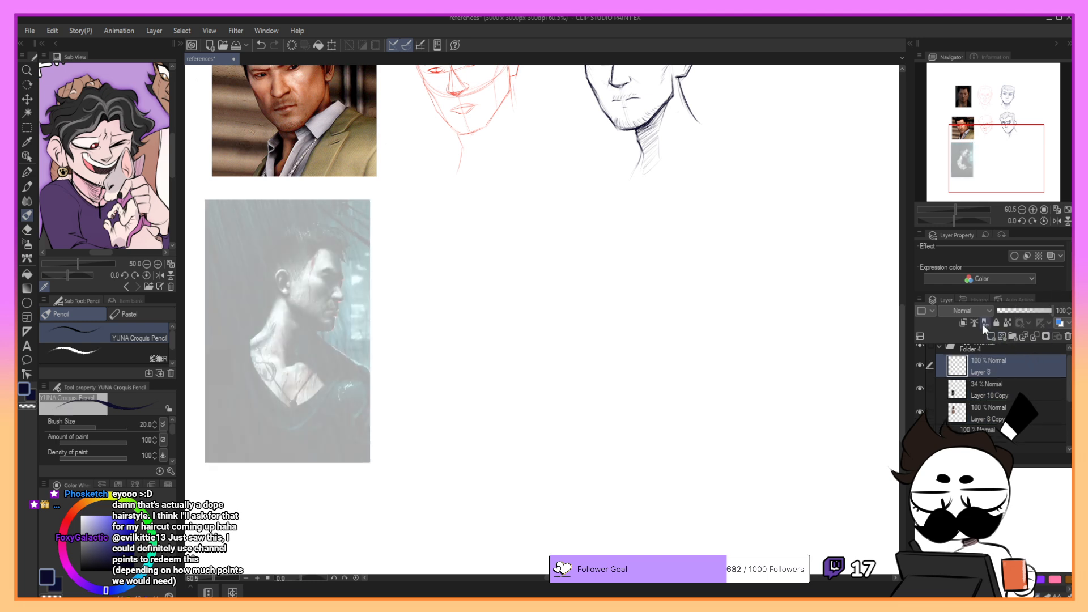
{"action": "left_click", "coordinate": [67, 520]}
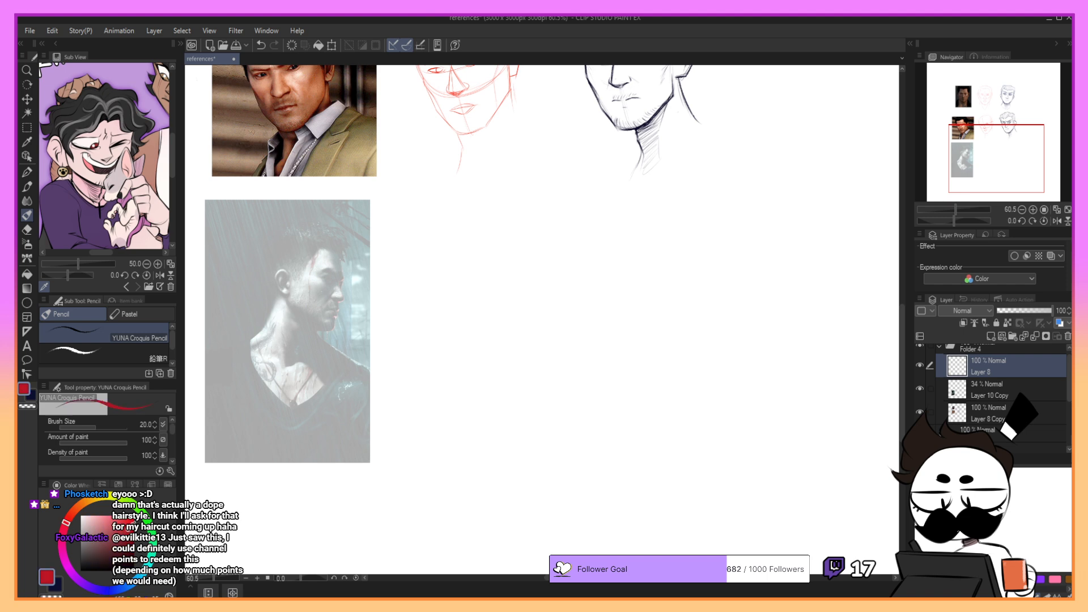
{"action": "key", "text": "p"}
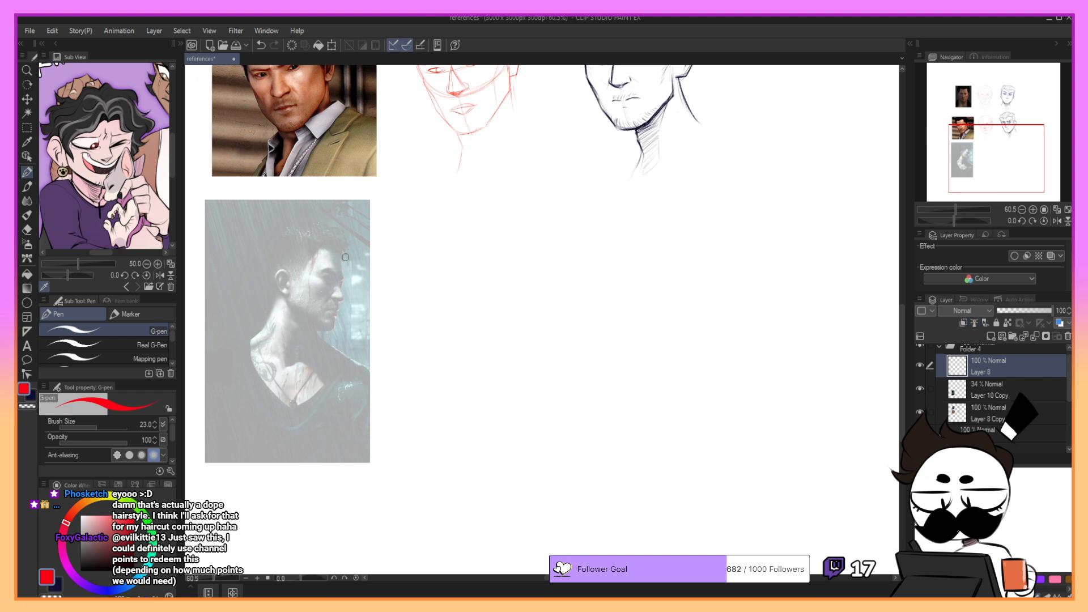
- Sketch the curve of the cranium and forehead in red over the third photo's profile head, retrying strokes as needed
{"action": "key", "text": "ctrl+z"}
{"action": "left_click_drag", "start_coordinate": [340, 257], "coordinate": [346, 299]}
{"action": "key", "text": "ctrl+z"}
{"action": "key", "text": "ctrl+z"}
{"action": "key", "text": "ctrl+z"}
{"action": "key", "text": "ctrl+z"}
{"action": "key", "text": "ctrl+z"}
- Sketch the front guideline of the face from the brow down to the chin
{"action": "key", "text": "ctrl+z"}
{"action": "key", "text": "ctrl+z"}
- Draw the vertical side-plane guideline through the head and the jawline running to the chin
{"action": "key", "text": "ctrl+z"}
{"action": "key", "text": "ctrl+z"}
{"action": "key", "text": "ctrl+z"}
- Round out the forehead, the top of the skull and the back of the head with curved red strokes
{"action": "key", "text": "ctrl+z"}
{"action": "key", "text": "ctrl+z"}
{"action": "left_click_drag", "start_coordinate": [289, 241], "coordinate": [341, 277]}
{"action": "mouse_move", "coordinate": [298, 240]}
{"action": "left_mouse_down"}
{"action": "mouse_move", "coordinate": [317, 234]}
{"action": "mouse_move", "coordinate": [340, 278]}
{"action": "left_mouse_up"}
{"action": "key", "text": "ctrl+z"}
{"action": "key", "text": "ctrl+z"}
{"action": "key", "text": "ctrl+z"}
{"action": "left_click_drag", "start_coordinate": [287, 240], "coordinate": [343, 278]}
{"action": "key", "text": "ctrl+z"}
{"action": "key", "text": "ctrl+z"}
{"action": "mouse_move", "coordinate": [307, 235]}
{"action": "left_mouse_down"}
{"action": "mouse_move", "coordinate": [273, 277]}
{"action": "mouse_move", "coordinate": [300, 294]}
{"action": "mouse_move", "coordinate": [328, 246]}
{"action": "mouse_move", "coordinate": [338, 279]}
{"action": "left_mouse_up"}
{"action": "key", "text": "ctrl+z"}
{"action": "mouse_move", "coordinate": [317, 236]}
{"action": "left_mouse_down"}
{"action": "mouse_move", "coordinate": [337, 285]}
{"action": "mouse_move", "coordinate": [343, 263]}
{"action": "mouse_move", "coordinate": [335, 331]}
{"action": "left_mouse_up"}
{"action": "key", "text": "ctrl+z"}
{"action": "key", "text": "ctrl+z"}
{"action": "key", "text": "ctrl+z"}
{"action": "left_click_drag", "start_coordinate": [344, 254], "coordinate": [333, 330]}
{"action": "key", "text": "ctrl+z"}
{"action": "key", "text": "ctrl+z"}
{"action": "left_click_drag", "start_coordinate": [342, 271], "coordinate": [333, 329]}
{"action": "key", "text": "ctrl+z"}
{"action": "left_click_drag", "start_coordinate": [342, 282], "coordinate": [333, 329]}
{"action": "left_click_drag", "start_coordinate": [294, 241], "coordinate": [290, 283]}
{"action": "key", "text": "ctrl+z"}
{"action": "left_click_drag", "start_coordinate": [294, 241], "coordinate": [289, 292]}
{"action": "key", "text": "ctrl+z"}
{"action": "mouse_move", "coordinate": [289, 288]}
{"action": "left_mouse_down"}
{"action": "mouse_move", "coordinate": [309, 321]}
{"action": "mouse_move", "coordinate": [278, 289]}
{"action": "mouse_move", "coordinate": [294, 276]}
{"action": "mouse_move", "coordinate": [337, 314]}
{"action": "mouse_move", "coordinate": [333, 328]}
{"action": "mouse_move", "coordinate": [289, 306]}
{"action": "mouse_move", "coordinate": [324, 330]}
{"action": "left_mouse_up"}
{"action": "key", "text": "ctrl+z"}
{"action": "key", "text": "ctrl+z"}
{"action": "key", "text": "ctrl+z"}
{"action": "key", "text": "ctrl+z"}
{"action": "mouse_move", "coordinate": [336, 243]}
{"action": "left_mouse_down"}
{"action": "mouse_move", "coordinate": [295, 237]}
{"action": "mouse_move", "coordinate": [344, 256]}
{"action": "left_mouse_up"}
{"action": "key", "text": "ctrl+z"}
{"action": "mouse_move", "coordinate": [316, 230]}
{"action": "left_mouse_down"}
{"action": "mouse_move", "coordinate": [269, 248]}
{"action": "mouse_move", "coordinate": [313, 224]}
{"action": "mouse_move", "coordinate": [279, 292]}
{"action": "left_mouse_up"}
{"action": "key", "text": "ctrl+z"}
{"action": "key", "text": "ctrl+z"}
{"action": "key", "text": "ctrl+z"}
{"action": "mouse_move", "coordinate": [264, 249]}
{"action": "left_mouse_down"}
{"action": "mouse_move", "coordinate": [308, 229]}
{"action": "mouse_move", "coordinate": [271, 275]}
{"action": "mouse_move", "coordinate": [275, 286]}
{"action": "left_mouse_up"}
{"action": "left_click_drag", "start_coordinate": [262, 254], "coordinate": [280, 302]}
{"action": "key", "text": "ctrl+z"}
{"action": "mouse_move", "coordinate": [260, 259]}
{"action": "left_mouse_down"}
{"action": "mouse_move", "coordinate": [277, 286]}
{"action": "mouse_move", "coordinate": [262, 254]}
{"action": "mouse_move", "coordinate": [314, 229]}
{"action": "left_mouse_up"}
{"action": "key", "text": "ctrl+z"}
{"action": "key", "text": "ctrl+z"}
{"action": "left_click_drag", "start_coordinate": [264, 253], "coordinate": [307, 230]}
{"action": "key", "text": "ctrl+z"}
- Sketch the ear and the neck lines running from the jaw towards the shoulder
{"action": "mouse_move", "coordinate": [286, 272]}
{"action": "left_mouse_down"}
{"action": "mouse_move", "coordinate": [275, 274]}
{"action": "mouse_move", "coordinate": [282, 291]}
{"action": "left_mouse_up"}
{"action": "key", "text": "ctrl+z"}
{"action": "mouse_move", "coordinate": [265, 327]}
{"action": "left_mouse_down"}
{"action": "mouse_move", "coordinate": [314, 338]}
{"action": "mouse_move", "coordinate": [300, 361]}
{"action": "left_mouse_up"}
{"action": "key", "text": "ctrl+z"}
{"action": "key", "text": "ctrl+z"}
{"action": "mouse_move", "coordinate": [289, 311]}
{"action": "left_mouse_down"}
{"action": "mouse_move", "coordinate": [288, 339]}
{"action": "mouse_move", "coordinate": [326, 341]}
{"action": "mouse_move", "coordinate": [354, 366]}
{"action": "left_mouse_up"}
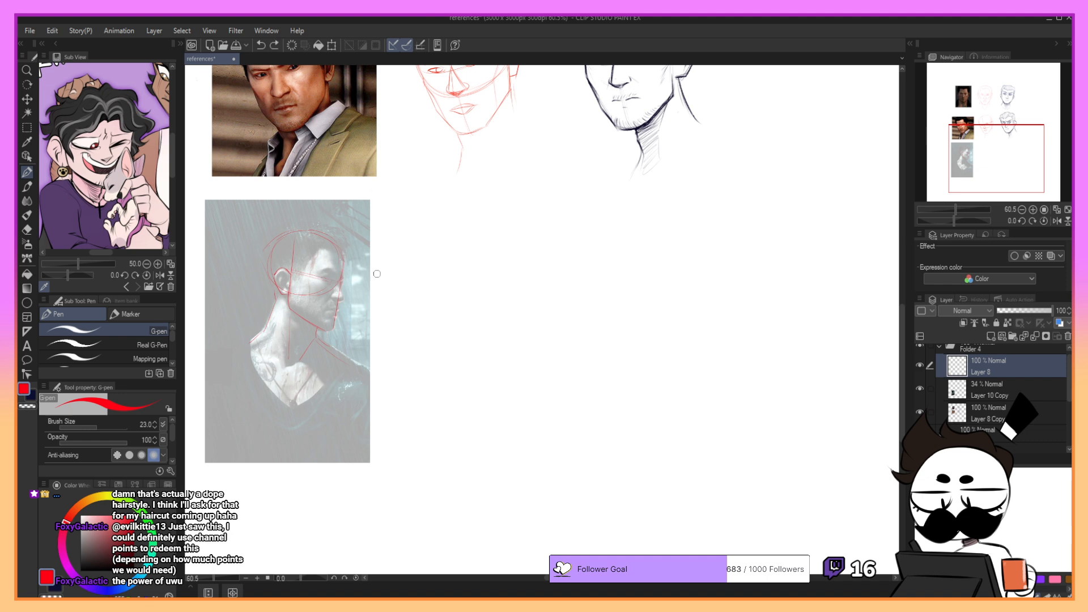
- Sketch the brow and eye of the profile face in red
{"action": "left_click_drag", "start_coordinate": [301, 270], "coordinate": [334, 277]}
{"action": "key", "text": "ctrl+z"}
{"action": "key", "text": "ctrl+z"}
{"action": "key", "text": "ctrl+z"}
{"action": "left_click_drag", "start_coordinate": [330, 276], "coordinate": [331, 283]}
- Draw the forehead-to-nose contour, working on the brow ridge and the nose bridge with repeated strokes
{"action": "key", "text": "ctrl+z"}
{"action": "left_click_drag", "start_coordinate": [328, 267], "coordinate": [326, 270]}
{"action": "key", "text": "ctrl+z"}
{"action": "left_click_drag", "start_coordinate": [337, 253], "coordinate": [342, 282]}
{"action": "key", "text": "ctrl+z"}
- Draw the underside of the nose and the nostril, reworking the strokes until the shape fits the photo
{"action": "key", "text": "ctrl+z"}
{"action": "key", "text": "ctrl+z"}
{"action": "left_click_drag", "start_coordinate": [329, 270], "coordinate": [339, 276]}
{"action": "left_click_drag", "start_coordinate": [338, 257], "coordinate": [344, 275]}
{"action": "left_click_drag", "start_coordinate": [343, 272], "coordinate": [344, 276]}
{"action": "key", "text": "ctrl+z"}
{"action": "key", "text": "ctrl+z"}
{"action": "mouse_move", "coordinate": [344, 277]}
{"action": "left_mouse_down"}
{"action": "mouse_move", "coordinate": [345, 298]}
{"action": "mouse_move", "coordinate": [335, 294]}
{"action": "left_mouse_up"}
{"action": "key", "text": "ctrl+z"}
{"action": "key", "text": "ctrl+z"}
- Draw the profile contour of the lips and chin below the nose
{"action": "key", "text": "ctrl+z"}
{"action": "key", "text": "ctrl+z"}
- Refine the forehead contour, the guideline across the head and the back of the neck
{"action": "key", "text": "ctrl+z"}
{"action": "key", "text": "ctrl+z"}
{"action": "key", "text": "ctrl+z"}
{"action": "key", "text": "ctrl+z"}
{"action": "key", "text": "ctrl+z"}
{"action": "key", "text": "ctrl+z"}
{"action": "key", "text": "ctrl+z"}
{"action": "key", "text": "ctrl+z"}
{"action": "key", "text": "ctrl+z"}
{"action": "left_click_drag", "start_coordinate": [334, 298], "coordinate": [338, 299]}
{"action": "key", "text": "ctrl+z"}
{"action": "key", "text": "ctrl+z"}
{"action": "key", "text": "ctrl+y"}
{"action": "key", "text": "ctrl+y"}
{"action": "key", "text": "ctrl+z"}
{"action": "key", "text": "ctrl+y"}
{"action": "key", "text": "ctrl+z"}
{"action": "key", "text": "ctrl+y"}
{"action": "key", "text": "ctrl+z"}
{"action": "key", "text": "ctrl+z"}
{"action": "key", "text": "ctrl+z"}
{"action": "left_click_drag", "start_coordinate": [344, 298], "coordinate": [333, 301]}
{"action": "key", "text": "ctrl+z"}
{"action": "key", "text": "ctrl+z"}
{"action": "left_click_drag", "start_coordinate": [343, 297], "coordinate": [338, 300]}
{"action": "key", "text": "ctrl+z"}
{"action": "key", "text": "ctrl+z"}
{"action": "key", "text": "ctrl+z"}
{"action": "key", "text": "ctrl+z"}
{"action": "key", "text": "ctrl+z"}
{"action": "key", "text": "ctrl+z"}
{"action": "key", "text": "ctrl+z"}
{"action": "left_click_drag", "start_coordinate": [343, 296], "coordinate": [338, 311]}
{"action": "key", "text": "ctrl+z"}
{"action": "key", "text": "ctrl+z"}
{"action": "key", "text": "ctrl+z"}
{"action": "key", "text": "ctrl+z"}
{"action": "left_click_drag", "start_coordinate": [345, 301], "coordinate": [334, 328]}
{"action": "key", "text": "ctrl+z"}
{"action": "key", "text": "ctrl+z"}
{"action": "key", "text": "ctrl+z"}
{"action": "key", "text": "ctrl+z"}
{"action": "key", "text": "ctrl+z"}
{"action": "key", "text": "ctrl+z"}
{"action": "key", "text": "ctrl+z"}
{"action": "key", "text": "ctrl+z"}
{"action": "key", "text": "ctrl+z"}
{"action": "key", "text": "ctrl+z"}
{"action": "left_click_drag", "start_coordinate": [343, 268], "coordinate": [335, 247]}
{"action": "key", "text": "ctrl+z"}
{"action": "mouse_move", "coordinate": [265, 257]}
{"action": "left_mouse_down"}
{"action": "mouse_move", "coordinate": [301, 239]}
{"action": "mouse_move", "coordinate": [275, 239]}
{"action": "mouse_move", "coordinate": [322, 237]}
{"action": "mouse_move", "coordinate": [312, 234]}
{"action": "mouse_move", "coordinate": [330, 241]}
{"action": "mouse_move", "coordinate": [300, 233]}
{"action": "mouse_move", "coordinate": [335, 249]}
{"action": "mouse_move", "coordinate": [346, 273]}
{"action": "mouse_move", "coordinate": [339, 251]}
{"action": "mouse_move", "coordinate": [347, 276]}
{"action": "mouse_move", "coordinate": [335, 246]}
{"action": "mouse_move", "coordinate": [343, 272]}
{"action": "left_mouse_up"}
{"action": "key", "text": "ctrl+z"}
{"action": "key", "text": "ctrl+z"}
{"action": "key", "text": "ctrl+z"}
{"action": "left_click_drag", "start_coordinate": [261, 266], "coordinate": [272, 307]}
{"action": "key", "text": "ctrl+z"}
- Sketch the shoulder and neckline strokes meeting in a V on the chest
{"action": "left_click_drag", "start_coordinate": [253, 344], "coordinate": [290, 402]}
{"action": "left_click_drag", "start_coordinate": [344, 364], "coordinate": [294, 404]}
{"action": "left_click_drag", "start_coordinate": [339, 360], "coordinate": [306, 386]}
- Try to move the red profile sketch into the empty space beside the third reference photo
{"action": "left_click_drag", "start_coordinate": [325, 381], "coordinate": [483, 375]}
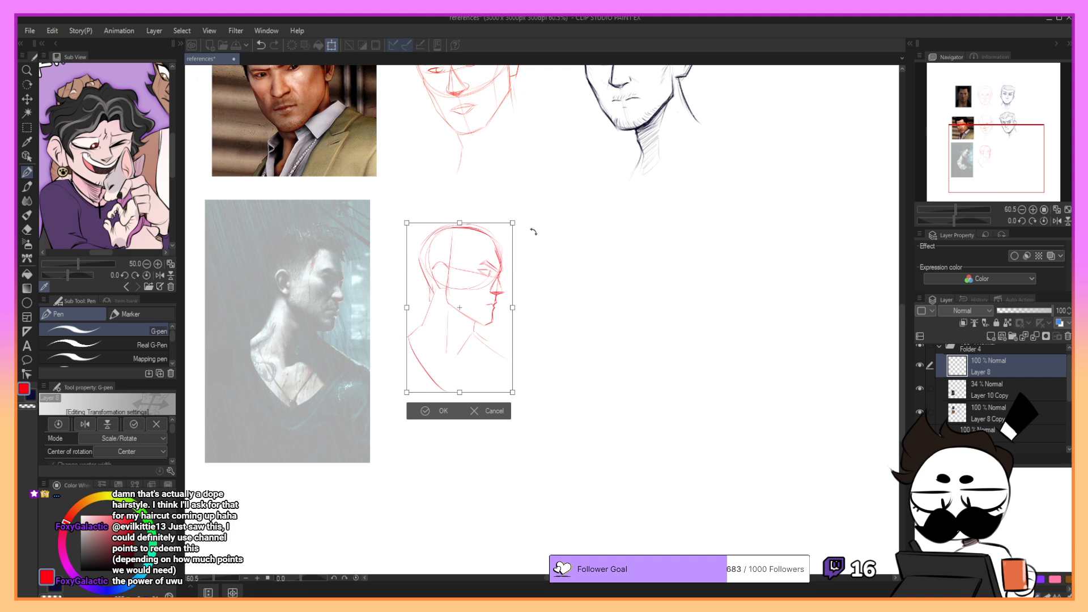
{"action": "key", "text": "ctrl+z"}
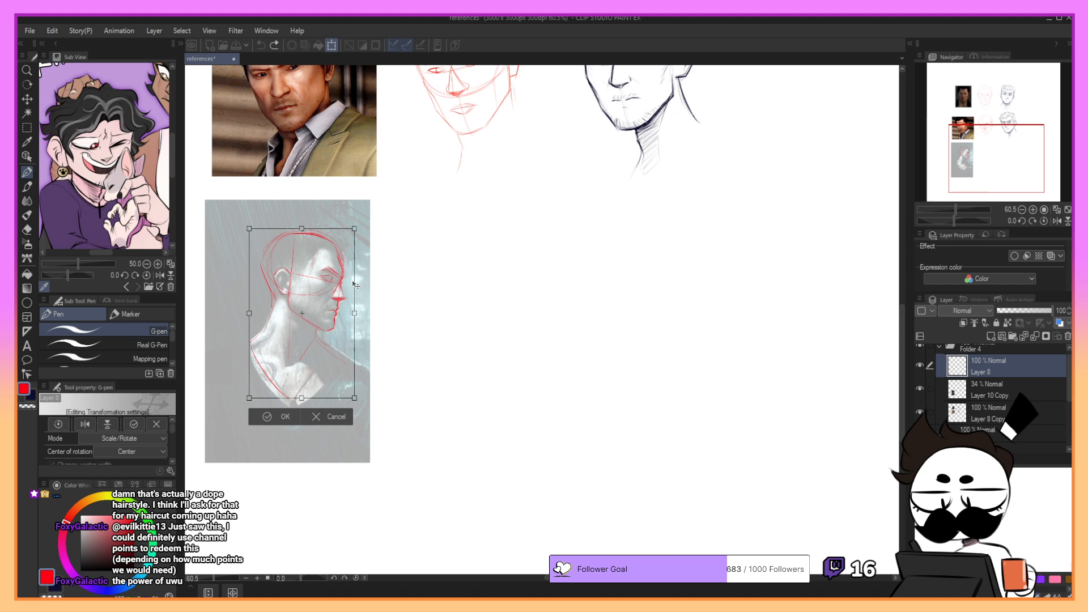
{"action": "left_click", "coordinate": [271, 420]}
- Return to the G-pen and rework the contour between the brow and the nose of the red profile
{"action": "key", "text": "p"}
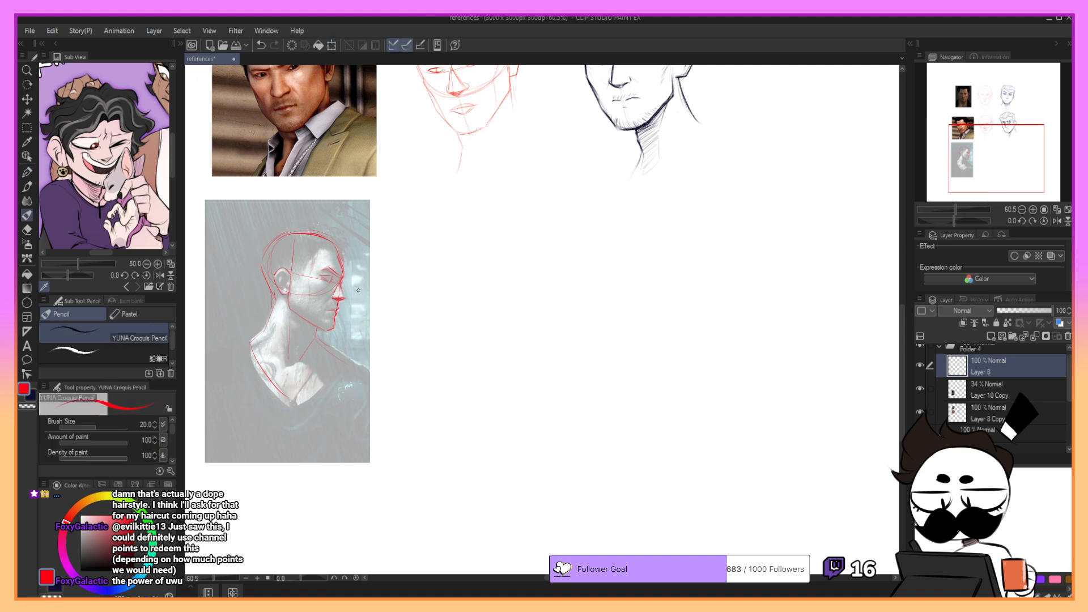
{"action": "key", "text": "p"}
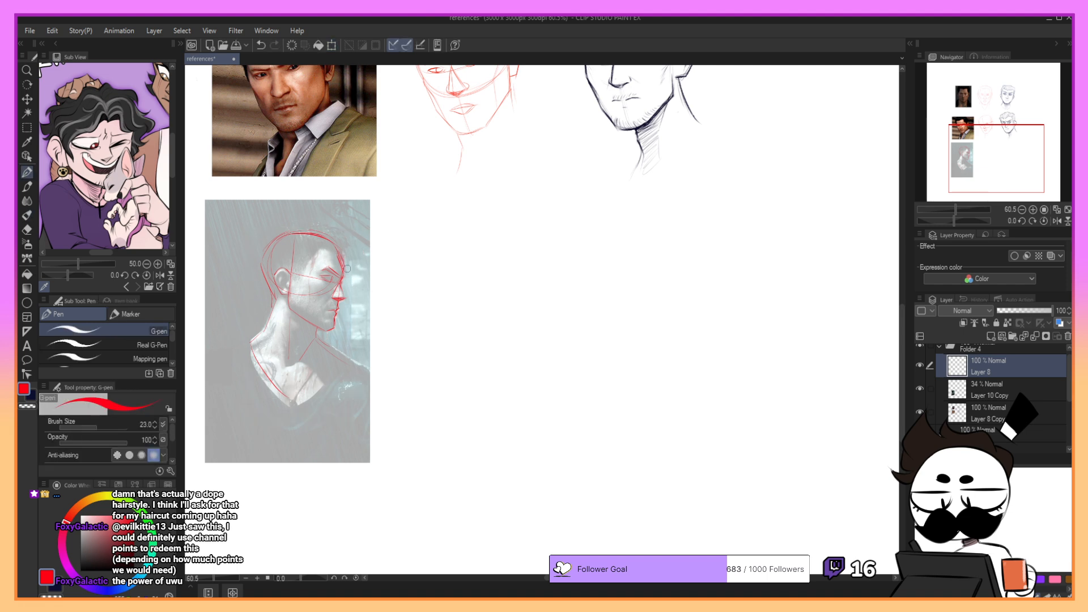
{"action": "left_click_drag", "start_coordinate": [346, 275], "coordinate": [342, 291]}
{"action": "key", "text": "ctrl+z"}
{"action": "key", "text": "ctrl+z"}
- Move the red profile sketch into the empty space beside the third reference photo and enlarge it slightly
{"action": "left_click", "coordinate": [33, 100]}
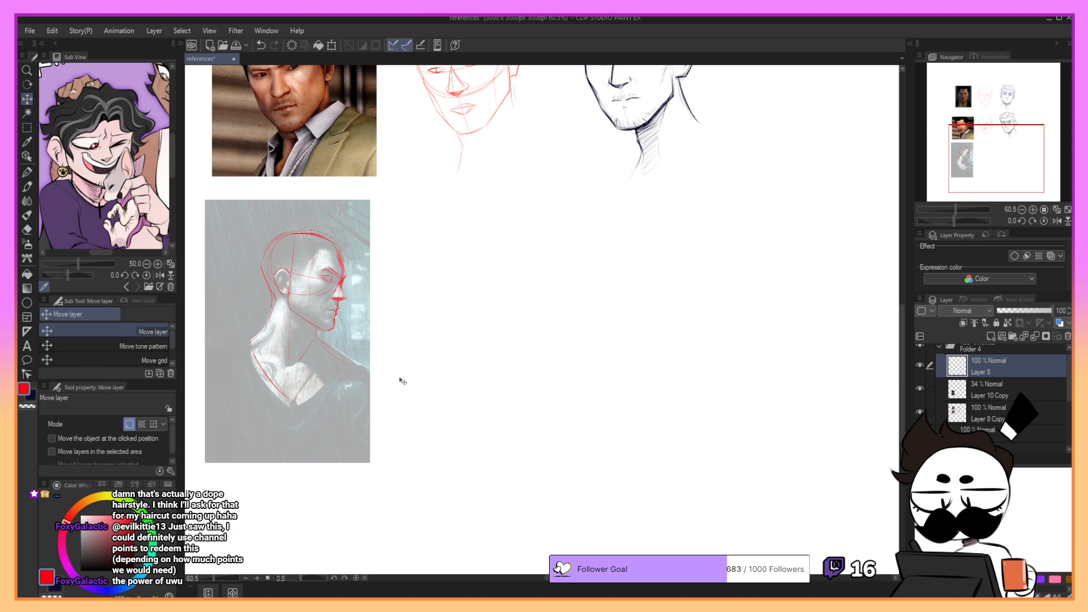
{"action": "left_click_drag", "start_coordinate": [408, 380], "coordinate": [558, 374]}
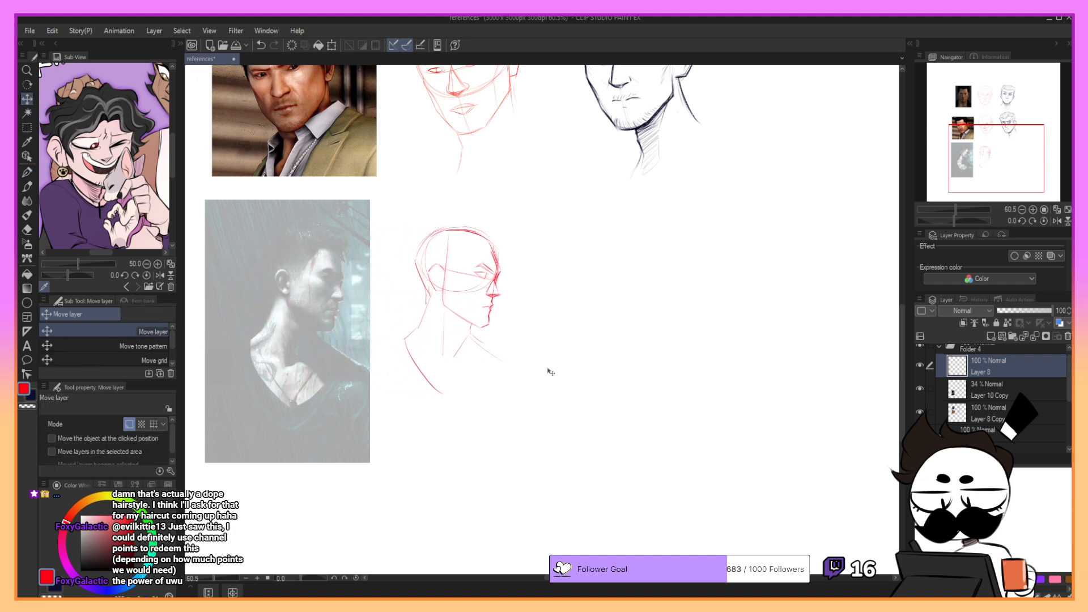
{"action": "key", "text": "ctrl+t"}
{"action": "left_click_drag", "start_coordinate": [510, 226], "coordinate": [543, 206]}
{"action": "left_click_drag", "start_coordinate": [500, 250], "coordinate": [507, 269]}
{"action": "left_click_drag", "start_coordinate": [525, 220], "coordinate": [533, 214]}
{"action": "left_click", "coordinate": [432, 427]}
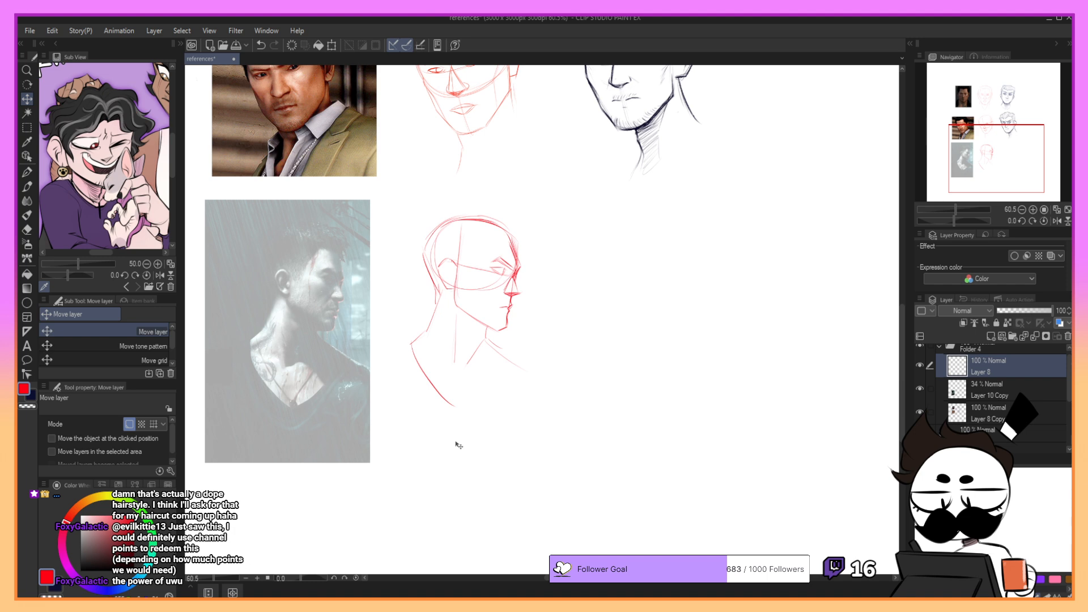
{"action": "left_click", "coordinate": [989, 413]}
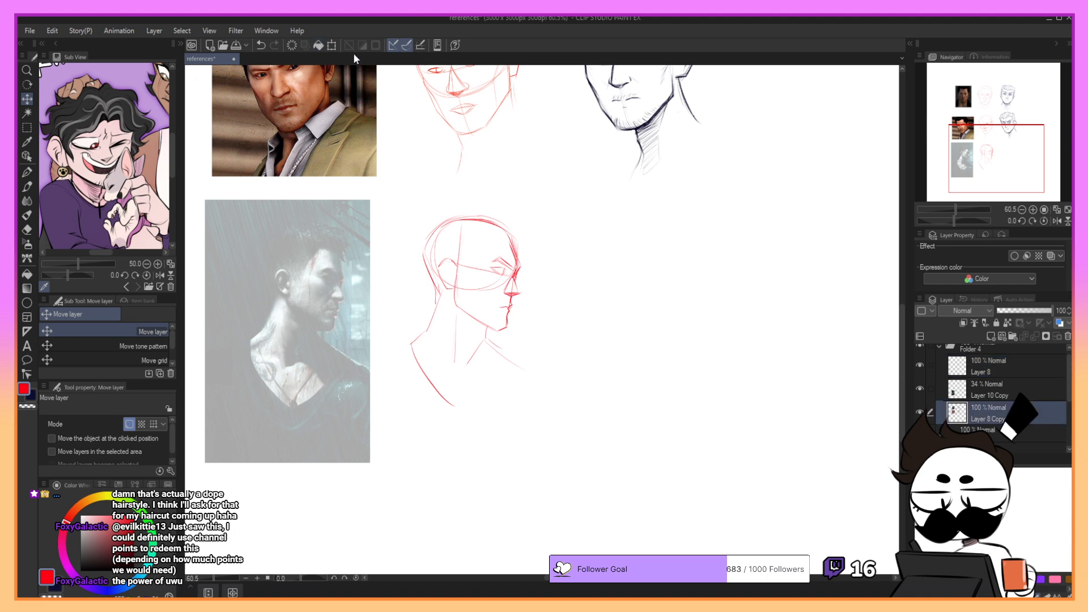
{"action": "left_click", "coordinate": [332, 45]}
{"action": "left_click", "coordinate": [430, 200]}
- Enlarge the third reference photo on Layer 10 Copy slightly, keeping it below the second photo
{"action": "left_click", "coordinate": [1012, 391]}
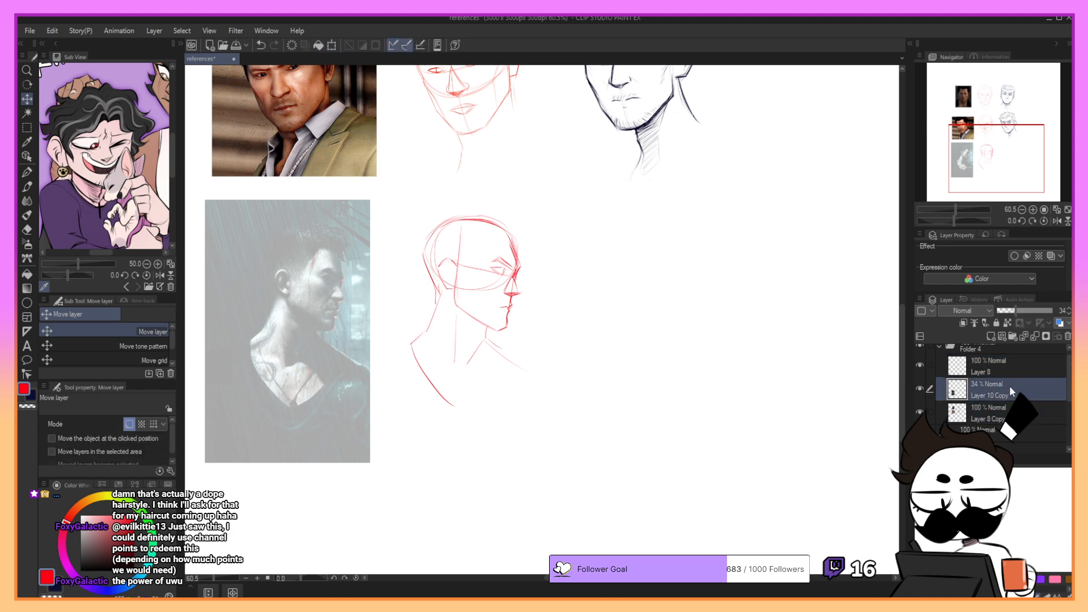
{"action": "left_click", "coordinate": [331, 46]}
{"action": "left_click_drag", "start_coordinate": [371, 199], "coordinate": [382, 182]}
{"action": "left_click_drag", "start_coordinate": [366, 221], "coordinate": [371, 236]}
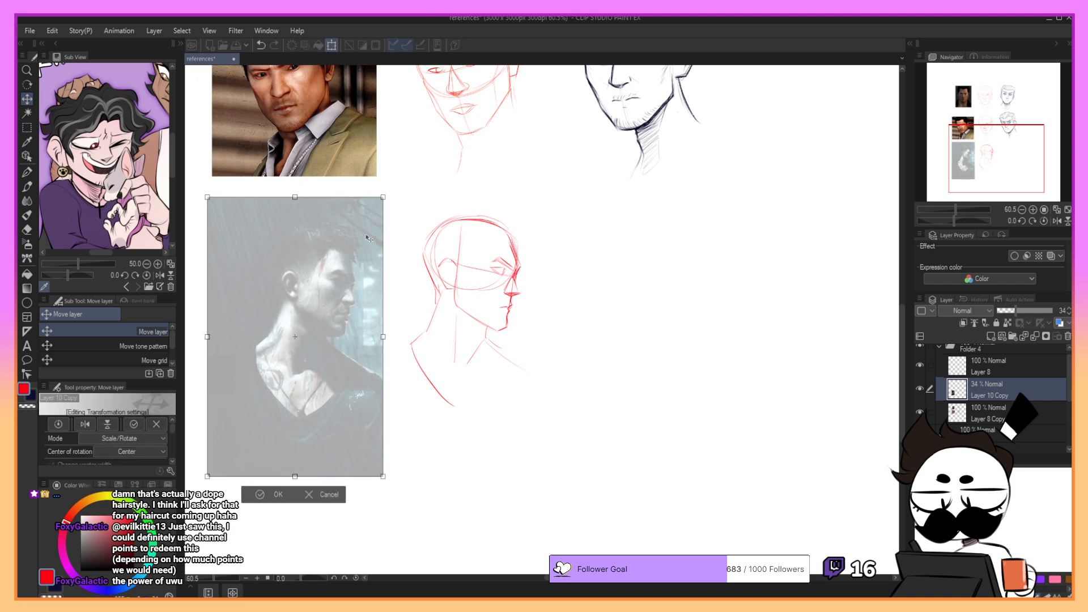
{"action": "left_click", "coordinate": [278, 495]}
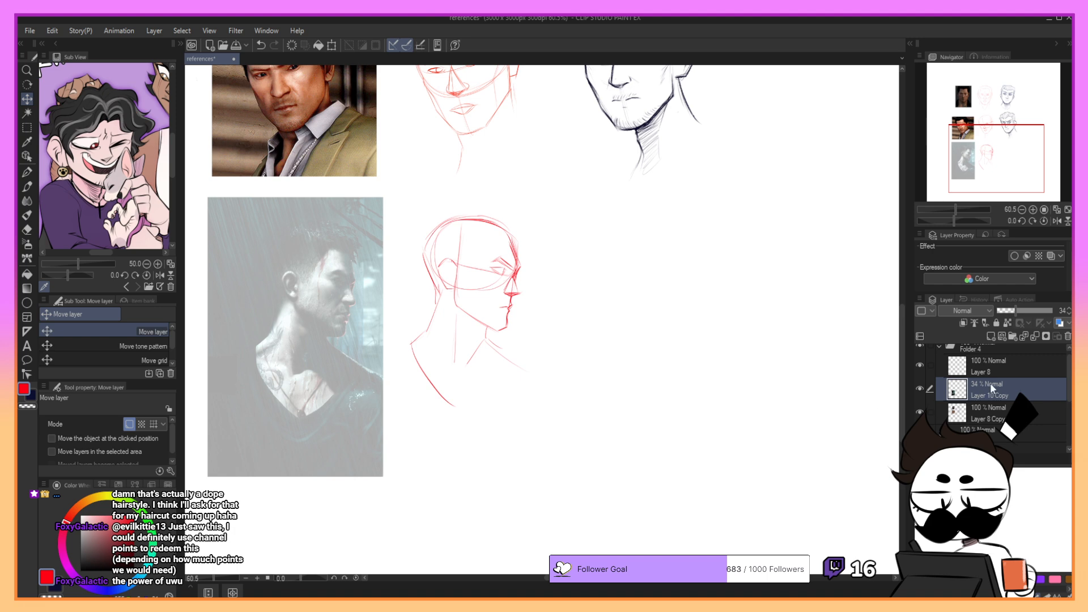
- Check that Layer 8 holds the red profile sketch and move that sketch further away from the third photo
{"action": "left_click", "coordinate": [1008, 375]}
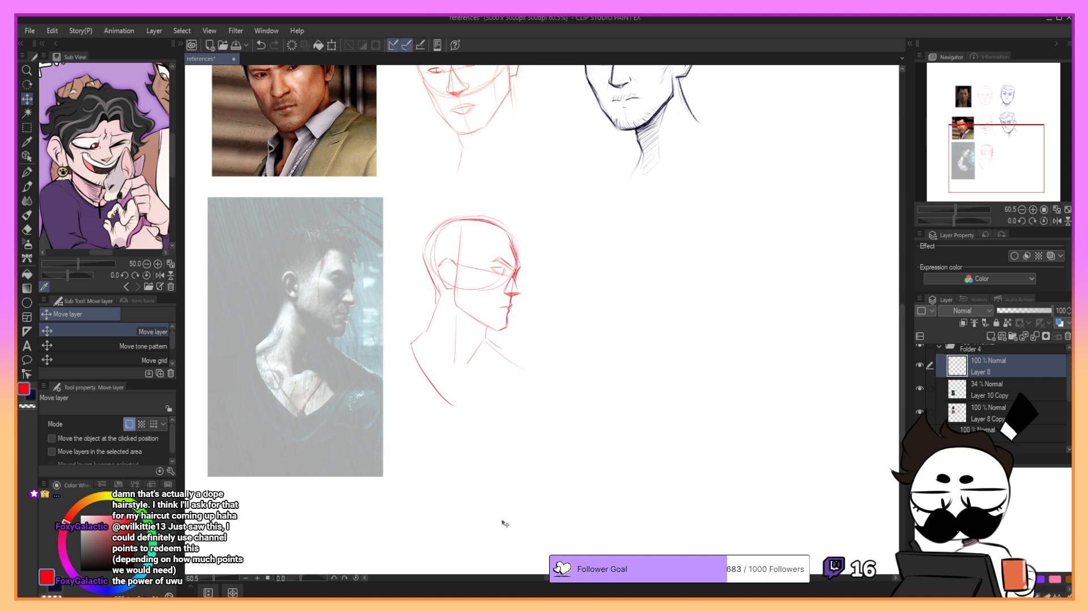
{"action": "left_click", "coordinate": [920, 368]}
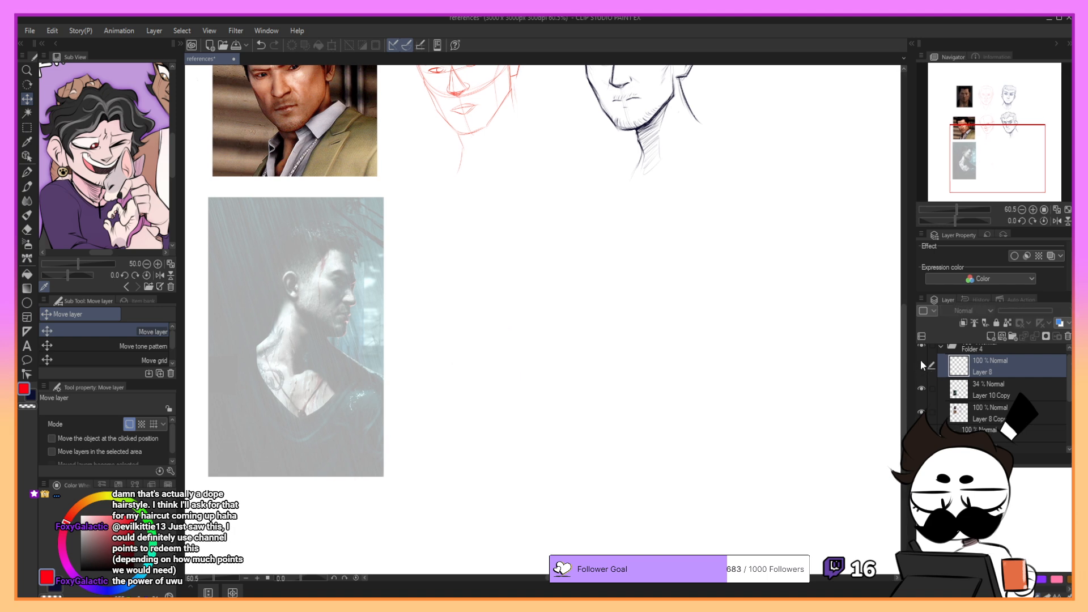
{"action": "left_click", "coordinate": [920, 367]}
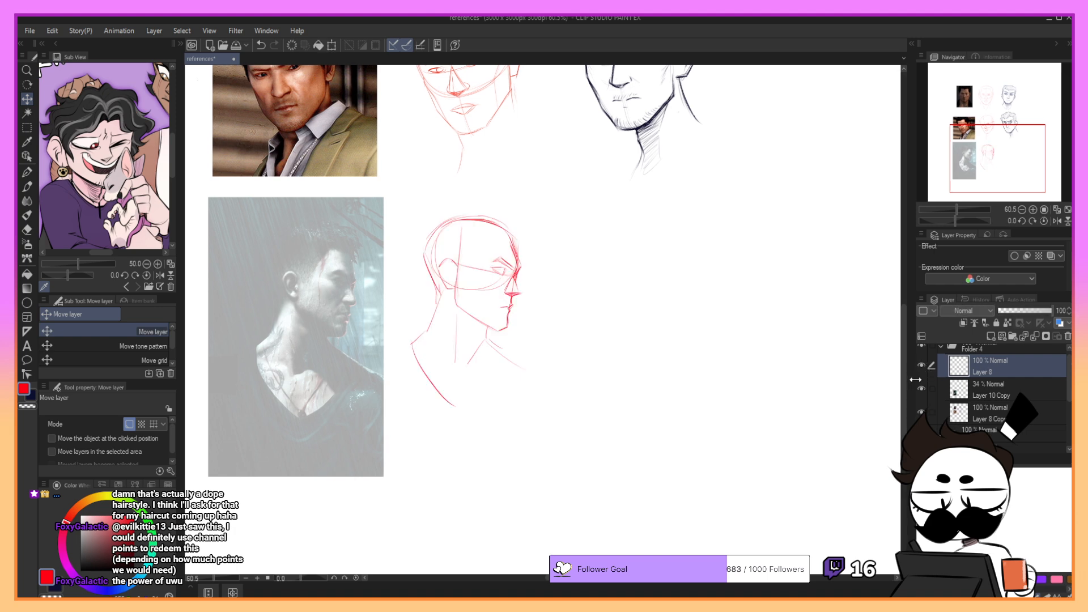
{"action": "left_click_drag", "start_coordinate": [913, 378], "coordinate": [906, 377]}
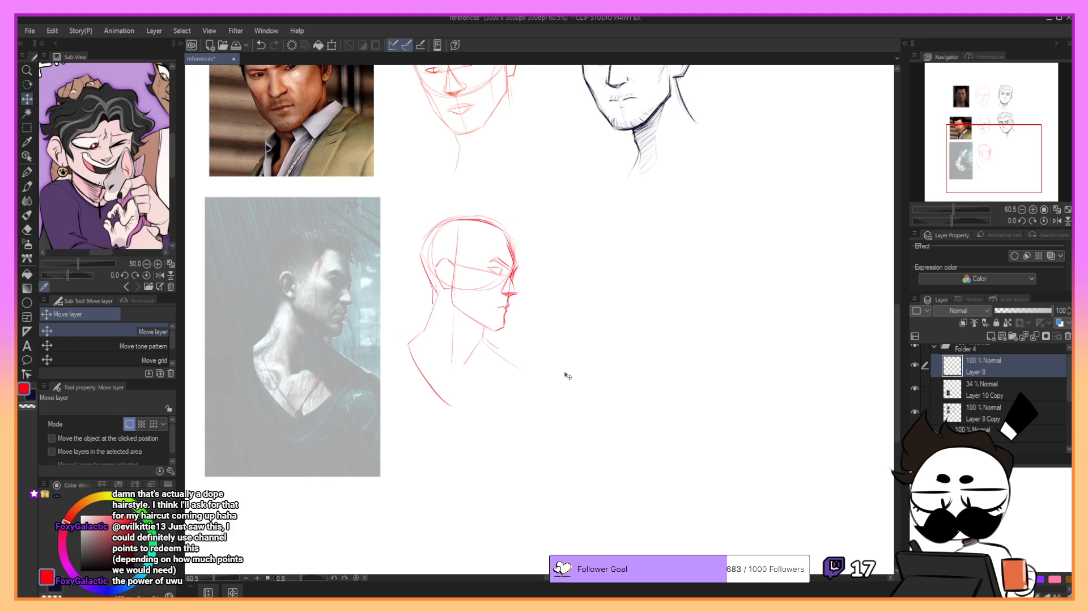
{"action": "left_click_drag", "start_coordinate": [578, 377], "coordinate": [630, 376]}
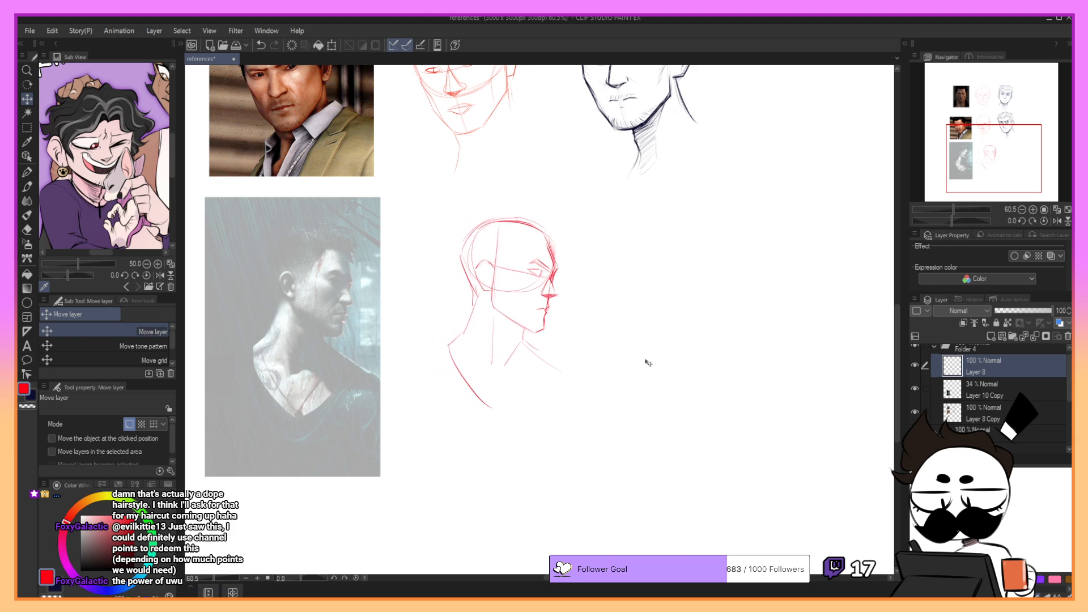
- With the G-pen, draw the red neckline stroke from the front shoulder down to the chest to close the V
{"action": "key", "text": "p"}
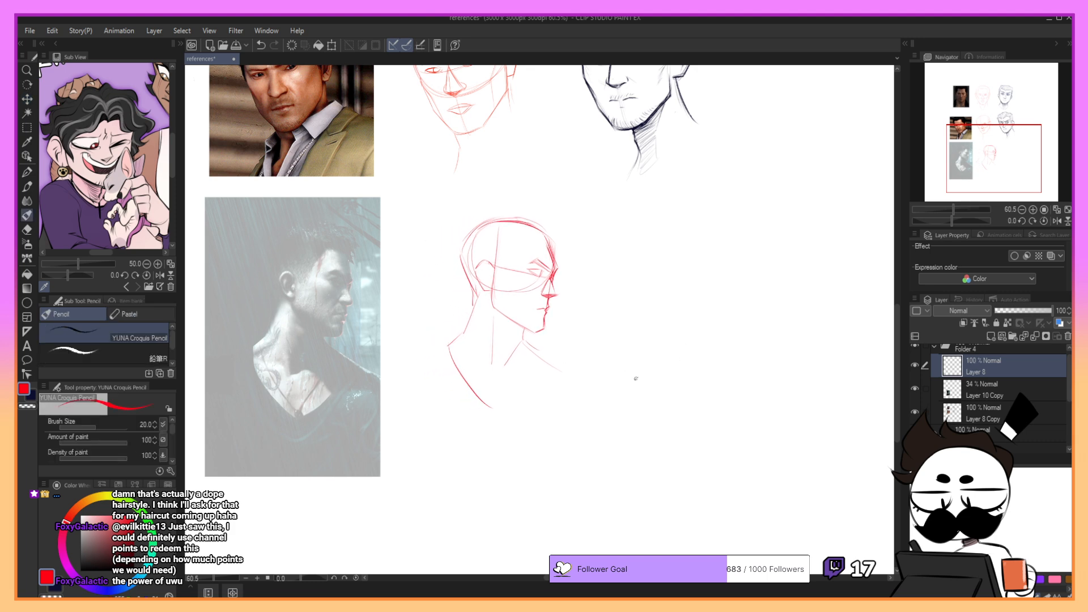
{"action": "key", "text": "p"}
{"action": "left_click_drag", "start_coordinate": [560, 372], "coordinate": [503, 412]}
{"action": "mouse_move", "coordinate": [764, 343]}
{"action": "left_mouse_down"}
{"action": "mouse_move", "coordinate": [759, 352]}
{"action": "mouse_move", "coordinate": [767, 339]}
{"action": "left_mouse_up"}
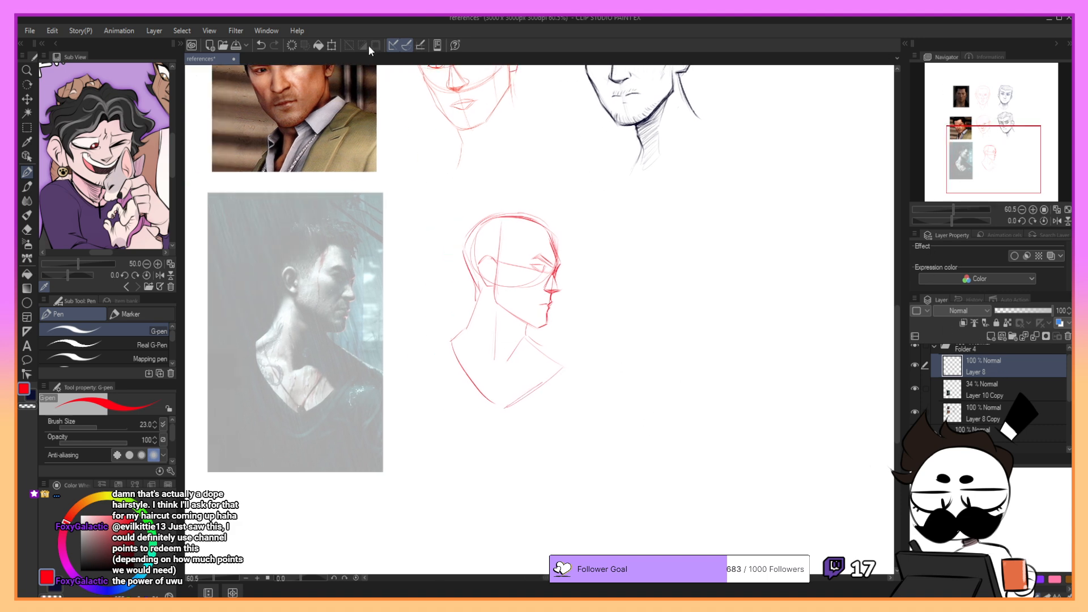
- Enlarge the red profile sketch, rotate it slightly clockwise and shift it closer to the third photo
{"action": "left_click", "coordinate": [332, 46]}
{"action": "left_click_drag", "start_coordinate": [444, 412], "coordinate": [448, 421]}
{"action": "left_click_drag", "start_coordinate": [518, 380], "coordinate": [491, 383]}
{"action": "left_click_drag", "start_coordinate": [545, 420], "coordinate": [554, 431]}
{"action": "mouse_move", "coordinate": [524, 409]}
{"action": "left_mouse_down"}
{"action": "mouse_move", "coordinate": [573, 422]}
{"action": "mouse_move", "coordinate": [566, 404]}
{"action": "left_mouse_up"}
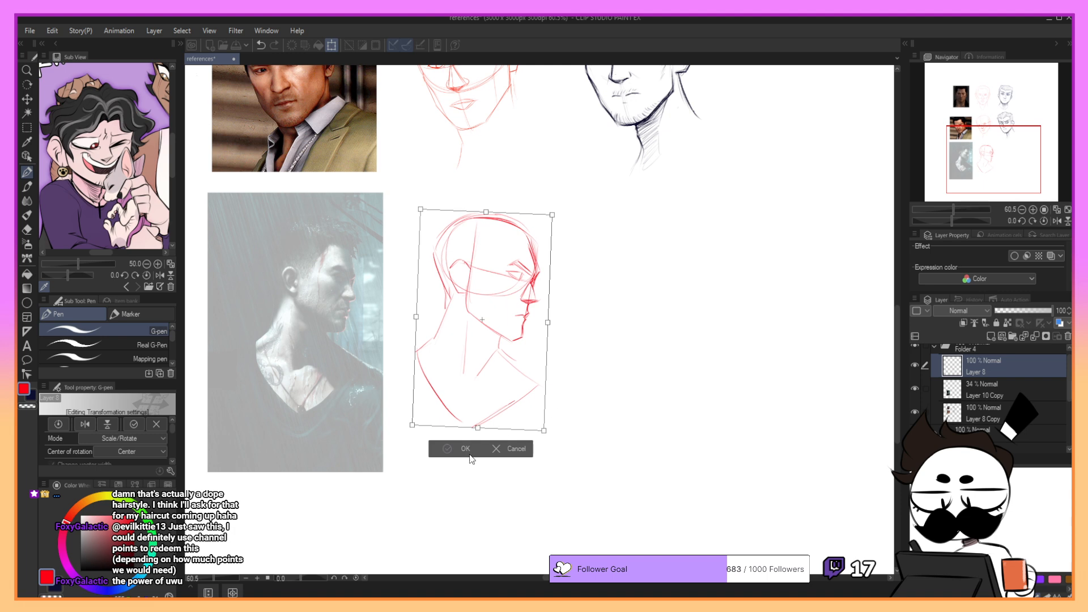
{"action": "left_click", "coordinate": [459, 453]}
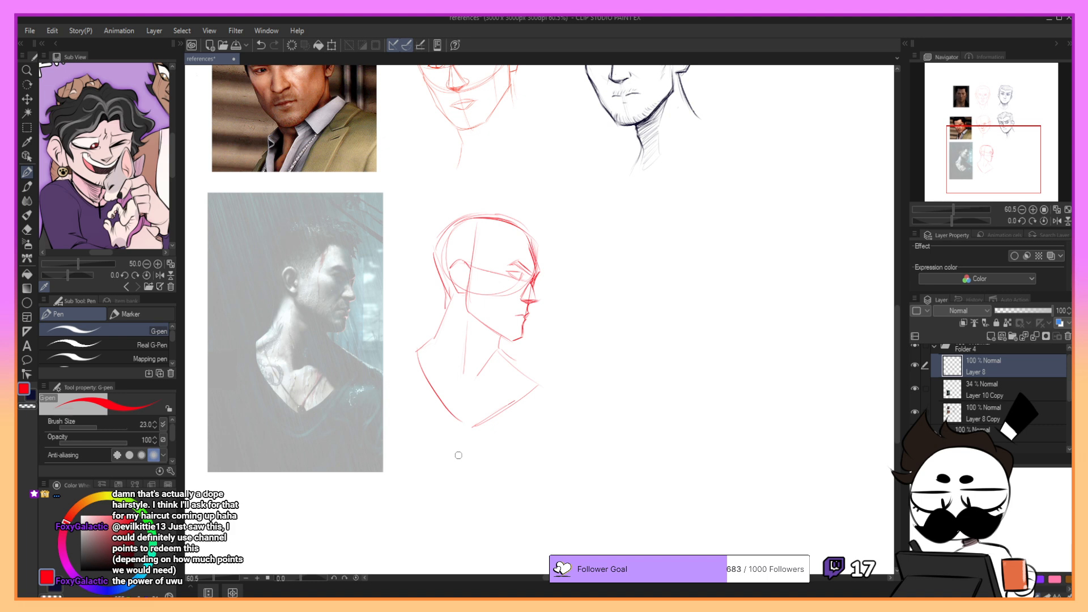
- Switch to the YUNA Croquis Pencil with a dark navy drawing colour
{"action": "key", "text": "p"}
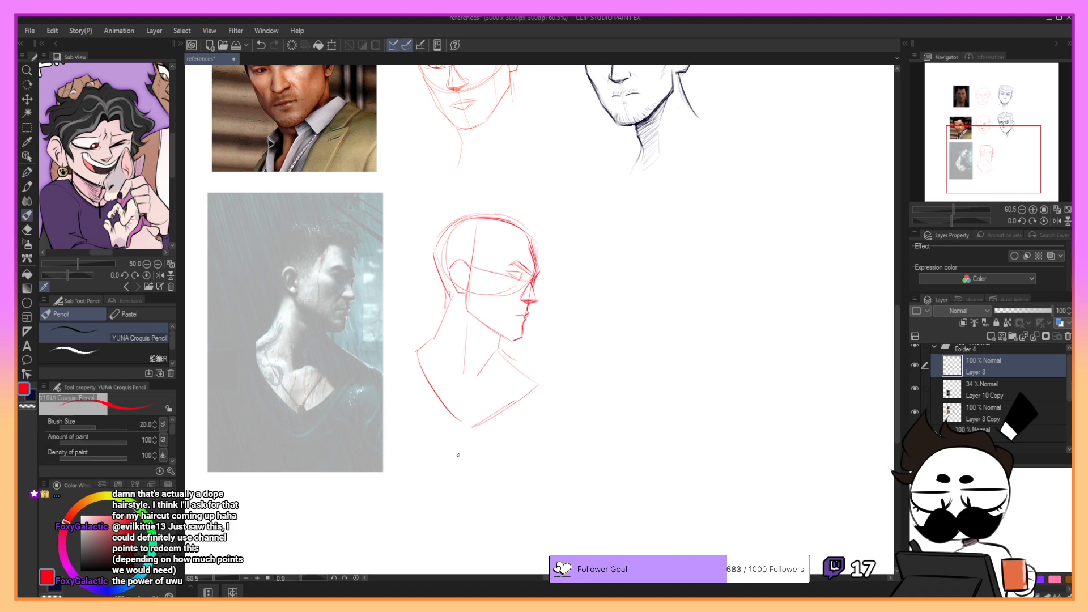
{"action": "left_click", "coordinate": [88, 587]}
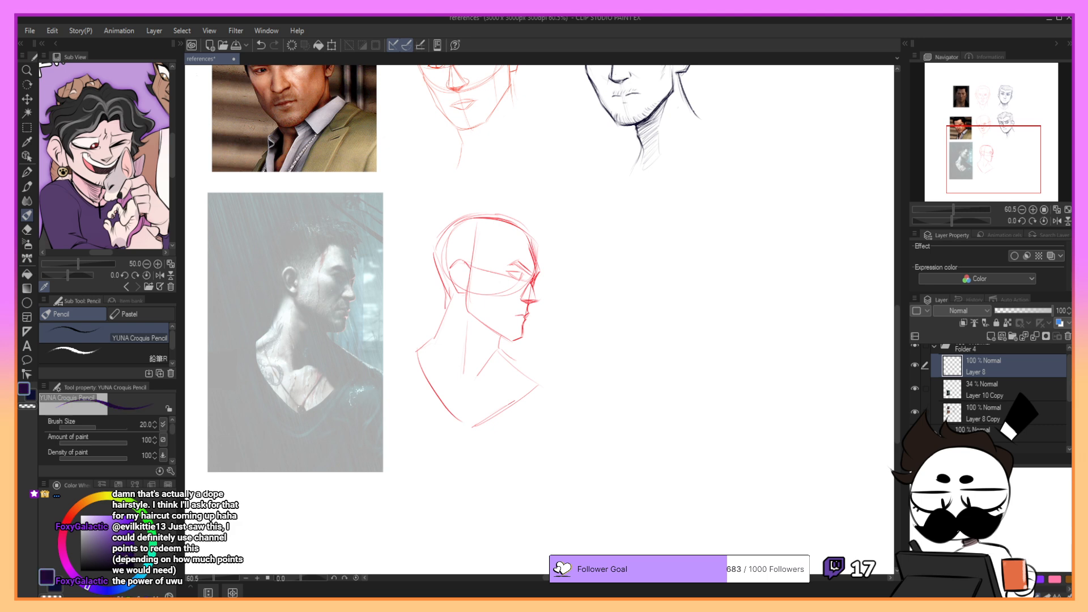
{"action": "left_click_drag", "start_coordinate": [1008, 181], "coordinate": [1014, 138]}
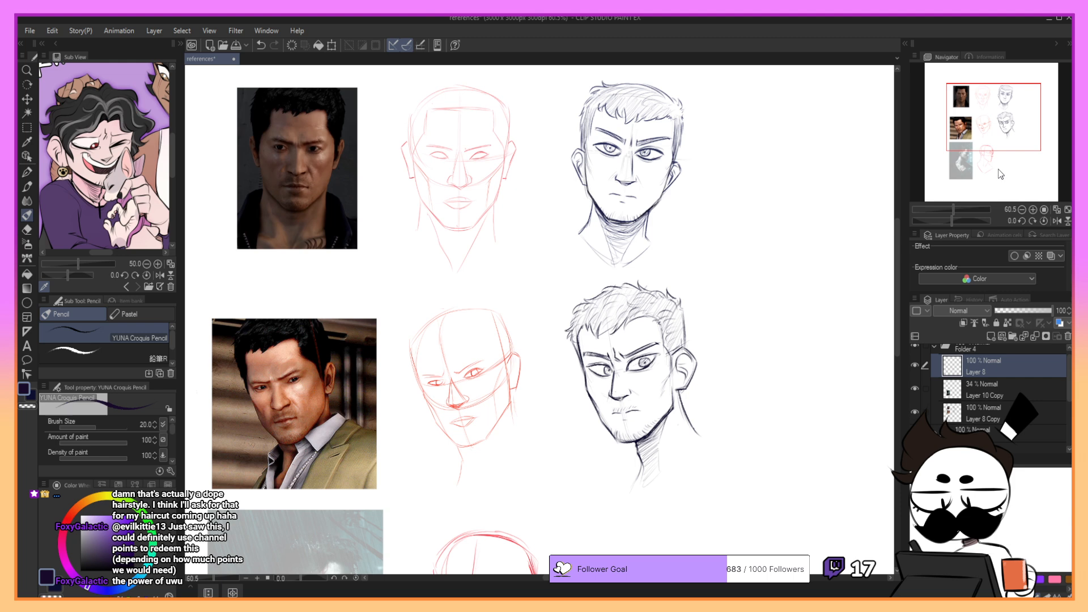
{"action": "left_click_drag", "start_coordinate": [1002, 137], "coordinate": [1001, 156]}
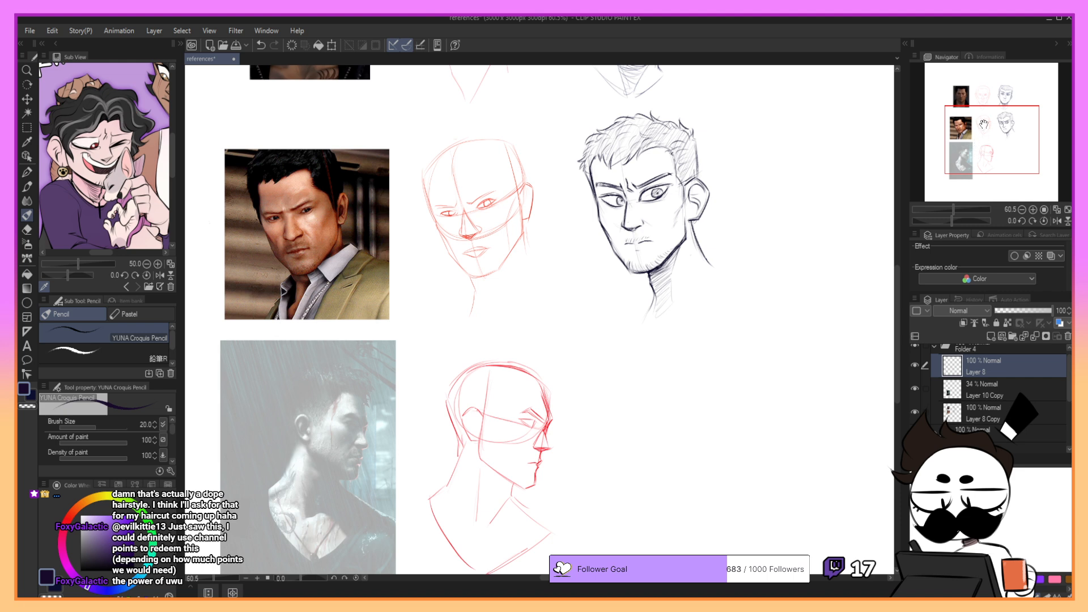
{"action": "left_click_drag", "start_coordinate": [992, 120], "coordinate": [1002, 129]}
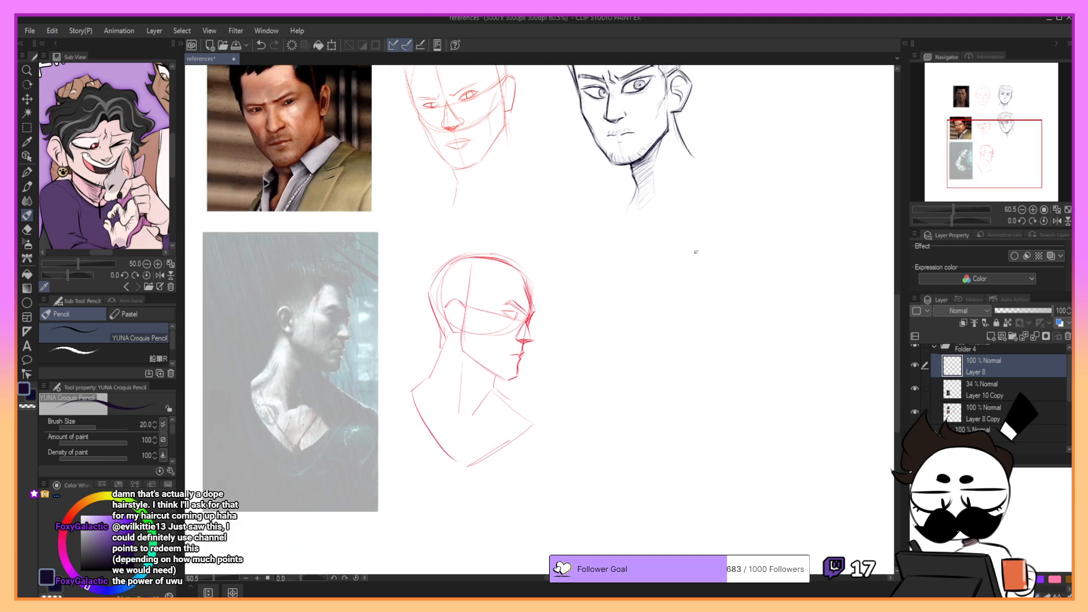
{"action": "left_click_drag", "start_coordinate": [992, 150], "coordinate": [996, 153]}
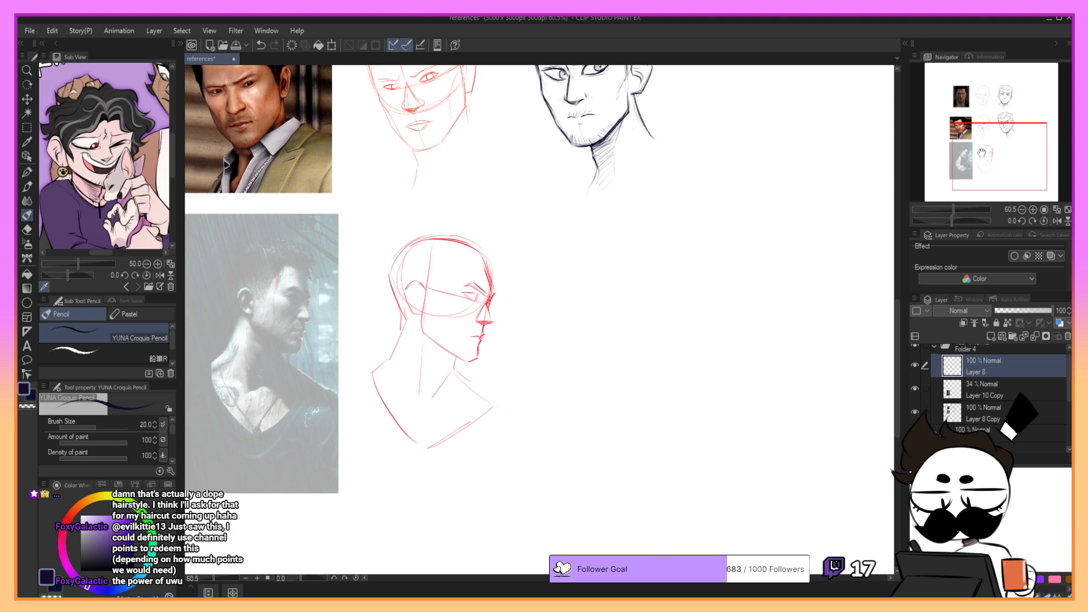
- Sketch a rough pencil practice head in the empty area, with a round cranium, straight face front and slanted inner guideline
{"action": "key", "text": "ctrl+z"}
{"action": "mouse_move", "coordinate": [618, 257]}
{"action": "left_mouse_down"}
{"action": "mouse_move", "coordinate": [586, 267]}
{"action": "mouse_move", "coordinate": [587, 346]}
{"action": "left_mouse_up"}
{"action": "left_click_drag", "start_coordinate": [584, 258], "coordinate": [556, 298]}
{"action": "key", "text": "ctrl+z"}
{"action": "key", "text": "ctrl+z"}
{"action": "mouse_move", "coordinate": [718, 190]}
{"action": "left_mouse_down"}
{"action": "mouse_move", "coordinate": [715, 247]}
{"action": "mouse_move", "coordinate": [688, 222]}
{"action": "mouse_move", "coordinate": [744, 249]}
{"action": "mouse_move", "coordinate": [754, 189]}
{"action": "mouse_move", "coordinate": [767, 259]}
{"action": "left_mouse_up"}
{"action": "key", "text": "ctrl+z"}
{"action": "key", "text": "ctrl+z"}
{"action": "mouse_move", "coordinate": [757, 194]}
{"action": "left_mouse_down"}
{"action": "mouse_move", "coordinate": [766, 267]}
{"action": "mouse_move", "coordinate": [757, 273]}
{"action": "mouse_move", "coordinate": [770, 268]}
{"action": "mouse_move", "coordinate": [729, 271]}
{"action": "left_mouse_up"}
- Start a second practice head below the first with a round cranium, retrying its contour strokes
{"action": "key", "text": "ctrl+z"}
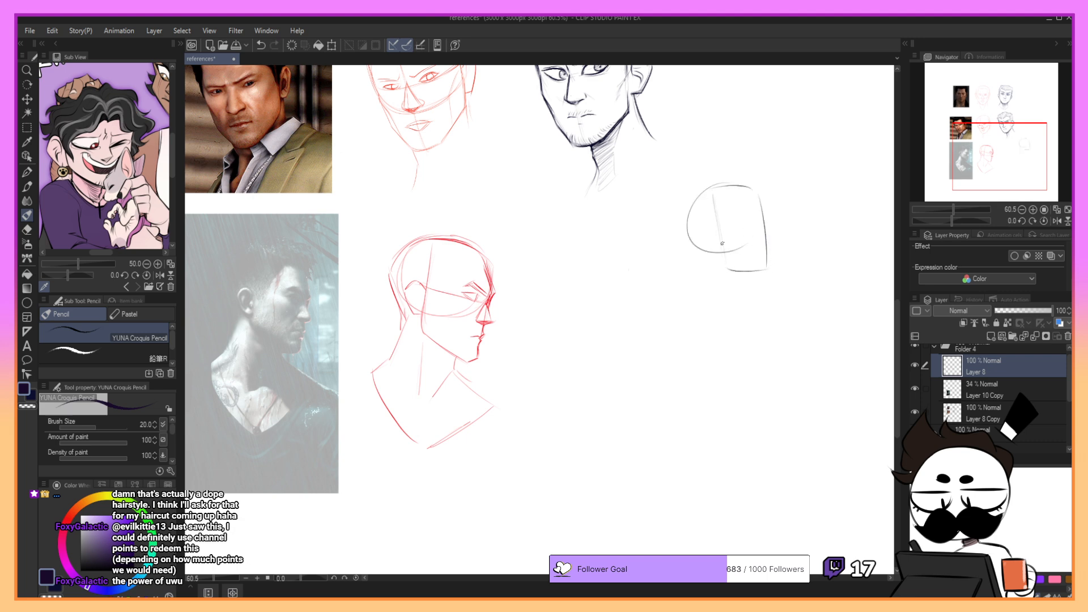
{"action": "mouse_move", "coordinate": [707, 189]}
{"action": "left_mouse_down"}
{"action": "mouse_move", "coordinate": [683, 223]}
{"action": "mouse_move", "coordinate": [729, 262]}
{"action": "left_mouse_up"}
{"action": "left_click_drag", "start_coordinate": [961, 127], "coordinate": [971, 134]}
{"action": "mouse_move", "coordinate": [646, 245]}
{"action": "left_mouse_down"}
{"action": "mouse_move", "coordinate": [691, 293]}
{"action": "mouse_move", "coordinate": [616, 281]}
{"action": "mouse_move", "coordinate": [677, 259]}
{"action": "mouse_move", "coordinate": [652, 252]}
{"action": "mouse_move", "coordinate": [668, 249]}
{"action": "mouse_move", "coordinate": [619, 295]}
{"action": "mouse_move", "coordinate": [624, 269]}
{"action": "mouse_move", "coordinate": [676, 245]}
{"action": "mouse_move", "coordinate": [642, 301]}
{"action": "mouse_move", "coordinate": [638, 252]}
{"action": "mouse_move", "coordinate": [656, 243]}
{"action": "mouse_move", "coordinate": [691, 253]}
{"action": "left_mouse_up"}
{"action": "key", "text": "ctrl+z"}
{"action": "key", "text": "ctrl+z"}
{"action": "key", "text": "ctrl+z"}
{"action": "key", "text": "ctrl+z"}
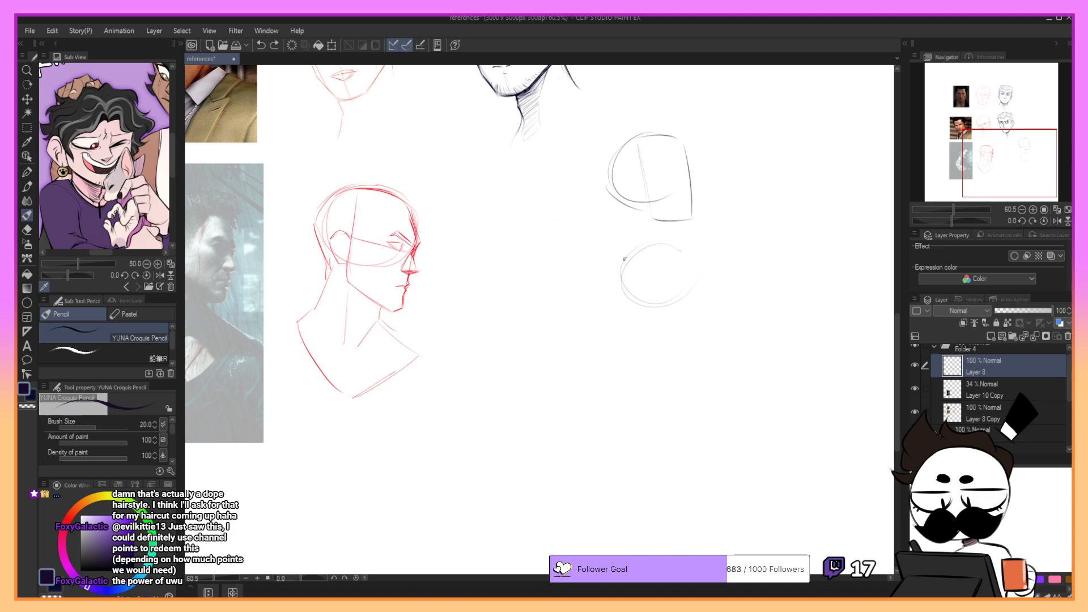
{"action": "mouse_move", "coordinate": [622, 250]}
{"action": "left_mouse_down"}
{"action": "mouse_move", "coordinate": [698, 256]}
{"action": "mouse_move", "coordinate": [709, 296]}
{"action": "mouse_move", "coordinate": [695, 356]}
{"action": "left_mouse_up"}
- Draw the angled face front and the chin line below the second practice head's cranium
{"action": "key", "text": "ctrl+z"}
{"action": "key", "text": "ctrl+z"}
{"action": "key", "text": "ctrl+z"}
{"action": "key", "text": "ctrl+z"}
{"action": "left_click_drag", "start_coordinate": [709, 296], "coordinate": [695, 342]}
{"action": "key", "text": "ctrl+z"}
{"action": "left_click_drag", "start_coordinate": [708, 294], "coordinate": [698, 335]}
{"action": "key", "text": "ctrl+z"}
{"action": "key", "text": "ctrl+z"}
{"action": "left_click_drag", "start_coordinate": [698, 259], "coordinate": [708, 296]}
{"action": "key", "text": "ctrl+z"}
{"action": "left_click_drag", "start_coordinate": [709, 295], "coordinate": [694, 343]}
{"action": "key", "text": "ctrl+z"}
{"action": "mouse_move", "coordinate": [699, 288]}
{"action": "left_mouse_down"}
{"action": "mouse_move", "coordinate": [707, 294]}
{"action": "mouse_move", "coordinate": [693, 343]}
{"action": "left_mouse_up"}
{"action": "mouse_move", "coordinate": [707, 298]}
{"action": "left_mouse_down"}
{"action": "mouse_move", "coordinate": [696, 330]}
{"action": "mouse_move", "coordinate": [703, 294]}
{"action": "mouse_move", "coordinate": [694, 340]}
{"action": "mouse_move", "coordinate": [652, 331]}
{"action": "left_mouse_up"}
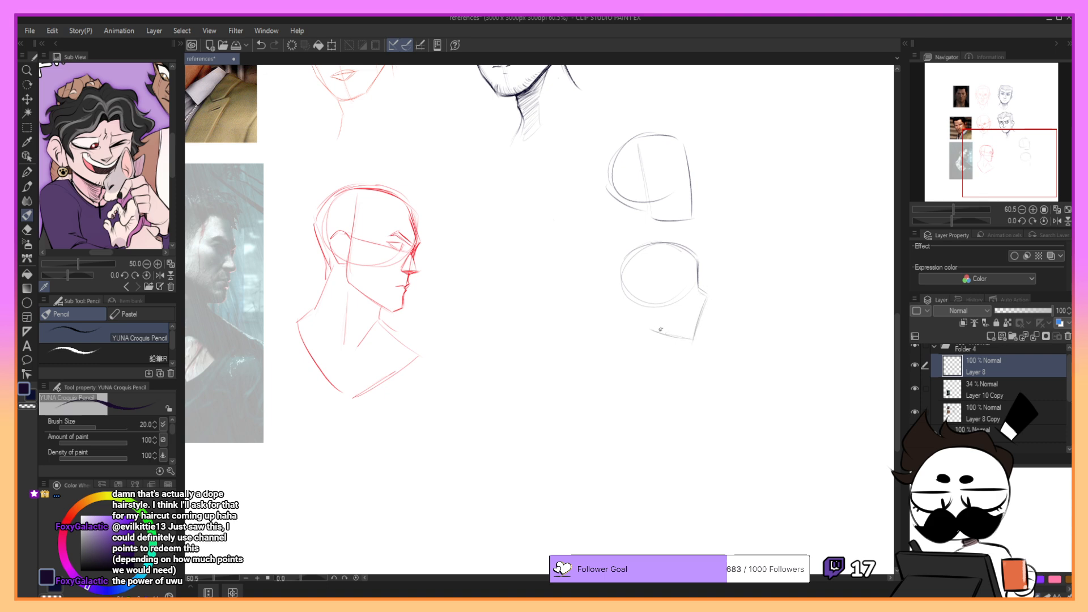
- Add the vertical ear line, the jaw guidelines and the back-of-head curve to the second practice head
{"action": "left_click_drag", "start_coordinate": [655, 268], "coordinate": [654, 318]}
{"action": "key", "text": "ctrl+z"}
{"action": "key", "text": "ctrl+z"}
{"action": "mouse_move", "coordinate": [653, 261]}
{"action": "left_mouse_down"}
{"action": "mouse_move", "coordinate": [655, 328]}
{"action": "mouse_move", "coordinate": [694, 338]}
{"action": "mouse_move", "coordinate": [709, 292]}
{"action": "mouse_move", "coordinate": [702, 310]}
{"action": "mouse_move", "coordinate": [709, 292]}
{"action": "mouse_move", "coordinate": [698, 287]}
{"action": "mouse_move", "coordinate": [708, 293]}
{"action": "mouse_move", "coordinate": [616, 278]}
{"action": "left_mouse_up"}
{"action": "key", "text": "ctrl+z"}
{"action": "left_click_drag", "start_coordinate": [616, 280], "coordinate": [645, 316]}
{"action": "key", "text": "ctrl+z"}
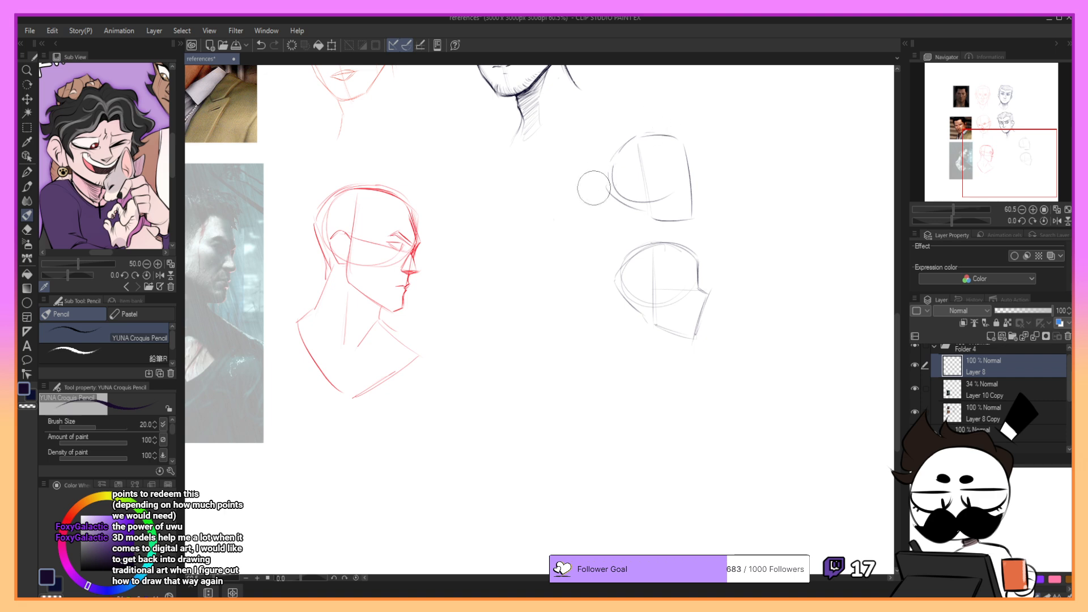
- Erase both practice heads with an enlarged brush and restore the smaller brush size
{"action": "left_click_drag", "start_coordinate": [630, 143], "coordinate": [608, 168]}
{"action": "key", "text": "]"}
{"action": "key", "text": "]"}
{"action": "key", "text": "]"}
{"action": "key", "text": "]"}
{"action": "key", "text": "]"}
{"action": "key", "text": "]"}
{"action": "mouse_move", "coordinate": [684, 144]}
{"action": "left_mouse_down"}
{"action": "mouse_move", "coordinate": [606, 196]}
{"action": "mouse_move", "coordinate": [650, 236]}
{"action": "mouse_move", "coordinate": [654, 266]}
{"action": "mouse_move", "coordinate": [698, 228]}
{"action": "mouse_move", "coordinate": [710, 256]}
{"action": "mouse_move", "coordinate": [690, 300]}
{"action": "mouse_move", "coordinate": [636, 310]}
{"action": "mouse_move", "coordinate": [624, 292]}
{"action": "mouse_move", "coordinate": [639, 250]}
{"action": "mouse_move", "coordinate": [690, 281]}
{"action": "left_mouse_up"}
{"action": "key", "text": "["}
{"action": "key", "text": "["}
{"action": "key", "text": "["}
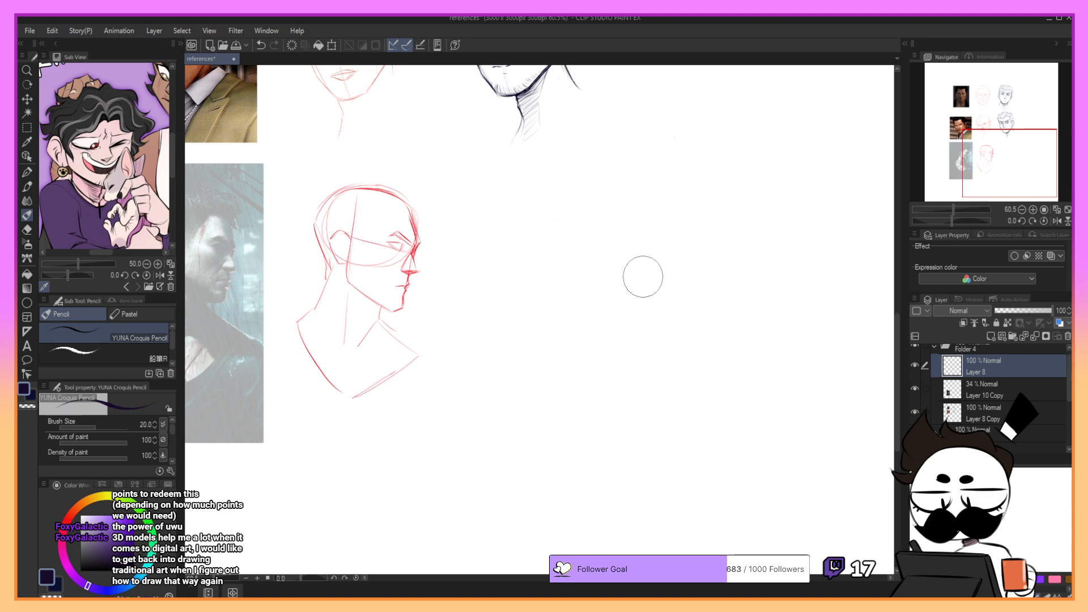
- Sketch a round pencil circle for the cranium beside the red profile sketch, redrawing strokes until it closes
{"action": "left_click_drag", "start_coordinate": [982, 157], "coordinate": [967, 158]}
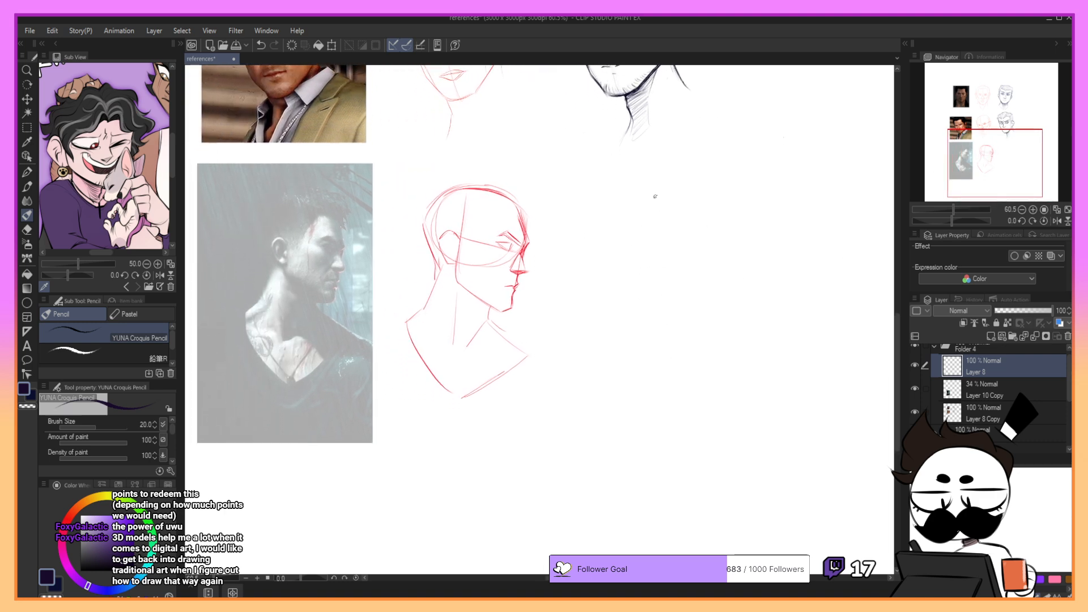
{"action": "key", "text": "ctrl+z"}
{"action": "mouse_move", "coordinate": [652, 196]}
{"action": "left_mouse_down"}
{"action": "mouse_move", "coordinate": [629, 280]}
{"action": "mouse_move", "coordinate": [690, 236]}
{"action": "left_mouse_up"}
{"action": "key", "text": "ctrl+z"}
{"action": "key", "text": "ctrl+z"}
{"action": "mouse_move", "coordinate": [642, 203]}
{"action": "left_mouse_down"}
{"action": "mouse_move", "coordinate": [675, 289]}
{"action": "mouse_move", "coordinate": [696, 266]}
{"action": "left_mouse_up"}
{"action": "key", "text": "ctrl+z"}
{"action": "key", "text": "ctrl+z"}
{"action": "mouse_move", "coordinate": [649, 200]}
{"action": "left_mouse_down"}
{"action": "mouse_move", "coordinate": [681, 279]}
{"action": "mouse_move", "coordinate": [610, 247]}
{"action": "mouse_move", "coordinate": [683, 278]}
{"action": "left_mouse_up"}
{"action": "key", "text": "ctrl+z"}
{"action": "mouse_move", "coordinate": [657, 198]}
{"action": "left_mouse_down"}
{"action": "mouse_move", "coordinate": [606, 245]}
{"action": "mouse_move", "coordinate": [686, 275]}
{"action": "left_mouse_up"}
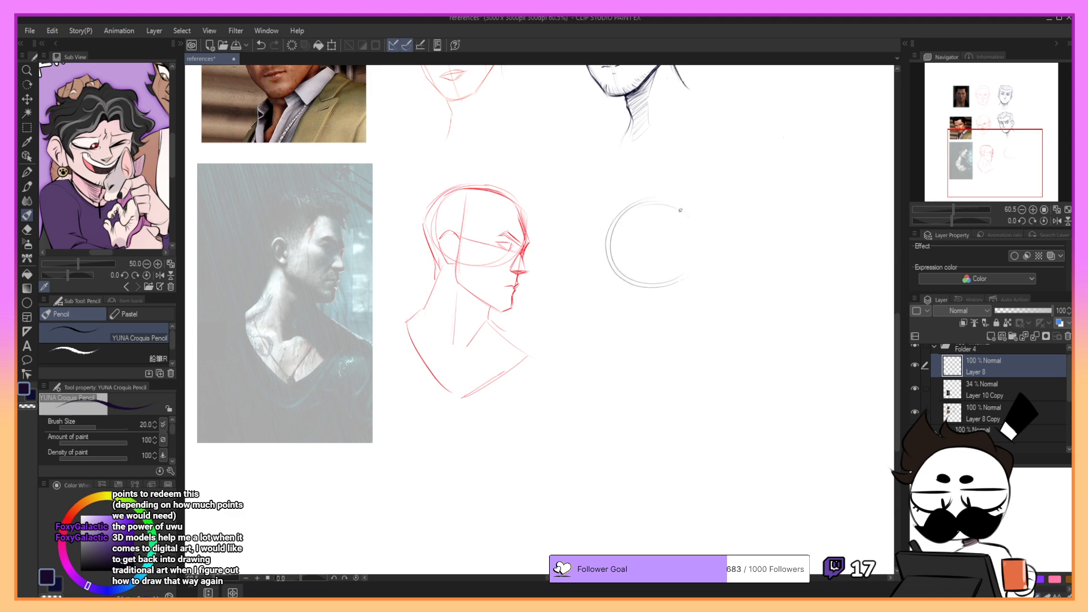
{"action": "key", "text": "ctrl+z"}
{"action": "mouse_move", "coordinate": [640, 209]}
{"action": "left_mouse_down"}
{"action": "mouse_move", "coordinate": [695, 224]}
{"action": "mouse_move", "coordinate": [688, 274]}
{"action": "mouse_move", "coordinate": [698, 243]}
{"action": "mouse_move", "coordinate": [653, 202]}
{"action": "mouse_move", "coordinate": [690, 214]}
{"action": "mouse_move", "coordinate": [685, 277]}
{"action": "left_mouse_up"}
{"action": "key", "text": "ctrl+z"}
{"action": "key", "text": "ctrl+z"}
{"action": "key", "text": "ctrl+z"}
{"action": "key", "text": "ctrl+z"}
{"action": "left_click_drag", "start_coordinate": [708, 216], "coordinate": [624, 216]}
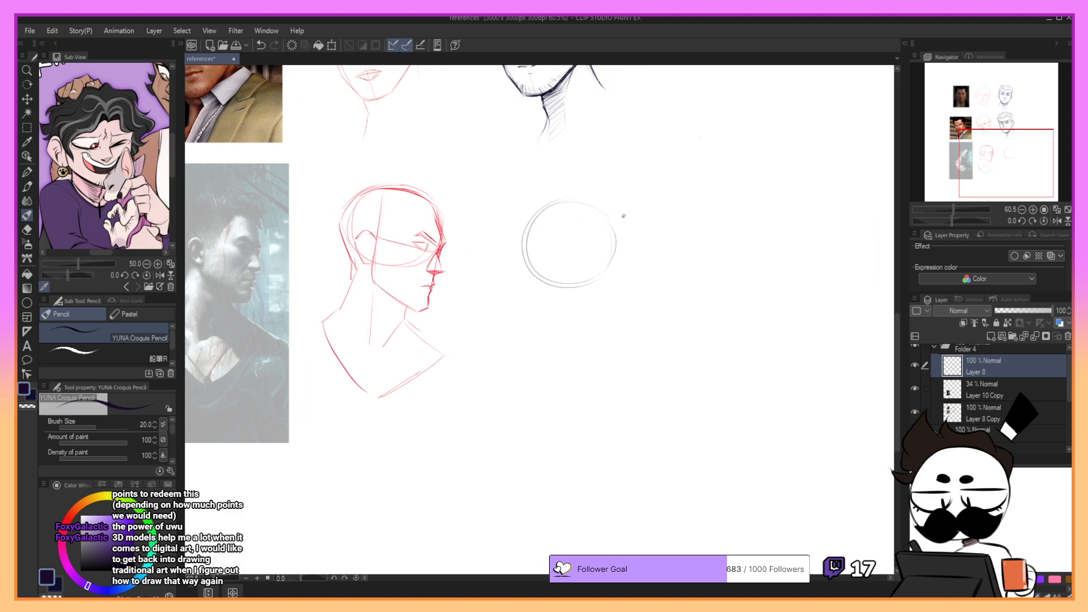
- Loosely reinforce the cranium circle with extra contour strokes along its front and underside
{"action": "key", "text": "ctrl+z"}
{"action": "mouse_move", "coordinate": [548, 208]}
{"action": "left_mouse_down"}
{"action": "mouse_move", "coordinate": [577, 200]}
{"action": "mouse_move", "coordinate": [618, 226]}
{"action": "left_mouse_up"}
{"action": "key", "text": "ctrl+z"}
{"action": "left_click_drag", "start_coordinate": [558, 200], "coordinate": [618, 274]}
{"action": "key", "text": "ctrl+z"}
{"action": "mouse_move", "coordinate": [531, 206]}
{"action": "left_mouse_down"}
{"action": "mouse_move", "coordinate": [519, 257]}
{"action": "mouse_move", "coordinate": [530, 271]}
{"action": "mouse_move", "coordinate": [601, 289]}
{"action": "left_mouse_up"}
{"action": "left_click_drag", "start_coordinate": [562, 202], "coordinate": [625, 222]}
{"action": "key", "text": "ctrl+z"}
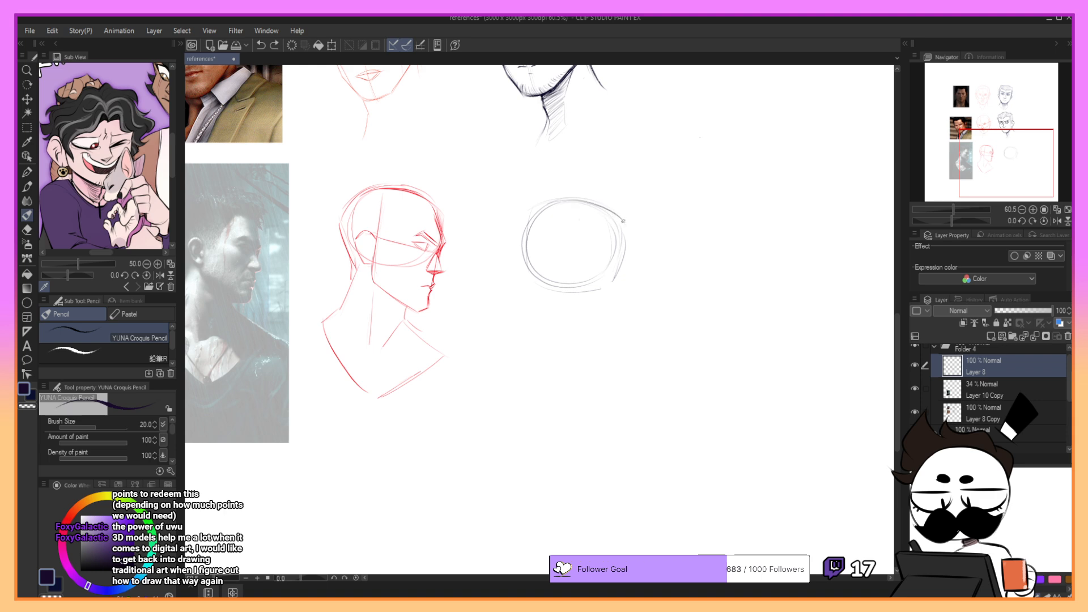
- Try several darker curves from the top of the cranium down to the forehead
{"action": "key", "text": "ctrl+z"}
{"action": "mouse_move", "coordinate": [568, 199]}
{"action": "left_mouse_down"}
{"action": "mouse_move", "coordinate": [612, 215]}
{"action": "mouse_move", "coordinate": [602, 206]}
{"action": "mouse_move", "coordinate": [582, 201]}
{"action": "mouse_move", "coordinate": [621, 244]}
{"action": "left_mouse_up"}
{"action": "key", "text": "ctrl+z"}
{"action": "key", "text": "ctrl+z"}
{"action": "left_click_drag", "start_coordinate": [562, 199], "coordinate": [619, 226]}
{"action": "key", "text": "ctrl+z"}
{"action": "left_click_drag", "start_coordinate": [560, 202], "coordinate": [620, 224]}
{"action": "key", "text": "ctrl+z"}
{"action": "mouse_move", "coordinate": [565, 199]}
{"action": "left_mouse_down"}
{"action": "mouse_move", "coordinate": [616, 221]}
{"action": "mouse_move", "coordinate": [602, 207]}
{"action": "mouse_move", "coordinate": [627, 246]}
{"action": "mouse_move", "coordinate": [610, 210]}
{"action": "mouse_move", "coordinate": [618, 272]}
{"action": "left_mouse_up"}
{"action": "key", "text": "ctrl+z"}
{"action": "key", "text": "ctrl+z"}
{"action": "key", "text": "ctrl+z"}
{"action": "key", "text": "ctrl+z"}
{"action": "key", "text": "ctrl+z"}
{"action": "mouse_move", "coordinate": [609, 213]}
{"action": "left_mouse_down"}
{"action": "mouse_move", "coordinate": [625, 254]}
{"action": "mouse_move", "coordinate": [623, 245]}
{"action": "mouse_move", "coordinate": [618, 265]}
{"action": "mouse_move", "coordinate": [625, 248]}
{"action": "mouse_move", "coordinate": [617, 279]}
{"action": "left_mouse_up"}
{"action": "key", "text": "ctrl+z"}
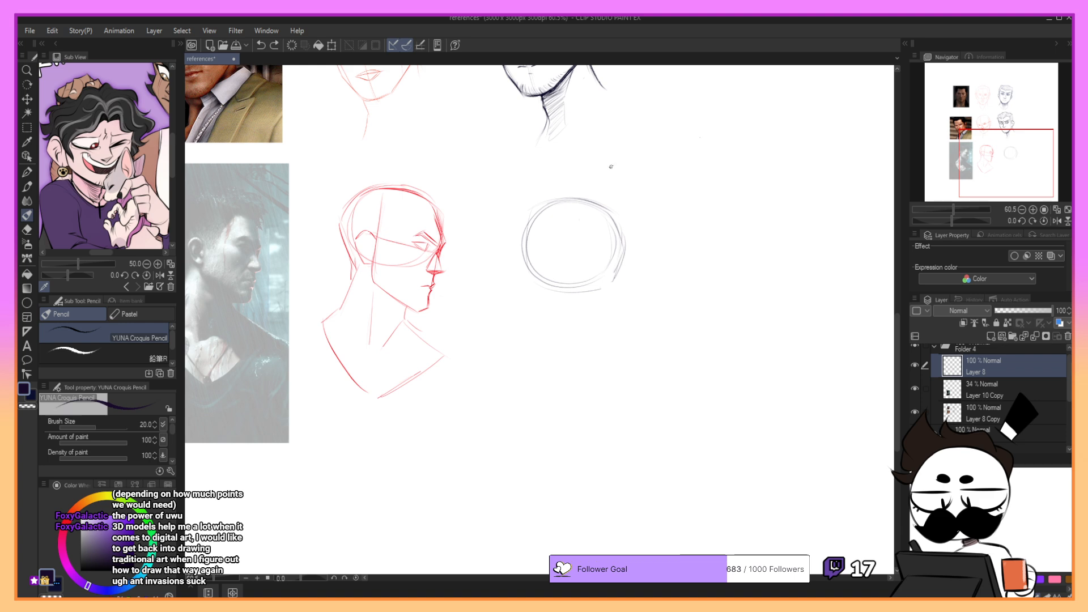
- Sketch the forehead edge, the face line slanting down to the chin and a sloping eye guideline across the cranium
{"action": "mouse_move", "coordinate": [612, 217]}
{"action": "left_mouse_down"}
{"action": "mouse_move", "coordinate": [625, 248]}
{"action": "mouse_move", "coordinate": [598, 326]}
{"action": "left_mouse_up"}
{"action": "key", "text": "ctrl+z"}
{"action": "key", "text": "ctrl+z"}
{"action": "key", "text": "ctrl+z"}
{"action": "left_click_drag", "start_coordinate": [622, 251], "coordinate": [594, 337]}
{"action": "left_click_drag", "start_coordinate": [540, 257], "coordinate": [616, 277]}
{"action": "key", "text": "ctrl+z"}
{"action": "left_click_drag", "start_coordinate": [542, 242], "coordinate": [599, 269]}
{"action": "mouse_move", "coordinate": [522, 216]}
{"action": "left_mouse_down"}
{"action": "mouse_move", "coordinate": [566, 197]}
{"action": "mouse_move", "coordinate": [534, 289]}
{"action": "left_mouse_up"}
{"action": "key", "text": "ctrl+z"}
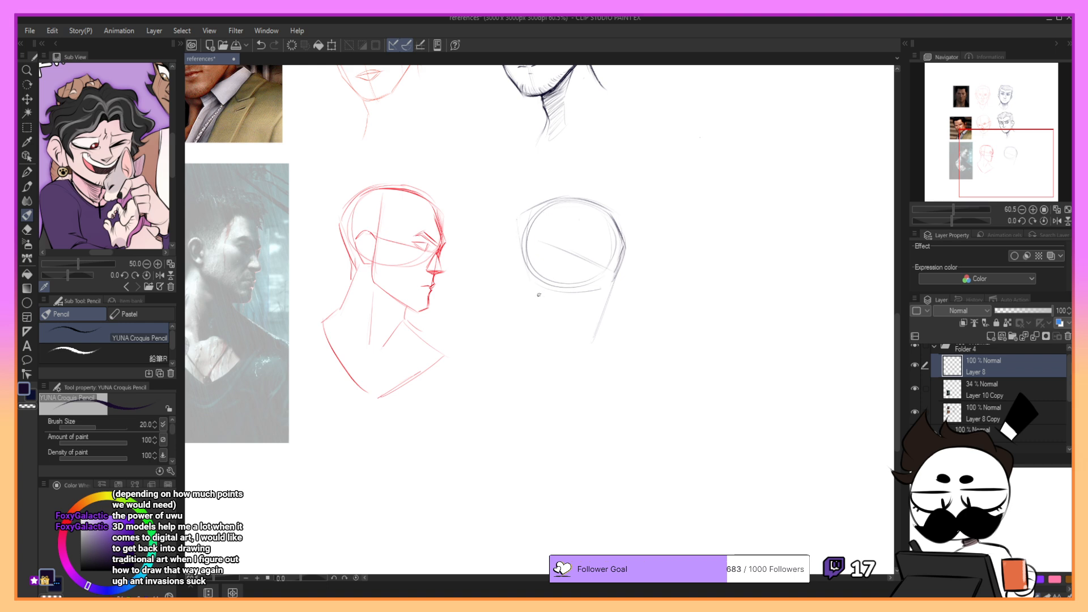
- Select the whole pencil head construction and rotate it slightly counterclockwise, keeping its size
{"action": "key", "text": "m"}
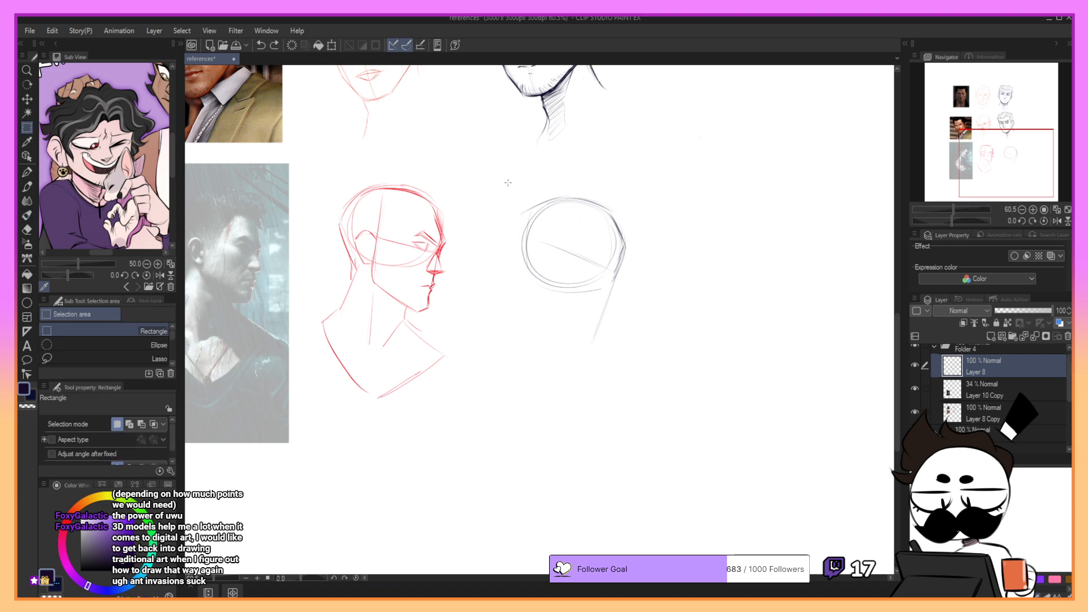
{"action": "mouse_move", "coordinate": [503, 172]}
{"action": "left_mouse_down"}
{"action": "mouse_move", "coordinate": [608, 354]}
{"action": "mouse_move", "coordinate": [668, 360]}
{"action": "left_mouse_up"}
{"action": "left_click", "coordinate": [629, 378]}
{"action": "left_click_drag", "start_coordinate": [697, 318], "coordinate": [702, 304]}
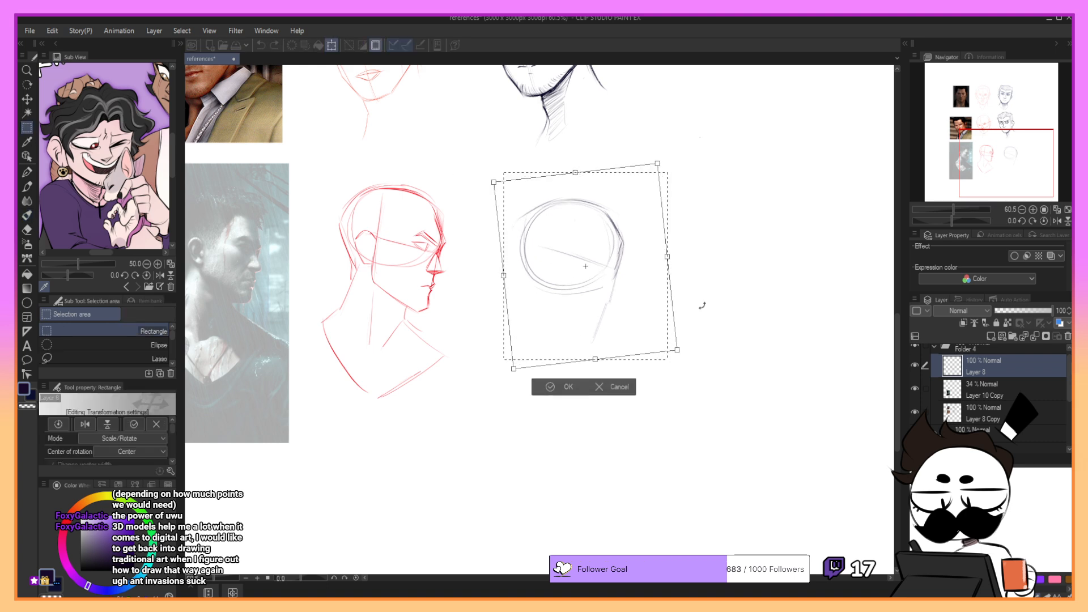
{"action": "left_click", "coordinate": [568, 388]}
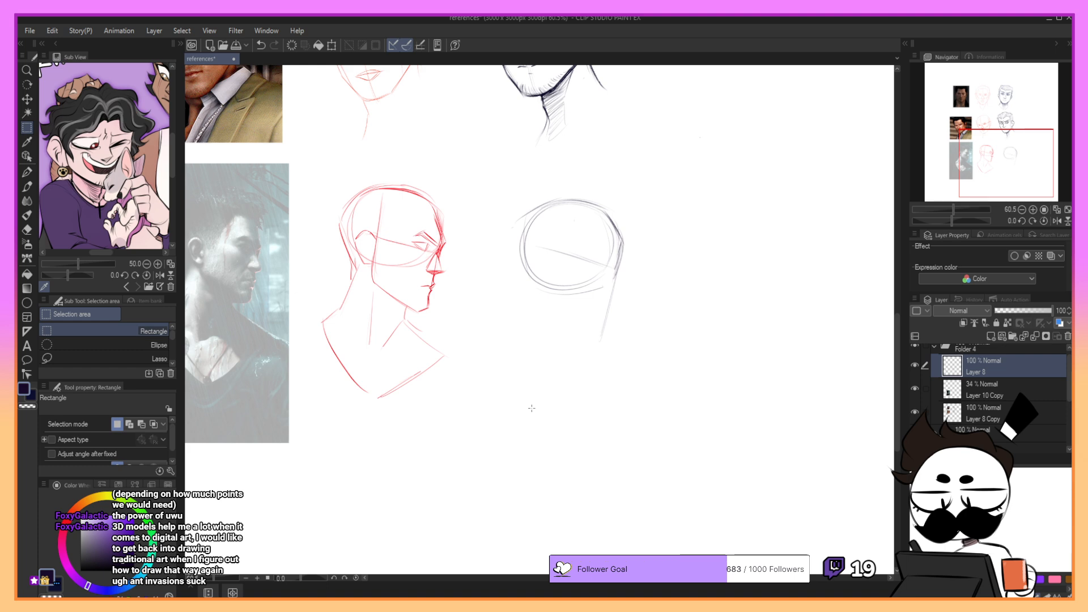
{"action": "key", "text": "p"}
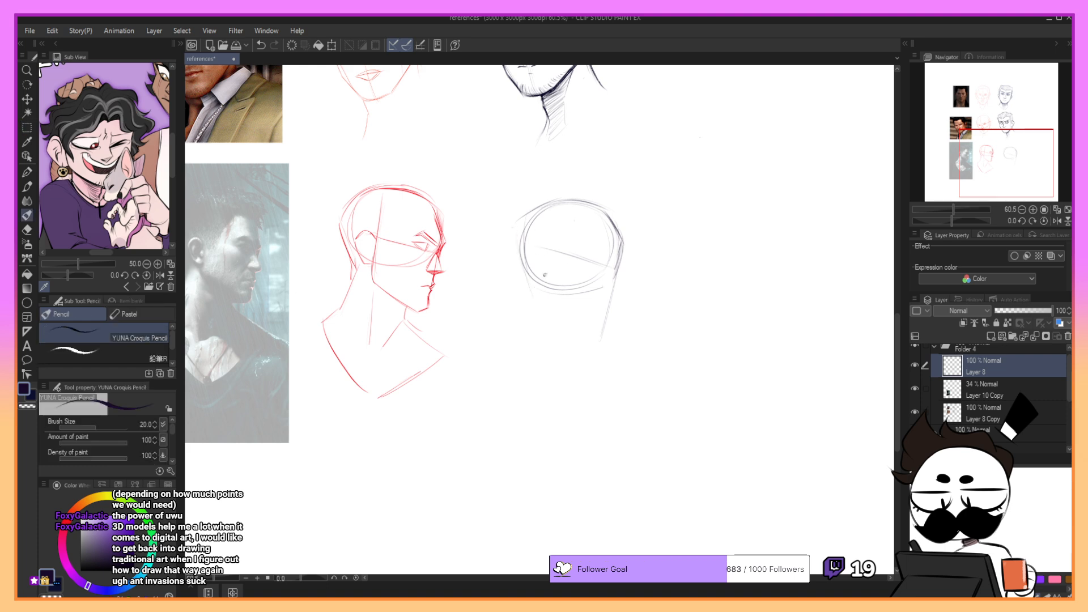
- Sketch the near-vertical guideline from the side of the cranium down to the jaw corner, retrying strokes
{"action": "key", "text": "ctrl+z"}
{"action": "left_click_drag", "start_coordinate": [552, 232], "coordinate": [544, 310]}
{"action": "left_click_drag", "start_coordinate": [549, 252], "coordinate": [543, 294]}
{"action": "key", "text": "ctrl+z"}
{"action": "key", "text": "ctrl+z"}
{"action": "mouse_move", "coordinate": [545, 231]}
{"action": "left_mouse_down"}
{"action": "mouse_move", "coordinate": [544, 311]}
{"action": "mouse_move", "coordinate": [589, 335]}
{"action": "left_mouse_up"}
- Sketch the slanting jawline from the jaw corner forward to the chin, redrawing it several times
{"action": "key", "text": "ctrl+z"}
{"action": "key", "text": "ctrl+z"}
{"action": "left_click_drag", "start_coordinate": [542, 308], "coordinate": [590, 329]}
{"action": "mouse_move", "coordinate": [556, 314]}
{"action": "left_mouse_down"}
{"action": "mouse_move", "coordinate": [596, 332]}
{"action": "mouse_move", "coordinate": [593, 348]}
{"action": "left_mouse_up"}
- Redraw the front line of the face from the cheek down to the tip of the chin
{"action": "key", "text": "ctrl+z"}
{"action": "key", "text": "ctrl+z"}
{"action": "key", "text": "ctrl+z"}
{"action": "key", "text": "ctrl+z"}
{"action": "left_click_drag", "start_coordinate": [543, 308], "coordinate": [595, 336]}
{"action": "key", "text": "ctrl+z"}
{"action": "key", "text": "ctrl+z"}
{"action": "mouse_move", "coordinate": [615, 269]}
{"action": "left_mouse_down"}
{"action": "mouse_move", "coordinate": [624, 285]}
{"action": "mouse_move", "coordinate": [601, 333]}
{"action": "left_mouse_up"}
{"action": "key", "text": "ctrl+z"}
{"action": "key", "text": "ctrl+z"}
{"action": "key", "text": "ctrl+z"}
{"action": "key", "text": "ctrl+z"}
{"action": "left_click_drag", "start_coordinate": [623, 290], "coordinate": [600, 330]}
{"action": "key", "text": "ctrl+z"}
{"action": "key", "text": "ctrl+z"}
{"action": "left_click_drag", "start_coordinate": [601, 330], "coordinate": [600, 334]}
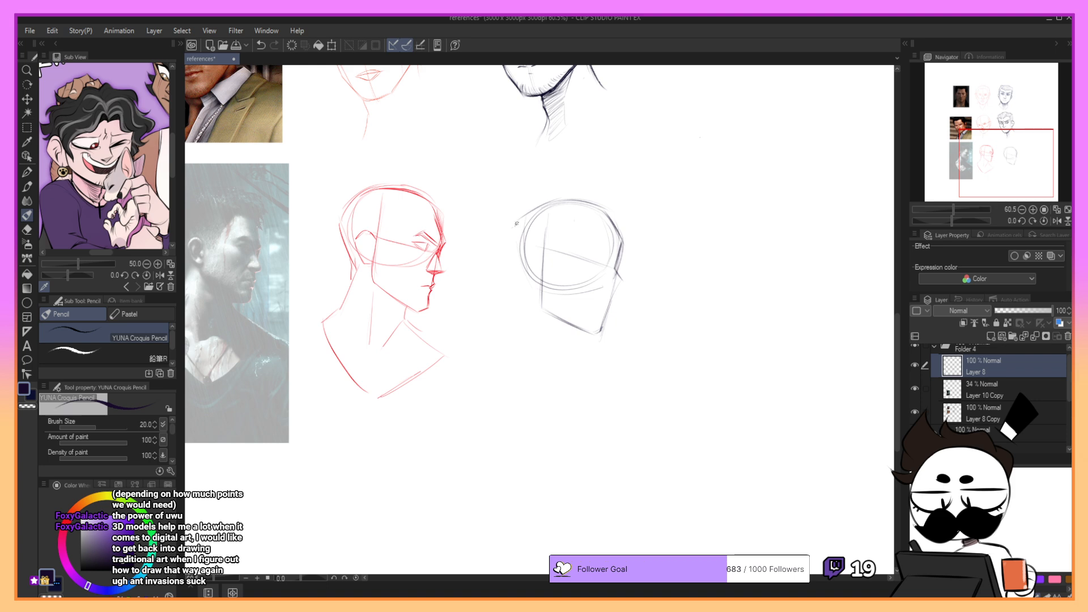
- Reinforce the upper back contour of the skull, from the crown toward the back of the head
{"action": "key", "text": "ctrl+z"}
{"action": "mouse_move", "coordinate": [517, 225]}
{"action": "left_mouse_down"}
{"action": "mouse_move", "coordinate": [544, 204]}
{"action": "mouse_move", "coordinate": [517, 258]}
{"action": "mouse_move", "coordinate": [560, 199]}
{"action": "left_mouse_up"}
{"action": "key", "text": "ctrl+z"}
{"action": "key", "text": "ctrl+z"}
- Rough in light lines for the nape and the front of the neck below the jaw
{"action": "key", "text": "ctrl+z"}
{"action": "left_click_drag", "start_coordinate": [513, 229], "coordinate": [515, 248]}
{"action": "key", "text": "ctrl+z"}
{"action": "left_click_drag", "start_coordinate": [522, 310], "coordinate": [510, 356]}
{"action": "key", "text": "ctrl+z"}
{"action": "key", "text": "ctrl+z"}
{"action": "left_click_drag", "start_coordinate": [574, 325], "coordinate": [566, 357]}
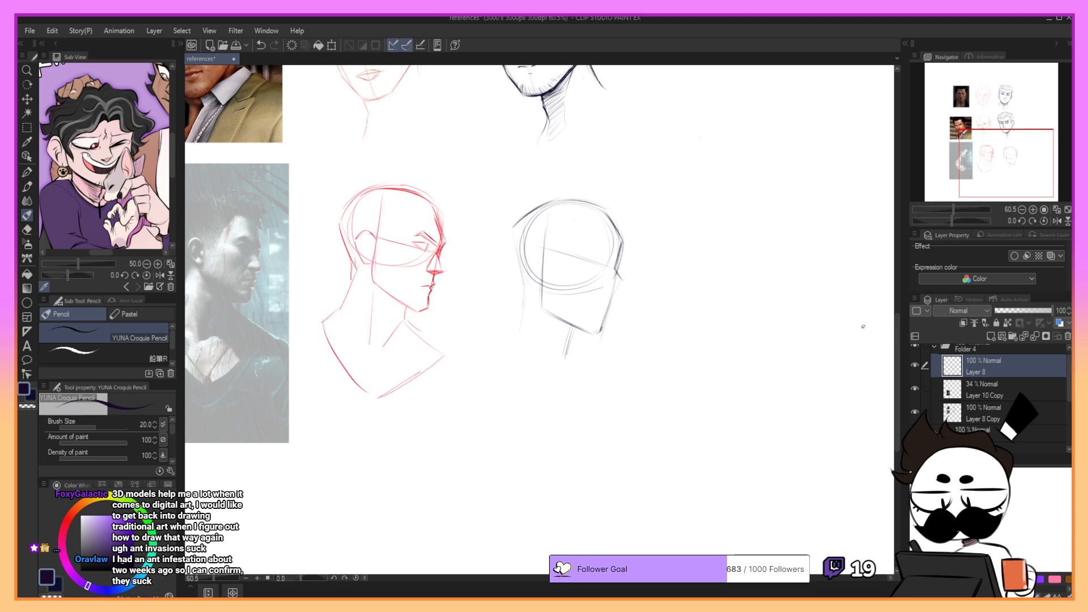
{"action": "key", "text": "ctrl+z"}
- Redraw the nape flaring out to the shoulder, the throat line, and a sloping collar line in front
{"action": "left_click_drag", "start_coordinate": [522, 297], "coordinate": [497, 344]}
{"action": "left_click_drag", "start_coordinate": [575, 343], "coordinate": [561, 366]}
{"action": "left_click_drag", "start_coordinate": [578, 350], "coordinate": [615, 379]}
{"action": "key", "text": "ctrl+z"}
{"action": "left_click_drag", "start_coordinate": [575, 330], "coordinate": [558, 375]}
{"action": "key", "text": "ctrl+z"}
{"action": "key", "text": "ctrl+z"}
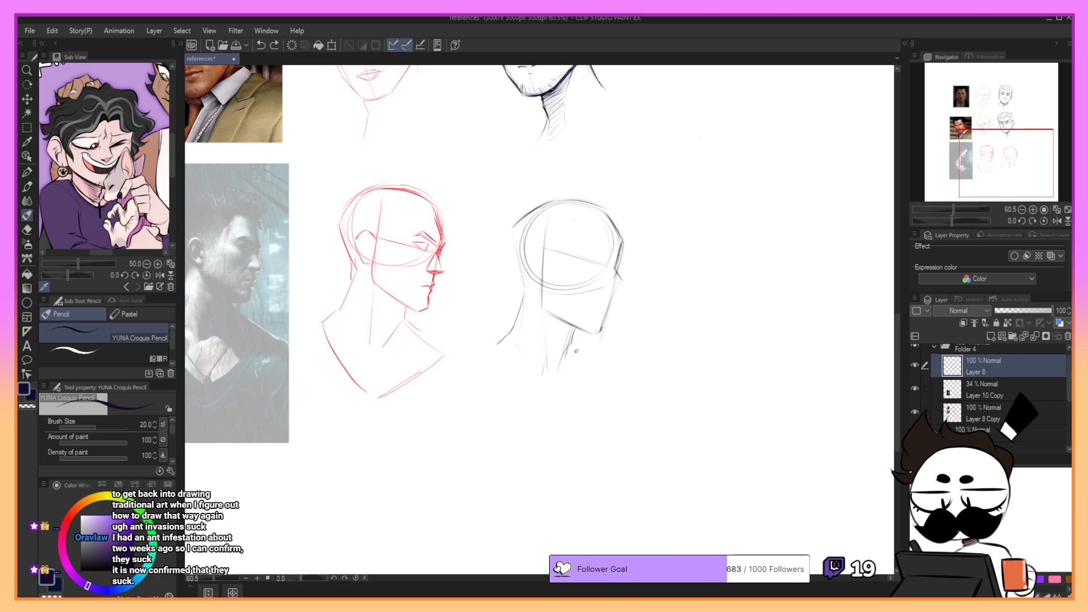
{"action": "key", "text": "ctrl+z"}
{"action": "left_click_drag", "start_coordinate": [572, 349], "coordinate": [625, 378]}
- Erase the cranium circle's construction lines inside the head around the ear and jaw area
{"action": "mouse_move", "coordinate": [553, 291]}
{"action": "left_mouse_down"}
{"action": "mouse_move", "coordinate": [607, 279]}
{"action": "mouse_move", "coordinate": [551, 279]}
{"action": "left_mouse_up"}
{"action": "mouse_move", "coordinate": [566, 323]}
{"action": "left_mouse_down"}
{"action": "mouse_move", "coordinate": [539, 306]}
{"action": "mouse_move", "coordinate": [551, 308]}
{"action": "left_mouse_up"}
{"action": "mouse_move", "coordinate": [531, 234]}
{"action": "left_mouse_down"}
{"action": "mouse_move", "coordinate": [518, 224]}
{"action": "mouse_move", "coordinate": [537, 268]}
{"action": "left_mouse_up"}
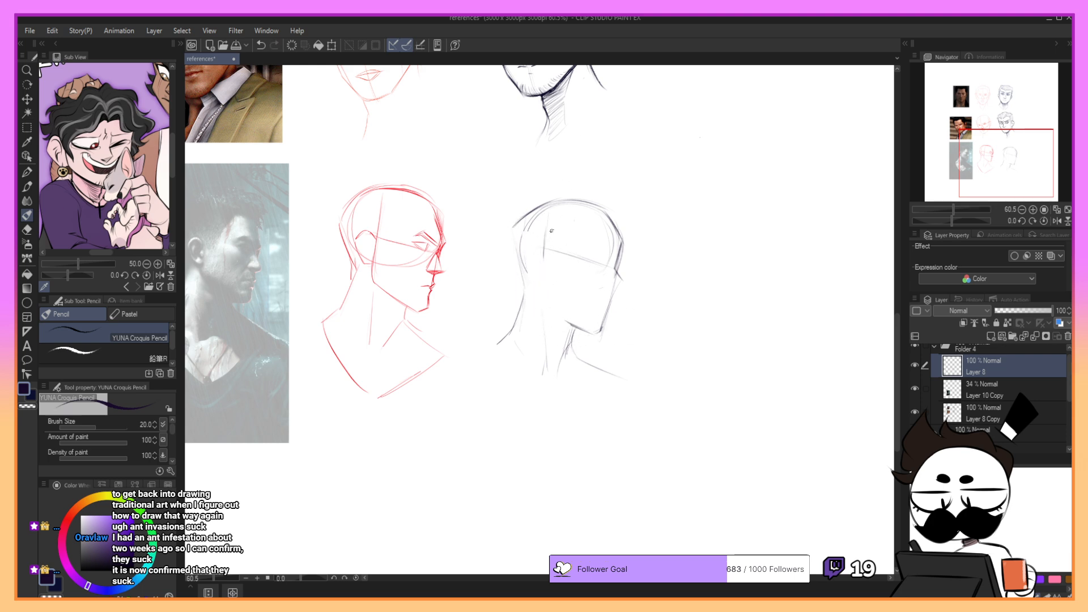
- Darken the side of the face and the jawline running forward to the chin
{"action": "mouse_move", "coordinate": [553, 227]}
{"action": "left_mouse_down"}
{"action": "mouse_move", "coordinate": [545, 301]}
{"action": "mouse_move", "coordinate": [581, 327]}
{"action": "left_mouse_up"}
{"action": "key", "text": "ctrl+z"}
{"action": "key", "text": "ctrl+z"}
{"action": "mouse_move", "coordinate": [545, 293]}
{"action": "left_mouse_down"}
{"action": "mouse_move", "coordinate": [547, 307]}
{"action": "mouse_move", "coordinate": [602, 331]}
{"action": "left_mouse_up"}
{"action": "key", "text": "ctrl+z"}
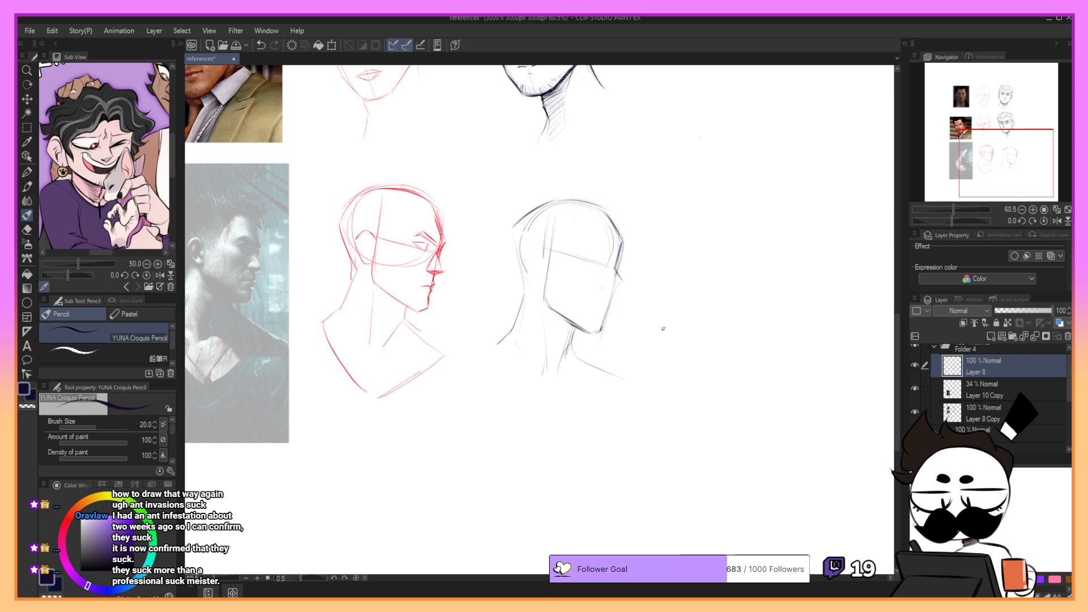
- Sketch a simple angular ear behind the vertical side guideline, retrying the strokes
{"action": "mouse_move", "coordinate": [530, 267]}
{"action": "left_mouse_down"}
{"action": "mouse_move", "coordinate": [518, 241]}
{"action": "mouse_move", "coordinate": [537, 260]}
{"action": "mouse_move", "coordinate": [541, 213]}
{"action": "mouse_move", "coordinate": [564, 202]}
{"action": "left_mouse_up"}
{"action": "key", "text": "ctrl+z"}
{"action": "left_click_drag", "start_coordinate": [537, 241], "coordinate": [524, 289]}
{"action": "key", "text": "ctrl+z"}
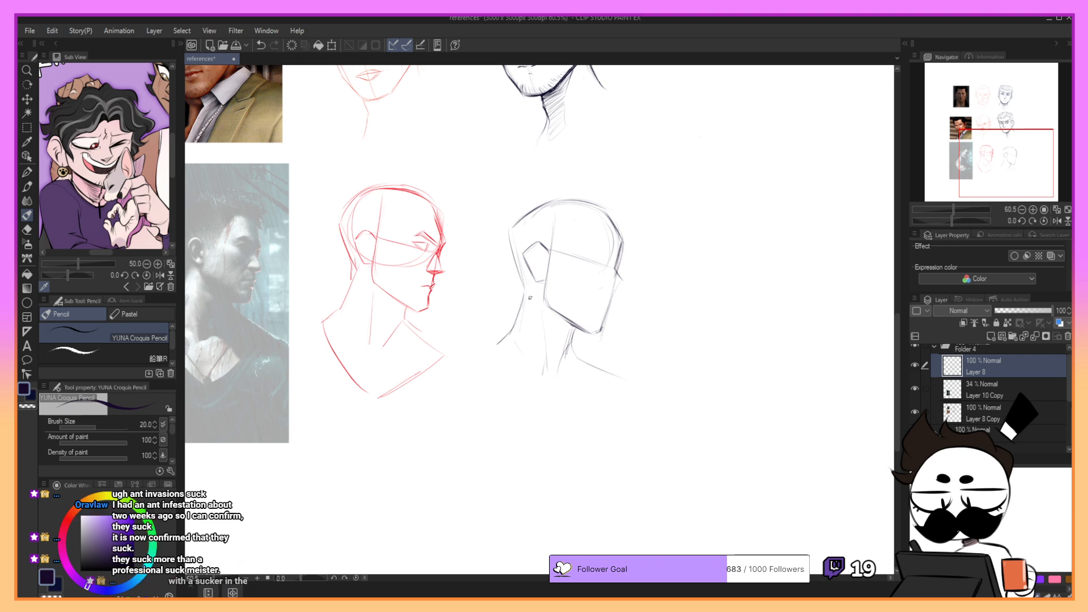
- Redraw the back of the head as one firmer contour from the crown down to the nape
{"action": "key", "text": "ctrl+z"}
{"action": "left_click_drag", "start_coordinate": [511, 230], "coordinate": [526, 294]}
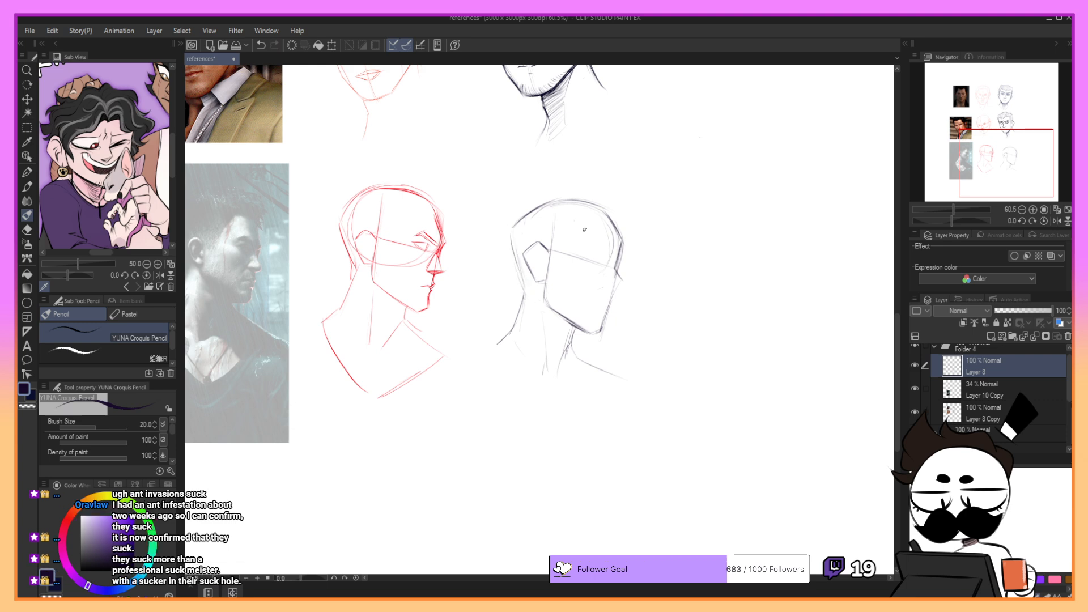
{"action": "left_click_drag", "start_coordinate": [513, 228], "coordinate": [525, 306]}
- Clear the old brow section of the face contour and redraw the lower forehead curve
{"action": "left_click_drag", "start_coordinate": [620, 270], "coordinate": [623, 245]}
{"action": "left_click_drag", "start_coordinate": [982, 141], "coordinate": [988, 146]}
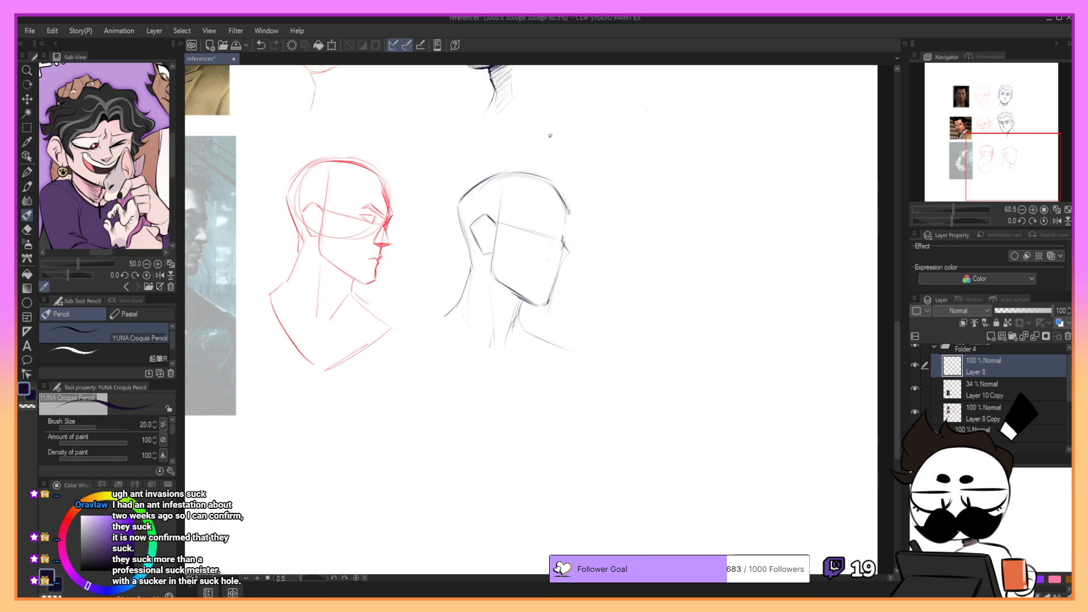
{"action": "key", "text": "ctrl+z"}
{"action": "mouse_move", "coordinate": [557, 194]}
{"action": "left_mouse_down"}
{"action": "mouse_move", "coordinate": [566, 237]}
{"action": "mouse_move", "coordinate": [568, 215]}
{"action": "left_mouse_up"}
{"action": "key", "text": "ctrl+z"}
- Rework the top of the skull and carry the forehead contour down to the brow
{"action": "key", "text": "ctrl+z"}
{"action": "key", "text": "ctrl+z"}
{"action": "key", "text": "ctrl+z"}
{"action": "key", "text": "ctrl+z"}
{"action": "left_click_drag", "start_coordinate": [478, 188], "coordinate": [554, 187]}
{"action": "key", "text": "ctrl+z"}
{"action": "key", "text": "ctrl+z"}
{"action": "key", "text": "ctrl+z"}
{"action": "key", "text": "ctrl+z"}
{"action": "mouse_move", "coordinate": [514, 179]}
{"action": "left_mouse_down"}
{"action": "mouse_move", "coordinate": [555, 192]}
{"action": "mouse_move", "coordinate": [546, 183]}
{"action": "mouse_move", "coordinate": [569, 220]}
{"action": "mouse_move", "coordinate": [562, 243]}
{"action": "left_mouse_up"}
{"action": "key", "text": "ctrl+z"}
{"action": "key", "text": "ctrl+z"}
{"action": "key", "text": "ctrl+z"}
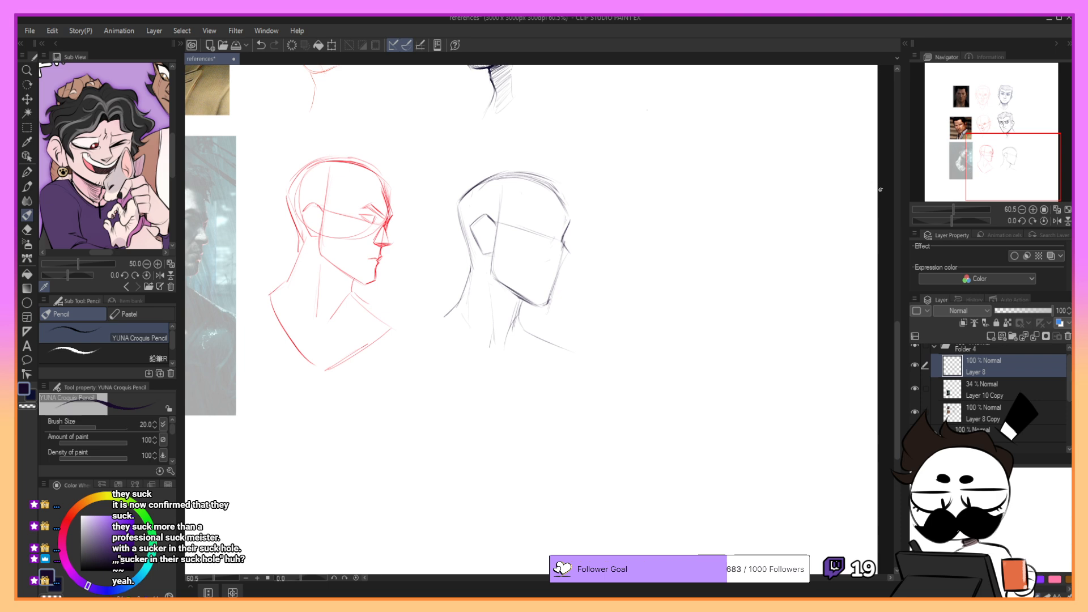
- Refine the small protruding brow ridge and the dip into the nose bridge on the profile
{"action": "key", "text": "ctrl+z"}
{"action": "key", "text": "ctrl+z"}
{"action": "left_click_drag", "start_coordinate": [568, 225], "coordinate": [570, 223]}
{"action": "key", "text": "ctrl+z"}
{"action": "left_click_drag", "start_coordinate": [563, 237], "coordinate": [569, 224]}
- Practice a triangular side-view eye shape in the empty space beside the head, redrawing its edges
{"action": "key", "text": "ctrl+z"}
{"action": "mouse_move", "coordinate": [609, 210]}
{"action": "left_mouse_down"}
{"action": "mouse_move", "coordinate": [632, 235]}
{"action": "mouse_move", "coordinate": [633, 211]}
{"action": "mouse_move", "coordinate": [634, 232]}
{"action": "left_mouse_up"}
{"action": "key", "text": "ctrl+z"}
{"action": "key", "text": "ctrl+z"}
{"action": "left_click_drag", "start_coordinate": [635, 207], "coordinate": [659, 232]}
{"action": "mouse_move", "coordinate": [624, 196]}
{"action": "left_mouse_down"}
{"action": "mouse_move", "coordinate": [661, 199]}
{"action": "mouse_move", "coordinate": [647, 196]}
{"action": "mouse_move", "coordinate": [660, 198]}
{"action": "mouse_move", "coordinate": [661, 225]}
{"action": "left_mouse_up"}
{"action": "key", "text": "ctrl+z"}
{"action": "key", "text": "ctrl+z"}
{"action": "key", "text": "ctrl+z"}
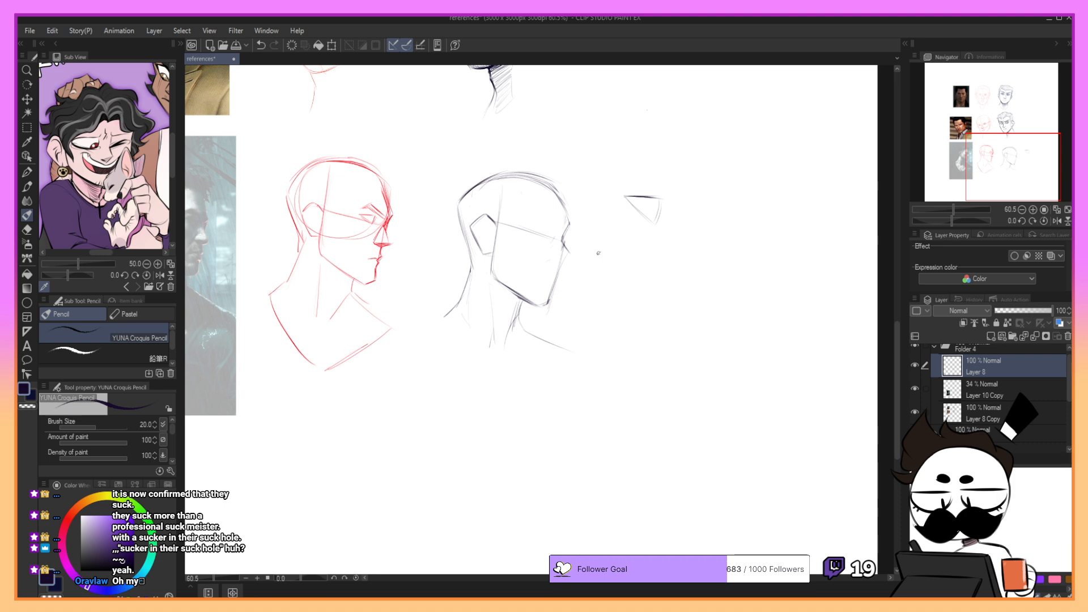
{"action": "key", "text": "ctrl+z"}
{"action": "left_click_drag", "start_coordinate": [660, 199], "coordinate": [656, 219]}
{"action": "key", "text": "ctrl+z"}
{"action": "left_click_drag", "start_coordinate": [659, 198], "coordinate": [656, 221]}
{"action": "key", "text": "ctrl+z"}
- Sketch the slanted upper eyelid line on the eye guideline near the front of the face
{"action": "left_click_drag", "start_coordinate": [538, 229], "coordinate": [550, 240]}
{"action": "key", "text": "ctrl+z"}
{"action": "key", "text": "ctrl+z"}
{"action": "key", "text": "ctrl+z"}
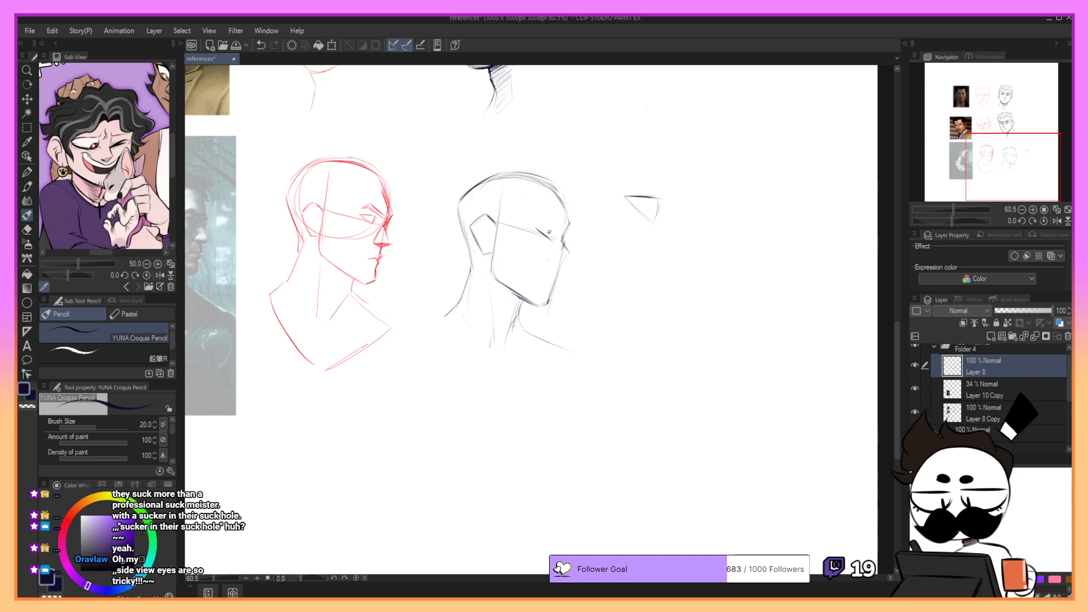
- Rework the upper eyelid into a wedge-shaped profile eye with an iris, retrying many strokes
{"action": "scroll", "coordinate": [807, 130], "scroll_direction": "left", "scroll_amount": 3}
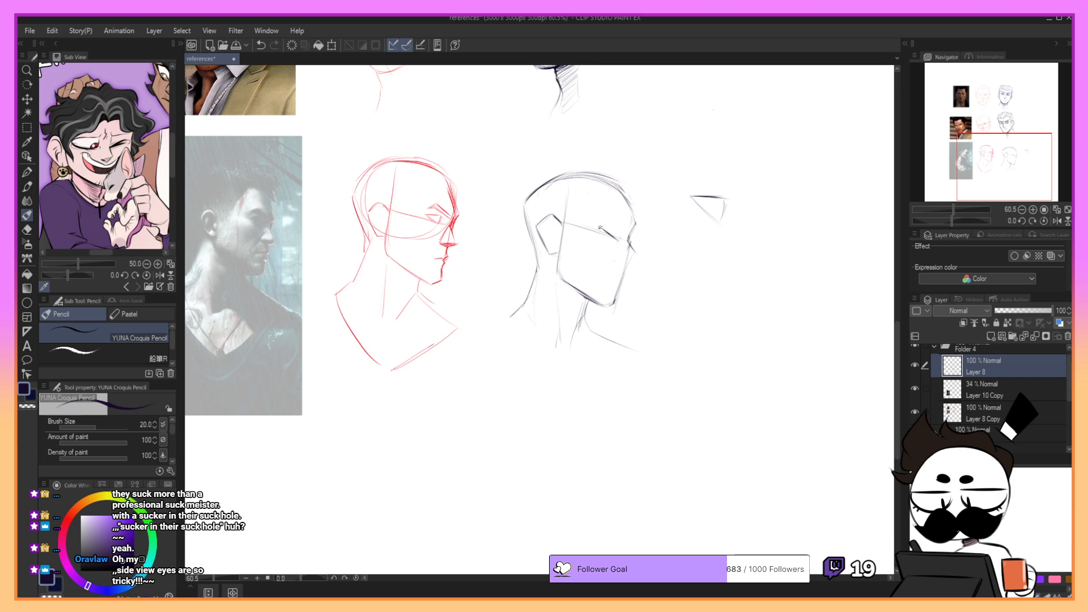
{"action": "key", "text": "ctrl+z"}
{"action": "mouse_move", "coordinate": [602, 227]}
{"action": "left_mouse_down"}
{"action": "mouse_move", "coordinate": [625, 227]}
{"action": "mouse_move", "coordinate": [619, 238]}
{"action": "left_mouse_up"}
{"action": "key", "text": "ctrl+z"}
{"action": "key", "text": "ctrl+z"}
{"action": "key", "text": "ctrl+z"}
{"action": "key", "text": "ctrl+z"}
{"action": "key", "text": "ctrl+z"}
{"action": "key", "text": "ctrl+z"}
{"action": "key", "text": "ctrl+z"}
{"action": "key", "text": "ctrl+z"}
{"action": "key", "text": "ctrl+z"}
{"action": "key", "text": "ctrl+z"}
{"action": "key", "text": "ctrl+z"}
{"action": "key", "text": "ctrl+z"}
{"action": "left_click_drag", "start_coordinate": [621, 228], "coordinate": [621, 236]}
- Refine the front edge and lower lid of the profile eye, replacing unsatisfying strokes
{"action": "left_click_drag", "start_coordinate": [983, 129], "coordinate": [1002, 167]}
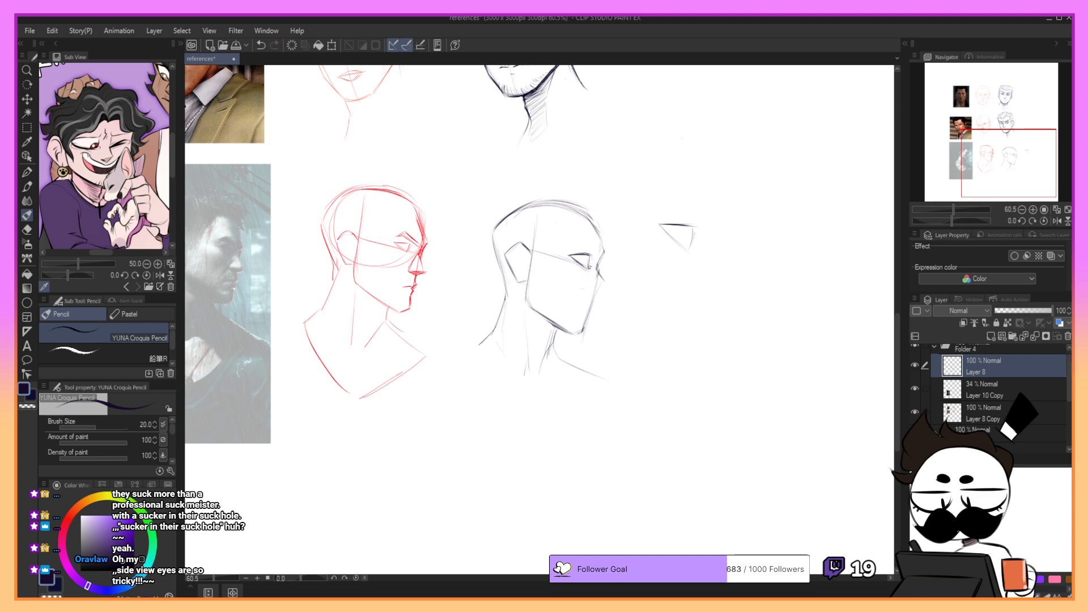
{"action": "mouse_move", "coordinate": [590, 268]}
{"action": "left_mouse_down"}
{"action": "mouse_move", "coordinate": [579, 234]}
{"action": "mouse_move", "coordinate": [596, 257]}
{"action": "left_mouse_up"}
{"action": "key", "text": "ctrl+z"}
- Sketch an angular eyebrow above the eye, slanting down toward the nose bridge
{"action": "key", "text": "ctrl+z"}
{"action": "key", "text": "ctrl+z"}
{"action": "key", "text": "ctrl+z"}
{"action": "key", "text": "ctrl+z"}
{"action": "key", "text": "ctrl+z"}
{"action": "key", "text": "ctrl+z"}
{"action": "key", "text": "ctrl+z"}
{"action": "key", "text": "ctrl+z"}
{"action": "key", "text": "ctrl+z"}
{"action": "mouse_move", "coordinate": [578, 235]}
{"action": "left_mouse_down"}
{"action": "mouse_move", "coordinate": [601, 252]}
{"action": "mouse_move", "coordinate": [568, 240]}
{"action": "mouse_move", "coordinate": [602, 253]}
{"action": "left_mouse_up"}
{"action": "key", "text": "ctrl+z"}
{"action": "key", "text": "ctrl+z"}
{"action": "key", "text": "ctrl+z"}
- Lasso the eye and slightly adjust its placement with the Scale/Rotate transform
{"action": "key", "text": "m"}
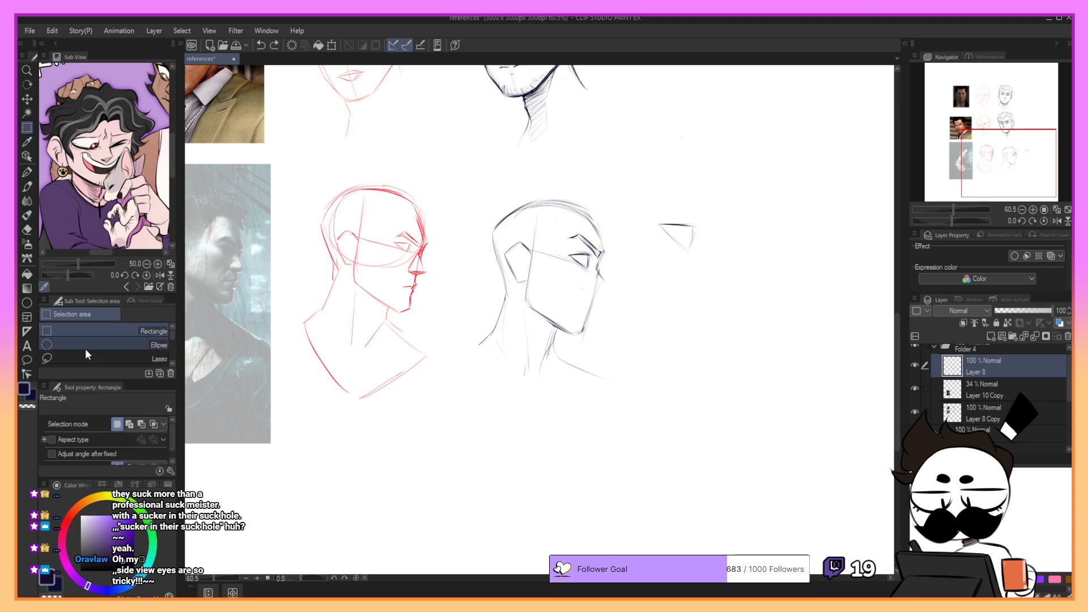
{"action": "mouse_move", "coordinate": [568, 252]}
{"action": "left_mouse_down"}
{"action": "mouse_move", "coordinate": [594, 265]}
{"action": "mouse_move", "coordinate": [592, 248]}
{"action": "mouse_move", "coordinate": [641, 277]}
{"action": "mouse_move", "coordinate": [593, 257]}
{"action": "left_mouse_up"}
{"action": "left_click", "coordinate": [623, 295]}
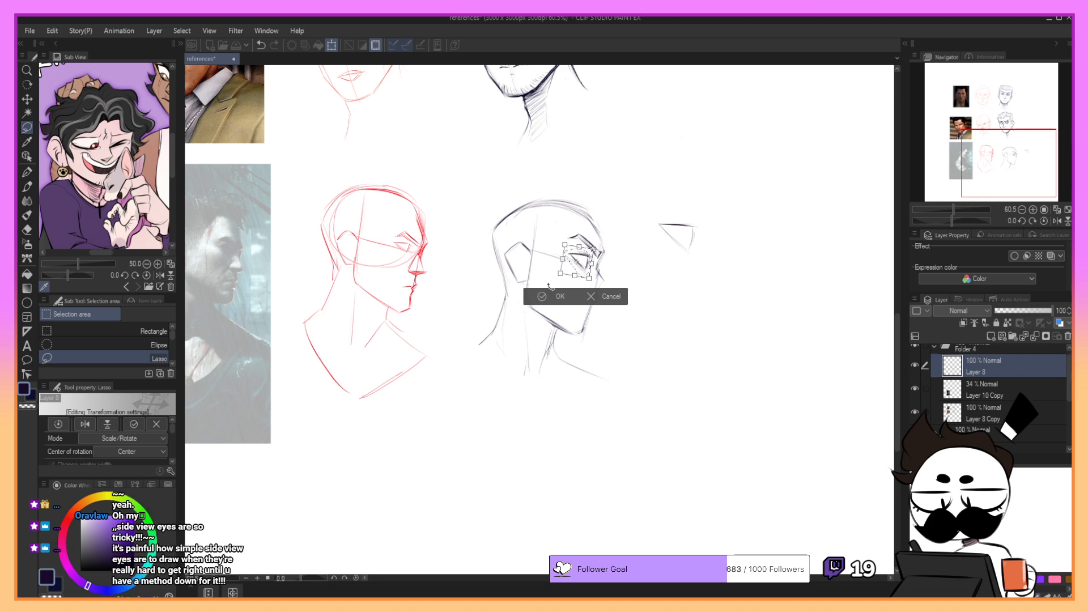
{"action": "left_click", "coordinate": [544, 296]}
{"action": "key", "text": "p"}
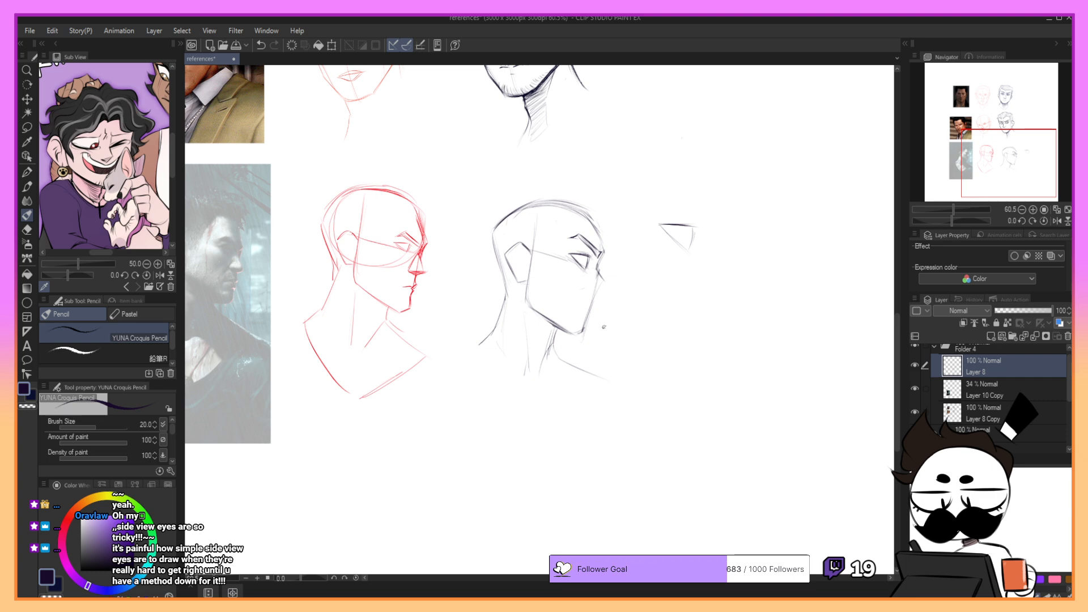
- Practice a wedge-shaped side-view eye in the empty space beside the profile head, retrying its strokes
{"action": "mouse_move", "coordinate": [694, 229]}
{"action": "left_mouse_down"}
{"action": "mouse_move", "coordinate": [661, 224]}
{"action": "mouse_move", "coordinate": [698, 228]}
{"action": "mouse_move", "coordinate": [663, 226]}
{"action": "mouse_move", "coordinate": [693, 252]}
{"action": "mouse_move", "coordinate": [658, 225]}
{"action": "mouse_move", "coordinate": [692, 254]}
{"action": "mouse_move", "coordinate": [662, 227]}
{"action": "mouse_move", "coordinate": [690, 252]}
{"action": "mouse_move", "coordinate": [695, 224]}
{"action": "left_mouse_up"}
{"action": "key", "text": "ctrl+z"}
- Sketch a second practice side-view eye as an open wedge with a curved iris above the first
{"action": "key", "text": "ctrl+z"}
{"action": "key", "text": "ctrl+z"}
{"action": "key", "text": "ctrl+z"}
{"action": "key", "text": "ctrl+z"}
{"action": "key", "text": "ctrl+z"}
{"action": "key", "text": "ctrl+z"}
{"action": "key", "text": "ctrl+z"}
{"action": "key", "text": "ctrl+z"}
{"action": "key", "text": "ctrl+z"}
{"action": "key", "text": "ctrl+z"}
{"action": "key", "text": "ctrl+z"}
{"action": "key", "text": "ctrl+z"}
{"action": "key", "text": "ctrl+z"}
{"action": "key", "text": "ctrl+z"}
{"action": "key", "text": "ctrl+z"}
{"action": "key", "text": "ctrl+z"}
{"action": "key", "text": "ctrl+z"}
{"action": "mouse_move", "coordinate": [688, 167]}
{"action": "left_mouse_down"}
{"action": "mouse_move", "coordinate": [725, 151]}
{"action": "mouse_move", "coordinate": [722, 188]}
{"action": "mouse_move", "coordinate": [697, 173]}
{"action": "mouse_move", "coordinate": [702, 160]}
{"action": "left_mouse_up"}
{"action": "key", "text": "ctrl+z"}
{"action": "key", "text": "ctrl+z"}
{"action": "key", "text": "ctrl+z"}
{"action": "key", "text": "ctrl+z"}
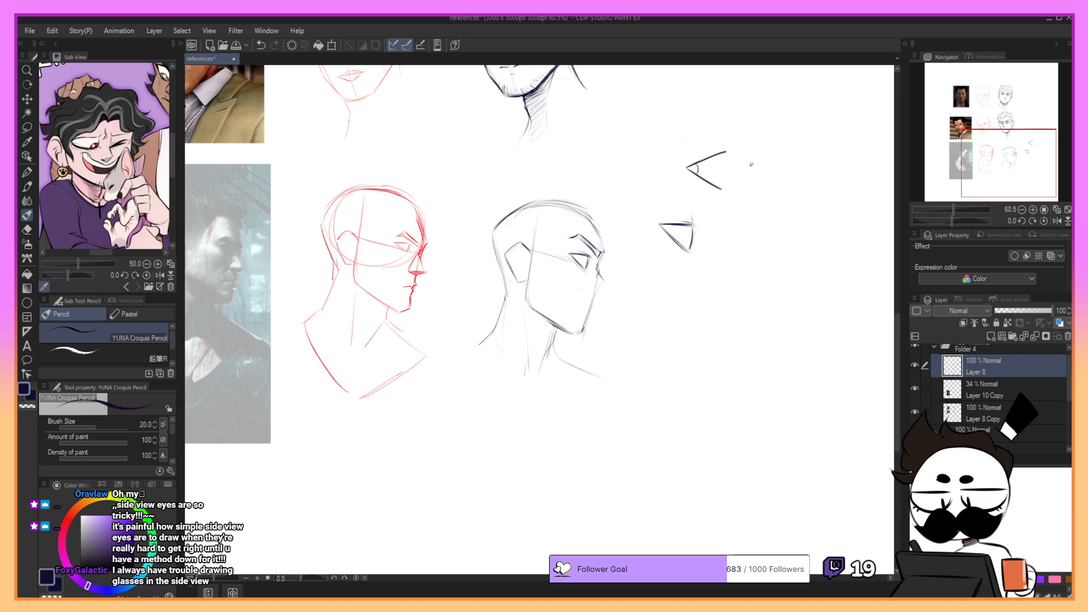
- Try a third practice eye construction from slanted lines and a curved front beside the other two
{"action": "left_click_drag", "start_coordinate": [777, 160], "coordinate": [753, 196]}
{"action": "key", "text": "ctrl+z"}
{"action": "mouse_move", "coordinate": [784, 152]}
{"action": "left_mouse_down"}
{"action": "mouse_move", "coordinate": [755, 208]}
{"action": "mouse_move", "coordinate": [789, 250]}
{"action": "left_mouse_up"}
{"action": "key", "text": "ctrl+z"}
{"action": "key", "text": "ctrl+z"}
{"action": "key", "text": "ctrl+z"}
{"action": "key", "text": "ctrl+z"}
{"action": "left_click_drag", "start_coordinate": [756, 212], "coordinate": [787, 248]}
{"action": "key", "text": "ctrl+z"}
{"action": "left_click_drag", "start_coordinate": [757, 213], "coordinate": [788, 249]}
{"action": "left_click_drag", "start_coordinate": [769, 193], "coordinate": [770, 221]}
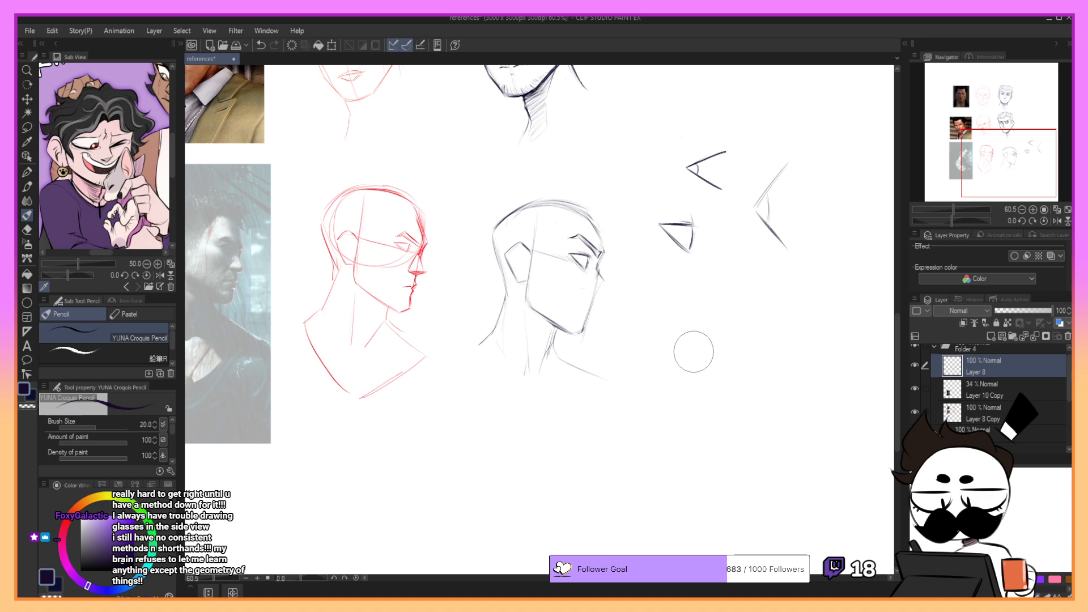
- Erase all the practice eye doodles beside the profile head
{"action": "mouse_move", "coordinate": [720, 149]}
{"action": "left_mouse_down"}
{"action": "mouse_move", "coordinate": [689, 168]}
{"action": "mouse_move", "coordinate": [728, 197]}
{"action": "mouse_move", "coordinate": [782, 154]}
{"action": "mouse_move", "coordinate": [776, 176]}
{"action": "mouse_move", "coordinate": [767, 159]}
{"action": "mouse_move", "coordinate": [752, 198]}
{"action": "mouse_move", "coordinate": [794, 226]}
{"action": "left_mouse_up"}
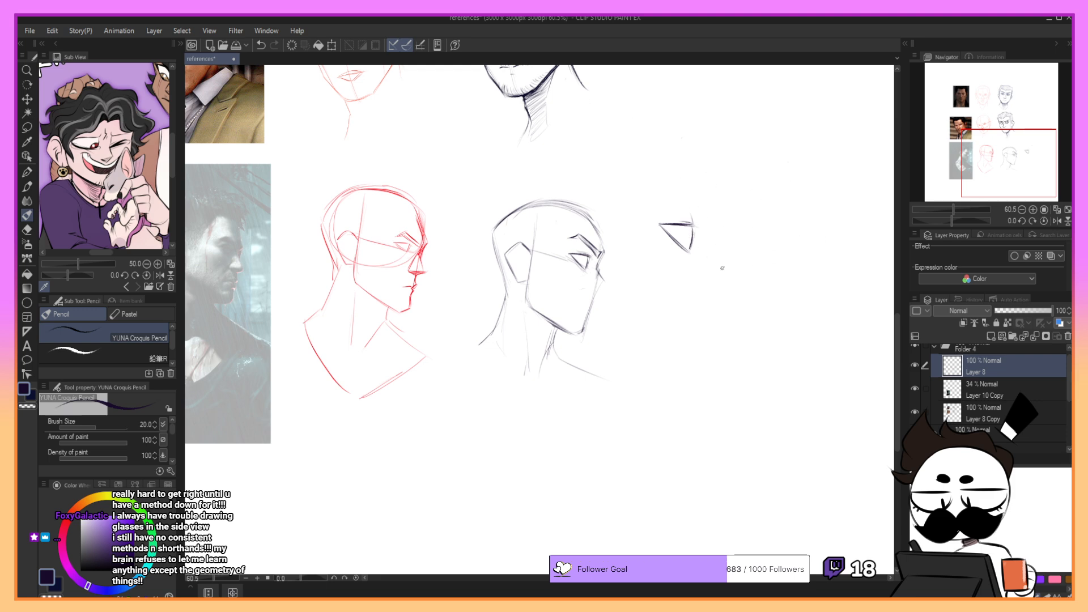
{"action": "mouse_move", "coordinate": [670, 202]}
{"action": "left_mouse_down"}
{"action": "mouse_move", "coordinate": [676, 236]}
{"action": "mouse_move", "coordinate": [673, 225]}
{"action": "left_mouse_up"}
- Draw the iris in the profile eye and firm up the brow at the nose bridge
{"action": "mouse_move", "coordinate": [551, 250]}
{"action": "left_mouse_down"}
{"action": "mouse_move", "coordinate": [572, 268]}
{"action": "mouse_move", "coordinate": [557, 251]}
{"action": "mouse_move", "coordinate": [603, 269]}
{"action": "mouse_move", "coordinate": [587, 268]}
{"action": "left_mouse_up"}
{"action": "key", "text": "ctrl+z"}
{"action": "key", "text": "ctrl+z"}
{"action": "key", "text": "ctrl+z"}
{"action": "key", "text": "ctrl+z"}
{"action": "left_click_drag", "start_coordinate": [595, 226], "coordinate": [600, 266]}
- Draw the nose bridge sloping from the brow down to the nose tip, retrying unsatisfying strokes
{"action": "key", "text": "ctrl+z"}
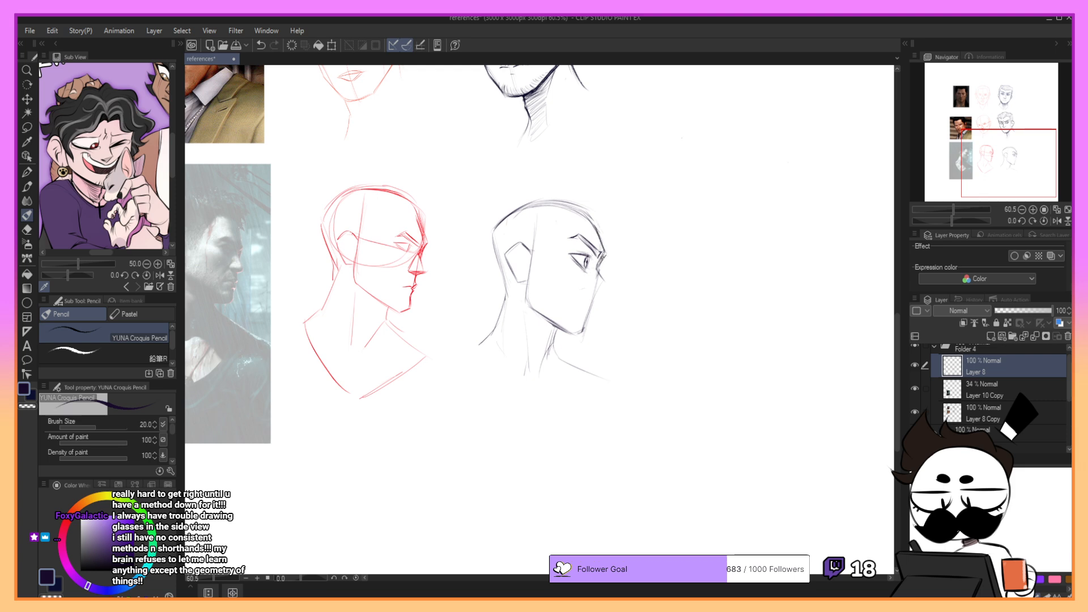
{"action": "key", "text": "ctrl+z"}
{"action": "left_click_drag", "start_coordinate": [599, 264], "coordinate": [603, 277]}
{"action": "key", "text": "ctrl+z"}
{"action": "left_click_drag", "start_coordinate": [605, 254], "coordinate": [600, 269]}
{"action": "key", "text": "ctrl+z"}
{"action": "key", "text": "ctrl+z"}
{"action": "key", "text": "ctrl+z"}
{"action": "key", "text": "ctrl+z"}
{"action": "mouse_move", "coordinate": [603, 276]}
{"action": "left_mouse_down"}
{"action": "mouse_move", "coordinate": [608, 304]}
{"action": "mouse_move", "coordinate": [614, 288]}
{"action": "mouse_move", "coordinate": [592, 297]}
{"action": "mouse_move", "coordinate": [612, 281]}
{"action": "mouse_move", "coordinate": [602, 274]}
{"action": "left_mouse_up"}
{"action": "key", "text": "ctrl+z"}
{"action": "key", "text": "ctrl+z"}
{"action": "key", "text": "ctrl+z"}
{"action": "key", "text": "ctrl+z"}
{"action": "key", "text": "ctrl+z"}
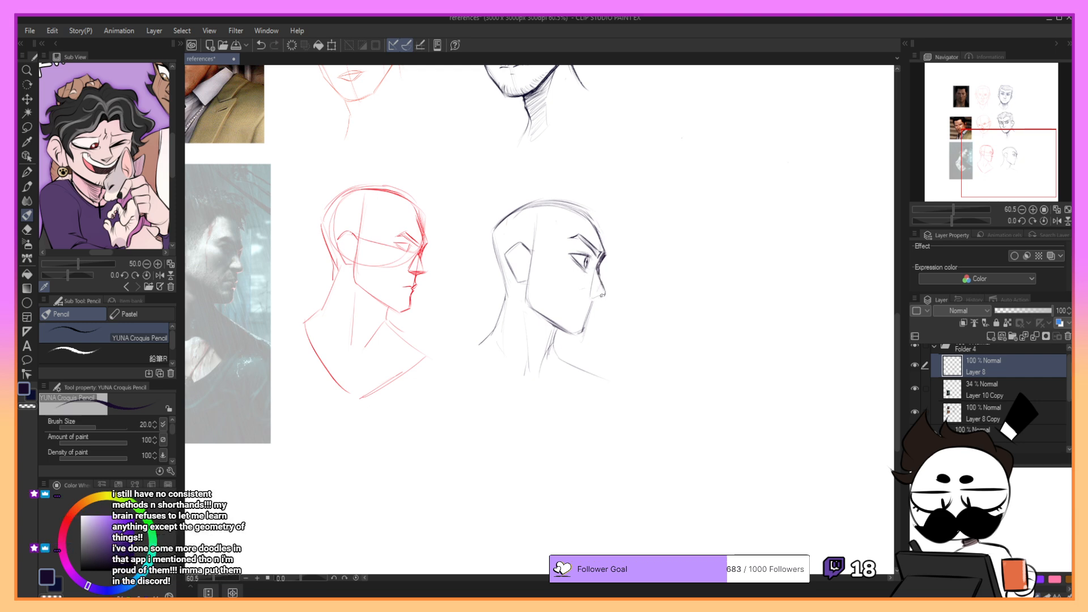
- Rework the underside of the profile nose beneath its tip with repeated short strokes
{"action": "key", "text": "ctrl+z"}
{"action": "left_click_drag", "start_coordinate": [593, 298], "coordinate": [605, 294]}
{"action": "key", "text": "ctrl+z"}
{"action": "left_click_drag", "start_coordinate": [592, 296], "coordinate": [599, 296]}
{"action": "key", "text": "ctrl+z"}
{"action": "key", "text": "ctrl+z"}
{"action": "key", "text": "ctrl+z"}
{"action": "key", "text": "ctrl+z"}
{"action": "key", "text": "ctrl+z"}
{"action": "key", "text": "ctrl+z"}
{"action": "key", "text": "ctrl+z"}
{"action": "key", "text": "ctrl+z"}
{"action": "key", "text": "ctrl+z"}
{"action": "key", "text": "ctrl+z"}
- Redraw the front contour of the nose tip on the profile head
{"action": "left_click_drag", "start_coordinate": [984, 134], "coordinate": [987, 132]}
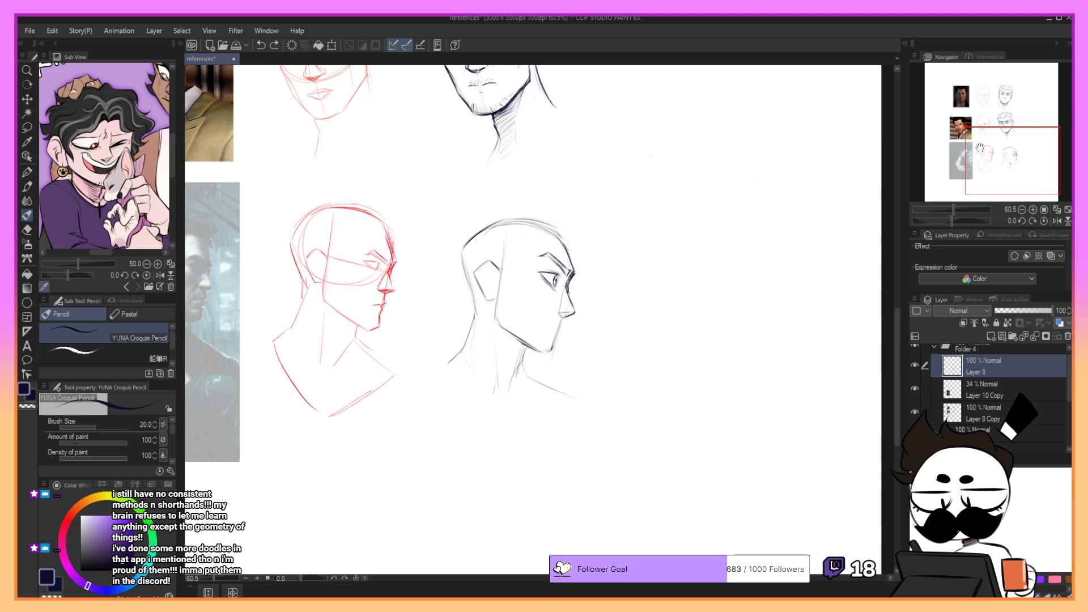
{"action": "left_click_drag", "start_coordinate": [981, 149], "coordinate": [978, 139]}
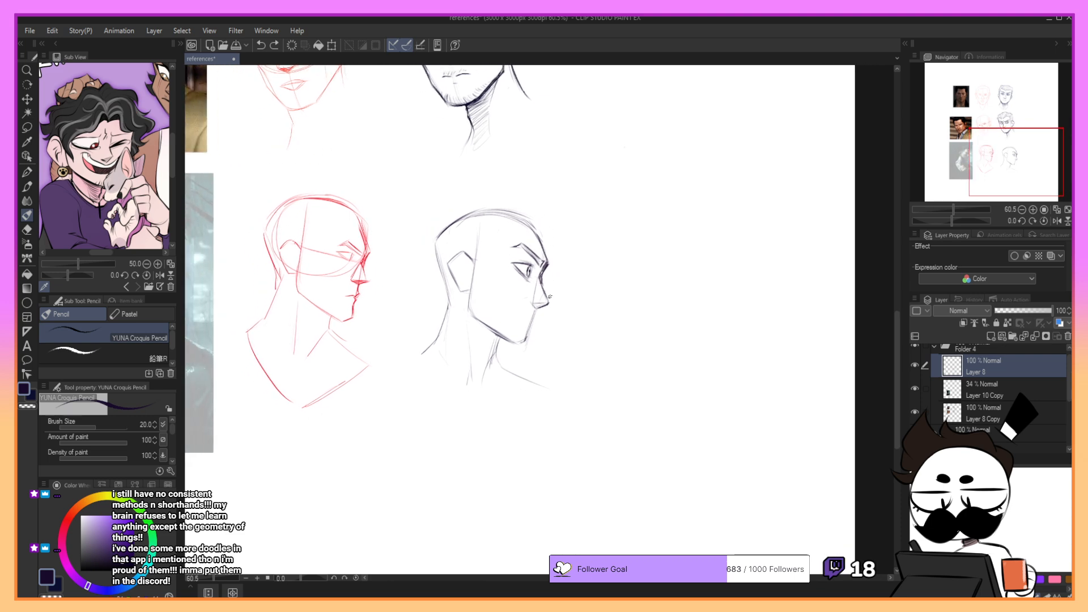
{"action": "mouse_move", "coordinate": [543, 288]}
{"action": "left_mouse_down"}
{"action": "mouse_move", "coordinate": [548, 306]}
{"action": "mouse_move", "coordinate": [536, 309]}
{"action": "left_mouse_up"}
{"action": "key", "text": "ctrl+z"}
- Sketch the nostril and nose wing, replacing strokes that do not fit the profile
{"action": "key", "text": "ctrl+z"}
{"action": "key", "text": "ctrl+z"}
{"action": "key", "text": "ctrl+z"}
{"action": "left_click_drag", "start_coordinate": [532, 304], "coordinate": [542, 309]}
{"action": "key", "text": "ctrl+z"}
{"action": "key", "text": "ctrl+z"}
- Draw the mouth line below the nose, undoing and retrying the strokes
{"action": "key", "text": "ctrl+z"}
{"action": "key", "text": "ctrl+z"}
{"action": "left_click_drag", "start_coordinate": [548, 285], "coordinate": [553, 310]}
{"action": "key", "text": "ctrl+z"}
{"action": "left_click_drag", "start_coordinate": [538, 309], "coordinate": [530, 298]}
{"action": "key", "text": "ctrl+z"}
{"action": "key", "text": "ctrl+z"}
{"action": "left_click_drag", "start_coordinate": [531, 302], "coordinate": [547, 304]}
{"action": "key", "text": "ctrl+z"}
{"action": "left_click_drag", "start_coordinate": [537, 309], "coordinate": [533, 317]}
{"action": "key", "text": "ctrl+z"}
{"action": "key", "text": "ctrl+z"}
{"action": "mouse_move", "coordinate": [518, 313]}
{"action": "left_mouse_down"}
{"action": "mouse_move", "coordinate": [633, 253]}
{"action": "mouse_move", "coordinate": [637, 268]}
{"action": "left_mouse_up"}
{"action": "key", "text": "ctrl+z"}
{"action": "key", "text": "ctrl+z"}
{"action": "key", "text": "ctrl+z"}
{"action": "key", "text": "ctrl+z"}
{"action": "key", "text": "ctrl+z"}
{"action": "key", "text": "ctrl+z"}
{"action": "key", "text": "ctrl+z"}
{"action": "left_click_drag", "start_coordinate": [634, 266], "coordinate": [641, 268]}
{"action": "mouse_move", "coordinate": [718, 236]}
{"action": "left_mouse_down"}
{"action": "mouse_move", "coordinate": [690, 386]}
{"action": "mouse_move", "coordinate": [677, 190]}
{"action": "mouse_move", "coordinate": [924, 422]}
{"action": "mouse_move", "coordinate": [580, 215]}
{"action": "mouse_move", "coordinate": [602, 219]}
{"action": "mouse_move", "coordinate": [581, 255]}
{"action": "left_mouse_up"}
{"action": "key", "text": "ctrl+z"}
{"action": "key", "text": "ctrl+z"}
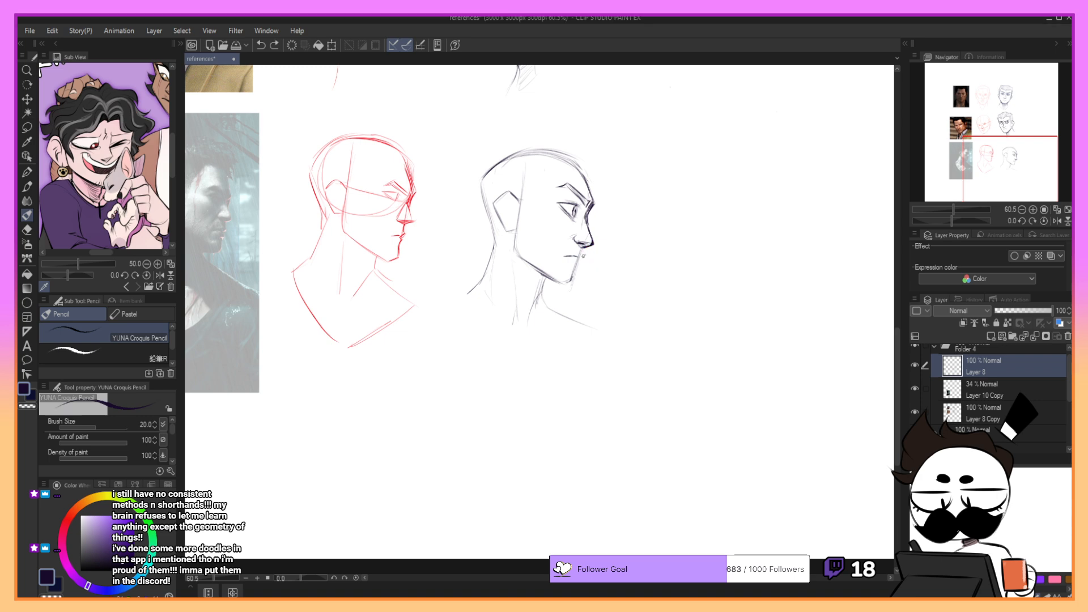
- Refine the lips and the front contour of the chin on the profile portrait
{"action": "key", "text": "ctrl+z"}
{"action": "mouse_move", "coordinate": [584, 249]}
{"action": "left_mouse_down"}
{"action": "mouse_move", "coordinate": [575, 276]}
{"action": "mouse_move", "coordinate": [555, 284]}
{"action": "left_mouse_up"}
{"action": "key", "text": "ctrl+z"}
- Darken the jawline and hatch the shadow on the neck beneath it
{"action": "key", "text": "ctrl+z"}
{"action": "key", "text": "ctrl+z"}
{"action": "key", "text": "ctrl+z"}
{"action": "key", "text": "ctrl+z"}
{"action": "key", "text": "ctrl+z"}
{"action": "key", "text": "ctrl+z"}
{"action": "key", "text": "ctrl+z"}
{"action": "mouse_move", "coordinate": [515, 249]}
{"action": "left_mouse_down"}
{"action": "mouse_move", "coordinate": [560, 283]}
{"action": "mouse_move", "coordinate": [546, 280]}
{"action": "left_mouse_up"}
{"action": "key", "text": "ctrl+z"}
{"action": "key", "text": "ctrl+z"}
{"action": "mouse_move", "coordinate": [525, 265]}
{"action": "left_mouse_down"}
{"action": "mouse_move", "coordinate": [544, 278]}
{"action": "mouse_move", "coordinate": [521, 270]}
{"action": "mouse_move", "coordinate": [538, 295]}
{"action": "left_mouse_up"}
{"action": "left_click_drag", "start_coordinate": [518, 284], "coordinate": [536, 299]}
{"action": "mouse_move", "coordinate": [516, 285]}
{"action": "left_mouse_down"}
{"action": "mouse_move", "coordinate": [534, 304]}
{"action": "mouse_move", "coordinate": [528, 315]}
{"action": "left_mouse_up"}
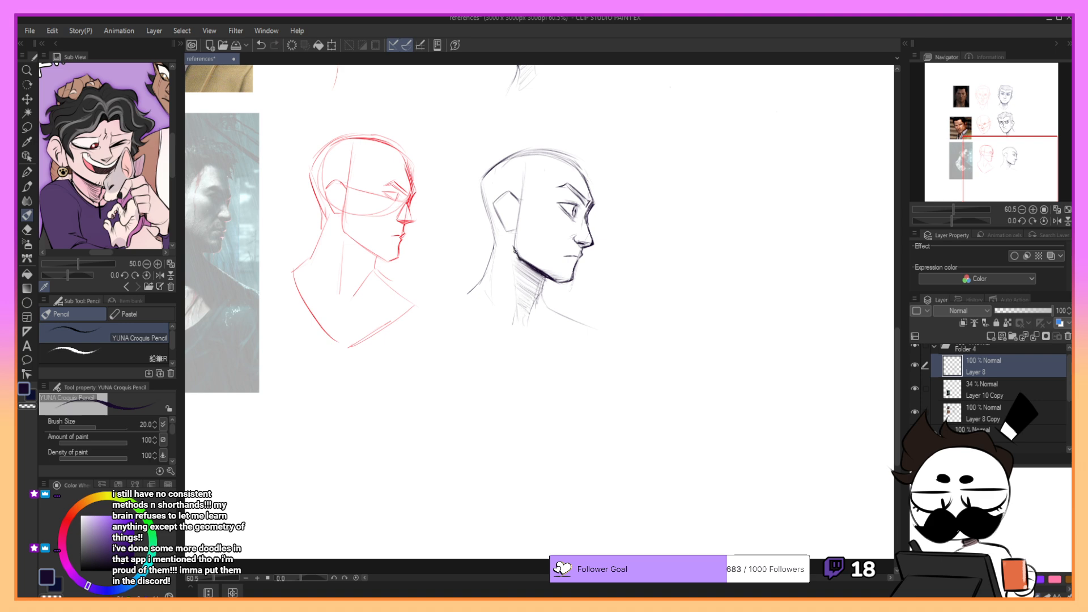
- Draw the neck muscle line running down from the jaw and extend the shadow hatching under the chin
{"action": "mouse_move", "coordinate": [515, 247]}
{"action": "left_mouse_down"}
{"action": "mouse_move", "coordinate": [528, 265]}
{"action": "mouse_move", "coordinate": [514, 252]}
{"action": "mouse_move", "coordinate": [499, 307]}
{"action": "mouse_move", "coordinate": [514, 336]}
{"action": "left_mouse_up"}
{"action": "key", "text": "ctrl+z"}
{"action": "key", "text": "ctrl+z"}
{"action": "left_click_drag", "start_coordinate": [984, 144], "coordinate": [984, 141]}
{"action": "left_click_drag", "start_coordinate": [553, 305], "coordinate": [570, 309]}
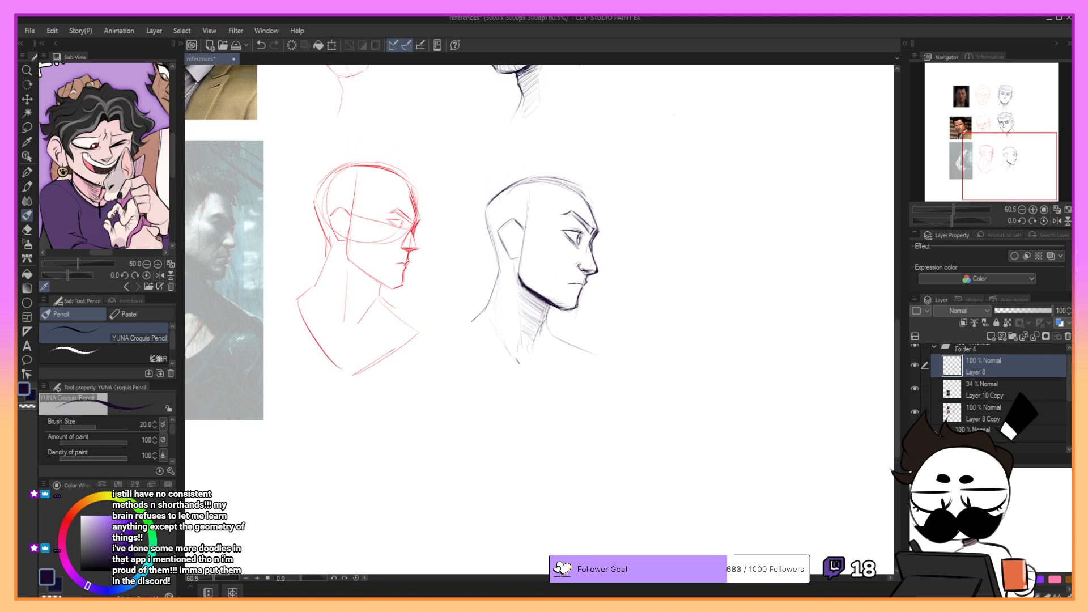
- Refine the nose wing on the profile face with short curved strokes
{"action": "key", "text": "ctrl+z"}
{"action": "left_click_drag", "start_coordinate": [581, 262], "coordinate": [577, 265]}
{"action": "left_click_drag", "start_coordinate": [998, 154], "coordinate": [996, 148]}
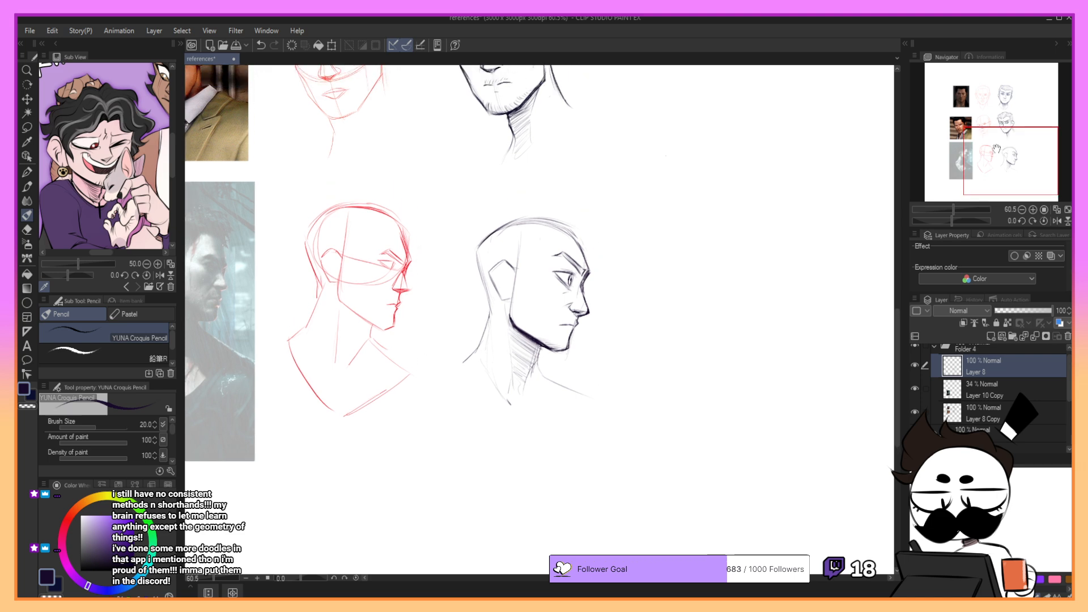
{"action": "key", "text": "ctrl+z"}
{"action": "left_click_drag", "start_coordinate": [571, 304], "coordinate": [568, 309]}
- Draw a rounded ear with an inner fold over the angular ear placeholder
{"action": "left_click_drag", "start_coordinate": [512, 299], "coordinate": [498, 277]}
{"action": "key", "text": "ctrl+z"}
{"action": "key", "text": "ctrl+z"}
{"action": "key", "text": "ctrl+z"}
{"action": "key", "text": "ctrl+z"}
{"action": "key", "text": "ctrl+z"}
{"action": "left_click_drag", "start_coordinate": [991, 154], "coordinate": [984, 157]}
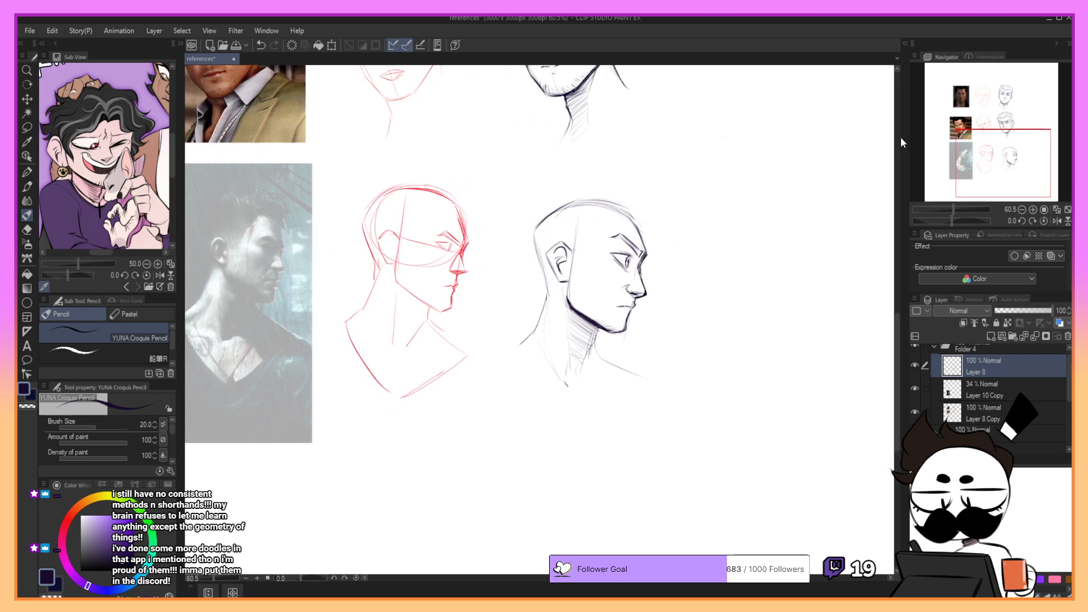
- Touch up the ear's outer contour and inner fold lines, undoing unwanted strokes
{"action": "key", "text": "ctrl+z"}
{"action": "mouse_move", "coordinate": [566, 262]}
{"action": "left_mouse_down"}
{"action": "mouse_move", "coordinate": [562, 276]}
{"action": "mouse_move", "coordinate": [564, 252]}
{"action": "mouse_move", "coordinate": [554, 277]}
{"action": "mouse_move", "coordinate": [546, 256]}
{"action": "left_mouse_up"}
{"action": "key", "text": "ctrl+z"}
- Adjust the outer corner of the eye and add a cheekbone line between the ear and mouth
{"action": "key", "text": "ctrl+z"}
{"action": "key", "text": "ctrl+z"}
{"action": "key", "text": "ctrl+z"}
{"action": "left_click_drag", "start_coordinate": [612, 258], "coordinate": [611, 254]}
{"action": "key", "text": "ctrl+z"}
{"action": "left_click_drag", "start_coordinate": [588, 276], "coordinate": [589, 283]}
{"action": "key", "text": "ctrl+z"}
{"action": "key", "text": "ctrl+z"}
{"action": "left_click_drag", "start_coordinate": [968, 136], "coordinate": [969, 136]}
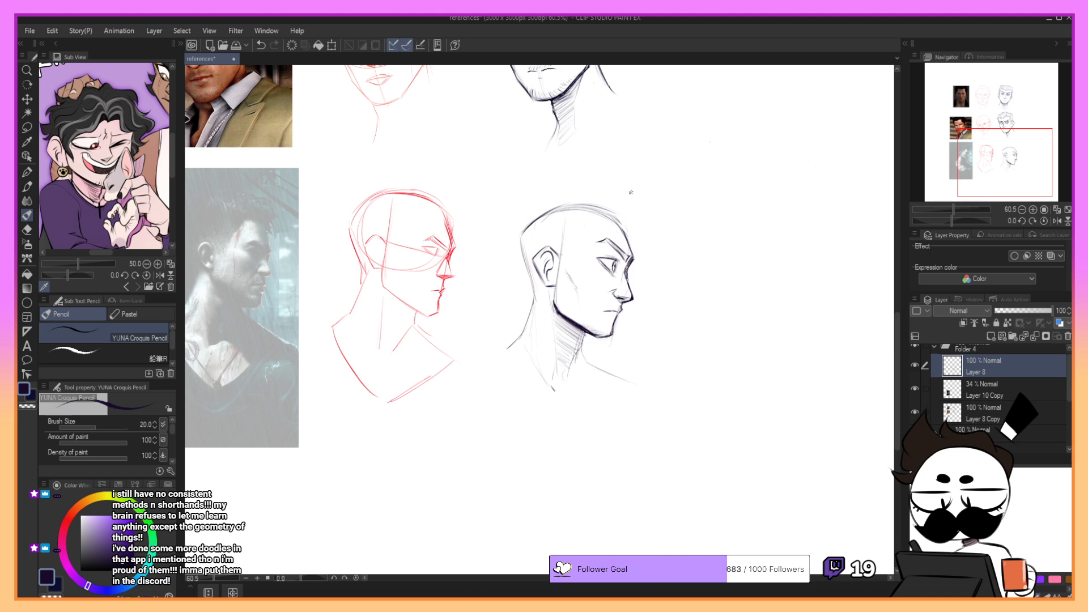
- Sketch the profile head's hairline from forehead to temple and mark the short hair edge behind the ear, undoing unwanted strokes
{"action": "mouse_move", "coordinate": [623, 227]}
{"action": "left_mouse_down"}
{"action": "mouse_move", "coordinate": [635, 254]}
{"action": "mouse_move", "coordinate": [622, 228]}
{"action": "mouse_move", "coordinate": [583, 230]}
{"action": "mouse_move", "coordinate": [563, 256]}
{"action": "left_mouse_up"}
{"action": "key", "text": "ctrl+z"}
{"action": "key", "text": "ctrl+z"}
{"action": "key", "text": "ctrl+z"}
{"action": "key", "text": "ctrl+z"}
{"action": "key", "text": "ctrl+z"}
{"action": "key", "text": "ctrl+z"}
{"action": "key", "text": "ctrl+z"}
{"action": "left_click_drag", "start_coordinate": [574, 247], "coordinate": [562, 259]}
{"action": "key", "text": "ctrl+z"}
{"action": "key", "text": "ctrl+z"}
{"action": "key", "text": "ctrl+z"}
{"action": "key", "text": "ctrl+z"}
{"action": "mouse_move", "coordinate": [574, 249]}
{"action": "left_mouse_down"}
{"action": "mouse_move", "coordinate": [561, 259]}
{"action": "mouse_move", "coordinate": [592, 225]}
{"action": "left_mouse_up"}
{"action": "left_click_drag", "start_coordinate": [528, 258], "coordinate": [535, 280]}
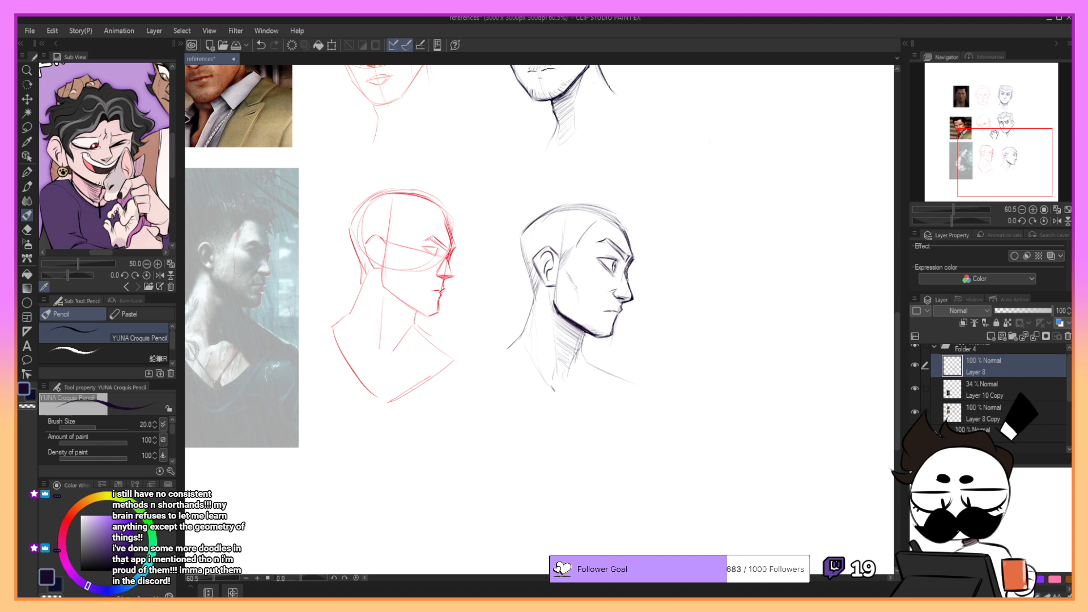
- Draw the jagged outer contour of the hair at the back of the profile head, redoing unsatisfying strokes
{"action": "left_click_drag", "start_coordinate": [601, 249], "coordinate": [632, 300]}
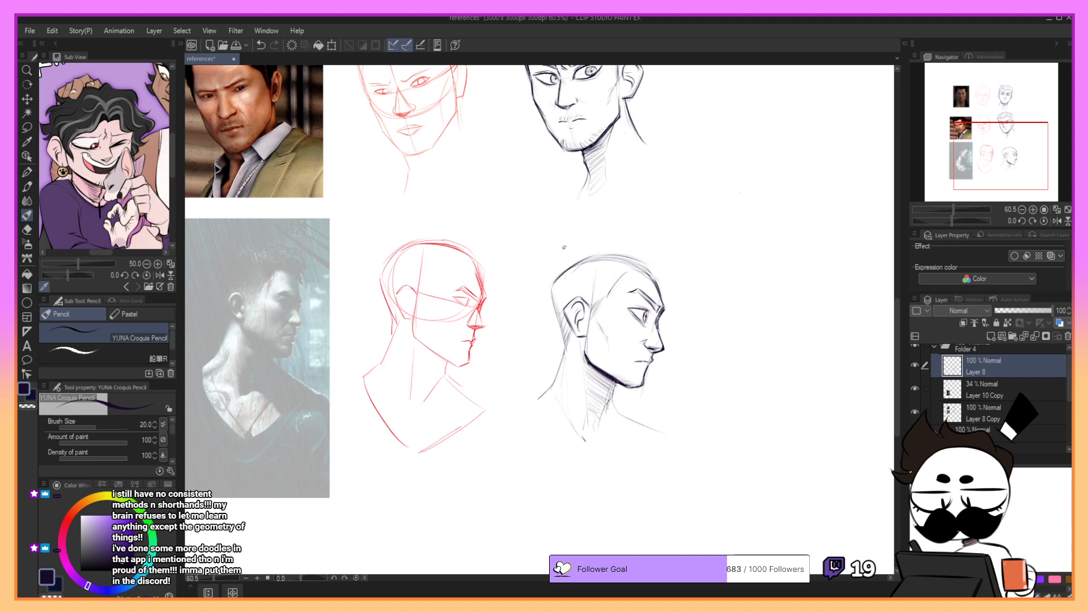
{"action": "mouse_move", "coordinate": [553, 281]}
{"action": "left_mouse_down"}
{"action": "mouse_move", "coordinate": [557, 266]}
{"action": "mouse_move", "coordinate": [553, 293]}
{"action": "mouse_move", "coordinate": [570, 262]}
{"action": "left_mouse_up"}
{"action": "key", "text": "ctrl+z"}
{"action": "key", "text": "ctrl+z"}
{"action": "key", "text": "ctrl+z"}
{"action": "key", "text": "ctrl+z"}
{"action": "mouse_move", "coordinate": [567, 263]}
{"action": "left_mouse_down"}
{"action": "mouse_move", "coordinate": [577, 248]}
{"action": "mouse_move", "coordinate": [568, 261]}
{"action": "left_mouse_up"}
- Extend the spiky hair contour across the crown of the profile head, undoing stray strokes
{"action": "key", "text": "ctrl+z"}
{"action": "key", "text": "ctrl+z"}
{"action": "left_click_drag", "start_coordinate": [567, 263], "coordinate": [589, 243]}
{"action": "key", "text": "ctrl+z"}
{"action": "key", "text": "ctrl+z"}
{"action": "key", "text": "ctrl+z"}
{"action": "key", "text": "ctrl+z"}
{"action": "mouse_move", "coordinate": [590, 244]}
{"action": "left_mouse_down"}
{"action": "mouse_move", "coordinate": [573, 261]}
{"action": "mouse_move", "coordinate": [597, 248]}
{"action": "mouse_move", "coordinate": [572, 263]}
{"action": "mouse_move", "coordinate": [592, 251]}
{"action": "mouse_move", "coordinate": [573, 260]}
{"action": "mouse_move", "coordinate": [584, 243]}
{"action": "mouse_move", "coordinate": [660, 257]}
{"action": "left_mouse_up"}
{"action": "key", "text": "ctrl+z"}
{"action": "key", "text": "ctrl+z"}
{"action": "key", "text": "ctrl+z"}
{"action": "key", "text": "ctrl+z"}
{"action": "key", "text": "ctrl+z"}
{"action": "key", "text": "ctrl+z"}
{"action": "scroll", "coordinate": [705, 260], "scroll_direction": "right", "scroll_amount": 1}
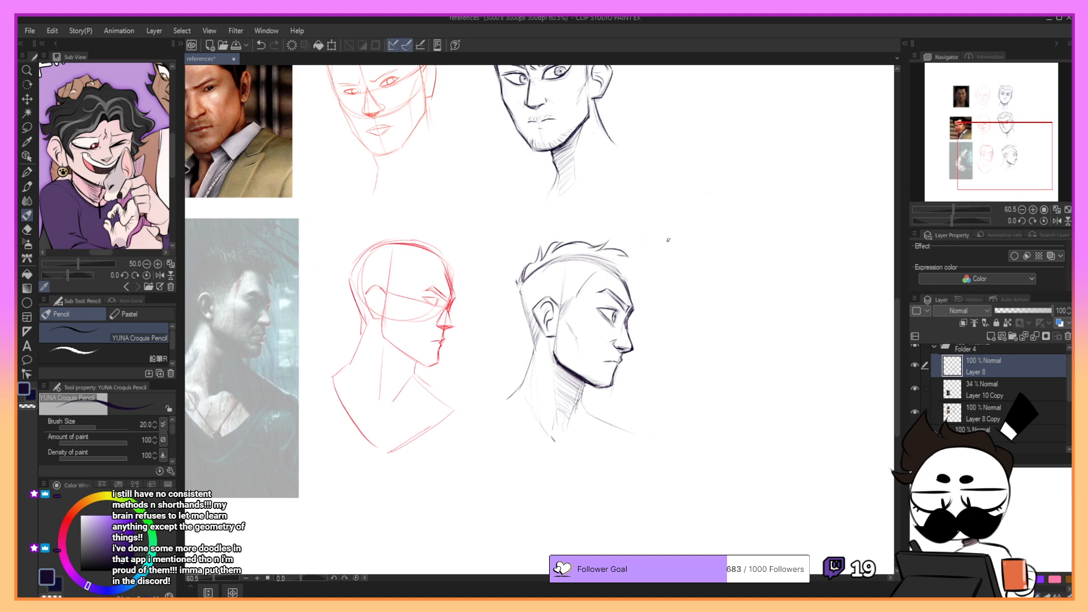
{"action": "key", "text": "ctrl+z"}
{"action": "key", "text": "ctrl+z"}
- Draw messy tufts projecting over the forehead at the front of the profile's hair, undoing unwanted strokes
{"action": "left_click_drag", "start_coordinate": [601, 249], "coordinate": [626, 247]}
{"action": "mouse_move", "coordinate": [618, 249]}
{"action": "left_mouse_down"}
{"action": "mouse_move", "coordinate": [652, 273]}
{"action": "mouse_move", "coordinate": [640, 267]}
{"action": "left_mouse_up"}
{"action": "key", "text": "ctrl+z"}
{"action": "key", "text": "ctrl+z"}
{"action": "key", "text": "ctrl+z"}
{"action": "key", "text": "ctrl+z"}
{"action": "mouse_move", "coordinate": [633, 262]}
{"action": "left_mouse_down"}
{"action": "mouse_move", "coordinate": [653, 270]}
{"action": "mouse_move", "coordinate": [642, 261]}
{"action": "mouse_move", "coordinate": [650, 281]}
{"action": "mouse_move", "coordinate": [637, 287]}
{"action": "mouse_move", "coordinate": [649, 296]}
{"action": "mouse_move", "coordinate": [634, 291]}
{"action": "mouse_move", "coordinate": [645, 299]}
{"action": "left_mouse_up"}
{"action": "key", "text": "ctrl+z"}
{"action": "key", "text": "ctrl+z"}
{"action": "key", "text": "ctrl+z"}
{"action": "key", "text": "ctrl+z"}
{"action": "key", "text": "ctrl+z"}
{"action": "key", "text": "ctrl+z"}
{"action": "key", "text": "ctrl+z"}
{"action": "key", "text": "ctrl+z"}
{"action": "key", "text": "ctrl+z"}
{"action": "key", "text": "ctrl+z"}
- Clean up the skull guide line inside the hair and add short strands above the forehead hairline
{"action": "mouse_move", "coordinate": [546, 267]}
{"action": "left_mouse_down"}
{"action": "mouse_move", "coordinate": [581, 256]}
{"action": "mouse_move", "coordinate": [566, 260]}
{"action": "mouse_move", "coordinate": [630, 279]}
{"action": "mouse_move", "coordinate": [602, 260]}
{"action": "mouse_move", "coordinate": [627, 275]}
{"action": "left_mouse_up"}
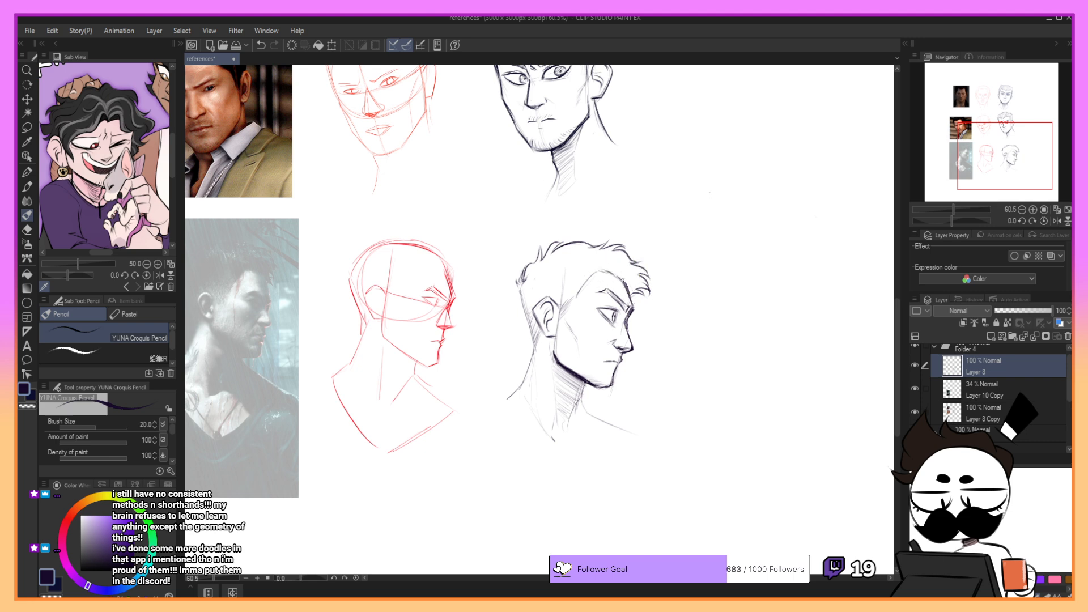
{"action": "key", "text": "ctrl+z"}
{"action": "mouse_move", "coordinate": [627, 286]}
{"action": "left_mouse_down"}
{"action": "mouse_move", "coordinate": [617, 274]}
{"action": "mouse_move", "coordinate": [643, 285]}
{"action": "mouse_move", "coordinate": [598, 267]}
{"action": "left_mouse_up"}
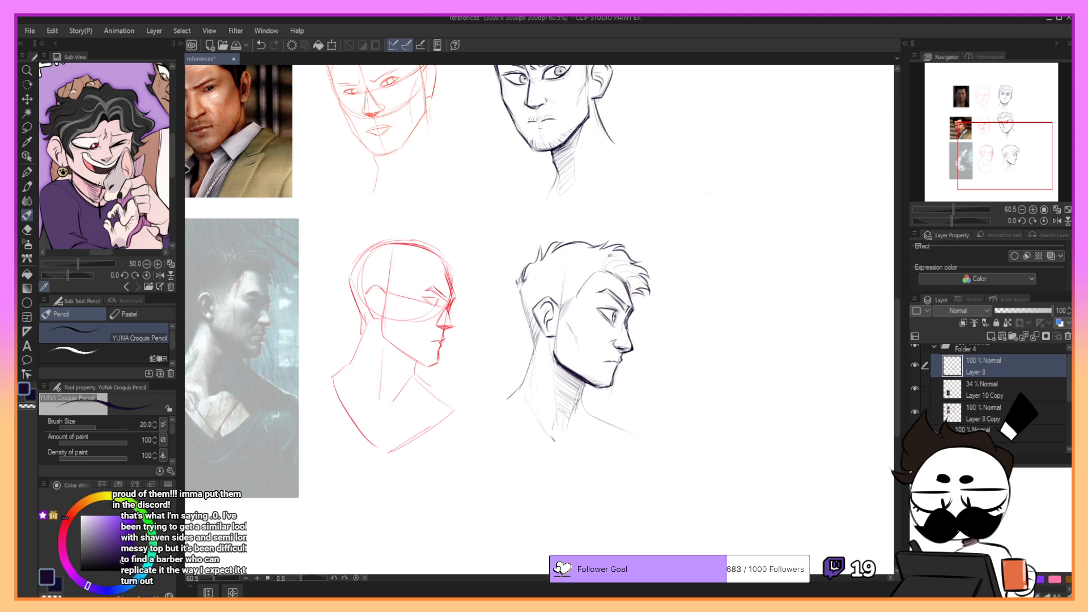
{"action": "key", "text": "ctrl+z"}
{"action": "key", "text": "ctrl+z"}
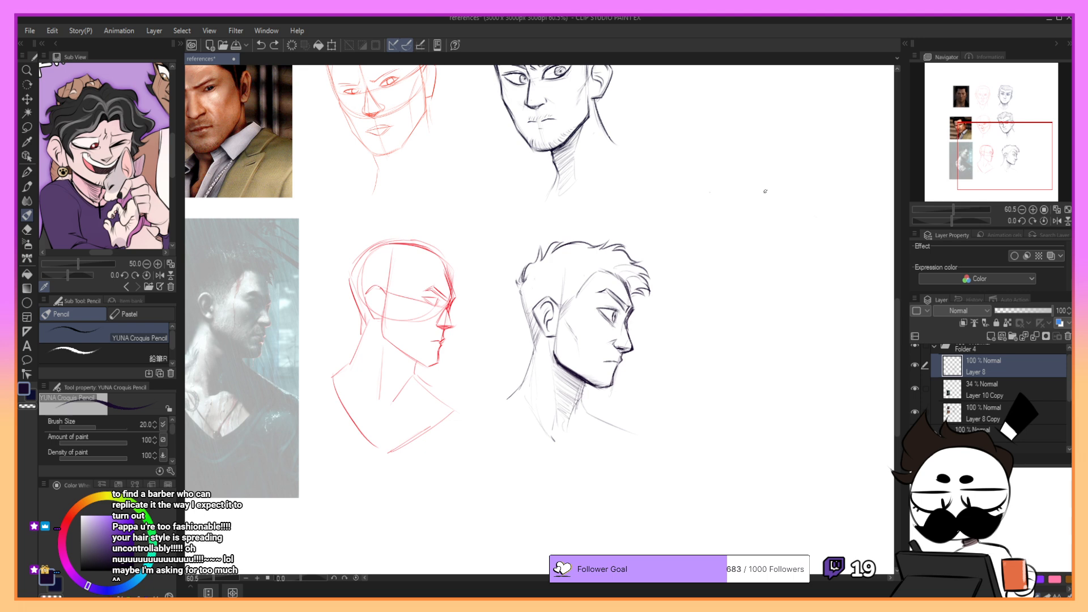
- Add flowing hair strands from the temple across the side toward the back of the head
{"action": "left_click_drag", "start_coordinate": [601, 275], "coordinate": [582, 286]}
{"action": "key", "text": "ctrl+z"}
{"action": "key", "text": "ctrl+z"}
{"action": "key", "text": "ctrl+z"}
{"action": "mouse_move", "coordinate": [562, 278]}
{"action": "left_mouse_down"}
{"action": "mouse_move", "coordinate": [526, 291]}
{"action": "mouse_move", "coordinate": [524, 303]}
{"action": "mouse_move", "coordinate": [536, 302]}
{"action": "mouse_move", "coordinate": [522, 286]}
{"action": "left_mouse_up"}
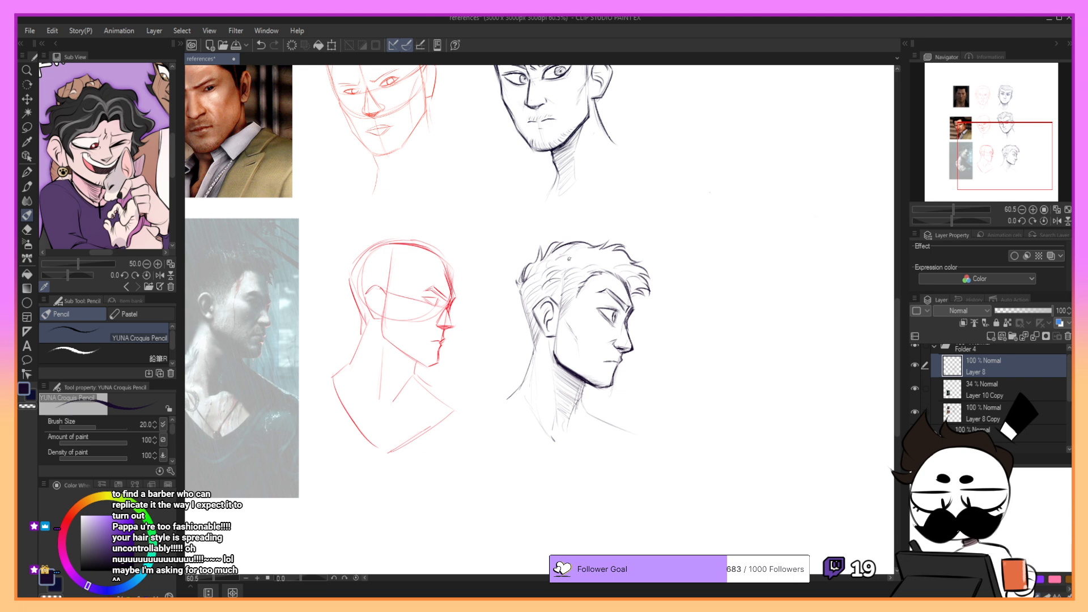
- Fill the crown and front tufts with light strand lines and touch up the tuft at the back
{"action": "key", "text": "ctrl+z"}
{"action": "left_click_drag", "start_coordinate": [595, 254], "coordinate": [587, 258]}
{"action": "key", "text": "ctrl+z"}
{"action": "mouse_move", "coordinate": [624, 253]}
{"action": "left_mouse_down"}
{"action": "mouse_move", "coordinate": [607, 258]}
{"action": "mouse_move", "coordinate": [646, 287]}
{"action": "mouse_move", "coordinate": [631, 286]}
{"action": "left_mouse_up"}
{"action": "key", "text": "ctrl+z"}
{"action": "key", "text": "ctrl+z"}
{"action": "key", "text": "ctrl+z"}
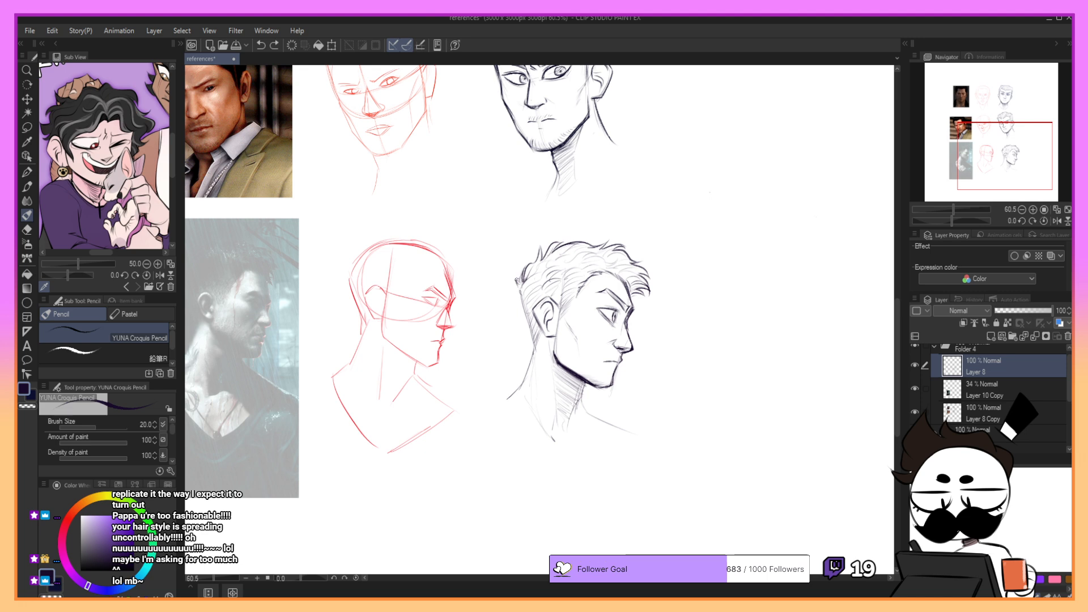
{"action": "key", "text": "ctrl+z"}
{"action": "left_click_drag", "start_coordinate": [517, 279], "coordinate": [521, 288]}
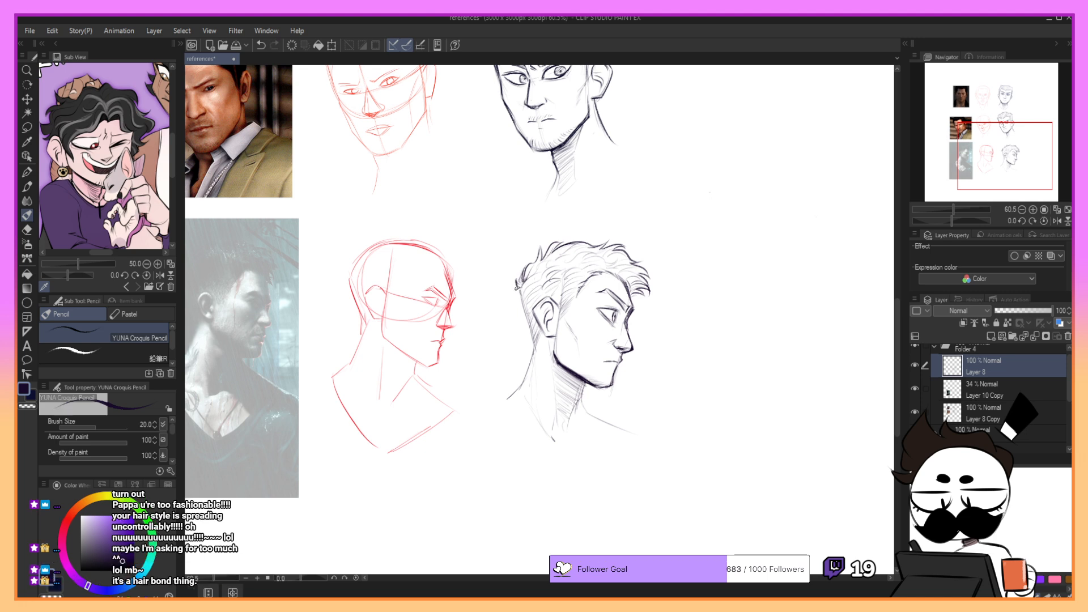
- Strengthen the back of the neck and the throat line down to the collar area on the profile portrait
{"action": "mouse_move", "coordinate": [521, 293]}
{"action": "left_mouse_down"}
{"action": "mouse_move", "coordinate": [534, 349]}
{"action": "mouse_move", "coordinate": [523, 381]}
{"action": "left_mouse_up"}
{"action": "key", "text": "ctrl+z"}
{"action": "key", "text": "ctrl+z"}
{"action": "left_click_drag", "start_coordinate": [534, 341], "coordinate": [517, 395]}
{"action": "left_click_drag", "start_coordinate": [586, 381], "coordinate": [571, 421]}
{"action": "key", "text": "ctrl+z"}
{"action": "key", "text": "ctrl+z"}
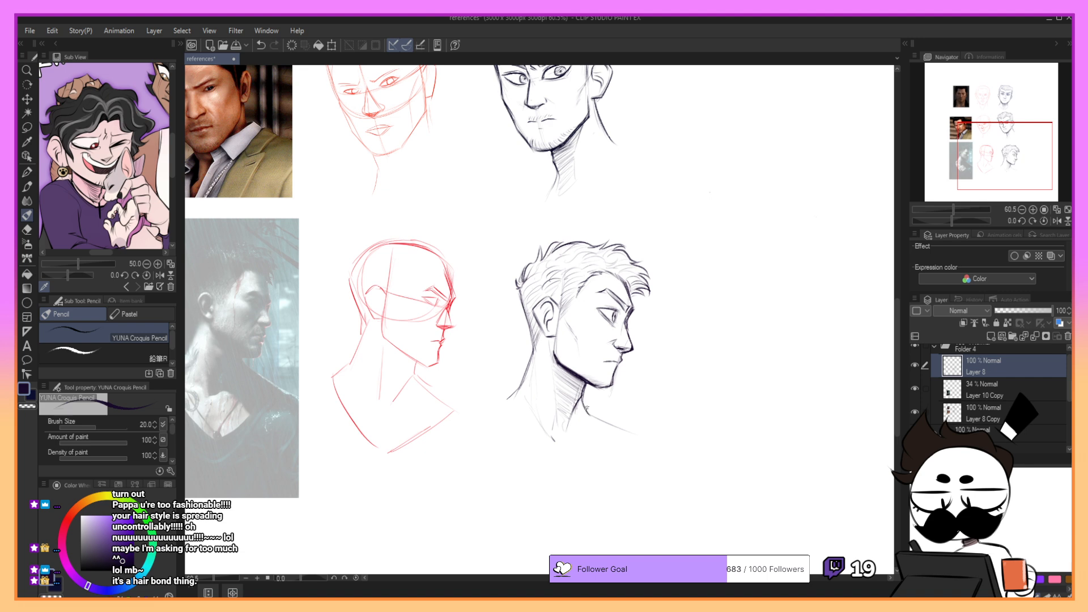
{"action": "left_click_drag", "start_coordinate": [523, 388], "coordinate": [493, 406]}
{"action": "key", "text": "ctrl+z"}
- Add a few finishing strands above the ear and near the top front of the profile's hair
{"action": "mouse_move", "coordinate": [1007, 160]}
{"action": "left_mouse_down"}
{"action": "mouse_move", "coordinate": [1000, 144]}
{"action": "mouse_move", "coordinate": [1000, 156]}
{"action": "left_mouse_up"}
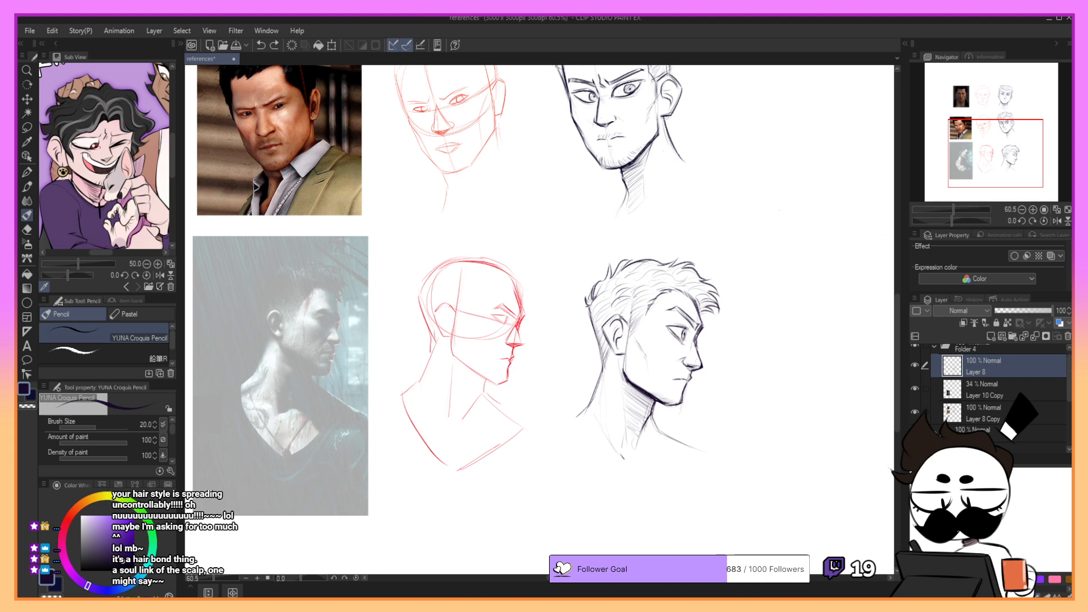
{"action": "key", "text": "ctrl+z"}
{"action": "left_click_drag", "start_coordinate": [631, 314], "coordinate": [622, 326]}
{"action": "left_click_drag", "start_coordinate": [678, 280], "coordinate": [681, 282]}
{"action": "mouse_move", "coordinate": [974, 128]}
{"action": "left_mouse_down"}
{"action": "mouse_move", "coordinate": [989, 107]}
{"action": "mouse_move", "coordinate": [998, 124]}
{"action": "mouse_move", "coordinate": [987, 120]}
{"action": "mouse_move", "coordinate": [1004, 122]}
{"action": "mouse_move", "coordinate": [1008, 139]}
{"action": "left_mouse_up"}
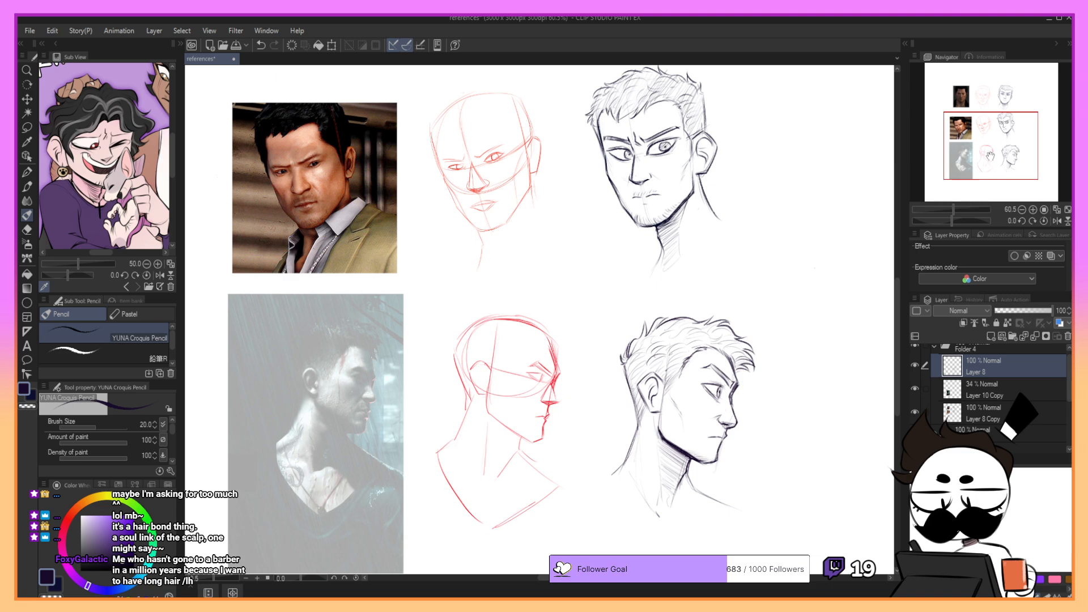
{"action": "mouse_move", "coordinate": [984, 126]}
{"action": "left_mouse_down"}
{"action": "mouse_move", "coordinate": [1000, 119]}
{"action": "mouse_move", "coordinate": [997, 97]}
{"action": "mouse_move", "coordinate": [1015, 142]}
{"action": "mouse_move", "coordinate": [1017, 106]}
{"action": "mouse_move", "coordinate": [1010, 138]}
{"action": "left_mouse_up"}
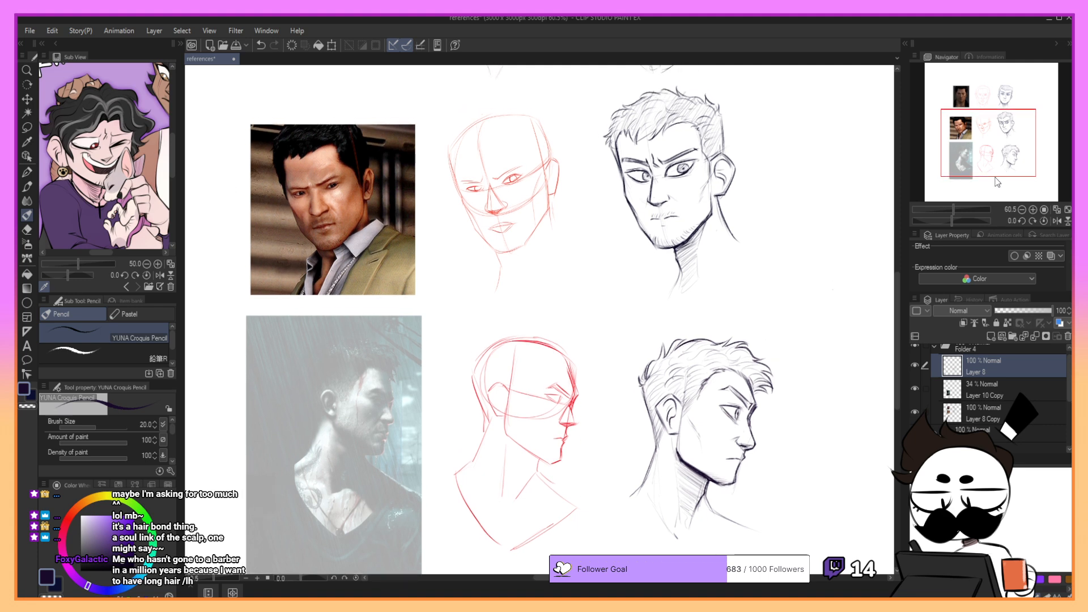
- Set the third reference photo's layer to 100% opacity, then merge it and Layer 8 down into Layer 8 Copy
{"action": "left_click", "coordinate": [1016, 395]}
{"action": "left_click_drag", "start_coordinate": [1025, 311], "coordinate": [1064, 311]}
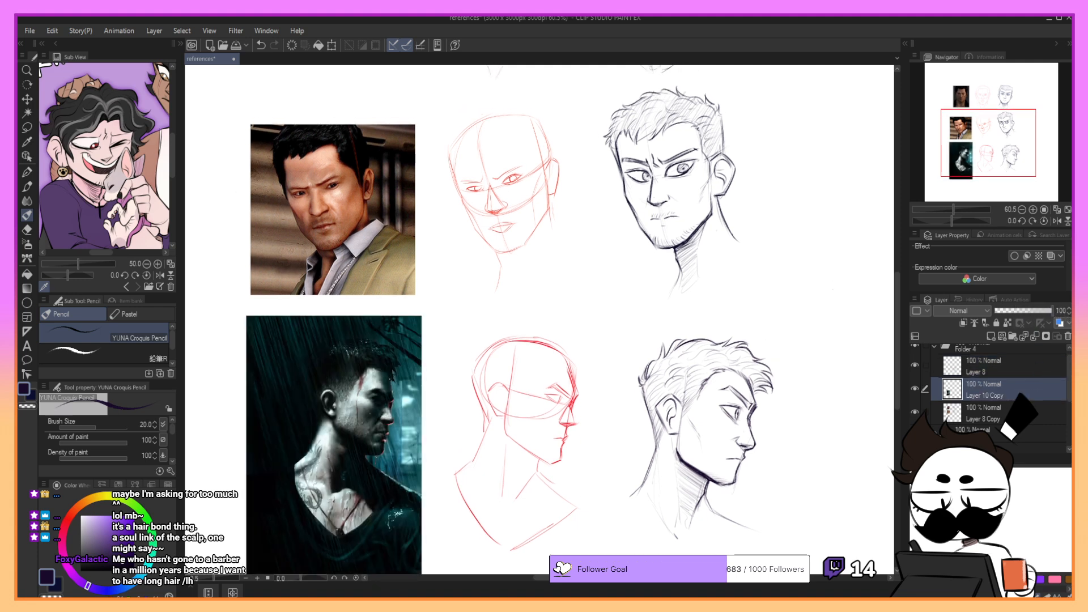
{"action": "left_click", "coordinate": [1036, 335]}
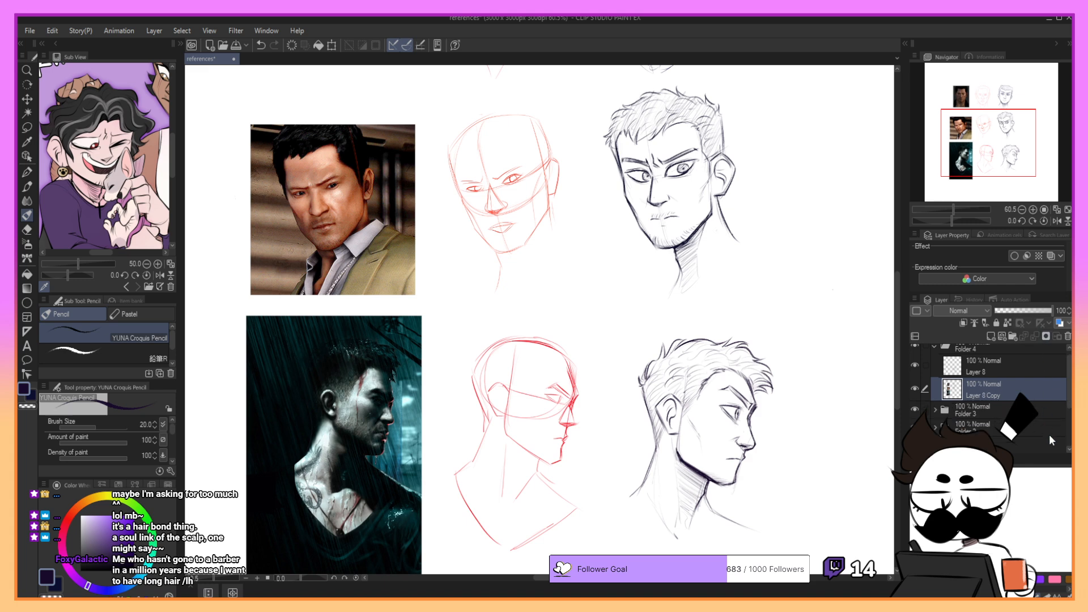
{"action": "left_click", "coordinate": [915, 388]}
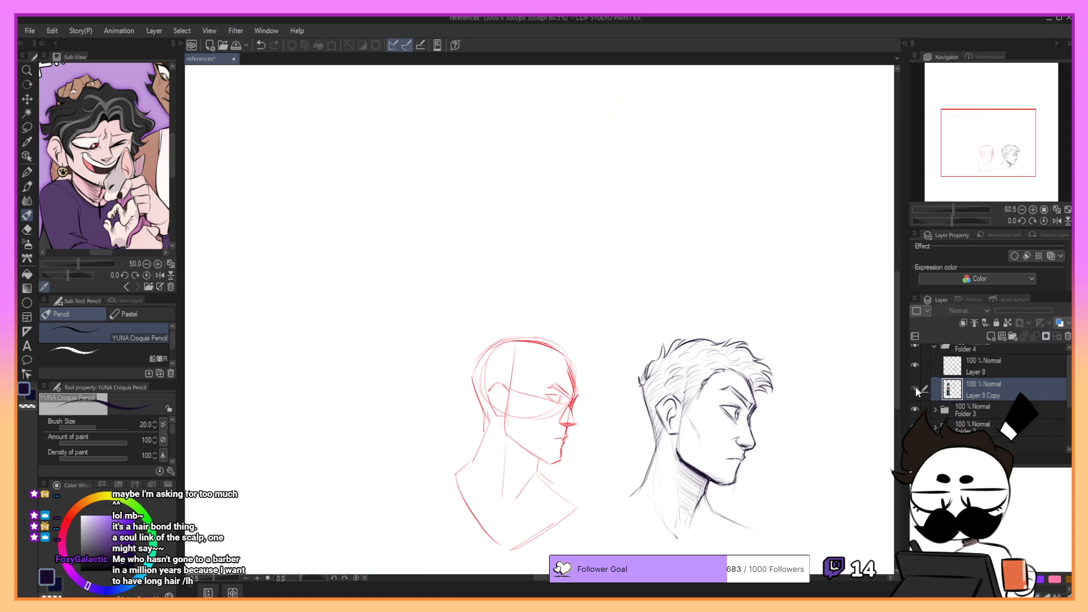
{"action": "left_click", "coordinate": [915, 387]}
{"action": "left_click", "coordinate": [1009, 363]}
{"action": "left_click", "coordinate": [1036, 335]}
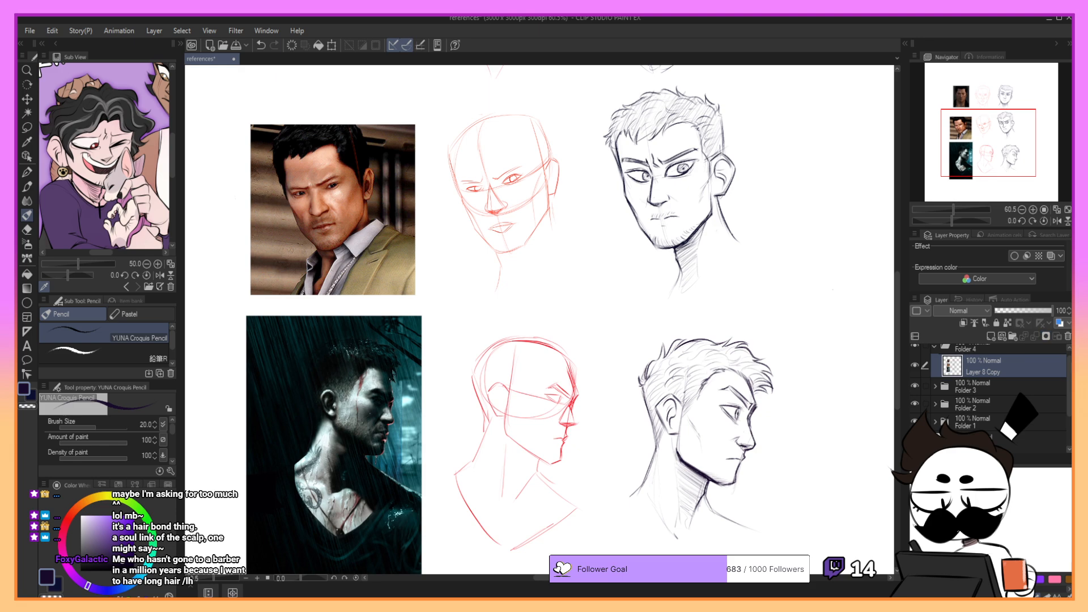
- Select the first reference photo with a rectangular selection, scale it up slightly and shift it away from the red sketch
{"action": "left_click_drag", "start_coordinate": [1014, 145], "coordinate": [1028, 101]}
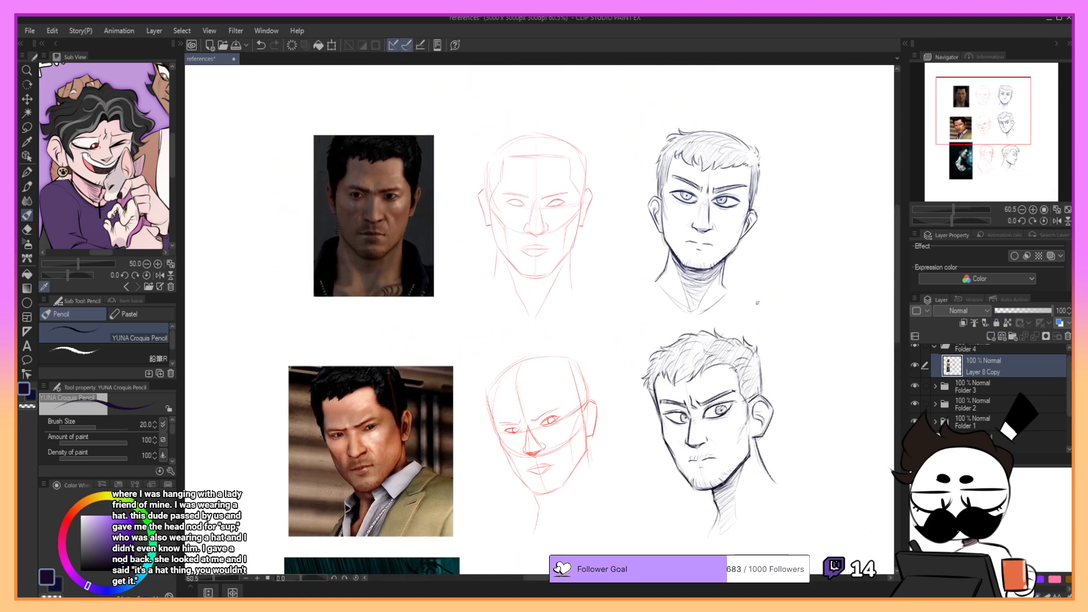
{"action": "key", "text": "m"}
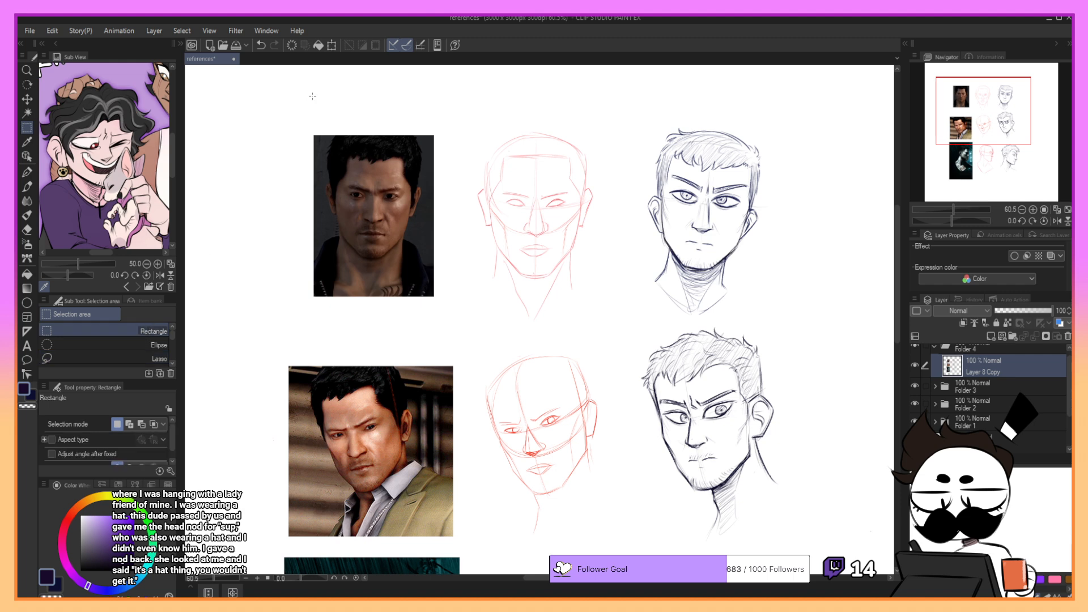
{"action": "left_click_drag", "start_coordinate": [289, 106], "coordinate": [487, 365]}
{"action": "left_click", "coordinate": [420, 351]}
{"action": "left_click_drag", "start_coordinate": [465, 326], "coordinate": [446, 325]}
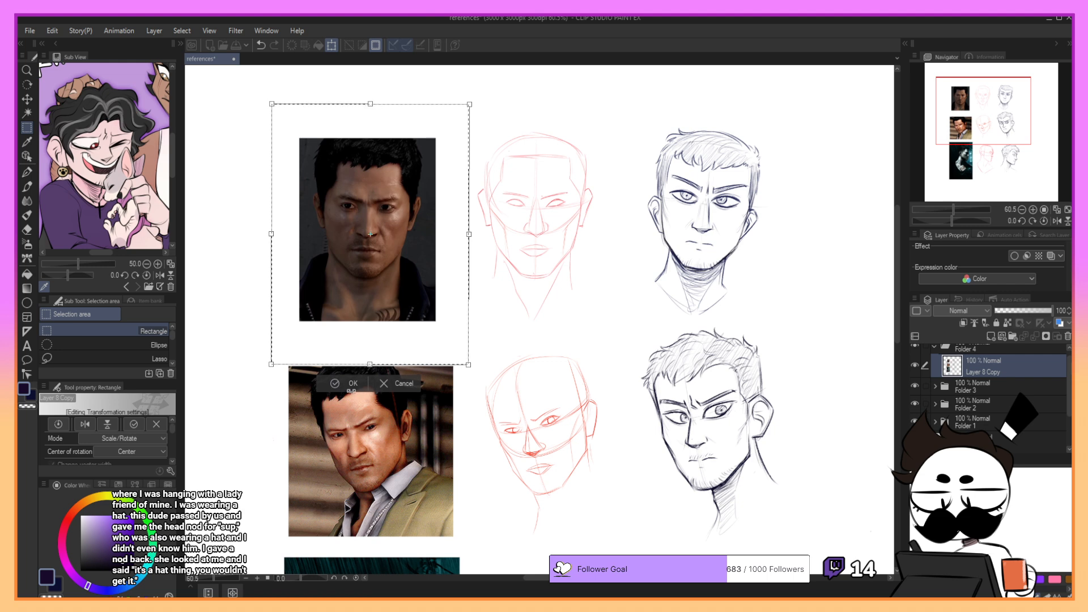
{"action": "left_click_drag", "start_coordinate": [477, 356], "coordinate": [492, 368]}
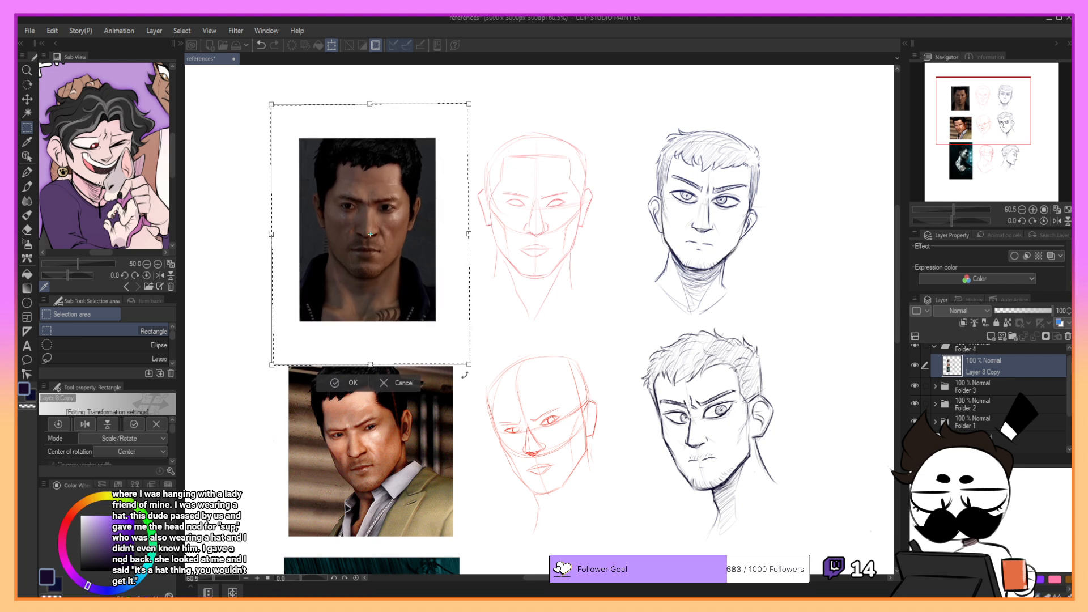
{"action": "left_click", "coordinate": [353, 383]}
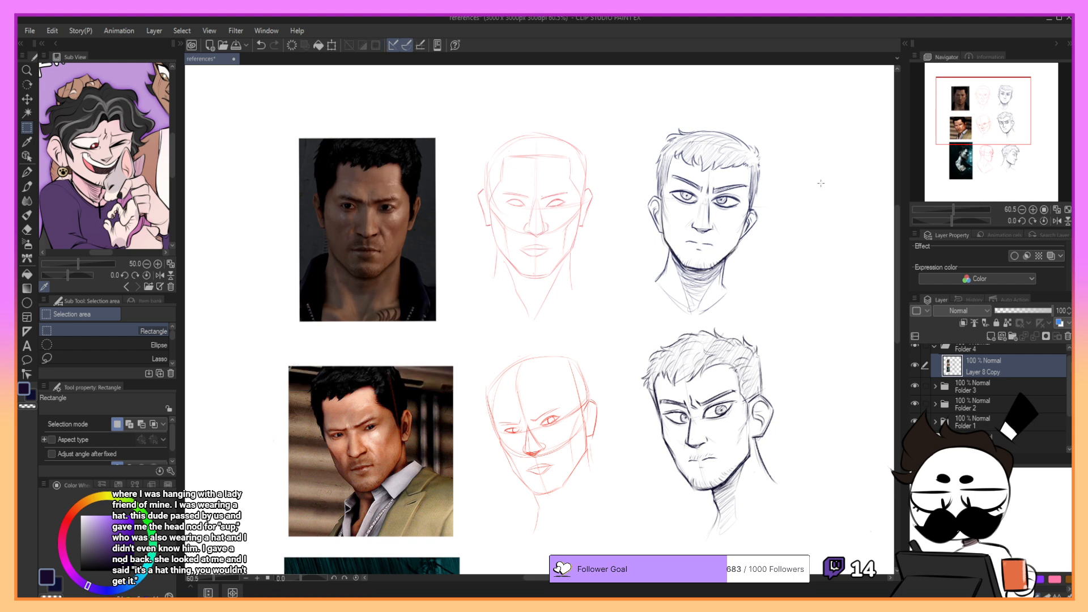
- Move the merged layer of references and sketches toward the upper-left corner of the canvas
{"action": "left_click_drag", "start_coordinate": [1009, 114], "coordinate": [1009, 138]}
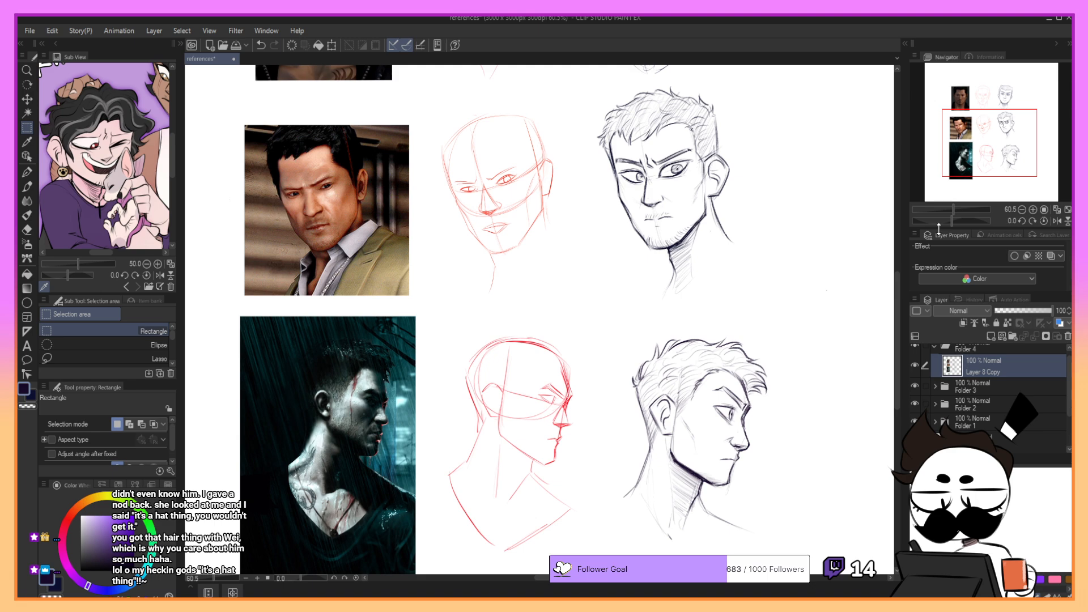
{"action": "mouse_move", "coordinate": [995, 131]}
{"action": "left_mouse_down"}
{"action": "mouse_move", "coordinate": [1000, 143]}
{"action": "mouse_move", "coordinate": [1003, 109]}
{"action": "left_mouse_up"}
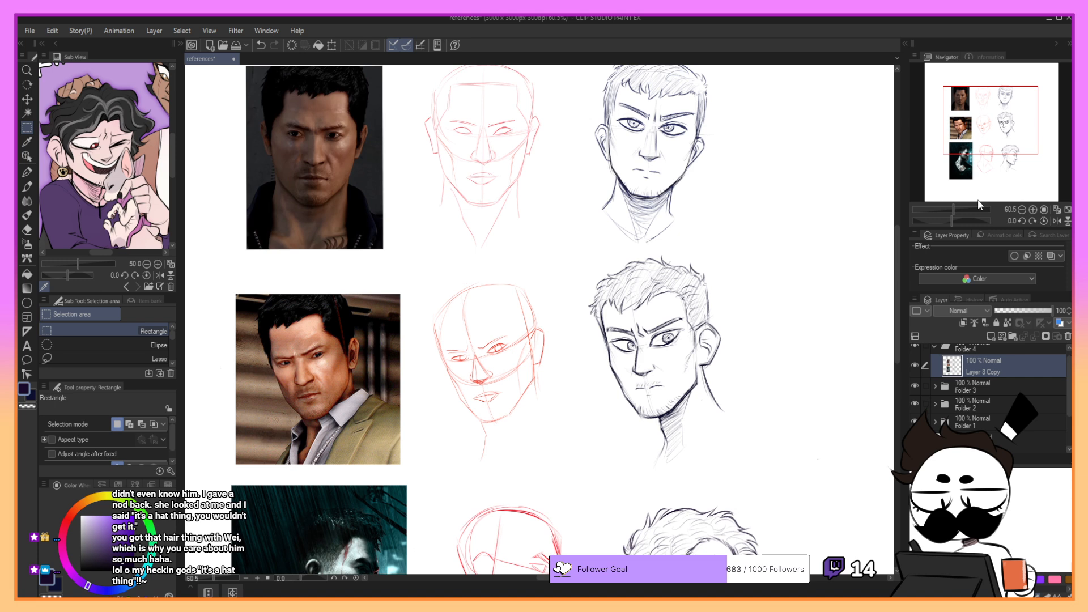
{"action": "left_click_drag", "start_coordinate": [978, 137], "coordinate": [1023, 148]}
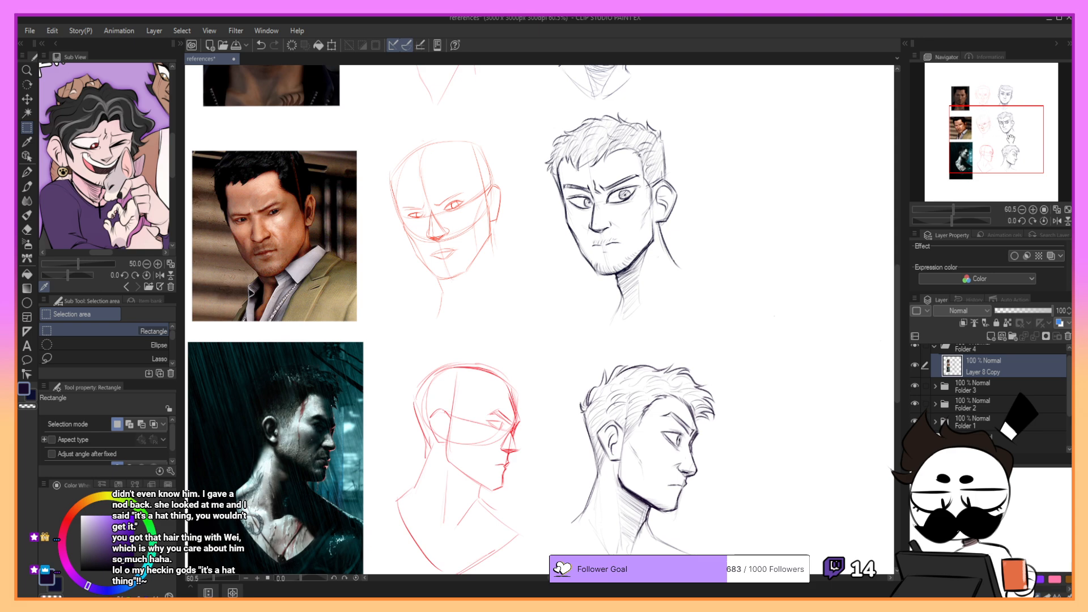
{"action": "mouse_move", "coordinate": [1010, 139]}
{"action": "left_mouse_down"}
{"action": "mouse_move", "coordinate": [1020, 111]}
{"action": "mouse_move", "coordinate": [1040, 139]}
{"action": "mouse_move", "coordinate": [1036, 113]}
{"action": "mouse_move", "coordinate": [1023, 143]}
{"action": "mouse_move", "coordinate": [1027, 124]}
{"action": "mouse_move", "coordinate": [992, 107]}
{"action": "left_mouse_up"}
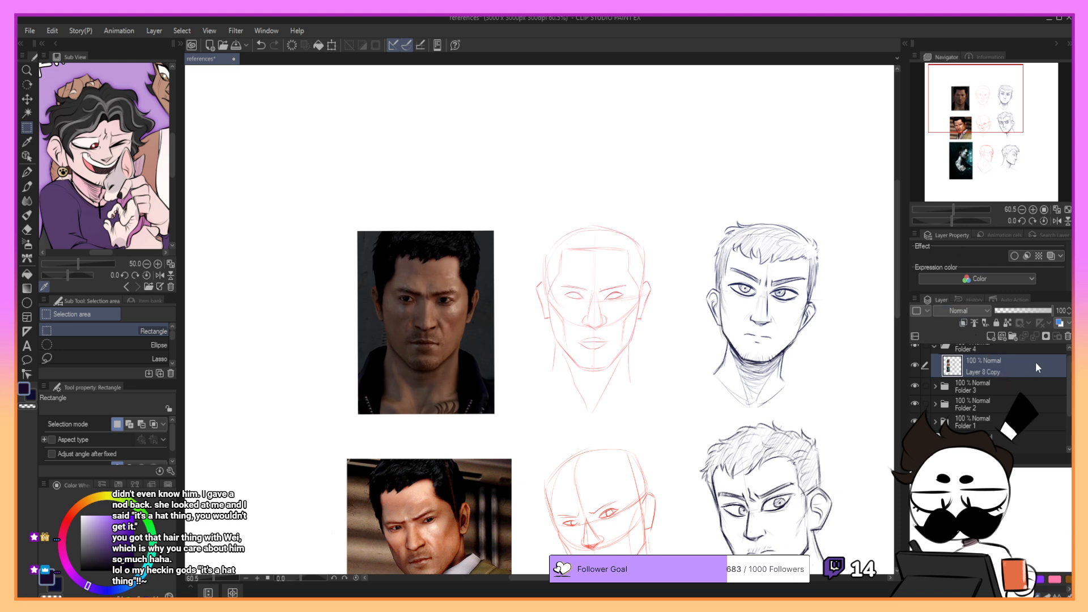
{"action": "left_click", "coordinate": [29, 88]}
{"action": "left_click", "coordinate": [31, 99]}
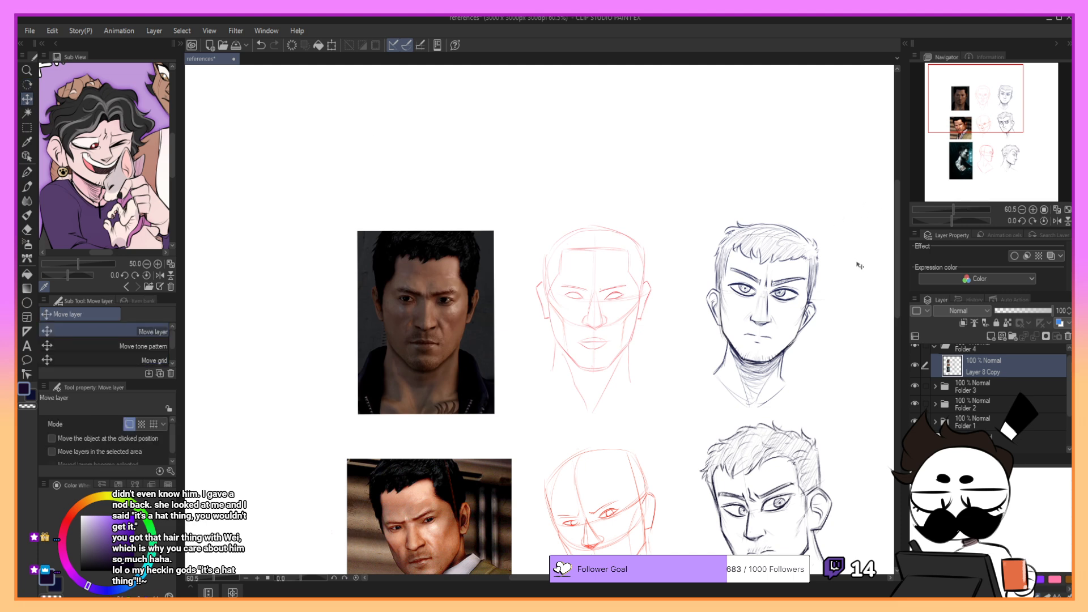
{"action": "mouse_move", "coordinate": [862, 266]}
{"action": "left_mouse_down"}
{"action": "mouse_move", "coordinate": [827, 262]}
{"action": "mouse_move", "coordinate": [737, 184]}
{"action": "mouse_move", "coordinate": [728, 143]}
{"action": "left_mouse_up"}
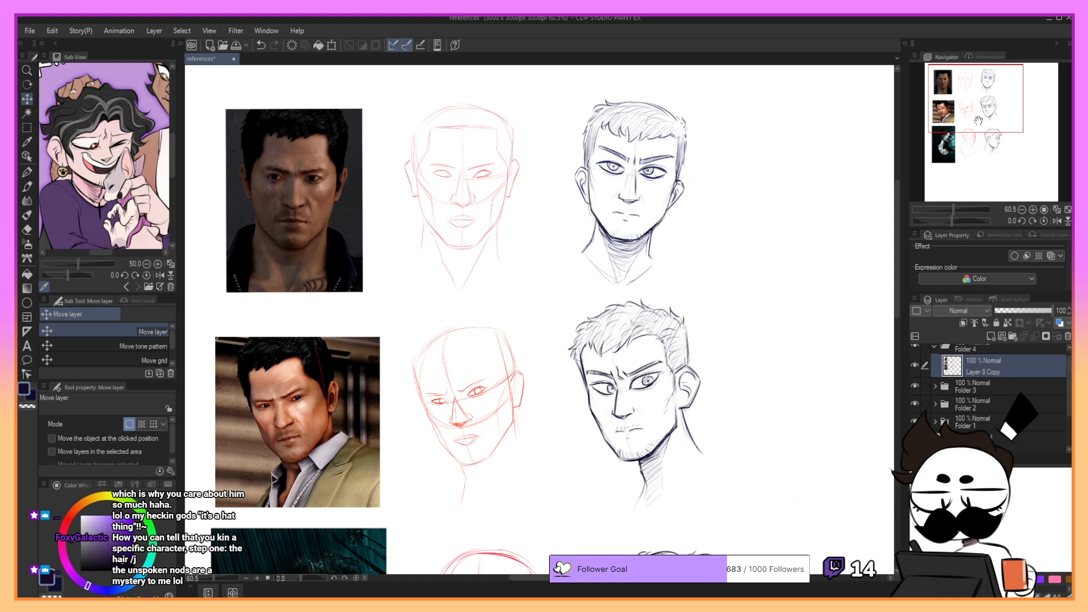
- Hide the merged Layer 8 Copy
{"action": "mouse_move", "coordinate": [984, 113]}
{"action": "left_mouse_down"}
{"action": "mouse_move", "coordinate": [997, 136]}
{"action": "mouse_move", "coordinate": [1001, 103]}
{"action": "left_mouse_up"}
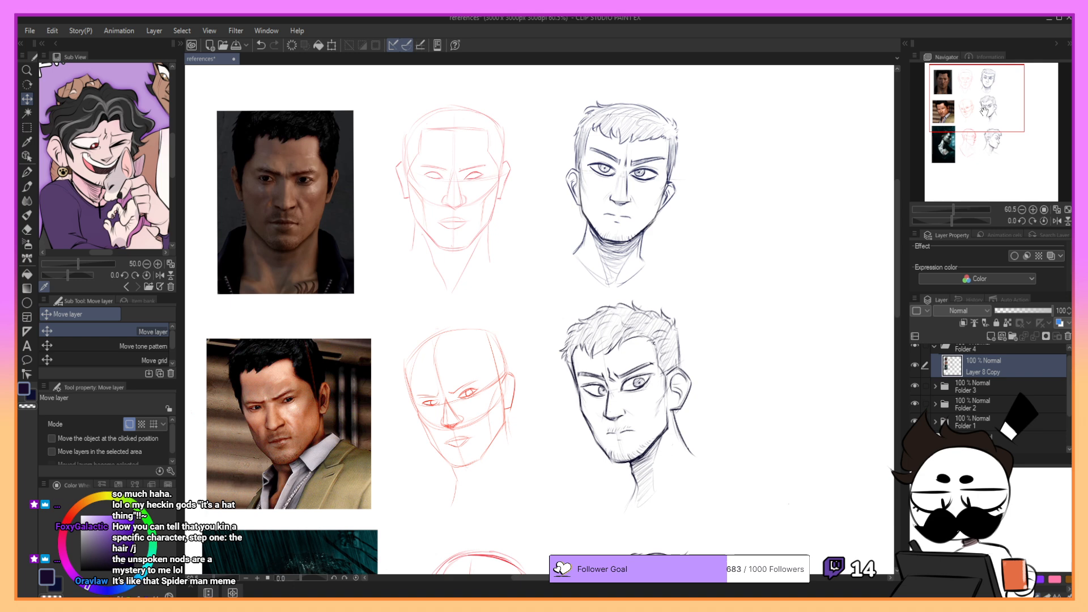
{"action": "mouse_move", "coordinate": [996, 114]}
{"action": "left_mouse_down"}
{"action": "mouse_move", "coordinate": [997, 136]}
{"action": "mouse_move", "coordinate": [1017, 136]}
{"action": "mouse_move", "coordinate": [1019, 120]}
{"action": "mouse_move", "coordinate": [1023, 131]}
{"action": "mouse_move", "coordinate": [999, 107]}
{"action": "mouse_move", "coordinate": [997, 129]}
{"action": "left_mouse_up"}
{"action": "left_click", "coordinate": [1031, 104]}
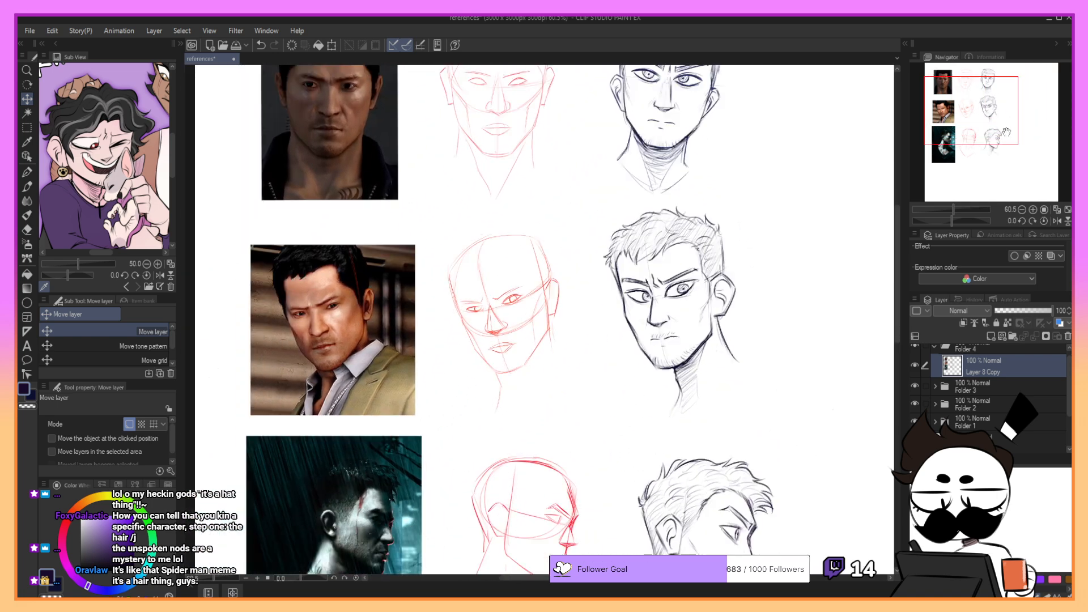
{"action": "left_click", "coordinate": [917, 364]}
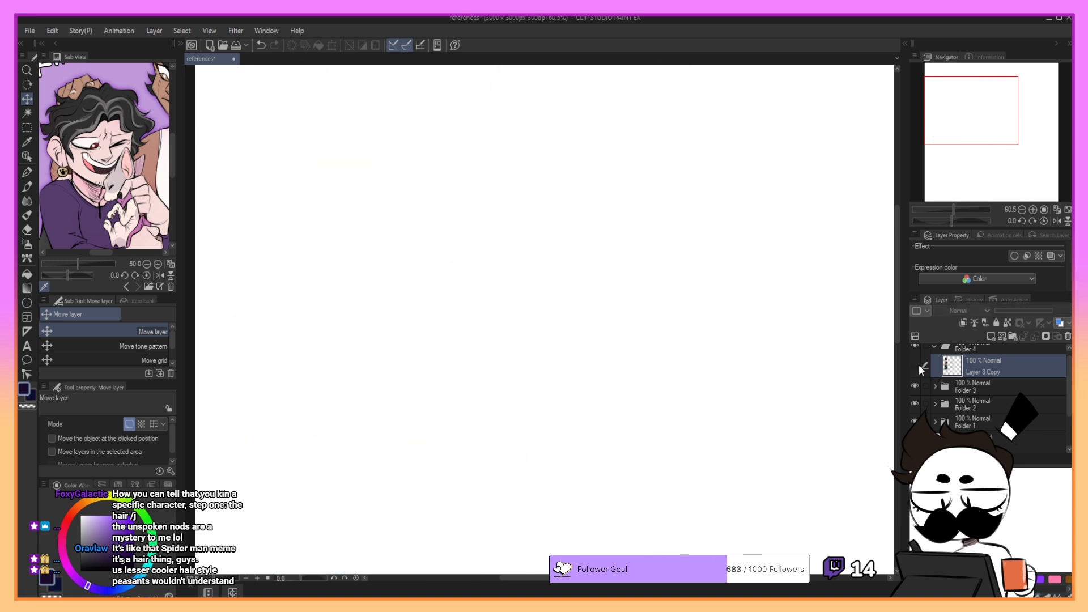
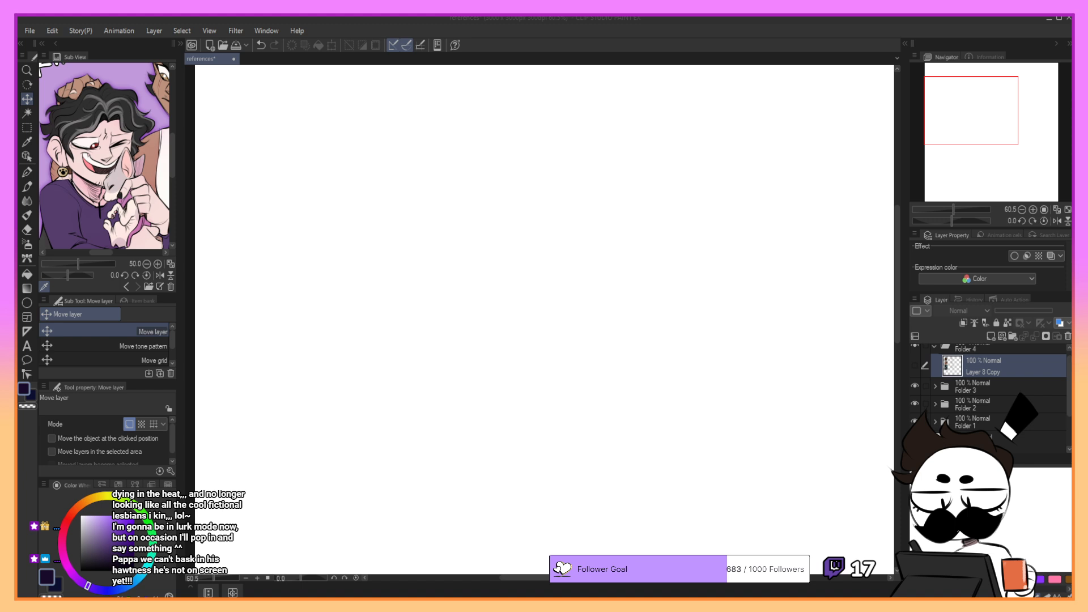
- Try the red-suited game portrait as a pasted reference, placed near the canvas's upper-left area, and delete its layer
{"action": "left_click_drag", "start_coordinate": [978, 117], "coordinate": [978, 114]}
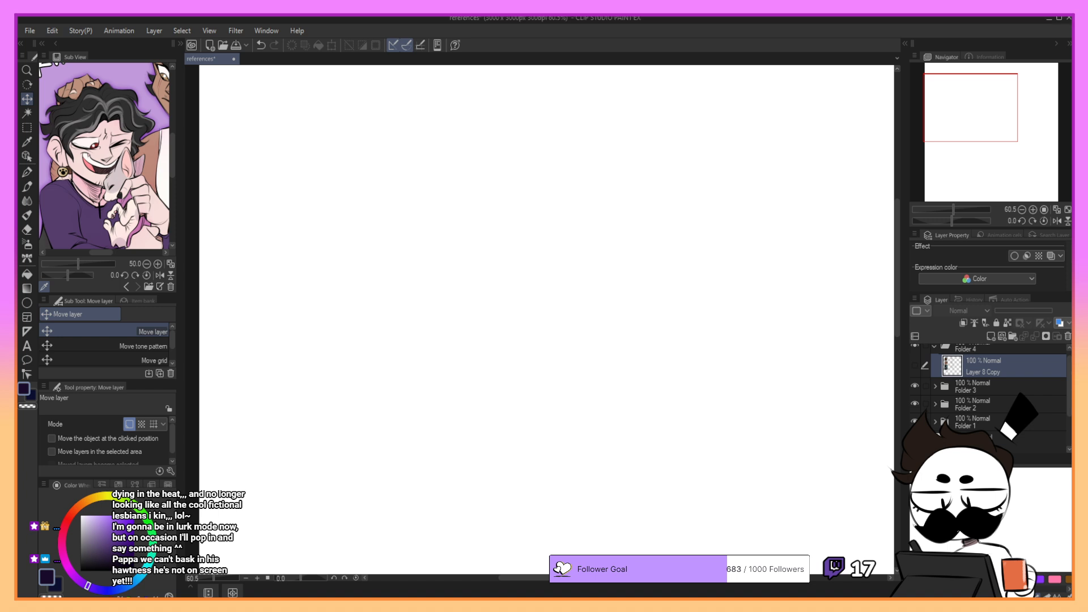
{"action": "key", "text": "ctrl+v"}
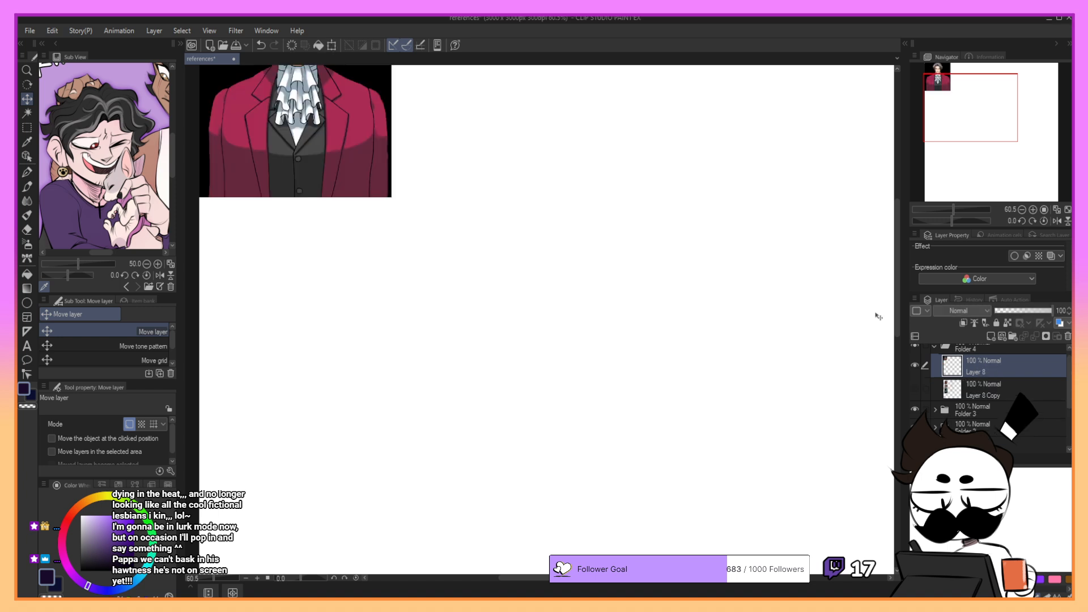
{"action": "left_click", "coordinate": [331, 44]}
{"action": "left_click_drag", "start_coordinate": [358, 167], "coordinate": [427, 301]}
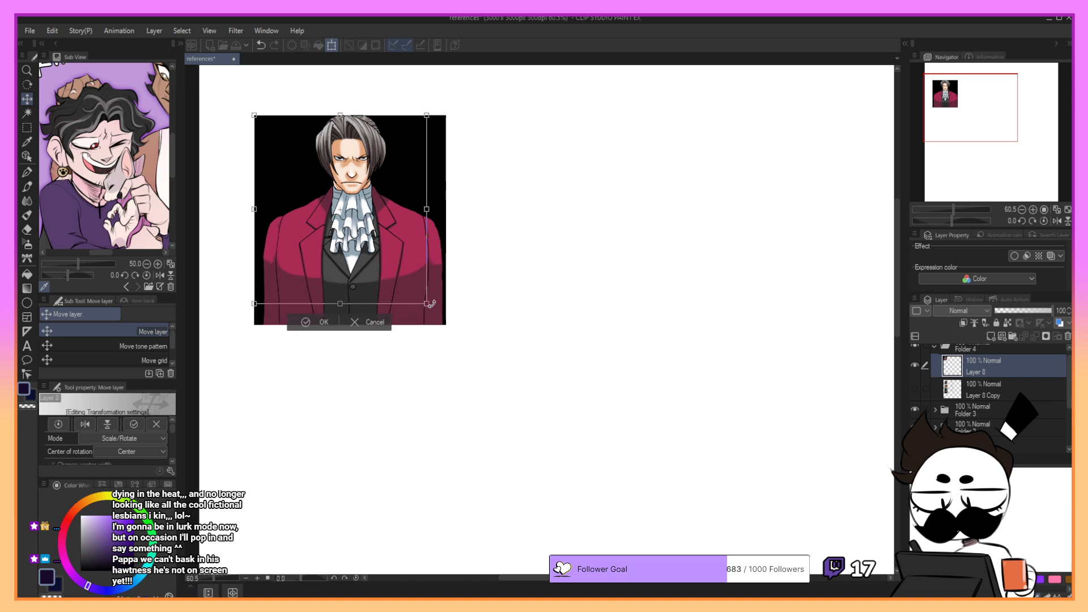
{"action": "left_click_drag", "start_coordinate": [405, 249], "coordinate": [448, 266]}
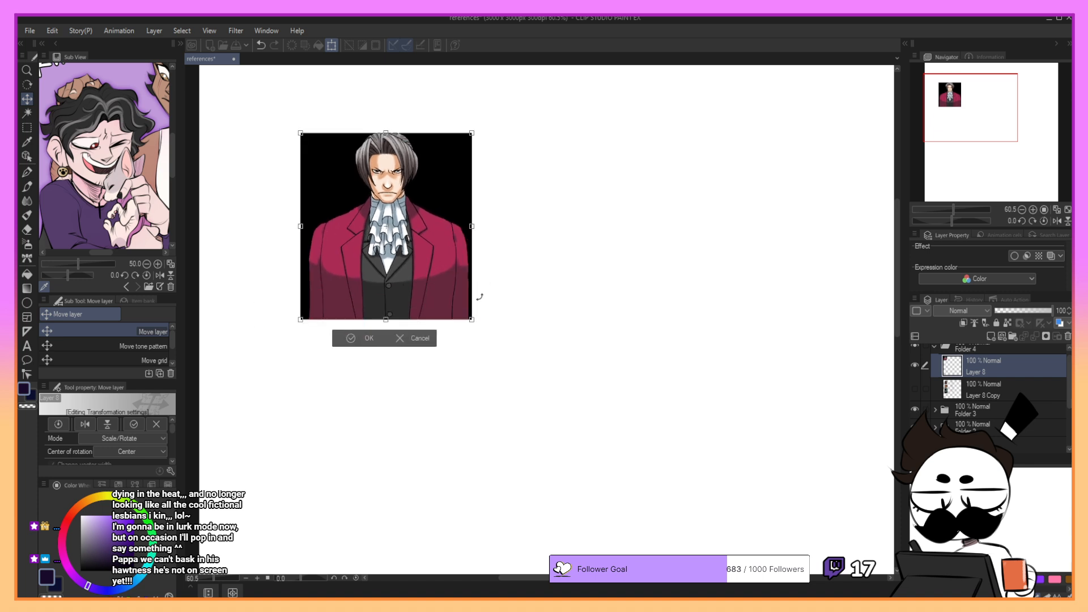
{"action": "mouse_move", "coordinate": [474, 317]}
{"action": "left_mouse_down"}
{"action": "mouse_move", "coordinate": [486, 330]}
{"action": "mouse_move", "coordinate": [460, 310]}
{"action": "left_mouse_up"}
{"action": "left_click", "coordinate": [347, 341]}
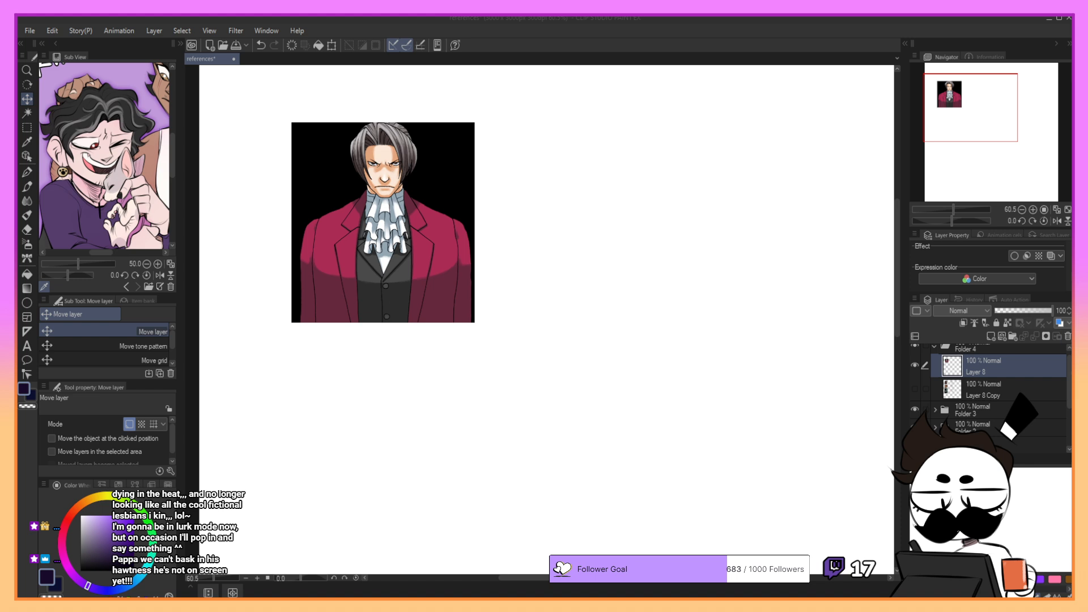
{"action": "left_click", "coordinate": [1068, 336]}
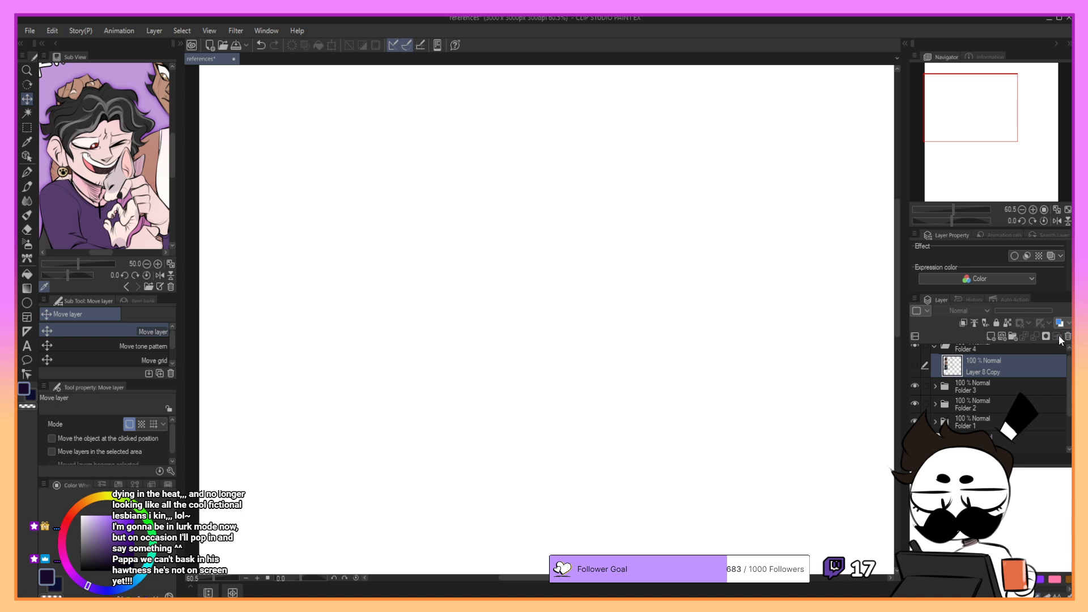
- Paste the anime screenshot of the man facing front, move it into the upper-left area of the canvas and enlarge it
{"action": "key", "text": "ctrl+z"}
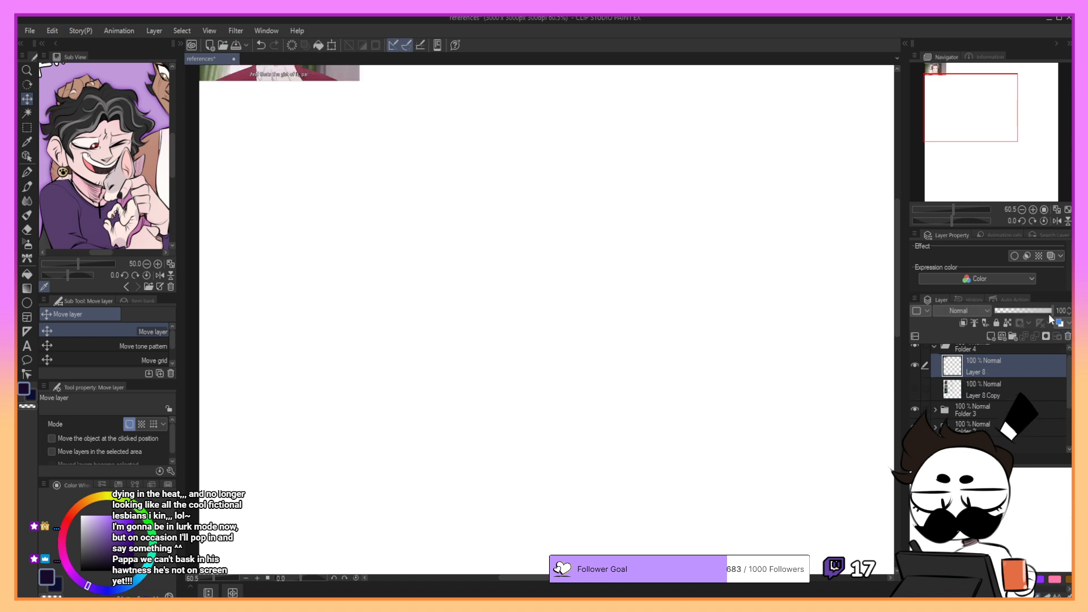
{"action": "left_click_drag", "start_coordinate": [313, 80], "coordinate": [429, 315]}
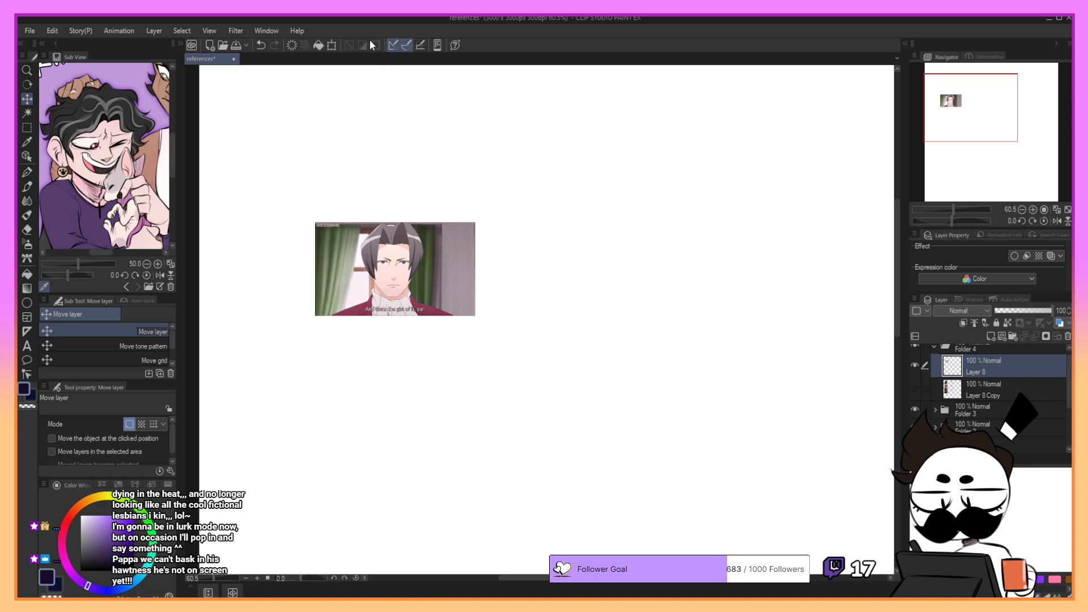
{"action": "key", "text": "ctrl+t"}
{"action": "left_click_drag", "start_coordinate": [475, 222], "coordinate": [642, 124]}
{"action": "left_click_drag", "start_coordinate": [603, 164], "coordinate": [528, 178]}
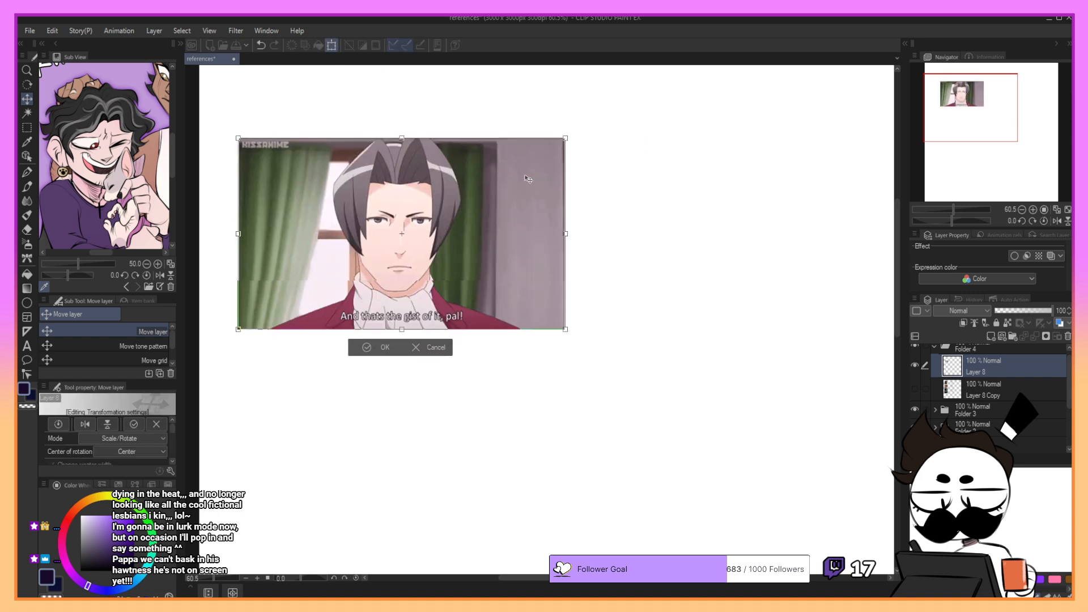
{"action": "left_click", "coordinate": [381, 348]}
- Crop the front-view screenshot to the man's head and shoulders using a rectangular selection and a copied layer
{"action": "left_click", "coordinate": [30, 127]}
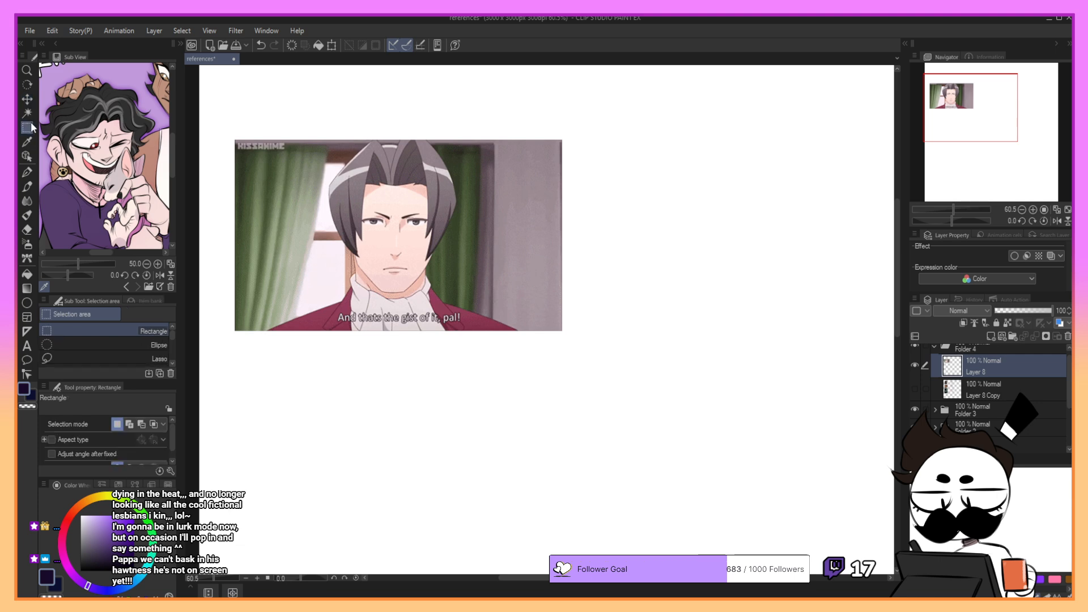
{"action": "left_click_drag", "start_coordinate": [291, 124], "coordinate": [487, 370]}
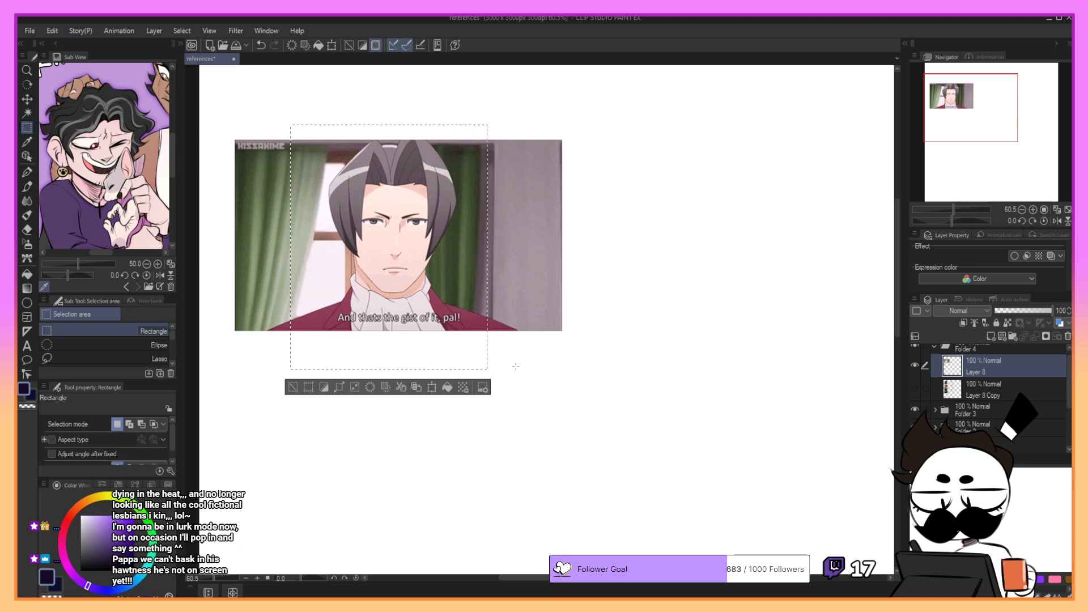
{"action": "left_click", "coordinate": [1068, 337]}
{"action": "key", "text": "ctrl+v"}
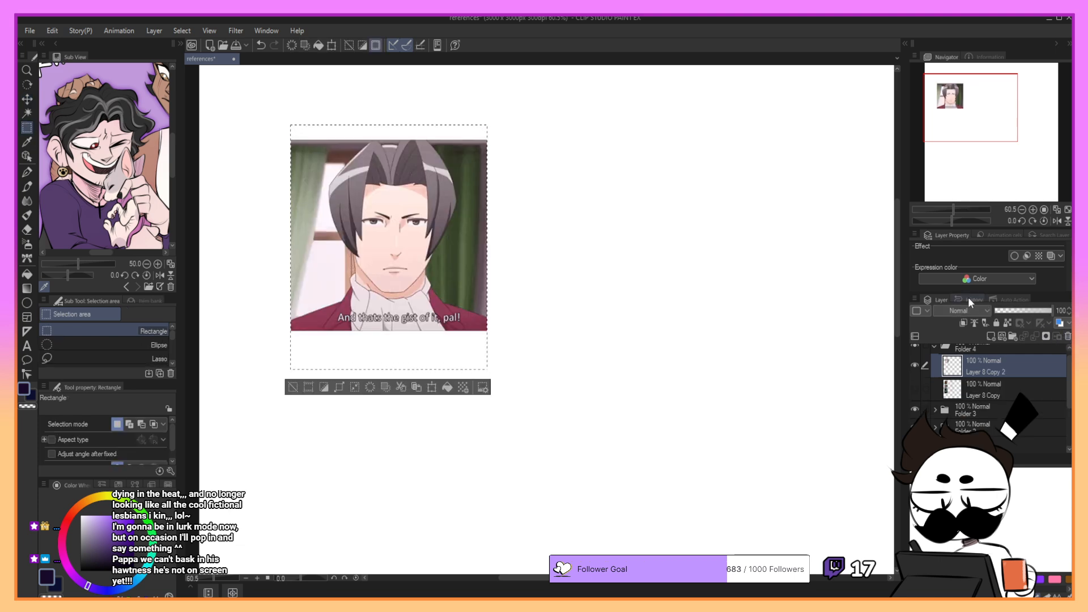
- Scale the cropped front-view image down slightly, shift it toward the upper-left corner and clear the selection
{"action": "left_click", "coordinate": [332, 46]}
{"action": "left_click_drag", "start_coordinate": [441, 148], "coordinate": [448, 125]}
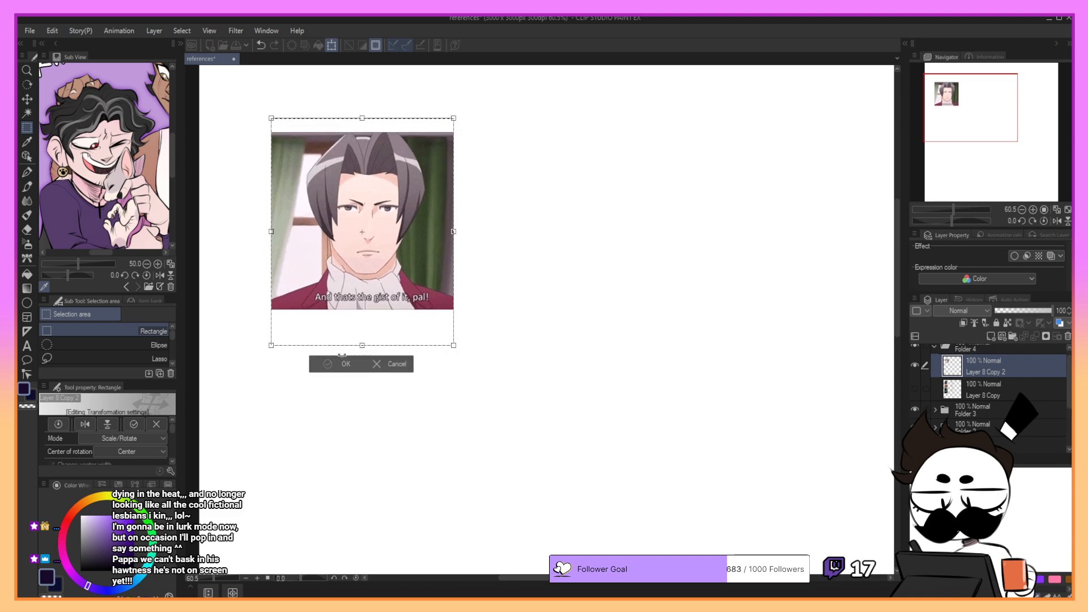
{"action": "left_click", "coordinate": [355, 366]}
{"action": "left_click", "coordinate": [497, 403]}
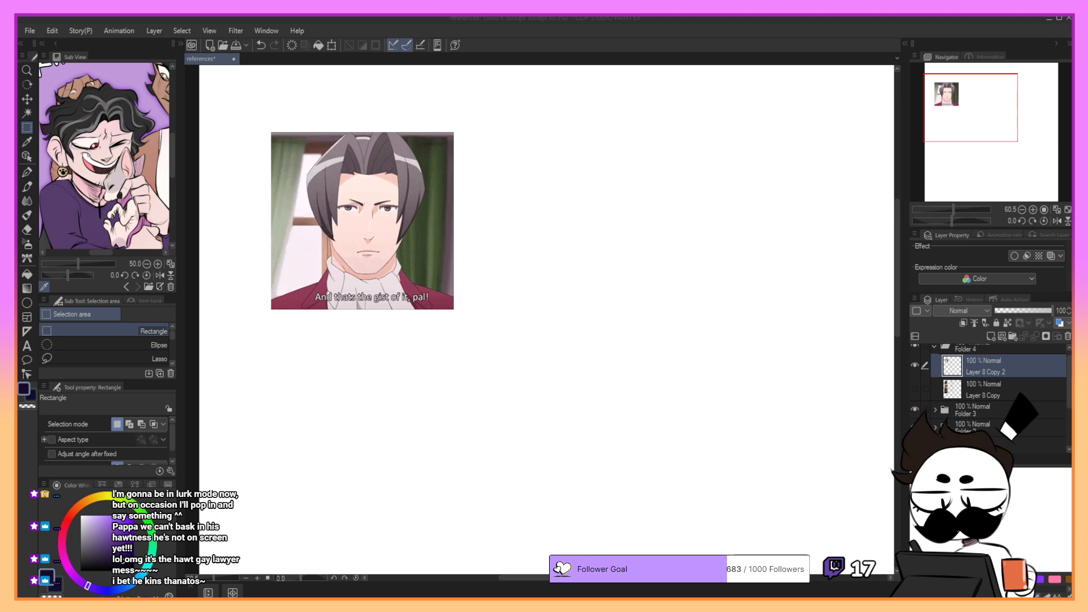
- Paste the courtroom screenshot of the pointing man and place it below the front-view reference
{"action": "left_click", "coordinate": [1034, 379]}
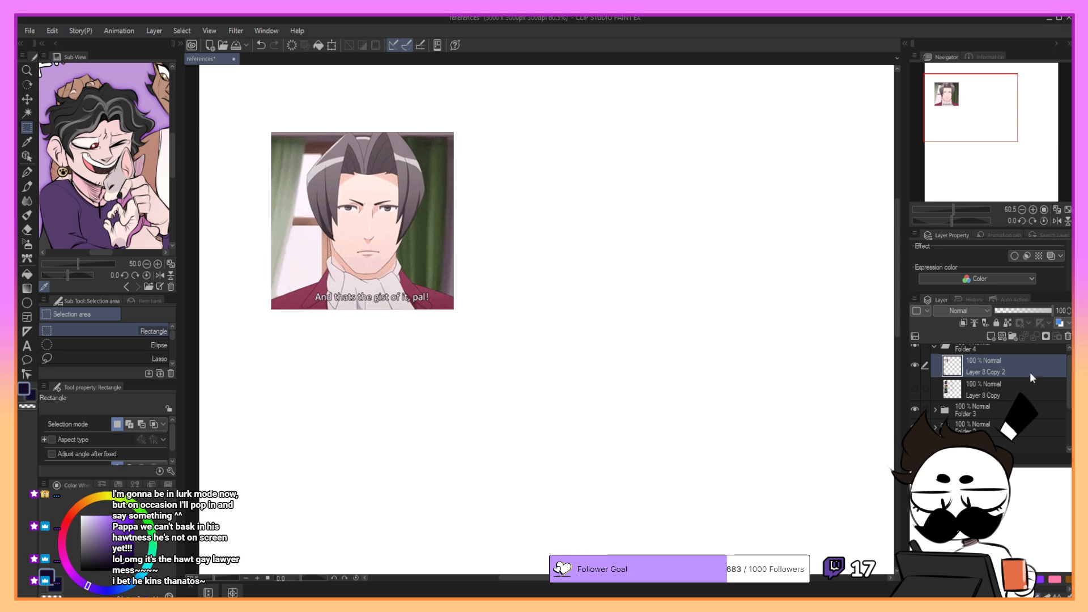
{"action": "key", "text": "ctrl+v"}
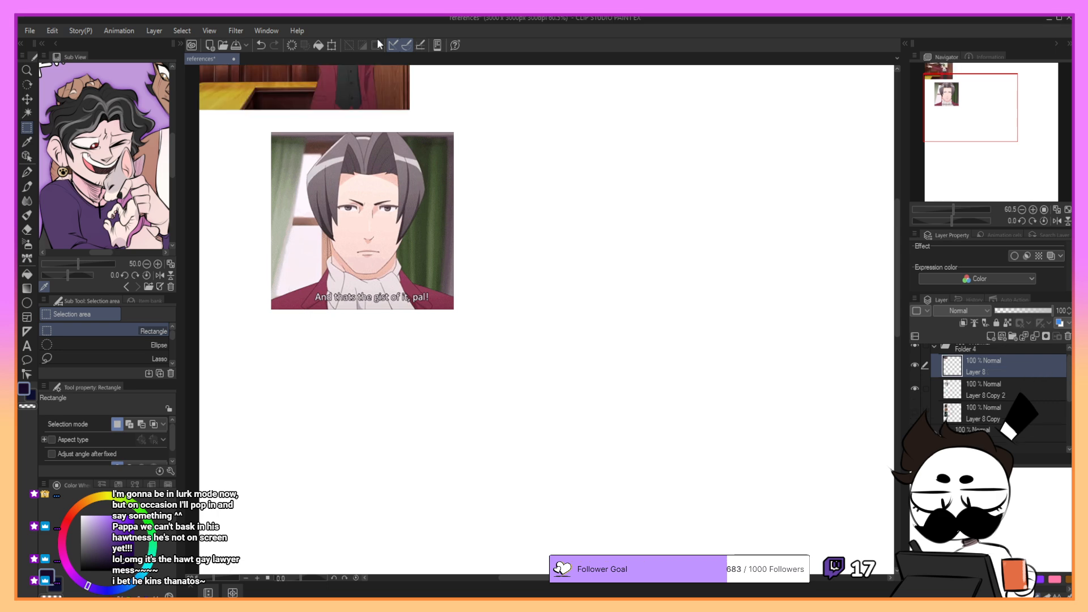
{"action": "left_click", "coordinate": [332, 45]}
{"action": "left_click_drag", "start_coordinate": [582, 210], "coordinate": [592, 216]}
{"action": "left_click_drag", "start_coordinate": [524, 131], "coordinate": [532, 443]}
{"action": "left_click_drag", "start_coordinate": [602, 298], "coordinate": [661, 266]}
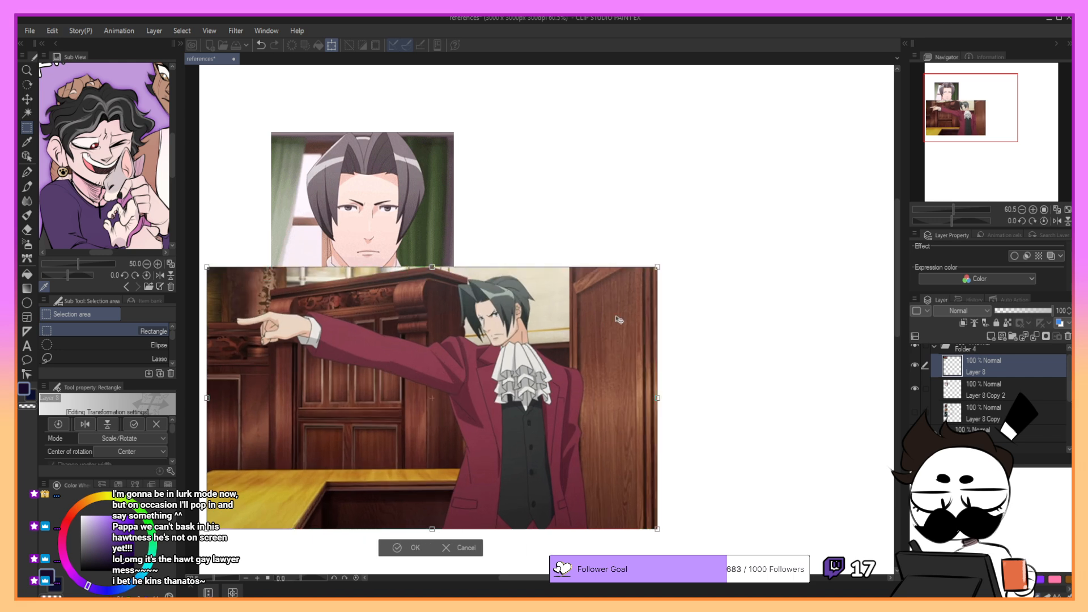
{"action": "left_click_drag", "start_coordinate": [616, 340], "coordinate": [645, 378]}
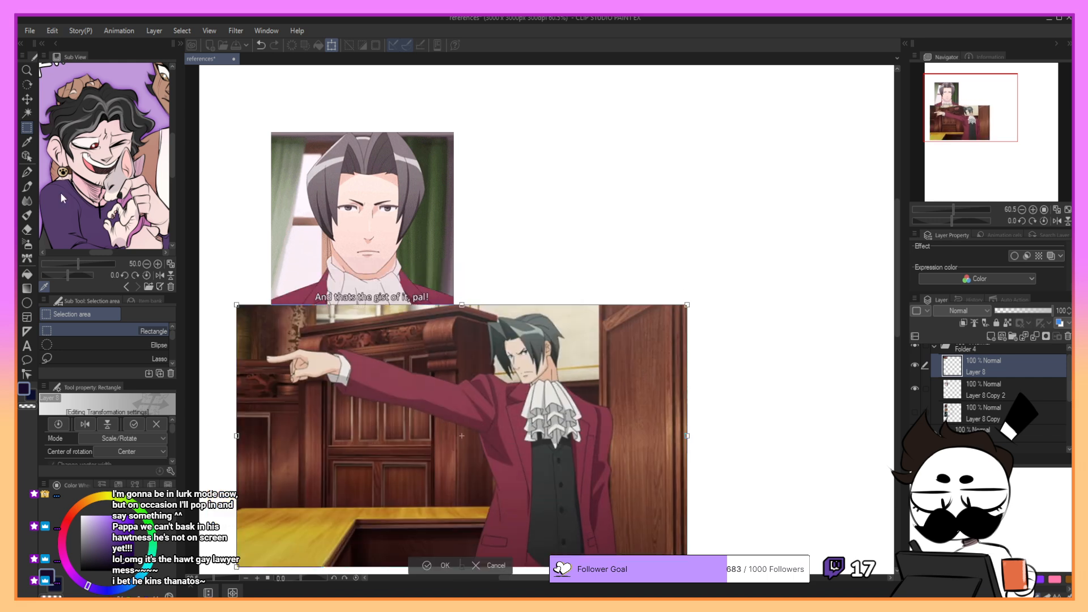
{"action": "left_click", "coordinate": [427, 565]}
- Crop the courtroom screenshot to the man's head and torso, then enlarge it and place it beside the front-view reference
{"action": "left_click_drag", "start_coordinate": [459, 309], "coordinate": [626, 536]}
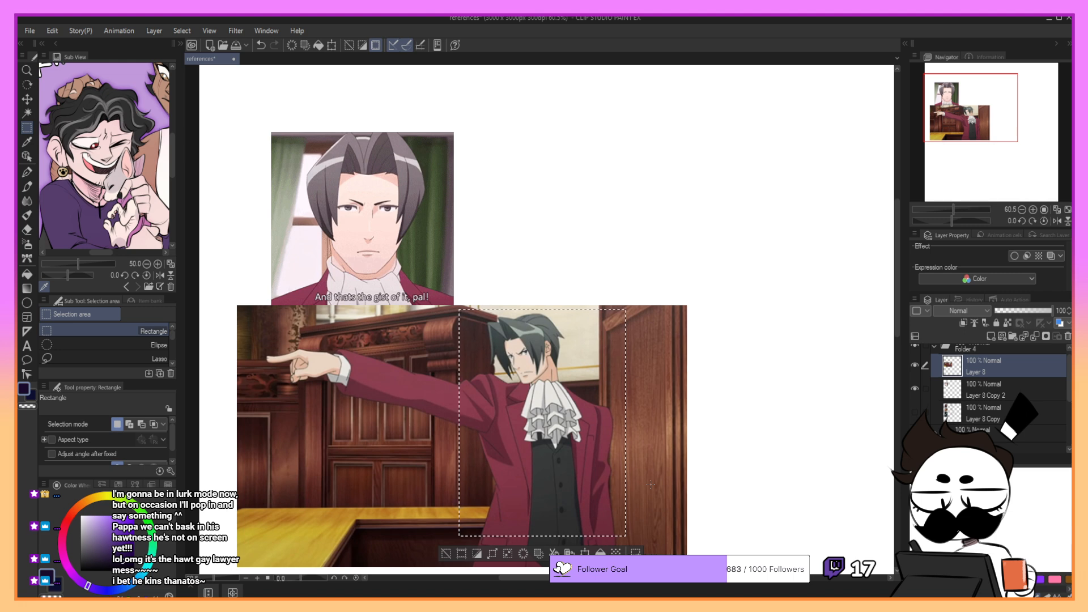
{"action": "left_click", "coordinate": [1067, 336]}
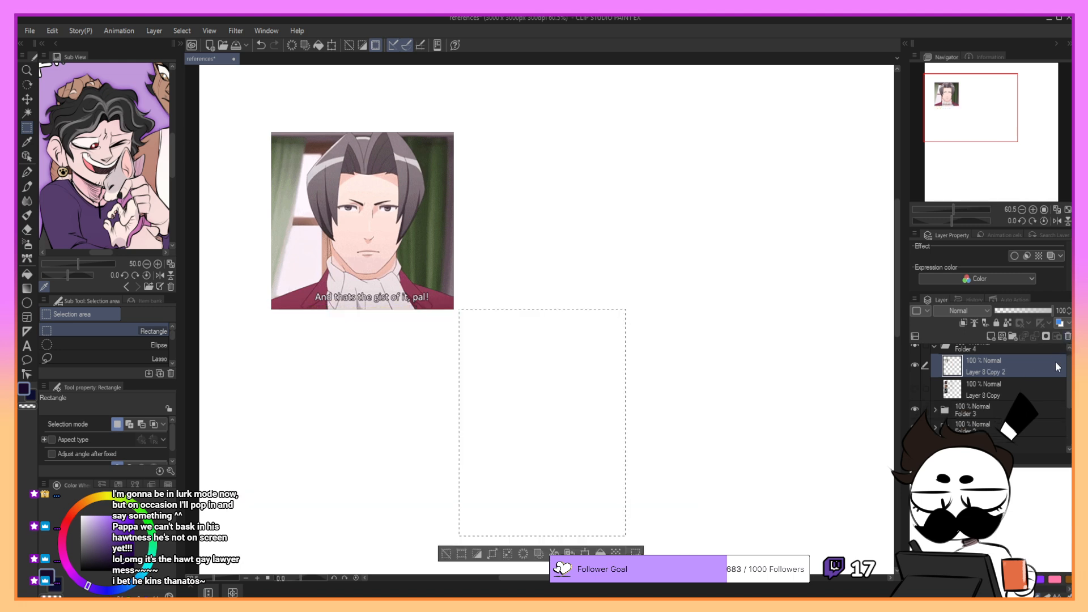
{"action": "key", "text": "ctrl+v"}
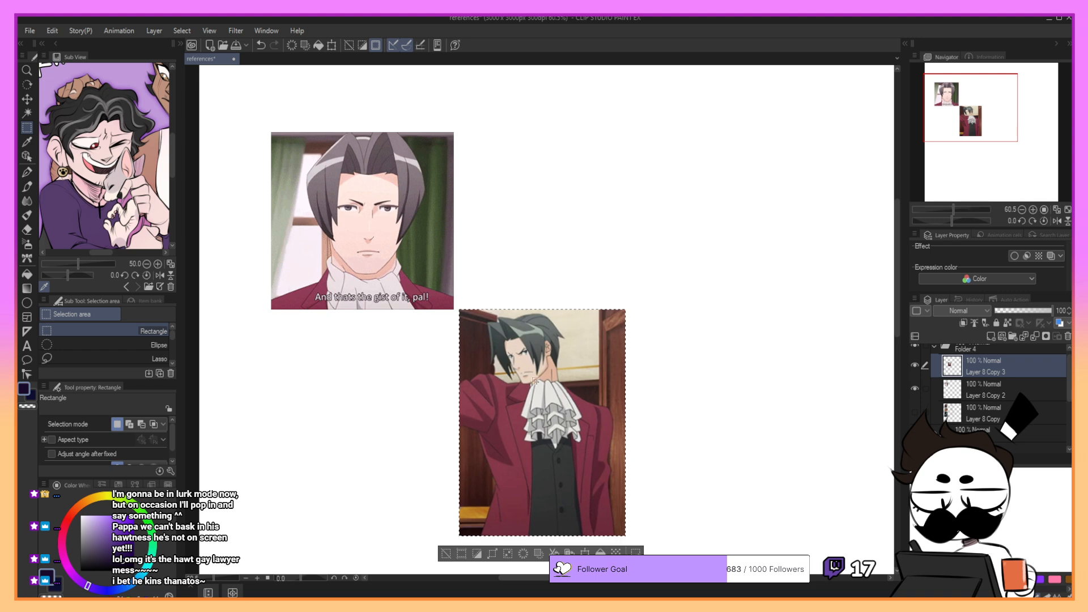
{"action": "key", "text": "ctrl+t"}
{"action": "left_click_drag", "start_coordinate": [627, 323], "coordinate": [455, 380]}
{"action": "left_click_drag", "start_coordinate": [434, 428], "coordinate": [650, 199]}
{"action": "left_click", "coordinate": [533, 453]}
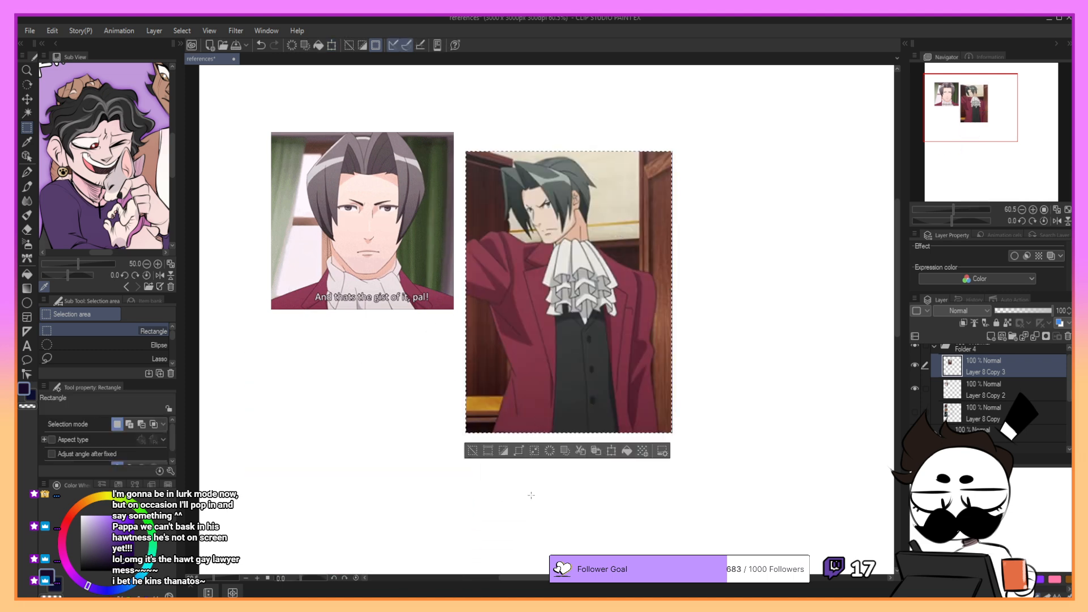
- Crop the courtroom image more tightly around the man's head, cravat and shoulders
{"action": "mouse_move", "coordinate": [488, 155]}
{"action": "left_mouse_down"}
{"action": "mouse_move", "coordinate": [599, 329]}
{"action": "mouse_move", "coordinate": [640, 351]}
{"action": "left_mouse_up"}
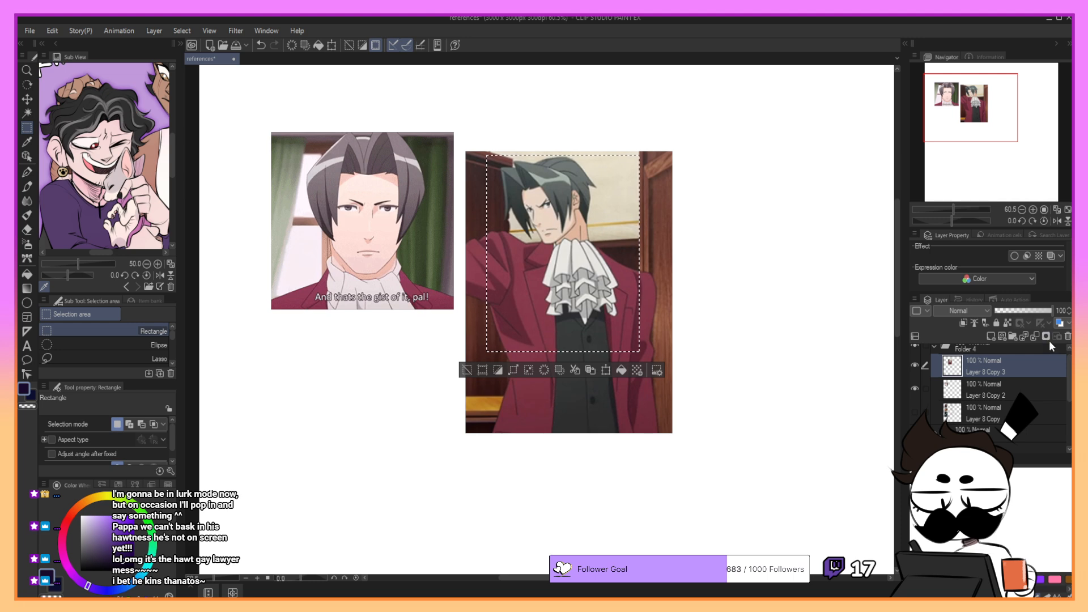
{"action": "left_click", "coordinate": [1069, 336]}
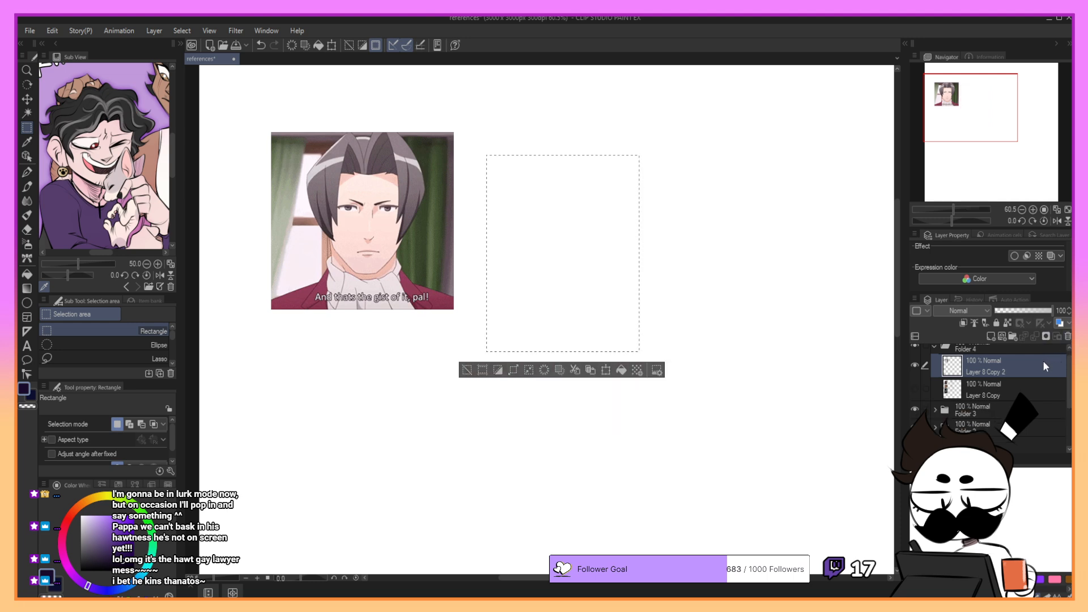
{"action": "key", "text": "ctrl+z"}
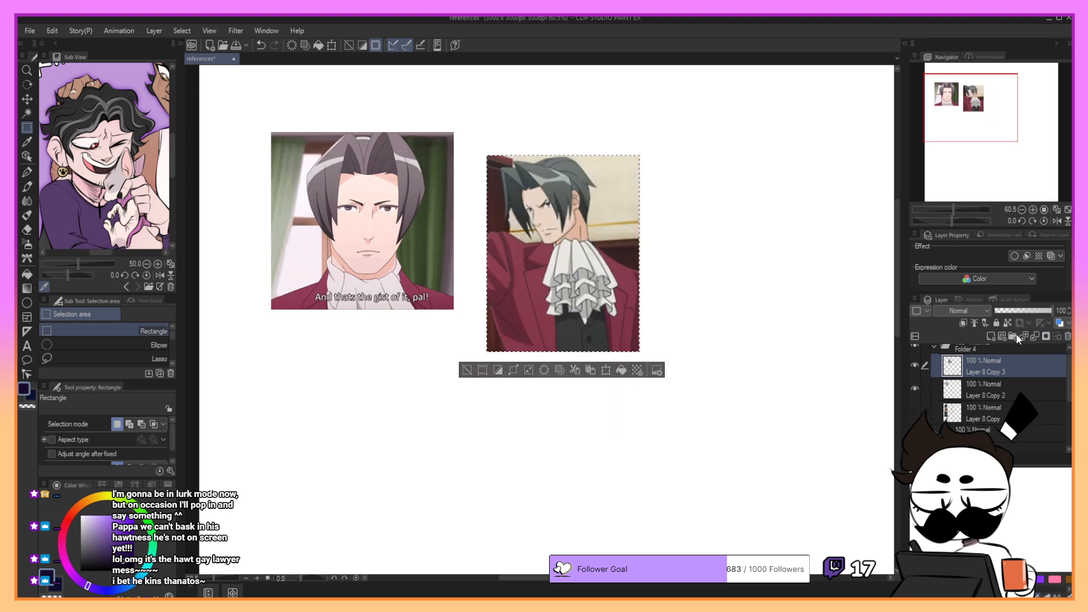
- Enlarge the cropped courtroom image below the front-view reference, clear the selection and delete its layer
{"action": "left_click", "coordinate": [332, 45]}
{"action": "left_click_drag", "start_coordinate": [561, 255], "coordinate": [368, 454]}
{"action": "left_click_drag", "start_coordinate": [448, 357], "coordinate": [427, 389]}
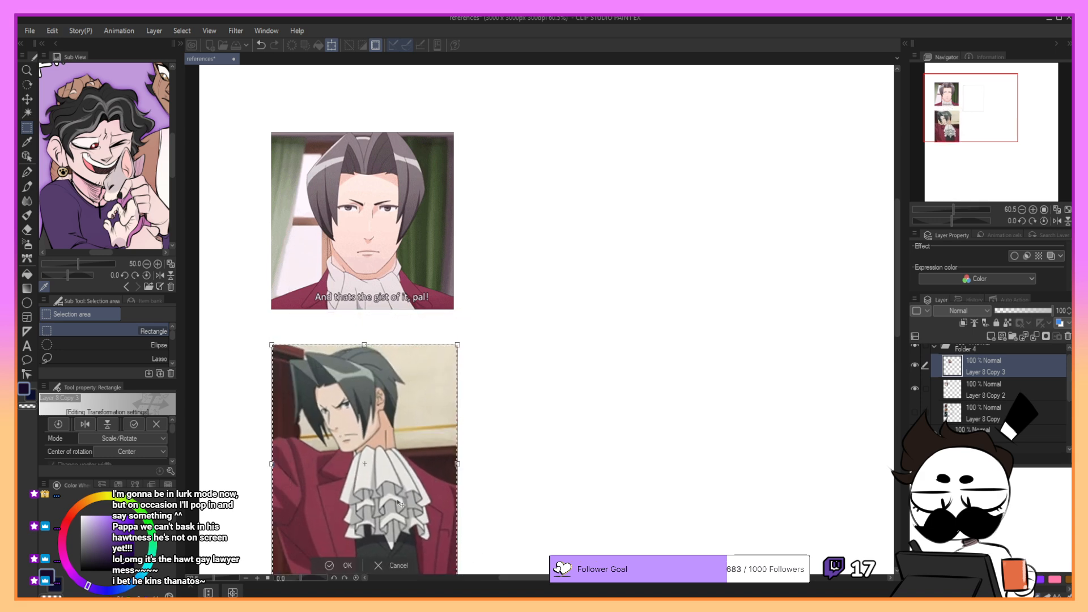
{"action": "left_click", "coordinate": [334, 565]}
{"action": "left_click_drag", "start_coordinate": [978, 127], "coordinate": [978, 141]}
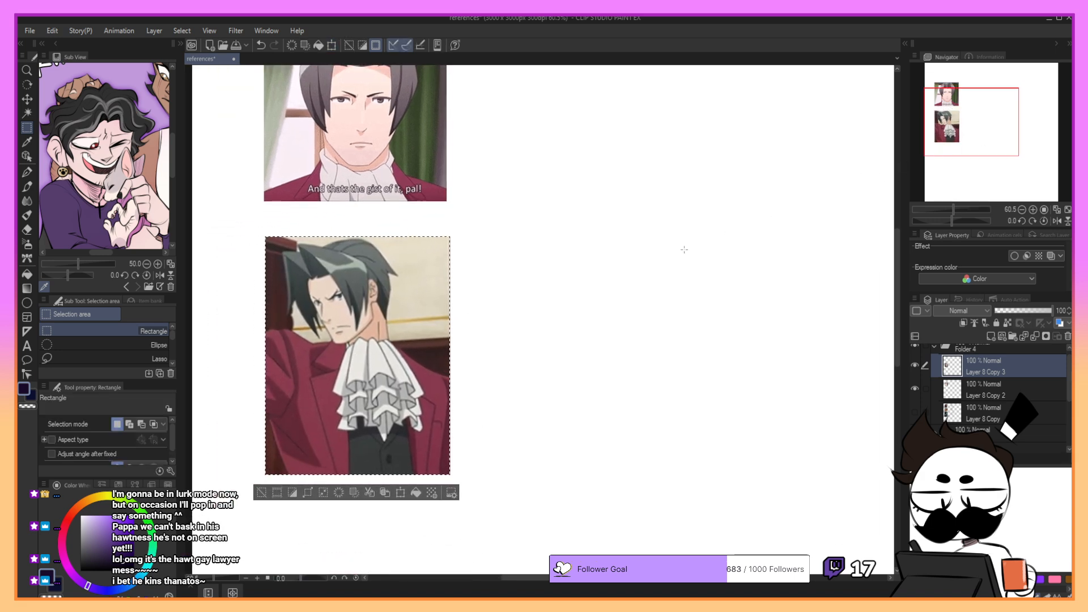
{"action": "left_click", "coordinate": [643, 277]}
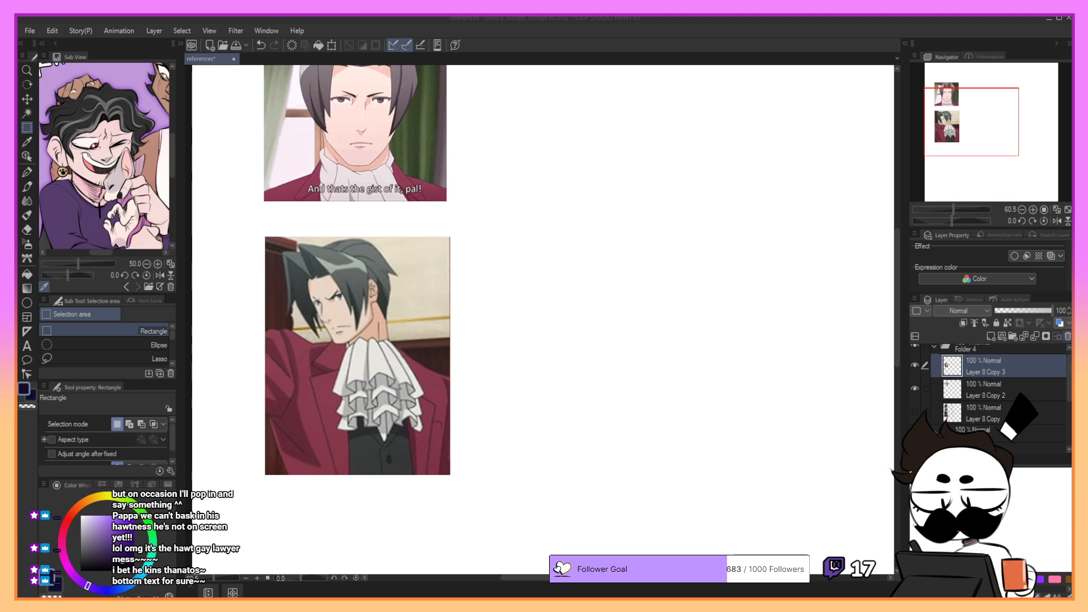
{"action": "left_click", "coordinate": [1068, 336]}
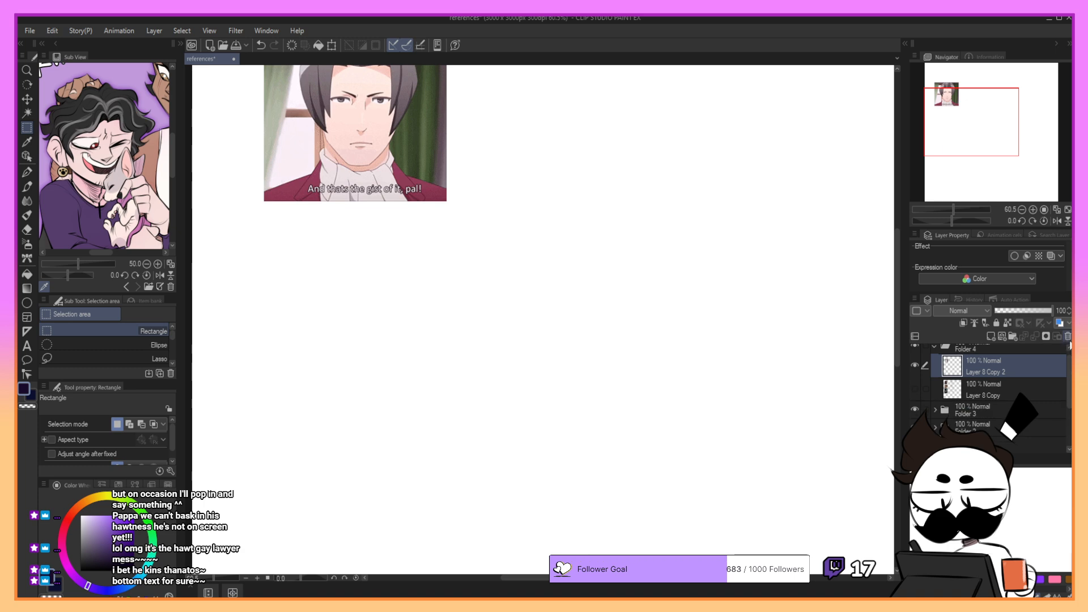
- Paste the three-quarter-view anime portrait with the brown door background and move it below the front-view reference
{"action": "key", "text": "ctrl+v"}
{"action": "left_click", "coordinate": [27, 99]}
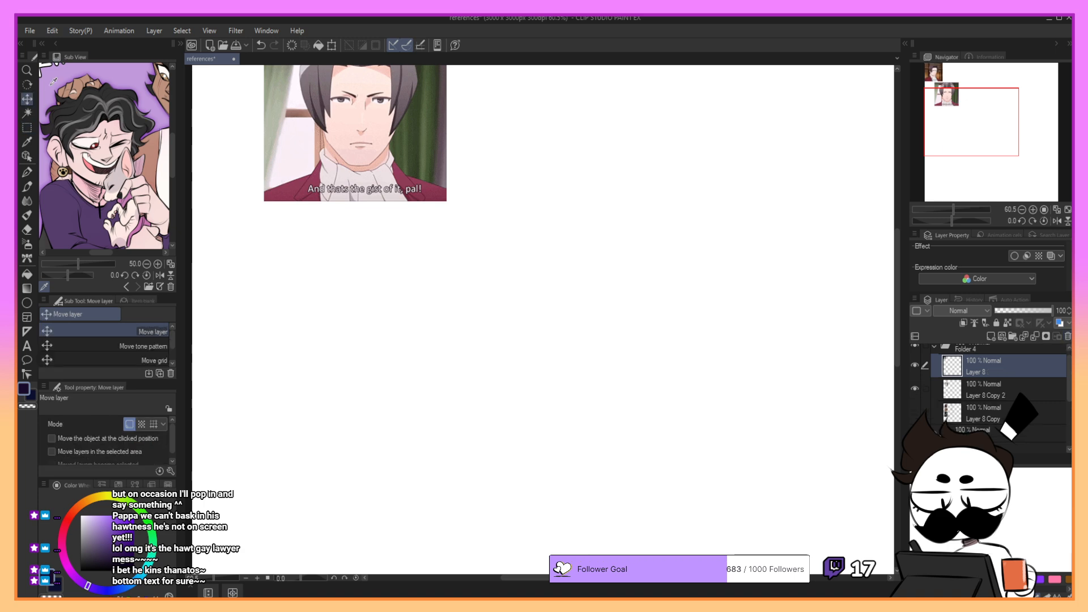
{"action": "left_click_drag", "start_coordinate": [385, 181], "coordinate": [477, 526]}
{"action": "left_click_drag", "start_coordinate": [450, 424], "coordinate": [445, 480]}
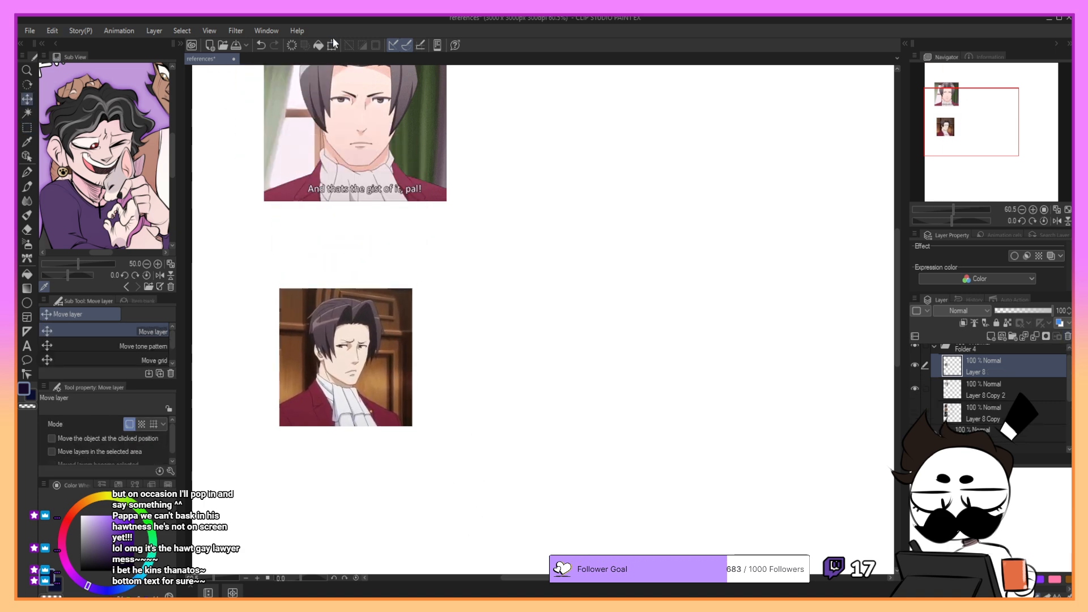
- Enlarge the three-quarter-view portrait and align its left edge with the front-view reference above
{"action": "key", "text": "ctrl+t"}
{"action": "left_click_drag", "start_coordinate": [411, 288], "coordinate": [528, 191]}
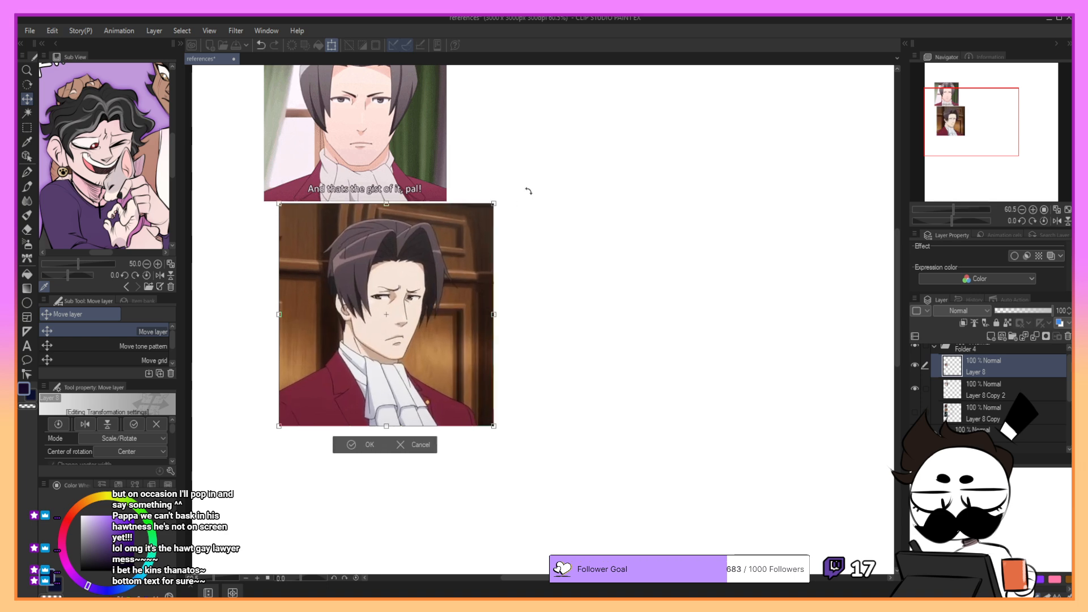
{"action": "left_click_drag", "start_coordinate": [454, 280], "coordinate": [438, 304]}
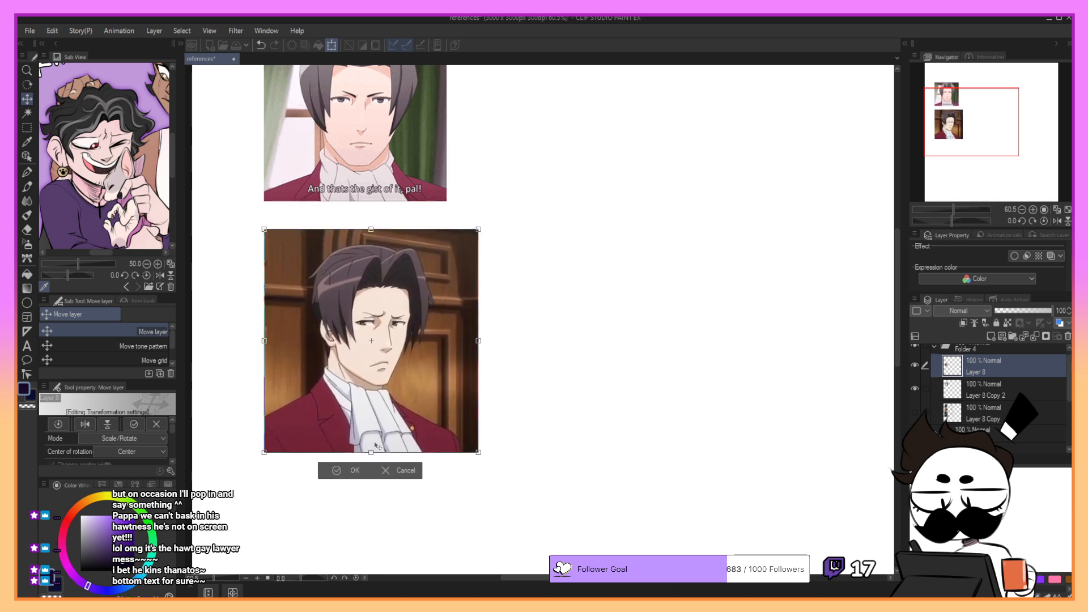
{"action": "left_click", "coordinate": [342, 476]}
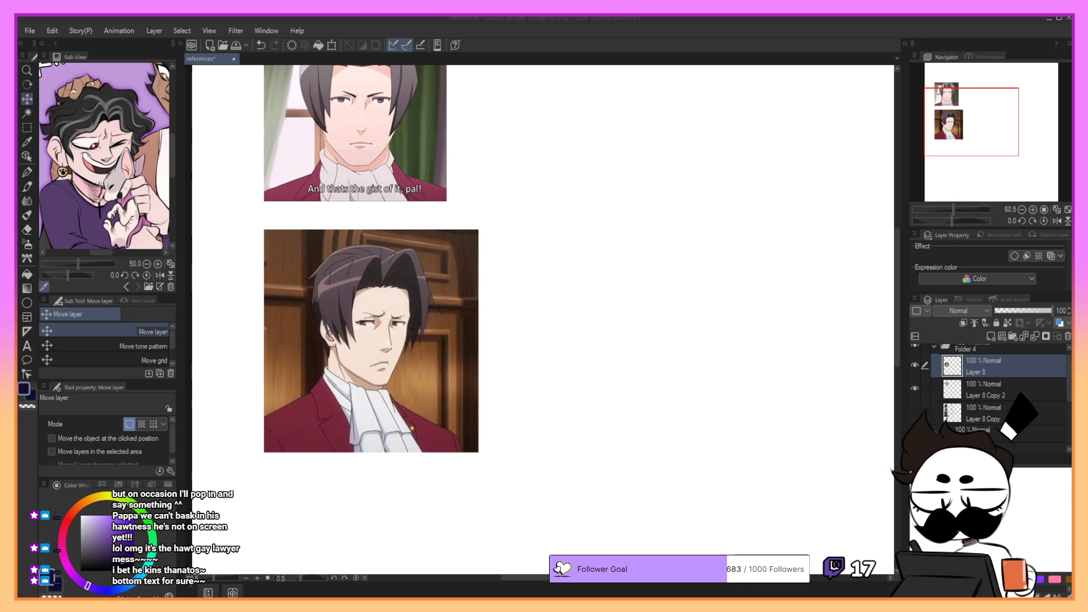
{"action": "left_click", "coordinate": [1029, 344]}
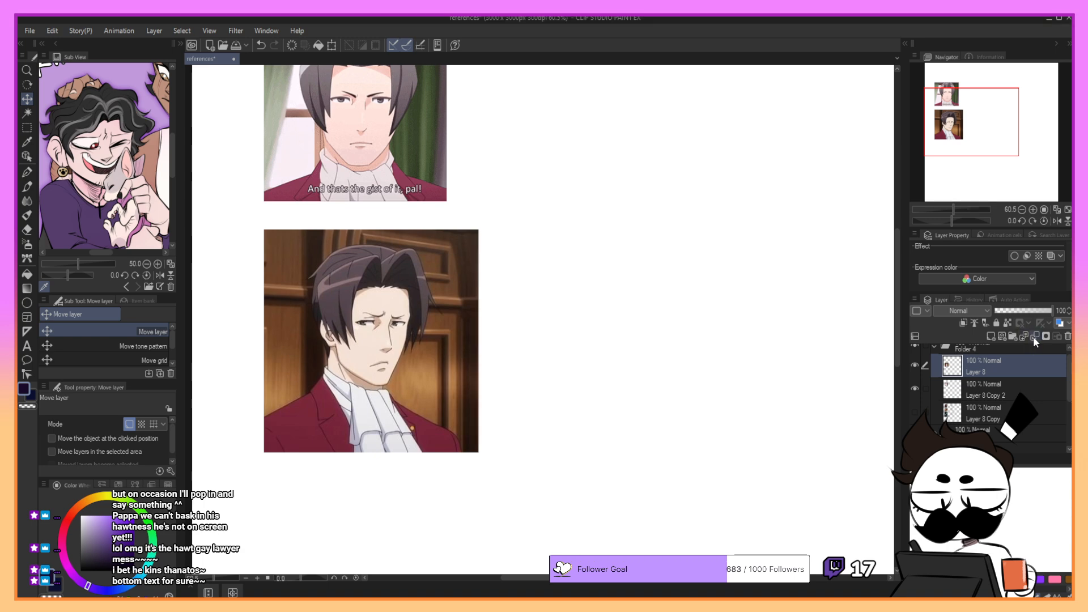
- Merge the three-quarter portrait's layer with the one below, then paste the side-profile screenshot and move it beside that portrait
{"action": "left_click", "coordinate": [1034, 337]}
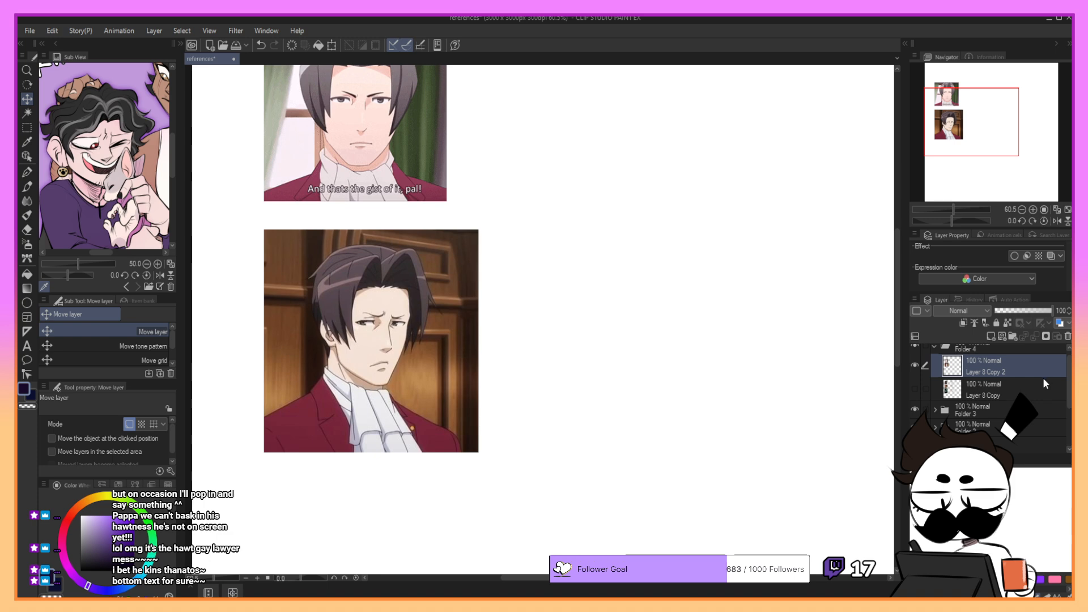
{"action": "key", "text": "ctrl+z"}
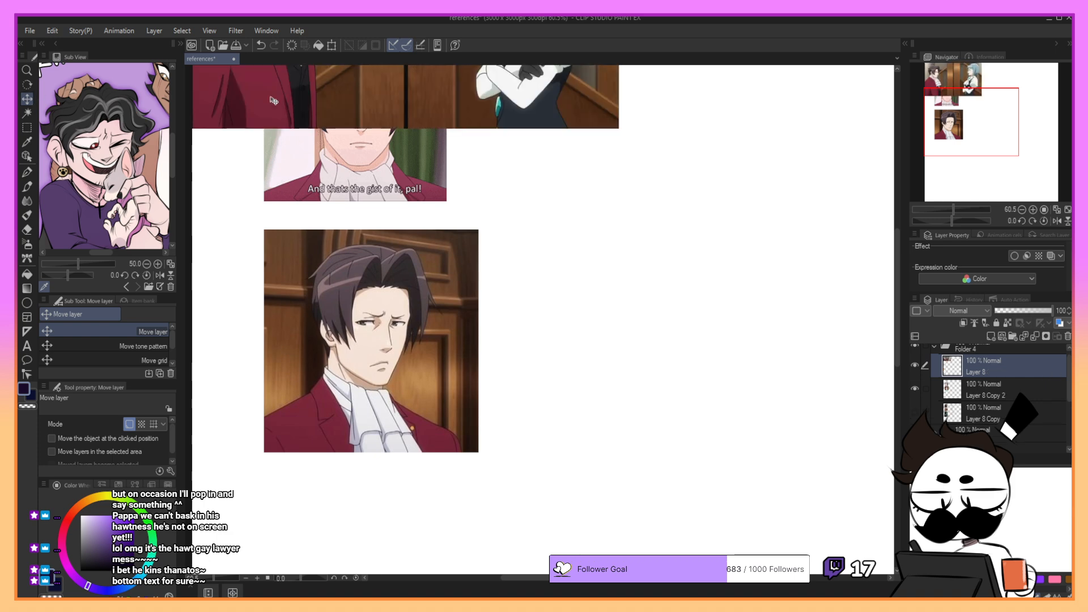
{"action": "left_click_drag", "start_coordinate": [379, 92], "coordinate": [735, 456]}
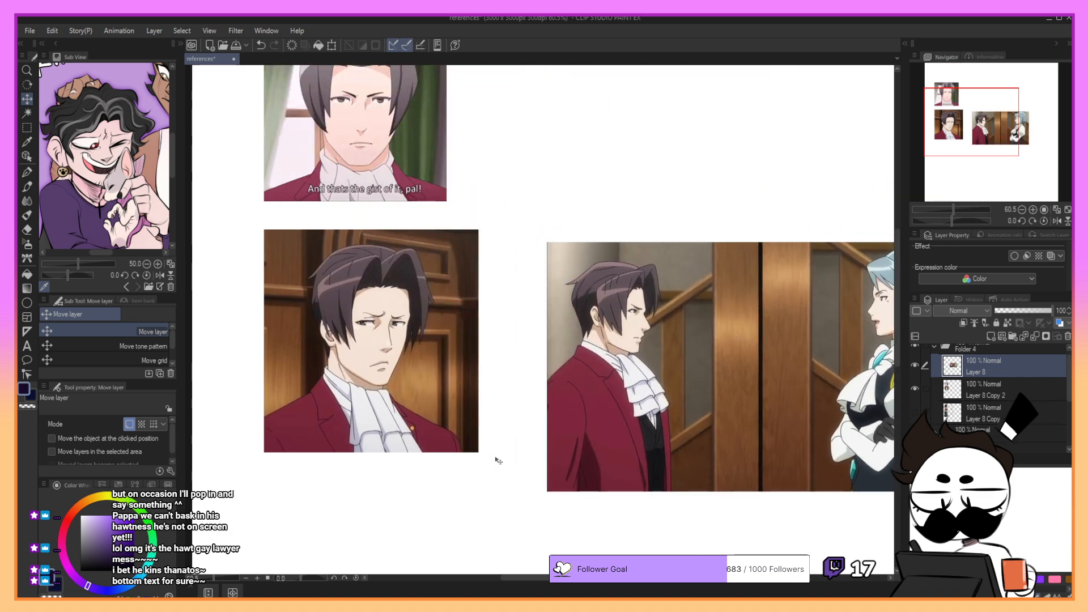
- Crop the pasted side-profile screenshot to the man by copying him to a new layer and deleting the original one
{"action": "key", "text": "m"}
{"action": "left_click_drag", "start_coordinate": [536, 230], "coordinate": [695, 511]}
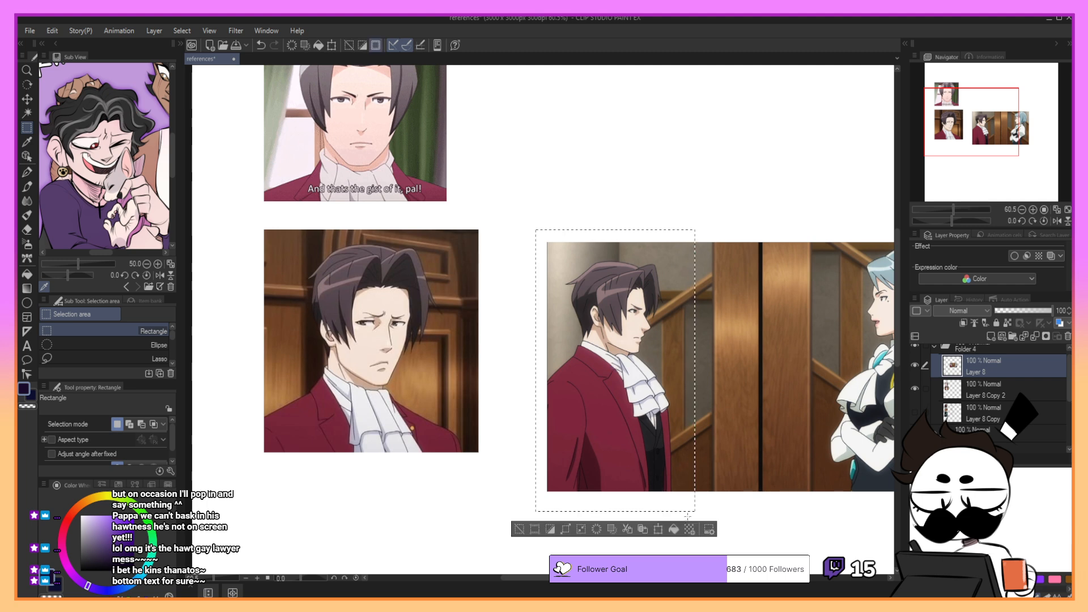
{"action": "left_click", "coordinate": [1068, 336]}
{"action": "left_click", "coordinate": [1023, 387]}
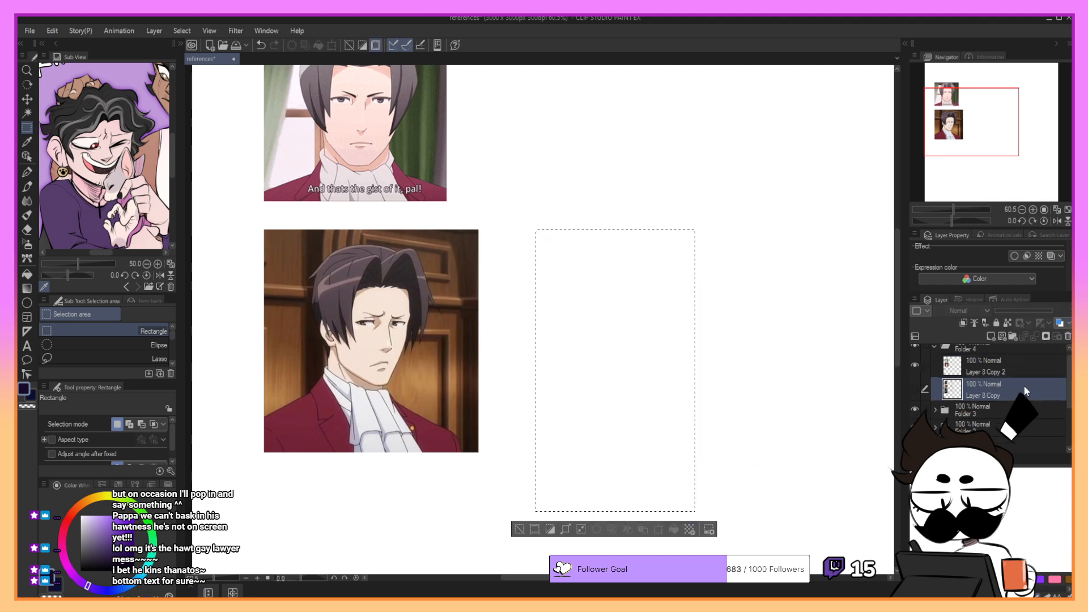
{"action": "left_click", "coordinate": [915, 366]}
{"action": "left_click", "coordinate": [919, 365]}
{"action": "key", "text": "ctrl+v"}
- Move the cropped profile portrait directly below the three-quarter portrait and enlarge it to roughly match the references above
{"action": "left_click_drag", "start_coordinate": [649, 387], "coordinate": [657, 204]}
{"action": "left_click", "coordinate": [667, 346]}
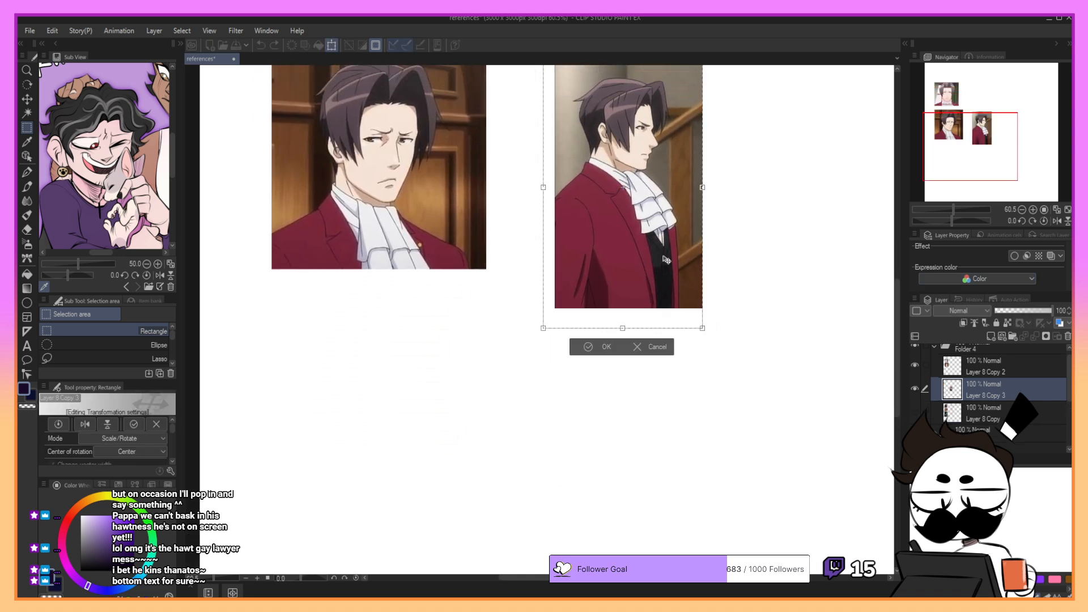
{"action": "left_click_drag", "start_coordinate": [656, 267], "coordinate": [408, 525]}
{"action": "left_click_drag", "start_coordinate": [456, 309], "coordinate": [444, 344]}
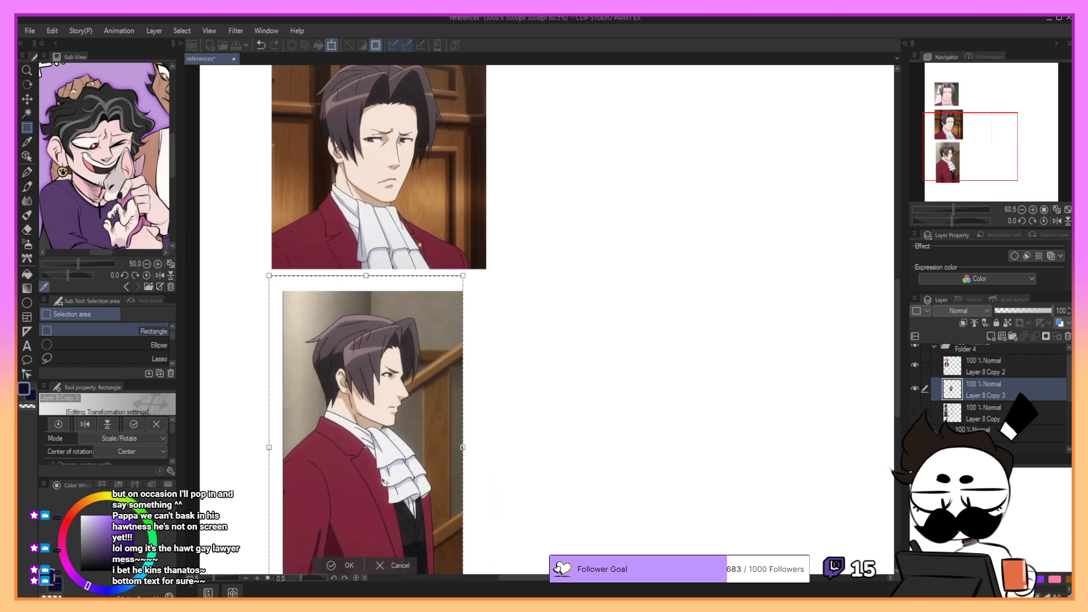
{"action": "left_click", "coordinate": [348, 565]}
- Trim the lower part of the profile portrait at chest height and clear the selection
{"action": "left_click_drag", "start_coordinate": [278, 287], "coordinate": [472, 548]}
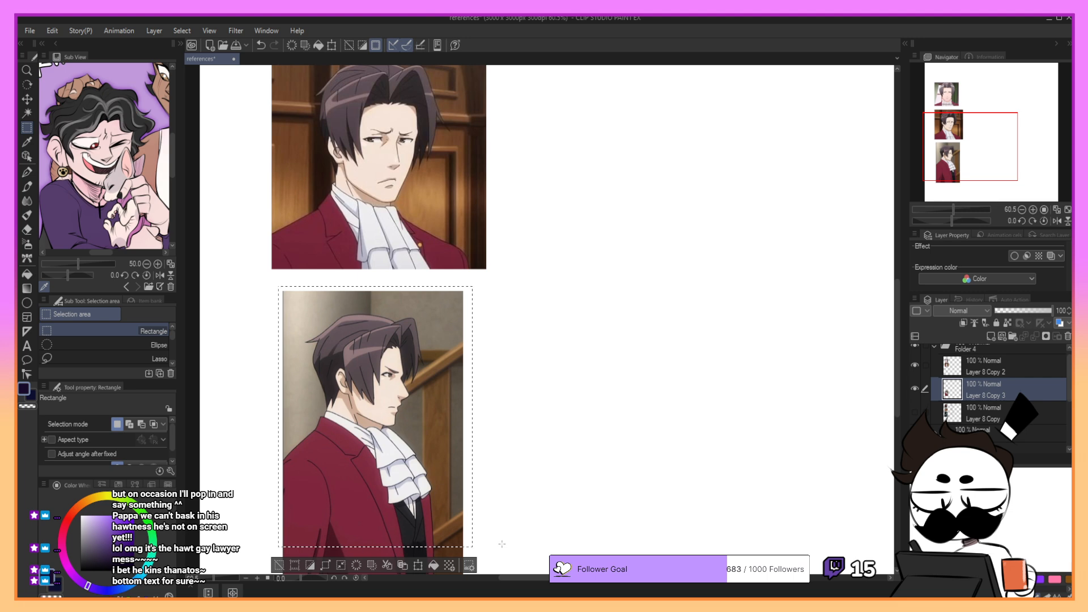
{"action": "key", "text": "ctrl+c"}
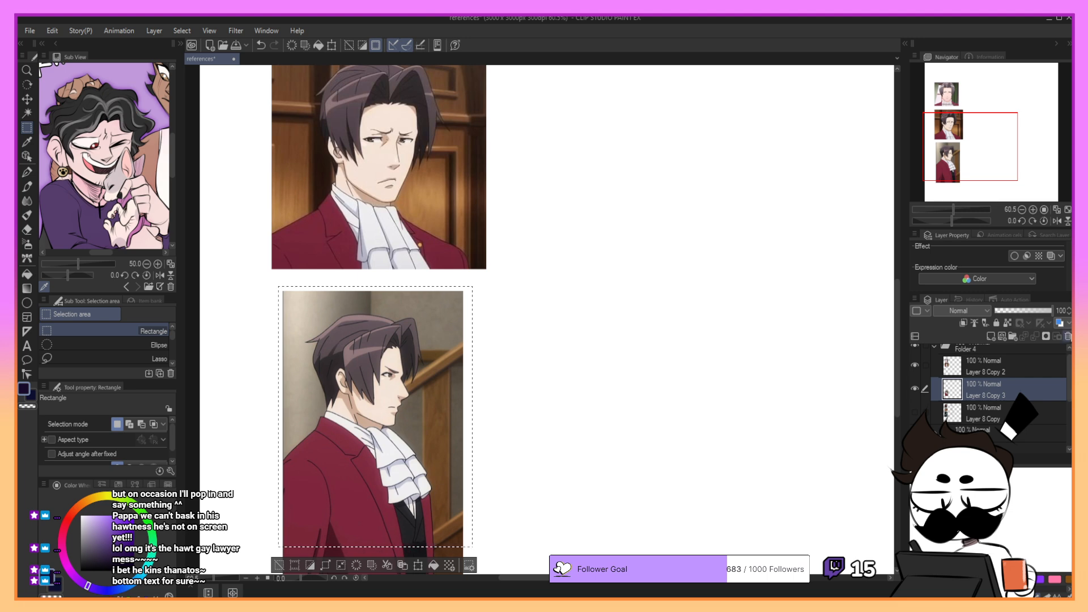
{"action": "left_click", "coordinate": [1068, 336]}
{"action": "key", "text": "ctrl+v"}
{"action": "mouse_move", "coordinate": [975, 155]}
{"action": "left_mouse_down"}
{"action": "mouse_move", "coordinate": [976, 138]}
{"action": "mouse_move", "coordinate": [981, 162]}
{"action": "left_mouse_up"}
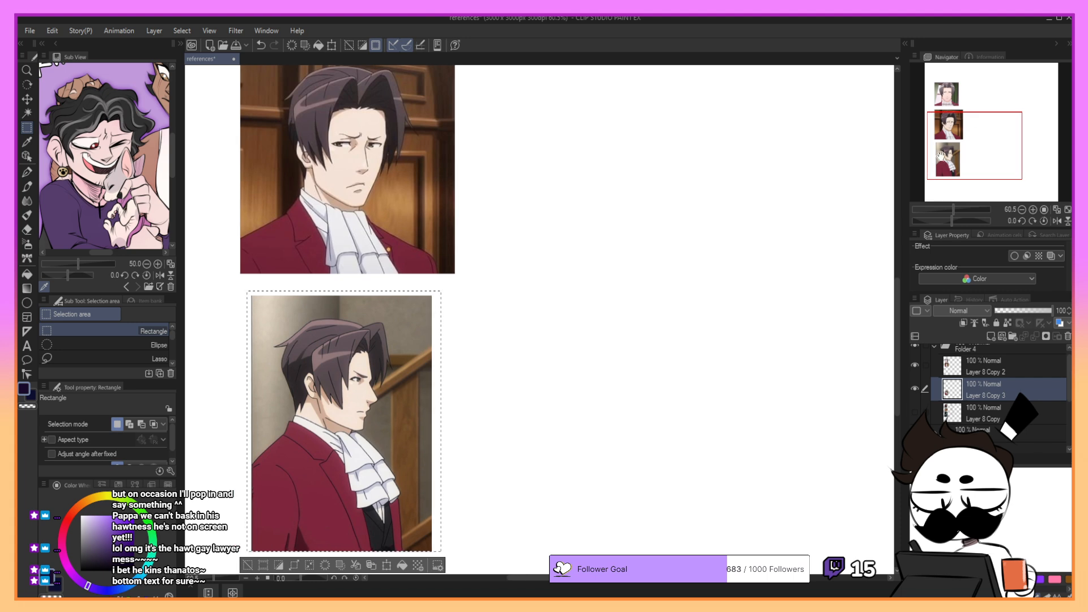
{"action": "left_click", "coordinate": [387, 565]}
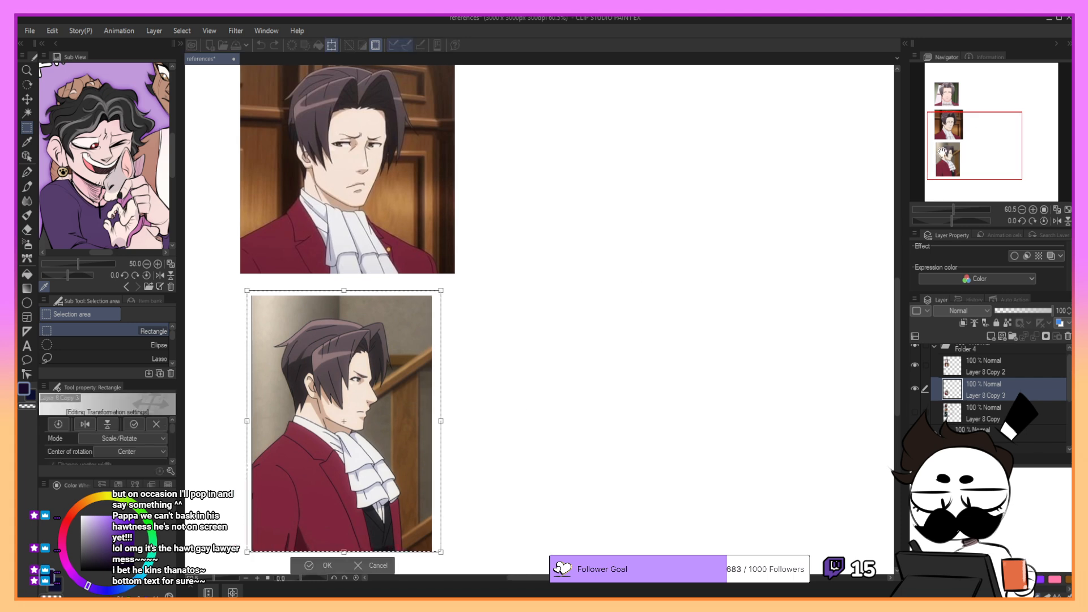
{"action": "scroll", "coordinate": [690, 266], "scroll_direction": "up", "scroll_amount": 2}
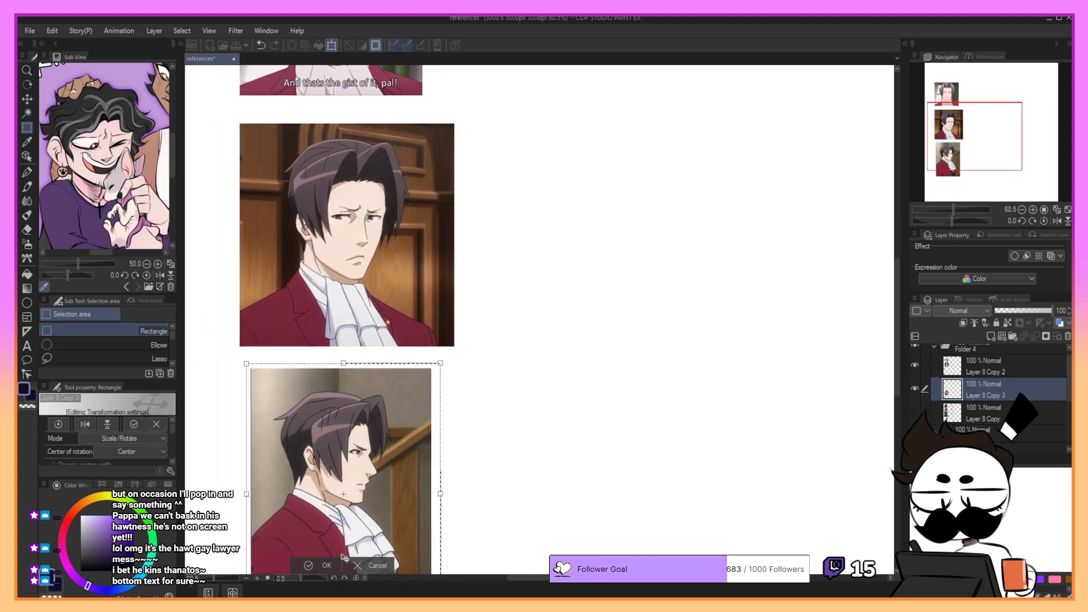
{"action": "key", "text": "Return"}
{"action": "key", "text": "ctrl+d"}
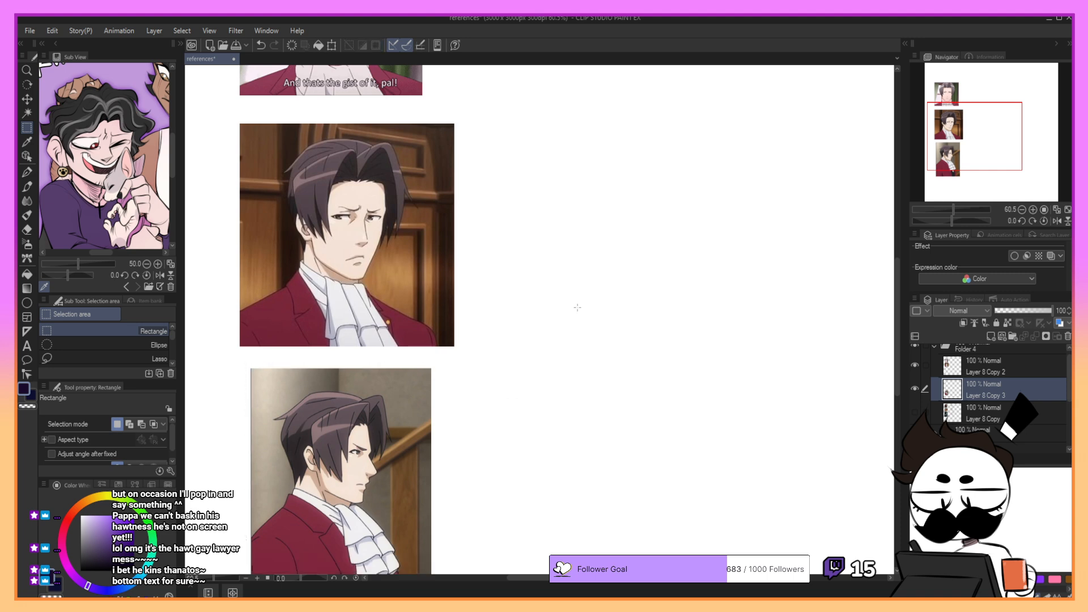
- Enlarge the front-view portrait slightly and reposition it above the three-quarter portrait
{"action": "left_click_drag", "start_coordinate": [965, 158], "coordinate": [964, 133]}
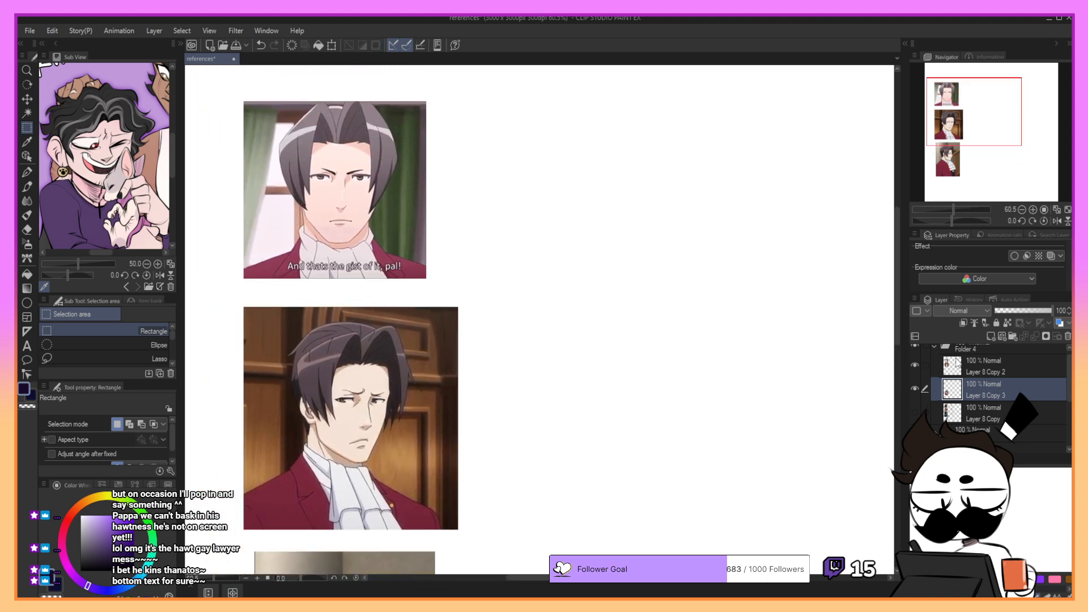
{"action": "left_click", "coordinate": [1007, 369]}
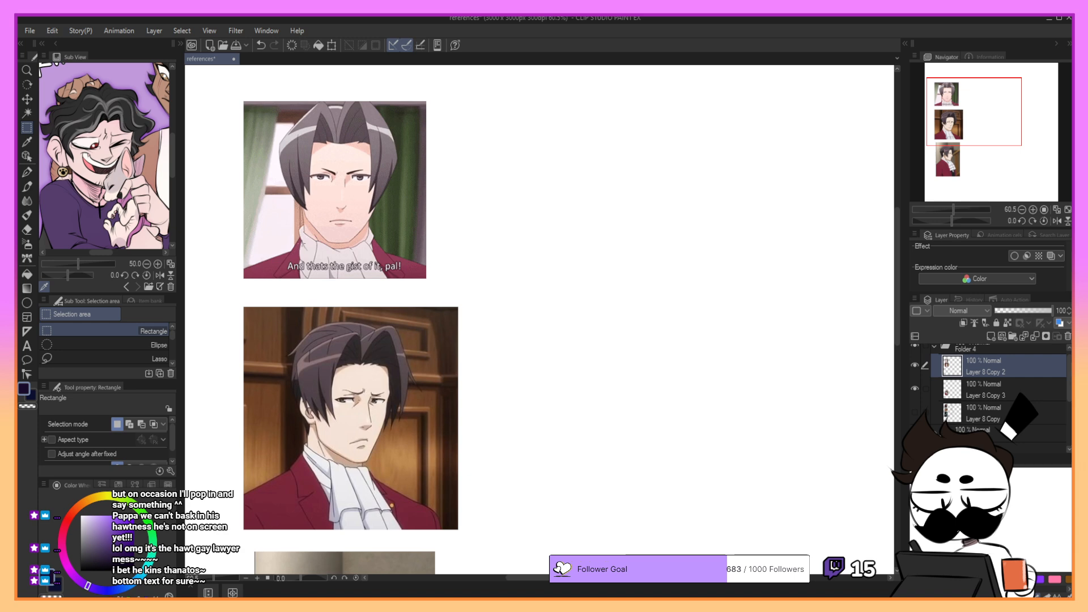
{"action": "key", "text": "ctrl+t"}
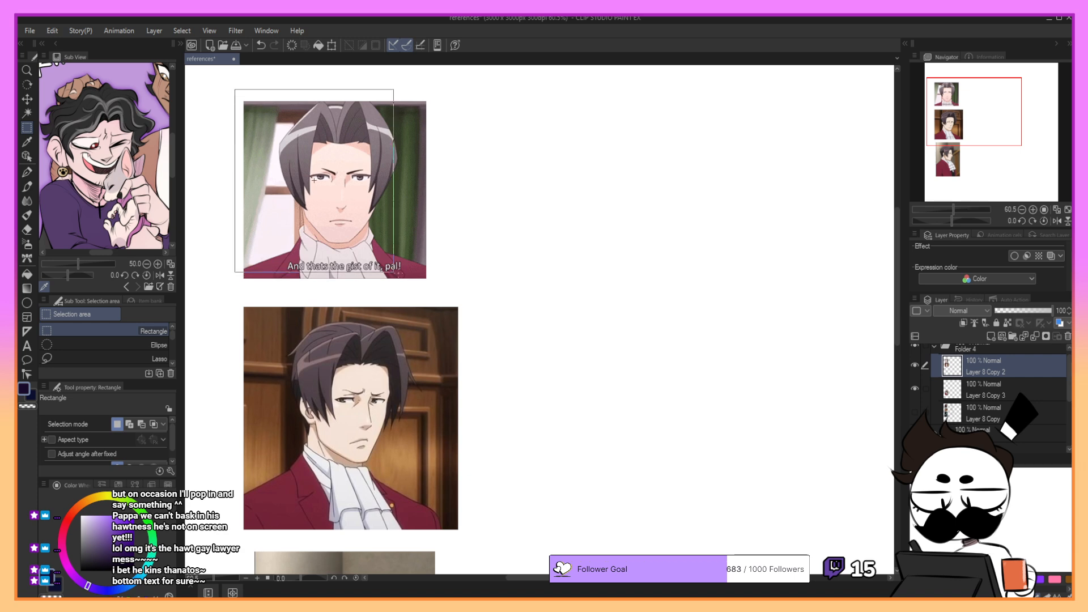
{"action": "left_click_drag", "start_coordinate": [476, 89], "coordinate": [490, 77]}
{"action": "left_click_drag", "start_coordinate": [451, 136], "coordinate": [459, 149]}
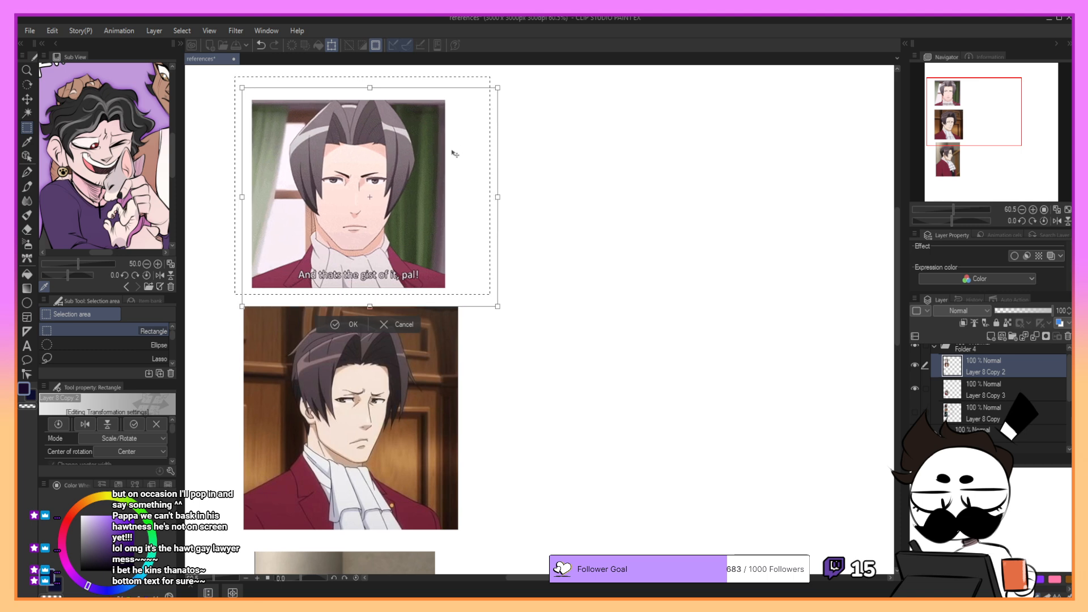
{"action": "left_click", "coordinate": [345, 325]}
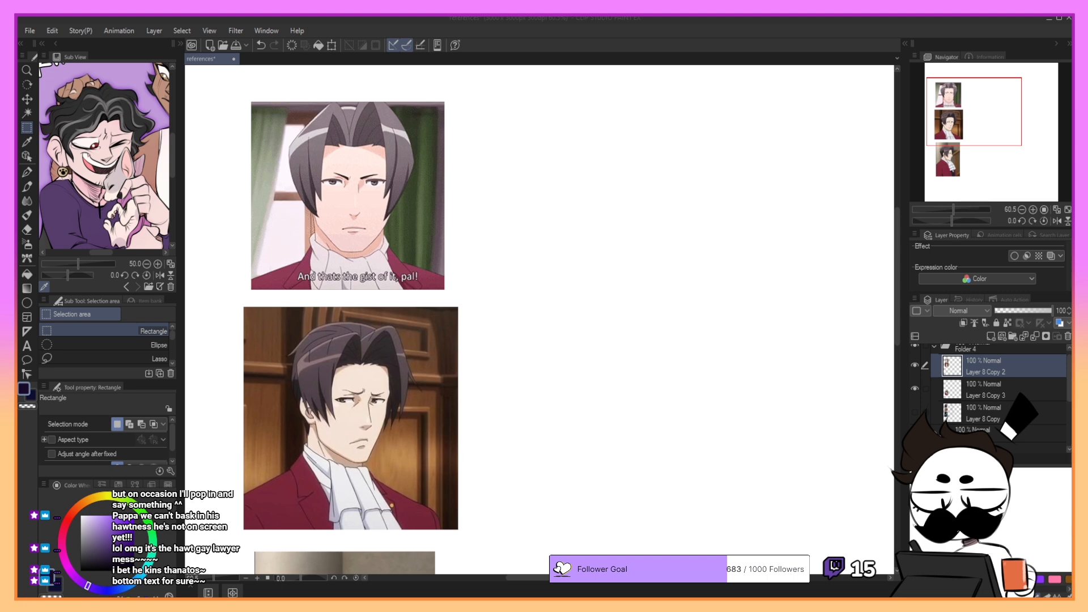
- Merge the front-view and three-quarter portraits with the profile portrait's layer and lower its opacity to 43%
{"action": "mouse_move", "coordinate": [1014, 122]}
{"action": "left_mouse_down"}
{"action": "mouse_move", "coordinate": [1021, 159]}
{"action": "mouse_move", "coordinate": [1017, 123]}
{"action": "left_mouse_up"}
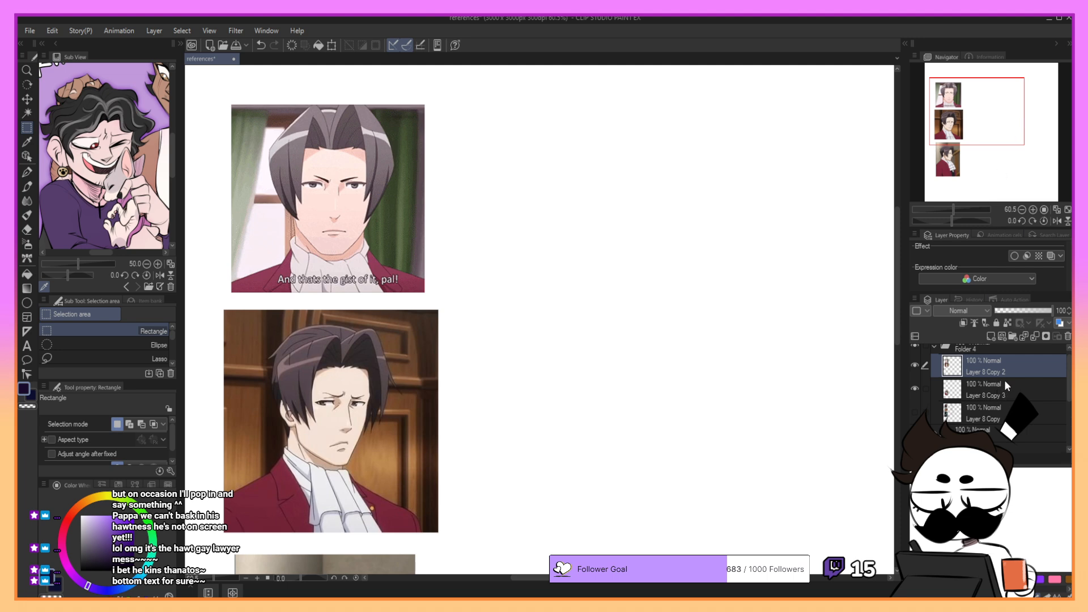
{"action": "left_click", "coordinate": [914, 365]}
{"action": "left_click", "coordinate": [915, 366]}
{"action": "left_click", "coordinate": [1035, 336]}
{"action": "left_click_drag", "start_coordinate": [1012, 313], "coordinate": [1019, 311]}
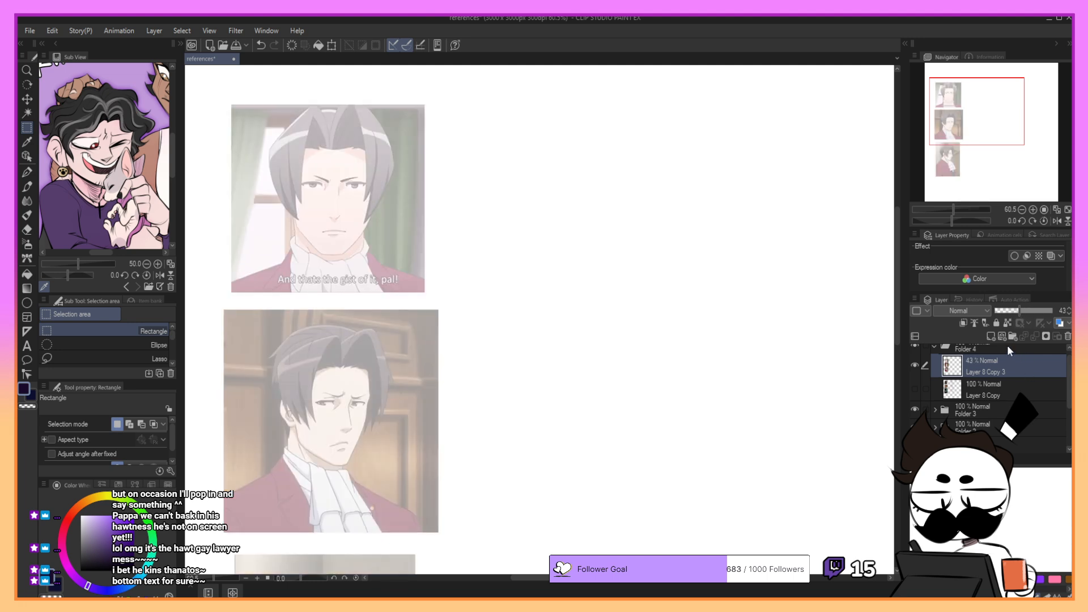
- Add a blank layer above the faded references and set up the G-pen in bright red at size 23
{"action": "left_click", "coordinate": [990, 337]}
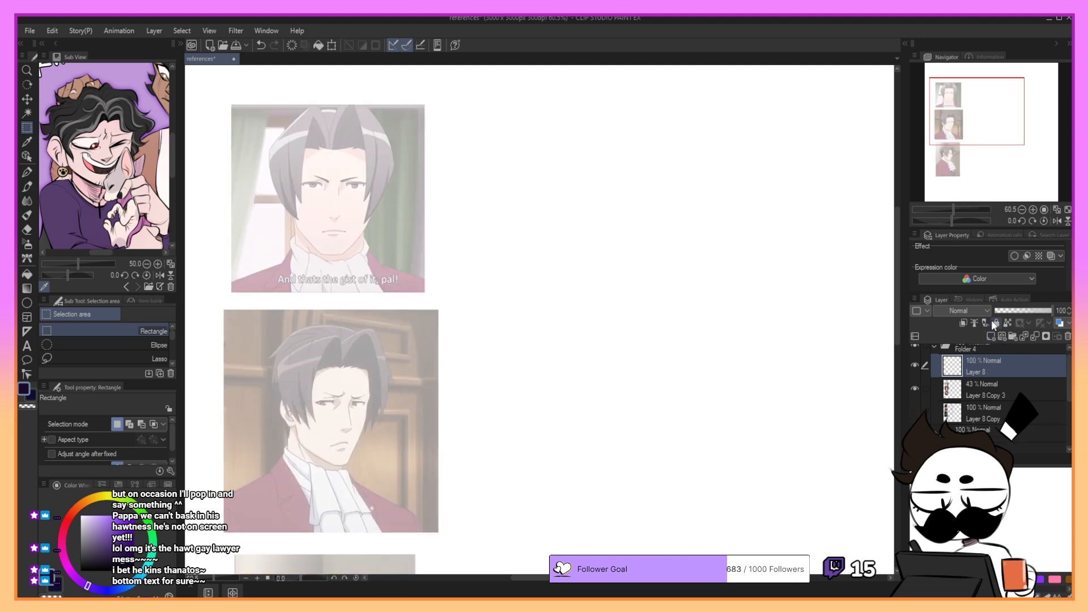
{"action": "left_click_drag", "start_coordinate": [992, 137], "coordinate": [998, 137]}
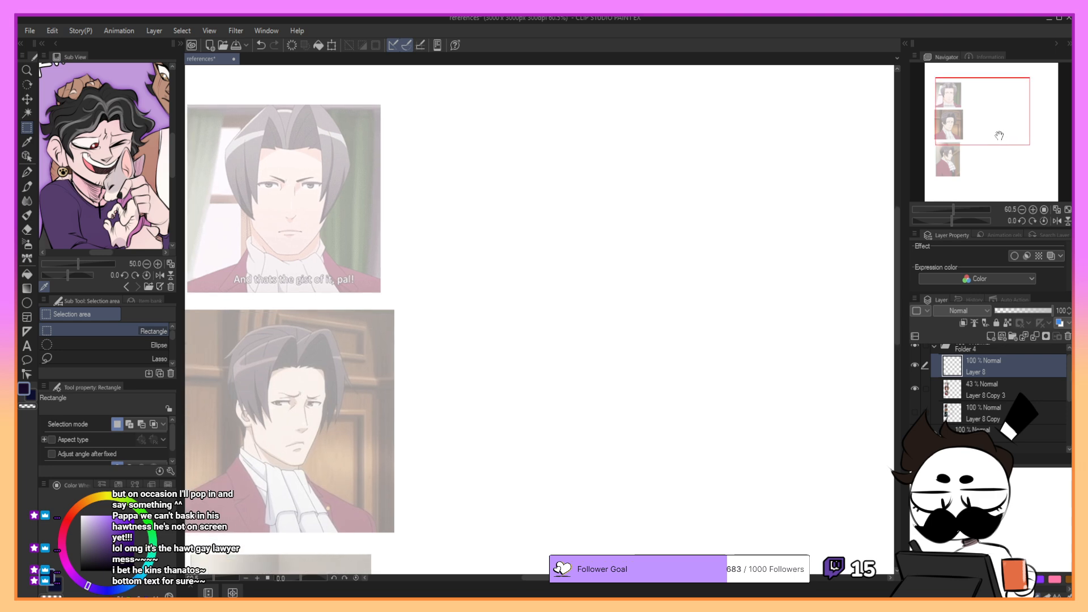
{"action": "key", "text": "p"}
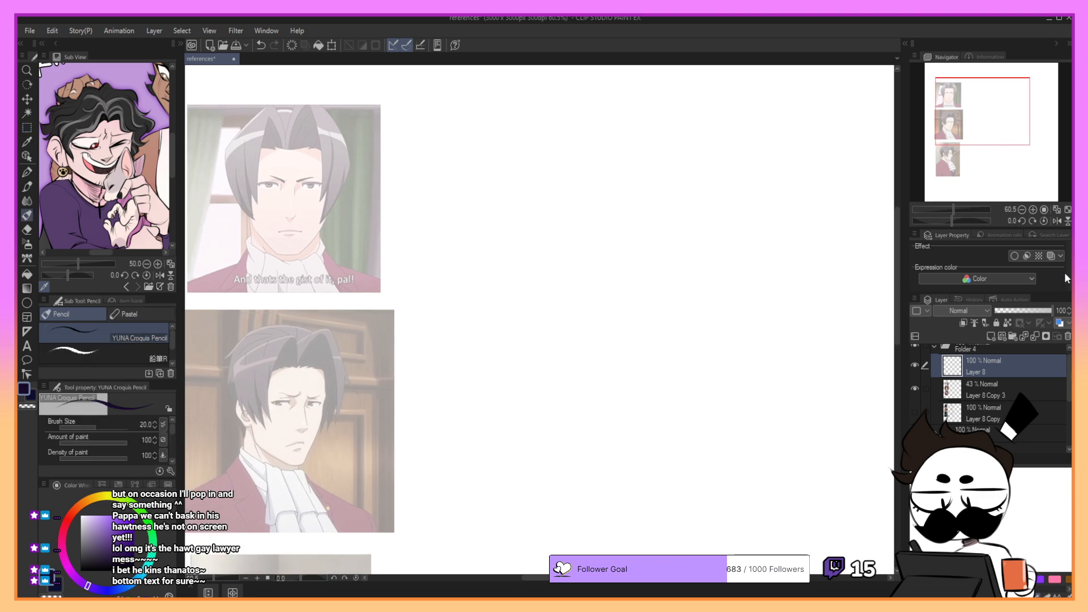
{"action": "left_click", "coordinate": [64, 527]}
{"action": "left_click", "coordinate": [133, 517]}
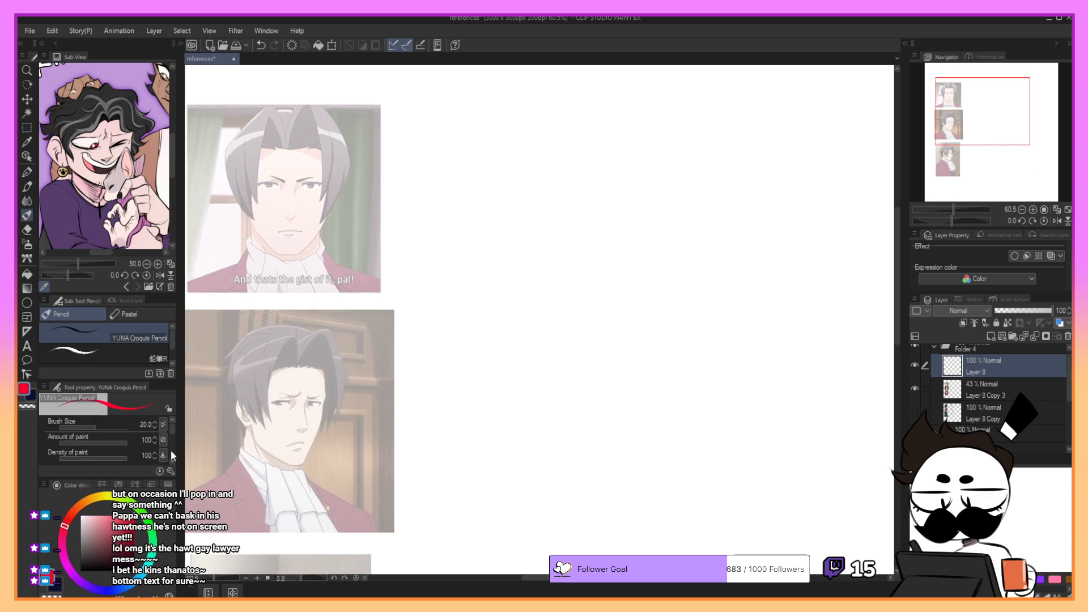
{"action": "key", "text": "p"}
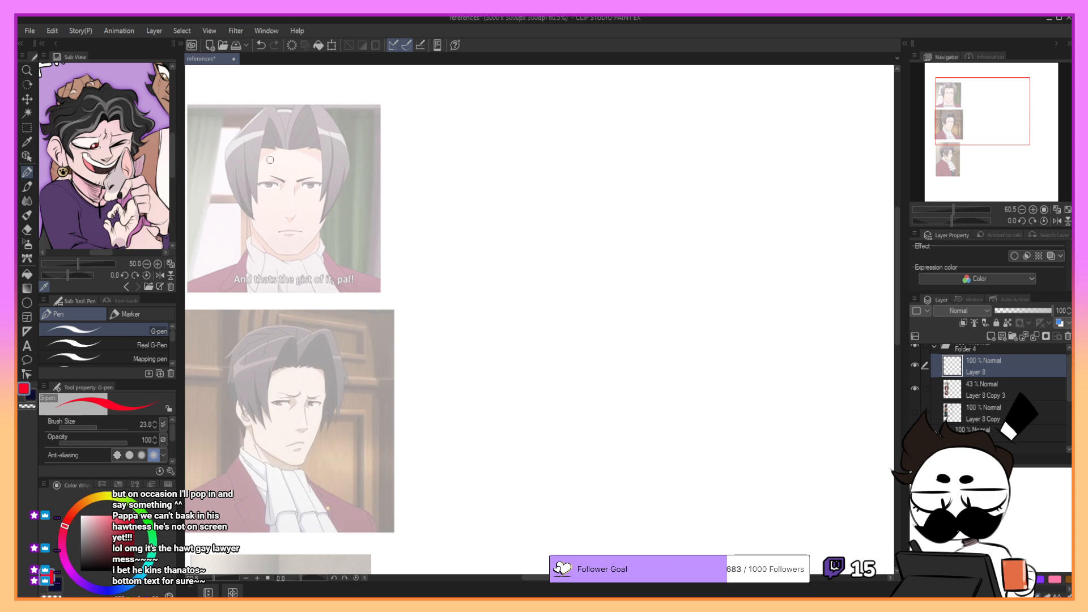
{"action": "mouse_move", "coordinate": [272, 116]}
{"action": "left_mouse_down"}
{"action": "mouse_move", "coordinate": [330, 141]}
{"action": "mouse_move", "coordinate": [334, 161]}
{"action": "left_mouse_up"}
{"action": "key", "text": "ctrl+z"}
- Lower the reference layer's opacity to 31% and make the blank layer above it active
{"action": "left_click", "coordinate": [998, 390]}
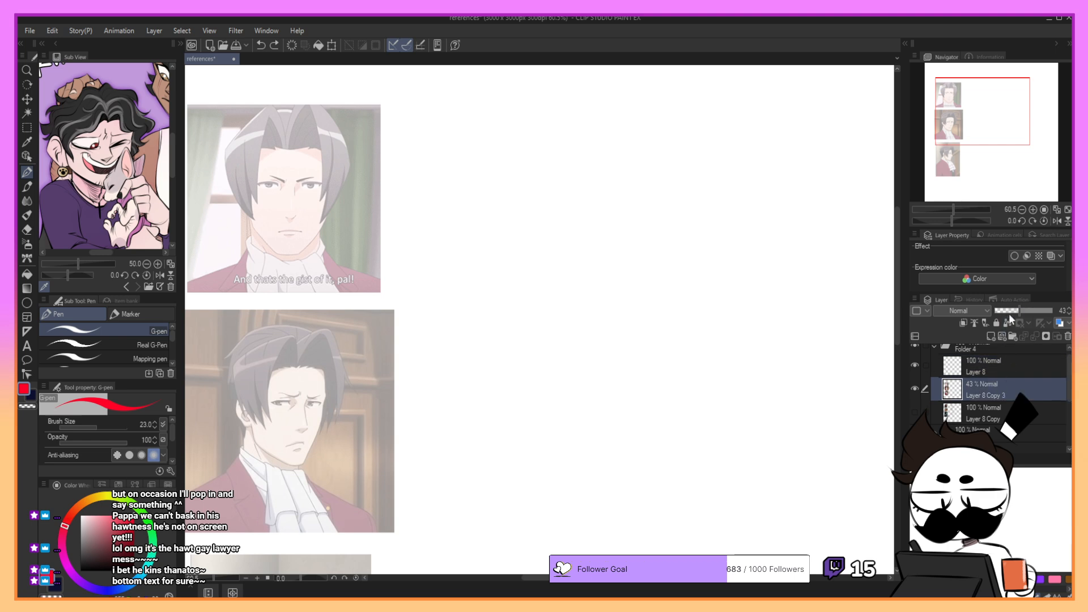
{"action": "left_click", "coordinate": [1013, 312]}
{"action": "left_click", "coordinate": [1006, 373]}
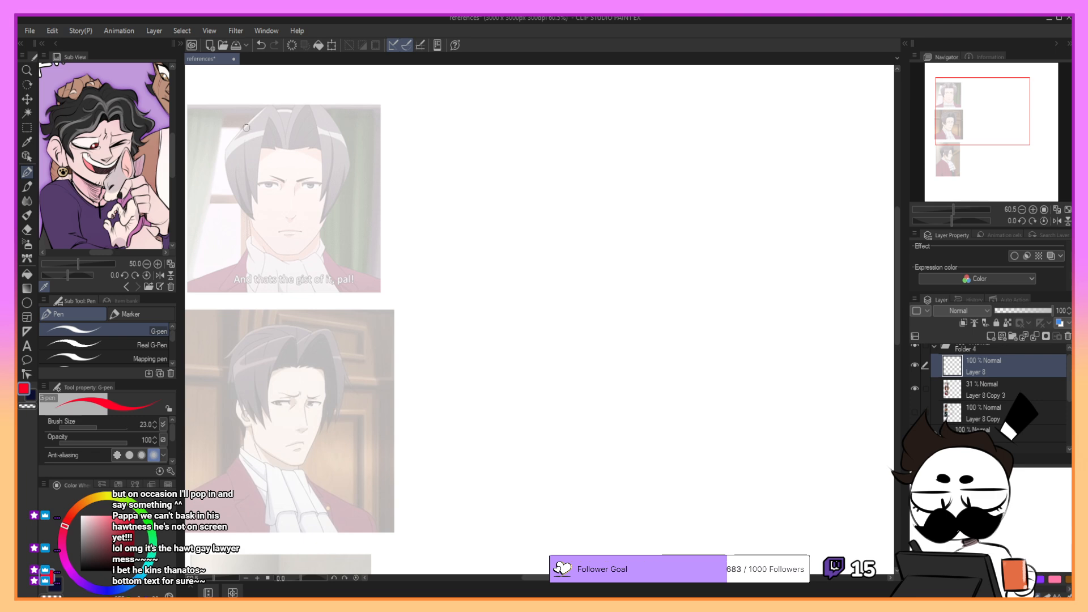
- Trace the rounded top and upper sides of the skull in red over the front-view portrait, redoing unsatisfactory strokes
{"action": "left_click_drag", "start_coordinate": [244, 133], "coordinate": [242, 177]}
{"action": "mouse_move", "coordinate": [271, 109]}
{"action": "left_mouse_down"}
{"action": "mouse_move", "coordinate": [309, 112]}
{"action": "mouse_move", "coordinate": [345, 145]}
{"action": "mouse_move", "coordinate": [336, 188]}
{"action": "left_mouse_up"}
{"action": "key", "text": "ctrl+z"}
{"action": "left_click_drag", "start_coordinate": [334, 137], "coordinate": [330, 191]}
{"action": "left_click_drag", "start_coordinate": [254, 121], "coordinate": [250, 190]}
{"action": "key", "text": "ctrl+z"}
{"action": "left_click_drag", "start_coordinate": [242, 142], "coordinate": [257, 119]}
{"action": "mouse_move", "coordinate": [271, 111]}
{"action": "left_mouse_down"}
{"action": "mouse_move", "coordinate": [252, 126]}
{"action": "mouse_move", "coordinate": [242, 179]}
{"action": "left_mouse_up"}
{"action": "key", "text": "ctrl+z"}
{"action": "left_click_drag", "start_coordinate": [240, 136], "coordinate": [245, 188]}
{"action": "key", "text": "ctrl+z"}
{"action": "left_click_drag", "start_coordinate": [239, 137], "coordinate": [248, 199]}
{"action": "left_click_drag", "start_coordinate": [345, 137], "coordinate": [337, 188]}
{"action": "left_click_drag", "start_coordinate": [247, 189], "coordinate": [317, 196]}
{"action": "key", "text": "ctrl+z"}
{"action": "mouse_move", "coordinate": [238, 143]}
{"action": "left_mouse_down"}
{"action": "mouse_move", "coordinate": [243, 177]}
{"action": "mouse_move", "coordinate": [310, 194]}
{"action": "left_mouse_up"}
{"action": "key", "text": "ctrl+z"}
{"action": "key", "text": "Delete"}
{"action": "key", "text": "ctrl+z"}
- Trace the sides of the face, the jaw and the chin in red over the front-view portrait
{"action": "left_click_drag", "start_coordinate": [241, 140], "coordinate": [256, 223]}
{"action": "key", "text": "ctrl+z"}
{"action": "left_click_drag", "start_coordinate": [240, 145], "coordinate": [252, 221]}
{"action": "key", "text": "ctrl+z"}
{"action": "key", "text": "ctrl+z"}
{"action": "mouse_move", "coordinate": [240, 142]}
{"action": "left_mouse_down"}
{"action": "mouse_move", "coordinate": [250, 209]}
{"action": "mouse_move", "coordinate": [276, 249]}
{"action": "mouse_move", "coordinate": [268, 245]}
{"action": "mouse_move", "coordinate": [296, 255]}
{"action": "left_mouse_up"}
{"action": "key", "text": "ctrl+z"}
{"action": "key", "text": "ctrl+z"}
{"action": "mouse_move", "coordinate": [281, 255]}
{"action": "left_mouse_down"}
{"action": "mouse_move", "coordinate": [314, 242]}
{"action": "mouse_move", "coordinate": [330, 205]}
{"action": "left_mouse_up"}
{"action": "key", "text": "ctrl+z"}
{"action": "key", "text": "ctrl+z"}
{"action": "mouse_move", "coordinate": [242, 146]}
{"action": "left_mouse_down"}
{"action": "mouse_move", "coordinate": [300, 131]}
{"action": "mouse_move", "coordinate": [330, 142]}
{"action": "mouse_move", "coordinate": [323, 132]}
{"action": "mouse_move", "coordinate": [333, 146]}
{"action": "mouse_move", "coordinate": [330, 211]}
{"action": "left_mouse_up"}
- Refine the head's side contours around the ears and beside the neck on the front-view portrait
{"action": "key", "text": "ctrl+z"}
{"action": "left_click_drag", "start_coordinate": [334, 138], "coordinate": [329, 207]}
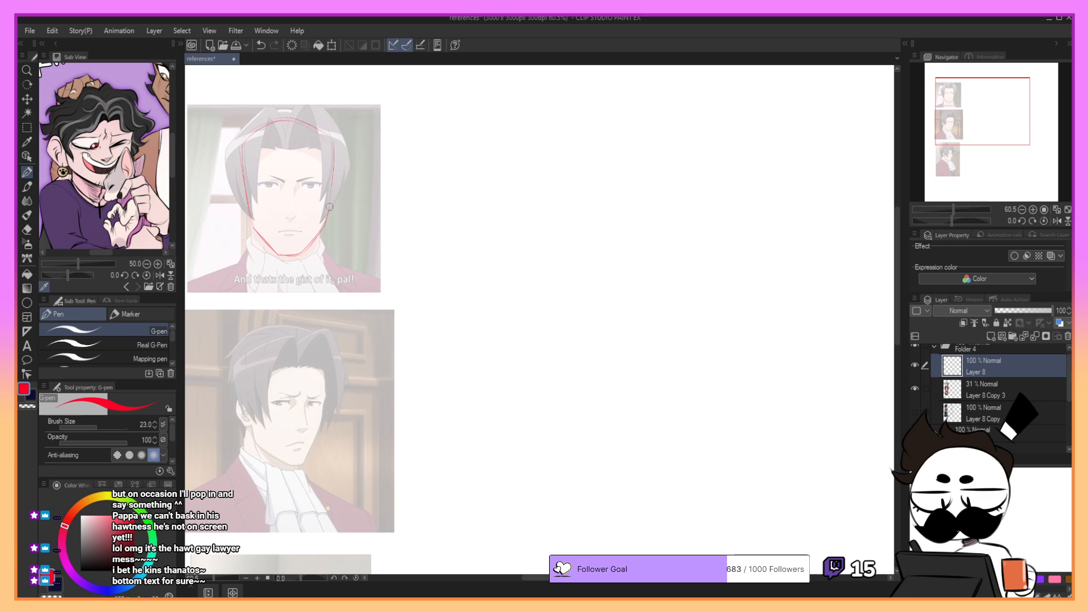
{"action": "key", "text": "ctrl+z"}
{"action": "mouse_move", "coordinate": [242, 158]}
{"action": "left_mouse_down"}
{"action": "mouse_move", "coordinate": [250, 196]}
{"action": "mouse_move", "coordinate": [288, 208]}
{"action": "mouse_move", "coordinate": [321, 193]}
{"action": "mouse_move", "coordinate": [312, 194]}
{"action": "left_mouse_up"}
{"action": "key", "text": "ctrl+z"}
{"action": "key", "text": "ctrl+z"}
{"action": "left_click_drag", "start_coordinate": [337, 148], "coordinate": [331, 215]}
{"action": "key", "text": "ctrl+z"}
{"action": "key", "text": "ctrl+z"}
{"action": "left_click_drag", "start_coordinate": [335, 178], "coordinate": [330, 214]}
- Draw a horizontal red guide line across the front-view face at eye level
{"action": "key", "text": "ctrl+z"}
{"action": "key", "text": "ctrl+z"}
{"action": "left_click_drag", "start_coordinate": [242, 181], "coordinate": [254, 222]}
{"action": "key", "text": "ctrl+z"}
{"action": "key", "text": "ctrl+z"}
{"action": "left_click_drag", "start_coordinate": [252, 223], "coordinate": [254, 246]}
{"action": "key", "text": "ctrl+z"}
{"action": "left_click_drag", "start_coordinate": [258, 185], "coordinate": [322, 182]}
{"action": "key", "text": "ctrl+z"}
{"action": "key", "text": "ctrl+z"}
{"action": "key", "text": "ctrl+z"}
{"action": "key", "text": "ctrl+z"}
{"action": "key", "text": "ctrl+z"}
{"action": "key", "text": "ctrl+z"}
{"action": "key", "text": "ctrl+z"}
{"action": "key", "text": "ctrl+z"}
{"action": "left_click_drag", "start_coordinate": [322, 185], "coordinate": [315, 187]}
{"action": "key", "text": "ctrl+z"}
{"action": "left_click_drag", "start_coordinate": [245, 186], "coordinate": [332, 185]}
- Trace the eyes, eyebrows and nose in red over the front-view portrait, redoing unsatisfactory strokes
{"action": "key", "text": "ctrl+z"}
{"action": "left_click_drag", "start_coordinate": [304, 184], "coordinate": [307, 188]}
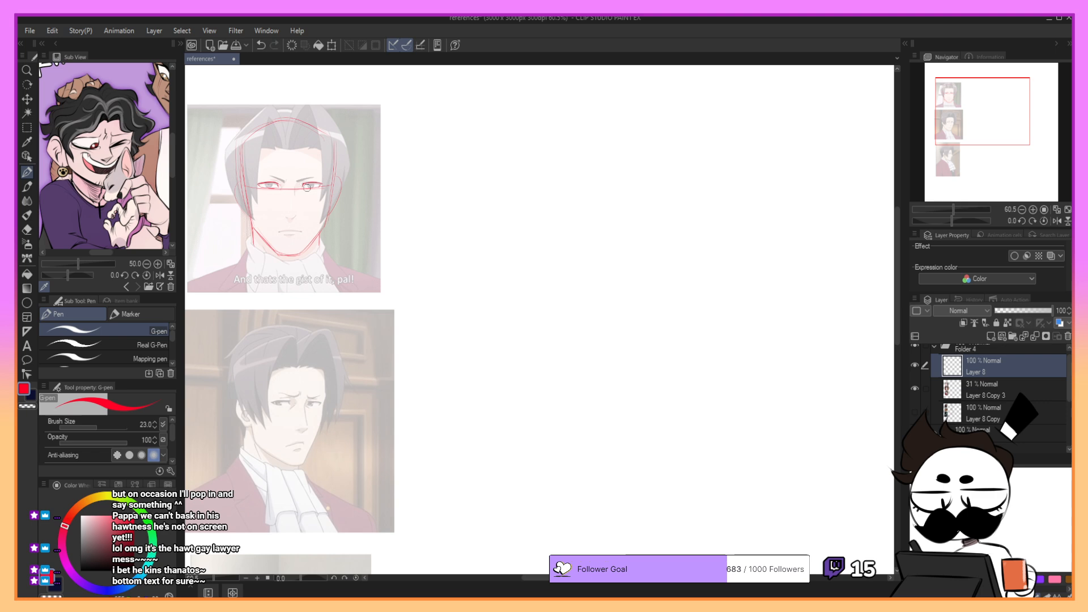
{"action": "key", "text": "ctrl+z"}
{"action": "left_click_drag", "start_coordinate": [321, 189], "coordinate": [324, 182]}
{"action": "key", "text": "ctrl+z"}
{"action": "left_click_drag", "start_coordinate": [297, 181], "coordinate": [313, 177]}
{"action": "key", "text": "ctrl+z"}
- Trace the mouth line in red over the front-view portrait
{"action": "key", "text": "ctrl+z"}
{"action": "mouse_move", "coordinate": [295, 185]}
{"action": "left_mouse_down"}
{"action": "mouse_move", "coordinate": [297, 212]}
{"action": "mouse_move", "coordinate": [286, 213]}
{"action": "mouse_move", "coordinate": [297, 209]}
{"action": "left_mouse_up"}
{"action": "key", "text": "ctrl+z"}
- Mark the forehead line and the vertical side planes of the face in red over the front-view portrait
{"action": "key", "text": "ctrl+z"}
{"action": "key", "text": "ctrl+z"}
{"action": "key", "text": "ctrl+z"}
{"action": "key", "text": "ctrl+z"}
{"action": "key", "text": "ctrl+z"}
{"action": "key", "text": "ctrl+z"}
{"action": "key", "text": "ctrl+z"}
{"action": "key", "text": "ctrl+z"}
{"action": "key", "text": "ctrl+z"}
{"action": "key", "text": "ctrl+z"}
{"action": "key", "text": "ctrl+z"}
{"action": "left_click_drag", "start_coordinate": [278, 232], "coordinate": [299, 231]}
{"action": "key", "text": "ctrl+z"}
{"action": "left_click_drag", "start_coordinate": [278, 232], "coordinate": [300, 232]}
{"action": "key", "text": "ctrl+z"}
{"action": "key", "text": "ctrl+z"}
{"action": "mouse_move", "coordinate": [329, 132]}
{"action": "left_mouse_down"}
{"action": "mouse_move", "coordinate": [323, 211]}
{"action": "mouse_move", "coordinate": [333, 135]}
{"action": "mouse_move", "coordinate": [330, 177]}
{"action": "left_mouse_up"}
{"action": "left_click_drag", "start_coordinate": [245, 147], "coordinate": [328, 155]}
{"action": "key", "text": "ctrl+z"}
{"action": "left_click_drag", "start_coordinate": [251, 150], "coordinate": [329, 153]}
{"action": "key", "text": "ctrl+z"}
{"action": "left_click_drag", "start_coordinate": [246, 152], "coordinate": [331, 150]}
{"action": "key", "text": "ctrl+z"}
{"action": "mouse_move", "coordinate": [269, 151]}
{"action": "left_mouse_down"}
{"action": "mouse_move", "coordinate": [319, 151]}
{"action": "mouse_move", "coordinate": [309, 150]}
{"action": "left_mouse_up"}
{"action": "key", "text": "ctrl+z"}
{"action": "key", "text": "ctrl+z"}
{"action": "left_click_drag", "start_coordinate": [255, 152], "coordinate": [260, 218]}
{"action": "key", "text": "ctrl+z"}
{"action": "left_click_drag", "start_coordinate": [914, 134], "coordinate": [995, 115]}
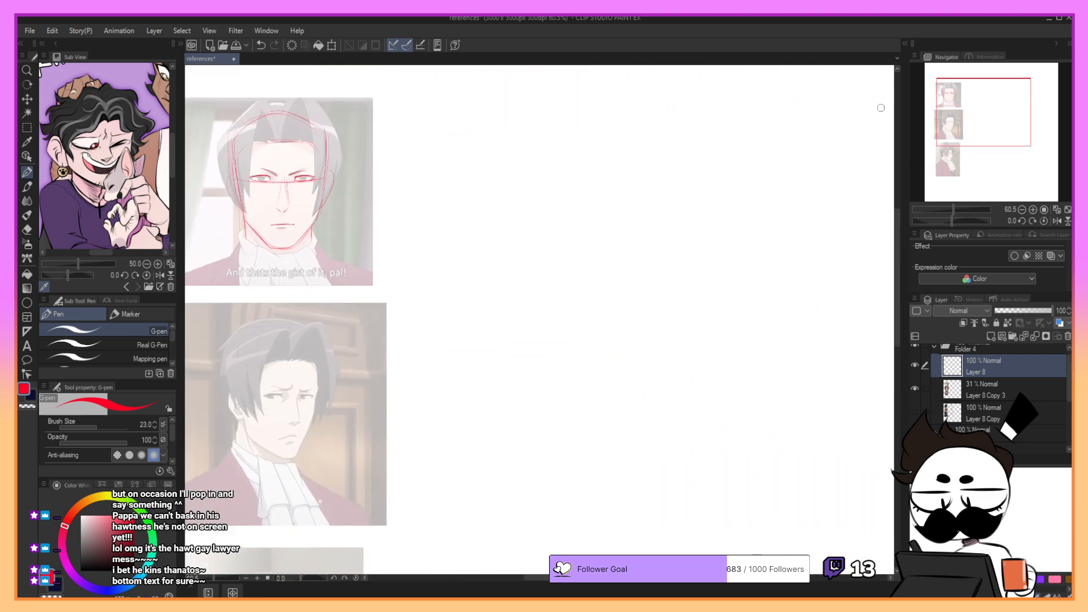
{"action": "left_click", "coordinate": [27, 128]}
{"action": "left_click_drag", "start_coordinate": [240, 153], "coordinate": [321, 180]}
{"action": "left_click", "coordinate": [399, 137]}
- Lasso the traced facial features on the front-view head and nudge them slightly up and left
{"action": "left_click", "coordinate": [136, 358]}
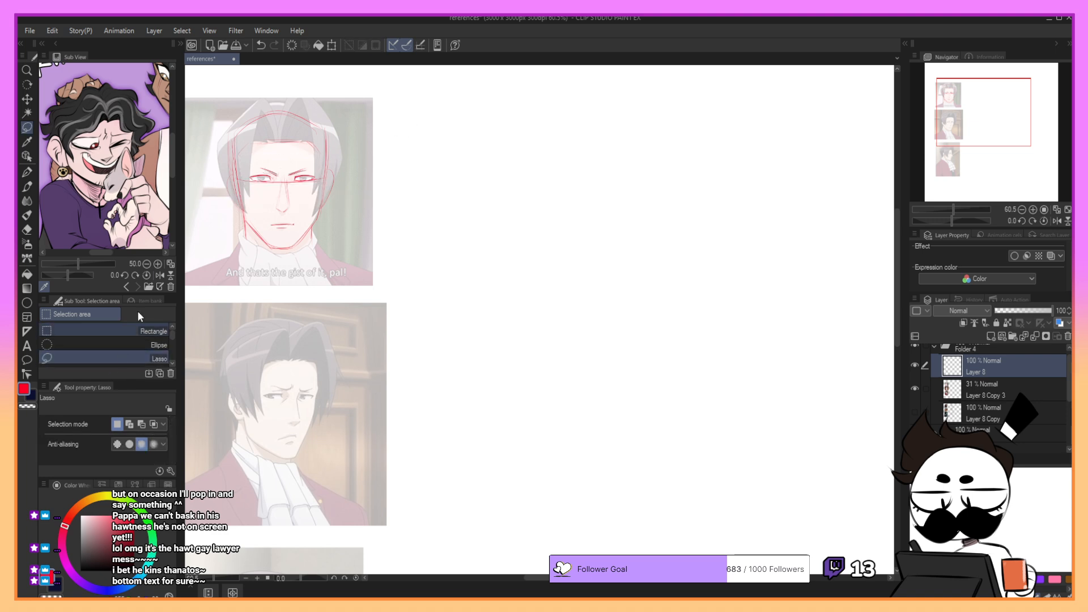
{"action": "mouse_move", "coordinate": [259, 161]}
{"action": "left_mouse_down"}
{"action": "mouse_move", "coordinate": [252, 178]}
{"action": "mouse_move", "coordinate": [275, 174]}
{"action": "left_mouse_up"}
{"action": "left_click", "coordinate": [294, 162]}
{"action": "left_click", "coordinate": [916, 365]}
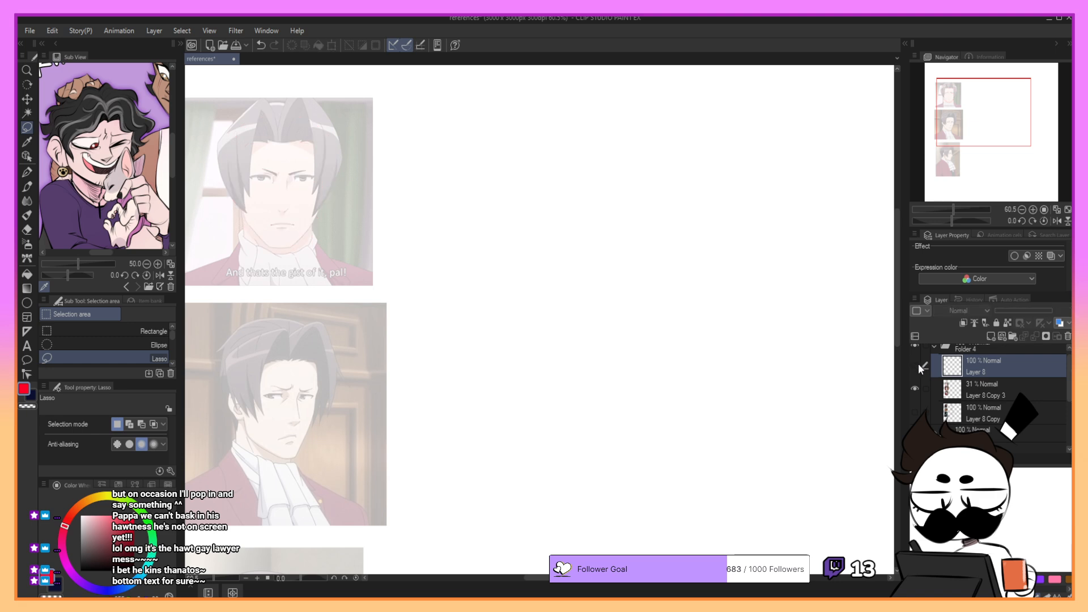
{"action": "left_click", "coordinate": [916, 365]}
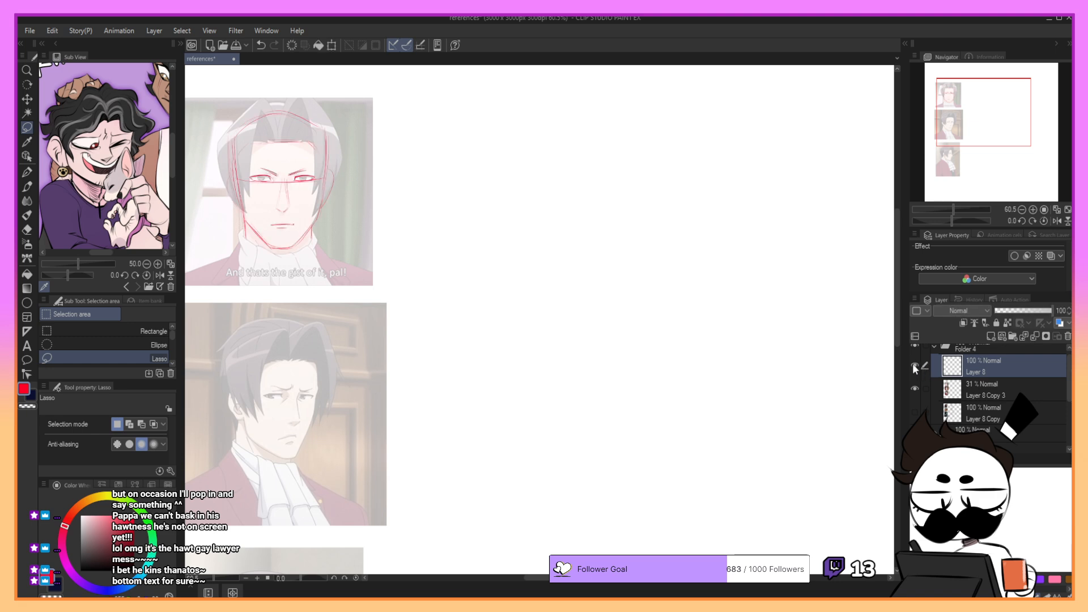
{"action": "mouse_move", "coordinate": [260, 160]}
{"action": "left_mouse_down"}
{"action": "mouse_move", "coordinate": [257, 179]}
{"action": "mouse_move", "coordinate": [278, 178]}
{"action": "mouse_move", "coordinate": [253, 181]}
{"action": "mouse_move", "coordinate": [256, 211]}
{"action": "mouse_move", "coordinate": [305, 222]}
{"action": "mouse_move", "coordinate": [277, 143]}
{"action": "left_mouse_up"}
{"action": "key", "text": "ctrl+z"}
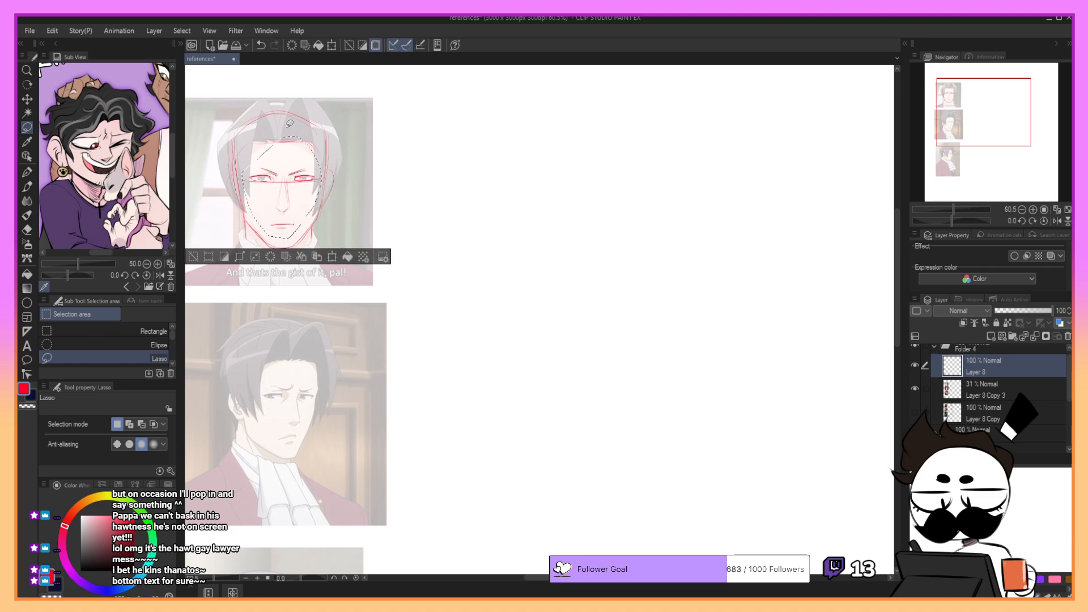
{"action": "left_click", "coordinate": [332, 258]}
{"action": "left_click_drag", "start_coordinate": [309, 150], "coordinate": [306, 147]}
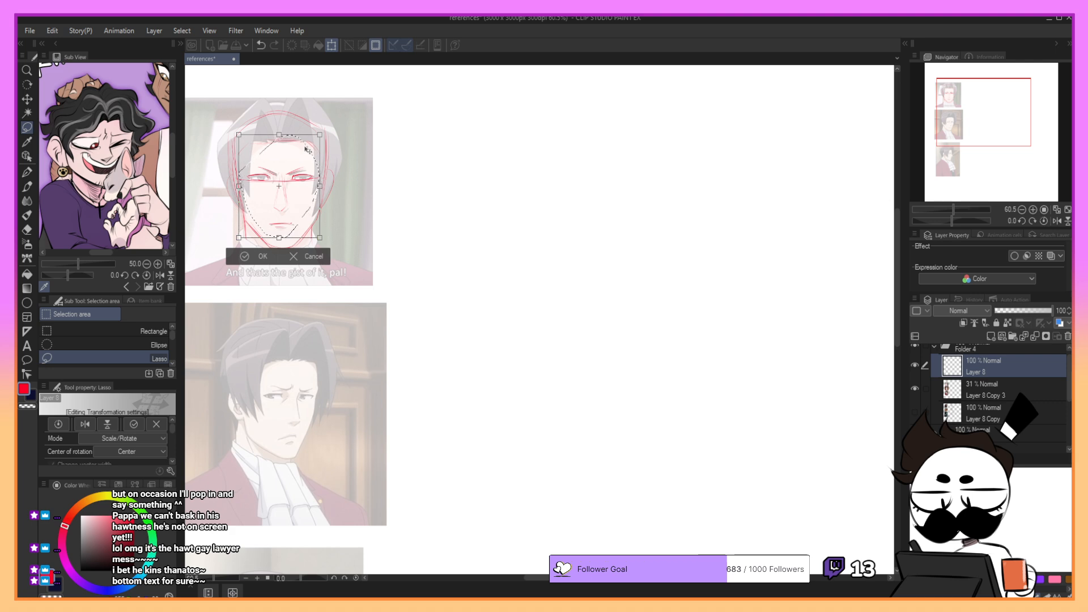
{"action": "left_click", "coordinate": [263, 258]}
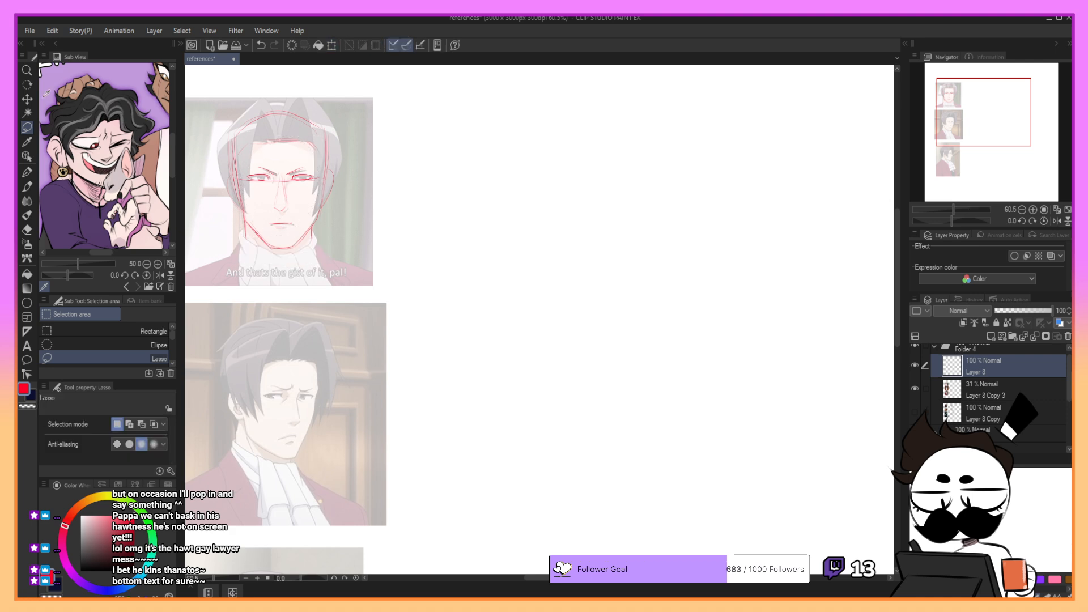
- Move the traced red head off the front-view portrait onto the blank canvas beside it and enlarge it slightly
{"action": "key", "text": "k"}
{"action": "mouse_move", "coordinate": [351, 194]}
{"action": "left_mouse_down"}
{"action": "mouse_move", "coordinate": [571, 221]}
{"action": "mouse_move", "coordinate": [557, 209]}
{"action": "mouse_move", "coordinate": [569, 200]}
{"action": "left_mouse_up"}
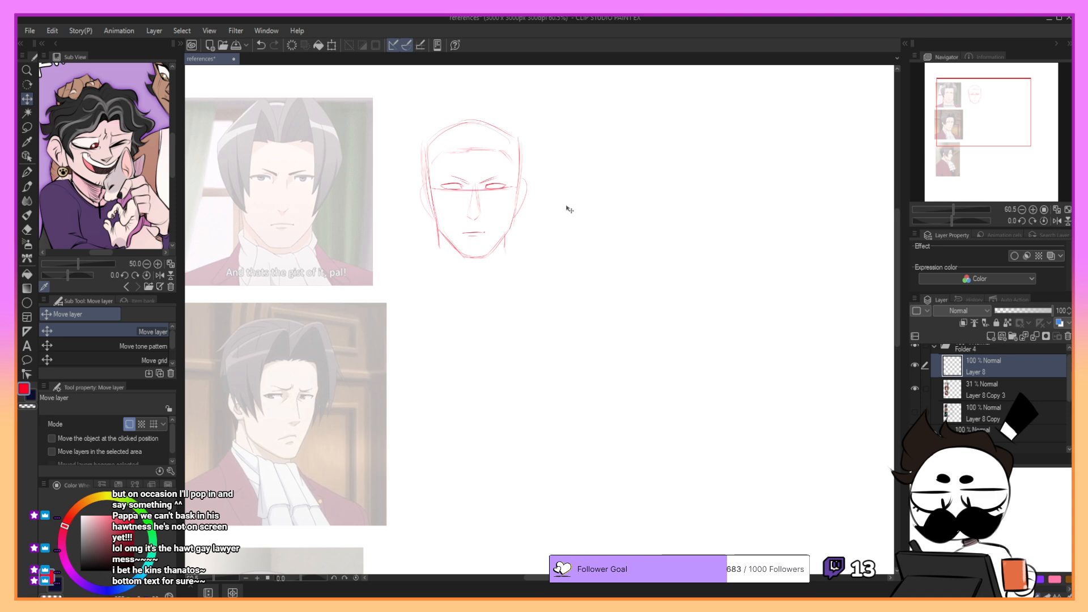
{"action": "left_click_drag", "start_coordinate": [565, 199], "coordinate": [561, 199]}
{"action": "key", "text": "ctrl+t"}
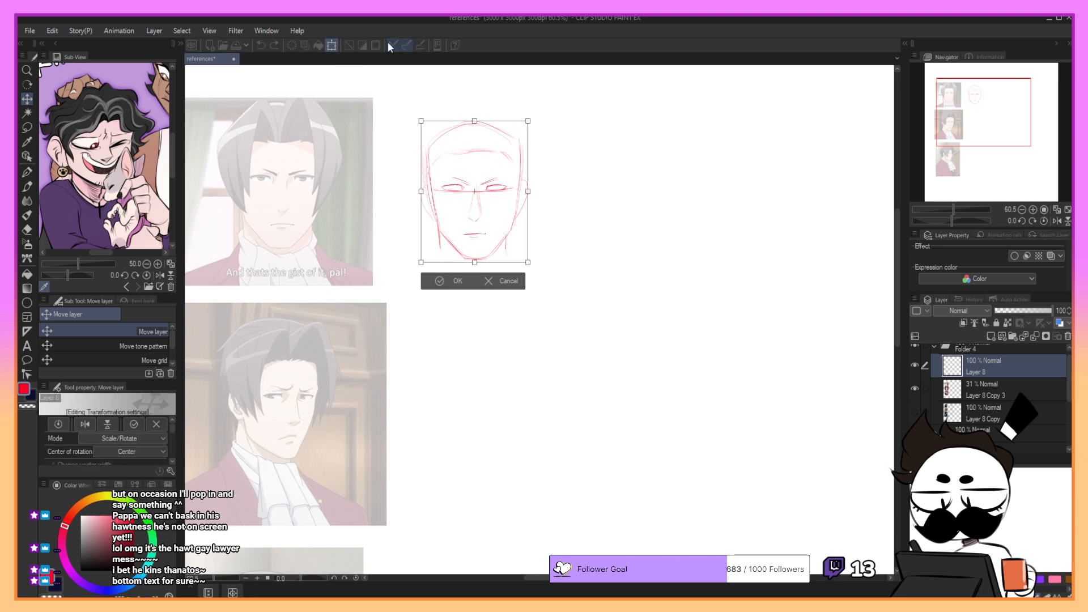
{"action": "mouse_move", "coordinate": [528, 121]}
{"action": "left_mouse_down"}
{"action": "mouse_move", "coordinate": [543, 108]}
{"action": "mouse_move", "coordinate": [534, 113]}
{"action": "left_mouse_up"}
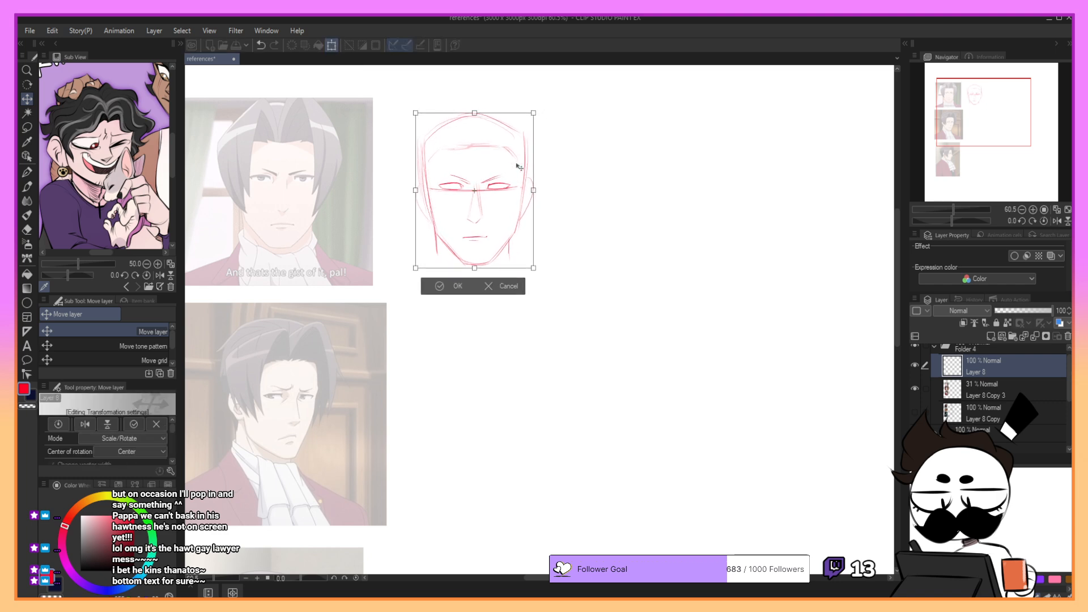
{"action": "key", "text": "Return"}
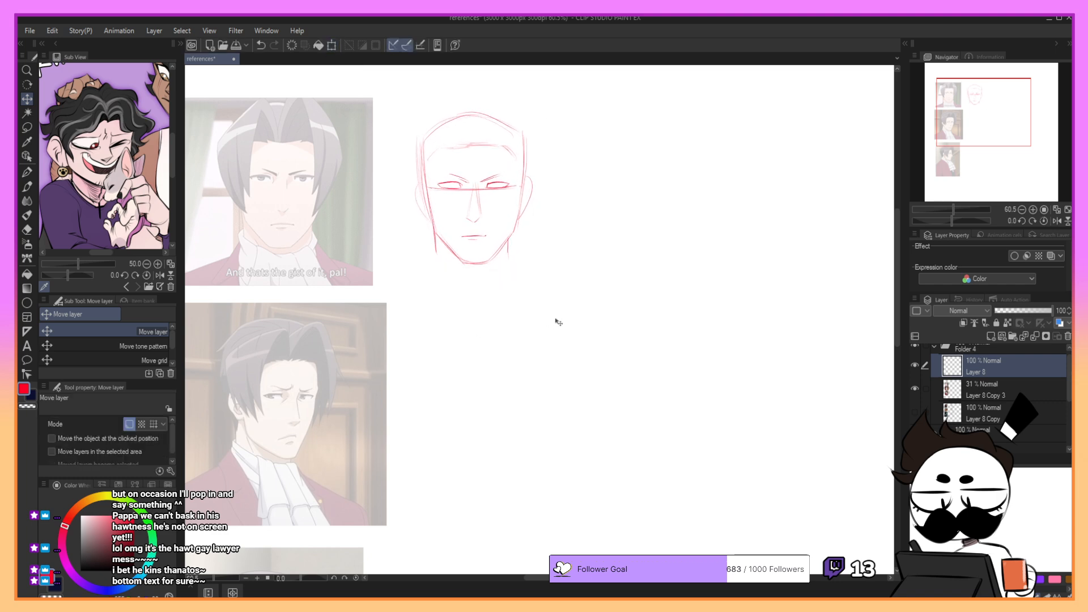
- Draw the curved base of the neck beneath the red head with the pencil
{"action": "key", "text": "p"}
{"action": "key", "text": "p"}
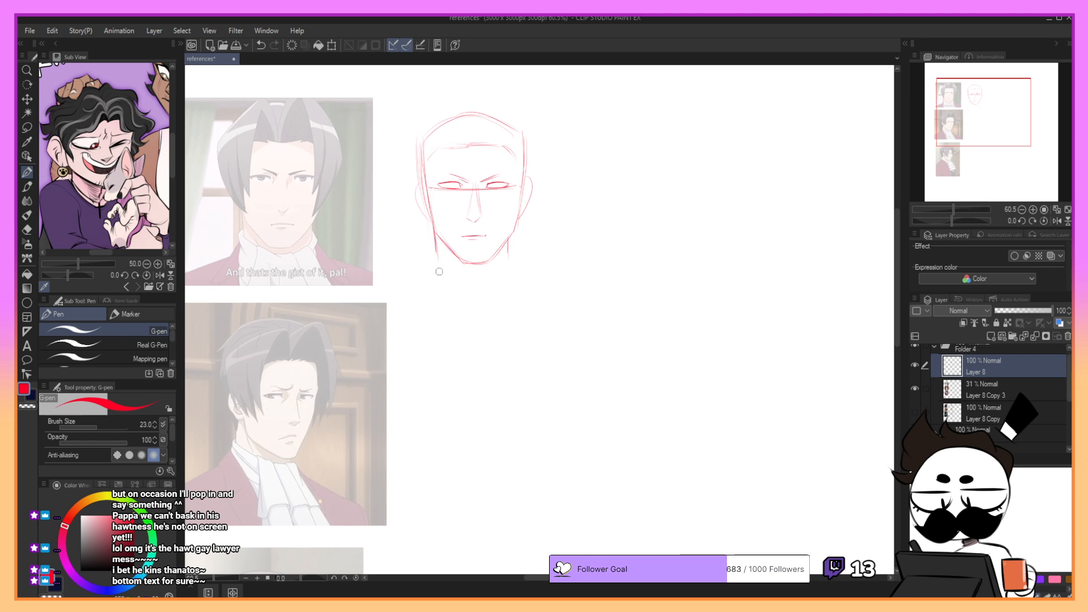
{"action": "left_click_drag", "start_coordinate": [437, 266], "coordinate": [501, 280]}
{"action": "key", "text": "p"}
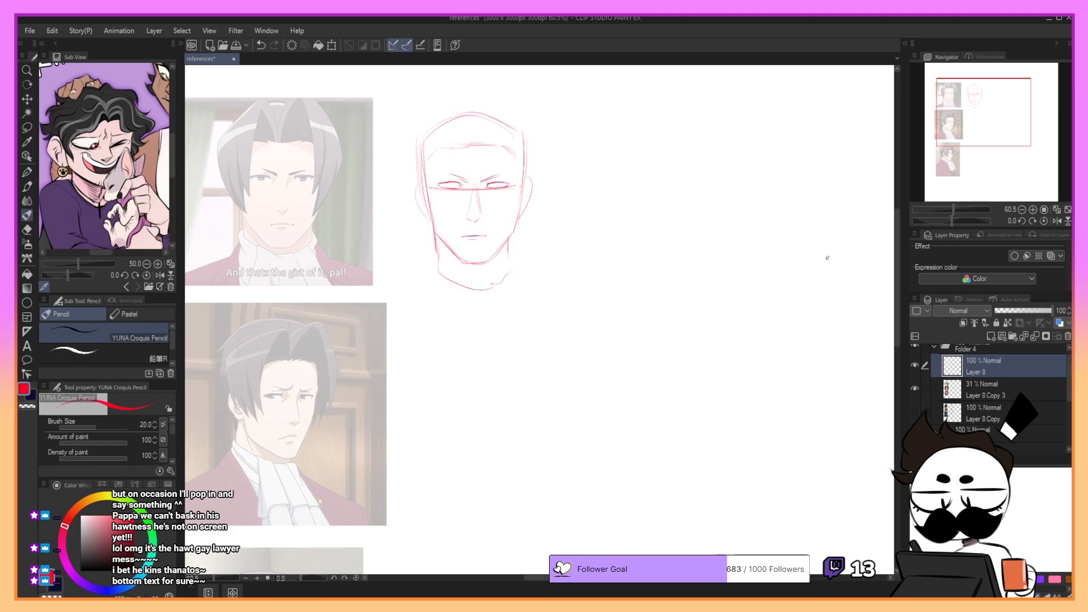
- Pick a dark red colour and sketch a rounded, boxy cranium beside the red head, redoing unsatisfactory strokes
{"action": "left_click", "coordinate": [123, 554]}
{"action": "left_click_drag", "start_coordinate": [997, 112], "coordinate": [1000, 110]}
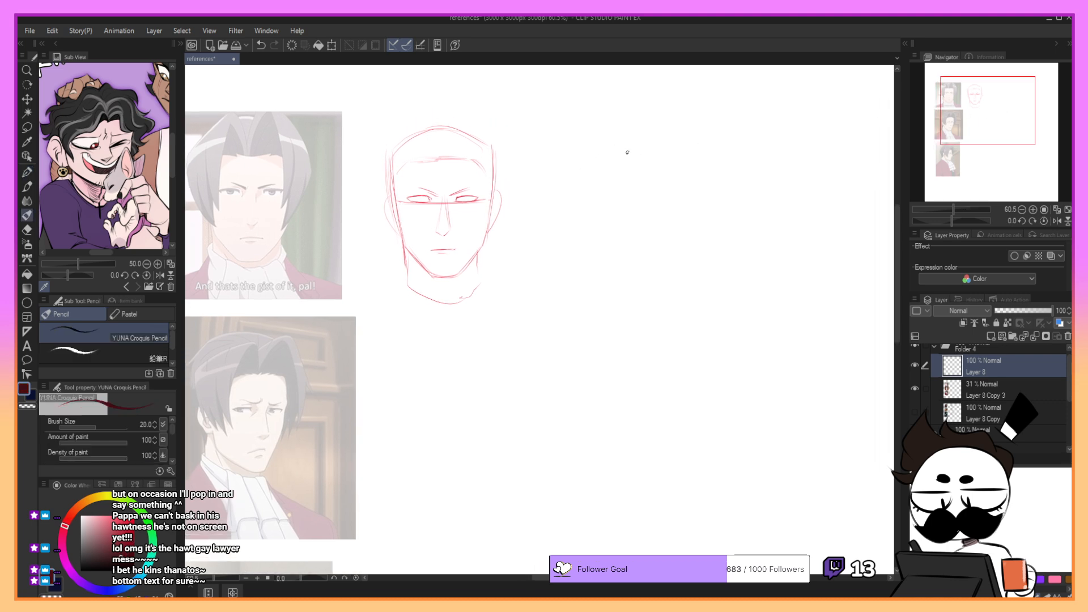
{"action": "left_click_drag", "start_coordinate": [590, 145], "coordinate": [591, 239]}
{"action": "key", "text": "ctrl+z"}
{"action": "mouse_move", "coordinate": [604, 142]}
{"action": "left_mouse_down"}
{"action": "mouse_move", "coordinate": [562, 210]}
{"action": "mouse_move", "coordinate": [646, 219]}
{"action": "left_mouse_up"}
{"action": "key", "text": "ctrl+z"}
{"action": "key", "text": "ctrl+z"}
{"action": "key", "text": "ctrl+z"}
{"action": "key", "text": "ctrl+z"}
{"action": "mouse_move", "coordinate": [572, 149]}
{"action": "left_mouse_down"}
{"action": "mouse_move", "coordinate": [571, 207]}
{"action": "mouse_move", "coordinate": [624, 130]}
{"action": "mouse_move", "coordinate": [662, 209]}
{"action": "mouse_move", "coordinate": [593, 219]}
{"action": "mouse_move", "coordinate": [640, 214]}
{"action": "left_mouse_up"}
{"action": "key", "text": "ctrl+z"}
{"action": "left_click_drag", "start_coordinate": [974, 122], "coordinate": [978, 123]}
{"action": "left_click_drag", "start_coordinate": [633, 139], "coordinate": [632, 197]}
{"action": "key", "text": "ctrl+z"}
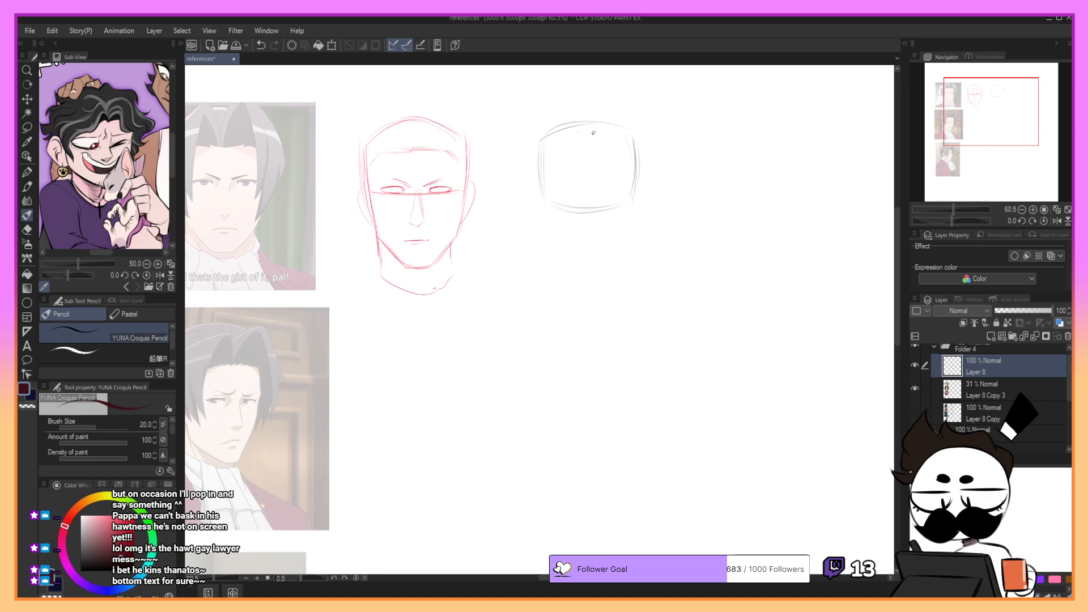
- Sketch a vertical centre line down the new cranium, retrying the stroke as needed
{"action": "key", "text": "ctrl+z"}
{"action": "mouse_move", "coordinate": [551, 133]}
{"action": "left_mouse_down"}
{"action": "mouse_move", "coordinate": [618, 129]}
{"action": "mouse_move", "coordinate": [583, 234]}
{"action": "left_mouse_up"}
{"action": "key", "text": "ctrl+z"}
{"action": "mouse_move", "coordinate": [590, 152]}
{"action": "left_mouse_down"}
{"action": "mouse_move", "coordinate": [593, 220]}
{"action": "mouse_move", "coordinate": [593, 170]}
{"action": "mouse_move", "coordinate": [595, 221]}
{"action": "left_mouse_up"}
{"action": "key", "text": "ctrl+z"}
- Sketch the horizontal eye line and the tapering jaw and chin of the new head, redoing weak strokes
{"action": "key", "text": "ctrl+z"}
{"action": "key", "text": "ctrl+z"}
{"action": "left_click_drag", "start_coordinate": [549, 187], "coordinate": [633, 185]}
{"action": "mouse_move", "coordinate": [624, 199]}
{"action": "left_mouse_down"}
{"action": "mouse_move", "coordinate": [597, 205]}
{"action": "mouse_move", "coordinate": [624, 207]}
{"action": "mouse_move", "coordinate": [607, 209]}
{"action": "left_mouse_up"}
{"action": "key", "text": "ctrl+z"}
{"action": "key", "text": "ctrl+y"}
{"action": "left_click_drag", "start_coordinate": [547, 225], "coordinate": [545, 199]}
{"action": "key", "text": "ctrl+z"}
{"action": "left_click_drag", "start_coordinate": [555, 237], "coordinate": [580, 263]}
{"action": "key", "text": "ctrl+z"}
{"action": "key", "text": "ctrl+z"}
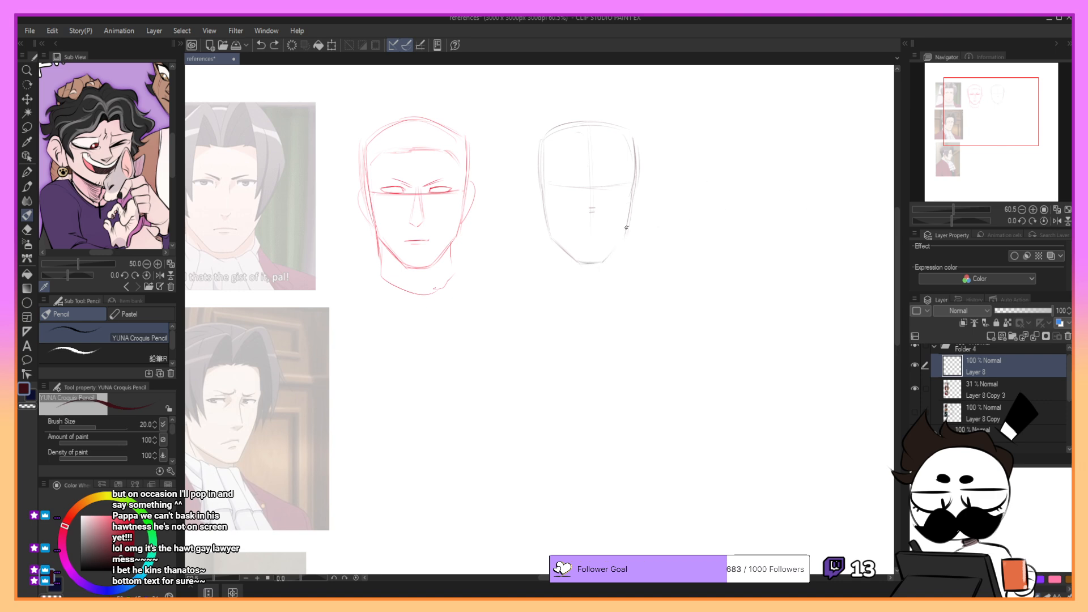
{"action": "left_click_drag", "start_coordinate": [629, 222], "coordinate": [607, 254]}
- Rework the horizontal eye line across the new head until it spans the full width of the face
{"action": "key", "text": "ctrl+z"}
{"action": "key", "text": "ctrl+z"}
{"action": "left_click_drag", "start_coordinate": [551, 189], "coordinate": [614, 190]}
{"action": "left_click_drag", "start_coordinate": [590, 224], "coordinate": [594, 235]}
{"action": "key", "text": "ctrl+z"}
{"action": "key", "text": "ctrl+z"}
{"action": "mouse_move", "coordinate": [556, 188]}
{"action": "left_mouse_down"}
{"action": "mouse_move", "coordinate": [618, 188]}
{"action": "mouse_move", "coordinate": [535, 199]}
{"action": "mouse_move", "coordinate": [459, 255]}
{"action": "mouse_move", "coordinate": [601, 194]}
{"action": "mouse_move", "coordinate": [607, 179]}
{"action": "mouse_move", "coordinate": [543, 189]}
{"action": "mouse_move", "coordinate": [616, 191]}
{"action": "left_mouse_up"}
{"action": "key", "text": "ctrl+z"}
{"action": "key", "text": "ctrl+z"}
{"action": "key", "text": "ctrl+z"}
{"action": "left_click_drag", "start_coordinate": [546, 191], "coordinate": [624, 188]}
{"action": "key", "text": "ctrl+z"}
{"action": "left_click_drag", "start_coordinate": [545, 189], "coordinate": [624, 187]}
{"action": "key", "text": "ctrl+z"}
{"action": "key", "text": "ctrl+z"}
{"action": "mouse_move", "coordinate": [549, 190]}
{"action": "left_mouse_down"}
{"action": "mouse_move", "coordinate": [619, 188]}
{"action": "mouse_move", "coordinate": [592, 193]}
{"action": "left_mouse_up"}
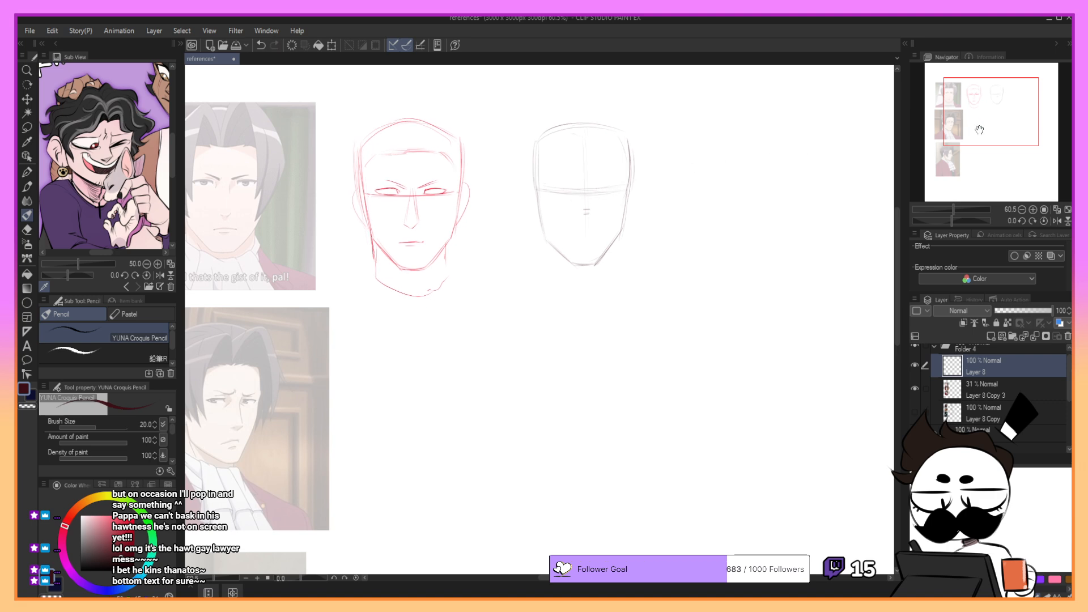
{"action": "left_click_drag", "start_coordinate": [981, 125], "coordinate": [984, 124]}
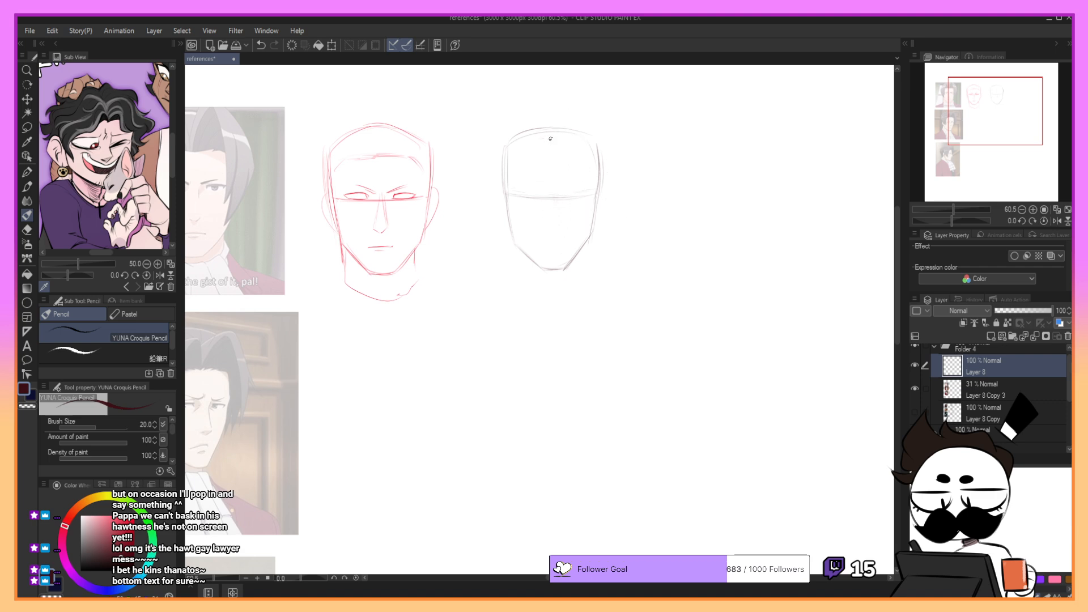
- Extend the centre line down to the chin and sketch the ears and neck of the new head
{"action": "left_click_drag", "start_coordinate": [552, 200], "coordinate": [553, 268]}
{"action": "mouse_move", "coordinate": [500, 193]}
{"action": "left_mouse_down"}
{"action": "mouse_move", "coordinate": [496, 226]}
{"action": "mouse_move", "coordinate": [494, 194]}
{"action": "mouse_move", "coordinate": [506, 230]}
{"action": "left_mouse_up"}
{"action": "key", "text": "ctrl+z"}
{"action": "key", "text": "ctrl+z"}
{"action": "key", "text": "ctrl+z"}
- Draw the left-hand eye of the new head on the eye line with a bold upper lash line
{"action": "key", "text": "ctrl+z"}
{"action": "left_click_drag", "start_coordinate": [504, 192], "coordinate": [505, 228]}
{"action": "left_click_drag", "start_coordinate": [598, 194], "coordinate": [597, 221]}
{"action": "key", "text": "ctrl+z"}
{"action": "key", "text": "ctrl+z"}
{"action": "left_click_drag", "start_coordinate": [525, 259], "coordinate": [522, 286]}
{"action": "key", "text": "ctrl+z"}
{"action": "key", "text": "ctrl+z"}
{"action": "mouse_move", "coordinate": [515, 189]}
{"action": "left_mouse_down"}
{"action": "mouse_move", "coordinate": [546, 198]}
{"action": "mouse_move", "coordinate": [524, 188]}
{"action": "left_mouse_up"}
{"action": "key", "text": "ctrl+z"}
{"action": "key", "text": "ctrl+z"}
{"action": "key", "text": "ctrl+z"}
{"action": "key", "text": "ctrl+z"}
{"action": "key", "text": "ctrl+z"}
{"action": "key", "text": "ctrl+z"}
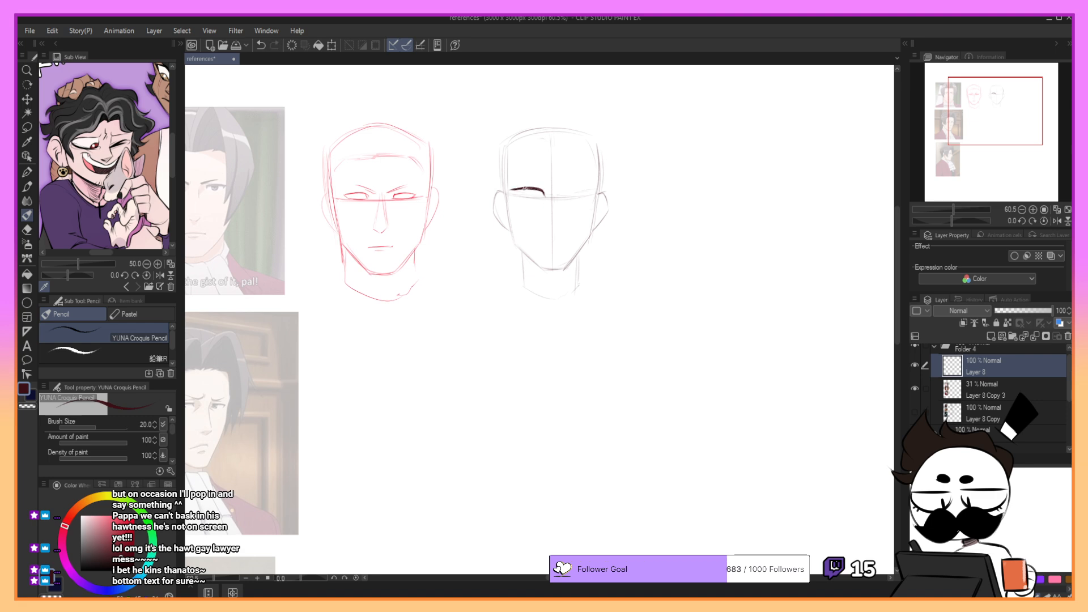
{"action": "key", "text": "ctrl+z"}
{"action": "key", "text": "ctrl+z"}
{"action": "left_click_drag", "start_coordinate": [513, 190], "coordinate": [518, 196]}
{"action": "key", "text": "ctrl+z"}
- Draw the matching right-hand eye of the new head with an upswept lash line, redoing unsatisfactory strokes
{"action": "key", "text": "ctrl+z"}
{"action": "mouse_move", "coordinate": [511, 190]}
{"action": "left_mouse_down"}
{"action": "mouse_move", "coordinate": [545, 197]}
{"action": "mouse_move", "coordinate": [532, 189]}
{"action": "left_mouse_up"}
{"action": "key", "text": "ctrl+z"}
{"action": "key", "text": "ctrl+z"}
{"action": "key", "text": "ctrl+z"}
{"action": "key", "text": "ctrl+z"}
{"action": "left_click_drag", "start_coordinate": [559, 197], "coordinate": [589, 189]}
{"action": "key", "text": "ctrl+z"}
{"action": "key", "text": "ctrl+z"}
{"action": "key", "text": "ctrl+z"}
{"action": "key", "text": "ctrl+z"}
{"action": "key", "text": "ctrl+z"}
{"action": "key", "text": "ctrl+z"}
{"action": "left_click_drag", "start_coordinate": [561, 192], "coordinate": [584, 189]}
{"action": "key", "text": "ctrl+z"}
{"action": "left_click_drag", "start_coordinate": [561, 196], "coordinate": [586, 196]}
{"action": "key", "text": "ctrl+z"}
{"action": "key", "text": "ctrl+z"}
{"action": "left_click_drag", "start_coordinate": [586, 194], "coordinate": [591, 188]}
{"action": "key", "text": "ctrl+z"}
{"action": "key", "text": "ctrl+z"}
{"action": "left_click_drag", "start_coordinate": [587, 188], "coordinate": [594, 188]}
- Lasso and transform the new head's right-hand eye, and erase the centre line between the eyes
{"action": "left_click_drag", "start_coordinate": [953, 130], "coordinate": [972, 128]}
{"action": "key", "text": "m"}
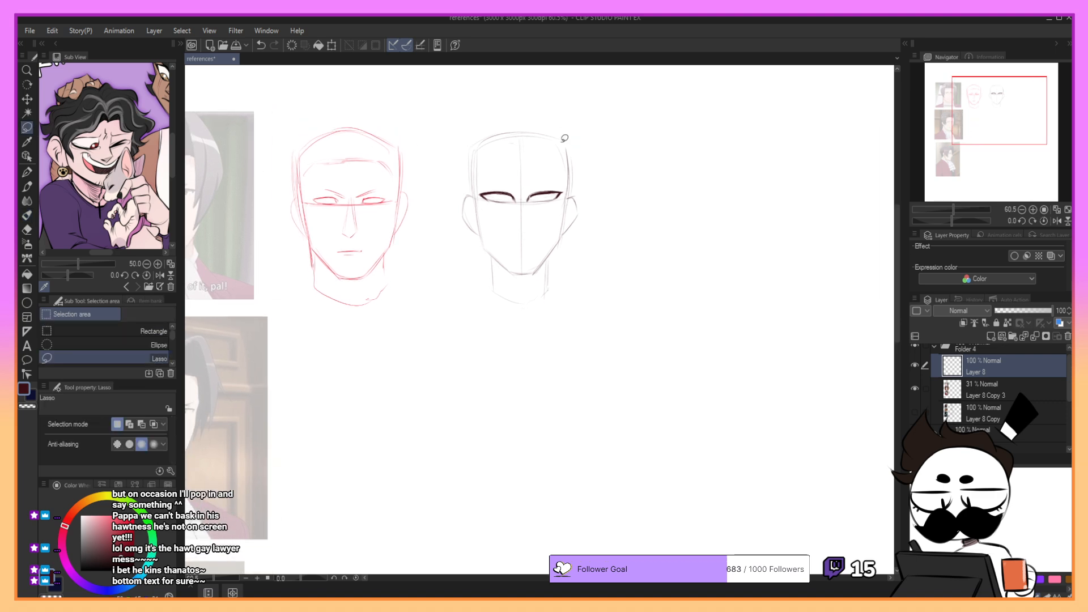
{"action": "mouse_move", "coordinate": [534, 187]}
{"action": "left_mouse_down"}
{"action": "mouse_move", "coordinate": [564, 196]}
{"action": "mouse_move", "coordinate": [535, 188]}
{"action": "mouse_move", "coordinate": [562, 197]}
{"action": "mouse_move", "coordinate": [576, 175]}
{"action": "mouse_move", "coordinate": [559, 195]}
{"action": "left_mouse_up"}
{"action": "left_click", "coordinate": [593, 221]}
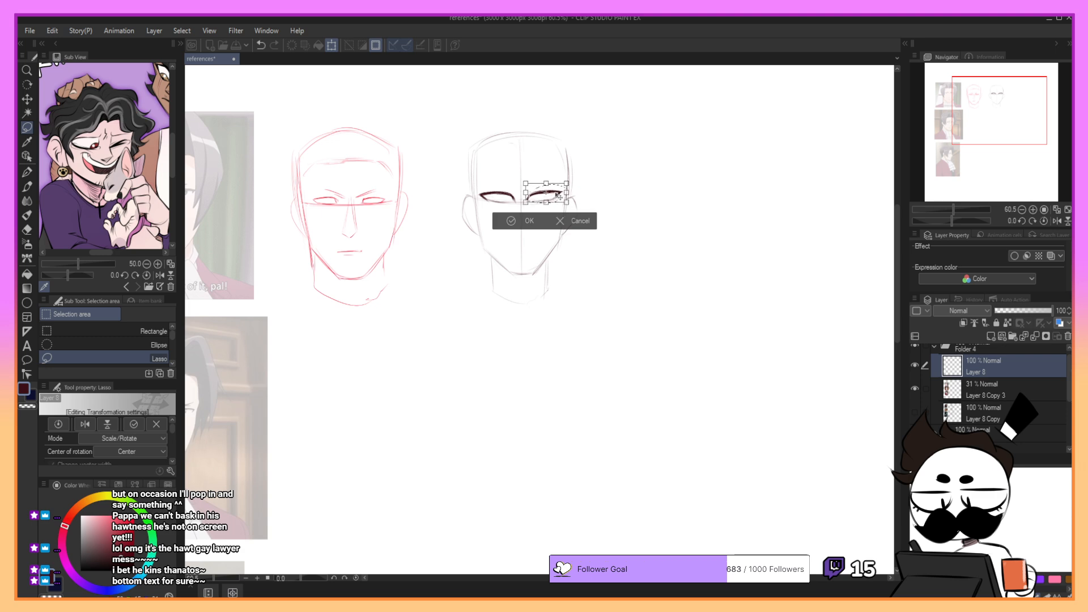
{"action": "left_click", "coordinate": [515, 222]}
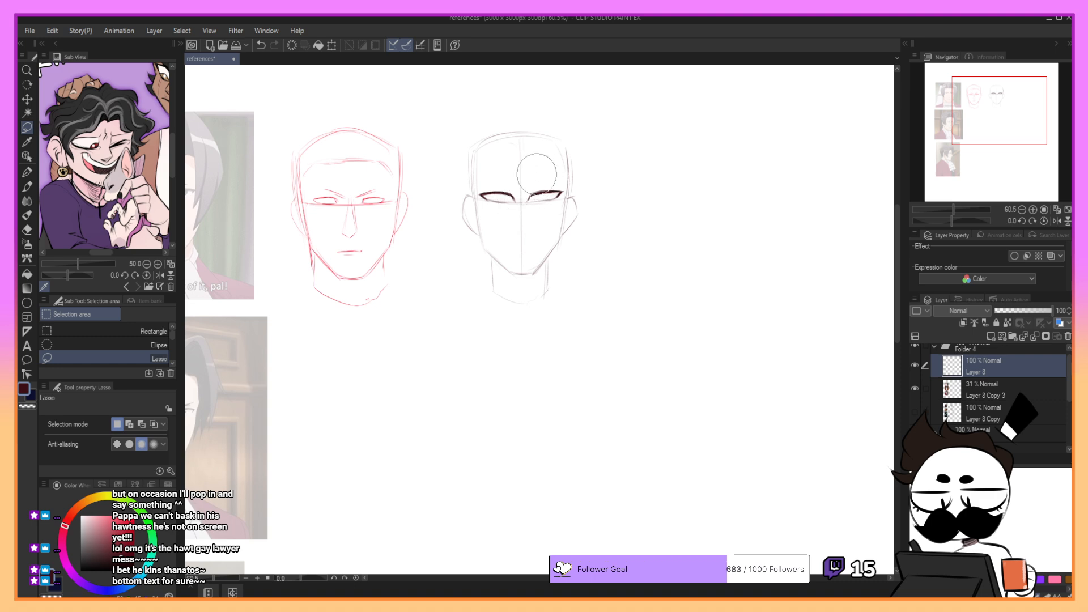
{"action": "mouse_move", "coordinate": [522, 161]}
{"action": "left_mouse_down"}
{"action": "mouse_move", "coordinate": [526, 215]}
{"action": "mouse_move", "coordinate": [518, 189]}
{"action": "left_mouse_up"}
- Refine the right-hand eye of the new head with an inner corner and stronger lid lines
{"action": "key", "text": "p"}
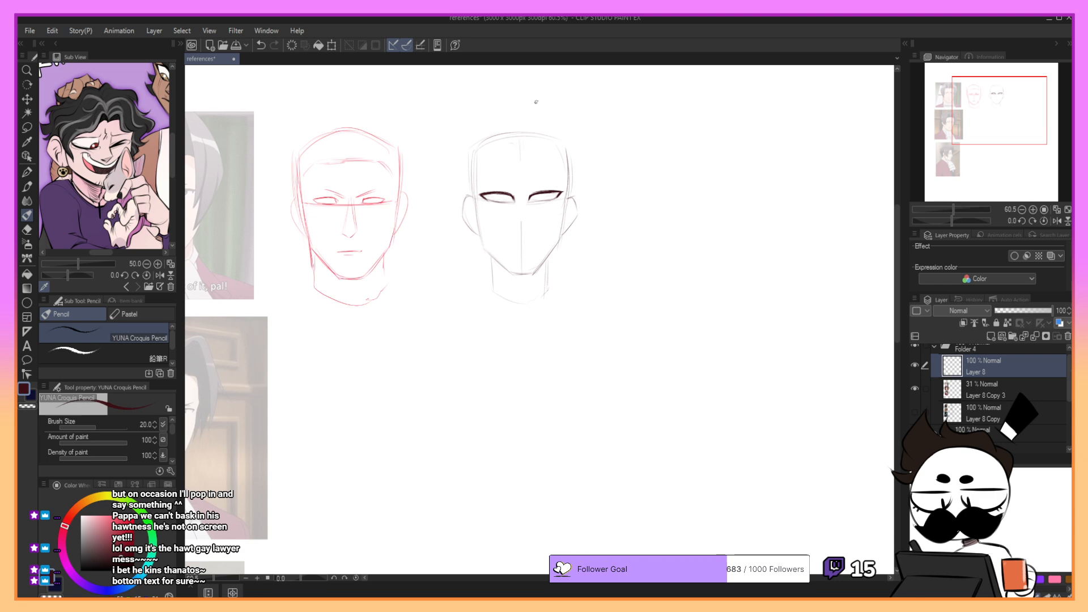
{"action": "left_click_drag", "start_coordinate": [480, 179], "coordinate": [506, 180]}
{"action": "key", "text": "ctrl+z"}
{"action": "left_click_drag", "start_coordinate": [971, 131], "coordinate": [971, 130]}
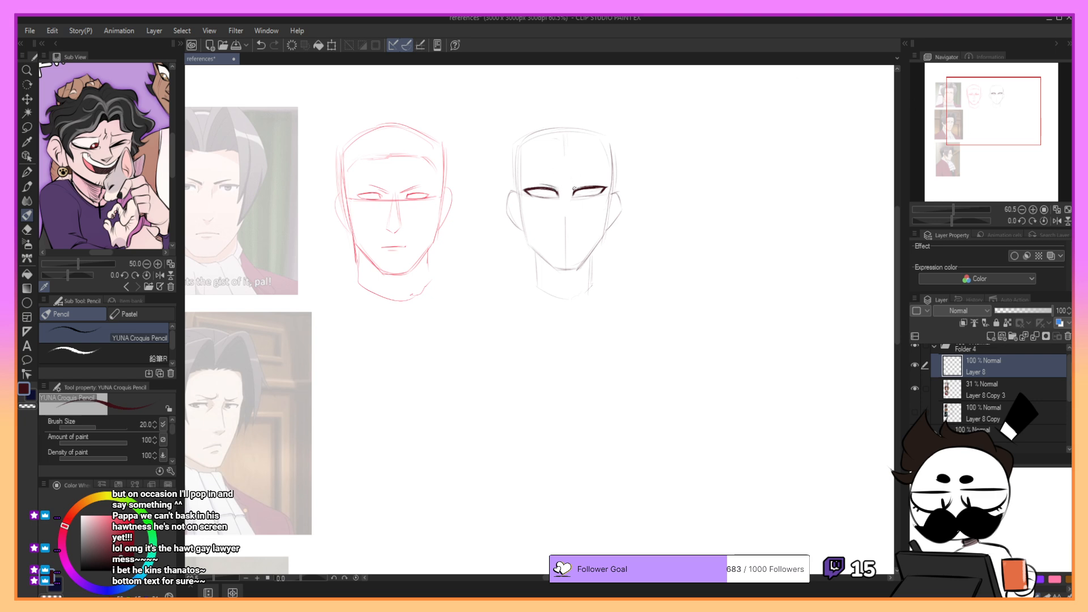
{"action": "key", "text": "ctrl+z"}
{"action": "key", "text": "ctrl+z"}
{"action": "mouse_move", "coordinate": [576, 198]}
{"action": "left_mouse_down"}
{"action": "mouse_move", "coordinate": [602, 194]}
{"action": "mouse_move", "coordinate": [537, 195]}
{"action": "mouse_move", "coordinate": [604, 190]}
{"action": "left_mouse_up"}
- Refine the lower lid of the left-hand eye and touch up the right-hand eye's inner corner
{"action": "key", "text": "ctrl+z"}
- Draw sharply angled, frowning eyebrows above both eyes of the new head, redoing unsatisfactory strokes
{"action": "key", "text": "ctrl+z"}
{"action": "key", "text": "ctrl+z"}
{"action": "key", "text": "ctrl+z"}
{"action": "key", "text": "ctrl+z"}
{"action": "key", "text": "ctrl+z"}
{"action": "key", "text": "ctrl+z"}
{"action": "key", "text": "ctrl+z"}
{"action": "left_click_drag", "start_coordinate": [536, 197], "coordinate": [553, 199]}
{"action": "key", "text": "ctrl+z"}
{"action": "key", "text": "ctrl+z"}
{"action": "key", "text": "ctrl+z"}
{"action": "key", "text": "ctrl+z"}
{"action": "left_click_drag", "start_coordinate": [575, 189], "coordinate": [576, 189]}
{"action": "mouse_move", "coordinate": [529, 174]}
{"action": "left_mouse_down"}
{"action": "mouse_move", "coordinate": [562, 187]}
{"action": "mouse_move", "coordinate": [548, 177]}
{"action": "mouse_move", "coordinate": [602, 174]}
{"action": "left_mouse_up"}
{"action": "key", "text": "ctrl+z"}
{"action": "key", "text": "ctrl+z"}
{"action": "key", "text": "ctrl+z"}
{"action": "key", "text": "ctrl+z"}
{"action": "key", "text": "ctrl+z"}
{"action": "key", "text": "ctrl+z"}
{"action": "key", "text": "ctrl+z"}
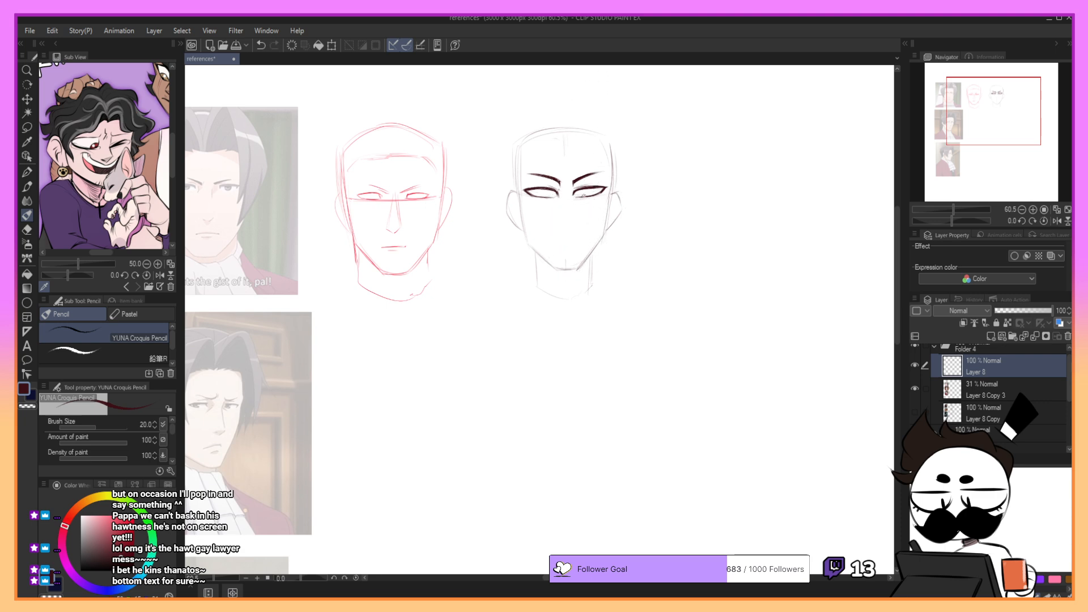
- Draw the small pointed underside of the nose below the new head's eyes, redoing unsatisfactory strokes
{"action": "left_click_drag", "start_coordinate": [582, 198], "coordinate": [605, 191]}
{"action": "key", "text": "ctrl+z"}
{"action": "left_click_drag", "start_coordinate": [574, 225], "coordinate": [577, 222]}
{"action": "key", "text": "ctrl+z"}
{"action": "left_click_drag", "start_coordinate": [561, 223], "coordinate": [570, 225]}
{"action": "key", "text": "ctrl+z"}
- Draw a short, downturned mouth between the nose and chin of the new head
{"action": "key", "text": "ctrl+z"}
{"action": "left_click_drag", "start_coordinate": [553, 245], "coordinate": [581, 245]}
- Draw the irises and pupils inside both eyes of the new head
{"action": "key", "text": "ctrl+z"}
{"action": "key", "text": "ctrl+z"}
{"action": "key", "text": "ctrl+z"}
{"action": "left_click_drag", "start_coordinate": [544, 188], "coordinate": [587, 192]}
{"action": "key", "text": "ctrl+z"}
{"action": "key", "text": "ctrl+z"}
{"action": "key", "text": "ctrl+z"}
{"action": "key", "text": "ctrl+z"}
{"action": "key", "text": "ctrl+z"}
{"action": "key", "text": "ctrl+z"}
{"action": "key", "text": "ctrl+z"}
{"action": "left_click_drag", "start_coordinate": [578, 189], "coordinate": [586, 192]}
{"action": "key", "text": "ctrl+z"}
{"action": "key", "text": "ctrl+z"}
{"action": "key", "text": "ctrl+y"}
{"action": "key", "text": "ctrl+z"}
- Lasso both eyes and eyebrows of the new head and adjust their placement slightly with a transform
{"action": "left_click", "coordinate": [27, 127]}
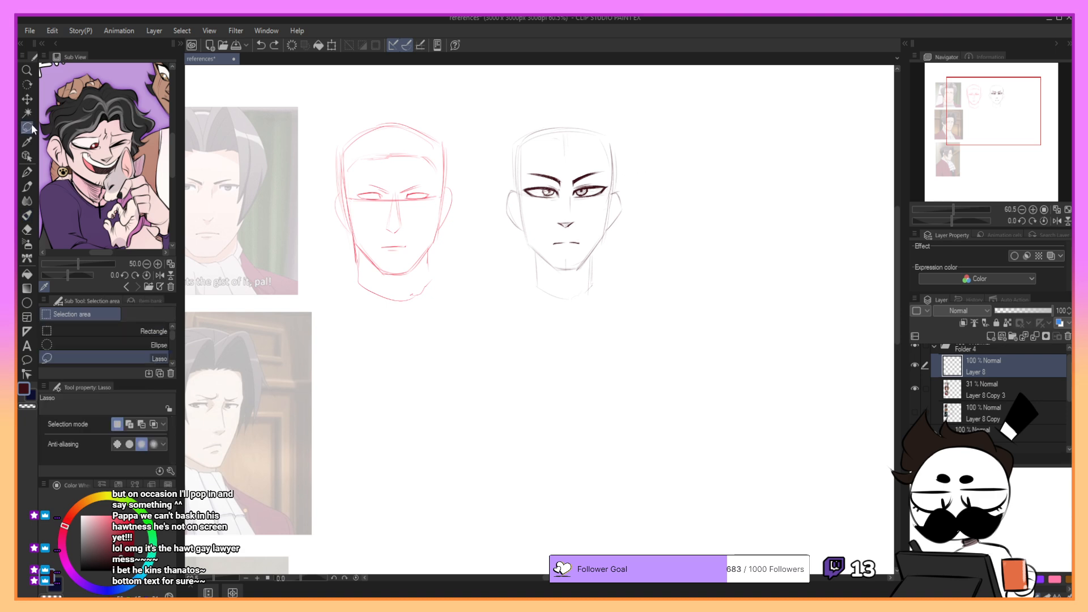
{"action": "mouse_move", "coordinate": [562, 200]}
{"action": "left_mouse_down"}
{"action": "mouse_move", "coordinate": [598, 204]}
{"action": "mouse_move", "coordinate": [606, 167]}
{"action": "mouse_move", "coordinate": [536, 161]}
{"action": "mouse_move", "coordinate": [524, 195]}
{"action": "mouse_move", "coordinate": [562, 201]}
{"action": "left_mouse_up"}
{"action": "left_click", "coordinate": [596, 230]}
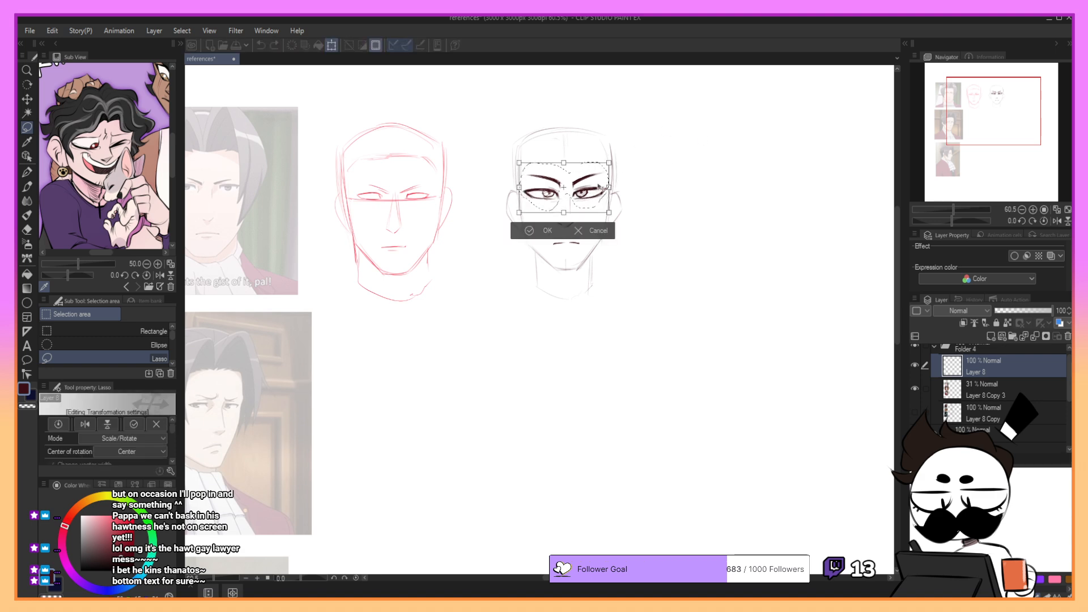
{"action": "left_click_drag", "start_coordinate": [632, 176], "coordinate": [594, 181]}
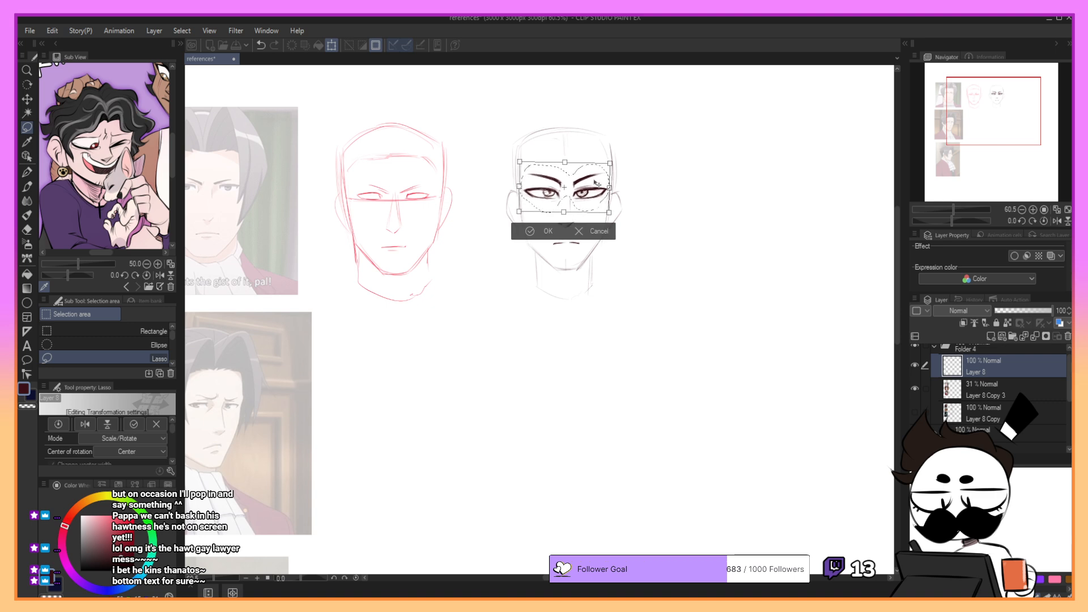
{"action": "left_click", "coordinate": [536, 232]}
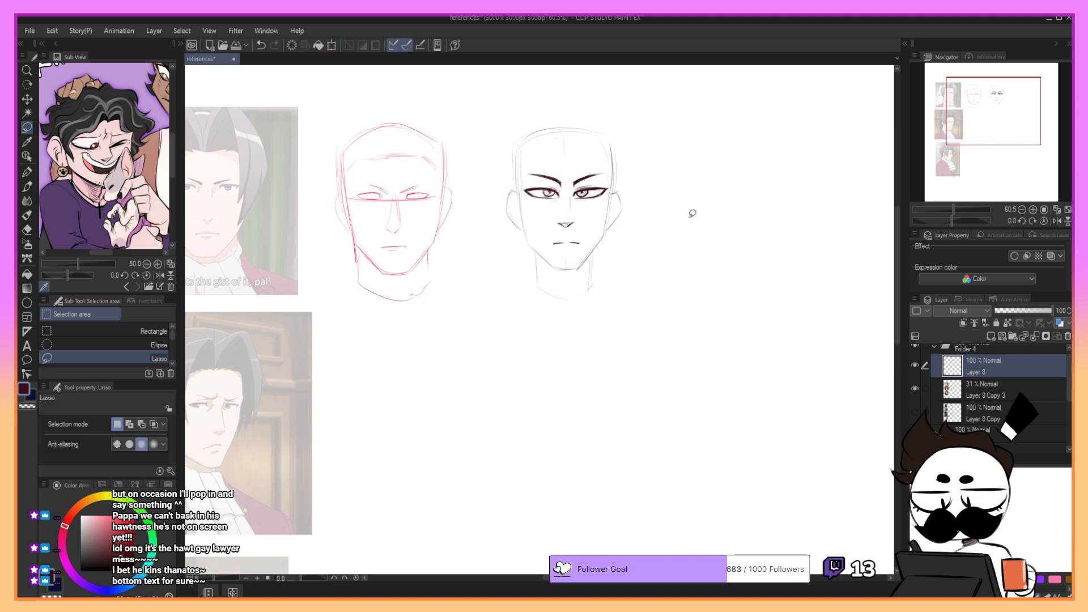
- Redraw the right-hand cheek and jaw contour in dark pencil, from the eye down to the chin
{"action": "key", "text": "p"}
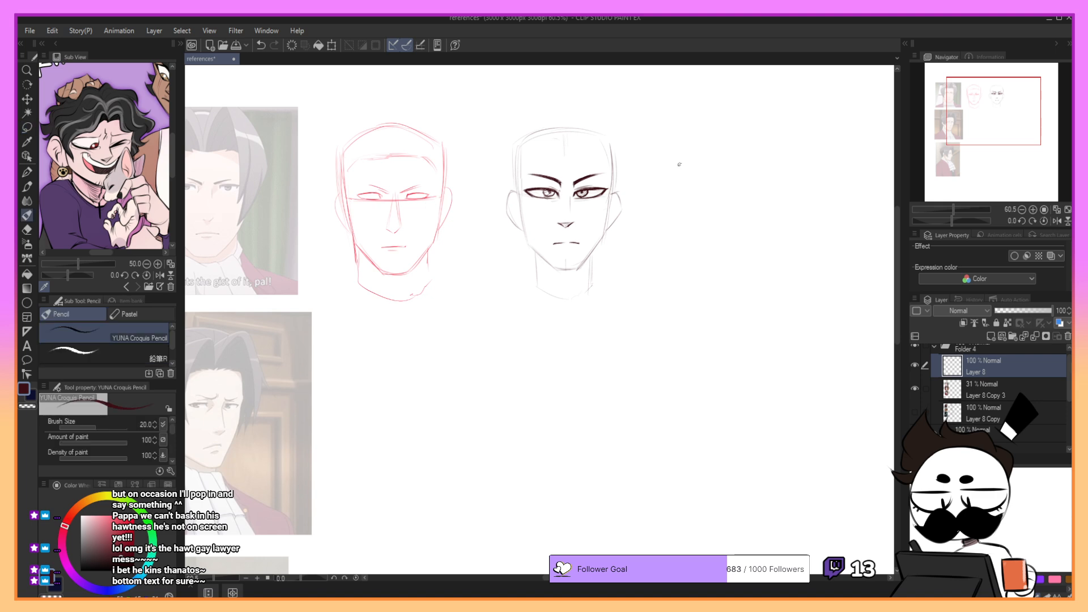
{"action": "key", "text": "ctrl+z"}
{"action": "left_click_drag", "start_coordinate": [610, 210], "coordinate": [602, 237]}
{"action": "key", "text": "ctrl+z"}
{"action": "key", "text": "ctrl+z"}
{"action": "key", "text": "ctrl+z"}
{"action": "mouse_move", "coordinate": [611, 196]}
{"action": "left_mouse_down"}
{"action": "mouse_move", "coordinate": [605, 235]}
{"action": "mouse_move", "coordinate": [578, 271]}
{"action": "left_mouse_up"}
- Draw the left-hand cheek and jaw contour in dark pencil and join it across the chin
{"action": "key", "text": "ctrl+z"}
{"action": "key", "text": "ctrl+z"}
{"action": "key", "text": "ctrl+z"}
{"action": "left_click_drag", "start_coordinate": [605, 231], "coordinate": [577, 270]}
{"action": "key", "text": "ctrl+z"}
{"action": "key", "text": "ctrl+z"}
{"action": "mouse_move", "coordinate": [520, 195]}
{"action": "left_mouse_down"}
{"action": "mouse_move", "coordinate": [548, 262]}
{"action": "mouse_move", "coordinate": [528, 246]}
{"action": "mouse_move", "coordinate": [553, 269]}
{"action": "mouse_move", "coordinate": [532, 249]}
{"action": "mouse_move", "coordinate": [558, 269]}
{"action": "left_mouse_up"}
{"action": "key", "text": "ctrl+z"}
{"action": "key", "text": "ctrl+z"}
{"action": "left_click_drag", "start_coordinate": [533, 250], "coordinate": [578, 268]}
{"action": "key", "text": "ctrl+z"}
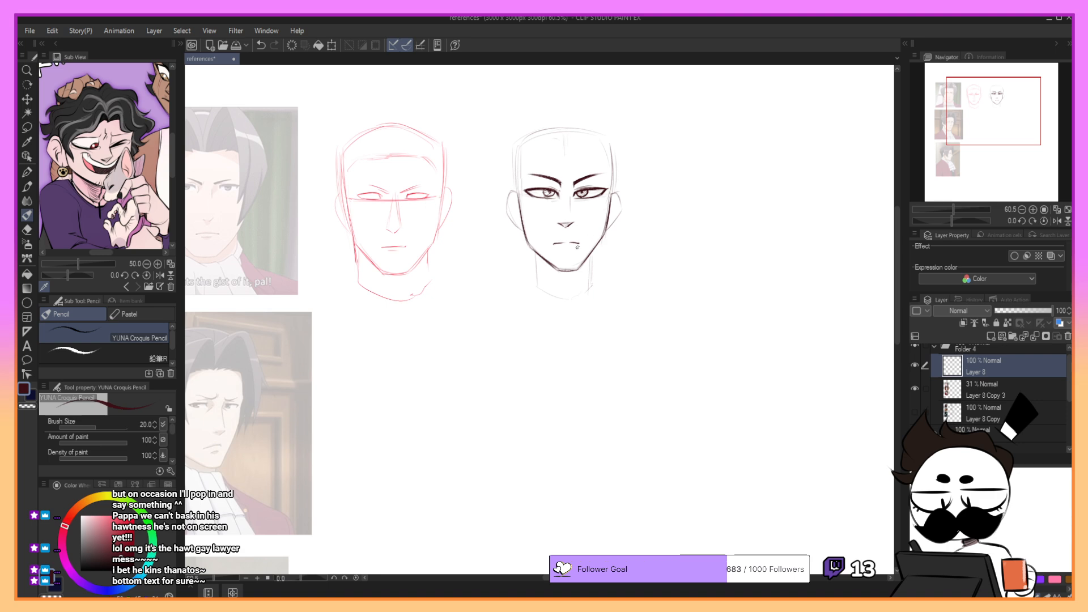
- Add a lower lip mark and draw the neck lines running down from both sides of the jaw
{"action": "mouse_move", "coordinate": [563, 249]}
{"action": "left_mouse_down"}
{"action": "mouse_move", "coordinate": [574, 249]}
{"action": "mouse_move", "coordinate": [533, 281]}
{"action": "left_mouse_up"}
{"action": "key", "text": "ctrl+z"}
{"action": "key", "text": "ctrl+z"}
{"action": "left_click_drag", "start_coordinate": [591, 253], "coordinate": [576, 298]}
{"action": "key", "text": "ctrl+z"}
{"action": "key", "text": "ctrl+z"}
{"action": "left_click_drag", "start_coordinate": [587, 258], "coordinate": [573, 299]}
{"action": "key", "text": "ctrl+z"}
{"action": "left_click_drag", "start_coordinate": [542, 265], "coordinate": [558, 295]}
{"action": "key", "text": "ctrl+z"}
{"action": "mouse_move", "coordinate": [589, 258]}
{"action": "left_mouse_down"}
{"action": "mouse_move", "coordinate": [581, 273]}
{"action": "mouse_move", "coordinate": [592, 283]}
{"action": "left_mouse_up"}
{"action": "key", "text": "ctrl+z"}
- Thicken the underside of the chin, hatch a shadow on the neck, and add sloping shoulder lines
{"action": "mouse_move", "coordinate": [534, 252]}
{"action": "left_mouse_down"}
{"action": "mouse_move", "coordinate": [561, 273]}
{"action": "mouse_move", "coordinate": [584, 265]}
{"action": "mouse_move", "coordinate": [564, 276]}
{"action": "left_mouse_up"}
{"action": "left_click_drag", "start_coordinate": [556, 276], "coordinate": [581, 272]}
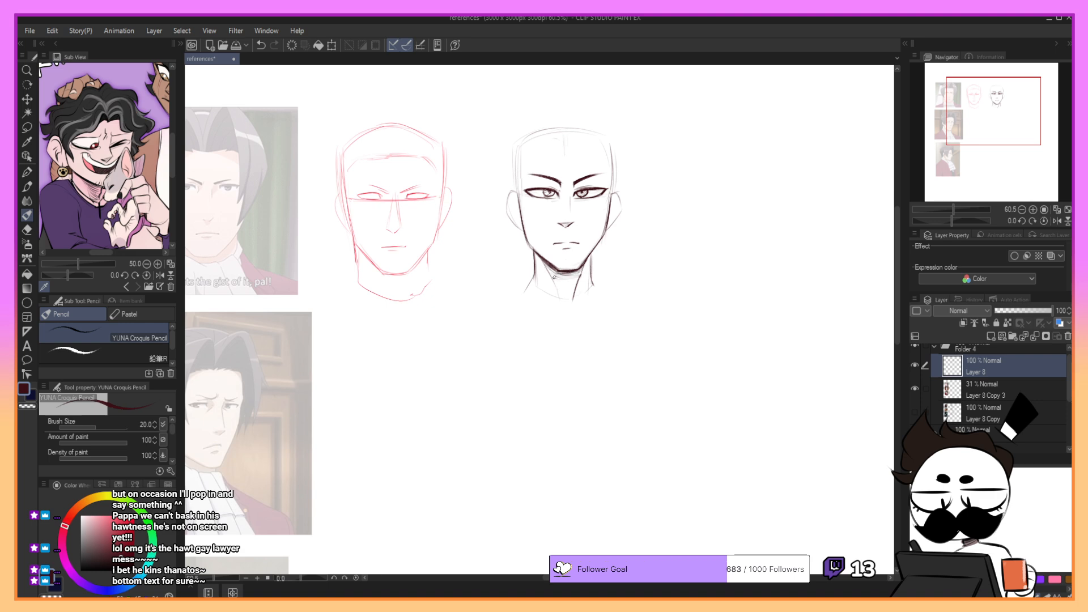
{"action": "mouse_move", "coordinate": [555, 275]}
{"action": "left_mouse_down"}
{"action": "mouse_move", "coordinate": [577, 282]}
{"action": "mouse_move", "coordinate": [564, 302]}
{"action": "mouse_move", "coordinate": [580, 273]}
{"action": "left_mouse_up"}
{"action": "mouse_move", "coordinate": [593, 253]}
{"action": "left_mouse_down"}
{"action": "mouse_move", "coordinate": [595, 282]}
{"action": "mouse_move", "coordinate": [609, 296]}
{"action": "left_mouse_up"}
{"action": "left_click_drag", "start_coordinate": [533, 281], "coordinate": [516, 298]}
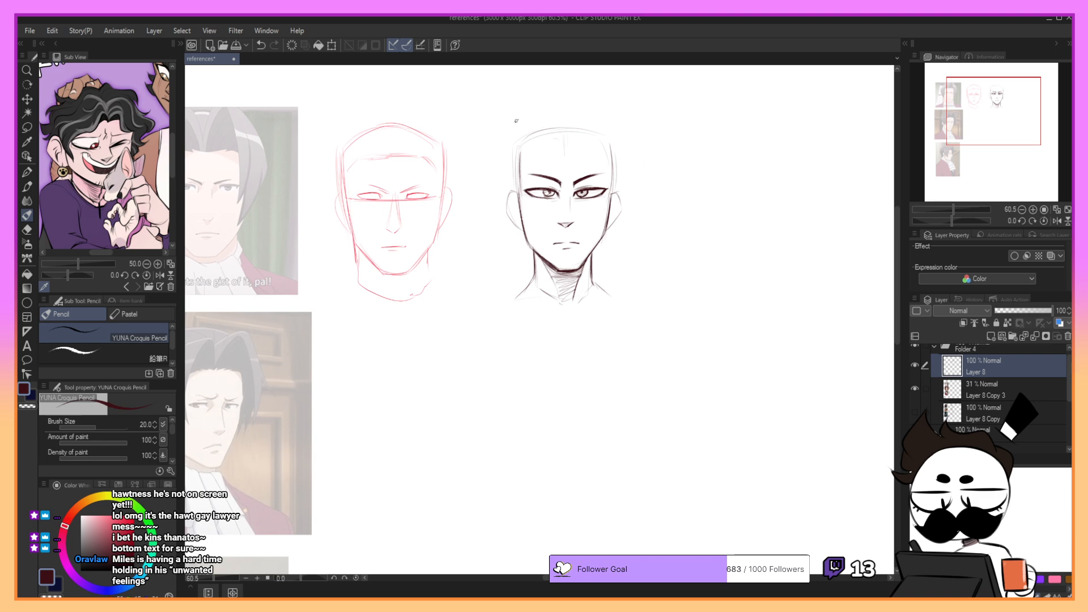
- Sketch the pointed hair parting at the top centre of the forehead
{"action": "left_click_drag", "start_coordinate": [606, 97], "coordinate": [674, 93]}
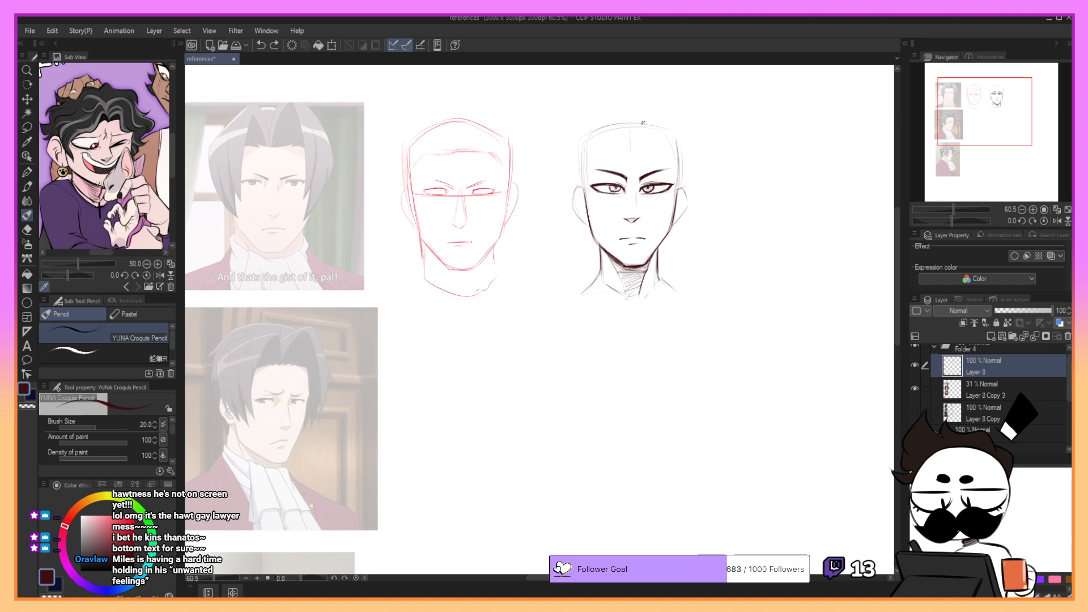
{"action": "left_click_drag", "start_coordinate": [622, 144], "coordinate": [629, 146]}
{"action": "key", "text": "ctrl+z"}
{"action": "left_click_drag", "start_coordinate": [625, 146], "coordinate": [641, 149]}
{"action": "key", "text": "ctrl+z"}
{"action": "key", "text": "ctrl+z"}
{"action": "left_click_drag", "start_coordinate": [631, 144], "coordinate": [622, 119]}
{"action": "key", "text": "ctrl+z"}
- Lightly sketch the left-hand crown and the long fringe strand falling from the parting over the face
{"action": "key", "text": "ctrl+z"}
{"action": "key", "text": "ctrl+z"}
{"action": "left_click_drag", "start_coordinate": [631, 143], "coordinate": [619, 115]}
{"action": "key", "text": "ctrl+z"}
{"action": "left_click_drag", "start_coordinate": [618, 117], "coordinate": [574, 166]}
{"action": "key", "text": "ctrl+z"}
{"action": "mouse_move", "coordinate": [618, 116]}
{"action": "left_mouse_down"}
{"action": "mouse_move", "coordinate": [572, 159]}
{"action": "mouse_move", "coordinate": [605, 180]}
{"action": "left_mouse_up"}
- Lightly sketch the outer hair contour on the left-hand side of the head, down toward the jaw
{"action": "key", "text": "ctrl+z"}
{"action": "key", "text": "ctrl+z"}
{"action": "mouse_move", "coordinate": [618, 116]}
{"action": "left_mouse_down"}
{"action": "mouse_move", "coordinate": [564, 155]}
{"action": "mouse_move", "coordinate": [571, 147]}
{"action": "mouse_move", "coordinate": [606, 196]}
{"action": "left_mouse_up"}
{"action": "key", "text": "ctrl+z"}
{"action": "key", "text": "ctrl+z"}
{"action": "left_click_drag", "start_coordinate": [618, 130], "coordinate": [601, 183]}
{"action": "key", "text": "ctrl+z"}
{"action": "key", "text": "ctrl+z"}
{"action": "key", "text": "ctrl+z"}
{"action": "mouse_move", "coordinate": [570, 148]}
{"action": "left_mouse_down"}
{"action": "mouse_move", "coordinate": [569, 190]}
{"action": "mouse_move", "coordinate": [596, 212]}
{"action": "left_mouse_up"}
{"action": "key", "text": "ctrl+z"}
{"action": "key", "text": "ctrl+z"}
{"action": "key", "text": "ctrl+z"}
{"action": "key", "text": "ctrl+z"}
{"action": "left_click_drag", "start_coordinate": [569, 148], "coordinate": [564, 192]}
{"action": "key", "text": "ctrl+z"}
{"action": "key", "text": "ctrl+z"}
{"action": "mouse_move", "coordinate": [618, 139]}
{"action": "left_mouse_down"}
{"action": "mouse_move", "coordinate": [606, 220]}
{"action": "mouse_move", "coordinate": [604, 175]}
{"action": "left_mouse_up"}
{"action": "key", "text": "ctrl+z"}
{"action": "key", "text": "ctrl+z"}
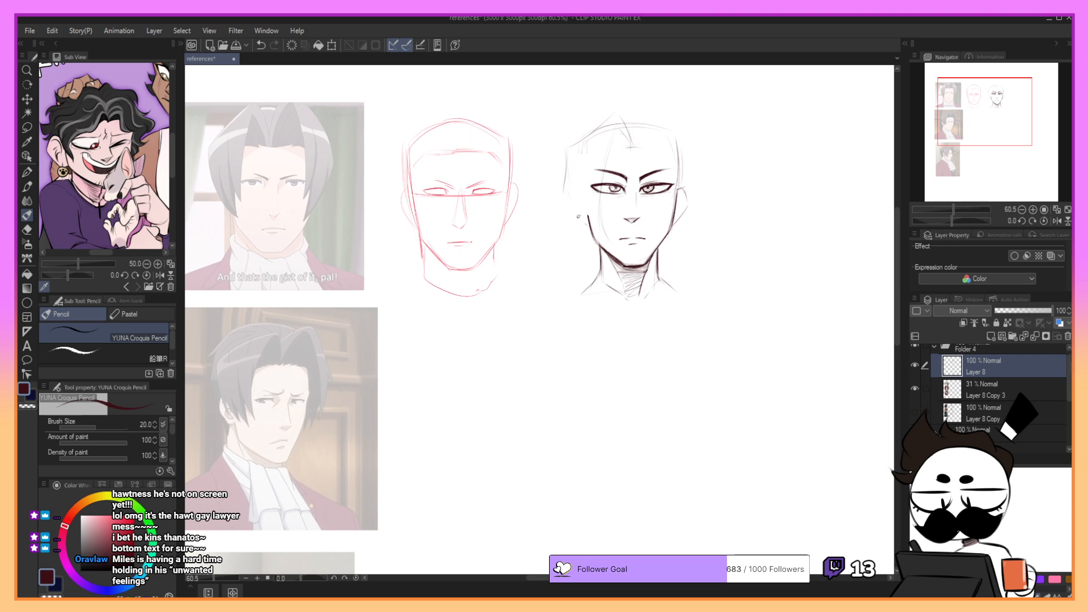
{"action": "left_click_drag", "start_coordinate": [573, 187], "coordinate": [584, 224]}
- Rough in the crown and outer hair shape on the right-hand side of the head
{"action": "left_click_drag", "start_coordinate": [973, 105], "coordinate": [983, 103]}
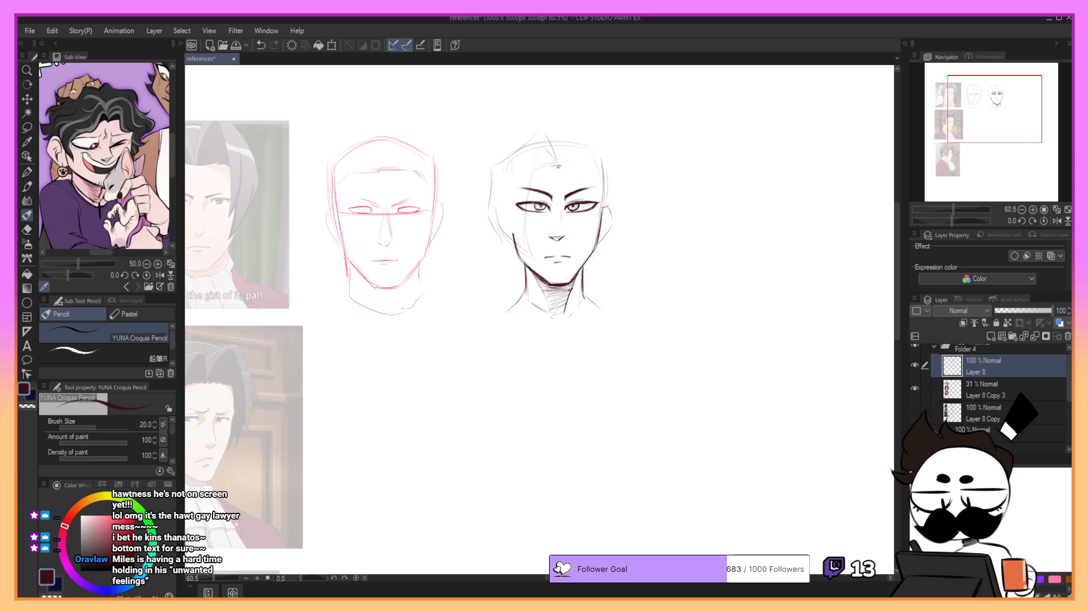
{"action": "key", "text": "ctrl+z"}
{"action": "mouse_move", "coordinate": [565, 163]}
{"action": "left_mouse_down"}
{"action": "mouse_move", "coordinate": [569, 124]}
{"action": "mouse_move", "coordinate": [617, 153]}
{"action": "mouse_move", "coordinate": [571, 128]}
{"action": "mouse_move", "coordinate": [617, 168]}
{"action": "left_mouse_up"}
{"action": "left_click_drag", "start_coordinate": [620, 173], "coordinate": [615, 229]}
{"action": "left_click_drag", "start_coordinate": [621, 169], "coordinate": [611, 251]}
{"action": "key", "text": "ctrl+z"}
{"action": "key", "text": "ctrl+z"}
- Lightly sketch the right-hand fringe strand from the parting down toward the jaw, redoing unsatisfactory strokes
{"action": "key", "text": "ctrl+z"}
{"action": "left_click_drag", "start_coordinate": [574, 131], "coordinate": [619, 171]}
{"action": "key", "text": "ctrl+z"}
{"action": "mouse_move", "coordinate": [561, 163]}
{"action": "left_mouse_down"}
{"action": "mouse_move", "coordinate": [572, 141]}
{"action": "mouse_move", "coordinate": [595, 185]}
{"action": "mouse_move", "coordinate": [600, 261]}
{"action": "left_mouse_up"}
{"action": "key", "text": "ctrl+z"}
- Strengthen the right-hand jaw edge and refine the outer hair contour beside it, tapering toward the jaw
{"action": "key", "text": "ctrl+z"}
{"action": "mouse_move", "coordinate": [574, 148]}
{"action": "left_mouse_down"}
{"action": "mouse_move", "coordinate": [586, 186]}
{"action": "mouse_move", "coordinate": [572, 142]}
{"action": "left_mouse_up"}
{"action": "key", "text": "ctrl+z"}
{"action": "key", "text": "ctrl+z"}
{"action": "key", "text": "ctrl+z"}
{"action": "left_click_drag", "start_coordinate": [575, 156], "coordinate": [582, 183]}
{"action": "key", "text": "ctrl+z"}
{"action": "left_click_drag", "start_coordinate": [597, 224], "coordinate": [599, 264]}
{"action": "left_click_drag", "start_coordinate": [621, 175], "coordinate": [619, 219]}
{"action": "key", "text": "ctrl+z"}
{"action": "mouse_move", "coordinate": [594, 144]}
{"action": "left_mouse_down"}
{"action": "mouse_move", "coordinate": [625, 173]}
{"action": "mouse_move", "coordinate": [621, 216]}
{"action": "left_mouse_up"}
{"action": "key", "text": "ctrl+z"}
{"action": "key", "text": "ctrl+z"}
{"action": "left_click_drag", "start_coordinate": [570, 128], "coordinate": [623, 174]}
{"action": "key", "text": "ctrl+z"}
{"action": "mouse_move", "coordinate": [618, 214]}
{"action": "left_mouse_down"}
{"action": "mouse_move", "coordinate": [613, 236]}
{"action": "mouse_move", "coordinate": [601, 218]}
{"action": "mouse_move", "coordinate": [601, 182]}
{"action": "left_mouse_up"}
{"action": "left_click_drag", "start_coordinate": [613, 222], "coordinate": [607, 231]}
{"action": "mouse_move", "coordinate": [602, 173]}
{"action": "left_mouse_down"}
{"action": "mouse_move", "coordinate": [600, 161]}
{"action": "mouse_move", "coordinate": [609, 193]}
{"action": "mouse_move", "coordinate": [602, 156]}
{"action": "left_mouse_up"}
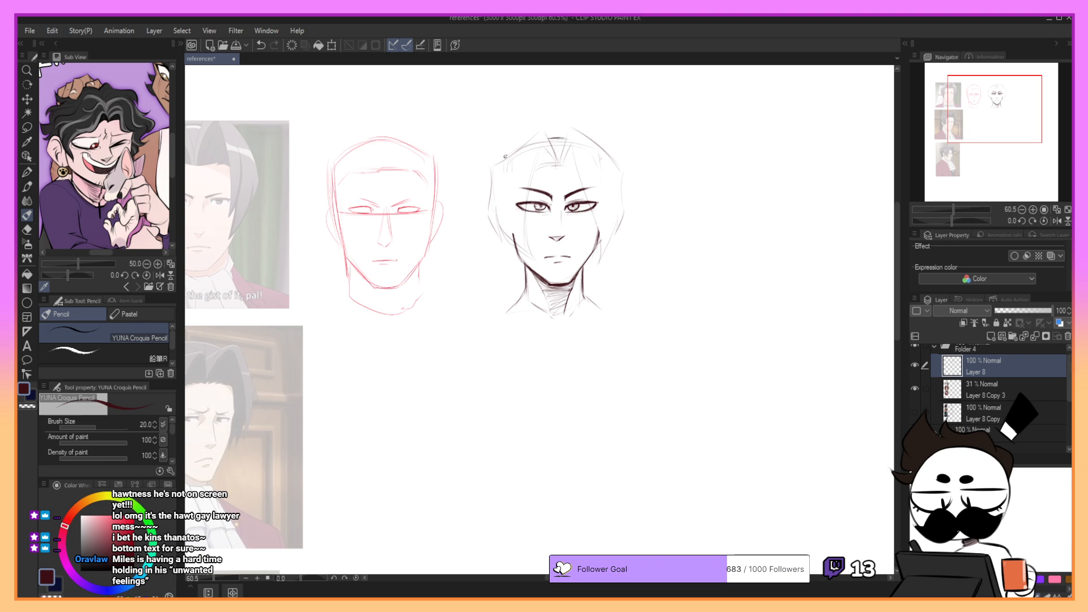
- Draw the left-hand fringe strand in dark pencil, from a peak at the parting across the eye to the jaw
{"action": "key", "text": "ctrl+z"}
{"action": "mouse_move", "coordinate": [532, 137]}
{"action": "left_mouse_down"}
{"action": "mouse_move", "coordinate": [503, 164]}
{"action": "mouse_move", "coordinate": [527, 165]}
{"action": "left_mouse_up"}
{"action": "key", "text": "ctrl+z"}
{"action": "key", "text": "ctrl+z"}
{"action": "key", "text": "ctrl+z"}
{"action": "key", "text": "ctrl+z"}
{"action": "mouse_move", "coordinate": [542, 125]}
{"action": "left_mouse_down"}
{"action": "mouse_move", "coordinate": [563, 168]}
{"action": "mouse_move", "coordinate": [545, 136]}
{"action": "mouse_move", "coordinate": [542, 166]}
{"action": "mouse_move", "coordinate": [546, 135]}
{"action": "mouse_move", "coordinate": [525, 247]}
{"action": "mouse_move", "coordinate": [524, 233]}
{"action": "mouse_move", "coordinate": [538, 261]}
{"action": "left_mouse_up"}
{"action": "key", "text": "ctrl+z"}
{"action": "key", "text": "ctrl+z"}
{"action": "key", "text": "ctrl+z"}
{"action": "key", "text": "ctrl+z"}
- Darken the outer edge and pointed tip of the left-hand side hair beside the cheek
{"action": "key", "text": "ctrl+z"}
{"action": "left_click_drag", "start_coordinate": [524, 224], "coordinate": [537, 261]}
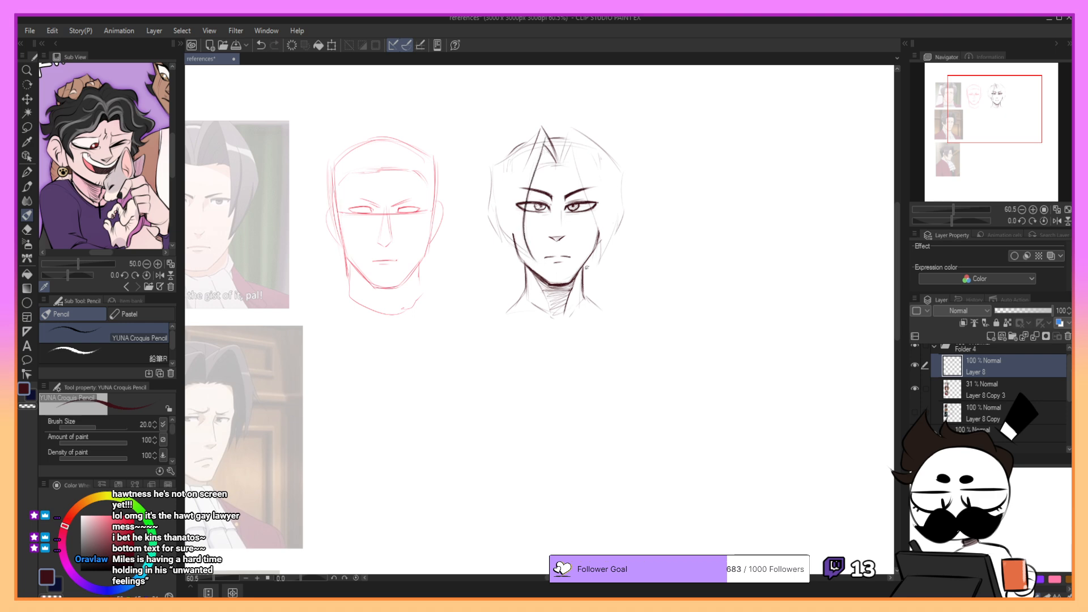
{"action": "mouse_move", "coordinate": [515, 227]}
{"action": "left_mouse_down"}
{"action": "mouse_move", "coordinate": [533, 252]}
{"action": "mouse_move", "coordinate": [511, 239]}
{"action": "left_mouse_up"}
{"action": "mouse_move", "coordinate": [497, 200]}
{"action": "left_mouse_down"}
{"action": "mouse_move", "coordinate": [511, 247]}
{"action": "mouse_move", "coordinate": [501, 227]}
{"action": "mouse_move", "coordinate": [534, 262]}
{"action": "mouse_move", "coordinate": [508, 214]}
{"action": "left_mouse_up"}
{"action": "key", "text": "ctrl+z"}
{"action": "left_click_drag", "start_coordinate": [530, 257], "coordinate": [515, 227]}
{"action": "key", "text": "ctrl+z"}
{"action": "left_click_drag", "start_coordinate": [497, 209], "coordinate": [497, 175]}
{"action": "key", "text": "ctrl+z"}
{"action": "key", "text": "ctrl+z"}
{"action": "mouse_move", "coordinate": [498, 190]}
{"action": "left_mouse_down"}
{"action": "mouse_move", "coordinate": [502, 243]}
{"action": "mouse_move", "coordinate": [489, 209]}
{"action": "mouse_move", "coordinate": [496, 176]}
{"action": "mouse_move", "coordinate": [503, 243]}
{"action": "mouse_move", "coordinate": [490, 203]}
{"action": "mouse_move", "coordinate": [488, 217]}
{"action": "mouse_move", "coordinate": [503, 240]}
{"action": "left_mouse_up"}
{"action": "key", "text": "ctrl+z"}
- Redraw the outer contour of the left-hand side hair and extend it up toward the crown, redoing unsatisfactory strokes
{"action": "key", "text": "ctrl+z"}
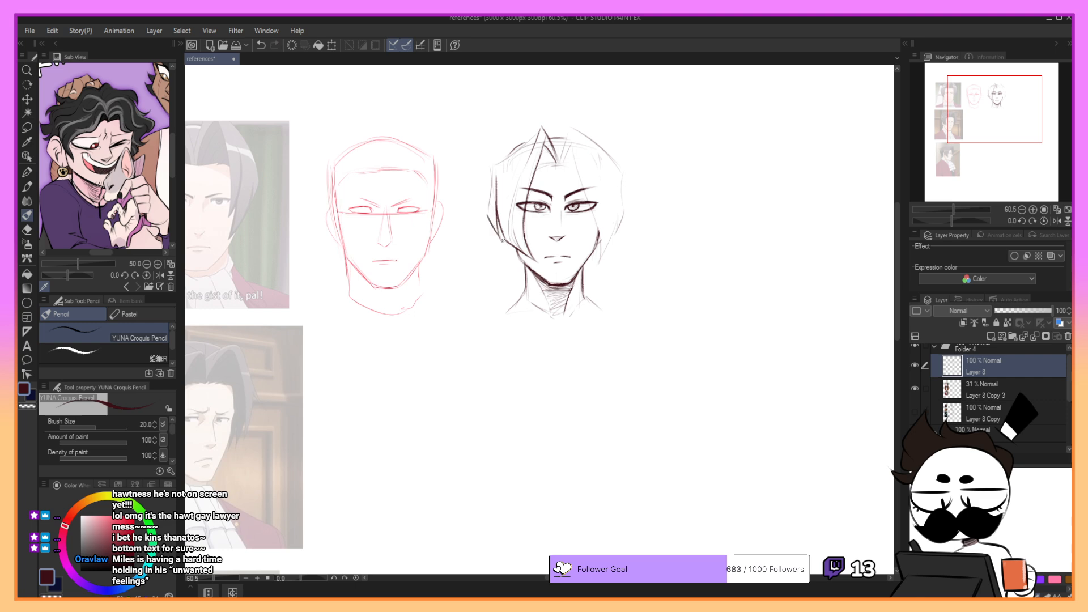
{"action": "key", "text": "ctrl+z"}
{"action": "mouse_move", "coordinate": [490, 195]}
{"action": "left_mouse_down"}
{"action": "mouse_move", "coordinate": [491, 168]}
{"action": "mouse_move", "coordinate": [491, 217]}
{"action": "left_mouse_up"}
{"action": "key", "text": "ctrl+z"}
{"action": "mouse_move", "coordinate": [497, 163]}
{"action": "left_mouse_down"}
{"action": "mouse_move", "coordinate": [539, 128]}
{"action": "mouse_move", "coordinate": [510, 163]}
{"action": "mouse_move", "coordinate": [507, 220]}
{"action": "mouse_move", "coordinate": [504, 162]}
{"action": "mouse_move", "coordinate": [506, 230]}
{"action": "left_mouse_up"}
{"action": "key", "text": "ctrl+z"}
{"action": "key", "text": "ctrl+z"}
{"action": "key", "text": "ctrl+z"}
{"action": "key", "text": "ctrl+z"}
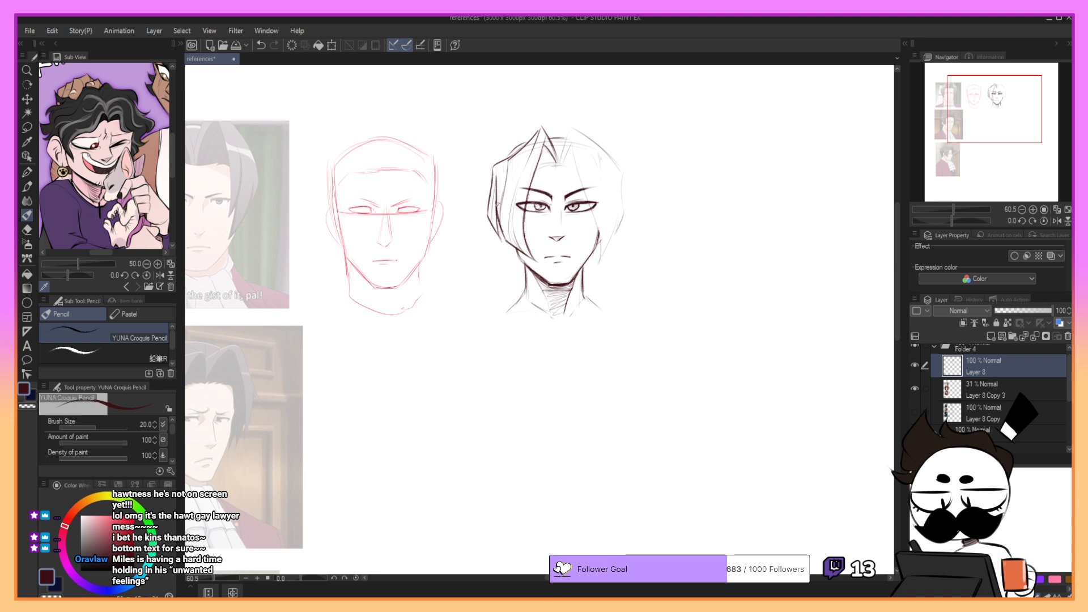
{"action": "left_click_drag", "start_coordinate": [496, 164], "coordinate": [491, 187]}
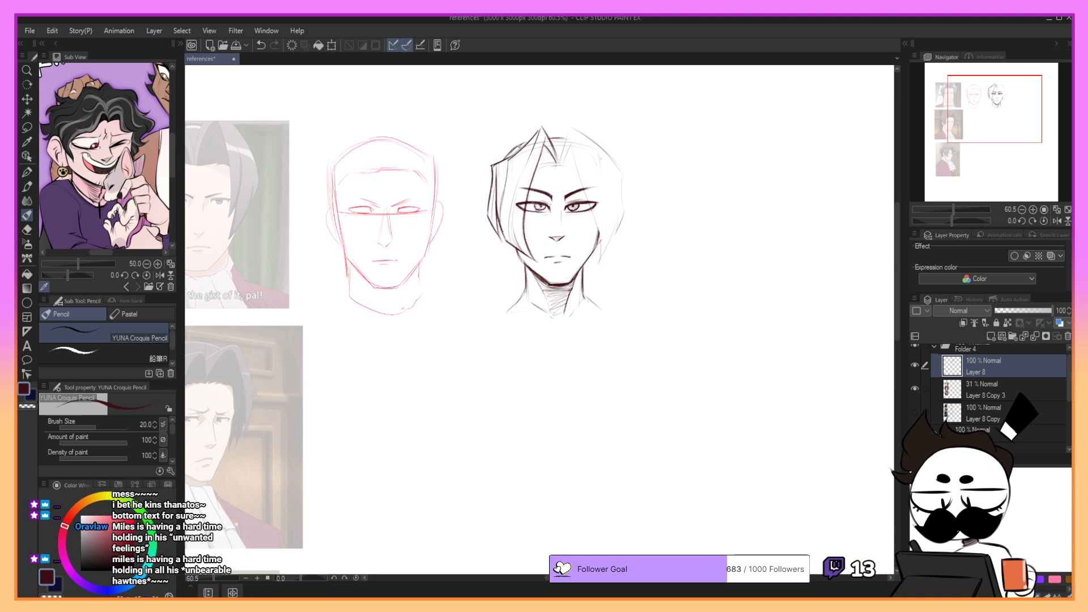
{"action": "key", "text": "ctrl+z"}
{"action": "left_click_drag", "start_coordinate": [493, 165], "coordinate": [526, 146]}
- Sketch the hairline with short strokes below the parting and add a second hair peak to its right
{"action": "left_click_drag", "start_coordinate": [971, 108], "coordinate": [977, 110]}
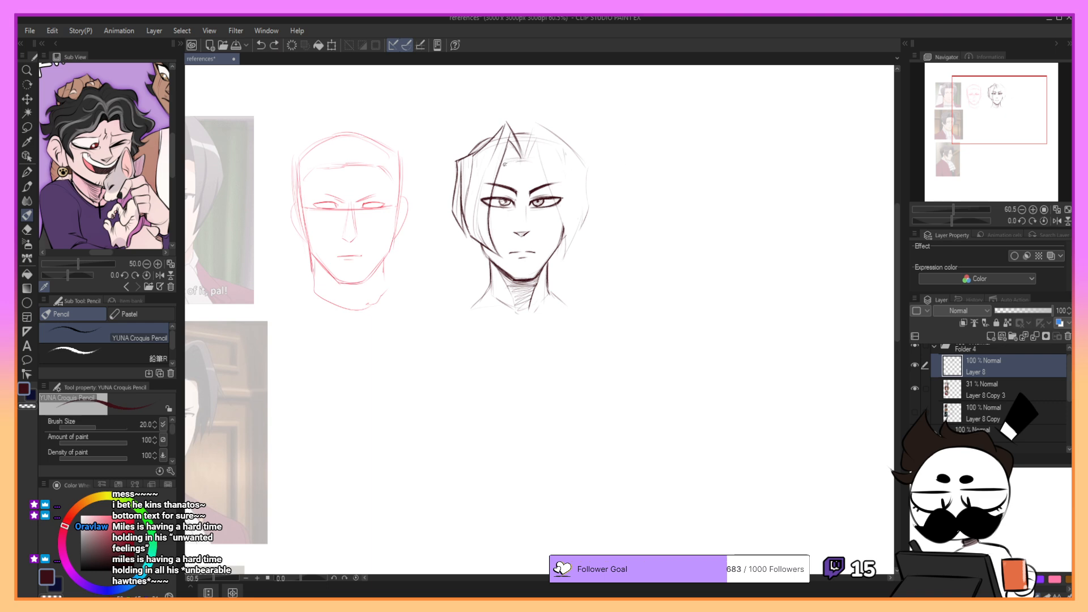
{"action": "mouse_move", "coordinate": [505, 165]}
{"action": "left_mouse_down"}
{"action": "mouse_move", "coordinate": [526, 163]}
{"action": "mouse_move", "coordinate": [503, 161]}
{"action": "mouse_move", "coordinate": [513, 158]}
{"action": "left_mouse_up"}
{"action": "key", "text": "ctrl+z"}
{"action": "key", "text": "ctrl+z"}
{"action": "key", "text": "ctrl+z"}
{"action": "key", "text": "ctrl+z"}
{"action": "key", "text": "ctrl+z"}
{"action": "left_click_drag", "start_coordinate": [520, 162], "coordinate": [534, 160]}
{"action": "key", "text": "ctrl+z"}
{"action": "left_click_drag", "start_coordinate": [536, 121], "coordinate": [525, 161]}
{"action": "key", "text": "ctrl+z"}
{"action": "key", "text": "ctrl+z"}
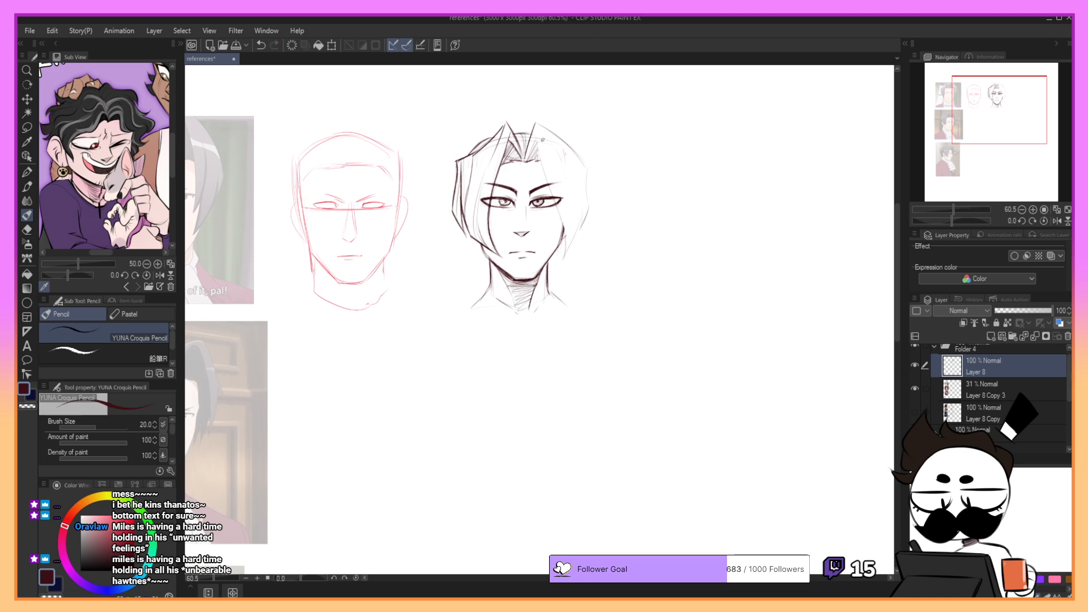
- Draw the right-hand fringe strand in dark pencil from the second peak past the eye down to the jaw
{"action": "left_click_drag", "start_coordinate": [537, 121], "coordinate": [553, 196]}
{"action": "key", "text": "ctrl+z"}
{"action": "key", "text": "ctrl+z"}
{"action": "key", "text": "ctrl+z"}
{"action": "left_click_drag", "start_coordinate": [537, 125], "coordinate": [564, 237]}
{"action": "key", "text": "ctrl+z"}
{"action": "left_click_drag", "start_coordinate": [547, 173], "coordinate": [560, 267]}
{"action": "key", "text": "ctrl+z"}
- Darken the outer contour of the right-hand hair from the peak across the crown and down the side
{"action": "key", "text": "ctrl+z"}
{"action": "left_click_drag", "start_coordinate": [565, 229], "coordinate": [564, 259]}
{"action": "key", "text": "ctrl+z"}
{"action": "key", "text": "ctrl+z"}
{"action": "left_click_drag", "start_coordinate": [460, 216], "coordinate": [474, 240]}
{"action": "key", "text": "ctrl+z"}
{"action": "left_click_drag", "start_coordinate": [538, 120], "coordinate": [579, 151]}
{"action": "key", "text": "ctrl+z"}
{"action": "left_click_drag", "start_coordinate": [539, 122], "coordinate": [584, 152]}
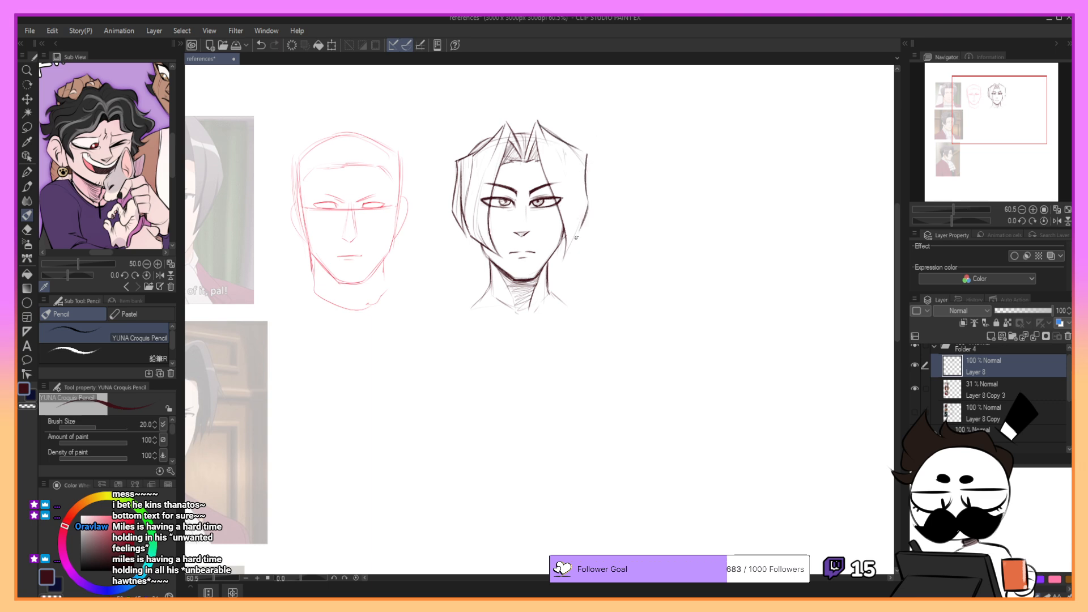
{"action": "key", "text": "ctrl+z"}
{"action": "left_click_drag", "start_coordinate": [539, 123], "coordinate": [586, 159]}
{"action": "key", "text": "ctrl+z"}
{"action": "key", "text": "ctrl+z"}
{"action": "mouse_move", "coordinate": [539, 124]}
{"action": "left_mouse_down"}
{"action": "mouse_move", "coordinate": [592, 163]}
{"action": "mouse_move", "coordinate": [587, 205]}
{"action": "left_mouse_up"}
- Draw the pointed lower tips of the right-hand side hair beside the cheek, redoing strokes that do not fit
{"action": "key", "text": "ctrl+z"}
{"action": "key", "text": "ctrl+z"}
{"action": "key", "text": "ctrl+z"}
{"action": "mouse_move", "coordinate": [573, 151]}
{"action": "left_mouse_down"}
{"action": "mouse_move", "coordinate": [590, 162]}
{"action": "mouse_move", "coordinate": [576, 150]}
{"action": "mouse_move", "coordinate": [589, 163]}
{"action": "mouse_move", "coordinate": [576, 237]}
{"action": "left_mouse_up"}
{"action": "key", "text": "ctrl+z"}
{"action": "key", "text": "ctrl+z"}
{"action": "key", "text": "ctrl+z"}
{"action": "key", "text": "ctrl+z"}
{"action": "key", "text": "ctrl+z"}
{"action": "left_click_drag", "start_coordinate": [581, 192], "coordinate": [578, 225]}
{"action": "key", "text": "ctrl+z"}
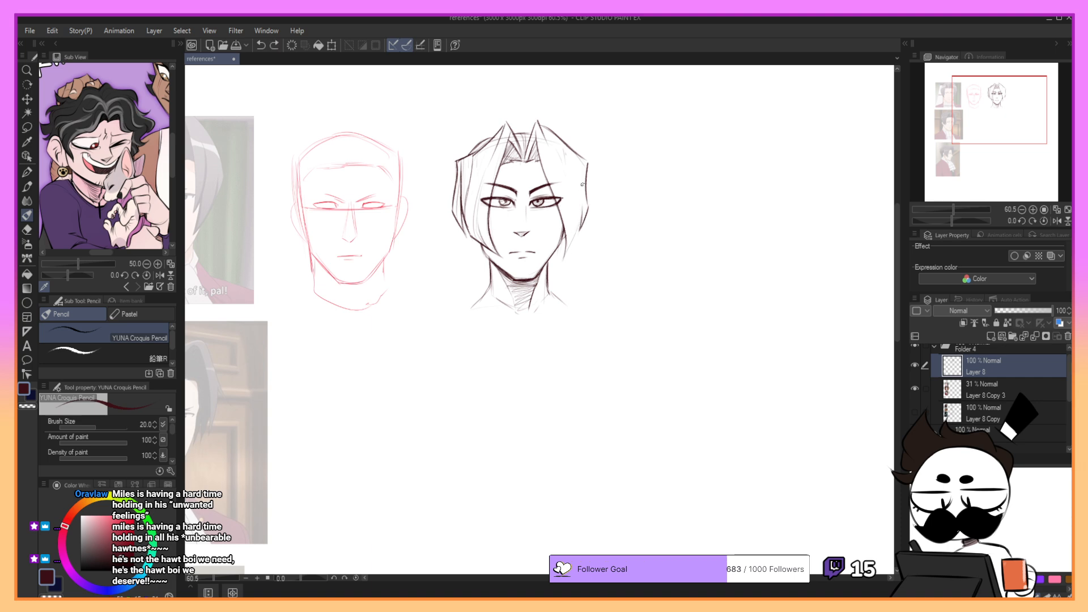
{"action": "key", "text": "ctrl+z"}
{"action": "left_click_drag", "start_coordinate": [584, 183], "coordinate": [568, 252]}
{"action": "key", "text": "ctrl+z"}
{"action": "key", "text": "ctrl+z"}
{"action": "key", "text": "ctrl+z"}
{"action": "left_click_drag", "start_coordinate": [583, 185], "coordinate": [566, 257]}
- Add light strand lines inside the right-hand hair and touch up the left-hand crown edge and side hair
{"action": "key", "text": "ctrl+z"}
{"action": "key", "text": "ctrl+z"}
{"action": "left_click_drag", "start_coordinate": [584, 185], "coordinate": [566, 258]}
{"action": "key", "text": "ctrl+z"}
{"action": "left_click_drag", "start_coordinate": [585, 207], "coordinate": [565, 253]}
{"action": "key", "text": "ctrl+z"}
{"action": "left_click_drag", "start_coordinate": [553, 163], "coordinate": [571, 231]}
{"action": "key", "text": "ctrl+z"}
{"action": "left_click_drag", "start_coordinate": [554, 163], "coordinate": [572, 224]}
{"action": "key", "text": "ctrl+z"}
{"action": "mouse_move", "coordinate": [565, 150]}
{"action": "left_mouse_down"}
{"action": "mouse_move", "coordinate": [578, 213]}
{"action": "mouse_move", "coordinate": [571, 186]}
{"action": "mouse_move", "coordinate": [576, 232]}
{"action": "left_mouse_up"}
{"action": "key", "text": "ctrl+z"}
{"action": "left_click_drag", "start_coordinate": [565, 154], "coordinate": [575, 231]}
{"action": "key", "text": "ctrl+z"}
{"action": "key", "text": "ctrl+z"}
{"action": "key", "text": "ctrl+z"}
{"action": "mouse_move", "coordinate": [539, 123]}
{"action": "left_mouse_down"}
{"action": "mouse_move", "coordinate": [584, 198]}
{"action": "mouse_move", "coordinate": [584, 190]}
{"action": "left_mouse_up"}
{"action": "key", "text": "ctrl+z"}
{"action": "key", "text": "ctrl+z"}
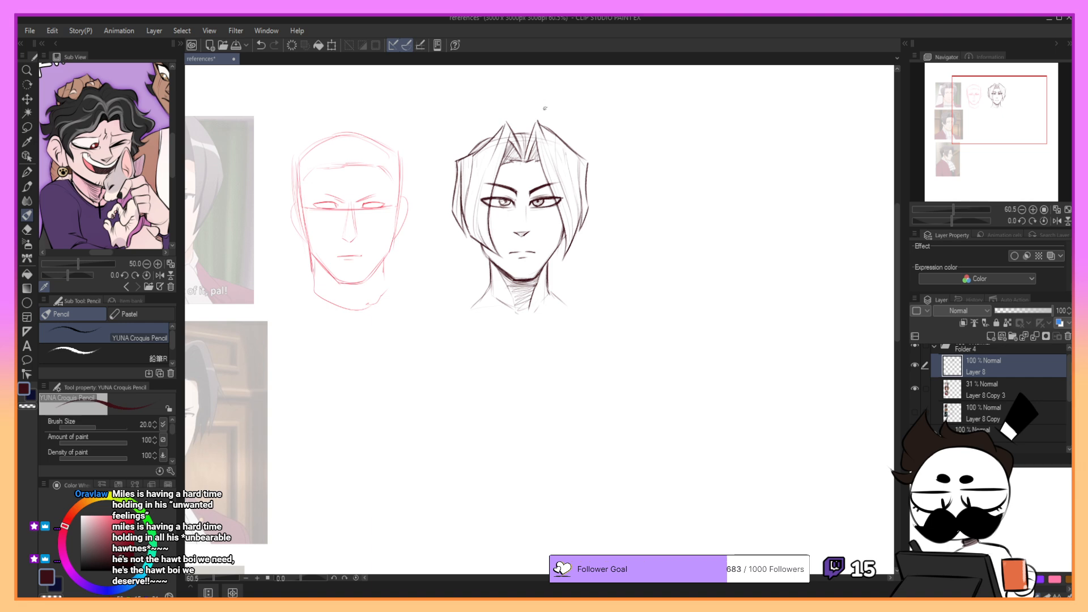
{"action": "key", "text": "ctrl+z"}
{"action": "left_click_drag", "start_coordinate": [471, 150], "coordinate": [488, 136]}
{"action": "left_click_drag", "start_coordinate": [480, 198], "coordinate": [486, 203]}
- Set up the G-pen with bright red as the drawing colour on Layer 8 for the second reference
{"action": "left_click_drag", "start_coordinate": [976, 117], "coordinate": [963, 133]}
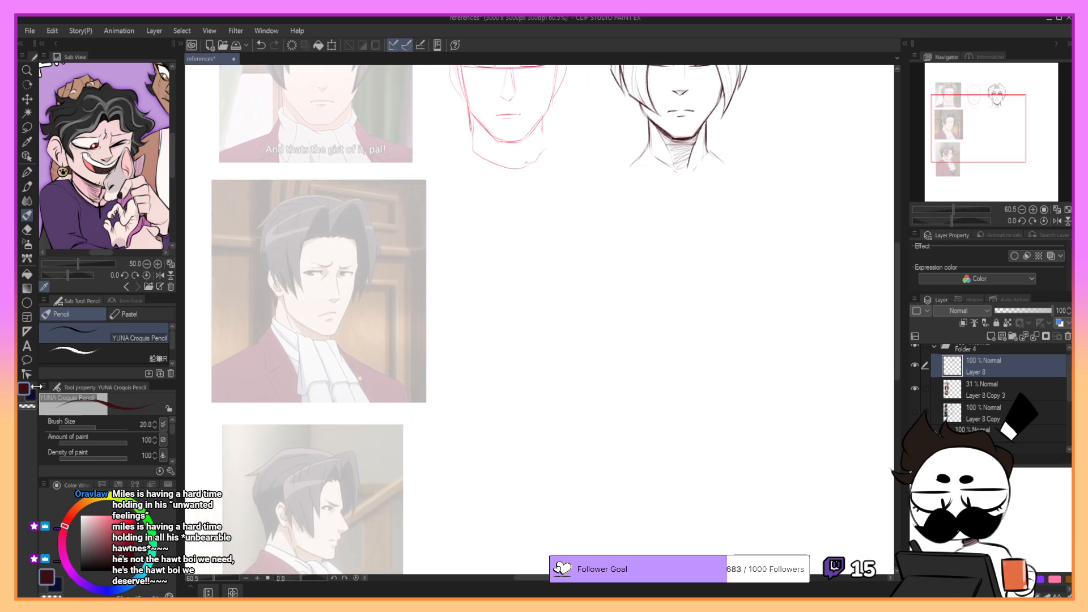
{"action": "left_click", "coordinate": [32, 397]}
{"action": "left_click", "coordinate": [69, 519]}
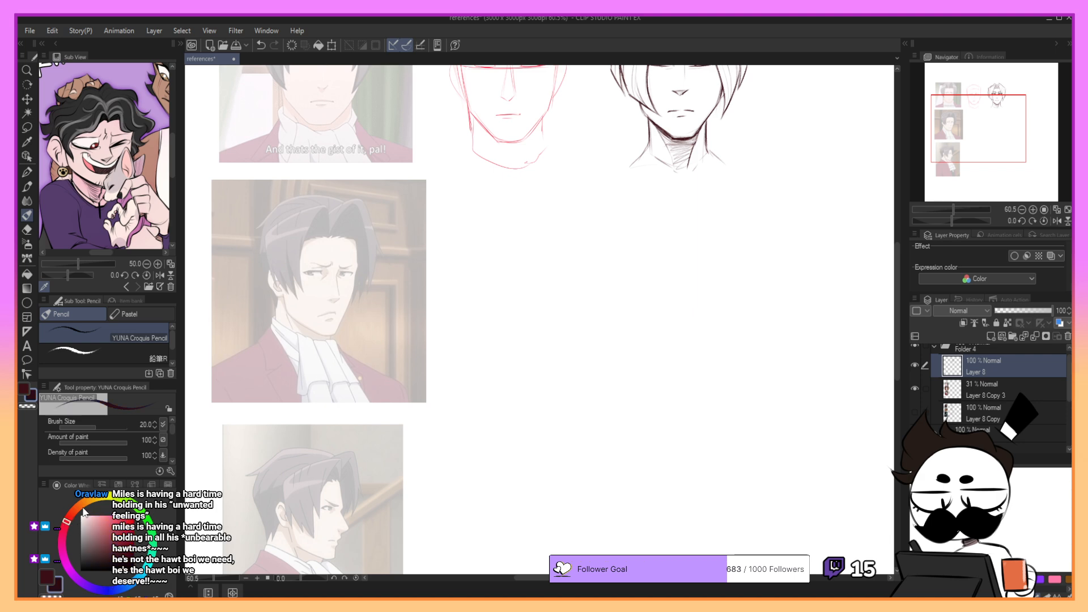
{"action": "left_click_drag", "start_coordinate": [130, 521], "coordinate": [152, 464]}
{"action": "key", "text": "p"}
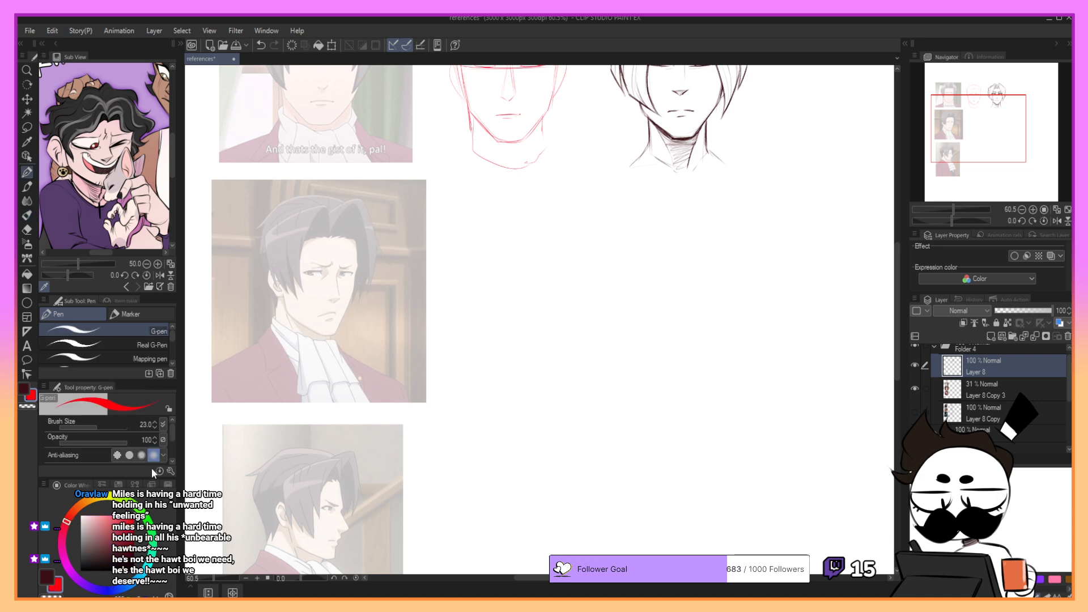
{"action": "left_click", "coordinate": [992, 388]}
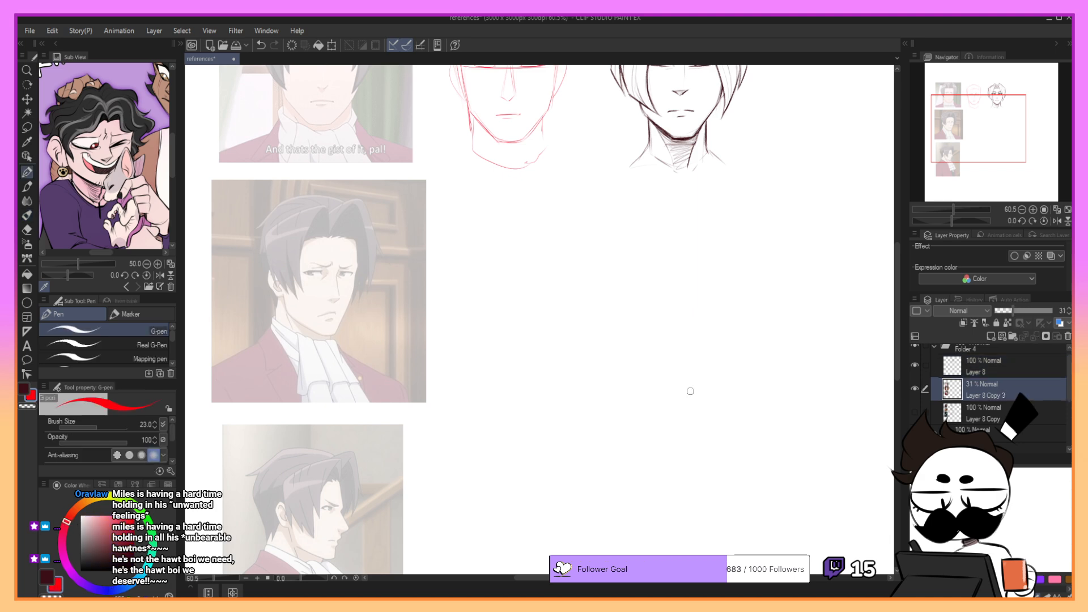
{"action": "left_click", "coordinate": [985, 372]}
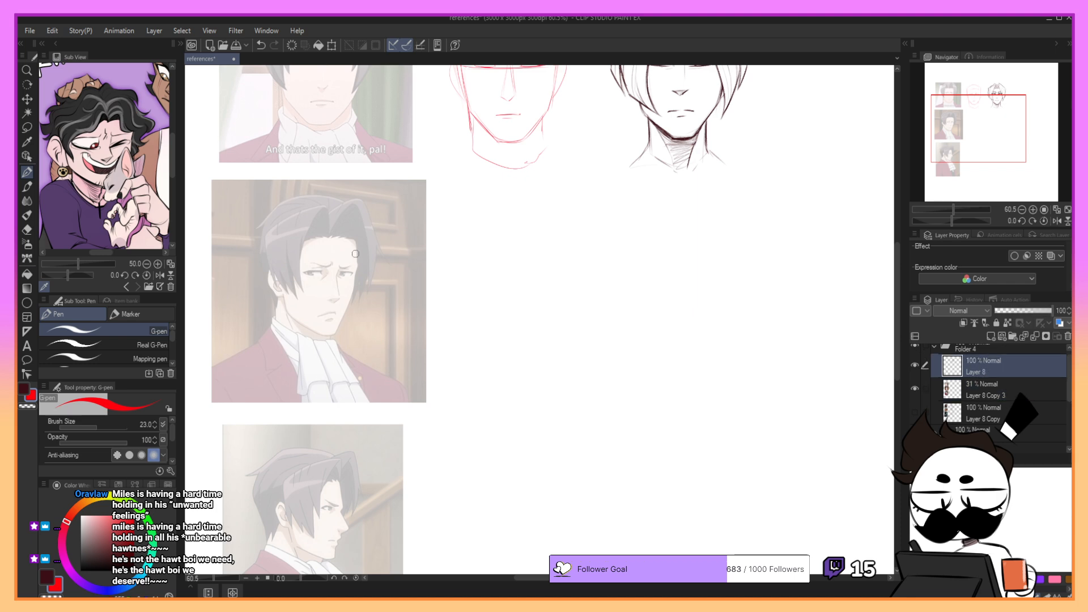
- Trace the right-hand forehead and brow edge of the man's face over the second reference in red
{"action": "left_click_drag", "start_coordinate": [355, 237], "coordinate": [360, 265]}
{"action": "key", "text": "ctrl+z"}
{"action": "mouse_move", "coordinate": [270, 241]}
{"action": "left_mouse_down"}
{"action": "mouse_move", "coordinate": [267, 264]}
{"action": "mouse_move", "coordinate": [263, 242]}
{"action": "left_mouse_up"}
{"action": "key", "text": "ctrl+z"}
{"action": "key", "text": "ctrl+z"}
- Trace the rounded top of the skull over the second reference's hair, joining it to the forehead edge
{"action": "key", "text": "ctrl+z"}
{"action": "mouse_move", "coordinate": [356, 239]}
{"action": "left_mouse_down"}
{"action": "mouse_move", "coordinate": [342, 213]}
{"action": "mouse_move", "coordinate": [309, 208]}
{"action": "mouse_move", "coordinate": [334, 211]}
{"action": "mouse_move", "coordinate": [319, 205]}
{"action": "left_mouse_up"}
{"action": "key", "text": "ctrl+z"}
- Trace the right-hand cheek contour down to the chin on the second reference
{"action": "key", "text": "ctrl+z"}
- Trace the left-hand side of the head, the ear and the jawline to the chin on the second reference
{"action": "key", "text": "ctrl+z"}
{"action": "mouse_move", "coordinate": [262, 254]}
{"action": "left_mouse_down"}
{"action": "mouse_move", "coordinate": [274, 220]}
{"action": "mouse_move", "coordinate": [262, 261]}
{"action": "mouse_move", "coordinate": [338, 209]}
{"action": "mouse_move", "coordinate": [308, 205]}
{"action": "mouse_move", "coordinate": [324, 213]}
{"action": "mouse_move", "coordinate": [329, 204]}
{"action": "mouse_move", "coordinate": [357, 237]}
{"action": "left_mouse_up"}
{"action": "key", "text": "ctrl+z"}
{"action": "key", "text": "ctrl+z"}
{"action": "key", "text": "ctrl+z"}
{"action": "key", "text": "ctrl+z"}
{"action": "mouse_move", "coordinate": [332, 209]}
{"action": "left_mouse_down"}
{"action": "mouse_move", "coordinate": [311, 206]}
{"action": "mouse_move", "coordinate": [354, 231]}
{"action": "mouse_move", "coordinate": [297, 205]}
{"action": "mouse_move", "coordinate": [362, 233]}
{"action": "mouse_move", "coordinate": [323, 204]}
{"action": "mouse_move", "coordinate": [360, 236]}
{"action": "mouse_move", "coordinate": [334, 207]}
{"action": "mouse_move", "coordinate": [307, 204]}
{"action": "mouse_move", "coordinate": [356, 230]}
{"action": "mouse_move", "coordinate": [345, 216]}
{"action": "mouse_move", "coordinate": [325, 206]}
{"action": "mouse_move", "coordinate": [353, 226]}
{"action": "left_mouse_up"}
{"action": "key", "text": "ctrl+z"}
{"action": "key", "text": "ctrl+z"}
{"action": "key", "text": "ctrl+z"}
{"action": "key", "text": "ctrl+z"}
{"action": "key", "text": "ctrl+z"}
{"action": "key", "text": "ctrl+z"}
{"action": "key", "text": "ctrl+z"}
{"action": "left_click_drag", "start_coordinate": [359, 266], "coordinate": [338, 332]}
{"action": "key", "text": "ctrl+z"}
{"action": "key", "text": "ctrl+z"}
{"action": "key", "text": "ctrl+z"}
{"action": "left_click_drag", "start_coordinate": [355, 291], "coordinate": [342, 321]}
{"action": "mouse_move", "coordinate": [276, 228]}
{"action": "left_mouse_down"}
{"action": "mouse_move", "coordinate": [288, 311]}
{"action": "mouse_move", "coordinate": [327, 337]}
{"action": "left_mouse_up"}
{"action": "key", "text": "ctrl+z"}
{"action": "key", "text": "ctrl+z"}
{"action": "mouse_move", "coordinate": [267, 277]}
{"action": "left_mouse_down"}
{"action": "mouse_move", "coordinate": [281, 266]}
{"action": "mouse_move", "coordinate": [279, 296]}
{"action": "left_mouse_up"}
{"action": "key", "text": "ctrl+z"}
{"action": "key", "text": "ctrl+z"}
{"action": "mouse_move", "coordinate": [280, 267]}
{"action": "left_mouse_down"}
{"action": "mouse_move", "coordinate": [267, 285]}
{"action": "mouse_move", "coordinate": [283, 319]}
{"action": "mouse_move", "coordinate": [328, 349]}
{"action": "left_mouse_up"}
{"action": "key", "text": "ctrl+z"}
{"action": "key", "text": "ctrl+z"}
- Draw a horizontal eye guideline across the traced face on the second reference
{"action": "key", "text": "ctrl+z"}
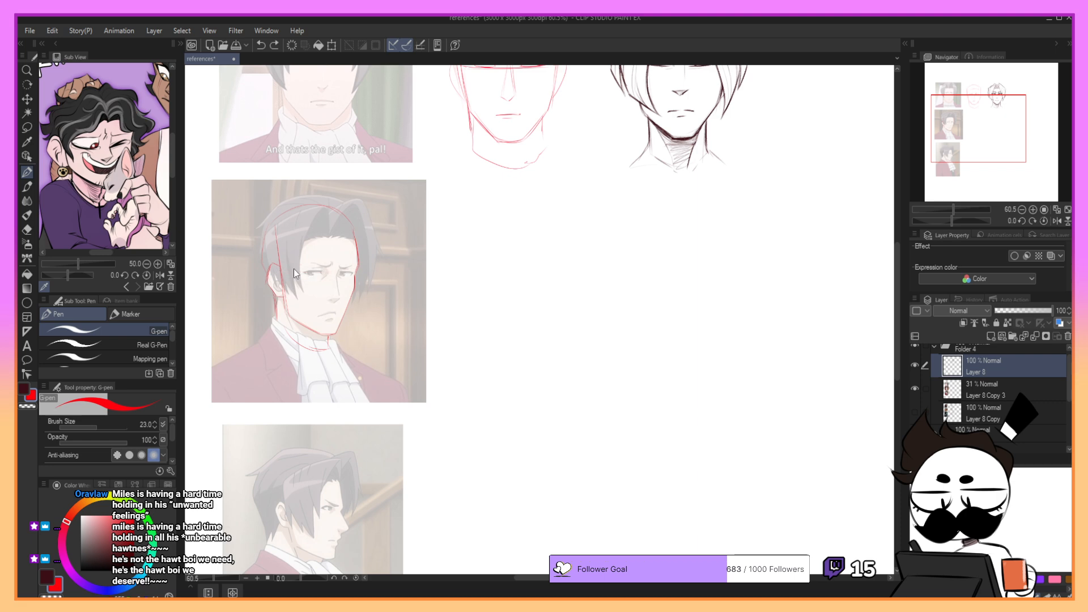
{"action": "mouse_move", "coordinate": [288, 270]}
{"action": "left_mouse_down"}
{"action": "mouse_move", "coordinate": [332, 273]}
{"action": "mouse_move", "coordinate": [289, 273]}
{"action": "mouse_move", "coordinate": [355, 266]}
{"action": "mouse_move", "coordinate": [348, 273]}
{"action": "mouse_move", "coordinate": [361, 254]}
{"action": "mouse_move", "coordinate": [365, 269]}
{"action": "mouse_move", "coordinate": [326, 277]}
{"action": "mouse_move", "coordinate": [354, 275]}
{"action": "left_mouse_up"}
- Draw the curved vertical centre line from the crown through the forehead and nose, and add construction curves across the forehead
{"action": "key", "text": "ctrl+z"}
{"action": "key", "text": "ctrl+z"}
{"action": "key", "text": "ctrl+z"}
{"action": "left_click_drag", "start_coordinate": [322, 206], "coordinate": [335, 249]}
{"action": "key", "text": "ctrl+z"}
{"action": "left_click_drag", "start_coordinate": [324, 206], "coordinate": [337, 260]}
{"action": "key", "text": "ctrl+z"}
{"action": "left_click_drag", "start_coordinate": [335, 238], "coordinate": [339, 274]}
{"action": "key", "text": "ctrl+z"}
{"action": "mouse_move", "coordinate": [335, 236]}
{"action": "left_mouse_down"}
{"action": "mouse_move", "coordinate": [347, 244]}
{"action": "mouse_move", "coordinate": [305, 240]}
{"action": "mouse_move", "coordinate": [291, 254]}
{"action": "mouse_move", "coordinate": [354, 242]}
{"action": "mouse_move", "coordinate": [339, 289]}
{"action": "mouse_move", "coordinate": [338, 267]}
{"action": "mouse_move", "coordinate": [341, 297]}
{"action": "left_mouse_up"}
{"action": "key", "text": "ctrl+z"}
{"action": "key", "text": "ctrl+z"}
{"action": "key", "text": "ctrl+z"}
{"action": "key", "text": "ctrl+z"}
{"action": "key", "text": "ctrl+z"}
{"action": "key", "text": "ctrl+z"}
{"action": "key", "text": "ctrl+z"}
{"action": "key", "text": "ctrl+z"}
{"action": "key", "text": "ctrl+z"}
{"action": "key", "text": "ctrl+z"}
{"action": "key", "text": "ctrl+z"}
{"action": "key", "text": "ctrl+z"}
{"action": "key", "text": "ctrl+z"}
{"action": "key", "text": "ctrl+z"}
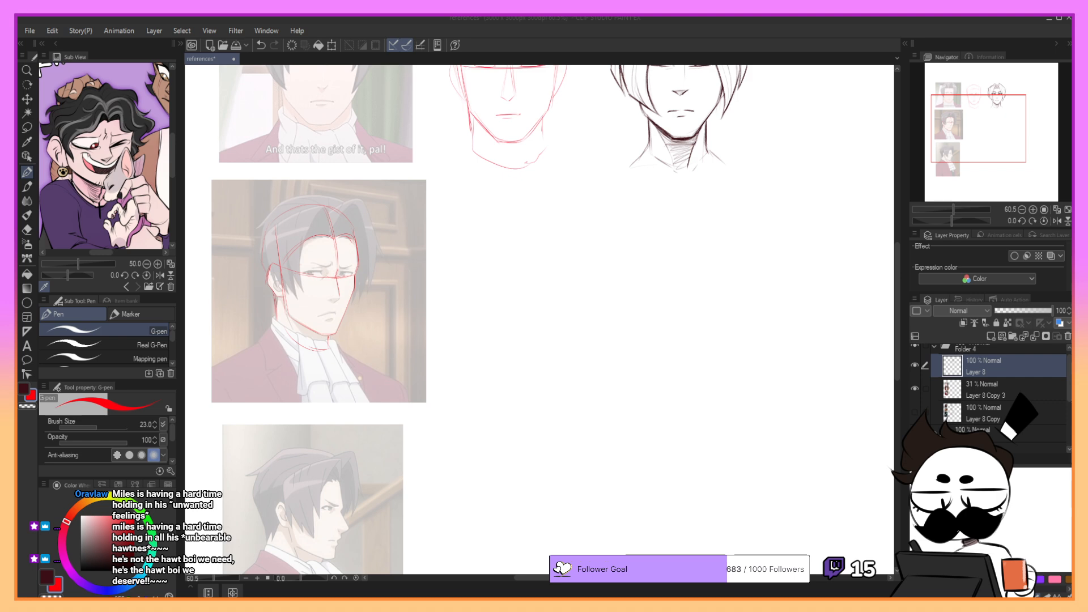
- Trace the nose's bridge and tip over the second reference in red
{"action": "mouse_move", "coordinate": [336, 276]}
{"action": "left_mouse_down"}
{"action": "mouse_move", "coordinate": [327, 299]}
{"action": "mouse_move", "coordinate": [340, 298]}
{"action": "left_mouse_up"}
{"action": "key", "text": "ctrl+z"}
{"action": "key", "text": "ctrl+z"}
{"action": "key", "text": "ctrl+z"}
{"action": "key", "text": "ctrl+z"}
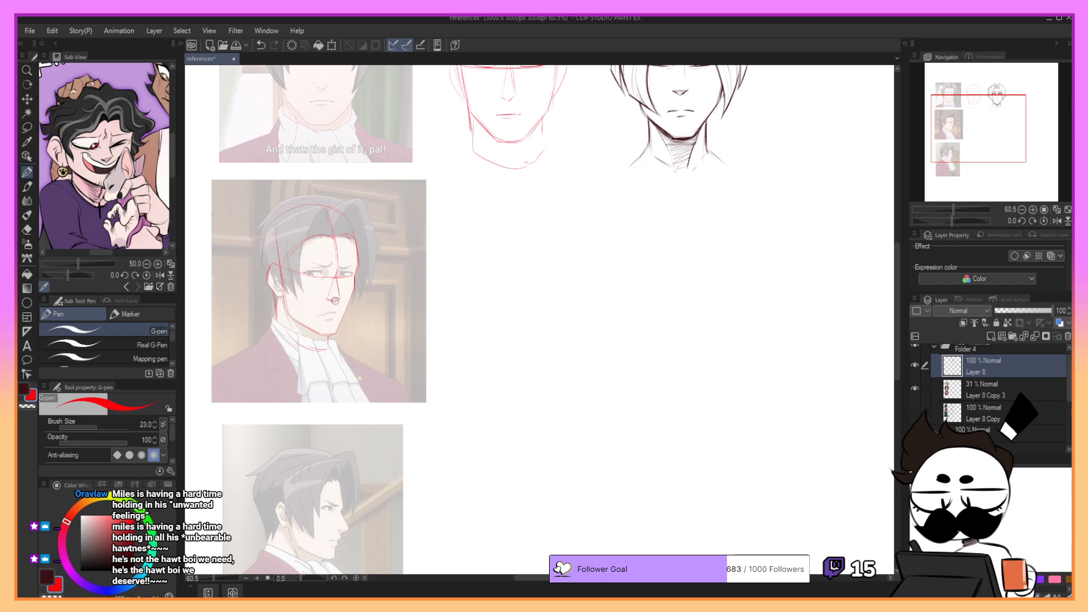
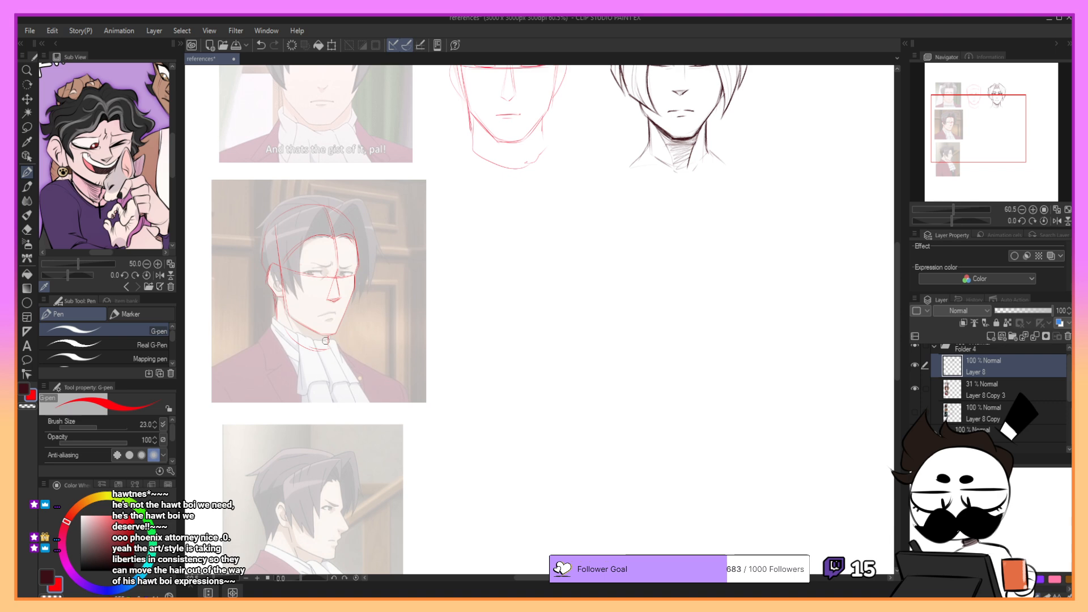
- Trace the mouth and neck line over the second reference in red, checking the tracing against the image
{"action": "left_click_drag", "start_coordinate": [318, 317], "coordinate": [334, 320]}
{"action": "key", "text": "ctrl+z"}
{"action": "key", "text": "ctrl+z"}
{"action": "key", "text": "ctrl+z"}
{"action": "key", "text": "ctrl+z"}
{"action": "key", "text": "ctrl+z"}
{"action": "left_click_drag", "start_coordinate": [963, 112], "coordinate": [965, 109]}
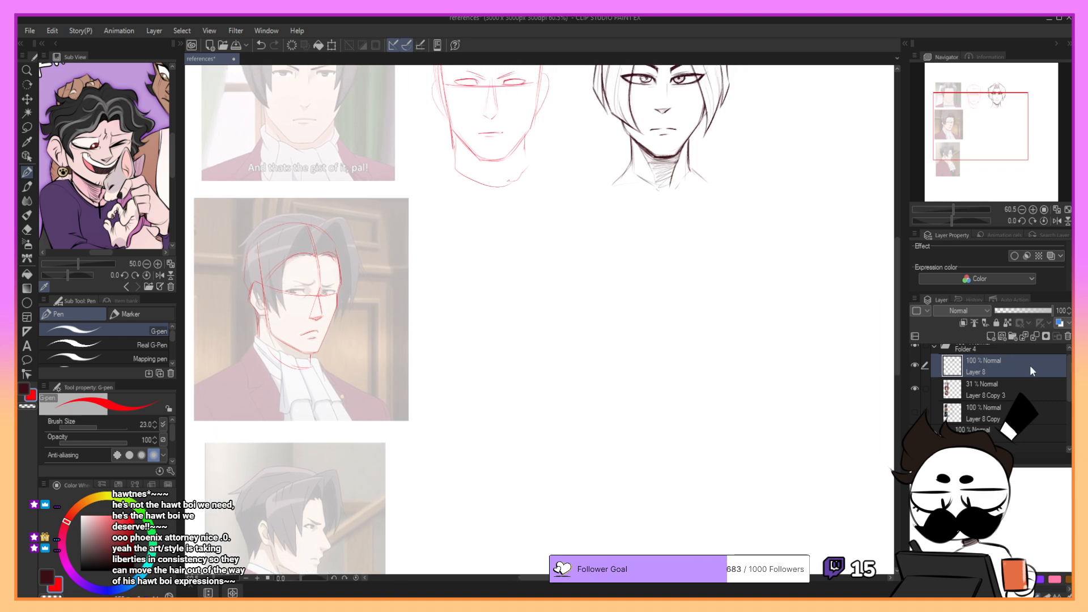
{"action": "left_click", "coordinate": [915, 365]}
{"action": "left_click", "coordinate": [915, 366]}
- Select the red head construction with the lasso, move it off the second reference into the blank space beside it, and enlarge it slightly
{"action": "key", "text": "m"}
{"action": "mouse_move", "coordinate": [331, 212]}
{"action": "left_mouse_down"}
{"action": "mouse_move", "coordinate": [294, 206]}
{"action": "mouse_move", "coordinate": [333, 216]}
{"action": "left_mouse_up"}
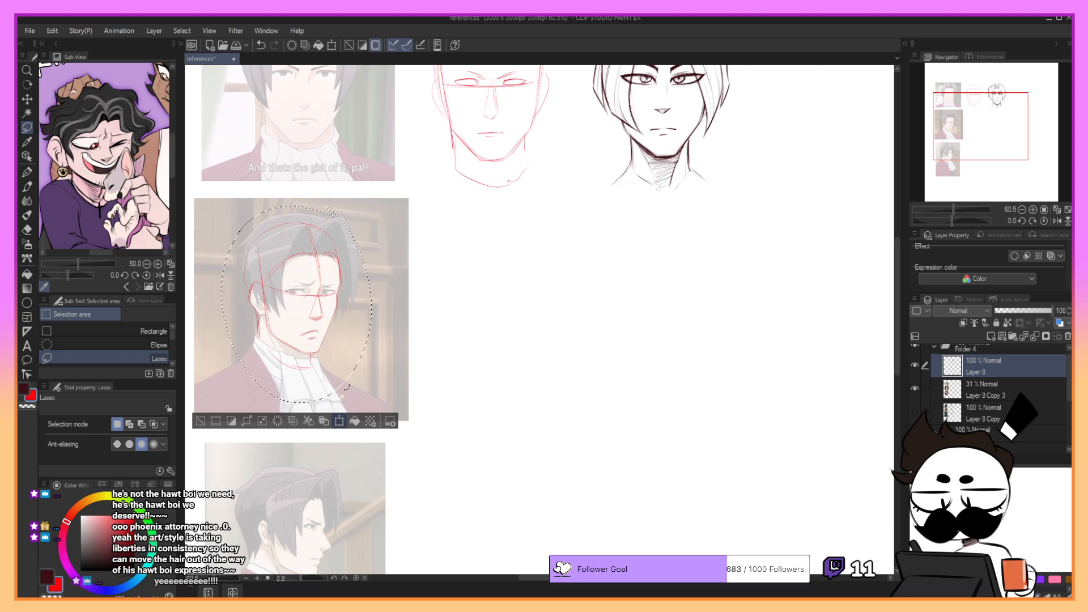
{"action": "left_click", "coordinate": [339, 426]}
{"action": "left_click_drag", "start_coordinate": [408, 343], "coordinate": [543, 352]}
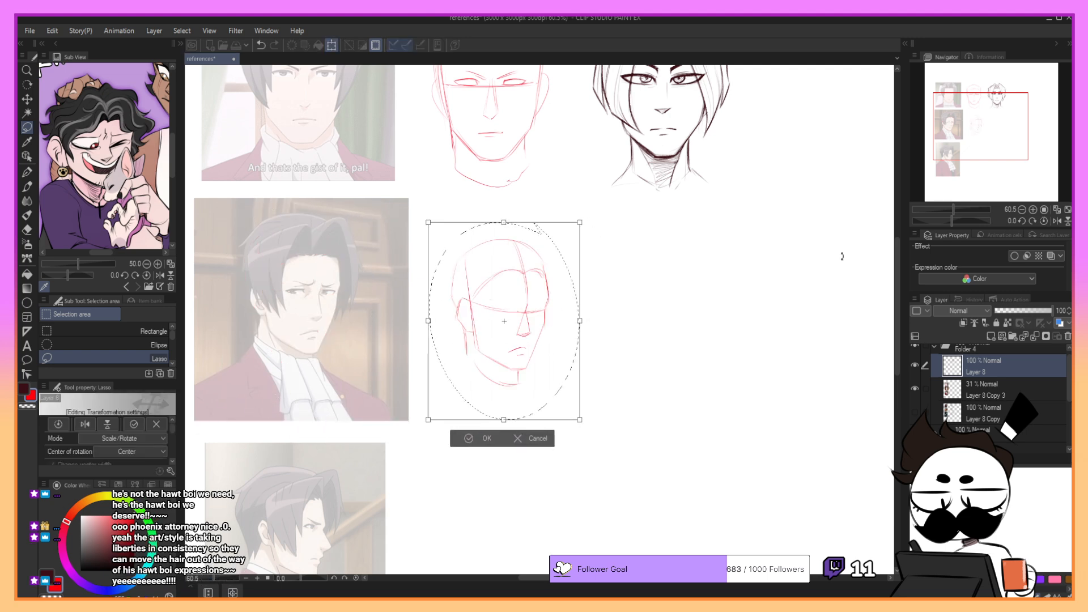
{"action": "left_click_drag", "start_coordinate": [586, 218], "coordinate": [601, 204]}
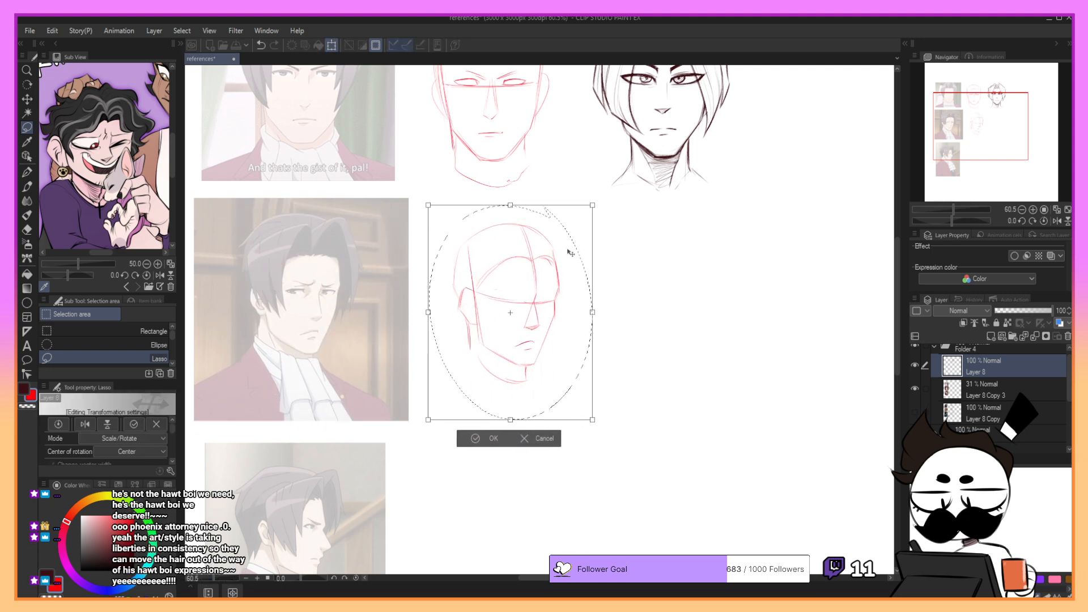
{"action": "left_click_drag", "start_coordinate": [567, 249], "coordinate": [559, 271]}
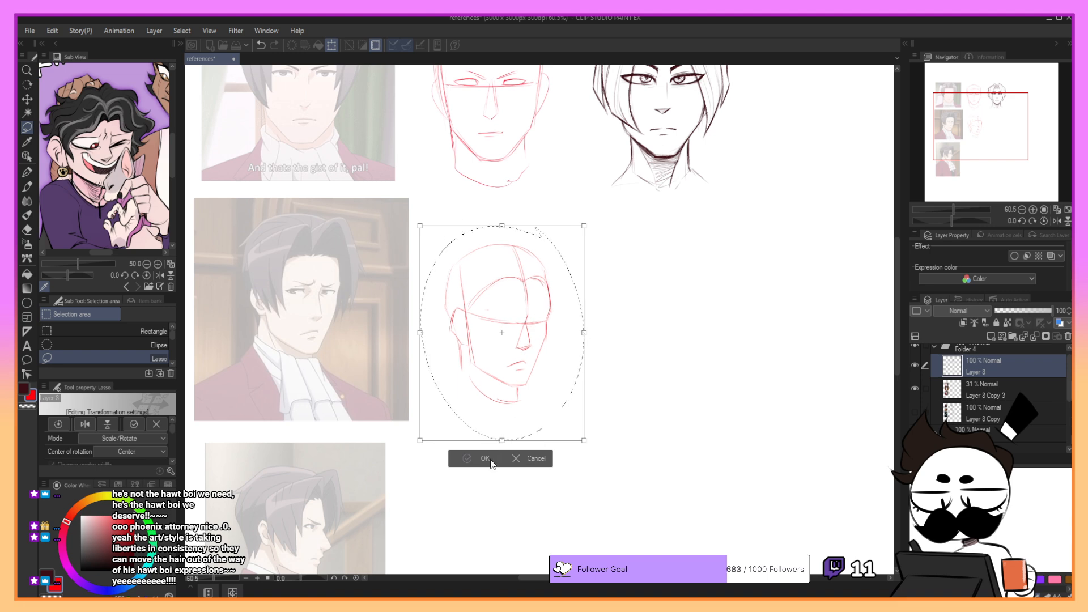
{"action": "left_click", "coordinate": [488, 458]}
{"action": "key", "text": "ctrl+d"}
{"action": "left_click_drag", "start_coordinate": [973, 128], "coordinate": [976, 131]}
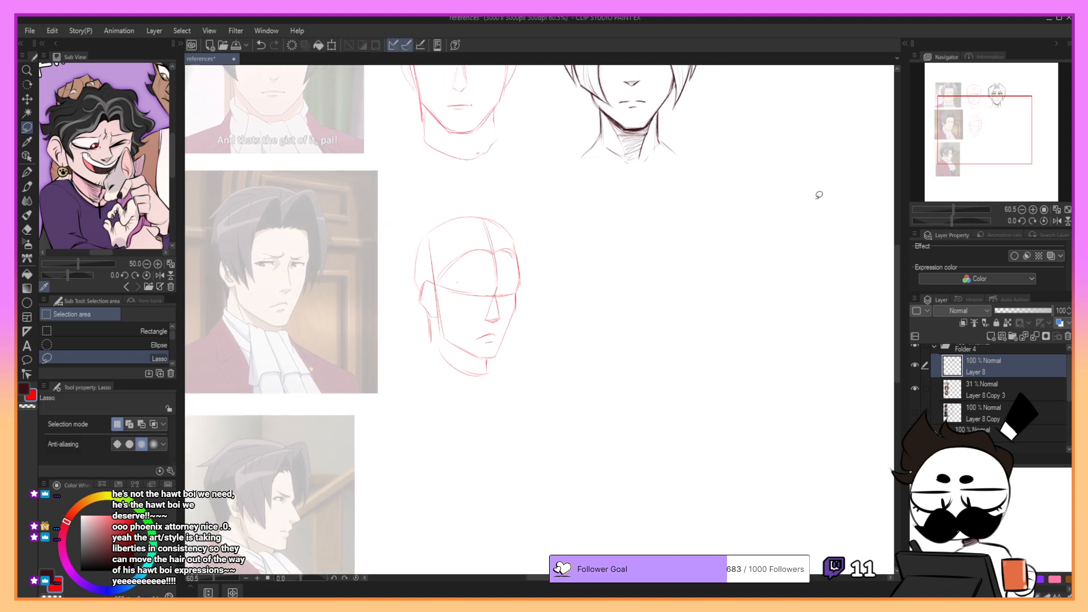
- Reselect the red head construction with the lasso, shift it slightly upward, and deselect it
{"action": "key", "text": "p"}
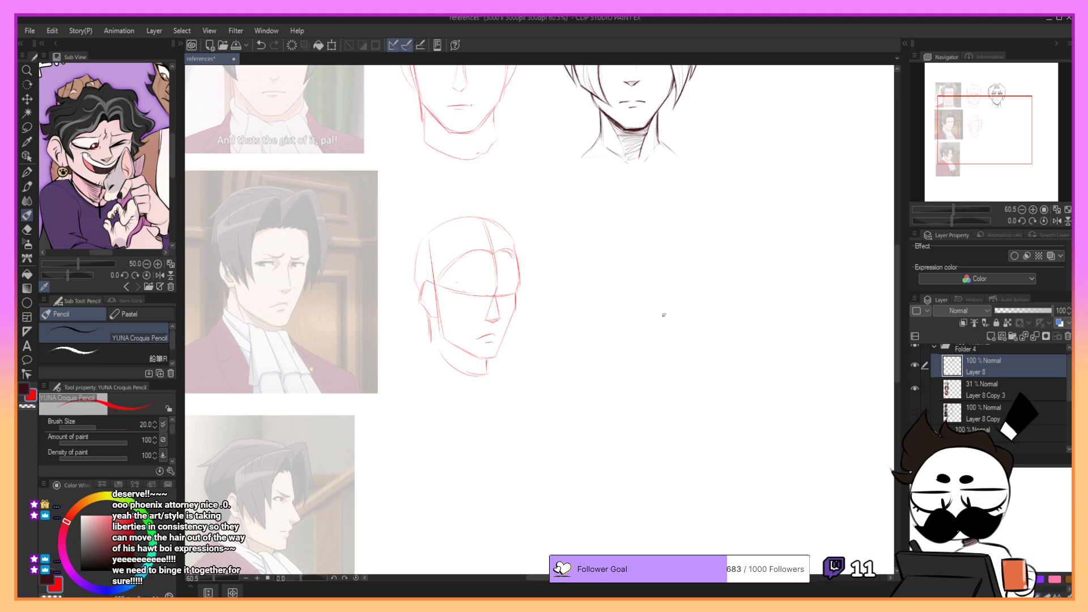
{"action": "left_click", "coordinate": [27, 113]}
{"action": "left_click", "coordinate": [27, 127]}
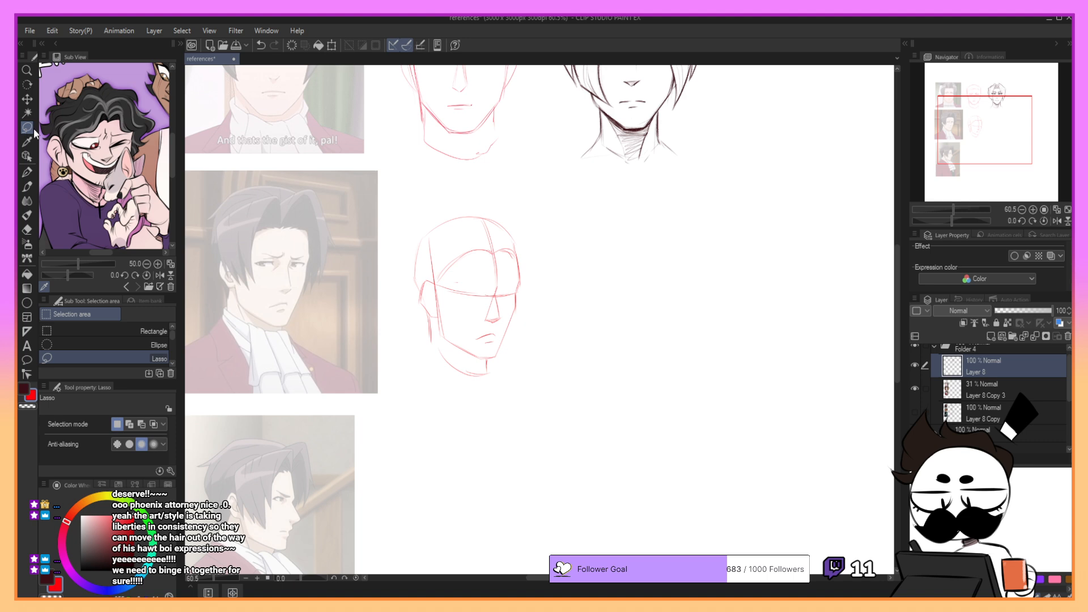
{"action": "mouse_move", "coordinate": [498, 177]}
{"action": "left_mouse_down"}
{"action": "mouse_move", "coordinate": [462, 377]}
{"action": "mouse_move", "coordinate": [545, 250]}
{"action": "left_mouse_up"}
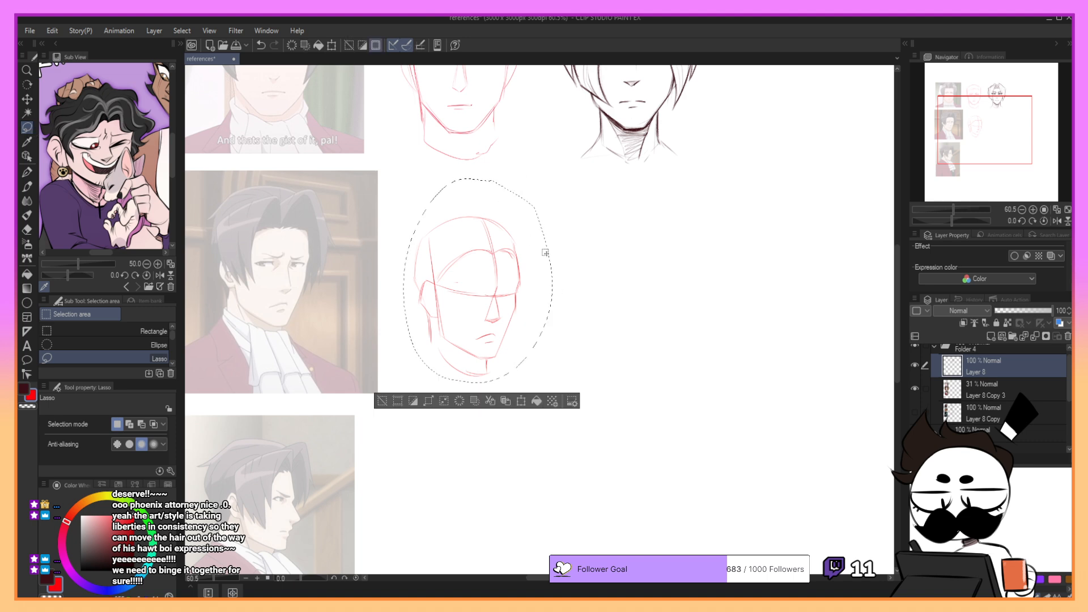
{"action": "left_click", "coordinate": [521, 403]}
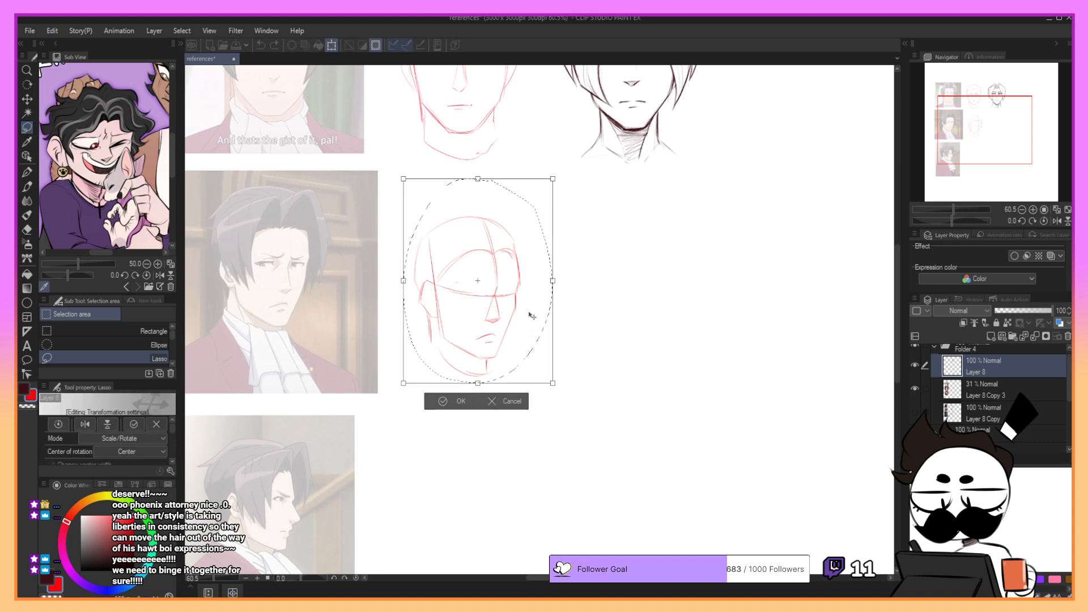
{"action": "left_click_drag", "start_coordinate": [532, 315], "coordinate": [536, 304]}
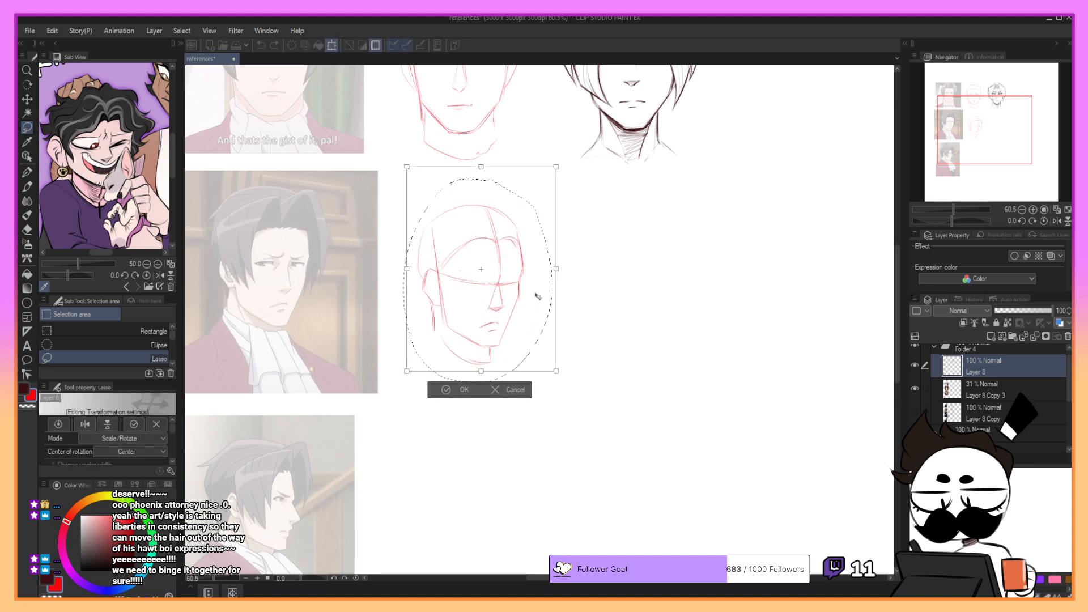
{"action": "left_click", "coordinate": [464, 390]}
{"action": "key", "text": "ctrl+d"}
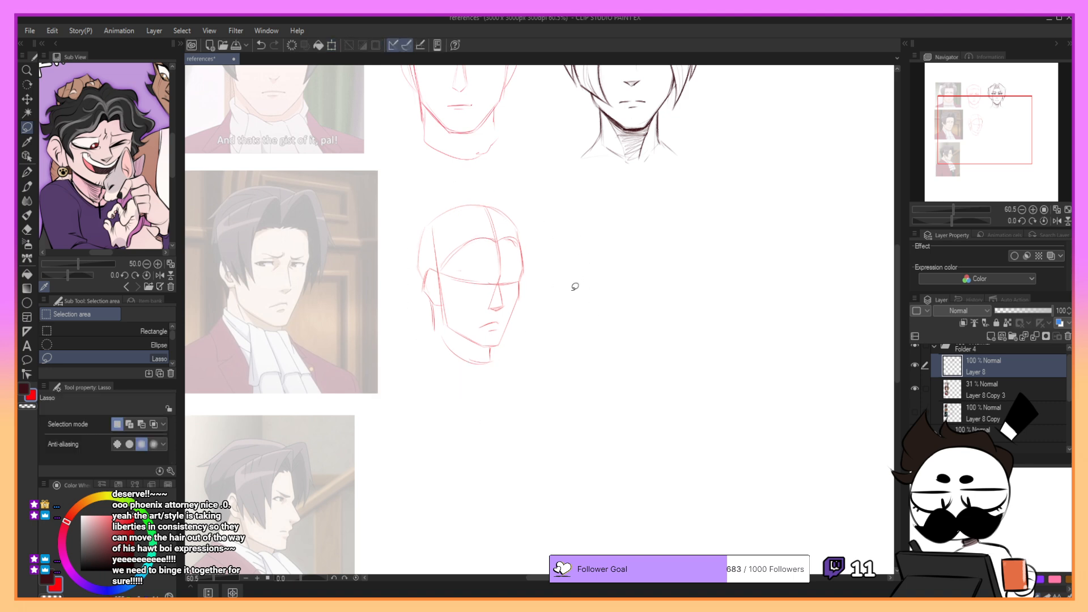
- Sketch the round cranium outline with the YUNA Croquis Pencil in the dark colour, beside the red head construction
{"action": "key", "text": "p"}
{"action": "left_click", "coordinate": [24, 390]}
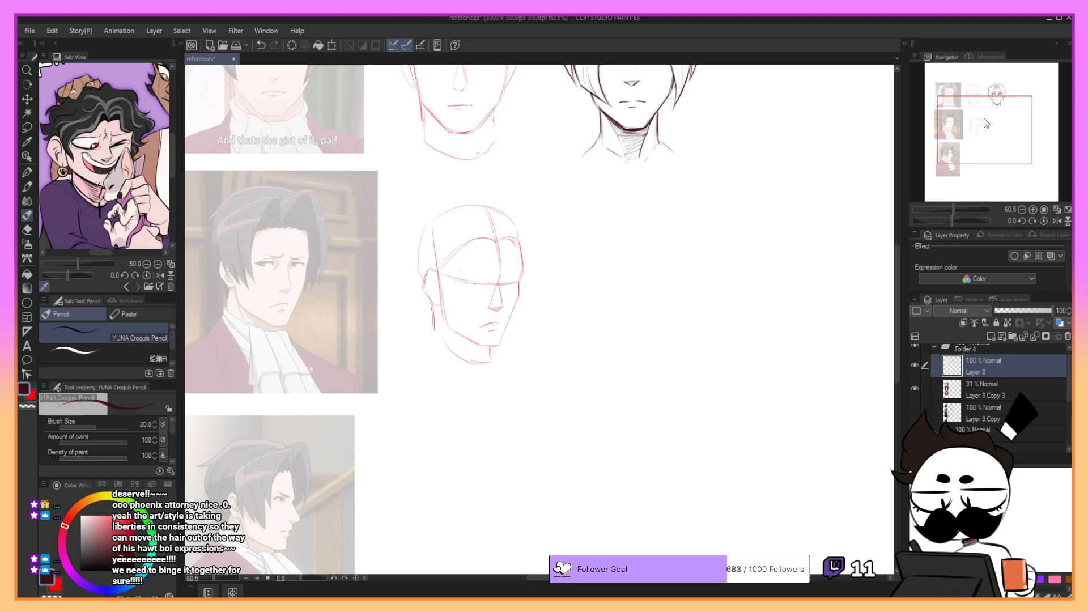
{"action": "left_click_drag", "start_coordinate": [995, 124], "coordinate": [998, 118]}
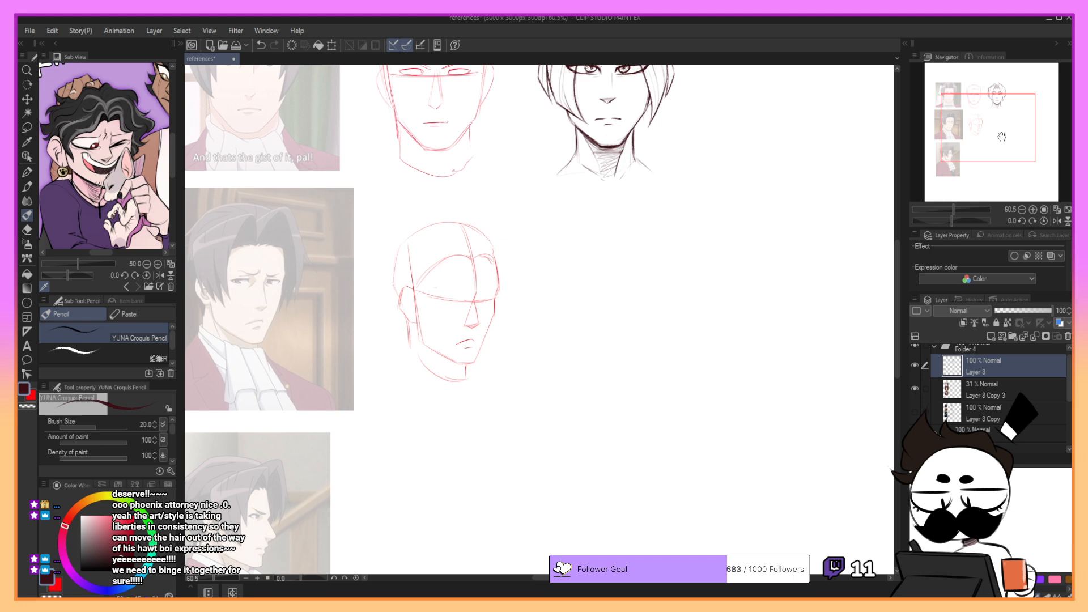
{"action": "left_click_drag", "start_coordinate": [1001, 136], "coordinate": [969, 130]}
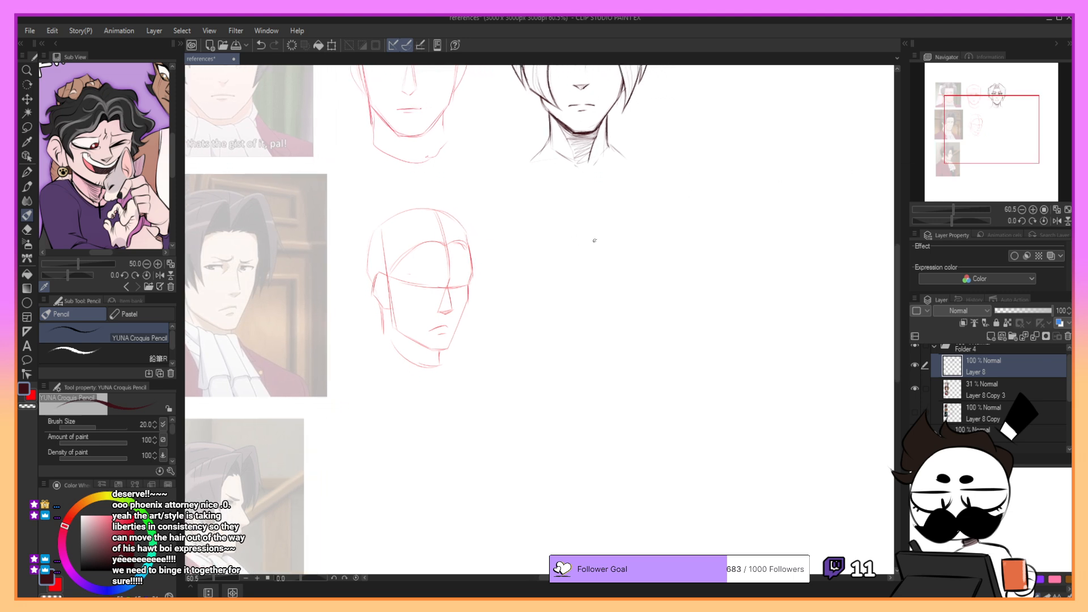
{"action": "left_click_drag", "start_coordinate": [569, 228], "coordinate": [600, 318]}
{"action": "key", "text": "ctrl+z"}
{"action": "left_click_drag", "start_coordinate": [567, 222], "coordinate": [603, 315]}
{"action": "key", "text": "ctrl+z"}
{"action": "left_click_drag", "start_coordinate": [557, 220], "coordinate": [563, 304]}
{"action": "key", "text": "ctrl+z"}
{"action": "mouse_move", "coordinate": [545, 261]}
{"action": "left_mouse_down"}
{"action": "mouse_move", "coordinate": [551, 303]}
{"action": "mouse_move", "coordinate": [589, 307]}
{"action": "left_mouse_up"}
{"action": "key", "text": "ctrl+z"}
{"action": "mouse_move", "coordinate": [571, 211]}
{"action": "left_mouse_down"}
{"action": "mouse_move", "coordinate": [605, 214]}
{"action": "mouse_move", "coordinate": [620, 241]}
{"action": "left_mouse_up"}
{"action": "key", "text": "ctrl+z"}
{"action": "mouse_move", "coordinate": [571, 210]}
{"action": "left_mouse_down"}
{"action": "mouse_move", "coordinate": [624, 228]}
{"action": "mouse_move", "coordinate": [624, 239]}
{"action": "mouse_move", "coordinate": [622, 228]}
{"action": "mouse_move", "coordinate": [590, 221]}
{"action": "mouse_move", "coordinate": [588, 203]}
{"action": "mouse_move", "coordinate": [559, 216]}
{"action": "mouse_move", "coordinate": [617, 244]}
{"action": "mouse_move", "coordinate": [568, 219]}
{"action": "mouse_move", "coordinate": [572, 211]}
{"action": "mouse_move", "coordinate": [620, 235]}
{"action": "mouse_move", "coordinate": [616, 280]}
{"action": "left_mouse_up"}
{"action": "key", "text": "ctrl+z"}
{"action": "key", "text": "ctrl+z"}
- Refine the lower curve of the cranium and draw the face's vertical centre line toward the chin
{"action": "key", "text": "ctrl+z"}
{"action": "key", "text": "ctrl+z"}
- Draw the slightly curved horizontal eye guideline across the pencilled cranium
{"action": "key", "text": "ctrl+z"}
{"action": "key", "text": "ctrl+z"}
{"action": "left_click_drag", "start_coordinate": [617, 233], "coordinate": [612, 295]}
{"action": "mouse_move", "coordinate": [548, 221]}
{"action": "left_mouse_down"}
{"action": "mouse_move", "coordinate": [552, 287]}
{"action": "mouse_move", "coordinate": [621, 284]}
{"action": "left_mouse_up"}
{"action": "key", "text": "ctrl+z"}
{"action": "key", "text": "ctrl+z"}
{"action": "mouse_move", "coordinate": [536, 240]}
{"action": "left_mouse_down"}
{"action": "mouse_move", "coordinate": [624, 262]}
{"action": "mouse_move", "coordinate": [562, 224]}
{"action": "mouse_move", "coordinate": [555, 291]}
{"action": "mouse_move", "coordinate": [592, 255]}
{"action": "mouse_move", "coordinate": [592, 296]}
{"action": "left_mouse_up"}
{"action": "key", "text": "ctrl+z"}
{"action": "mouse_move", "coordinate": [617, 229]}
{"action": "left_mouse_down"}
{"action": "mouse_move", "coordinate": [625, 278]}
{"action": "mouse_move", "coordinate": [614, 229]}
{"action": "mouse_move", "coordinate": [602, 296]}
{"action": "left_mouse_up"}
{"action": "left_click_drag", "start_coordinate": [601, 222], "coordinate": [585, 336]}
- Draw the forehead contour along the far side of the pencilled head and rework its centre line and eye guideline
{"action": "key", "text": "ctrl+z"}
{"action": "key", "text": "ctrl+z"}
{"action": "mouse_move", "coordinate": [543, 287]}
{"action": "left_mouse_down"}
{"action": "mouse_move", "coordinate": [613, 288]}
{"action": "mouse_move", "coordinate": [623, 276]}
{"action": "left_mouse_up"}
{"action": "key", "text": "ctrl+z"}
{"action": "key", "text": "ctrl+z"}
{"action": "mouse_move", "coordinate": [543, 276]}
{"action": "left_mouse_down"}
{"action": "mouse_move", "coordinate": [596, 276]}
{"action": "mouse_move", "coordinate": [536, 266]}
{"action": "mouse_move", "coordinate": [618, 278]}
{"action": "left_mouse_up"}
{"action": "key", "text": "ctrl+z"}
{"action": "key", "text": "ctrl+z"}
{"action": "left_click_drag", "start_coordinate": [535, 273], "coordinate": [615, 280]}
{"action": "key", "text": "ctrl+z"}
{"action": "key", "text": "ctrl+z"}
{"action": "left_click_drag", "start_coordinate": [538, 273], "coordinate": [627, 278]}
{"action": "key", "text": "ctrl+z"}
{"action": "key", "text": "ctrl+z"}
{"action": "key", "text": "ctrl+z"}
{"action": "left_click_drag", "start_coordinate": [533, 268], "coordinate": [603, 281]}
{"action": "key", "text": "ctrl+z"}
{"action": "left_click_drag", "start_coordinate": [602, 216], "coordinate": [633, 269]}
{"action": "key", "text": "ctrl+z"}
{"action": "key", "text": "ctrl+z"}
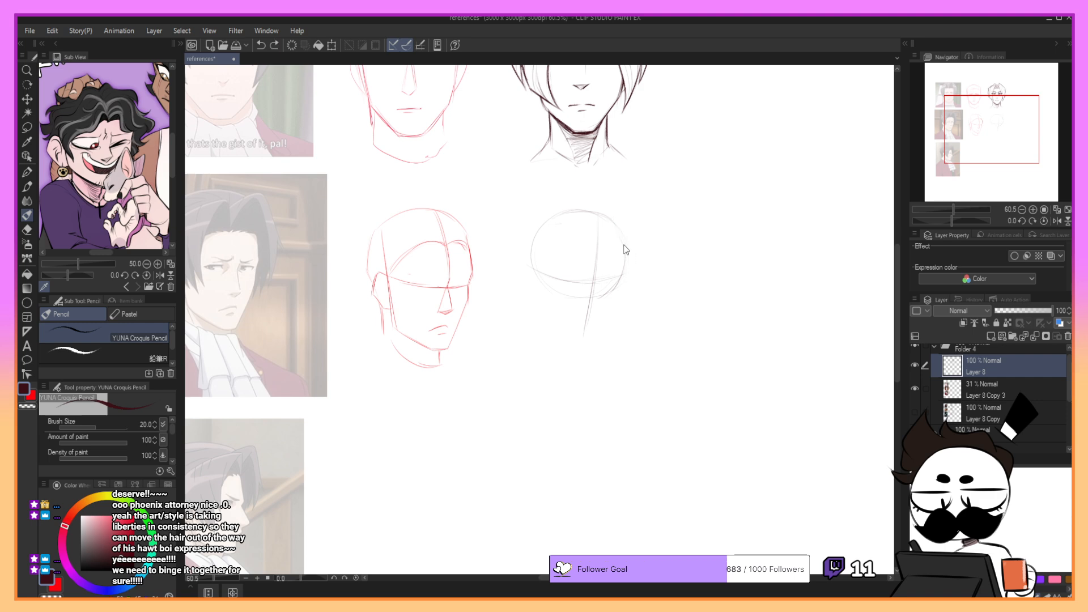
{"action": "key", "text": "ctrl+z"}
{"action": "left_click_drag", "start_coordinate": [612, 223], "coordinate": [631, 279]}
{"action": "key", "text": "ctrl+z"}
{"action": "key", "text": "ctrl+z"}
{"action": "mouse_move", "coordinate": [606, 221]}
{"action": "left_mouse_down"}
{"action": "mouse_move", "coordinate": [629, 262]}
{"action": "mouse_move", "coordinate": [629, 307]}
{"action": "mouse_move", "coordinate": [623, 294]}
{"action": "mouse_move", "coordinate": [591, 352]}
{"action": "left_mouse_up"}
{"action": "key", "text": "ctrl+z"}
- Strengthen the crown and sketch the near side of the face down through the jaw toward the chin
{"action": "key", "text": "ctrl+z"}
{"action": "key", "text": "ctrl+z"}
{"action": "key", "text": "ctrl+z"}
{"action": "mouse_move", "coordinate": [595, 282]}
{"action": "left_mouse_down"}
{"action": "mouse_move", "coordinate": [628, 277]}
{"action": "mouse_move", "coordinate": [614, 282]}
{"action": "mouse_move", "coordinate": [627, 213]}
{"action": "mouse_move", "coordinate": [623, 285]}
{"action": "left_mouse_up"}
- Draw the far cheek contour from the eye guideline down to the chin on the pencilled head
{"action": "key", "text": "ctrl+z"}
{"action": "key", "text": "ctrl+z"}
{"action": "key", "text": "ctrl+z"}
{"action": "key", "text": "ctrl+z"}
{"action": "mouse_move", "coordinate": [593, 210]}
{"action": "left_mouse_down"}
{"action": "mouse_move", "coordinate": [535, 227]}
{"action": "mouse_move", "coordinate": [596, 208]}
{"action": "left_mouse_up"}
{"action": "left_click_drag", "start_coordinate": [544, 232], "coordinate": [542, 316]}
{"action": "key", "text": "ctrl+z"}
{"action": "key", "text": "ctrl+z"}
{"action": "left_click_drag", "start_coordinate": [570, 350], "coordinate": [542, 326]}
{"action": "key", "text": "ctrl+z"}
{"action": "mouse_move", "coordinate": [541, 281]}
{"action": "left_mouse_down"}
{"action": "mouse_move", "coordinate": [540, 325]}
{"action": "mouse_move", "coordinate": [567, 352]}
{"action": "left_mouse_up"}
{"action": "key", "text": "ctrl+z"}
{"action": "key", "text": "ctrl+z"}
{"action": "mouse_move", "coordinate": [623, 283]}
{"action": "left_mouse_down"}
{"action": "mouse_move", "coordinate": [625, 301]}
{"action": "mouse_move", "coordinate": [593, 345]}
{"action": "left_mouse_up"}
{"action": "key", "text": "ctrl+z"}
{"action": "key", "text": "ctrl+z"}
{"action": "key", "text": "ctrl+z"}
{"action": "key", "text": "ctrl+z"}
{"action": "key", "text": "ctrl+z"}
{"action": "left_click_drag", "start_coordinate": [622, 304], "coordinate": [593, 346]}
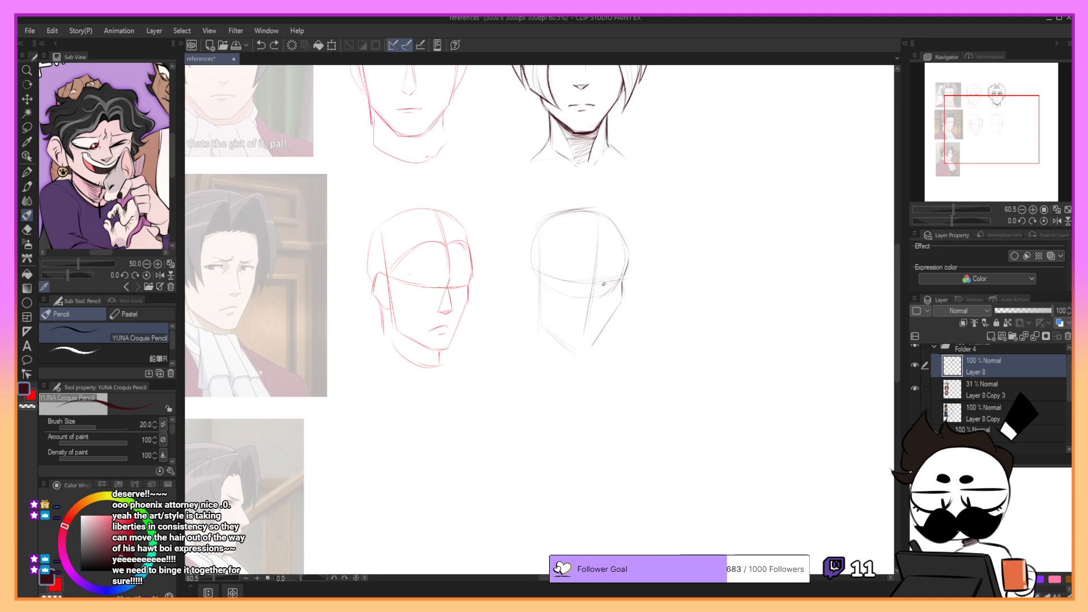
{"action": "key", "text": "ctrl+z"}
{"action": "key", "text": "ctrl+z"}
{"action": "left_click_drag", "start_coordinate": [622, 280], "coordinate": [594, 346]}
{"action": "key", "text": "ctrl+z"}
{"action": "key", "text": "ctrl+z"}
{"action": "left_click_drag", "start_coordinate": [621, 283], "coordinate": [593, 346]}
- Redraw the near jawline from the side of the face to the chin
{"action": "key", "text": "ctrl+z"}
{"action": "left_click_drag", "start_coordinate": [540, 322], "coordinate": [578, 354]}
{"action": "key", "text": "ctrl+z"}
{"action": "mouse_move", "coordinate": [540, 255]}
{"action": "left_mouse_down"}
{"action": "mouse_move", "coordinate": [538, 328]}
{"action": "mouse_move", "coordinate": [574, 350]}
{"action": "left_mouse_up"}
- Sketch the ear and the back of the head on the near side of the pencilled construction
{"action": "key", "text": "ctrl+z"}
- Sketch the neck below the jaw and the shoulder lines on both sides
{"action": "key", "text": "ctrl+z"}
{"action": "key", "text": "ctrl+z"}
{"action": "mouse_move", "coordinate": [531, 228]}
{"action": "left_mouse_down"}
{"action": "mouse_move", "coordinate": [567, 213]}
{"action": "mouse_move", "coordinate": [521, 230]}
{"action": "mouse_move", "coordinate": [521, 275]}
{"action": "mouse_move", "coordinate": [534, 260]}
{"action": "mouse_move", "coordinate": [510, 282]}
{"action": "mouse_move", "coordinate": [523, 263]}
{"action": "mouse_move", "coordinate": [513, 281]}
{"action": "mouse_move", "coordinate": [540, 310]}
{"action": "mouse_move", "coordinate": [529, 360]}
{"action": "left_mouse_up"}
{"action": "key", "text": "ctrl+z"}
{"action": "key", "text": "ctrl+z"}
{"action": "key", "text": "ctrl+z"}
{"action": "key", "text": "ctrl+z"}
{"action": "key", "text": "ctrl+z"}
{"action": "key", "text": "ctrl+z"}
{"action": "key", "text": "ctrl+z"}
{"action": "key", "text": "ctrl+z"}
{"action": "key", "text": "ctrl+z"}
{"action": "key", "text": "ctrl+z"}
{"action": "key", "text": "ctrl+z"}
{"action": "mouse_move", "coordinate": [529, 312]}
{"action": "left_mouse_down"}
{"action": "mouse_move", "coordinate": [525, 360]}
{"action": "mouse_move", "coordinate": [590, 375]}
{"action": "mouse_move", "coordinate": [575, 366]}
{"action": "left_mouse_up"}
{"action": "key", "text": "ctrl+z"}
{"action": "key", "text": "ctrl+z"}
{"action": "key", "text": "ctrl+z"}
{"action": "left_click_drag", "start_coordinate": [575, 365], "coordinate": [603, 384]}
{"action": "left_click_drag", "start_coordinate": [515, 362], "coordinate": [563, 386]}
{"action": "key", "text": "ctrl+z"}
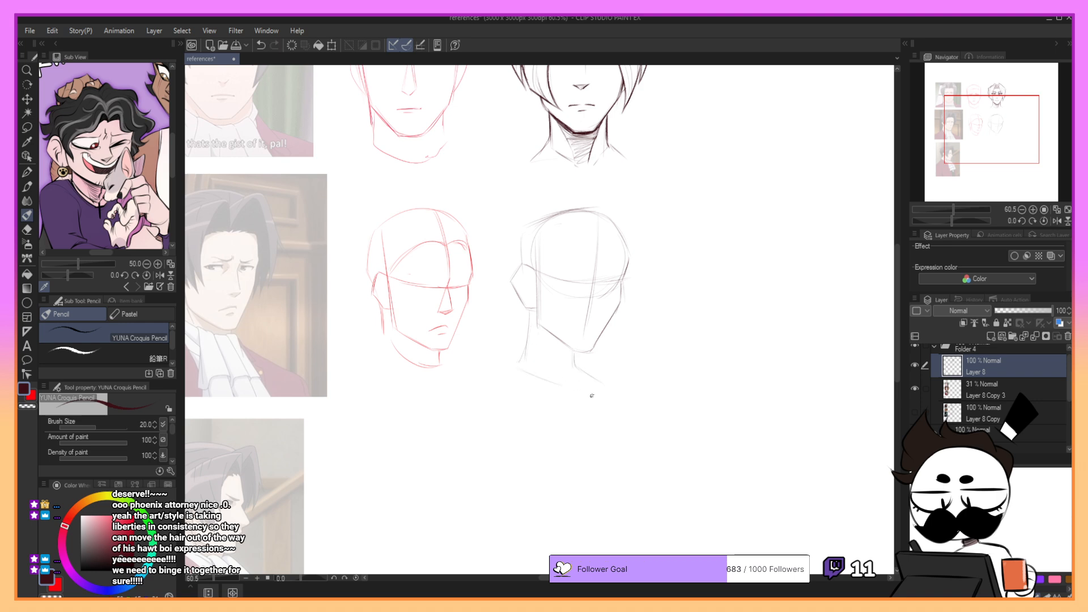
{"action": "key", "text": "ctrl+z"}
{"action": "mouse_move", "coordinate": [553, 284]}
{"action": "left_mouse_down"}
{"action": "mouse_move", "coordinate": [591, 301]}
{"action": "mouse_move", "coordinate": [590, 289]}
{"action": "mouse_move", "coordinate": [611, 290]}
{"action": "left_mouse_up"}
{"action": "key", "text": "ctrl+z"}
{"action": "left_click", "coordinate": [985, 394]}
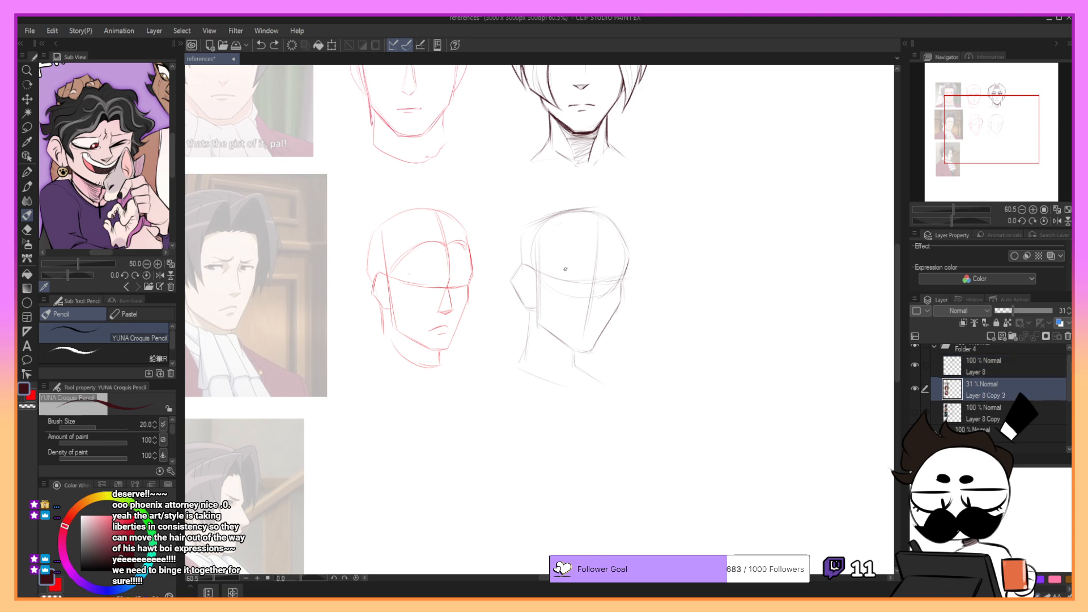
{"action": "left_click_drag", "start_coordinate": [556, 274], "coordinate": [572, 274]}
{"action": "key", "text": "ctrl+z"}
{"action": "left_click", "coordinate": [976, 366]}
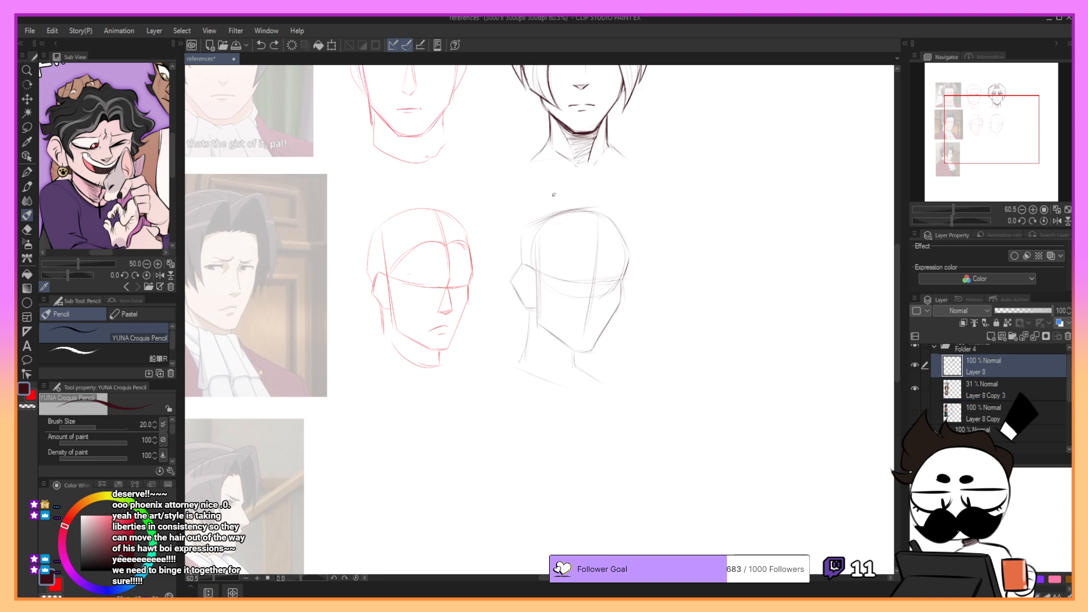
{"action": "left_click_drag", "start_coordinate": [554, 275], "coordinate": [586, 278]}
{"action": "key", "text": "ctrl+z"}
{"action": "key", "text": "ctrl+z"}
{"action": "key", "text": "ctrl+z"}
{"action": "key", "text": "ctrl+z"}
{"action": "key", "text": "ctrl+z"}
{"action": "key", "text": "ctrl+z"}
- Add a new layer directly above the faded reference layer, Layer 8 Copy 3, and switch to the G-pen in red
{"action": "left_click", "coordinate": [992, 385]}
{"action": "left_click", "coordinate": [991, 336]}
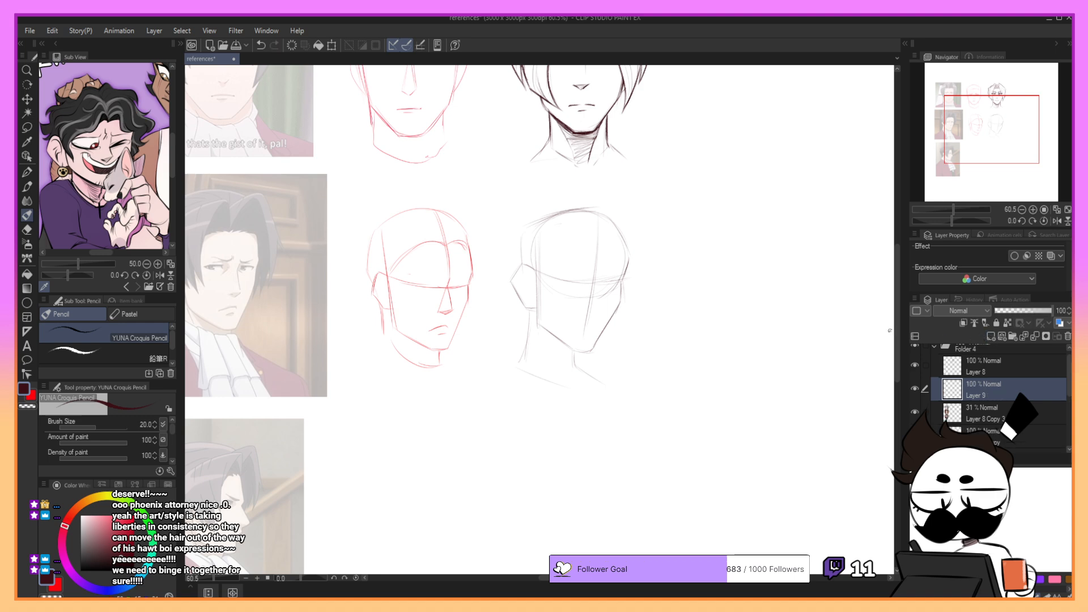
{"action": "key", "text": "p"}
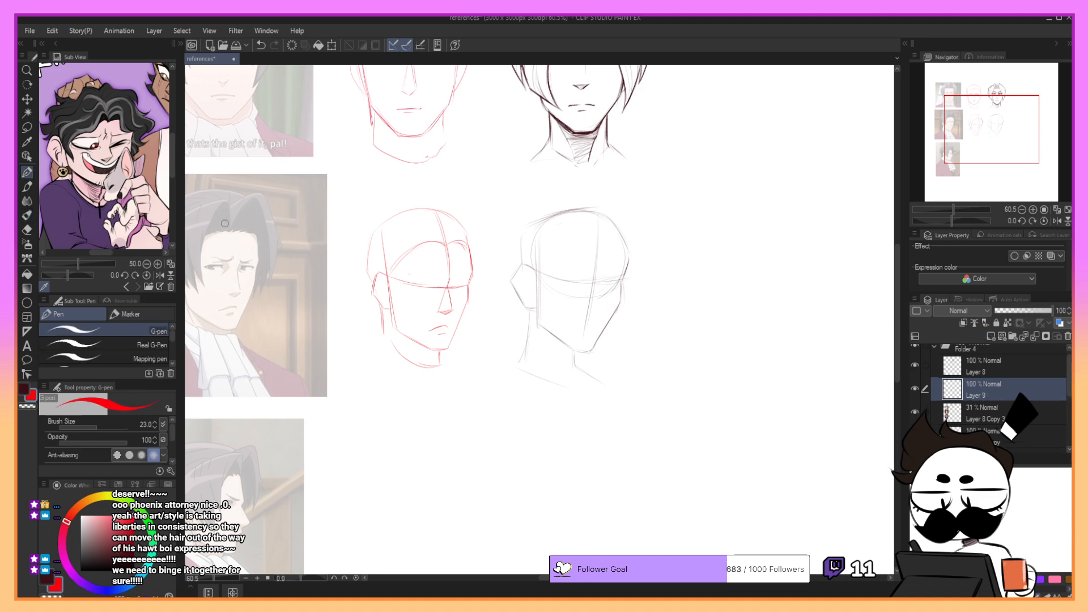
- Trace both narrowed eyes and the furrowed brow lines in red over the faded second reference
{"action": "key", "text": "ctrl+z"}
{"action": "left_click_drag", "start_coordinate": [202, 266], "coordinate": [221, 269]}
{"action": "key", "text": "ctrl+z"}
{"action": "key", "text": "ctrl+z"}
{"action": "key", "text": "ctrl+z"}
{"action": "key", "text": "ctrl+z"}
{"action": "key", "text": "ctrl+z"}
{"action": "key", "text": "ctrl+z"}
{"action": "mouse_move", "coordinate": [241, 266]}
{"action": "left_mouse_down"}
{"action": "mouse_move", "coordinate": [254, 268]}
{"action": "mouse_move", "coordinate": [216, 258]}
{"action": "mouse_move", "coordinate": [230, 260]}
{"action": "left_mouse_up"}
{"action": "key", "text": "ctrl+z"}
{"action": "key", "text": "ctrl+z"}
{"action": "key", "text": "ctrl+z"}
{"action": "key", "text": "ctrl+z"}
{"action": "mouse_move", "coordinate": [242, 265]}
{"action": "left_mouse_down"}
{"action": "mouse_move", "coordinate": [255, 261]}
{"action": "mouse_move", "coordinate": [226, 298]}
{"action": "mouse_move", "coordinate": [294, 236]}
{"action": "left_mouse_up"}
- Lasso the traced red eyes, move them onto the red head construction beside the reference, and deselect
{"action": "left_click", "coordinate": [26, 127]}
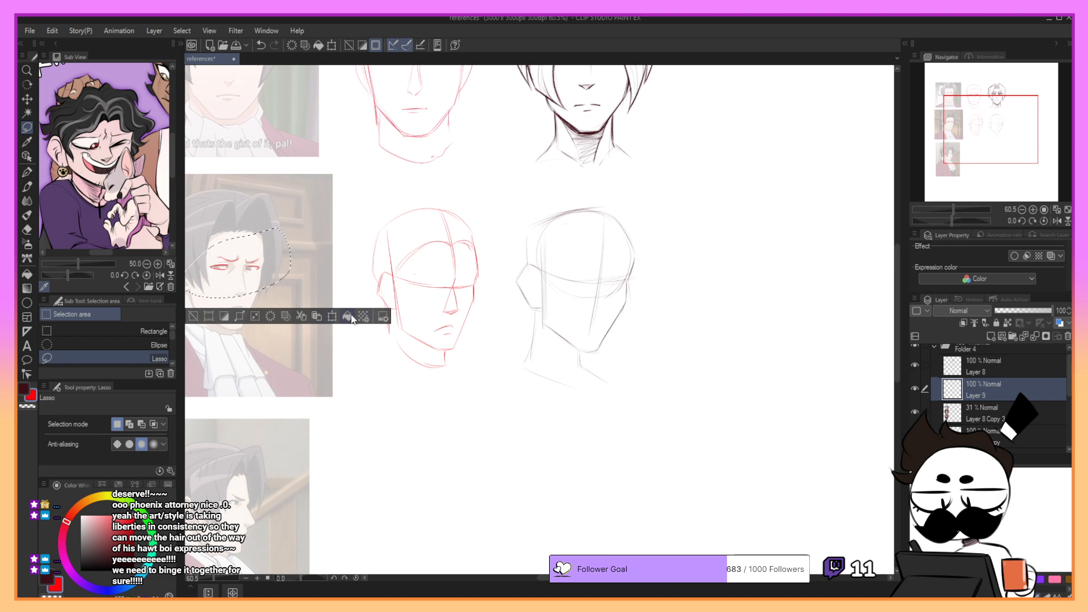
{"action": "left_click", "coordinate": [332, 316]}
{"action": "left_click_drag", "start_coordinate": [310, 276], "coordinate": [482, 285]}
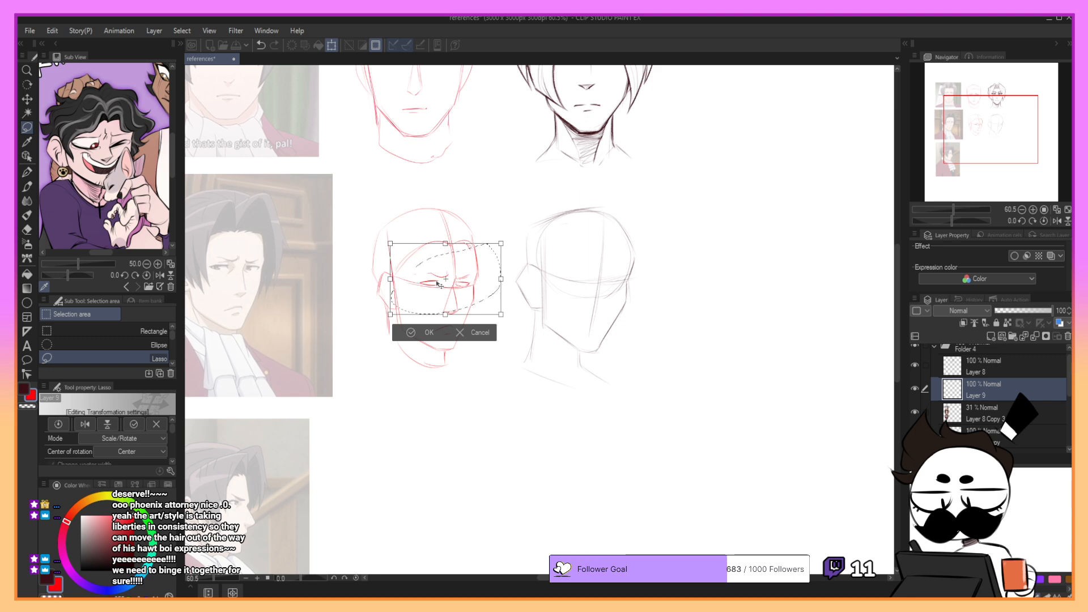
{"action": "left_click", "coordinate": [432, 333]}
{"action": "key", "text": "ctrl+d"}
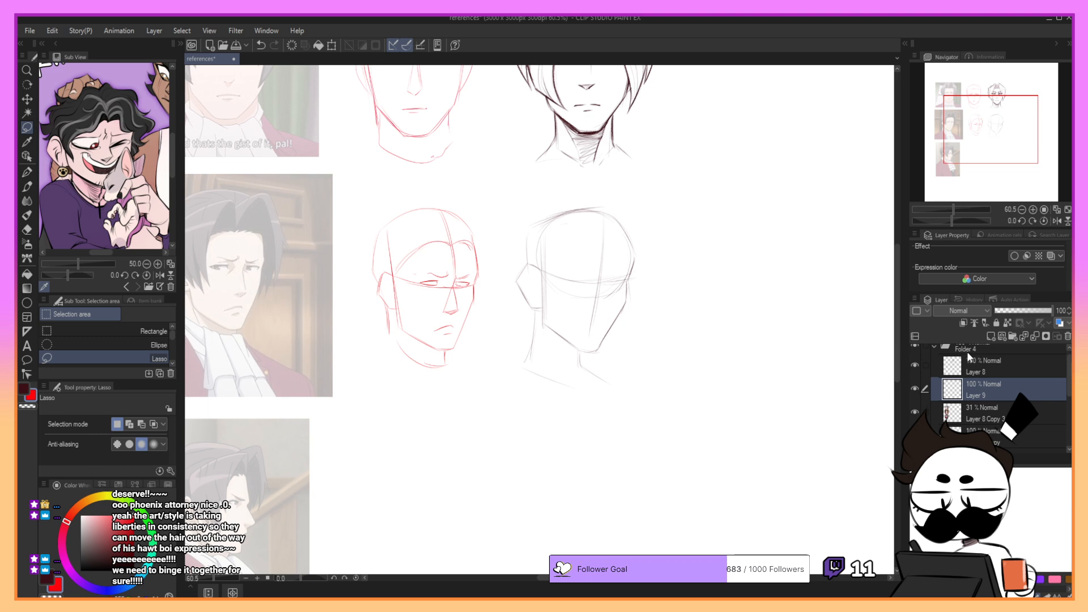
- On Layer 8, draw the near eye on the pencilled head with the YUNA Croquis Pencil
{"action": "left_click", "coordinate": [994, 373]}
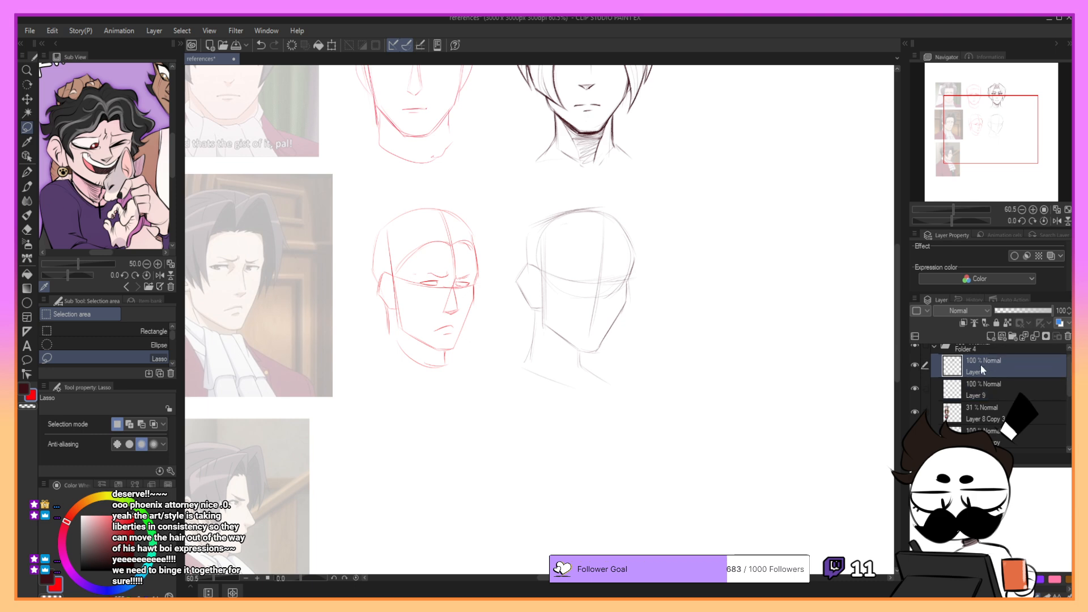
{"action": "key", "text": "p"}
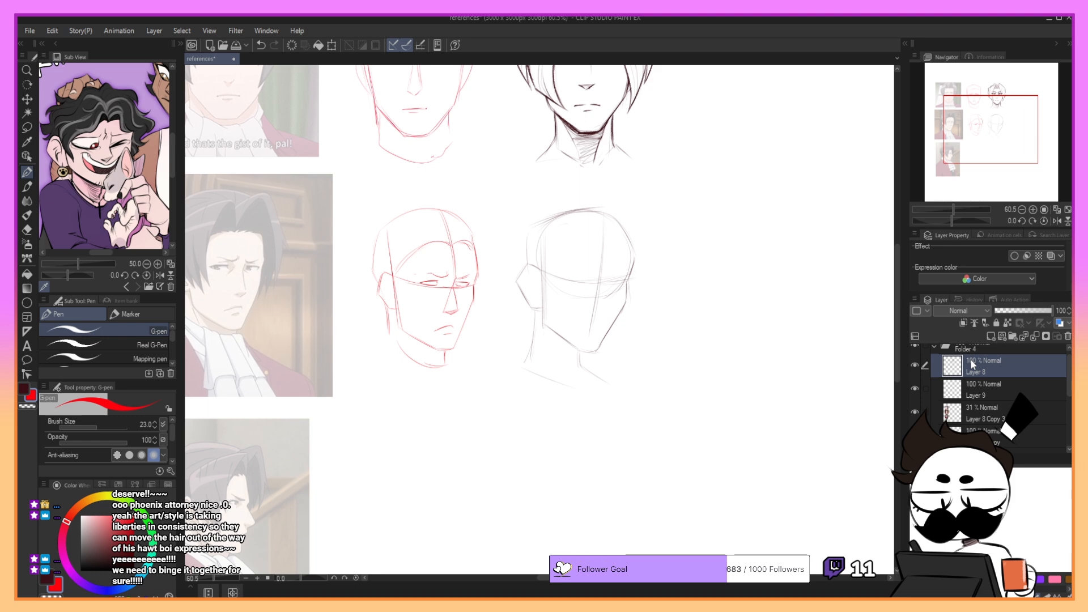
{"action": "key", "text": "p"}
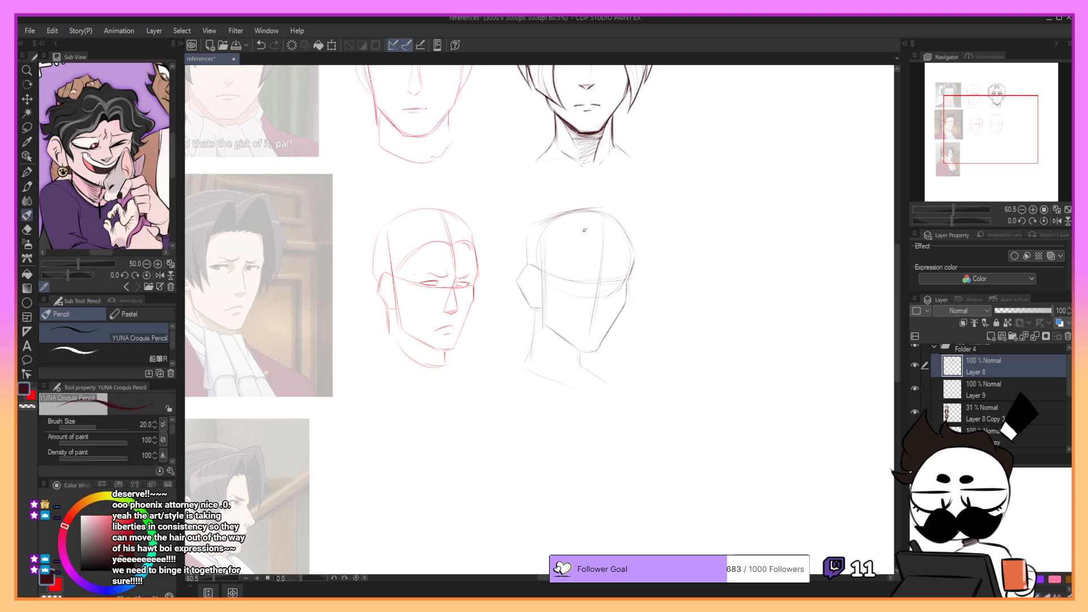
{"action": "mouse_move", "coordinate": [556, 275]}
{"action": "left_mouse_down"}
{"action": "mouse_move", "coordinate": [594, 278]}
{"action": "mouse_move", "coordinate": [583, 281]}
{"action": "left_mouse_up"}
{"action": "key", "text": "ctrl+z"}
{"action": "key", "text": "ctrl+z"}
{"action": "key", "text": "ctrl+z"}
{"action": "key", "text": "ctrl+z"}
{"action": "key", "text": "ctrl+z"}
{"action": "left_click_drag", "start_coordinate": [558, 276], "coordinate": [593, 275]}
{"action": "key", "text": "ctrl+z"}
{"action": "key", "text": "ctrl+z"}
{"action": "key", "text": "ctrl+z"}
{"action": "key", "text": "ctrl+z"}
{"action": "key", "text": "ctrl+z"}
- Draw the narrowed far eye level with the near one on the pencilled head
{"action": "left_click_drag", "start_coordinate": [964, 155], "coordinate": [969, 157]}
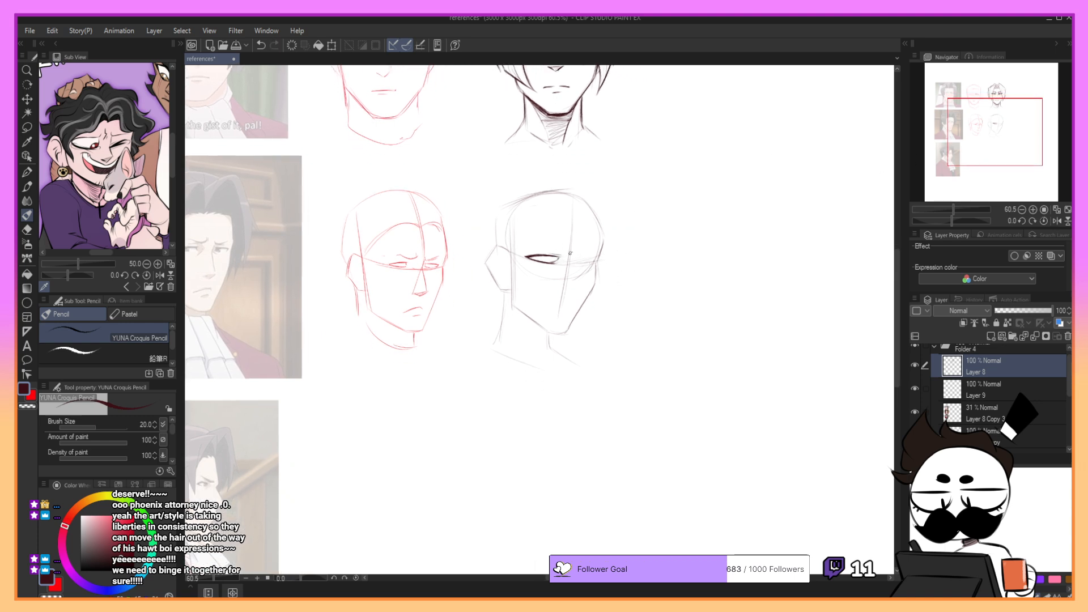
{"action": "key", "text": "ctrl+z"}
{"action": "left_click_drag", "start_coordinate": [575, 259], "coordinate": [594, 258]}
{"action": "key", "text": "ctrl+z"}
{"action": "key", "text": "ctrl+z"}
{"action": "key", "text": "ctrl+z"}
{"action": "key", "text": "ctrl+z"}
{"action": "key", "text": "ctrl+z"}
{"action": "key", "text": "ctrl+z"}
{"action": "key", "text": "ctrl+z"}
{"action": "key", "text": "ctrl+z"}
{"action": "key", "text": "ctrl+z"}
{"action": "key", "text": "ctrl+z"}
{"action": "left_click_drag", "start_coordinate": [573, 257], "coordinate": [587, 254]}
{"action": "key", "text": "ctrl+z"}
{"action": "key", "text": "ctrl+z"}
{"action": "key", "text": "ctrl+z"}
{"action": "left_click_drag", "start_coordinate": [689, 150], "coordinate": [720, 155]}
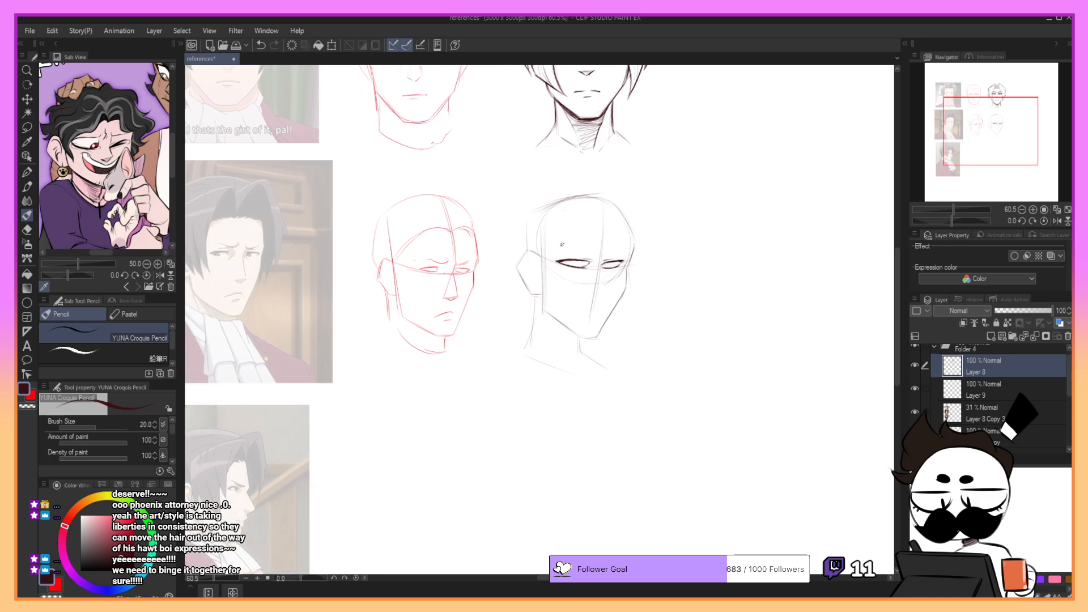
- Draw the near eyebrow slanting down toward the bridge of the nose
{"action": "key", "text": "ctrl+z"}
{"action": "left_click_drag", "start_coordinate": [572, 244], "coordinate": [598, 251]}
{"action": "key", "text": "ctrl+z"}
{"action": "key", "text": "ctrl+z"}
- Draw the far eyebrow and the frown crease between the brows
{"action": "key", "text": "ctrl+z"}
{"action": "mouse_move", "coordinate": [600, 252]}
{"action": "left_mouse_down"}
{"action": "mouse_move", "coordinate": [599, 237]}
{"action": "mouse_move", "coordinate": [595, 257]}
{"action": "left_mouse_up"}
{"action": "key", "text": "ctrl+z"}
{"action": "key", "text": "ctrl+z"}
{"action": "key", "text": "ctrl+z"}
{"action": "left_click_drag", "start_coordinate": [598, 249], "coordinate": [634, 244]}
{"action": "key", "text": "ctrl+z"}
{"action": "key", "text": "ctrl+z"}
{"action": "key", "text": "ctrl+z"}
{"action": "key", "text": "ctrl+z"}
{"action": "key", "text": "ctrl+z"}
{"action": "key", "text": "ctrl+z"}
{"action": "left_click_drag", "start_coordinate": [606, 252], "coordinate": [611, 256]}
{"action": "key", "text": "ctrl+z"}
{"action": "left_click_drag", "start_coordinate": [606, 283], "coordinate": [613, 279]}
{"action": "key", "text": "ctrl+z"}
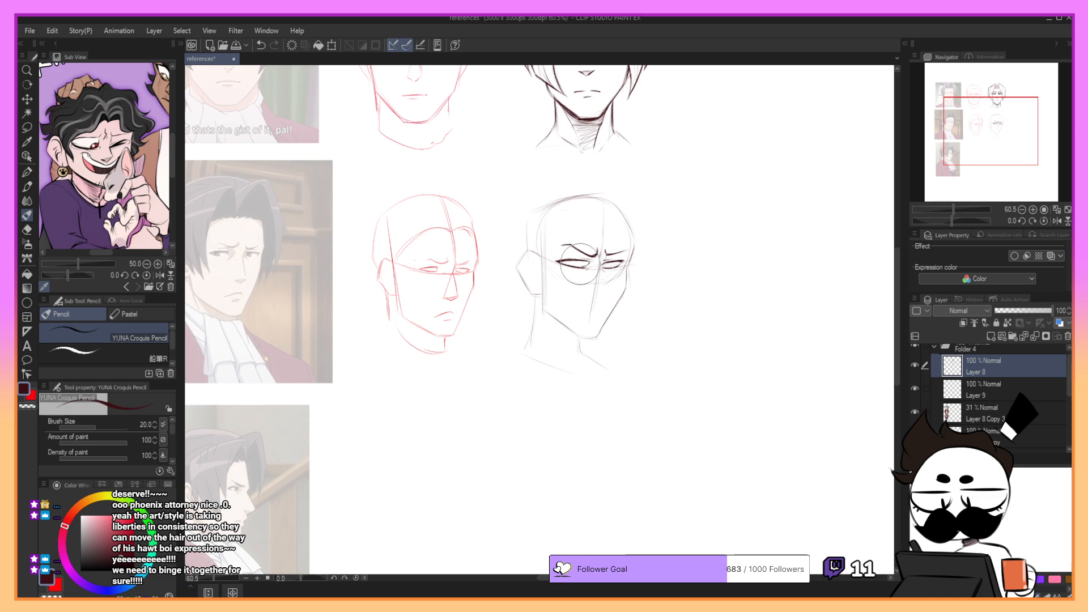
- Add the irises to both eyes and refine the lines around them
{"action": "left_click_drag", "start_coordinate": [581, 266], "coordinate": [630, 250]}
{"action": "key", "text": "ctrl+z"}
{"action": "left_click_drag", "start_coordinate": [567, 260], "coordinate": [570, 266]}
{"action": "left_click_drag", "start_coordinate": [573, 260], "coordinate": [570, 265]}
{"action": "key", "text": "ctrl+z"}
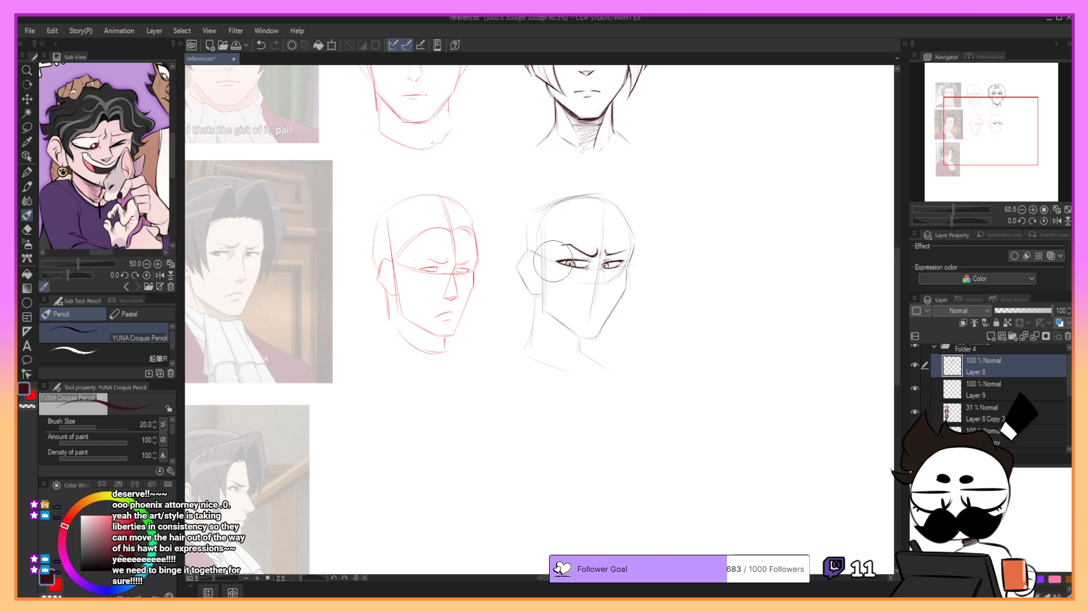
- Sketch the nose from the brow crease down to its tip
{"action": "key", "text": "ctrl+z"}
{"action": "mouse_move", "coordinate": [601, 256]}
{"action": "left_mouse_down"}
{"action": "mouse_move", "coordinate": [610, 289]}
{"action": "mouse_move", "coordinate": [595, 296]}
{"action": "left_mouse_up"}
{"action": "key", "text": "ctrl+z"}
- Define the underside and nostril of the nose with short dark strokes
{"action": "key", "text": "ctrl+z"}
{"action": "key", "text": "ctrl+z"}
{"action": "key", "text": "ctrl+z"}
{"action": "key", "text": "ctrl+z"}
{"action": "key", "text": "ctrl+z"}
{"action": "key", "text": "ctrl+z"}
{"action": "key", "text": "ctrl+z"}
{"action": "left_click_drag", "start_coordinate": [603, 294], "coordinate": [591, 293]}
{"action": "key", "text": "ctrl+z"}
{"action": "left_click_drag", "start_coordinate": [593, 291], "coordinate": [592, 295]}
{"action": "key", "text": "ctrl+z"}
{"action": "key", "text": "ctrl+z"}
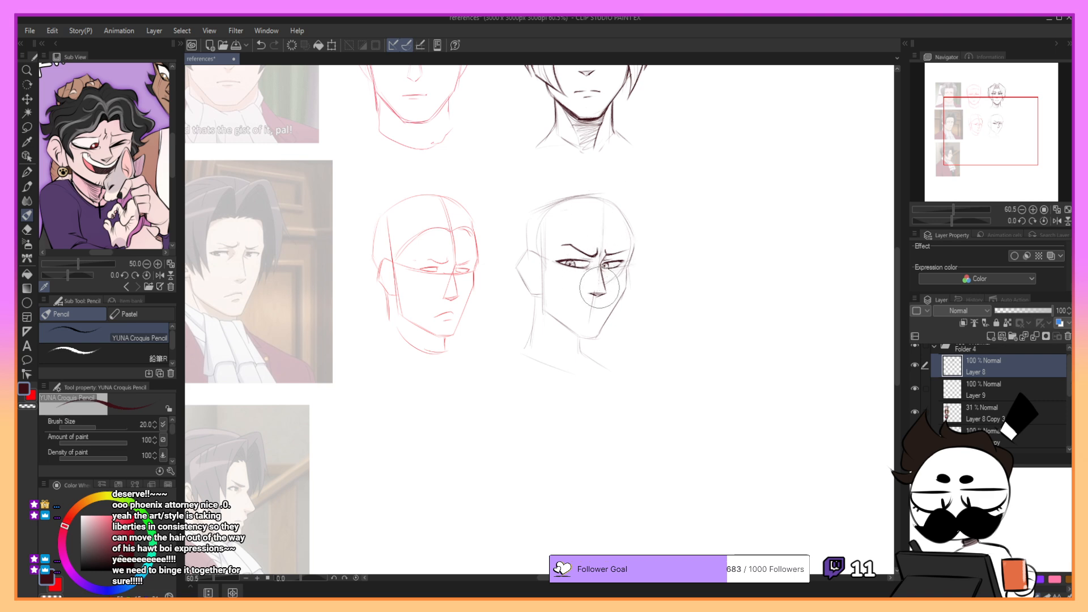
{"action": "key", "text": "ctrl+z"}
{"action": "left_click_drag", "start_coordinate": [604, 294], "coordinate": [598, 298]}
{"action": "key", "text": "ctrl+z"}
{"action": "left_click_drag", "start_coordinate": [603, 294], "coordinate": [599, 294]}
{"action": "key", "text": "ctrl+z"}
- Darken the far contour of the face from the forehead past the cheekbone to the chin
{"action": "mouse_move", "coordinate": [629, 233]}
{"action": "left_mouse_down"}
{"action": "mouse_move", "coordinate": [620, 212]}
{"action": "mouse_move", "coordinate": [640, 252]}
{"action": "mouse_move", "coordinate": [637, 288]}
{"action": "mouse_move", "coordinate": [613, 206]}
{"action": "mouse_move", "coordinate": [634, 246]}
{"action": "left_mouse_up"}
{"action": "key", "text": "ctrl+z"}
{"action": "key", "text": "ctrl+z"}
{"action": "key", "text": "ctrl+z"}
{"action": "key", "text": "ctrl+z"}
{"action": "key", "text": "ctrl+z"}
{"action": "mouse_move", "coordinate": [620, 210]}
{"action": "left_mouse_down"}
{"action": "mouse_move", "coordinate": [627, 289]}
{"action": "mouse_move", "coordinate": [599, 332]}
{"action": "left_mouse_up"}
{"action": "key", "text": "ctrl+z"}
{"action": "key", "text": "ctrl+z"}
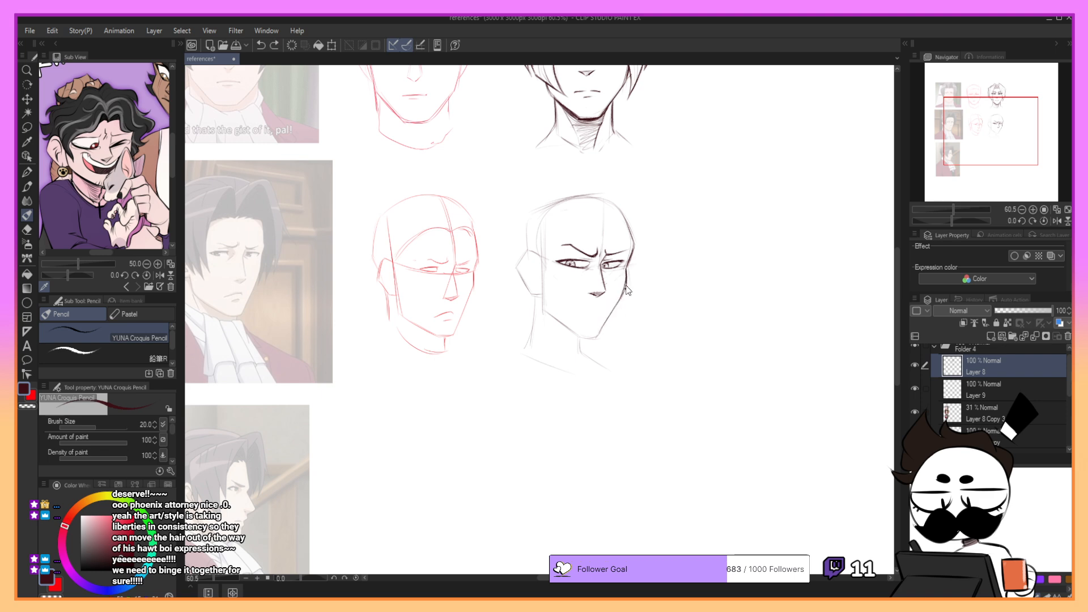
{"action": "key", "text": "ctrl+z"}
{"action": "left_click_drag", "start_coordinate": [627, 271], "coordinate": [599, 333]}
- Darken the near jawline from beside the ear to the chin and close the chin
{"action": "key", "text": "ctrl+z"}
{"action": "mouse_move", "coordinate": [542, 271]}
{"action": "left_mouse_down"}
{"action": "mouse_move", "coordinate": [545, 313]}
{"action": "mouse_move", "coordinate": [581, 341]}
{"action": "mouse_move", "coordinate": [601, 338]}
{"action": "mouse_move", "coordinate": [581, 337]}
{"action": "left_mouse_up"}
{"action": "key", "text": "ctrl+z"}
{"action": "key", "text": "ctrl+z"}
- Draw the small frowning mouth and the short line beneath it
{"action": "key", "text": "ctrl+z"}
{"action": "left_click_drag", "start_coordinate": [578, 336], "coordinate": [599, 337]}
{"action": "key", "text": "ctrl+z"}
{"action": "key", "text": "ctrl+z"}
{"action": "key", "text": "ctrl+z"}
{"action": "mouse_move", "coordinate": [628, 285]}
{"action": "left_mouse_down"}
{"action": "mouse_move", "coordinate": [598, 338]}
{"action": "mouse_move", "coordinate": [597, 313]}
{"action": "left_mouse_up"}
{"action": "key", "text": "ctrl+z"}
{"action": "key", "text": "ctrl+z"}
{"action": "key", "text": "ctrl+z"}
{"action": "left_click_drag", "start_coordinate": [579, 313], "coordinate": [600, 312]}
{"action": "key", "text": "ctrl+z"}
{"action": "key", "text": "ctrl+z"}
{"action": "key", "text": "ctrl+z"}
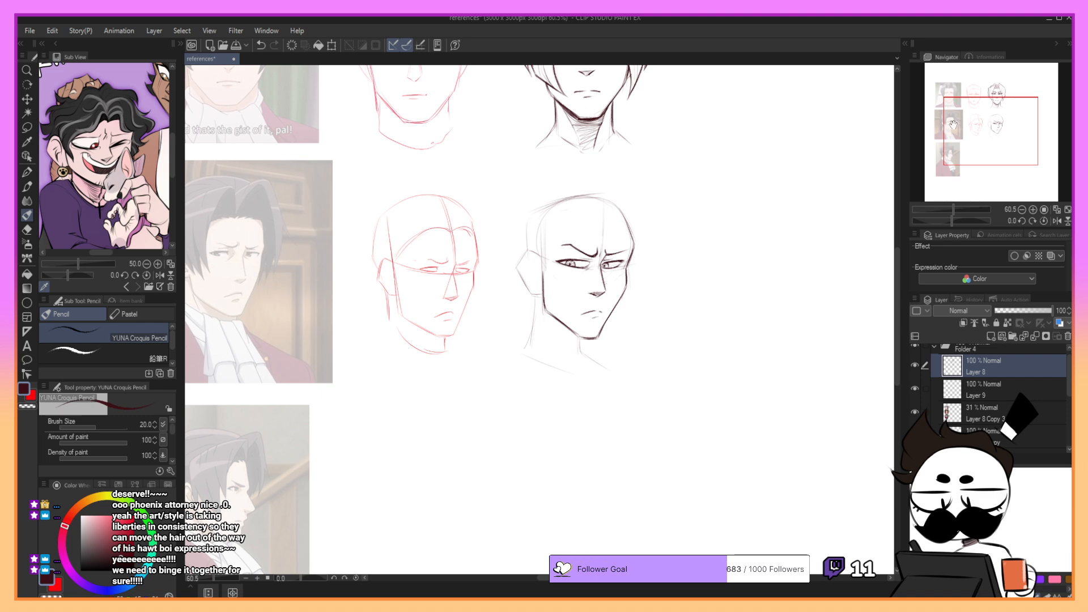
- Start hatching the shadow on the neck directly beneath the near jawline
{"action": "left_click_drag", "start_coordinate": [970, 117], "coordinate": [971, 117]}
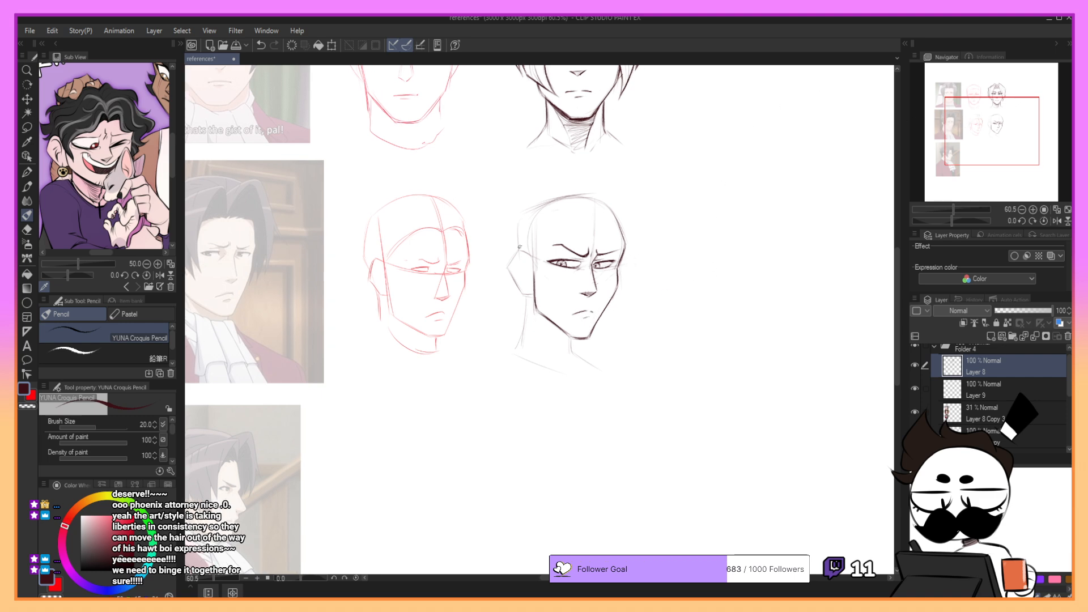
{"action": "left_click_drag", "start_coordinate": [546, 317], "coordinate": [574, 337]}
{"action": "key", "text": "ctrl+z"}
{"action": "key", "text": "ctrl+z"}
- Extend the neck shadow below the jaw and darken the front neck line down to the shoulder
{"action": "key", "text": "ctrl+z"}
{"action": "key", "text": "ctrl+z"}
{"action": "left_click_drag", "start_coordinate": [547, 318], "coordinate": [569, 334]}
{"action": "key", "text": "ctrl+z"}
{"action": "mouse_move", "coordinate": [535, 302]}
{"action": "left_mouse_down"}
{"action": "mouse_move", "coordinate": [574, 338]}
{"action": "mouse_move", "coordinate": [554, 347]}
{"action": "mouse_move", "coordinate": [574, 344]}
{"action": "left_mouse_up"}
{"action": "key", "text": "ctrl+z"}
{"action": "key", "text": "ctrl+z"}
{"action": "key", "text": "ctrl+z"}
{"action": "key", "text": "ctrl+z"}
{"action": "left_click_drag", "start_coordinate": [574, 344], "coordinate": [586, 363]}
{"action": "key", "text": "ctrl+z"}
{"action": "key", "text": "ctrl+z"}
{"action": "mouse_move", "coordinate": [538, 312]}
{"action": "left_mouse_down"}
{"action": "mouse_move", "coordinate": [570, 338]}
{"action": "mouse_move", "coordinate": [554, 327]}
{"action": "mouse_move", "coordinate": [574, 345]}
{"action": "mouse_move", "coordinate": [551, 331]}
{"action": "mouse_move", "coordinate": [583, 367]}
{"action": "mouse_move", "coordinate": [573, 365]}
{"action": "mouse_move", "coordinate": [584, 347]}
{"action": "mouse_move", "coordinate": [576, 352]}
{"action": "mouse_move", "coordinate": [611, 371]}
{"action": "left_mouse_up"}
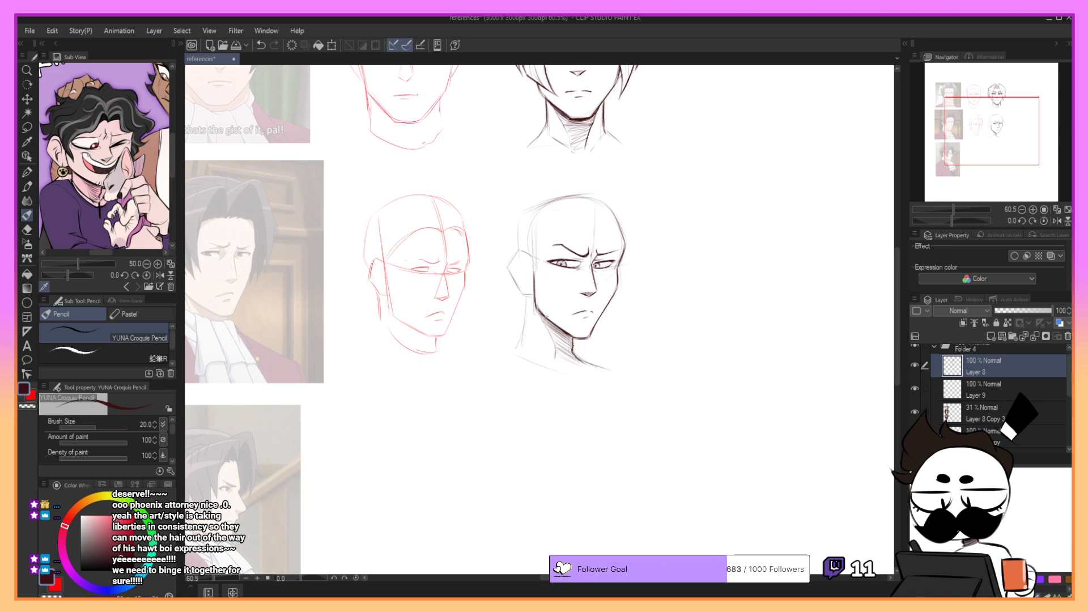
- Draw the back line of the neck from behind the near jaw down to the shoulder on the three-quarter head
{"action": "key", "text": "ctrl+z"}
{"action": "mouse_move", "coordinate": [529, 296]}
{"action": "left_mouse_down"}
{"action": "mouse_move", "coordinate": [513, 352]}
{"action": "mouse_move", "coordinate": [571, 372]}
{"action": "mouse_move", "coordinate": [606, 367]}
{"action": "mouse_move", "coordinate": [565, 364]}
{"action": "left_mouse_up"}
{"action": "key", "text": "ctrl+z"}
- Draw the near ear's outer outline and its inner fold beside the jawline
{"action": "mouse_move", "coordinate": [520, 255]}
{"action": "left_mouse_down"}
{"action": "mouse_move", "coordinate": [534, 260]}
{"action": "mouse_move", "coordinate": [508, 266]}
{"action": "mouse_move", "coordinate": [536, 307]}
{"action": "mouse_move", "coordinate": [528, 266]}
{"action": "left_mouse_up"}
{"action": "key", "text": "ctrl+z"}
{"action": "key", "text": "ctrl+z"}
{"action": "key", "text": "ctrl+z"}
{"action": "key", "text": "ctrl+z"}
{"action": "key", "text": "ctrl+z"}
{"action": "key", "text": "ctrl+z"}
{"action": "key", "text": "ctrl+z"}
{"action": "mouse_move", "coordinate": [527, 263]}
{"action": "left_mouse_down"}
{"action": "mouse_move", "coordinate": [523, 290]}
{"action": "mouse_move", "coordinate": [517, 274]}
{"action": "left_mouse_up"}
{"action": "key", "text": "ctrl+z"}
{"action": "key", "text": "ctrl+z"}
{"action": "key", "text": "ctrl+z"}
{"action": "key", "text": "ctrl+z"}
{"action": "key", "text": "ctrl+z"}
{"action": "key", "text": "ctrl+z"}
{"action": "key", "text": "ctrl+z"}
{"action": "key", "text": "ctrl+z"}
{"action": "key", "text": "ctrl+z"}
{"action": "key", "text": "ctrl+z"}
{"action": "key", "text": "ctrl+z"}
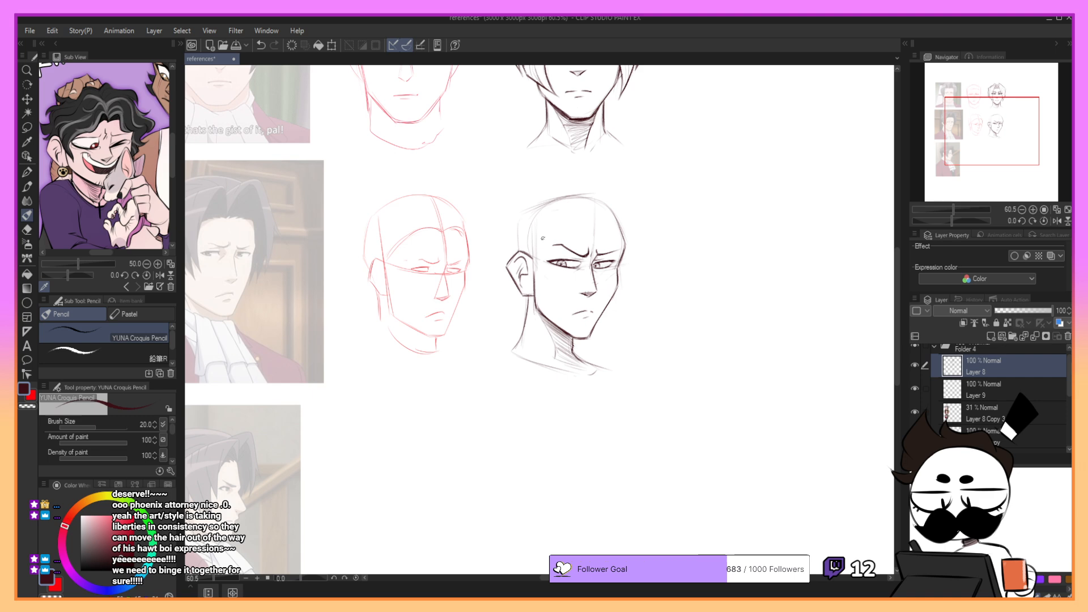
- Sketch the faint curved hairline across the forehead of the three-quarter head
{"action": "left_click_drag", "start_coordinate": [982, 138], "coordinate": [975, 138]}
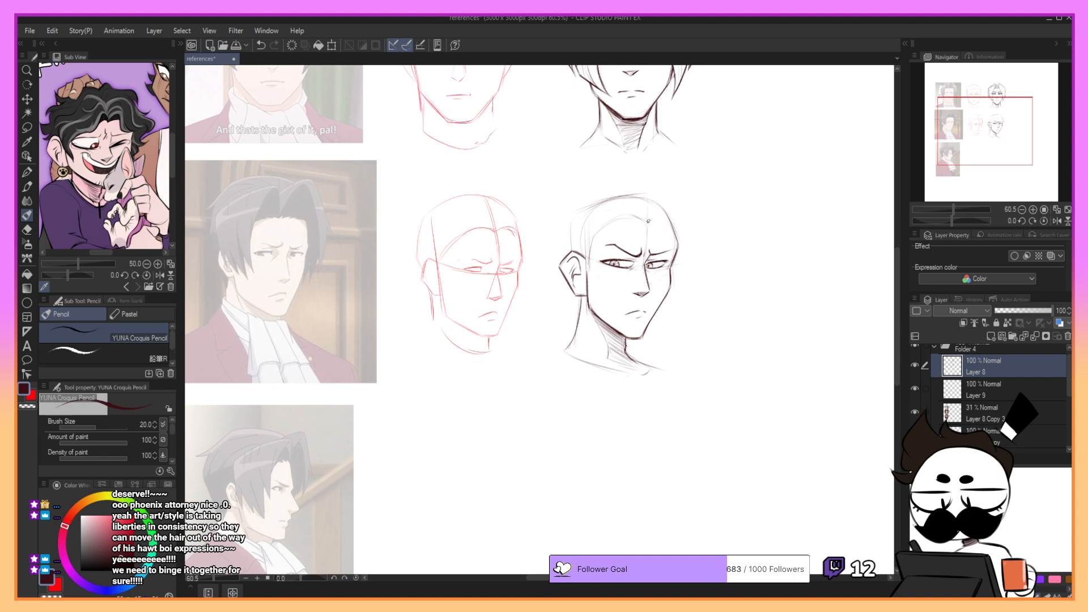
{"action": "key", "text": "ctrl+z"}
{"action": "key", "text": "ctrl+z"}
{"action": "left_click_drag", "start_coordinate": [947, 152], "coordinate": [950, 150]}
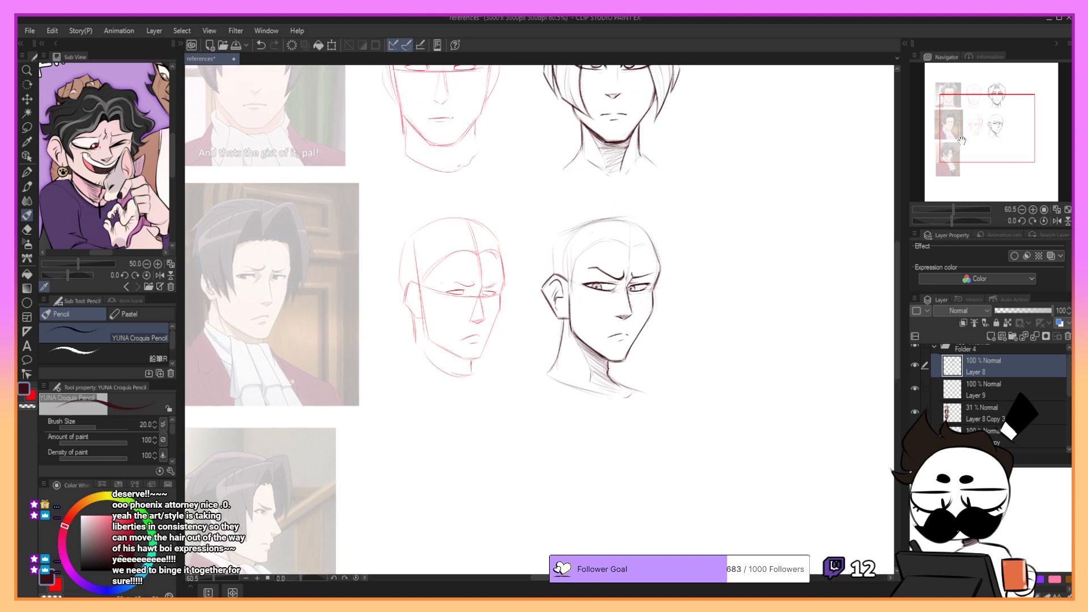
{"action": "left_click_drag", "start_coordinate": [629, 245], "coordinate": [628, 221]}
{"action": "key", "text": "ctrl+z"}
- Lasso the brows, eyes and nose of the three-quarter head and adjust their placement with Scale/Rotate
{"action": "key", "text": "m"}
{"action": "mouse_move", "coordinate": [633, 321]}
{"action": "left_mouse_down"}
{"action": "mouse_move", "coordinate": [659, 264]}
{"action": "mouse_move", "coordinate": [592, 252]}
{"action": "mouse_move", "coordinate": [595, 308]}
{"action": "mouse_move", "coordinate": [623, 327]}
{"action": "left_mouse_up"}
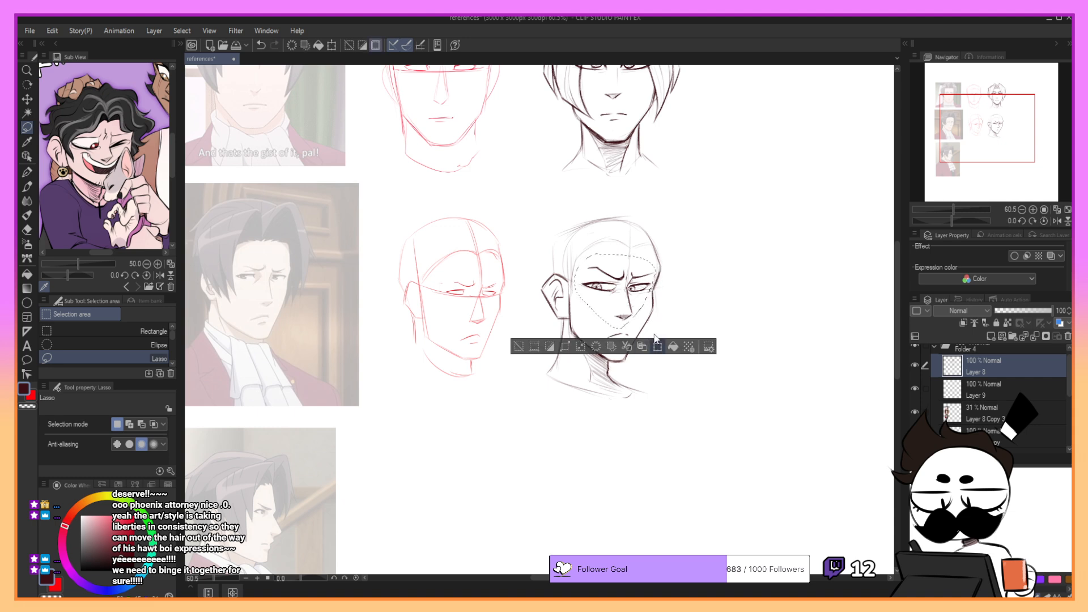
{"action": "left_click", "coordinate": [657, 347]}
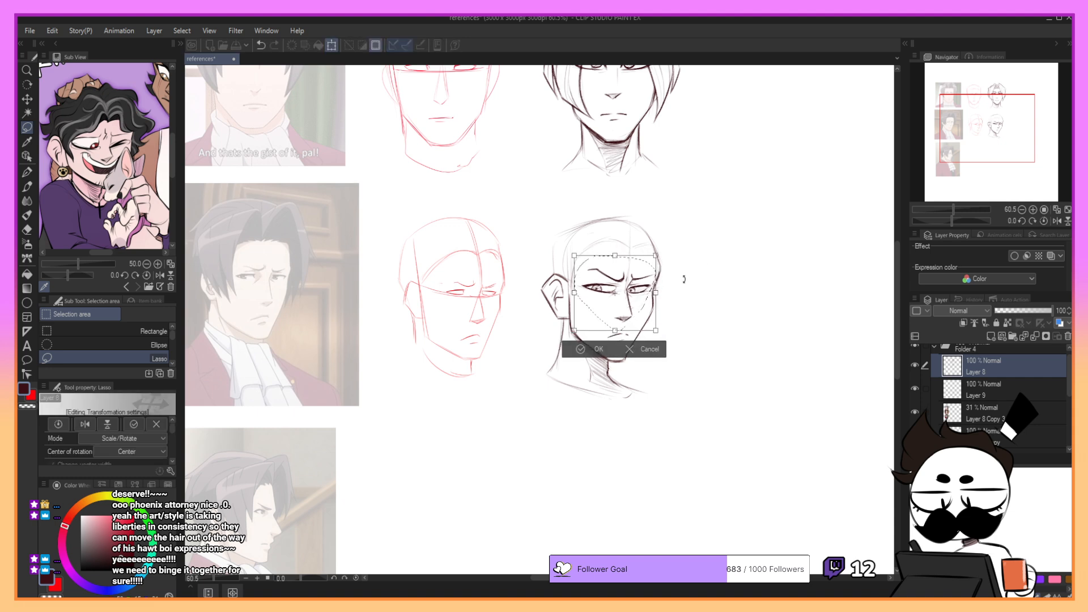
{"action": "left_click", "coordinate": [596, 350]}
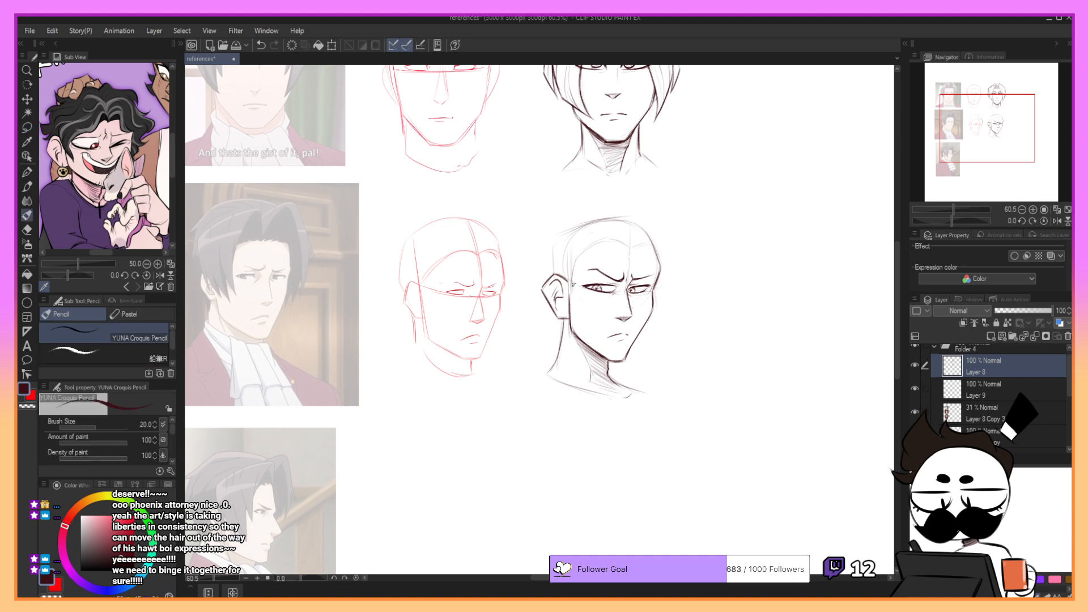
- Lasso the near ear, adjust it with Scale/Rotate, and return to the pencil
{"action": "key", "text": "m"}
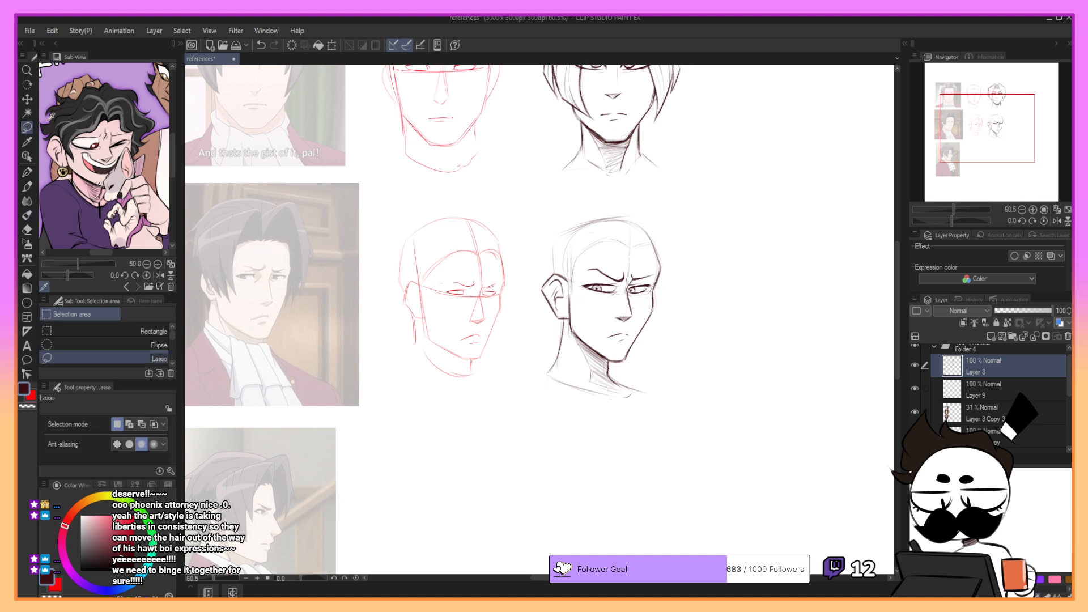
{"action": "mouse_move", "coordinate": [570, 315]}
{"action": "left_mouse_down"}
{"action": "mouse_move", "coordinate": [572, 276]}
{"action": "mouse_move", "coordinate": [554, 266]}
{"action": "mouse_move", "coordinate": [543, 291]}
{"action": "mouse_move", "coordinate": [562, 304]}
{"action": "left_mouse_up"}
{"action": "left_click", "coordinate": [597, 343]}
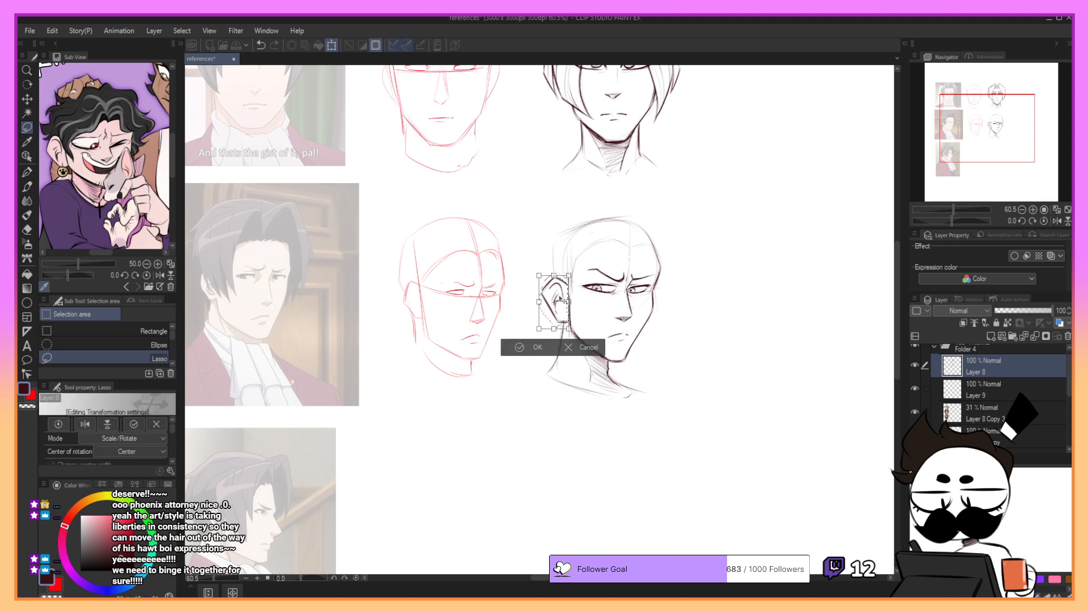
{"action": "left_click", "coordinate": [537, 348]}
{"action": "key", "text": "p"}
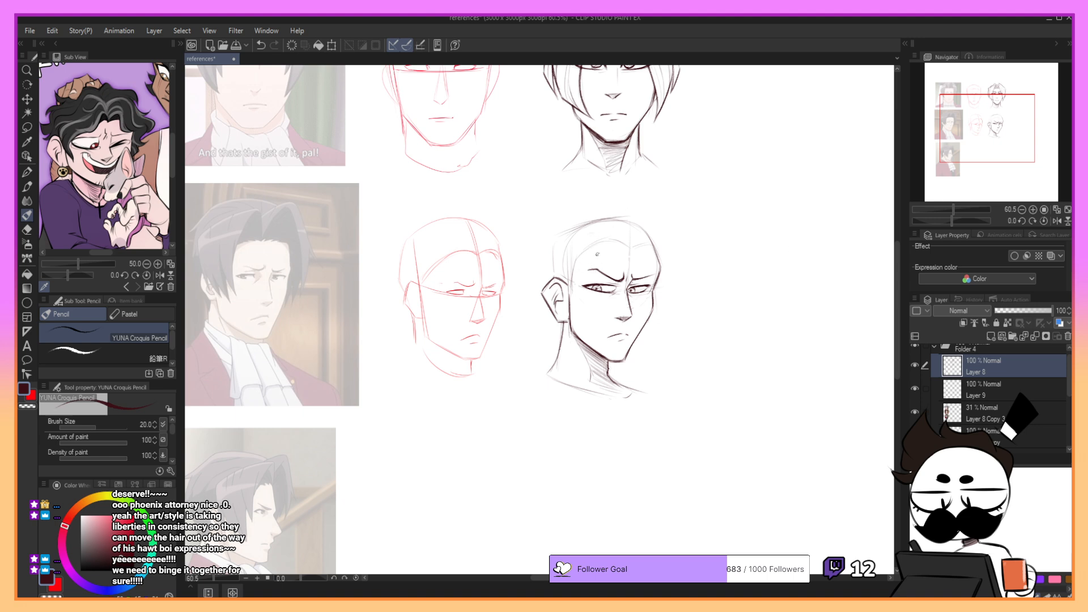
- Rough in the first hair strands sweeping from the parting above the forehead toward the near temple
{"action": "left_click_drag", "start_coordinate": [966, 119], "coordinate": [960, 114]}
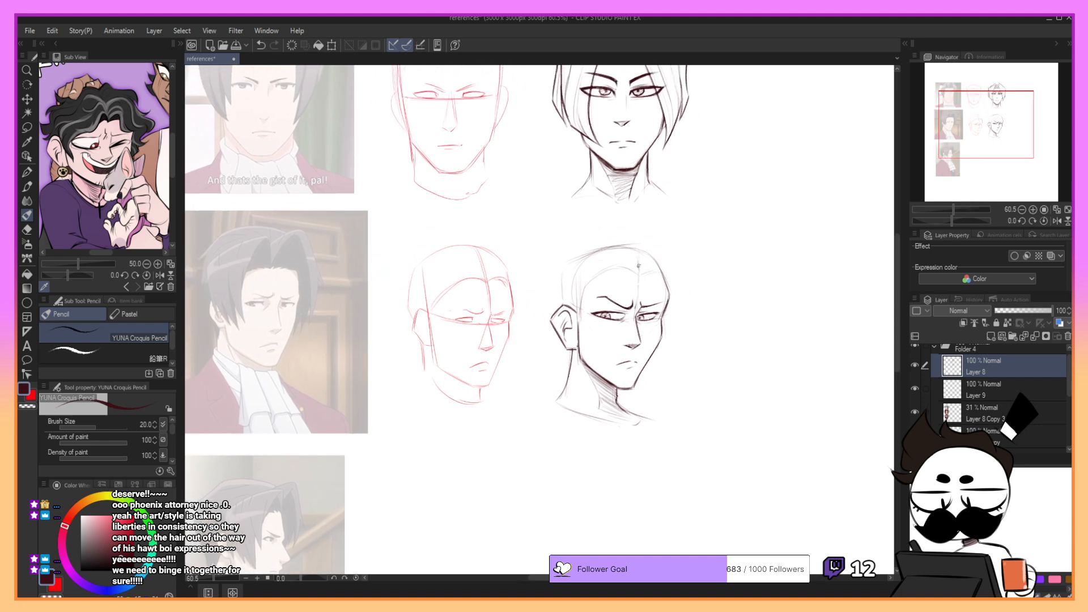
{"action": "mouse_move", "coordinate": [639, 269]}
{"action": "left_mouse_down"}
{"action": "mouse_move", "coordinate": [638, 252]}
{"action": "mouse_move", "coordinate": [568, 278]}
{"action": "left_mouse_up"}
{"action": "key", "text": "ctrl+z"}
{"action": "key", "text": "ctrl+z"}
{"action": "mouse_move", "coordinate": [639, 270]}
{"action": "left_mouse_down"}
{"action": "mouse_move", "coordinate": [558, 286]}
{"action": "mouse_move", "coordinate": [629, 259]}
{"action": "mouse_move", "coordinate": [639, 269]}
{"action": "mouse_move", "coordinate": [630, 244]}
{"action": "mouse_move", "coordinate": [586, 270]}
{"action": "mouse_move", "coordinate": [609, 283]}
{"action": "left_mouse_up"}
{"action": "key", "text": "ctrl+z"}
- Sketch the long front lock falling from the parting past the near eye to the cheek
{"action": "key", "text": "ctrl+z"}
{"action": "key", "text": "ctrl+z"}
{"action": "key", "text": "ctrl+z"}
{"action": "mouse_move", "coordinate": [630, 241]}
{"action": "left_mouse_down"}
{"action": "mouse_move", "coordinate": [558, 275]}
{"action": "mouse_move", "coordinate": [570, 265]}
{"action": "mouse_move", "coordinate": [599, 299]}
{"action": "left_mouse_up"}
{"action": "key", "text": "ctrl+z"}
- Rough in the hair contour over the crown and down the near side of the head
{"action": "key", "text": "ctrl+z"}
{"action": "key", "text": "ctrl+z"}
{"action": "mouse_move", "coordinate": [619, 245]}
{"action": "left_mouse_down"}
{"action": "mouse_move", "coordinate": [595, 312]}
{"action": "mouse_move", "coordinate": [606, 364]}
{"action": "left_mouse_up"}
{"action": "key", "text": "ctrl+z"}
{"action": "left_click_drag", "start_coordinate": [595, 316], "coordinate": [600, 359]}
{"action": "key", "text": "ctrl+z"}
{"action": "left_click_drag", "start_coordinate": [572, 260], "coordinate": [563, 300]}
{"action": "key", "text": "ctrl+z"}
{"action": "key", "text": "ctrl+z"}
{"action": "key", "text": "ctrl+z"}
{"action": "left_click_drag", "start_coordinate": [568, 260], "coordinate": [563, 306]}
{"action": "key", "text": "ctrl+z"}
{"action": "key", "text": "ctrl+z"}
{"action": "mouse_move", "coordinate": [569, 261]}
{"action": "left_mouse_down"}
{"action": "mouse_move", "coordinate": [635, 248]}
{"action": "mouse_move", "coordinate": [638, 273]}
{"action": "left_mouse_up"}
- Darken the hair outline from the peaked parting over the crown and down to the near ear
{"action": "key", "text": "ctrl+z"}
{"action": "key", "text": "ctrl+z"}
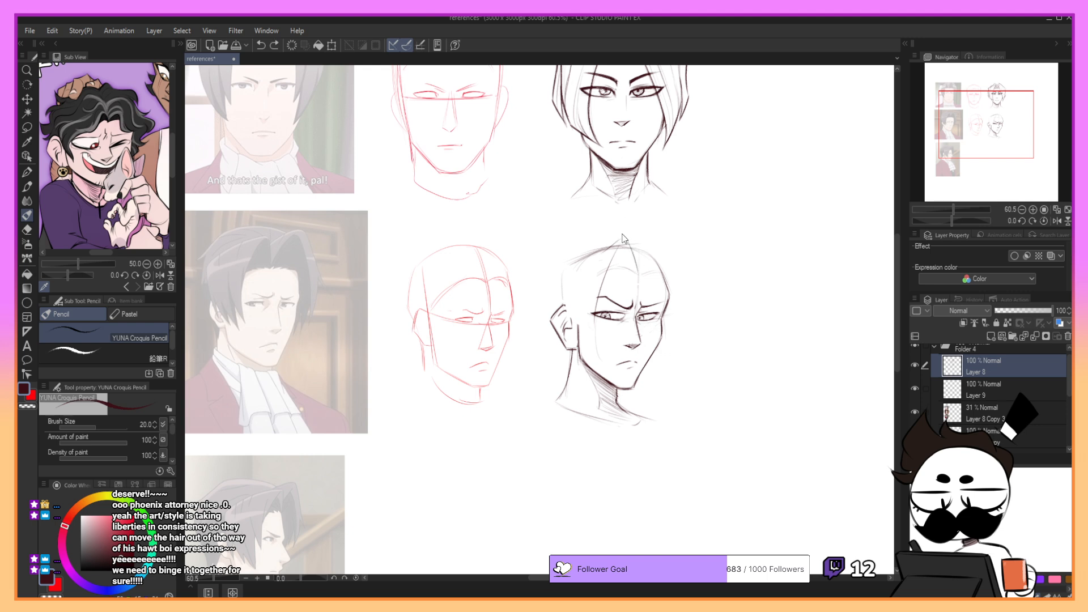
{"action": "mouse_move", "coordinate": [620, 234]}
{"action": "left_mouse_down"}
{"action": "mouse_move", "coordinate": [574, 253]}
{"action": "mouse_move", "coordinate": [580, 267]}
{"action": "mouse_move", "coordinate": [572, 255]}
{"action": "mouse_move", "coordinate": [563, 307]}
{"action": "left_mouse_up"}
{"action": "key", "text": "ctrl+z"}
{"action": "key", "text": "ctrl+z"}
{"action": "mouse_move", "coordinate": [573, 253]}
{"action": "left_mouse_down"}
{"action": "mouse_move", "coordinate": [562, 296]}
{"action": "mouse_move", "coordinate": [588, 343]}
{"action": "left_mouse_up"}
- Darken the pointed tip of the long front lock and its edge beside the near eye
{"action": "key", "text": "ctrl+z"}
{"action": "key", "text": "ctrl+z"}
{"action": "left_click_drag", "start_coordinate": [571, 303], "coordinate": [589, 346]}
{"action": "key", "text": "ctrl+z"}
{"action": "key", "text": "ctrl+z"}
{"action": "key", "text": "ctrl+z"}
{"action": "left_click_drag", "start_coordinate": [562, 295], "coordinate": [574, 324]}
{"action": "key", "text": "ctrl+z"}
{"action": "left_click_drag", "start_coordinate": [594, 321], "coordinate": [600, 361]}
{"action": "mouse_move", "coordinate": [575, 304]}
{"action": "left_mouse_down"}
{"action": "mouse_move", "coordinate": [579, 346]}
{"action": "mouse_move", "coordinate": [594, 350]}
{"action": "mouse_move", "coordinate": [587, 328]}
{"action": "left_mouse_up"}
{"action": "key", "text": "ctrl+z"}
{"action": "key", "text": "ctrl+z"}
{"action": "key", "text": "ctrl+z"}
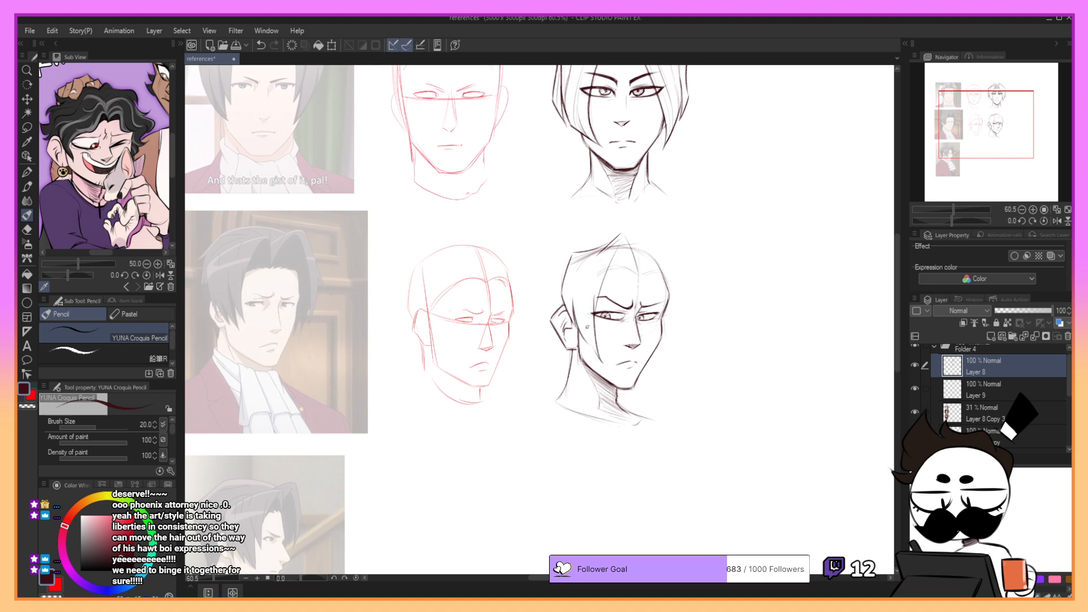
- Draw the side hair strands running from the crown toward the near ear behind the front lock
{"action": "key", "text": "ctrl+z"}
{"action": "left_click_drag", "start_coordinate": [603, 364], "coordinate": [586, 307]}
{"action": "left_click_drag", "start_coordinate": [580, 261], "coordinate": [578, 284]}
{"action": "key", "text": "ctrl+z"}
{"action": "key", "text": "ctrl+z"}
{"action": "key", "text": "ctrl+z"}
{"action": "mouse_move", "coordinate": [605, 246]}
{"action": "left_mouse_down"}
{"action": "mouse_move", "coordinate": [576, 261]}
{"action": "mouse_move", "coordinate": [595, 257]}
{"action": "mouse_move", "coordinate": [577, 295]}
{"action": "mouse_move", "coordinate": [588, 315]}
{"action": "left_mouse_up"}
{"action": "key", "text": "ctrl+z"}
{"action": "key", "text": "ctrl+z"}
{"action": "key", "text": "ctrl+z"}
{"action": "key", "text": "ctrl+z"}
{"action": "mouse_move", "coordinate": [597, 253]}
{"action": "left_mouse_down"}
{"action": "mouse_move", "coordinate": [609, 247]}
{"action": "mouse_move", "coordinate": [583, 263]}
{"action": "mouse_move", "coordinate": [600, 255]}
{"action": "mouse_move", "coordinate": [588, 311]}
{"action": "left_mouse_up"}
{"action": "key", "text": "ctrl+z"}
{"action": "key", "text": "ctrl+z"}
{"action": "key", "text": "ctrl+z"}
{"action": "key", "text": "ctrl+z"}
{"action": "mouse_move", "coordinate": [593, 249]}
{"action": "left_mouse_down"}
{"action": "mouse_move", "coordinate": [572, 270]}
{"action": "mouse_move", "coordinate": [588, 252]}
{"action": "mouse_move", "coordinate": [570, 284]}
{"action": "mouse_move", "coordinate": [579, 267]}
{"action": "mouse_move", "coordinate": [567, 306]}
{"action": "left_mouse_up"}
{"action": "key", "text": "ctrl+z"}
{"action": "key", "text": "ctrl+z"}
{"action": "key", "text": "ctrl+z"}
{"action": "key", "text": "ctrl+z"}
{"action": "mouse_move", "coordinate": [580, 254]}
{"action": "left_mouse_down"}
{"action": "mouse_move", "coordinate": [567, 288]}
{"action": "mouse_move", "coordinate": [573, 317]}
{"action": "left_mouse_up"}
{"action": "key", "text": "ctrl+z"}
{"action": "key", "text": "ctrl+z"}
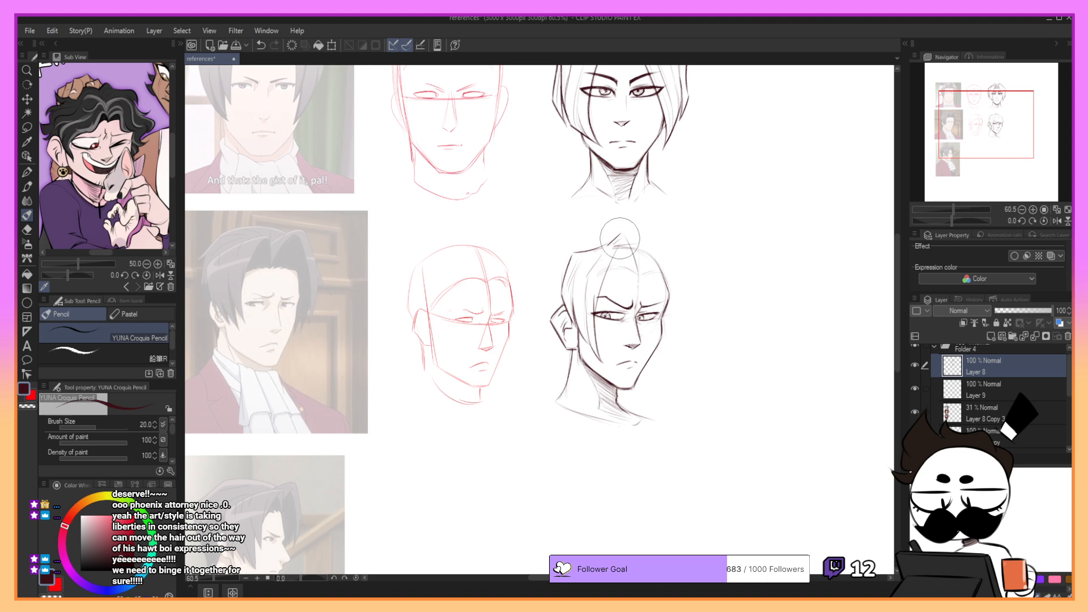
- Darken the front edge of the long lock from the hair's peak down past the near brow
{"action": "mouse_move", "coordinate": [620, 233]}
{"action": "left_mouse_down"}
{"action": "mouse_move", "coordinate": [601, 249]}
{"action": "mouse_move", "coordinate": [621, 231]}
{"action": "mouse_move", "coordinate": [637, 265]}
{"action": "mouse_move", "coordinate": [599, 299]}
{"action": "left_mouse_up"}
{"action": "key", "text": "ctrl+z"}
{"action": "key", "text": "ctrl+z"}
{"action": "left_click_drag", "start_coordinate": [614, 260], "coordinate": [595, 333]}
- Draw the short pointed strand on the far side of the peak and hatch the shadow inside the parting
{"action": "key", "text": "ctrl+z"}
{"action": "left_click_drag", "start_coordinate": [604, 285], "coordinate": [596, 319]}
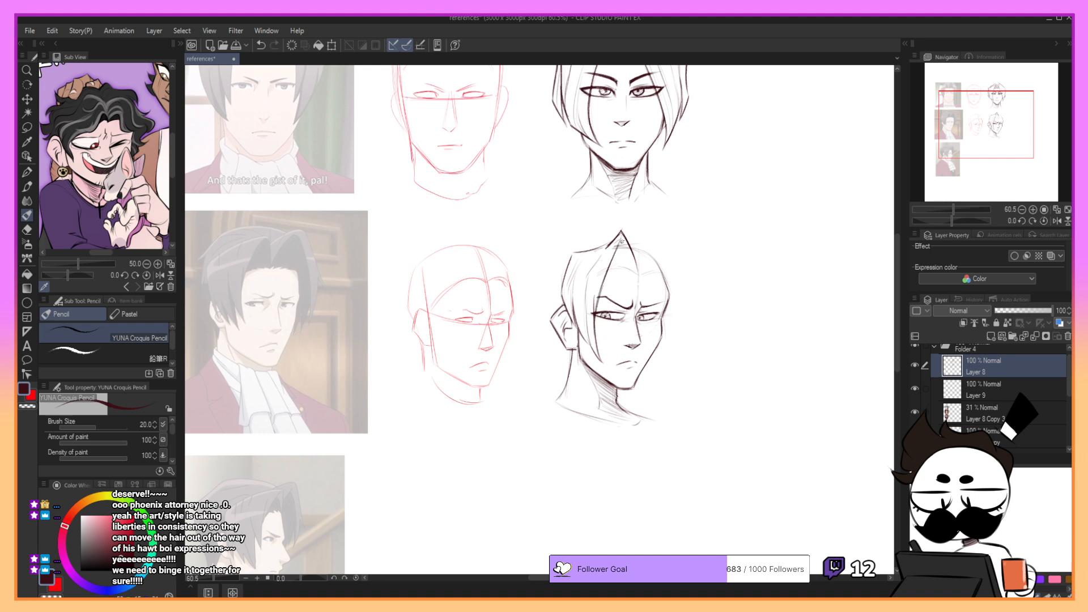
{"action": "left_click_drag", "start_coordinate": [624, 240], "coordinate": [635, 269]}
{"action": "key", "text": "ctrl+z"}
{"action": "left_click_drag", "start_coordinate": [622, 233], "coordinate": [634, 261]}
{"action": "key", "text": "ctrl+z"}
{"action": "key", "text": "ctrl+z"}
{"action": "mouse_move", "coordinate": [621, 242]}
{"action": "left_mouse_down"}
{"action": "mouse_move", "coordinate": [639, 278]}
{"action": "mouse_move", "coordinate": [613, 253]}
{"action": "mouse_move", "coordinate": [611, 268]}
{"action": "mouse_move", "coordinate": [623, 251]}
{"action": "mouse_move", "coordinate": [616, 267]}
{"action": "mouse_move", "coordinate": [632, 266]}
{"action": "left_mouse_up"}
- Draw the jagged outer hair outline from the peak over the back of the head to behind the near ear
{"action": "key", "text": "ctrl+z"}
{"action": "key", "text": "ctrl+z"}
{"action": "key", "text": "ctrl+z"}
{"action": "key", "text": "ctrl+z"}
{"action": "key", "text": "ctrl+z"}
{"action": "key", "text": "ctrl+z"}
{"action": "key", "text": "ctrl+z"}
{"action": "key", "text": "ctrl+z"}
{"action": "mouse_move", "coordinate": [616, 239]}
{"action": "left_mouse_down"}
{"action": "mouse_move", "coordinate": [584, 251]}
{"action": "mouse_move", "coordinate": [647, 277]}
{"action": "left_mouse_up"}
{"action": "key", "text": "ctrl+z"}
{"action": "key", "text": "ctrl+z"}
{"action": "left_click", "coordinate": [588, 263]}
{"action": "mouse_move", "coordinate": [615, 238]}
{"action": "left_mouse_down"}
{"action": "mouse_move", "coordinate": [548, 264]}
{"action": "mouse_move", "coordinate": [564, 273]}
{"action": "mouse_move", "coordinate": [549, 260]}
{"action": "mouse_move", "coordinate": [564, 272]}
{"action": "mouse_move", "coordinate": [553, 275]}
{"action": "mouse_move", "coordinate": [557, 310]}
{"action": "mouse_move", "coordinate": [558, 293]}
{"action": "left_mouse_up"}
{"action": "key", "text": "ctrl+z"}
{"action": "key", "text": "ctrl+z"}
{"action": "key", "text": "ctrl+z"}
{"action": "key", "text": "ctrl+z"}
{"action": "key", "text": "ctrl+z"}
{"action": "key", "text": "ctrl+z"}
{"action": "key", "text": "ctrl+z"}
{"action": "key", "text": "ctrl+z"}
{"action": "key", "text": "ctrl+z"}
{"action": "key", "text": "ctrl+z"}
{"action": "key", "text": "ctrl+z"}
{"action": "key", "text": "ctrl+z"}
{"action": "key", "text": "ctrl+z"}
{"action": "key", "text": "ctrl+z"}
{"action": "key", "text": "ctrl+z"}
{"action": "key", "text": "ctrl+z"}
{"action": "key", "text": "ctrl+z"}
{"action": "key", "text": "ctrl+z"}
{"action": "key", "text": "ctrl+z"}
{"action": "key", "text": "ctrl+z"}
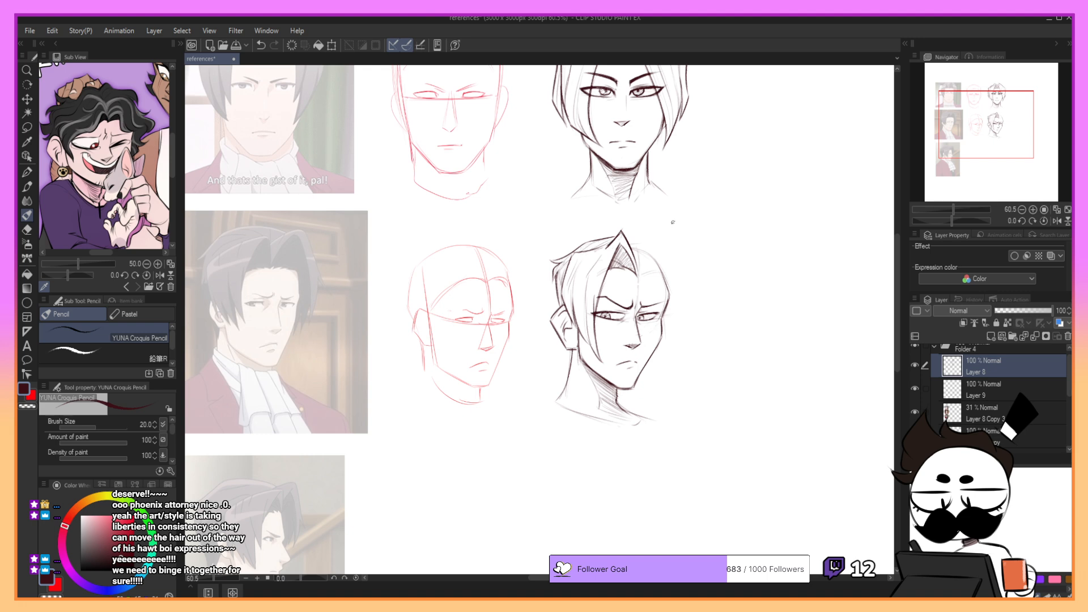
- Hatch the near side of the hair from the crown to the ear and extend the hair just past the peak
{"action": "key", "text": "ctrl+z"}
{"action": "left_click_drag", "start_coordinate": [578, 250], "coordinate": [602, 243]}
{"action": "left_click_drag", "start_coordinate": [972, 127], "coordinate": [974, 129]}
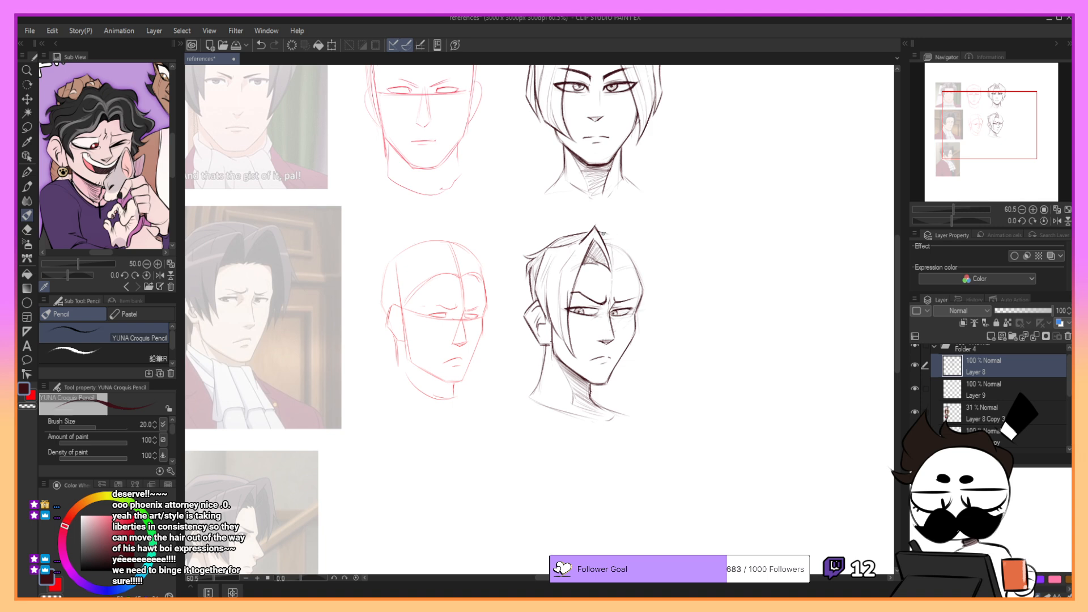
{"action": "key", "text": "ctrl+z"}
{"action": "mouse_move", "coordinate": [596, 231]}
{"action": "left_mouse_down"}
{"action": "mouse_move", "coordinate": [615, 234]}
{"action": "mouse_move", "coordinate": [613, 269]}
{"action": "left_mouse_up"}
{"action": "key", "text": "ctrl+z"}
{"action": "key", "text": "ctrl+z"}
{"action": "mouse_move", "coordinate": [548, 249]}
{"action": "left_mouse_down"}
{"action": "mouse_move", "coordinate": [541, 270]}
{"action": "mouse_move", "coordinate": [574, 290]}
{"action": "mouse_move", "coordinate": [560, 329]}
{"action": "left_mouse_up"}
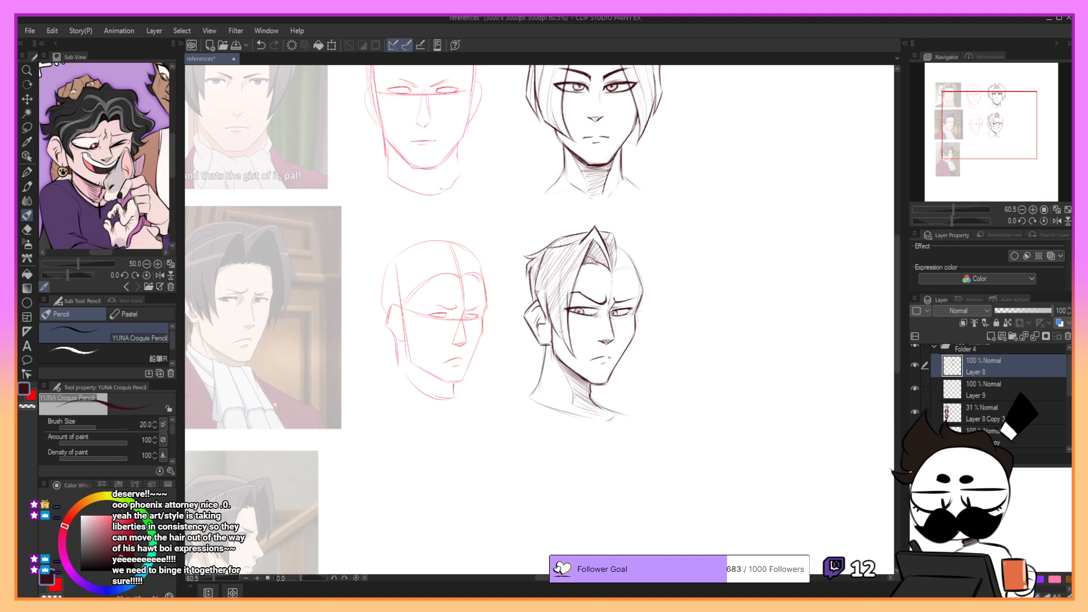
- Try to sketch a pointed far-side lock rising beyond the parting and turning down past the head outline
{"action": "mouse_move", "coordinate": [594, 228]}
{"action": "left_mouse_down"}
{"action": "mouse_move", "coordinate": [591, 263]}
{"action": "mouse_move", "coordinate": [627, 246]}
{"action": "mouse_move", "coordinate": [618, 261]}
{"action": "mouse_move", "coordinate": [632, 237]}
{"action": "mouse_move", "coordinate": [663, 266]}
{"action": "left_mouse_up"}
{"action": "key", "text": "ctrl+z"}
{"action": "key", "text": "ctrl+z"}
{"action": "key", "text": "ctrl+z"}
{"action": "key", "text": "ctrl+z"}
{"action": "key", "text": "ctrl+z"}
{"action": "key", "text": "ctrl+z"}
{"action": "key", "text": "ctrl+z"}
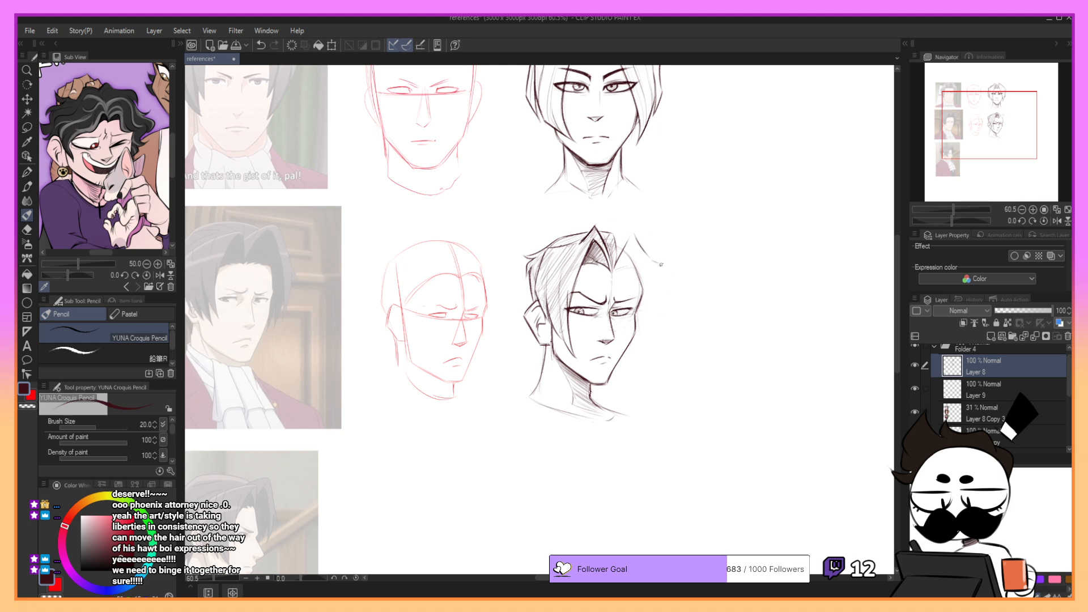
- Try to extend the far-side lock's outer edge in a long curve down towards the jaw
{"action": "left_click_drag", "start_coordinate": [663, 261], "coordinate": [652, 364]}
{"action": "key", "text": "ctrl+z"}
- Sketch the curved strand sweeping from the parting up towards the far side of the head
{"action": "key", "text": "ctrl+z"}
{"action": "key", "text": "ctrl+z"}
{"action": "left_click_drag", "start_coordinate": [661, 260], "coordinate": [660, 288]}
{"action": "mouse_move", "coordinate": [662, 292]}
{"action": "left_mouse_down"}
{"action": "mouse_move", "coordinate": [662, 333]}
{"action": "mouse_move", "coordinate": [660, 292]}
{"action": "mouse_move", "coordinate": [644, 355]}
{"action": "left_mouse_up"}
{"action": "key", "text": "ctrl+z"}
- Erase the stray lines around the far-side strand's root and top, and restate the sweep from the parting
{"action": "key", "text": "ctrl+z"}
{"action": "key", "text": "ctrl+z"}
{"action": "key", "text": "ctrl+z"}
{"action": "mouse_move", "coordinate": [615, 257]}
{"action": "left_mouse_down"}
{"action": "mouse_move", "coordinate": [616, 267]}
{"action": "mouse_move", "coordinate": [630, 242]}
{"action": "mouse_move", "coordinate": [646, 245]}
{"action": "left_mouse_up"}
- Rough in the far-side hair's top corner and its outer edge falling beyond the face contour
{"action": "key", "text": "ctrl+z"}
{"action": "key", "text": "ctrl+z"}
{"action": "key", "text": "ctrl+z"}
{"action": "key", "text": "ctrl+z"}
{"action": "mouse_move", "coordinate": [617, 267]}
{"action": "left_mouse_down"}
{"action": "mouse_move", "coordinate": [657, 250]}
{"action": "mouse_move", "coordinate": [615, 274]}
{"action": "mouse_move", "coordinate": [651, 251]}
{"action": "mouse_move", "coordinate": [644, 240]}
{"action": "mouse_move", "coordinate": [618, 249]}
{"action": "mouse_move", "coordinate": [665, 235]}
{"action": "mouse_move", "coordinate": [641, 240]}
{"action": "left_mouse_up"}
{"action": "key", "text": "ctrl+z"}
{"action": "key", "text": "ctrl+z"}
{"action": "key", "text": "ctrl+z"}
{"action": "key", "text": "e"}
{"action": "left_click_drag", "start_coordinate": [625, 238], "coordinate": [616, 280]}
{"action": "key", "text": "p"}
{"action": "key", "text": "ctrl+z"}
{"action": "mouse_move", "coordinate": [612, 247]}
{"action": "left_mouse_down"}
{"action": "mouse_move", "coordinate": [642, 245]}
{"action": "mouse_move", "coordinate": [619, 244]}
{"action": "left_mouse_up"}
{"action": "key", "text": "ctrl+z"}
{"action": "key", "text": "e"}
{"action": "mouse_move", "coordinate": [623, 232]}
{"action": "left_mouse_down"}
{"action": "mouse_move", "coordinate": [667, 234]}
{"action": "mouse_move", "coordinate": [622, 242]}
{"action": "mouse_move", "coordinate": [642, 242]}
{"action": "left_mouse_up"}
{"action": "key", "text": "p"}
{"action": "key", "text": "e"}
{"action": "key", "text": "p"}
{"action": "key", "text": "ctrl+z"}
{"action": "key", "text": "ctrl+z"}
{"action": "left_click_drag", "start_coordinate": [634, 243], "coordinate": [658, 238]}
{"action": "key", "text": "ctrl+z"}
{"action": "left_click_drag", "start_coordinate": [658, 238], "coordinate": [665, 334]}
{"action": "key", "text": "ctrl+z"}
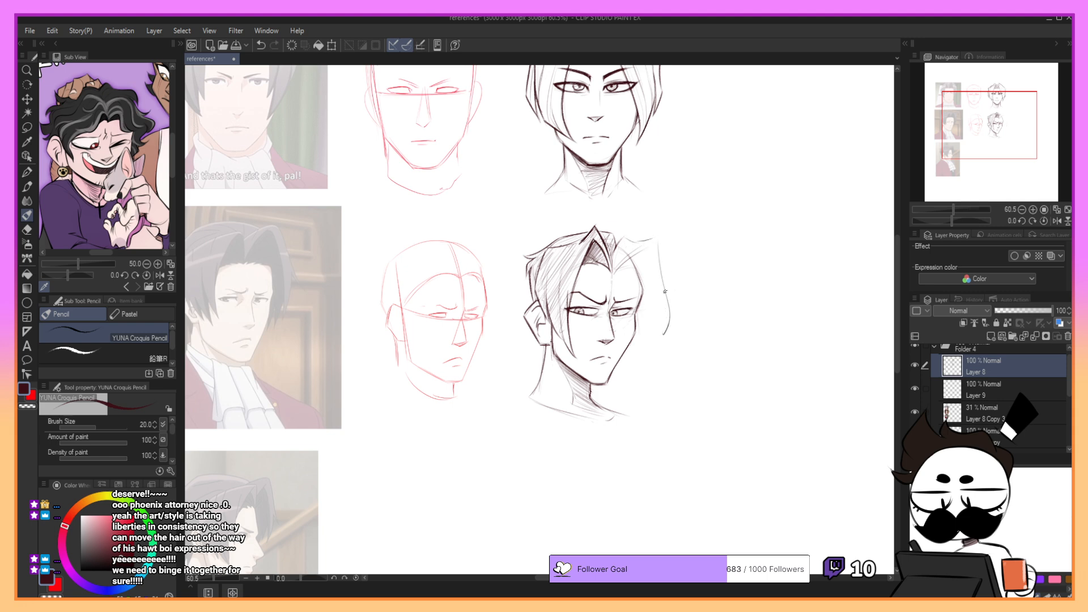
{"action": "key", "text": "ctrl+z"}
{"action": "mouse_move", "coordinate": [652, 257]}
{"action": "left_mouse_down"}
{"action": "mouse_move", "coordinate": [665, 310]}
{"action": "mouse_move", "coordinate": [656, 271]}
{"action": "mouse_move", "coordinate": [662, 304]}
{"action": "mouse_move", "coordinate": [668, 290]}
{"action": "mouse_move", "coordinate": [656, 367]}
{"action": "left_mouse_up"}
{"action": "key", "text": "ctrl+z"}
- Curve the lower outer edge of the far-side lock inward to end beside the jaw
{"action": "key", "text": "ctrl+z"}
{"action": "key", "text": "ctrl+z"}
{"action": "key", "text": "ctrl+z"}
{"action": "left_click_drag", "start_coordinate": [670, 305], "coordinate": [657, 353]}
{"action": "key", "text": "ctrl+z"}
{"action": "left_click_drag", "start_coordinate": [617, 271], "coordinate": [628, 264]}
{"action": "key", "text": "ctrl+z"}
{"action": "key", "text": "ctrl+z"}
{"action": "left_click_drag", "start_coordinate": [653, 314], "coordinate": [655, 381]}
{"action": "key", "text": "ctrl+z"}
{"action": "mouse_move", "coordinate": [664, 292]}
{"action": "left_mouse_down"}
{"action": "mouse_move", "coordinate": [655, 353]}
{"action": "mouse_move", "coordinate": [667, 330]}
{"action": "mouse_move", "coordinate": [653, 359]}
{"action": "mouse_move", "coordinate": [669, 293]}
{"action": "left_mouse_up"}
{"action": "key", "text": "ctrl+z"}
{"action": "key", "text": "ctrl+z"}
{"action": "left_click_drag", "start_coordinate": [656, 359], "coordinate": [669, 299]}
{"action": "key", "text": "ctrl+z"}
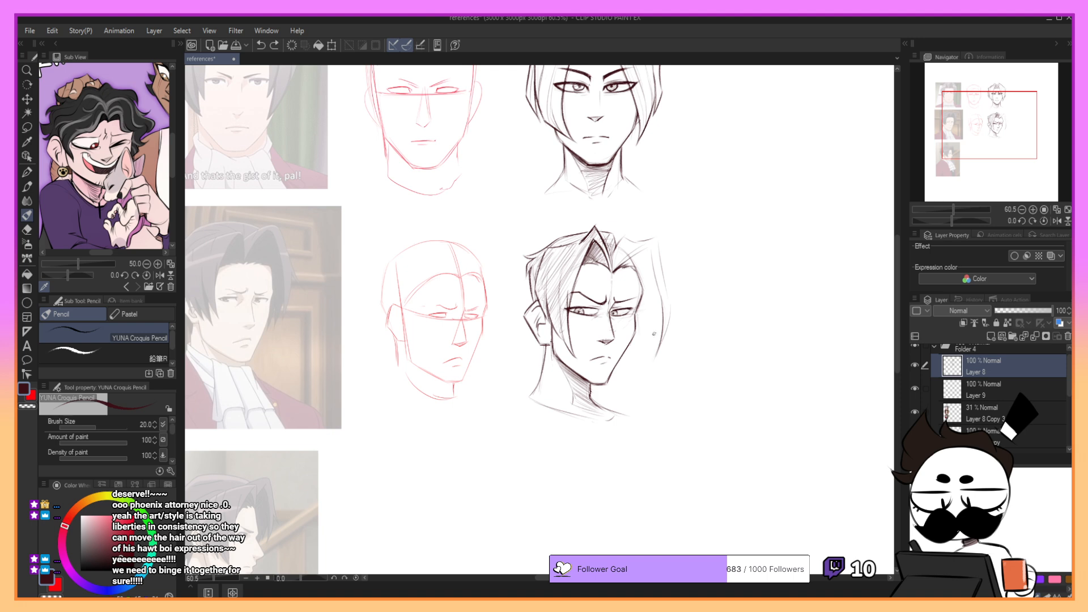
- Draw the pointed tip of the far-side lock and its inner edge running up along the cheek and forehead
{"action": "mouse_move", "coordinate": [663, 316]}
{"action": "left_mouse_down"}
{"action": "mouse_move", "coordinate": [640, 359]}
{"action": "mouse_move", "coordinate": [638, 318]}
{"action": "mouse_move", "coordinate": [644, 343]}
{"action": "left_mouse_up"}
{"action": "key", "text": "ctrl+z"}
{"action": "key", "text": "ctrl+z"}
{"action": "mouse_move", "coordinate": [641, 301]}
{"action": "left_mouse_down"}
{"action": "mouse_move", "coordinate": [643, 332]}
{"action": "mouse_move", "coordinate": [645, 322]}
{"action": "left_mouse_up"}
{"action": "key", "text": "ctrl+z"}
{"action": "key", "text": "ctrl+z"}
{"action": "key", "text": "ctrl+z"}
{"action": "key", "text": "ctrl+z"}
{"action": "key", "text": "ctrl+z"}
{"action": "key", "text": "ctrl+z"}
{"action": "key", "text": "ctrl+z"}
{"action": "left_click_drag", "start_coordinate": [642, 360], "coordinate": [643, 260]}
{"action": "key", "text": "ctrl+z"}
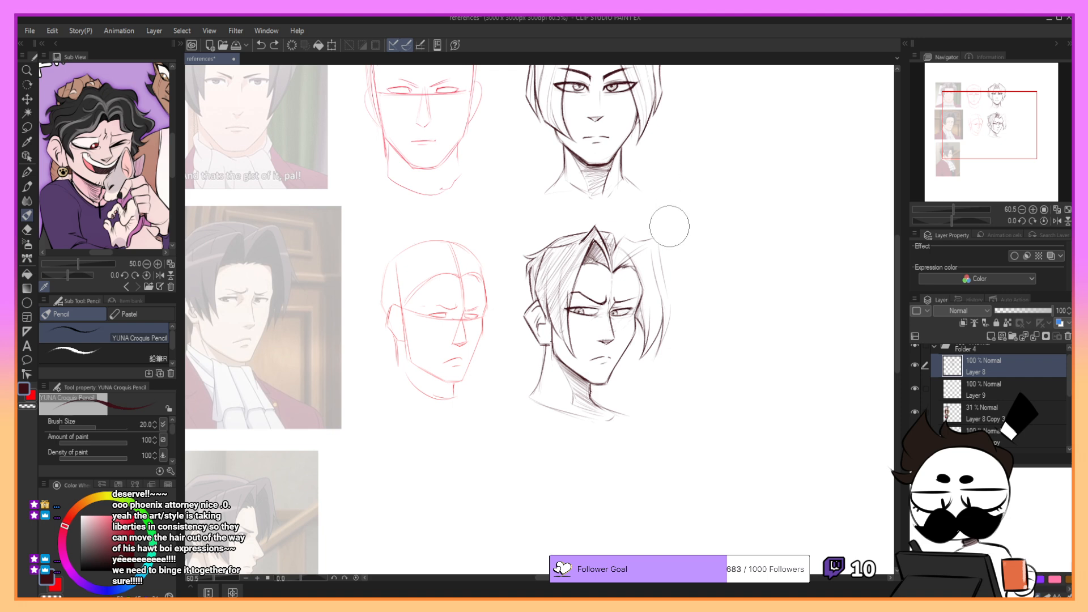
- Darken the strand rising from the parting to the far-side corner and restate the lock's sweep downward
{"action": "left_click_drag", "start_coordinate": [620, 274], "coordinate": [656, 238]}
{"action": "mouse_move", "coordinate": [617, 269]}
{"action": "left_mouse_down"}
{"action": "mouse_move", "coordinate": [650, 263]}
{"action": "mouse_move", "coordinate": [633, 263]}
{"action": "mouse_move", "coordinate": [645, 264]}
{"action": "mouse_move", "coordinate": [658, 311]}
{"action": "left_mouse_up"}
{"action": "key", "text": "ctrl+z"}
- Strengthen the far-side lock's face-side edge and add long inner hair lines from its top down beside the eye
{"action": "key", "text": "ctrl+z"}
{"action": "key", "text": "ctrl+z"}
{"action": "key", "text": "ctrl+z"}
{"action": "key", "text": "ctrl+z"}
{"action": "left_click_drag", "start_coordinate": [649, 273], "coordinate": [646, 344]}
{"action": "key", "text": "ctrl+z"}
{"action": "left_click_drag", "start_coordinate": [649, 273], "coordinate": [655, 340]}
{"action": "key", "text": "ctrl+z"}
{"action": "mouse_move", "coordinate": [648, 275]}
{"action": "left_mouse_down"}
{"action": "mouse_move", "coordinate": [658, 319]}
{"action": "mouse_move", "coordinate": [648, 333]}
{"action": "left_mouse_up"}
{"action": "key", "text": "ctrl+z"}
{"action": "mouse_move", "coordinate": [639, 270]}
{"action": "left_mouse_down"}
{"action": "mouse_move", "coordinate": [649, 310]}
{"action": "mouse_move", "coordinate": [641, 252]}
{"action": "mouse_move", "coordinate": [660, 289]}
{"action": "left_mouse_up"}
{"action": "key", "text": "ctrl+z"}
{"action": "key", "text": "ctrl+z"}
{"action": "key", "text": "ctrl+z"}
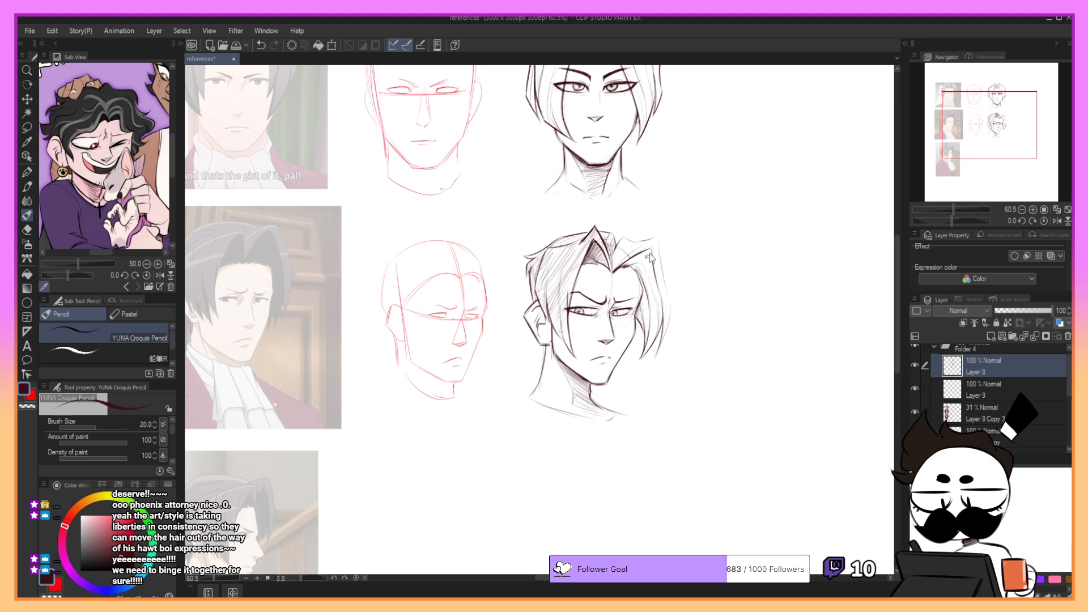
{"action": "key", "text": "ctrl+z"}
{"action": "mouse_move", "coordinate": [650, 249]}
{"action": "left_mouse_down"}
{"action": "mouse_move", "coordinate": [661, 291]}
{"action": "mouse_move", "coordinate": [642, 283]}
{"action": "mouse_move", "coordinate": [645, 337]}
{"action": "mouse_move", "coordinate": [657, 327]}
{"action": "left_mouse_up"}
{"action": "key", "text": "ctrl+z"}
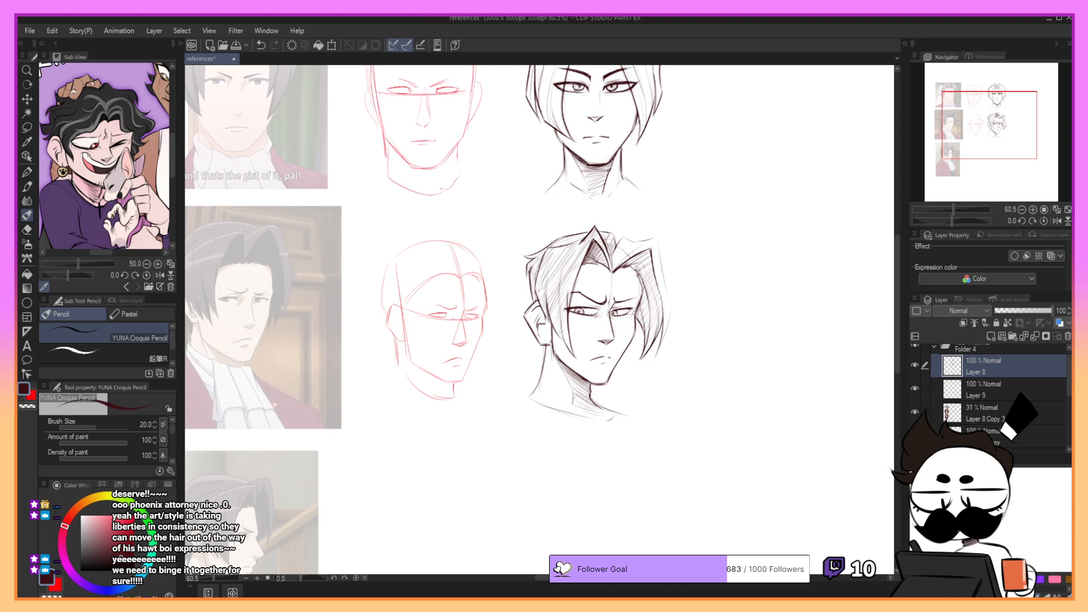
- Draw the small pointed strand behind the parting and firm up the far-side lock's long contour
{"action": "key", "text": "ctrl+z"}
{"action": "mouse_move", "coordinate": [640, 273]}
{"action": "left_mouse_down"}
{"action": "mouse_move", "coordinate": [621, 256]}
{"action": "mouse_move", "coordinate": [626, 242]}
{"action": "mouse_move", "coordinate": [619, 260]}
{"action": "mouse_move", "coordinate": [674, 216]}
{"action": "mouse_move", "coordinate": [626, 238]}
{"action": "left_mouse_up"}
{"action": "key", "text": "ctrl+z"}
{"action": "key", "text": "ctrl+z"}
- Draw the bold lower outer curve of the far-side lock down to its tip beside the jaw
{"action": "key", "text": "ctrl+z"}
{"action": "key", "text": "ctrl+z"}
{"action": "mouse_move", "coordinate": [628, 234]}
{"action": "left_mouse_down"}
{"action": "mouse_move", "coordinate": [654, 237]}
{"action": "mouse_move", "coordinate": [663, 259]}
{"action": "mouse_move", "coordinate": [671, 313]}
{"action": "mouse_move", "coordinate": [659, 349]}
{"action": "left_mouse_up"}
{"action": "key", "text": "ctrl+z"}
- Outline the sharp top corner of the far-side hair and join it back to the parting with a bold line
{"action": "key", "text": "ctrl+z"}
{"action": "key", "text": "ctrl+z"}
{"action": "key", "text": "ctrl+z"}
{"action": "left_click_drag", "start_coordinate": [671, 304], "coordinate": [659, 348]}
{"action": "key", "text": "ctrl+z"}
{"action": "key", "text": "ctrl+z"}
{"action": "key", "text": "ctrl+z"}
{"action": "left_click_drag", "start_coordinate": [671, 303], "coordinate": [657, 354]}
{"action": "key", "text": "ctrl+z"}
{"action": "left_click_drag", "start_coordinate": [671, 308], "coordinate": [656, 357]}
{"action": "key", "text": "ctrl+z"}
{"action": "key", "text": "ctrl+z"}
{"action": "left_click_drag", "start_coordinate": [671, 304], "coordinate": [658, 350]}
{"action": "mouse_move", "coordinate": [659, 232]}
{"action": "left_mouse_down"}
{"action": "mouse_move", "coordinate": [616, 268]}
{"action": "mouse_move", "coordinate": [614, 234]}
{"action": "mouse_move", "coordinate": [616, 262]}
{"action": "mouse_move", "coordinate": [634, 245]}
{"action": "mouse_move", "coordinate": [612, 247]}
{"action": "mouse_move", "coordinate": [614, 270]}
{"action": "left_mouse_up"}
{"action": "key", "text": "ctrl+z"}
{"action": "key", "text": "ctrl+z"}
{"action": "key", "text": "ctrl+z"}
{"action": "key", "text": "ctrl+z"}
{"action": "key", "text": "ctrl+z"}
{"action": "key", "text": "ctrl+z"}
{"action": "key", "text": "ctrl+z"}
{"action": "key", "text": "ctrl+z"}
{"action": "key", "text": "ctrl+z"}
{"action": "key", "text": "ctrl+z"}
{"action": "key", "text": "ctrl+z"}
{"action": "key", "text": "ctrl+z"}
{"action": "key", "text": "ctrl+z"}
{"action": "key", "text": "ctrl+z"}
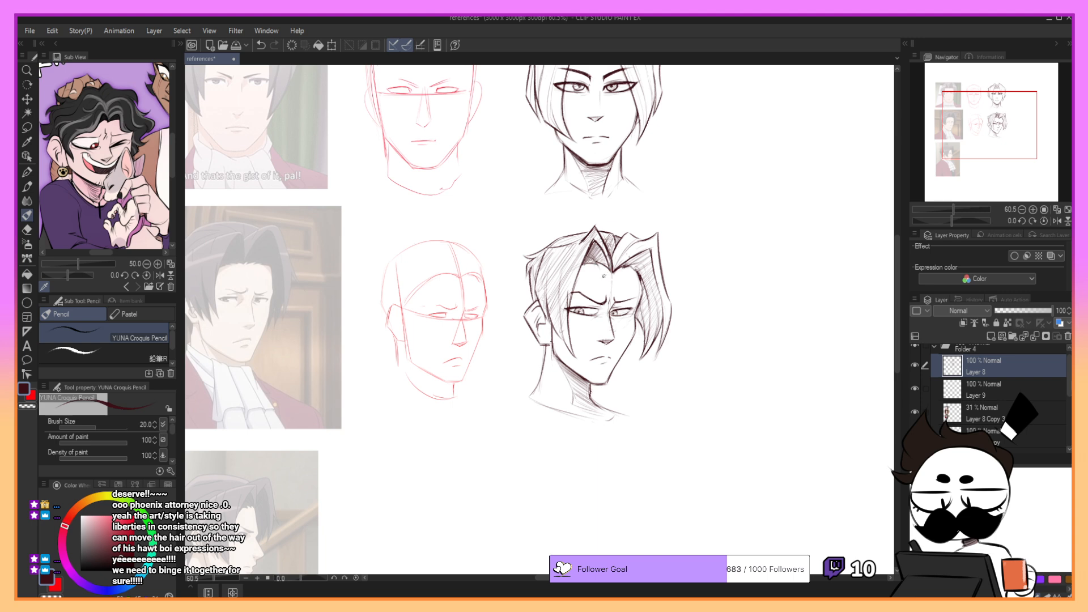
{"action": "key", "text": "ctrl+z"}
- Hatch the shadow under the far-side strand and down the inside of the lock towards its tip
{"action": "mouse_move", "coordinate": [596, 263]}
{"action": "left_mouse_down"}
{"action": "mouse_move", "coordinate": [605, 270]}
{"action": "mouse_move", "coordinate": [595, 265]}
{"action": "mouse_move", "coordinate": [615, 256]}
{"action": "mouse_move", "coordinate": [619, 267]}
{"action": "mouse_move", "coordinate": [659, 235]}
{"action": "mouse_move", "coordinate": [652, 261]}
{"action": "mouse_move", "coordinate": [671, 331]}
{"action": "left_mouse_up"}
{"action": "mouse_move", "coordinate": [651, 249]}
{"action": "left_mouse_down"}
{"action": "mouse_move", "coordinate": [634, 265]}
{"action": "mouse_move", "coordinate": [648, 256]}
{"action": "mouse_move", "coordinate": [658, 286]}
{"action": "left_mouse_up"}
{"action": "left_click_drag", "start_coordinate": [984, 115], "coordinate": [1005, 120]}
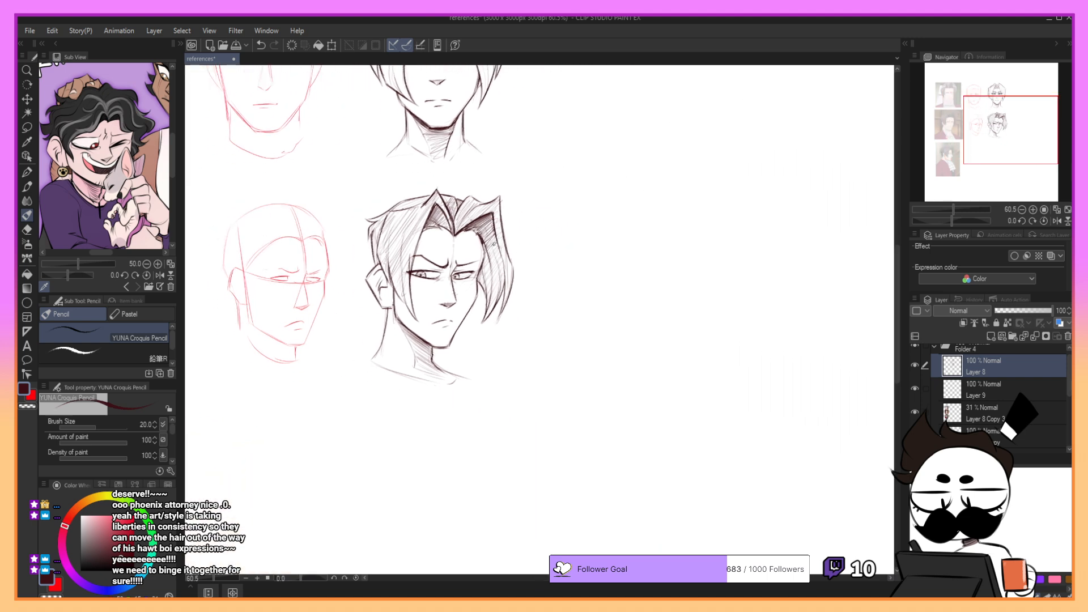
{"action": "mouse_move", "coordinate": [496, 242]}
{"action": "left_mouse_down"}
{"action": "mouse_move", "coordinate": [481, 271]}
{"action": "mouse_move", "coordinate": [494, 273]}
{"action": "mouse_move", "coordinate": [477, 285]}
{"action": "mouse_move", "coordinate": [487, 307]}
{"action": "left_mouse_up"}
{"action": "left_click_drag", "start_coordinate": [498, 301], "coordinate": [487, 314]}
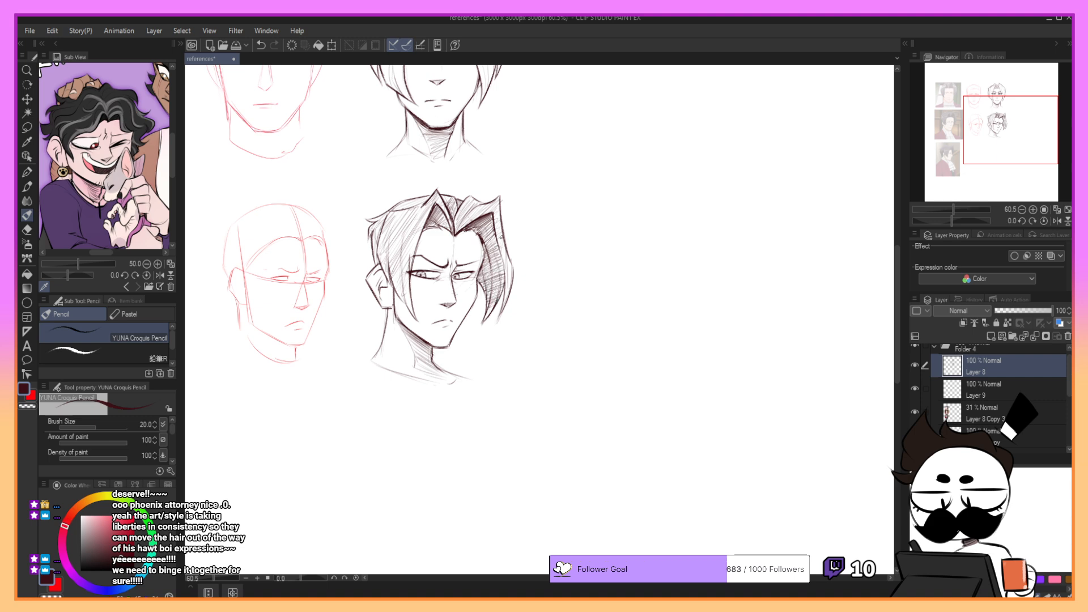
- Deepen the far-side lock's shadow with denser hatching from the upper bend down beside the cheek
{"action": "left_click_drag", "start_coordinate": [495, 228], "coordinate": [503, 298]}
{"action": "key", "text": "ctrl+z"}
{"action": "key", "text": "ctrl+z"}
{"action": "left_click_drag", "start_coordinate": [503, 258], "coordinate": [499, 308]}
{"action": "key", "text": "ctrl+z"}
{"action": "mouse_move", "coordinate": [501, 246]}
{"action": "left_mouse_down"}
{"action": "mouse_move", "coordinate": [504, 303]}
{"action": "mouse_move", "coordinate": [489, 321]}
{"action": "left_mouse_up"}
{"action": "key", "text": "ctrl+z"}
{"action": "key", "text": "ctrl+z"}
{"action": "key", "text": "ctrl+z"}
{"action": "key", "text": "ctrl+z"}
{"action": "left_click_drag", "start_coordinate": [487, 262], "coordinate": [491, 310]}
{"action": "left_click_drag", "start_coordinate": [481, 267], "coordinate": [495, 290]}
{"action": "left_click_drag", "start_coordinate": [488, 236], "coordinate": [485, 255]}
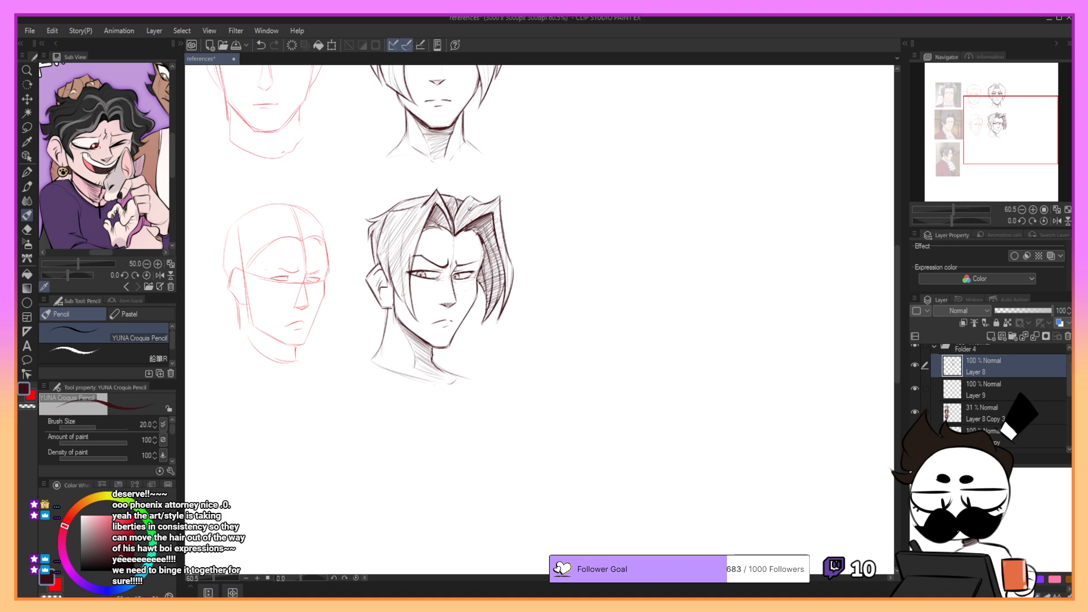
- Rework the strand lines around the hair parting of the three-quarter head with short strokes from crown to hairline
{"action": "left_click_drag", "start_coordinate": [466, 200], "coordinate": [457, 213]}
{"action": "key", "text": "ctrl+z"}
{"action": "left_click_drag", "start_coordinate": [455, 203], "coordinate": [459, 195]}
{"action": "key", "text": "ctrl+z"}
{"action": "left_click_drag", "start_coordinate": [456, 198], "coordinate": [453, 234]}
{"action": "key", "text": "ctrl+z"}
{"action": "key", "text": "ctrl+z"}
{"action": "mouse_move", "coordinate": [457, 203]}
{"action": "left_mouse_down"}
{"action": "mouse_move", "coordinate": [454, 232]}
{"action": "mouse_move", "coordinate": [457, 204]}
{"action": "left_mouse_up"}
{"action": "key", "text": "ctrl+z"}
{"action": "key", "text": "ctrl+z"}
- Strengthen the pointed tuft at the back of the crown and touch up the hair edge beside the ear
{"action": "key", "text": "ctrl+z"}
{"action": "key", "text": "ctrl+z"}
{"action": "key", "text": "ctrl+z"}
{"action": "left_click_drag", "start_coordinate": [454, 199], "coordinate": [456, 226]}
{"action": "key", "text": "ctrl+z"}
{"action": "left_click_drag", "start_coordinate": [449, 198], "coordinate": [452, 209]}
{"action": "key", "text": "ctrl+z"}
{"action": "key", "text": "ctrl+z"}
{"action": "left_click_drag", "start_coordinate": [366, 220], "coordinate": [395, 208]}
{"action": "key", "text": "ctrl+z"}
{"action": "key", "text": "ctrl+z"}
{"action": "mouse_move", "coordinate": [364, 218]}
{"action": "left_mouse_down"}
{"action": "mouse_move", "coordinate": [385, 216]}
{"action": "mouse_move", "coordinate": [379, 236]}
{"action": "mouse_move", "coordinate": [392, 227]}
{"action": "left_mouse_up"}
{"action": "key", "text": "ctrl+z"}
{"action": "key", "text": "ctrl+z"}
{"action": "key", "text": "ctrl+z"}
{"action": "key", "text": "ctrl+z"}
{"action": "mouse_move", "coordinate": [391, 269]}
{"action": "left_mouse_down"}
{"action": "mouse_move", "coordinate": [394, 220]}
{"action": "mouse_move", "coordinate": [402, 260]}
{"action": "left_mouse_up"}
{"action": "key", "text": "ctrl+z"}
- Hatch long strokes down the near-side hair lock from below the crown to beside the eye
{"action": "key", "text": "ctrl+z"}
{"action": "key", "text": "ctrl+z"}
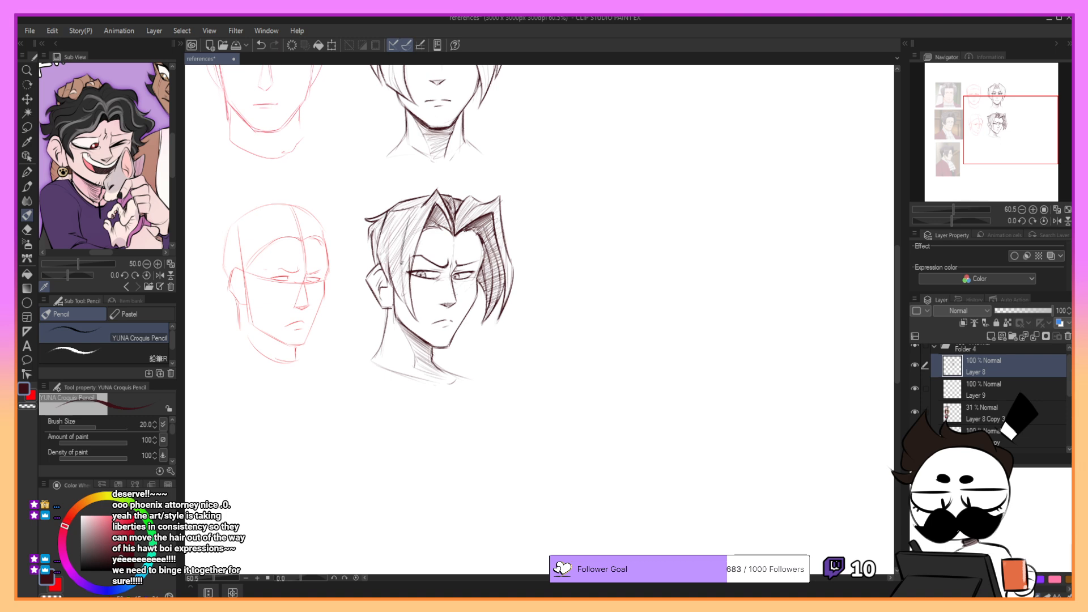
{"action": "left_click_drag", "start_coordinate": [410, 218], "coordinate": [403, 296]}
{"action": "left_click_drag", "start_coordinate": [407, 222], "coordinate": [404, 294]}
- Deepen the near-side lock with further long hatching strokes following the fall of the hair
{"action": "key", "text": "ctrl+z"}
{"action": "key", "text": "ctrl+z"}
{"action": "key", "text": "ctrl+z"}
{"action": "key", "text": "ctrl+z"}
{"action": "key", "text": "ctrl+z"}
{"action": "key", "text": "ctrl+z"}
{"action": "left_click_drag", "start_coordinate": [402, 243], "coordinate": [410, 303]}
{"action": "key", "text": "ctrl+z"}
{"action": "key", "text": "ctrl+z"}
{"action": "key", "text": "ctrl+z"}
{"action": "left_click_drag", "start_coordinate": [409, 214], "coordinate": [405, 292]}
{"action": "mouse_move", "coordinate": [397, 217]}
{"action": "left_mouse_down"}
{"action": "mouse_move", "coordinate": [391, 273]}
{"action": "mouse_move", "coordinate": [399, 216]}
{"action": "mouse_move", "coordinate": [423, 203]}
{"action": "mouse_move", "coordinate": [410, 271]}
{"action": "left_mouse_up"}
{"action": "key", "text": "ctrl+z"}
{"action": "key", "text": "ctrl+z"}
{"action": "key", "text": "ctrl+z"}
{"action": "key", "text": "ctrl+z"}
{"action": "key", "text": "ctrl+z"}
- Hatch the front part of the near-side lock from beside the parting down to the brow
{"action": "key", "text": "ctrl+z"}
{"action": "left_click_drag", "start_coordinate": [416, 220], "coordinate": [409, 271]}
{"action": "key", "text": "ctrl+z"}
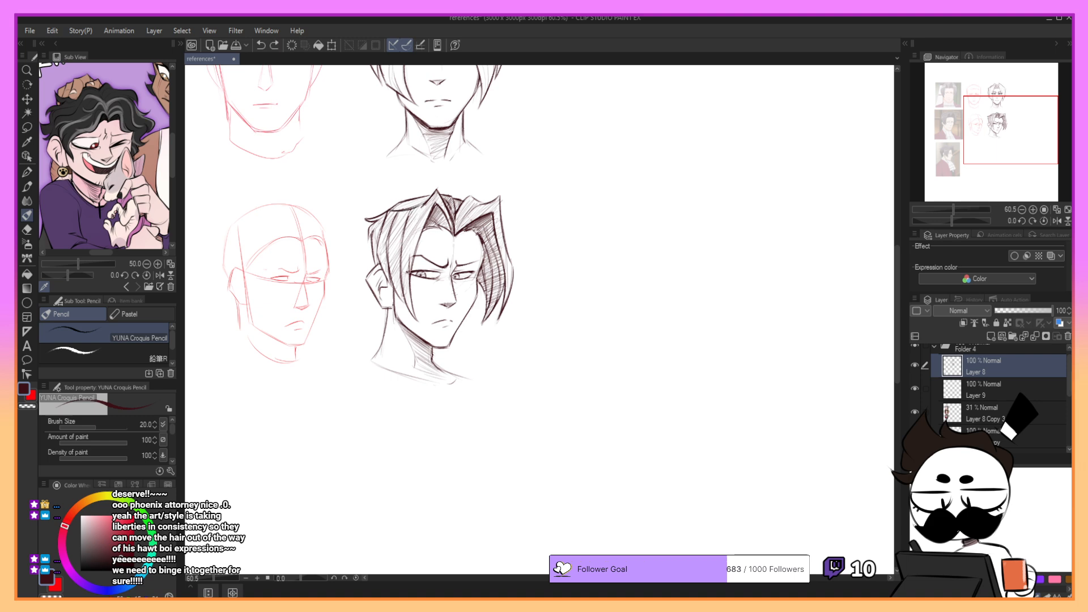
{"action": "left_click_drag", "start_coordinate": [417, 230], "coordinate": [407, 273]}
{"action": "key", "text": "ctrl+z"}
{"action": "left_click_drag", "start_coordinate": [420, 219], "coordinate": [410, 259]}
{"action": "key", "text": "ctrl+z"}
{"action": "left_click_drag", "start_coordinate": [424, 207], "coordinate": [410, 253]}
{"action": "key", "text": "ctrl+z"}
{"action": "left_click_drag", "start_coordinate": [423, 209], "coordinate": [411, 253]}
- Shade the near-side lock's lower end down to its tip beside the cheek, and touch up the strands around the face
{"action": "key", "text": "ctrl+z"}
{"action": "key", "text": "ctrl+z"}
{"action": "left_click_drag", "start_coordinate": [424, 206], "coordinate": [409, 253]}
{"action": "key", "text": "ctrl+z"}
{"action": "mouse_move", "coordinate": [420, 224]}
{"action": "left_mouse_down"}
{"action": "mouse_move", "coordinate": [409, 255]}
{"action": "mouse_move", "coordinate": [421, 328]}
{"action": "left_mouse_up"}
{"action": "key", "text": "ctrl+z"}
{"action": "key", "text": "ctrl+z"}
{"action": "key", "text": "ctrl+z"}
{"action": "key", "text": "ctrl+z"}
{"action": "key", "text": "ctrl+z"}
{"action": "left_click_drag", "start_coordinate": [409, 274], "coordinate": [420, 321]}
{"action": "key", "text": "ctrl+z"}
{"action": "left_click_drag", "start_coordinate": [409, 272], "coordinate": [419, 323]}
{"action": "left_click_drag", "start_coordinate": [399, 278], "coordinate": [407, 303]}
{"action": "key", "text": "ctrl+z"}
{"action": "left_click_drag", "start_coordinate": [479, 286], "coordinate": [467, 315]}
{"action": "key", "text": "ctrl+z"}
- Hatch the upper hair on both sides of the front-facing head with diagonal strokes
{"action": "left_click_drag", "start_coordinate": [974, 121], "coordinate": [956, 102]}
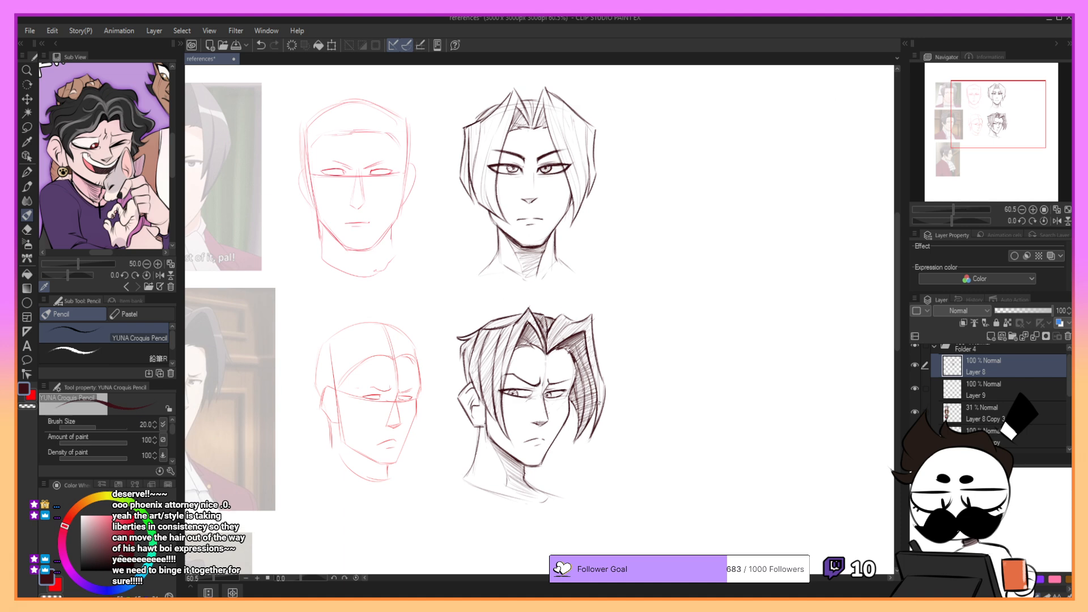
{"action": "left_click_drag", "start_coordinate": [466, 138], "coordinate": [497, 110]}
{"action": "mouse_move", "coordinate": [468, 163]}
{"action": "left_mouse_down"}
{"action": "mouse_move", "coordinate": [510, 99]}
{"action": "mouse_move", "coordinate": [513, 120]}
{"action": "left_mouse_up"}
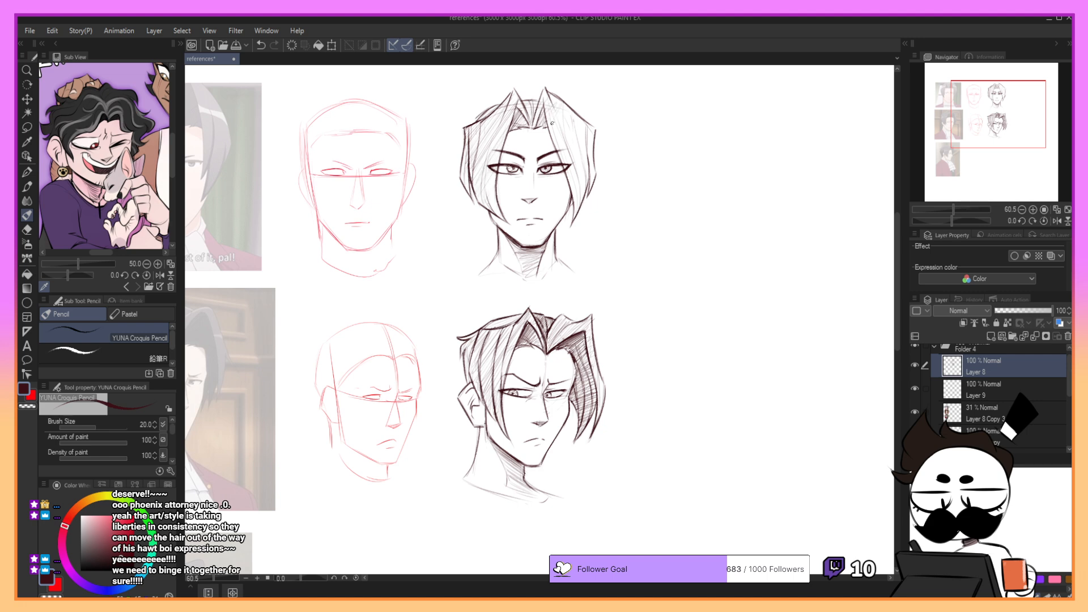
{"action": "left_click_drag", "start_coordinate": [586, 121], "coordinate": [564, 161]}
{"action": "left_click_drag", "start_coordinate": [567, 163], "coordinate": [586, 139]}
- Add finishing hatching to the three-quarter head's near-side lock and the hair above the ear
{"action": "left_click_drag", "start_coordinate": [945, 148], "coordinate": [935, 178]}
{"action": "left_click_drag", "start_coordinate": [559, 131], "coordinate": [559, 173]}
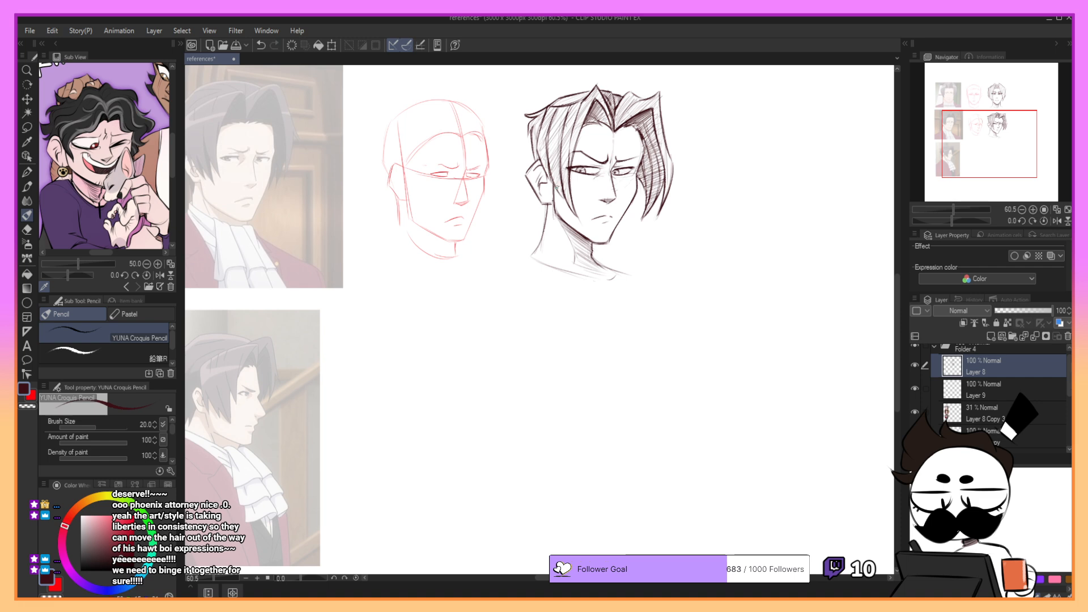
{"action": "left_click_drag", "start_coordinate": [545, 132], "coordinate": [542, 157]}
{"action": "mouse_move", "coordinate": [587, 103]}
{"action": "left_mouse_down"}
{"action": "mouse_move", "coordinate": [579, 141]}
{"action": "mouse_move", "coordinate": [654, 105]}
{"action": "mouse_move", "coordinate": [588, 110]}
{"action": "left_mouse_up"}
{"action": "key", "text": "ctrl+z"}
{"action": "left_click_drag", "start_coordinate": [531, 138], "coordinate": [533, 149]}
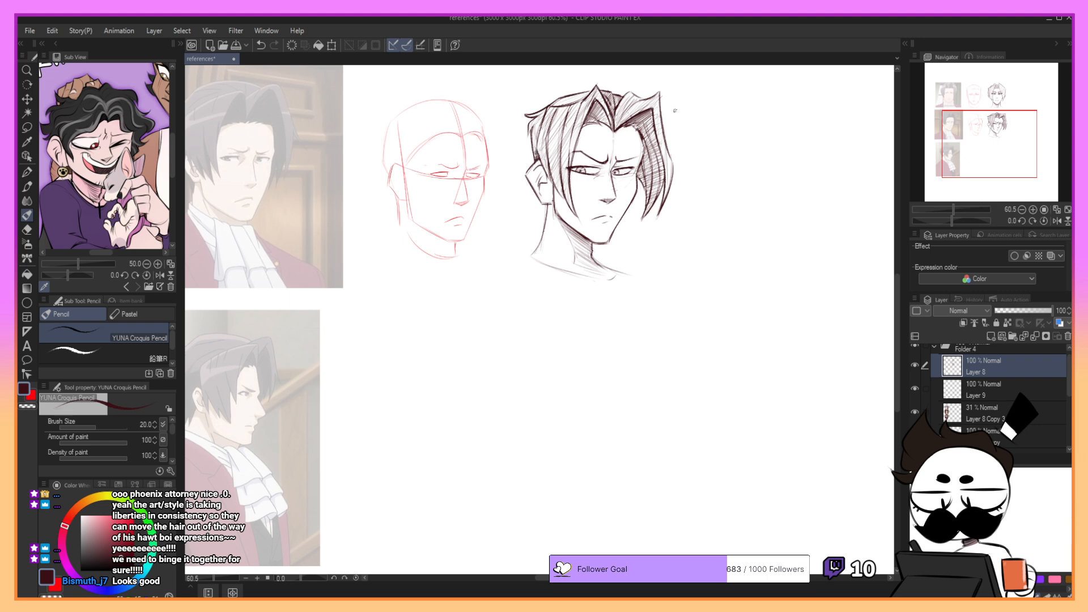
- Switch to a thinner red G-pen and trace the skull's rounded shape over the profile reference
{"action": "mouse_move", "coordinate": [983, 114]}
{"action": "left_mouse_down"}
{"action": "mouse_move", "coordinate": [982, 131]}
{"action": "mouse_move", "coordinate": [987, 120]}
{"action": "left_mouse_up"}
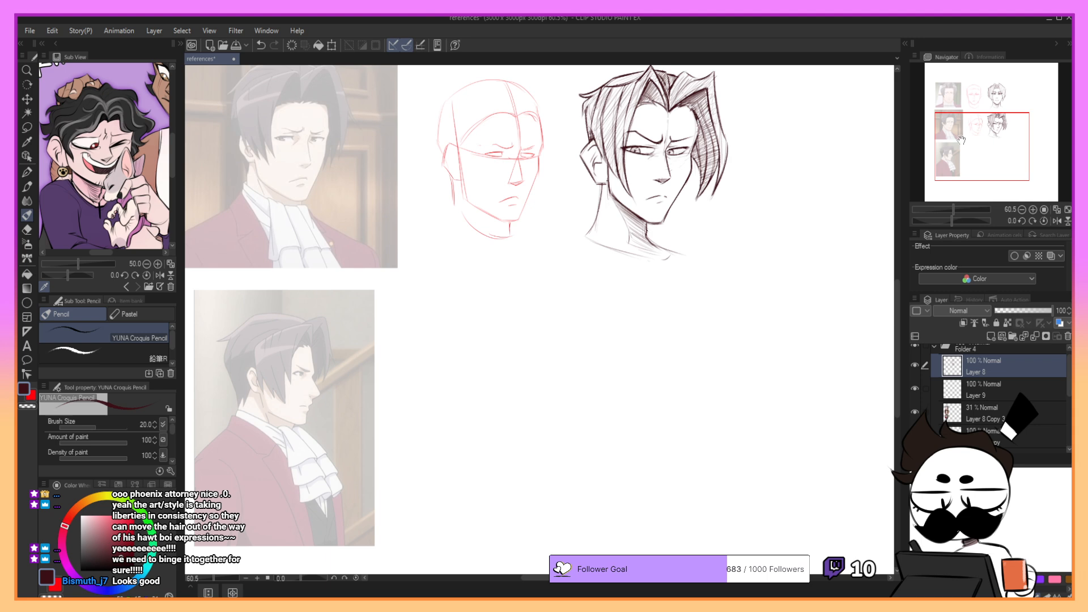
{"action": "left_click_drag", "start_coordinate": [962, 139], "coordinate": [962, 151]}
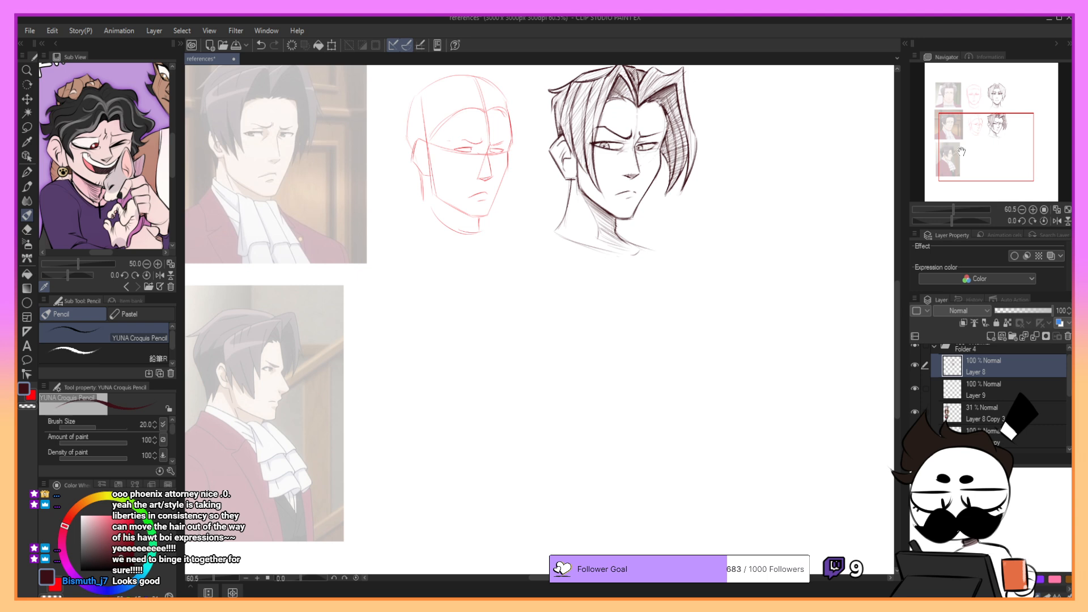
{"action": "left_click_drag", "start_coordinate": [991, 134], "coordinate": [987, 136]}
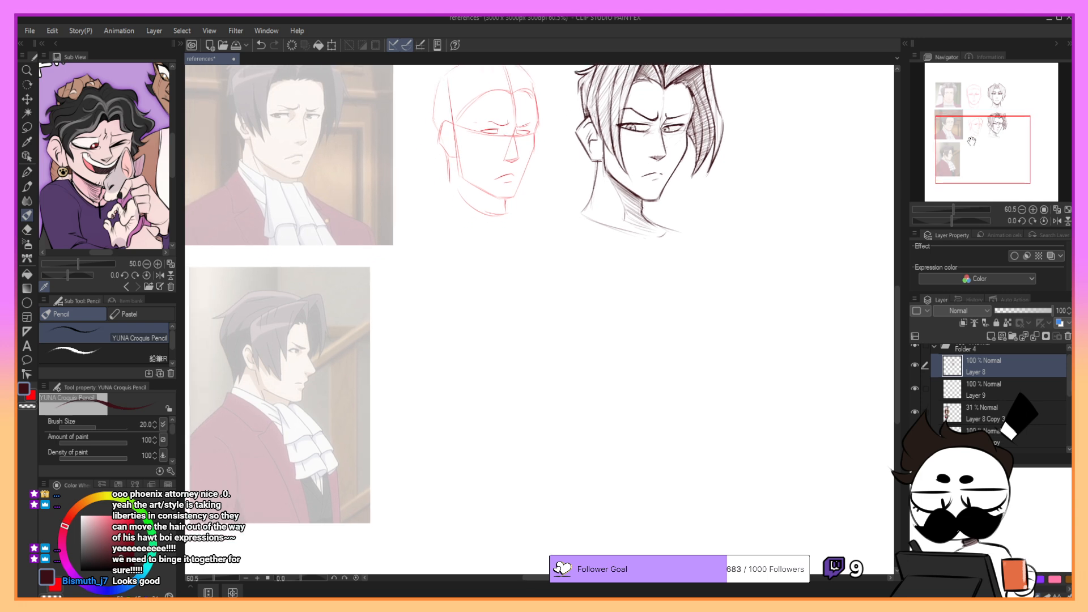
{"action": "key", "text": "x"}
{"action": "key", "text": "p"}
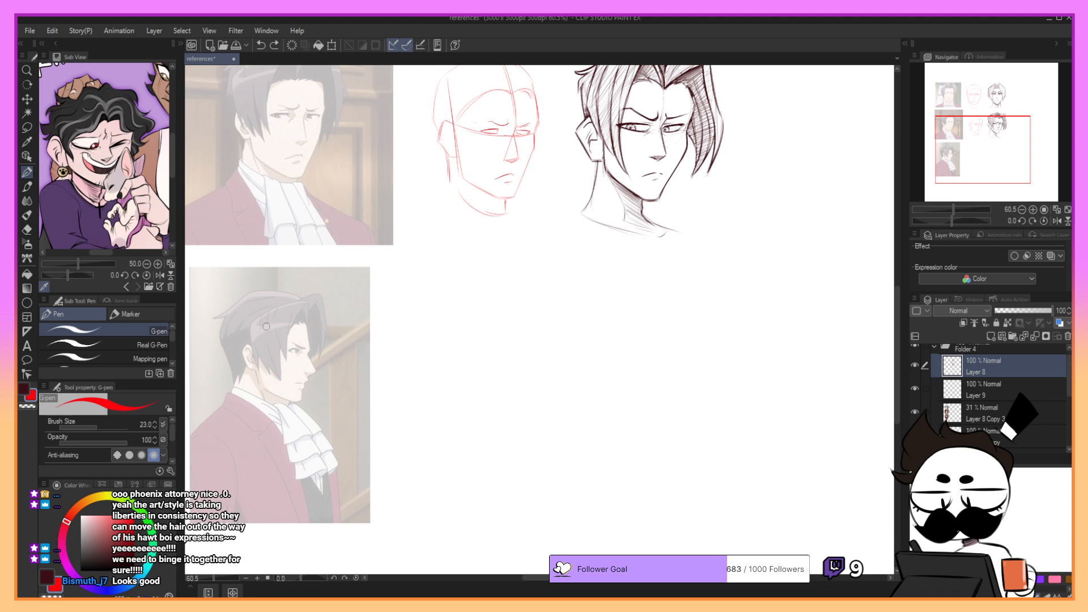
{"action": "key", "text": "["}
{"action": "mouse_move", "coordinate": [274, 308]}
{"action": "left_mouse_down"}
{"action": "mouse_move", "coordinate": [247, 373]}
{"action": "mouse_move", "coordinate": [307, 355]}
{"action": "left_mouse_up"}
{"action": "key", "text": "ctrl+z"}
{"action": "key", "text": "ctrl+z"}
{"action": "mouse_move", "coordinate": [235, 322]}
{"action": "left_mouse_down"}
{"action": "mouse_move", "coordinate": [275, 302]}
{"action": "mouse_move", "coordinate": [230, 334]}
{"action": "mouse_move", "coordinate": [257, 373]}
{"action": "left_mouse_up"}
{"action": "key", "text": "ctrl+z"}
- Trace the front of the profile reference's face from the forehead down to the nose in red
{"action": "key", "text": "ctrl+z"}
{"action": "mouse_move", "coordinate": [249, 304]}
{"action": "left_mouse_down"}
{"action": "mouse_move", "coordinate": [250, 363]}
{"action": "mouse_move", "coordinate": [301, 358]}
{"action": "left_mouse_up"}
{"action": "key", "text": "ctrl+z"}
{"action": "mouse_move", "coordinate": [291, 309]}
{"action": "left_mouse_down"}
{"action": "mouse_move", "coordinate": [310, 346]}
{"action": "mouse_move", "coordinate": [341, 295]}
{"action": "mouse_move", "coordinate": [354, 293]}
{"action": "mouse_move", "coordinate": [370, 348]}
{"action": "mouse_move", "coordinate": [358, 362]}
{"action": "mouse_move", "coordinate": [358, 350]}
{"action": "left_mouse_up"}
{"action": "key", "text": "ctrl+z"}
{"action": "key", "text": "ctrl+z"}
{"action": "key", "text": "ctrl+z"}
{"action": "key", "text": "ctrl+z"}
{"action": "key", "text": "ctrl+z"}
{"action": "key", "text": "ctrl+z"}
{"action": "key", "text": "ctrl+z"}
{"action": "key", "text": "ctrl+z"}
{"action": "key", "text": "ctrl+z"}
{"action": "key", "text": "ctrl+z"}
{"action": "key", "text": "ctrl+z"}
{"action": "key", "text": "ctrl+z"}
{"action": "key", "text": "ctrl+z"}
{"action": "key", "text": "ctrl+z"}
- Trace the nose, lips, chin and jawline of the profile reference in red
{"action": "key", "text": "ctrl+z"}
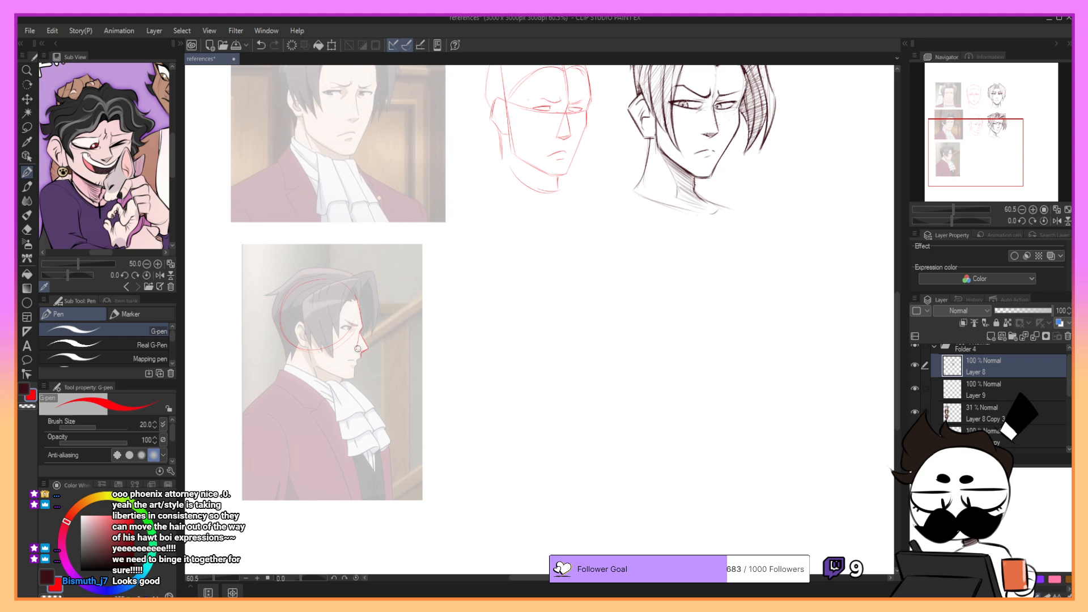
{"action": "key", "text": "ctrl+z"}
{"action": "key", "text": "ctrl+z"}
{"action": "left_click_drag", "start_coordinate": [361, 335], "coordinate": [353, 378]}
- Trace the ear and the back of the head down to the neck on the profile reference
{"action": "key", "text": "ctrl+z"}
{"action": "key", "text": "ctrl+z"}
{"action": "key", "text": "ctrl+z"}
{"action": "key", "text": "ctrl+z"}
{"action": "key", "text": "ctrl+z"}
{"action": "key", "text": "ctrl+z"}
{"action": "key", "text": "ctrl+z"}
{"action": "key", "text": "ctrl+z"}
{"action": "key", "text": "ctrl+z"}
{"action": "key", "text": "ctrl+z"}
{"action": "left_click_drag", "start_coordinate": [351, 360], "coordinate": [358, 361]}
{"action": "key", "text": "ctrl+z"}
{"action": "left_click_drag", "start_coordinate": [357, 360], "coordinate": [355, 378]}
{"action": "mouse_move", "coordinate": [307, 347]}
{"action": "left_mouse_down"}
{"action": "mouse_move", "coordinate": [353, 383]}
{"action": "mouse_move", "coordinate": [310, 365]}
{"action": "mouse_move", "coordinate": [352, 378]}
{"action": "left_mouse_up"}
{"action": "key", "text": "ctrl+z"}
{"action": "key", "text": "ctrl+z"}
{"action": "key", "text": "ctrl+z"}
{"action": "key", "text": "ctrl+z"}
{"action": "key", "text": "ctrl+z"}
{"action": "key", "text": "ctrl+z"}
{"action": "key", "text": "ctrl+z"}
{"action": "key", "text": "ctrl+z"}
{"action": "left_click_drag", "start_coordinate": [296, 326], "coordinate": [304, 348]}
{"action": "key", "text": "ctrl+z"}
{"action": "mouse_move", "coordinate": [284, 295]}
{"action": "left_mouse_down"}
{"action": "mouse_move", "coordinate": [347, 281]}
{"action": "mouse_move", "coordinate": [296, 287]}
{"action": "mouse_move", "coordinate": [278, 318]}
{"action": "mouse_move", "coordinate": [286, 291]}
{"action": "mouse_move", "coordinate": [276, 312]}
{"action": "mouse_move", "coordinate": [279, 297]}
{"action": "mouse_move", "coordinate": [289, 347]}
{"action": "left_mouse_up"}
{"action": "key", "text": "ctrl+z"}
{"action": "key", "text": "ctrl+z"}
- Trace the profile's eye and brow, and draw the eye-level guide line from the ear to the face
{"action": "left_click_drag", "start_coordinate": [969, 124], "coordinate": [985, 139]}
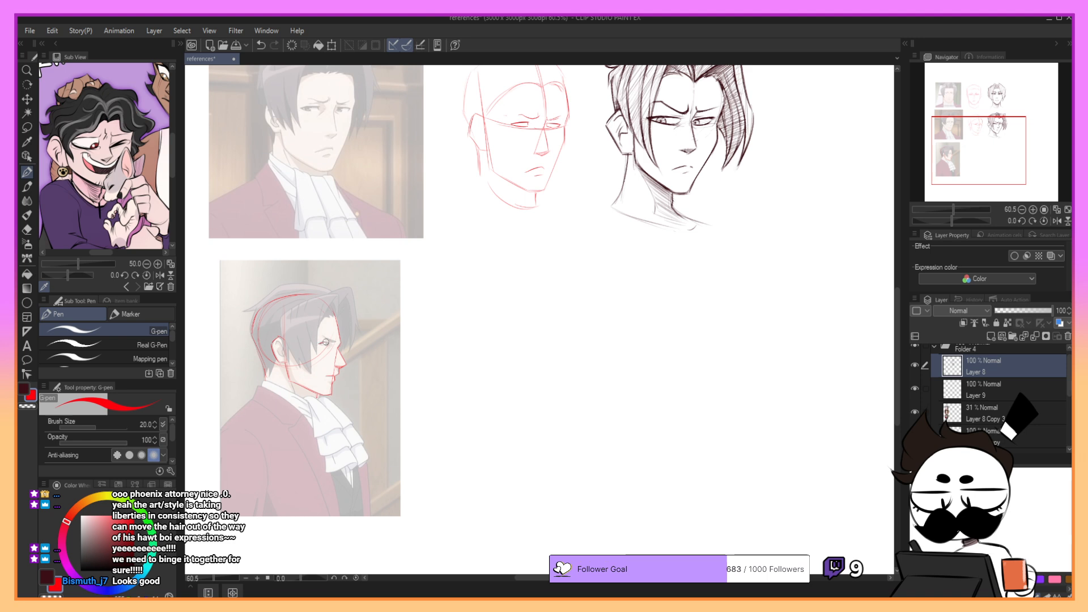
{"action": "key", "text": "ctrl+z"}
{"action": "key", "text": "ctrl+z"}
{"action": "left_click_drag", "start_coordinate": [324, 343], "coordinate": [328, 346]}
{"action": "key", "text": "ctrl+z"}
{"action": "key", "text": "ctrl+z"}
{"action": "left_click_drag", "start_coordinate": [285, 338], "coordinate": [339, 348]}
{"action": "key", "text": "ctrl+z"}
- Lasso the red profile head tracing, move it onto the blank canvas beside its reference, and enlarge it slightly
{"action": "mouse_move", "coordinate": [958, 109]}
{"action": "left_mouse_down"}
{"action": "mouse_move", "coordinate": [976, 105]}
{"action": "mouse_move", "coordinate": [956, 136]}
{"action": "left_mouse_up"}
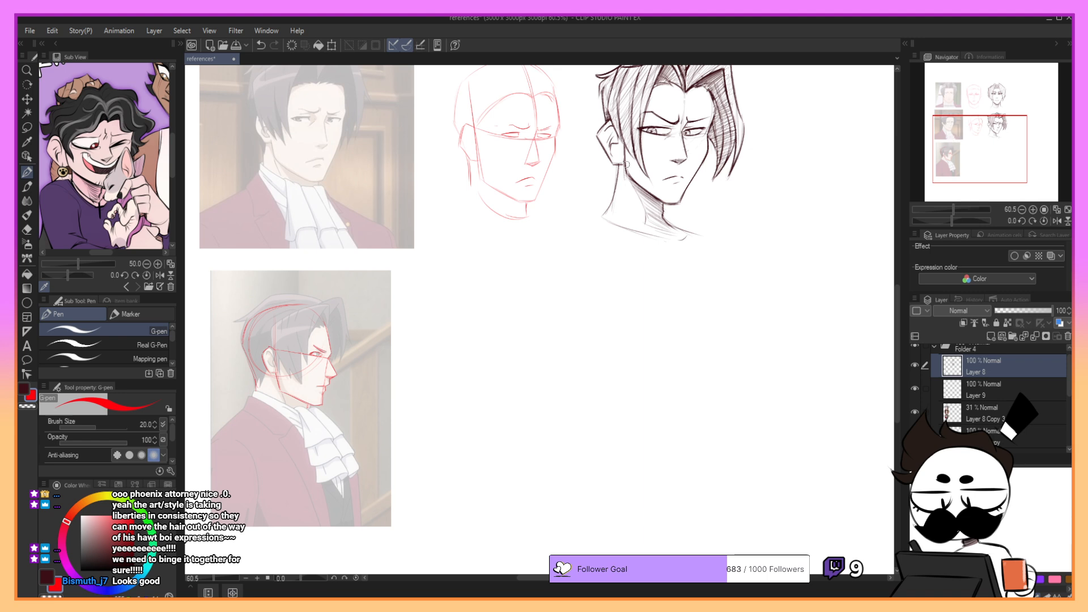
{"action": "left_click", "coordinate": [31, 126]}
{"action": "mouse_move", "coordinate": [307, 277]}
{"action": "left_mouse_down"}
{"action": "mouse_move", "coordinate": [343, 434]}
{"action": "mouse_move", "coordinate": [318, 284]}
{"action": "left_mouse_up"}
{"action": "left_click", "coordinate": [352, 460]}
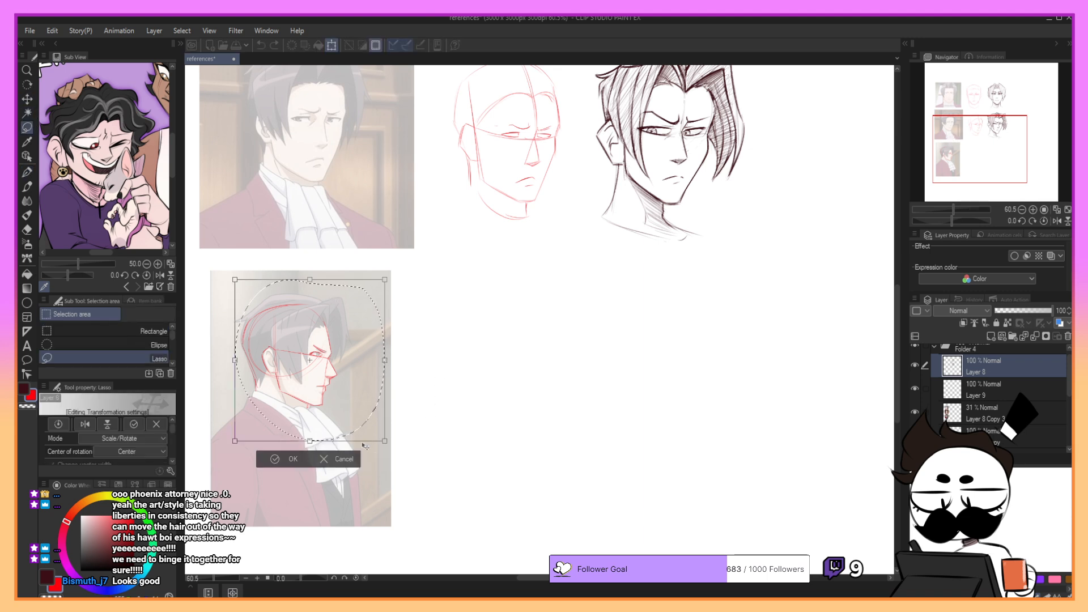
{"action": "mouse_move", "coordinate": [384, 441]}
{"action": "left_mouse_down"}
{"action": "mouse_move", "coordinate": [416, 471]}
{"action": "mouse_move", "coordinate": [571, 421]}
{"action": "left_mouse_up"}
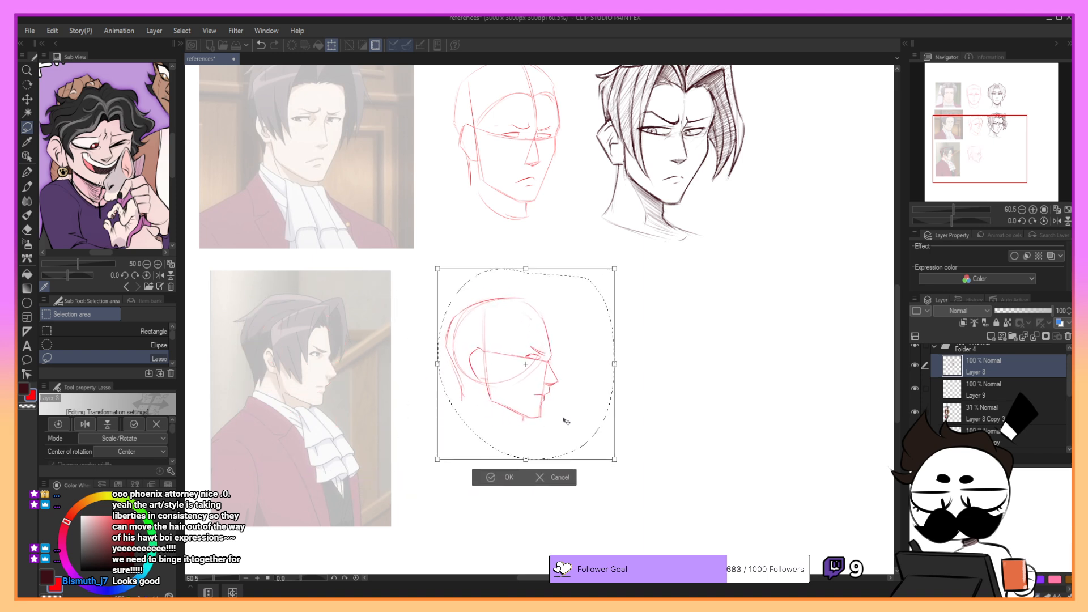
{"action": "left_click_drag", "start_coordinate": [615, 460], "coordinate": [637, 482]}
{"action": "left_click_drag", "start_coordinate": [596, 443], "coordinate": [592, 442]}
{"action": "left_click", "coordinate": [496, 502]}
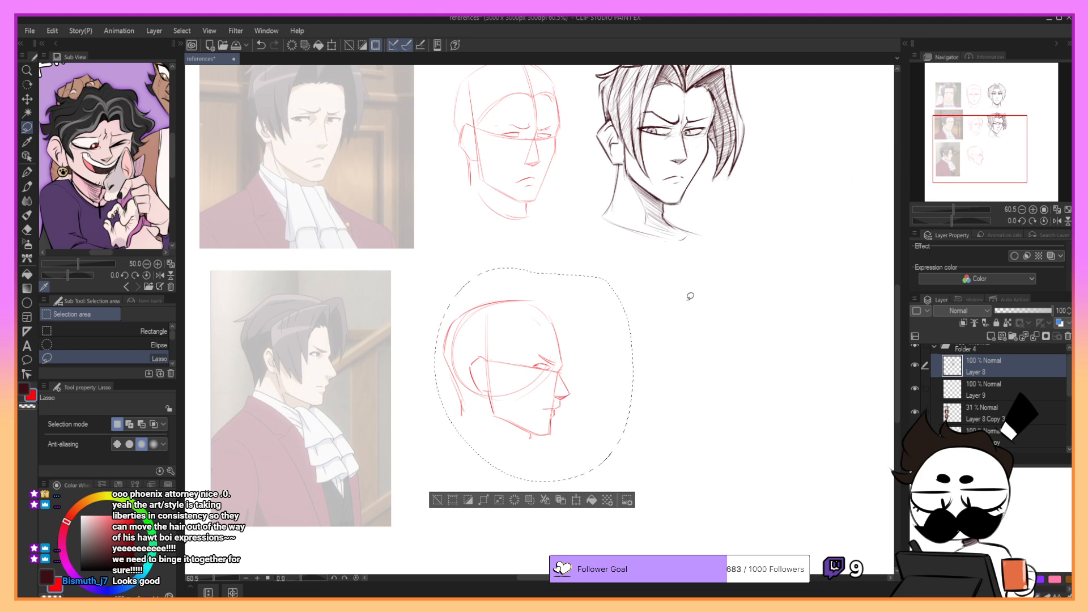
{"action": "key", "text": "ctrl+d"}
- Switch to the YUNA Croquis Pencil for sketching in the blank space beside the red profile head
{"action": "left_click_drag", "start_coordinate": [1000, 138], "coordinate": [1012, 141]}
{"action": "key", "text": "p"}
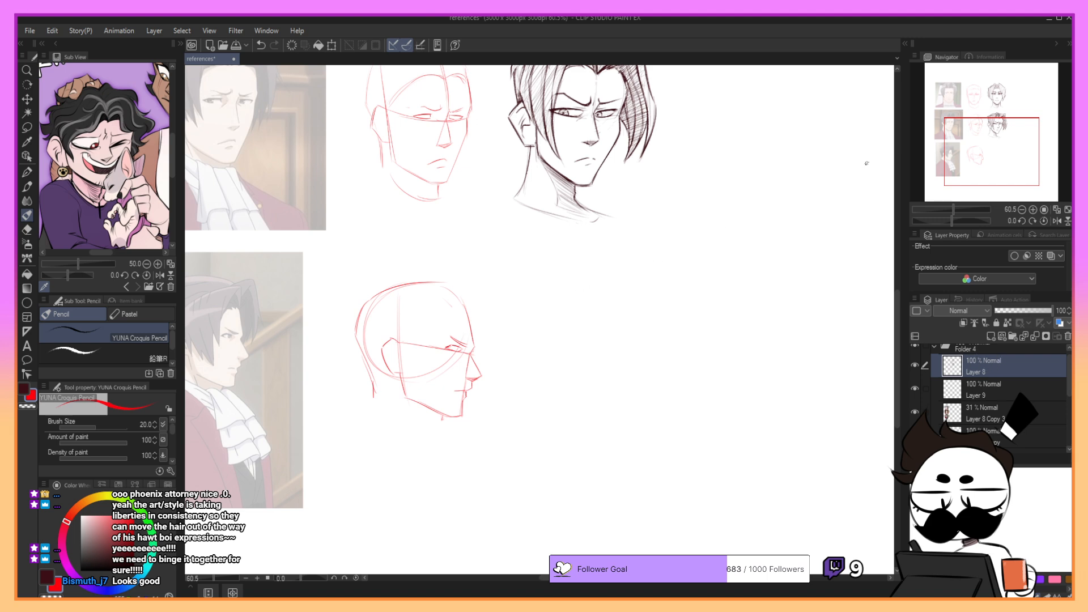
{"action": "left_click_drag", "start_coordinate": [990, 124], "coordinate": [987, 122]}
{"action": "left_click_drag", "start_coordinate": [577, 314], "coordinate": [564, 390]}
{"action": "key", "text": "ctrl+z"}
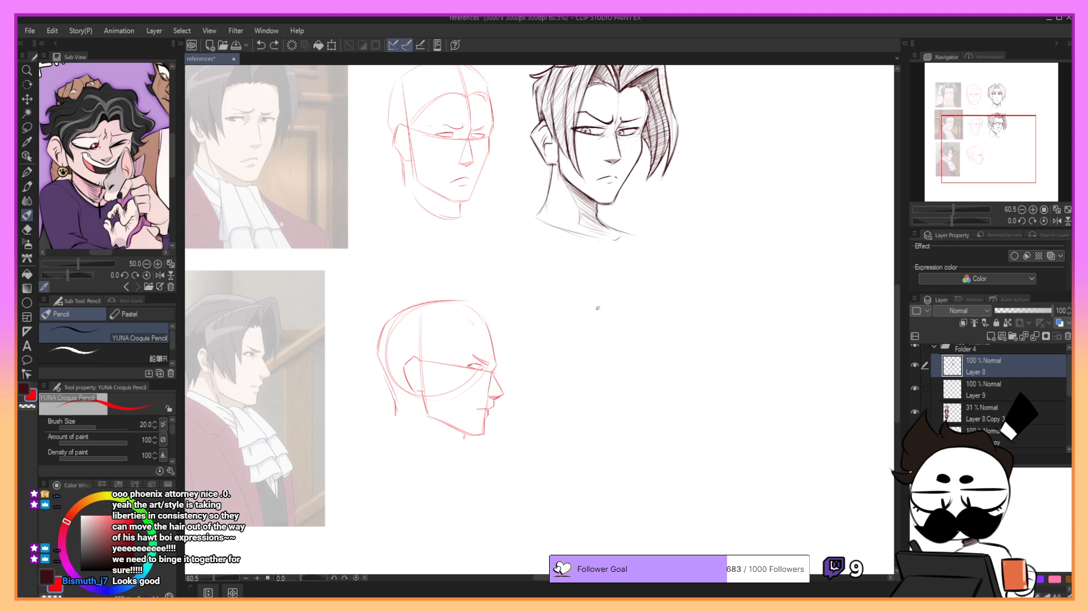
- Set the drawing colour back to dark maroon and merge Layer 8 into Layer 9, checking the result by toggling layer visibility
{"action": "left_click", "coordinate": [25, 389]}
{"action": "key", "text": "m"}
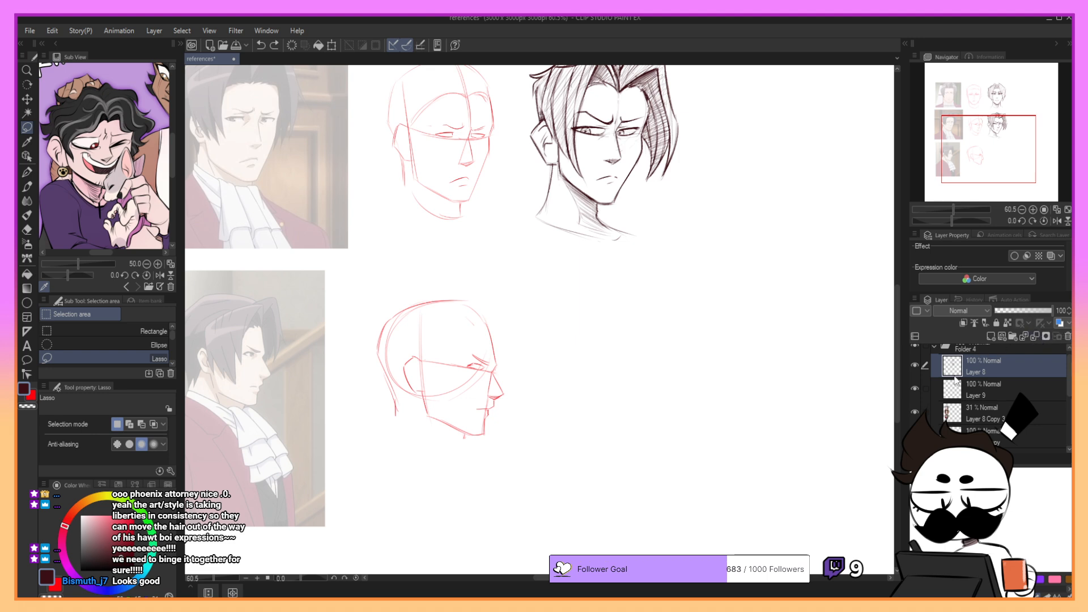
{"action": "left_click", "coordinate": [1034, 336]}
{"action": "left_click", "coordinate": [1033, 337]}
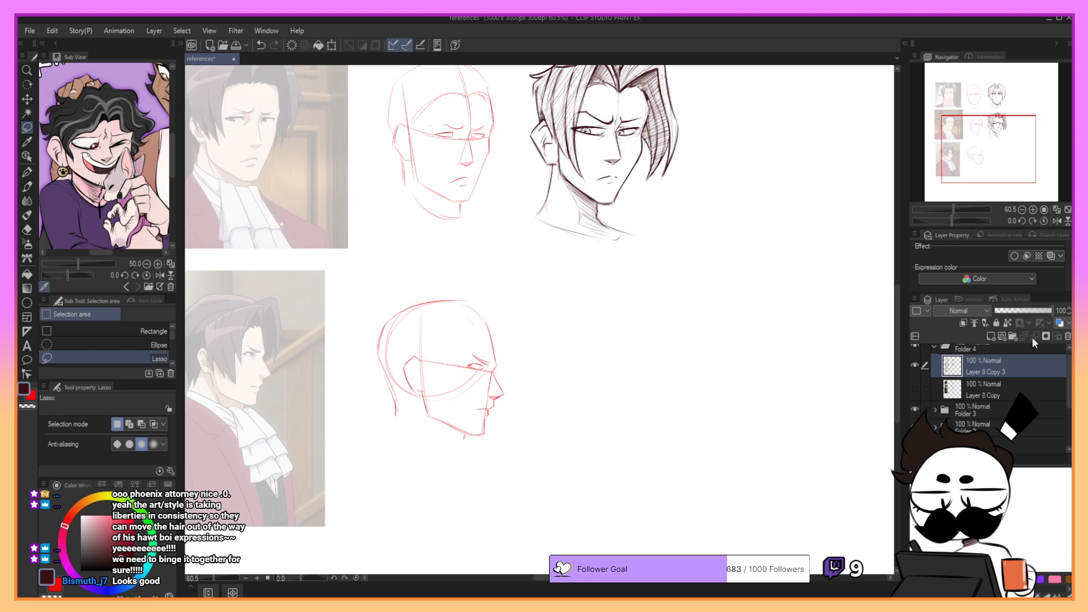
{"action": "key", "text": "ctrl+z"}
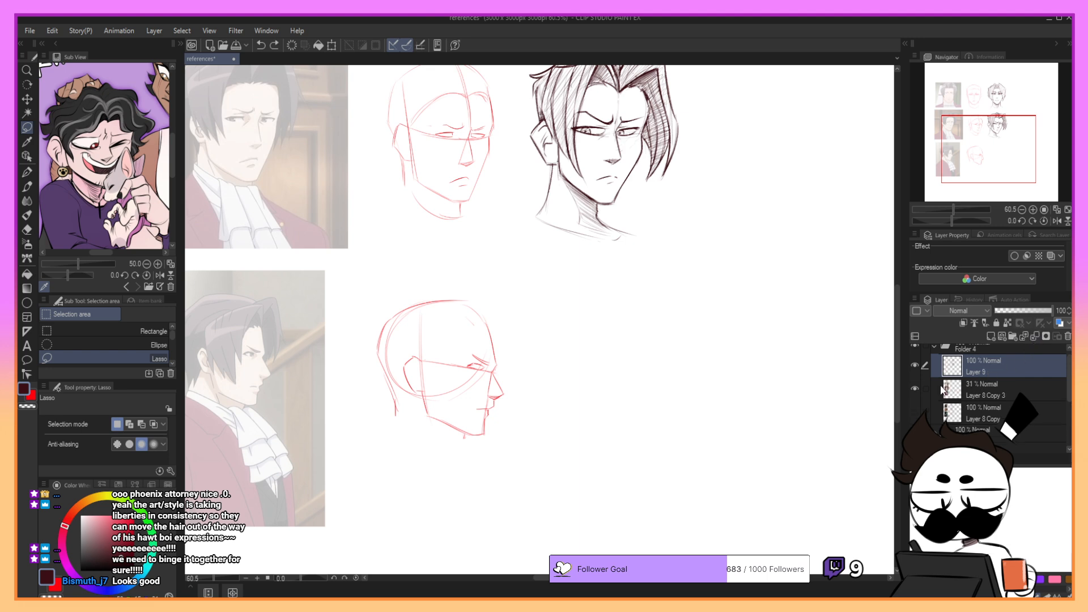
{"action": "left_click", "coordinate": [916, 388]}
{"action": "left_click", "coordinate": [917, 388]}
{"action": "left_click", "coordinate": [916, 365]}
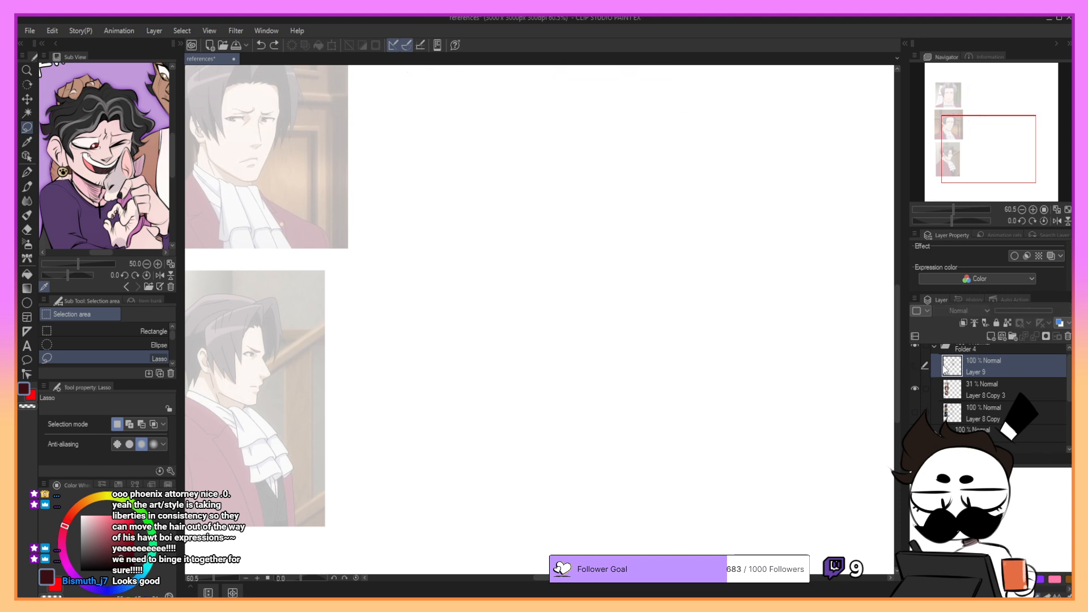
{"action": "left_click", "coordinate": [916, 365]}
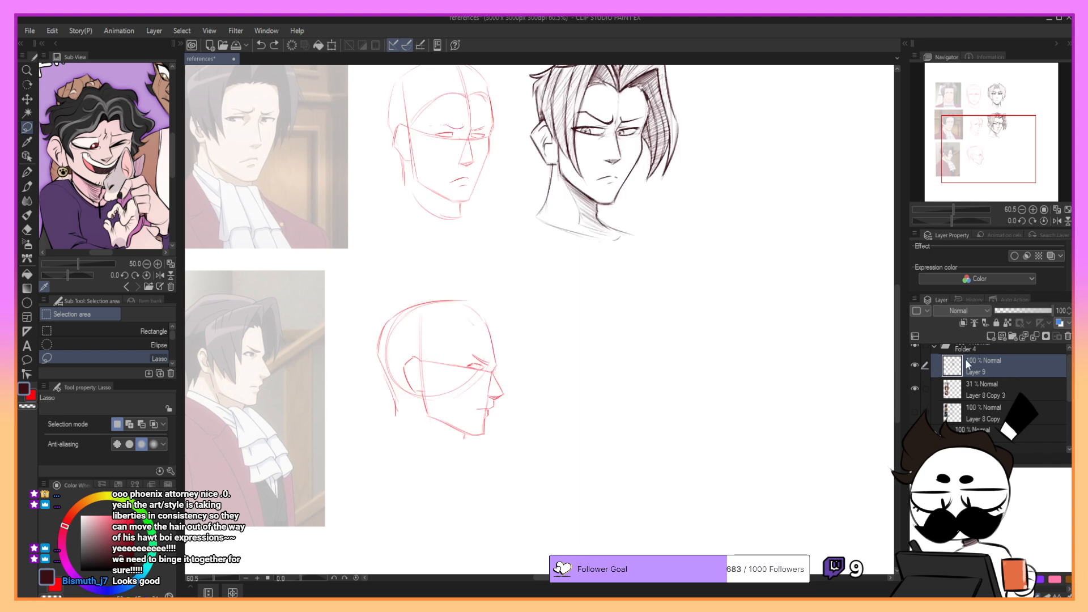
- Lasso the red profile head, shrink it slightly in place, deselect it, and switch back to the YUNA Croquis Pencil
{"action": "mouse_move", "coordinate": [437, 261]}
{"action": "left_mouse_down"}
{"action": "mouse_move", "coordinate": [525, 316]}
{"action": "mouse_move", "coordinate": [482, 262]}
{"action": "left_mouse_up"}
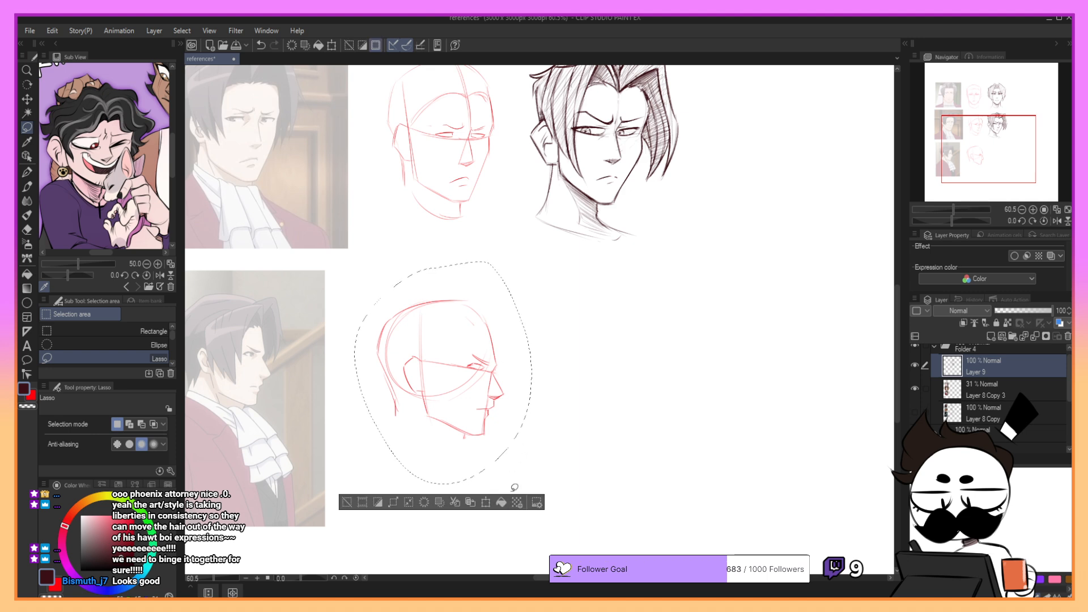
{"action": "left_click", "coordinate": [486, 504]}
{"action": "left_click_drag", "start_coordinate": [489, 425], "coordinate": [483, 439]}
{"action": "left_click_drag", "start_coordinate": [526, 293], "coordinate": [503, 313]}
{"action": "left_click_drag", "start_coordinate": [495, 337], "coordinate": [517, 312]}
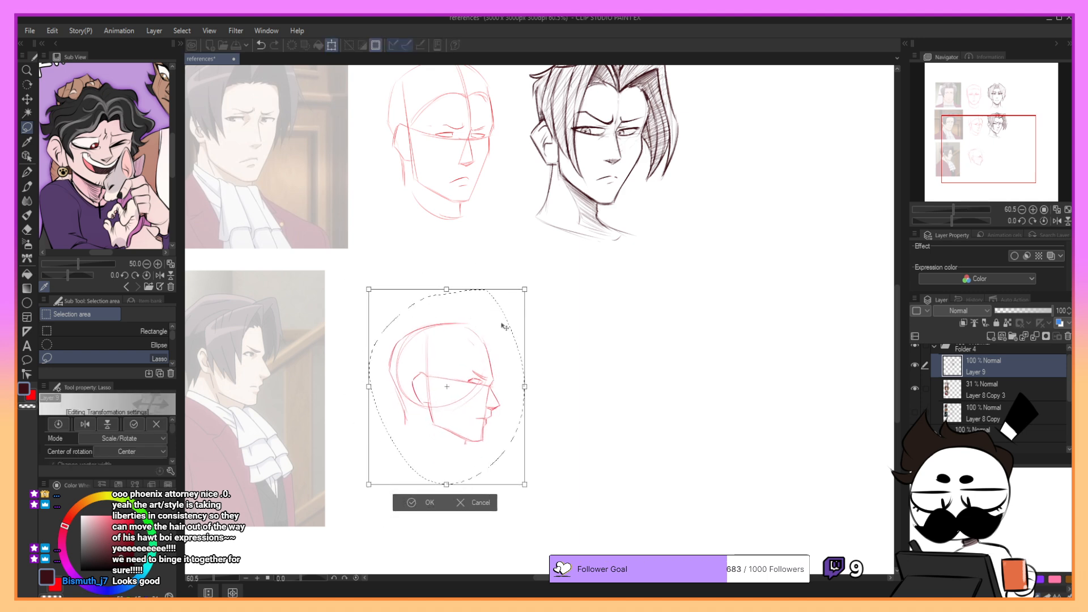
{"action": "left_click", "coordinate": [428, 505]}
{"action": "key", "text": "ctrl+d"}
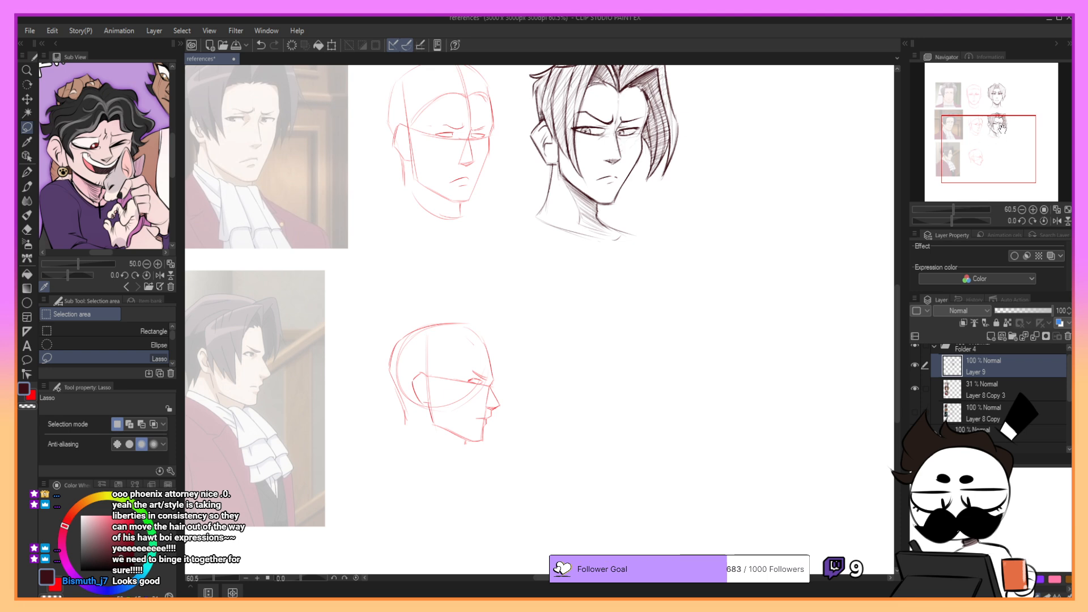
{"action": "left_click_drag", "start_coordinate": [997, 135], "coordinate": [1000, 138]}
{"action": "key", "text": "p"}
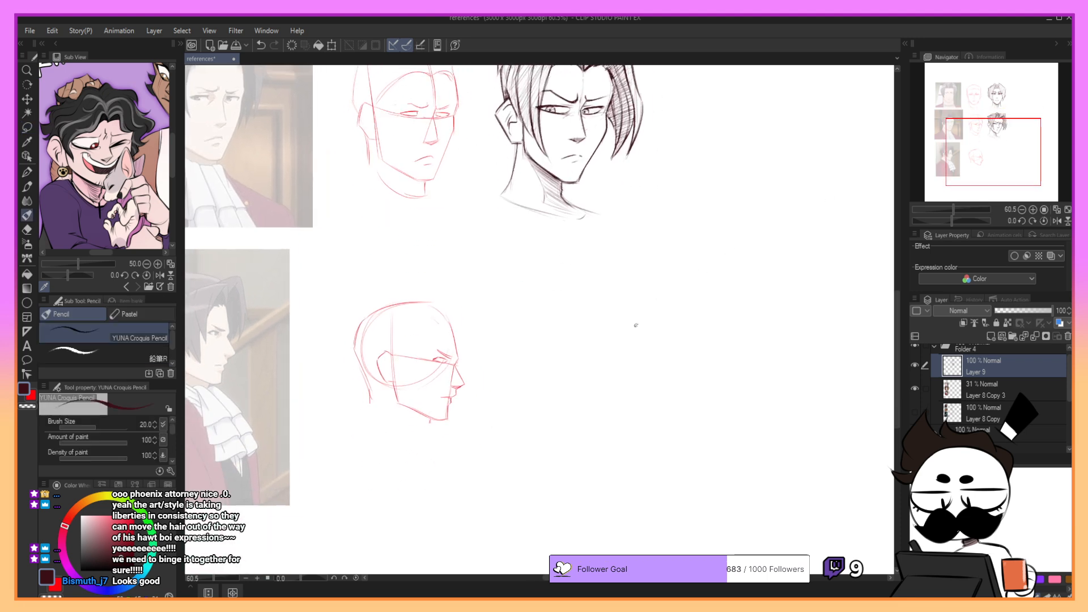
- Try several freehand circles for the cranium in the blank space beside the red profile head, undoing each attempt
{"action": "left_click_drag", "start_coordinate": [543, 311], "coordinate": [524, 389]}
{"action": "key", "text": "ctrl+z"}
{"action": "left_click_drag", "start_coordinate": [973, 160], "coordinate": [969, 161]}
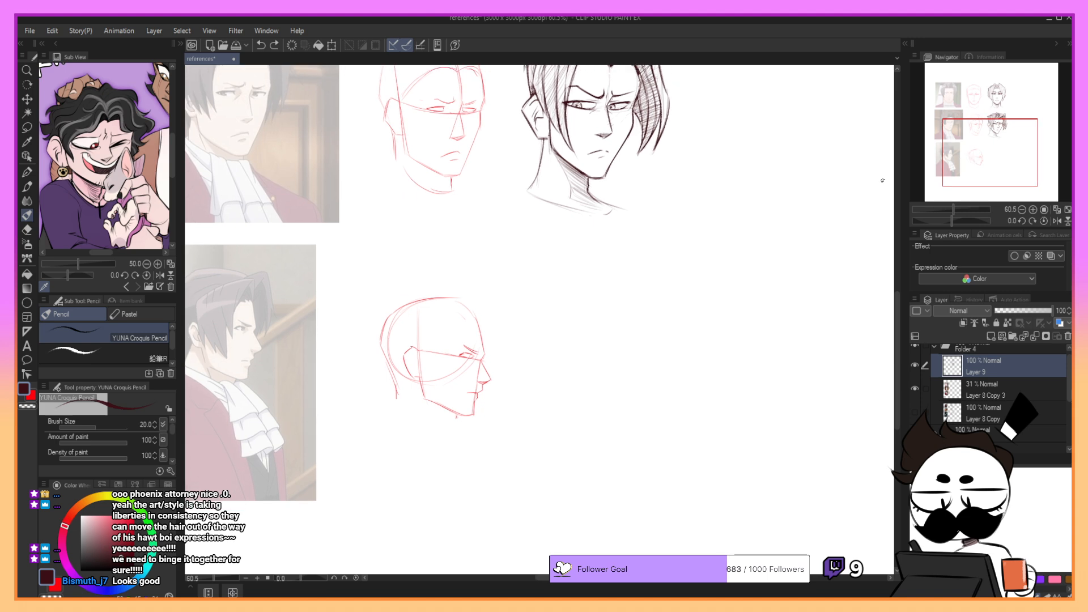
{"action": "left_click_drag", "start_coordinate": [553, 290], "coordinate": [567, 378]}
{"action": "key", "text": "ctrl+z"}
{"action": "left_click_drag", "start_coordinate": [573, 315], "coordinate": [559, 383]}
{"action": "key", "text": "ctrl+z"}
{"action": "mouse_move", "coordinate": [587, 302]}
{"action": "left_mouse_down"}
{"action": "mouse_move", "coordinate": [609, 373]}
{"action": "mouse_move", "coordinate": [628, 316]}
{"action": "left_mouse_up"}
{"action": "key", "text": "ctrl+z"}
{"action": "key", "text": "ctrl+z"}
{"action": "left_click_drag", "start_coordinate": [576, 287], "coordinate": [618, 370]}
{"action": "key", "text": "ctrl+z"}
{"action": "left_click_drag", "start_coordinate": [570, 286], "coordinate": [561, 368]}
{"action": "key", "text": "ctrl+z"}
{"action": "mouse_move", "coordinate": [559, 293]}
{"action": "left_mouse_down"}
{"action": "mouse_move", "coordinate": [621, 304]}
{"action": "mouse_move", "coordinate": [616, 289]}
{"action": "left_mouse_up"}
{"action": "left_click_drag", "start_coordinate": [538, 316], "coordinate": [559, 363]}
{"action": "key", "text": "ctrl+z"}
{"action": "key", "text": "ctrl+z"}
{"action": "mouse_move", "coordinate": [579, 289]}
{"action": "left_mouse_down"}
{"action": "mouse_move", "coordinate": [601, 378]}
{"action": "mouse_move", "coordinate": [639, 316]}
{"action": "mouse_move", "coordinate": [622, 321]}
{"action": "left_mouse_up"}
- Sketch the cranium as a light circle level with the red profile head and restate its outline
{"action": "key", "text": "ctrl+z"}
{"action": "key", "text": "ctrl+z"}
{"action": "key", "text": "ctrl+z"}
{"action": "key", "text": "ctrl+z"}
{"action": "key", "text": "ctrl+z"}
{"action": "left_click_drag", "start_coordinate": [580, 291], "coordinate": [638, 320]}
{"action": "key", "text": "ctrl+z"}
{"action": "left_click_drag", "start_coordinate": [570, 299], "coordinate": [630, 310]}
{"action": "left_click_drag", "start_coordinate": [592, 375], "coordinate": [638, 324]}
{"action": "key", "text": "ctrl+z"}
{"action": "left_click_drag", "start_coordinate": [948, 160], "coordinate": [949, 163]}
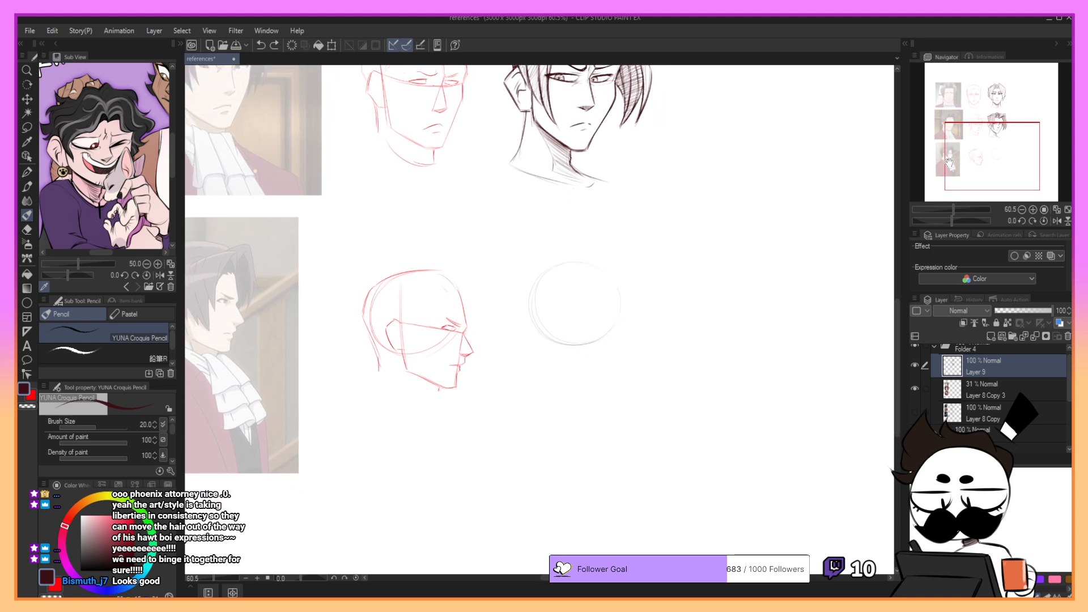
{"action": "key", "text": "ctrl+z"}
{"action": "mouse_move", "coordinate": [531, 289]}
{"action": "left_mouse_down"}
{"action": "mouse_move", "coordinate": [592, 260]}
{"action": "mouse_move", "coordinate": [626, 303]}
{"action": "left_mouse_up"}
{"action": "key", "text": "ctrl+z"}
{"action": "left_click_drag", "start_coordinate": [561, 260], "coordinate": [628, 304]}
{"action": "key", "text": "ctrl+z"}
{"action": "key", "text": "ctrl+z"}
{"action": "mouse_move", "coordinate": [539, 267]}
{"action": "left_mouse_down"}
{"action": "mouse_move", "coordinate": [556, 342]}
{"action": "mouse_move", "coordinate": [545, 337]}
{"action": "left_mouse_up"}
- Try several forehead contours running from the front of the cranium circle down to the brow
{"action": "left_click_drag", "start_coordinate": [591, 261], "coordinate": [616, 281]}
{"action": "key", "text": "ctrl+z"}
{"action": "key", "text": "ctrl+z"}
{"action": "left_click_drag", "start_coordinate": [605, 269], "coordinate": [624, 316]}
{"action": "key", "text": "ctrl+z"}
{"action": "key", "text": "ctrl+z"}
{"action": "left_click_drag", "start_coordinate": [606, 267], "coordinate": [624, 314]}
{"action": "key", "text": "ctrl+z"}
{"action": "left_click_drag", "start_coordinate": [604, 266], "coordinate": [623, 310]}
{"action": "key", "text": "ctrl+z"}
{"action": "left_click_drag", "start_coordinate": [606, 266], "coordinate": [624, 309]}
{"action": "key", "text": "ctrl+z"}
- Draw the front contour of the face from the forehead past the brow and cheek to the chin
{"action": "key", "text": "ctrl+z"}
{"action": "mouse_move", "coordinate": [606, 267]}
{"action": "left_mouse_down"}
{"action": "mouse_move", "coordinate": [625, 317]}
{"action": "mouse_move", "coordinate": [615, 335]}
{"action": "mouse_move", "coordinate": [619, 327]}
{"action": "left_mouse_up"}
{"action": "key", "text": "ctrl+z"}
{"action": "key", "text": "ctrl+z"}
{"action": "left_click_drag", "start_coordinate": [604, 266], "coordinate": [626, 309]}
- Draw the vertical side-plane line from the top of the cranium down to the corner of the jaw
{"action": "key", "text": "ctrl+z"}
{"action": "key", "text": "ctrl+z"}
{"action": "key", "text": "ctrl+z"}
{"action": "key", "text": "ctrl+z"}
{"action": "mouse_move", "coordinate": [608, 270]}
{"action": "left_mouse_down"}
{"action": "mouse_move", "coordinate": [625, 339]}
{"action": "mouse_move", "coordinate": [588, 396]}
{"action": "left_mouse_up"}
{"action": "key", "text": "ctrl+z"}
{"action": "key", "text": "ctrl+z"}
{"action": "mouse_move", "coordinate": [618, 326]}
{"action": "left_mouse_down"}
{"action": "mouse_move", "coordinate": [624, 340]}
{"action": "mouse_move", "coordinate": [589, 394]}
{"action": "left_mouse_up"}
{"action": "key", "text": "ctrl+z"}
{"action": "key", "text": "ctrl+z"}
{"action": "left_click_drag", "start_coordinate": [619, 351], "coordinate": [593, 393]}
{"action": "key", "text": "ctrl+z"}
{"action": "left_click_drag", "start_coordinate": [557, 267], "coordinate": [555, 317]}
{"action": "left_click_drag", "start_coordinate": [624, 339], "coordinate": [601, 386]}
{"action": "mouse_move", "coordinate": [538, 268]}
{"action": "left_mouse_down"}
{"action": "mouse_move", "coordinate": [558, 262]}
{"action": "mouse_move", "coordinate": [547, 375]}
{"action": "left_mouse_up"}
{"action": "key", "text": "ctrl+z"}
{"action": "key", "text": "ctrl+z"}
{"action": "left_click_drag", "start_coordinate": [551, 301], "coordinate": [550, 338]}
{"action": "key", "text": "ctrl+z"}
{"action": "key", "text": "ctrl+z"}
{"action": "left_click_drag", "start_coordinate": [552, 272], "coordinate": [546, 375]}
{"action": "key", "text": "ctrl+z"}
{"action": "mouse_move", "coordinate": [551, 297]}
{"action": "left_mouse_down"}
{"action": "mouse_move", "coordinate": [547, 364]}
{"action": "mouse_move", "coordinate": [581, 391]}
{"action": "left_mouse_up"}
{"action": "key", "text": "ctrl+z"}
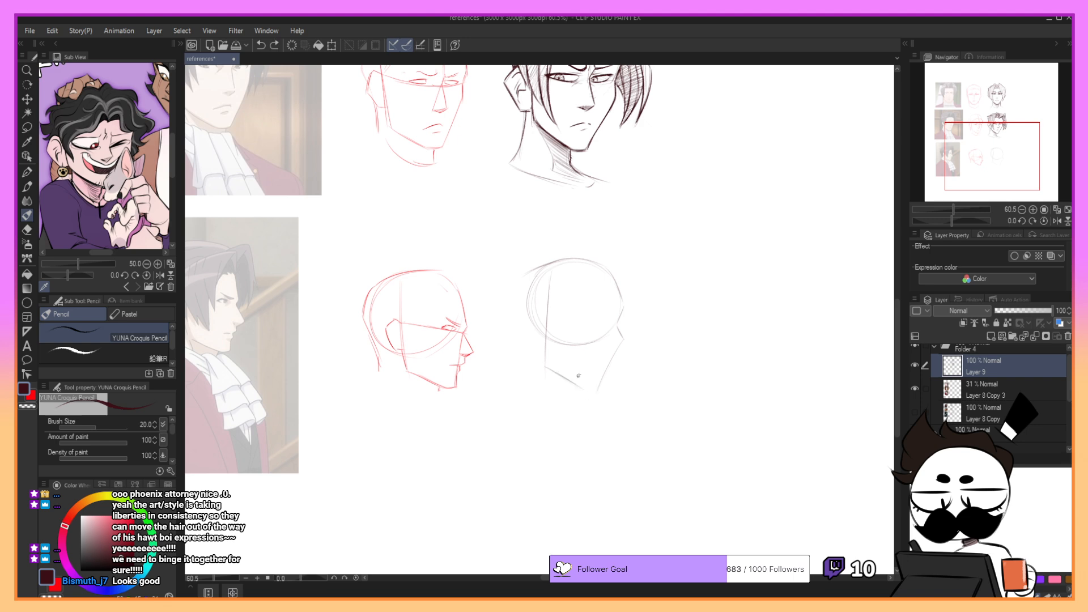
- Draw the jawline from the bottom of the side-plane line to the chin, joining it to the face contour
{"action": "left_click_drag", "start_coordinate": [545, 366], "coordinate": [589, 392]}
{"action": "key", "text": "ctrl+z"}
{"action": "key", "text": "ctrl+z"}
{"action": "left_click_drag", "start_coordinate": [548, 366], "coordinate": [587, 390]}
{"action": "key", "text": "ctrl+z"}
- Erase the construction circle inside the new head, keeping the top of the skull and the face contour
{"action": "key", "text": "ctrl+z"}
{"action": "key", "text": "ctrl+z"}
{"action": "key", "text": "ctrl+z"}
{"action": "key", "text": "ctrl+z"}
{"action": "mouse_move", "coordinate": [581, 388]}
{"action": "left_mouse_down"}
{"action": "mouse_move", "coordinate": [600, 391]}
{"action": "mouse_move", "coordinate": [606, 372]}
{"action": "left_mouse_up"}
{"action": "key", "text": "ctrl+z"}
{"action": "mouse_move", "coordinate": [518, 277]}
{"action": "left_mouse_down"}
{"action": "mouse_move", "coordinate": [569, 267]}
{"action": "mouse_move", "coordinate": [528, 290]}
{"action": "mouse_move", "coordinate": [529, 349]}
{"action": "mouse_move", "coordinate": [520, 287]}
{"action": "mouse_move", "coordinate": [524, 319]}
{"action": "left_mouse_up"}
{"action": "key", "text": "ctrl+z"}
{"action": "key", "text": "ctrl+z"}
{"action": "key", "text": "ctrl+z"}
{"action": "mouse_move", "coordinate": [552, 335]}
{"action": "left_mouse_down"}
{"action": "mouse_move", "coordinate": [563, 347]}
{"action": "mouse_move", "coordinate": [608, 334]}
{"action": "left_mouse_up"}
{"action": "left_click_drag", "start_coordinate": [565, 283], "coordinate": [527, 295]}
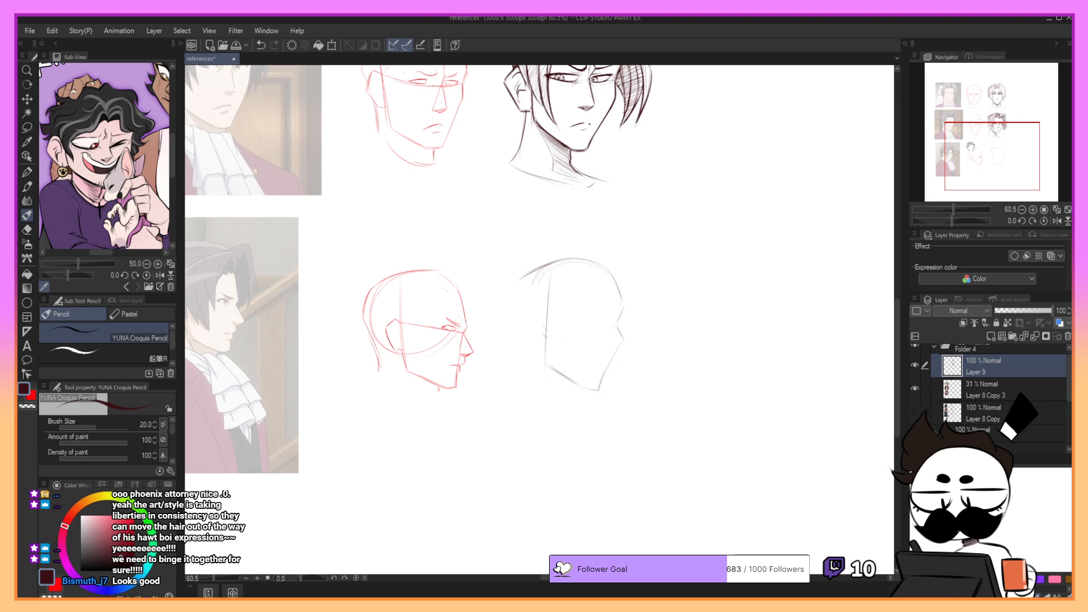
- Sketch the ear just behind the side-plane line of the new profile head
{"action": "left_click_drag", "start_coordinate": [830, 134], "coordinate": [882, 124]}
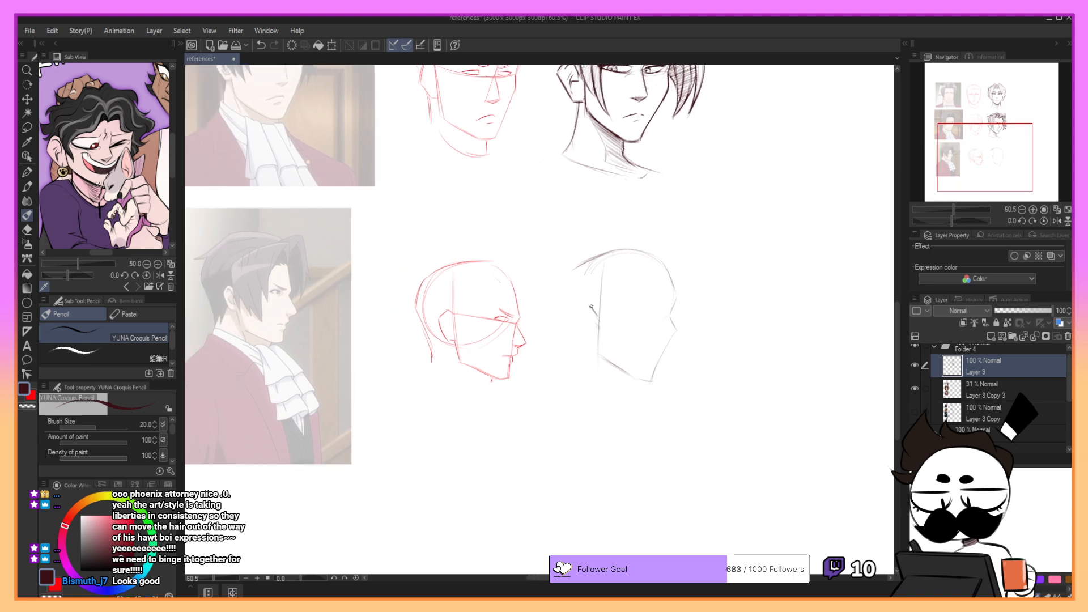
{"action": "key", "text": "ctrl+z"}
{"action": "mouse_move", "coordinate": [570, 315]}
{"action": "left_mouse_down"}
{"action": "mouse_move", "coordinate": [574, 311]}
{"action": "mouse_move", "coordinate": [583, 340]}
{"action": "left_mouse_up"}
{"action": "key", "text": "ctrl+z"}
{"action": "mouse_move", "coordinate": [590, 301]}
{"action": "left_mouse_down"}
{"action": "mouse_move", "coordinate": [574, 311]}
{"action": "mouse_move", "coordinate": [583, 342]}
{"action": "left_mouse_up"}
{"action": "key", "text": "ctrl+z"}
{"action": "key", "text": "ctrl+z"}
{"action": "key", "text": "ctrl+z"}
{"action": "left_click_drag", "start_coordinate": [573, 315], "coordinate": [588, 340]}
{"action": "key", "text": "ctrl+z"}
{"action": "key", "text": "ctrl+z"}
{"action": "key", "text": "ctrl+z"}
{"action": "key", "text": "ctrl+z"}
{"action": "key", "text": "ctrl+z"}
- Sketch the back of the head and the front and back lines of the neck
{"action": "left_click_drag", "start_coordinate": [573, 273], "coordinate": [577, 307]}
{"action": "left_click_drag", "start_coordinate": [955, 146], "coordinate": [963, 149]}
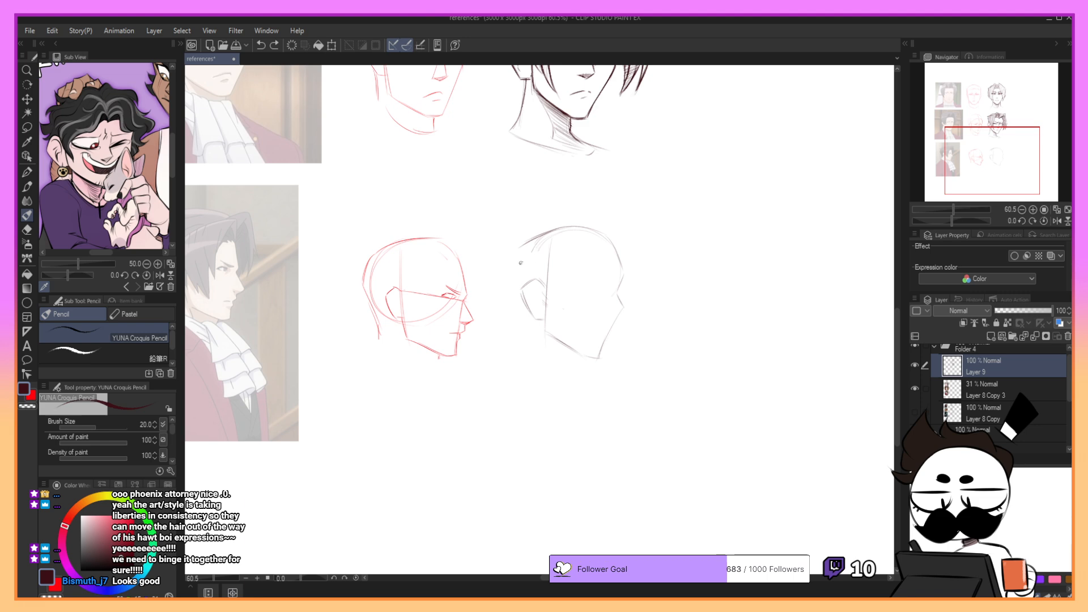
{"action": "left_click_drag", "start_coordinate": [520, 279], "coordinate": [516, 259]}
{"action": "left_click_drag", "start_coordinate": [532, 318], "coordinate": [528, 370]}
{"action": "key", "text": "ctrl+z"}
{"action": "mouse_move", "coordinate": [531, 318]}
{"action": "left_mouse_down"}
{"action": "mouse_move", "coordinate": [524, 370]}
{"action": "mouse_move", "coordinate": [579, 368]}
{"action": "mouse_move", "coordinate": [588, 381]}
{"action": "left_mouse_up"}
{"action": "key", "text": "ctrl+z"}
{"action": "key", "text": "ctrl+z"}
{"action": "key", "text": "ctrl+z"}
{"action": "left_click_drag", "start_coordinate": [975, 155], "coordinate": [965, 156]}
- Remove the ear and redraw the back of the head as a fuller curve flowing into the nape
{"action": "key", "text": "ctrl+z"}
{"action": "key", "text": "ctrl+z"}
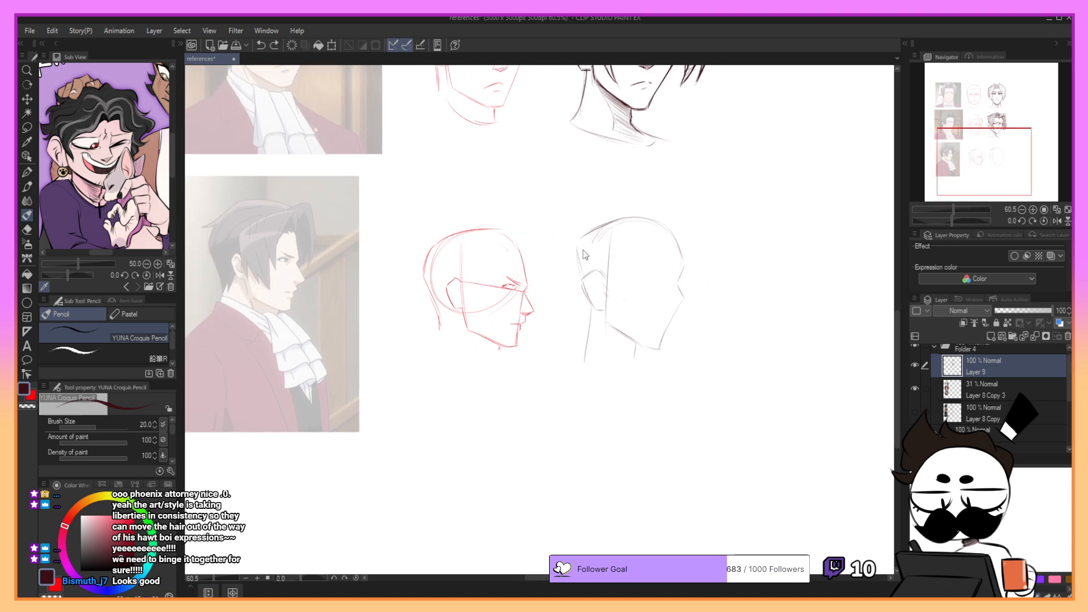
{"action": "mouse_move", "coordinate": [569, 274]}
{"action": "left_mouse_down"}
{"action": "mouse_move", "coordinate": [600, 310]}
{"action": "mouse_move", "coordinate": [588, 292]}
{"action": "mouse_move", "coordinate": [583, 344]}
{"action": "left_mouse_up"}
{"action": "key", "text": "ctrl+z"}
{"action": "mouse_move", "coordinate": [571, 246]}
{"action": "left_mouse_down"}
{"action": "mouse_move", "coordinate": [588, 307]}
{"action": "mouse_move", "coordinate": [578, 366]}
{"action": "left_mouse_up"}
- Redraw the back of the neck, add the line closing the neck's base, and rework the side-plane line above the jaw
{"action": "key", "text": "ctrl+z"}
{"action": "left_click_drag", "start_coordinate": [588, 320], "coordinate": [578, 363]}
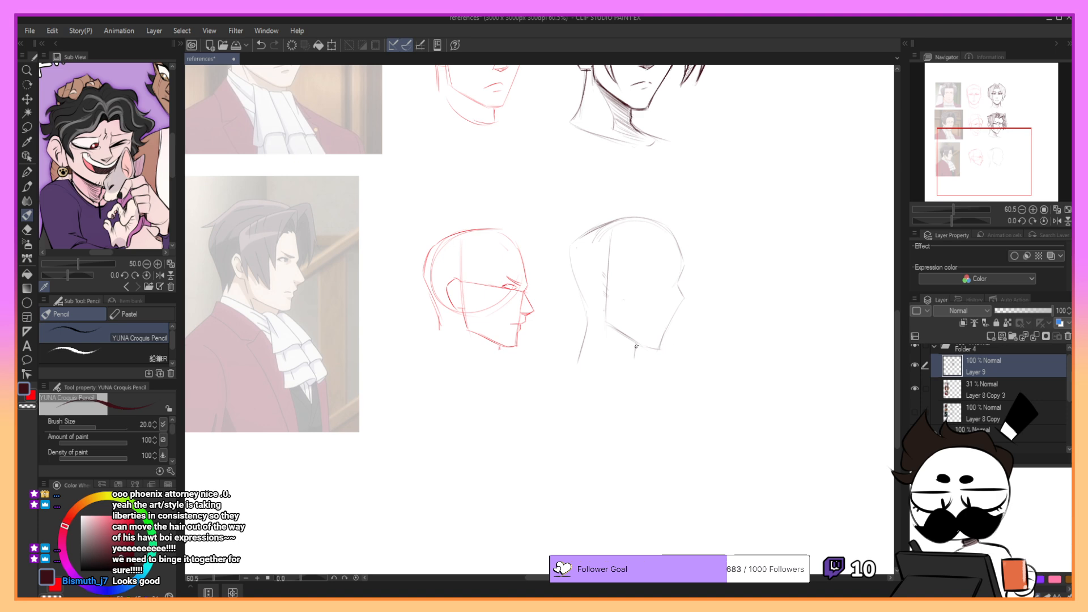
{"action": "key", "text": "ctrl+z"}
{"action": "left_click_drag", "start_coordinate": [588, 313], "coordinate": [583, 350]}
{"action": "key", "text": "ctrl+z"}
{"action": "left_click_drag", "start_coordinate": [586, 309], "coordinate": [578, 364]}
{"action": "left_click_drag", "start_coordinate": [578, 363], "coordinate": [632, 365]}
{"action": "key", "text": "ctrl+z"}
{"action": "mouse_move", "coordinate": [611, 241]}
{"action": "left_mouse_down"}
{"action": "mouse_move", "coordinate": [605, 306]}
{"action": "mouse_move", "coordinate": [608, 269]}
{"action": "mouse_move", "coordinate": [598, 278]}
{"action": "left_mouse_up"}
{"action": "left_click_drag", "start_coordinate": [964, 145], "coordinate": [968, 146]}
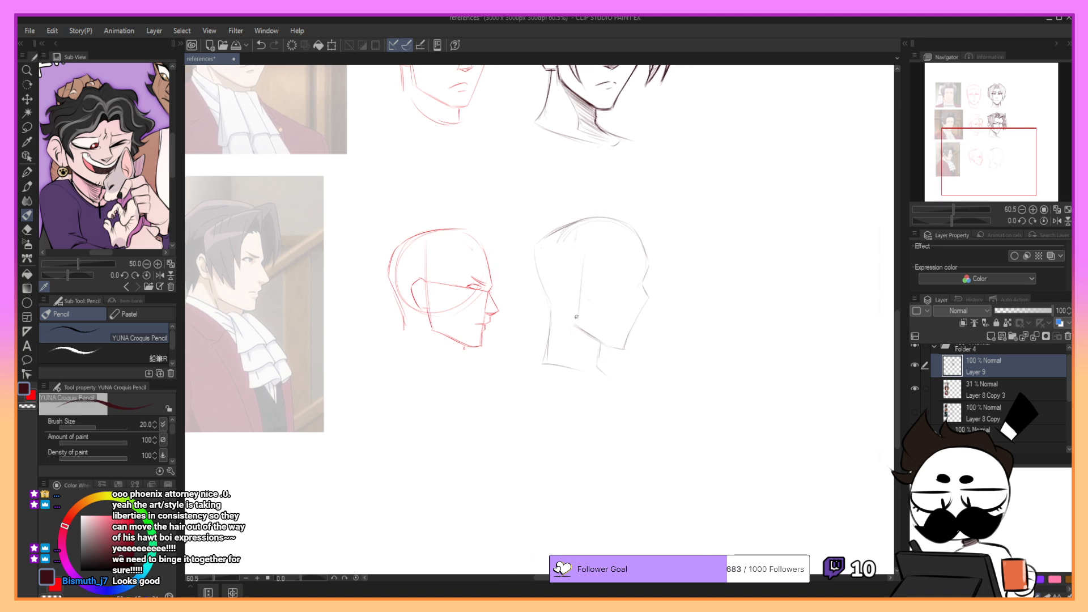
- Redraw the ear of the profile head behind the side-plane line, with its lobe meeting the jaw
{"action": "mouse_move", "coordinate": [578, 308]}
{"action": "left_mouse_down"}
{"action": "mouse_move", "coordinate": [588, 227]}
{"action": "mouse_move", "coordinate": [560, 275]}
{"action": "left_mouse_up"}
{"action": "key", "text": "ctrl+z"}
{"action": "key", "text": "ctrl+z"}
{"action": "key", "text": "ctrl+z"}
{"action": "key", "text": "ctrl+z"}
{"action": "key", "text": "ctrl+z"}
{"action": "key", "text": "ctrl+z"}
{"action": "mouse_move", "coordinate": [555, 280]}
{"action": "left_mouse_down"}
{"action": "mouse_move", "coordinate": [570, 312]}
{"action": "mouse_move", "coordinate": [579, 308]}
{"action": "mouse_move", "coordinate": [564, 306]}
{"action": "mouse_move", "coordinate": [584, 325]}
{"action": "left_mouse_up"}
{"action": "key", "text": "ctrl+z"}
{"action": "key", "text": "ctrl+z"}
{"action": "key", "text": "ctrl+z"}
{"action": "key", "text": "ctrl+z"}
{"action": "key", "text": "ctrl+z"}
{"action": "key", "text": "ctrl+z"}
{"action": "left_click_drag", "start_coordinate": [947, 162], "coordinate": [966, 159]}
- Rework the curve running from the crown to the forehead of the profile head
{"action": "left_click_drag", "start_coordinate": [450, 241], "coordinate": [494, 262]}
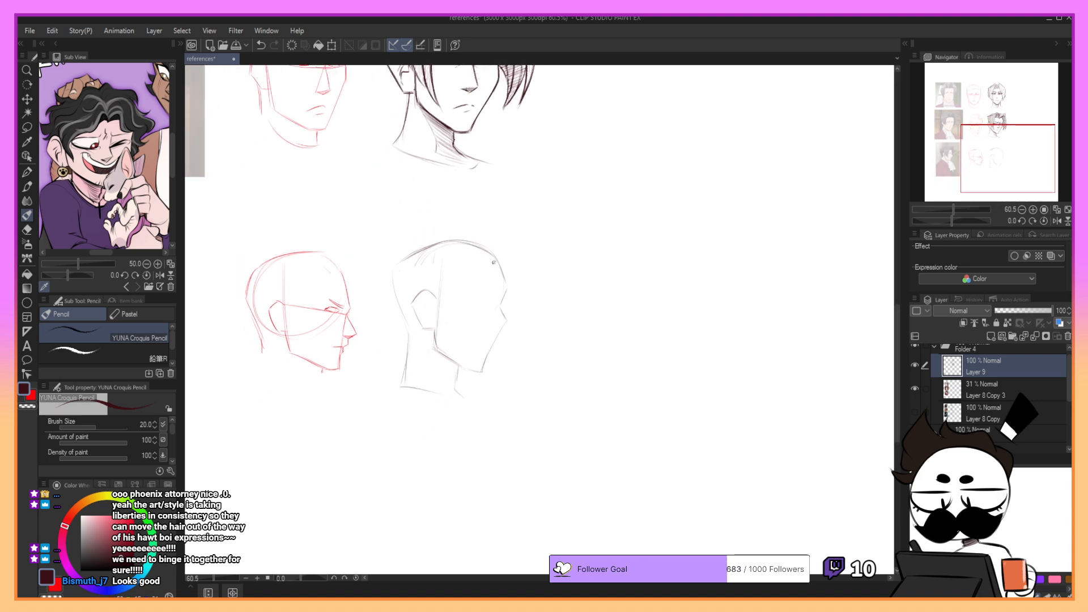
{"action": "key", "text": "ctrl+z"}
{"action": "key", "text": "ctrl+y"}
{"action": "key", "text": "ctrl+z"}
{"action": "key", "text": "ctrl+y"}
{"action": "key", "text": "ctrl+z"}
{"action": "key", "text": "ctrl+y"}
{"action": "key", "text": "ctrl+z"}
- Redraw the lower face's slanted front line and the jawline meeting it at the chin
{"action": "mouse_move", "coordinate": [502, 329]}
{"action": "left_mouse_down"}
{"action": "mouse_move", "coordinate": [475, 349]}
{"action": "mouse_move", "coordinate": [504, 328]}
{"action": "mouse_move", "coordinate": [487, 366]}
{"action": "mouse_move", "coordinate": [525, 356]}
{"action": "mouse_move", "coordinate": [510, 276]}
{"action": "mouse_move", "coordinate": [500, 309]}
{"action": "mouse_move", "coordinate": [510, 326]}
{"action": "mouse_move", "coordinate": [491, 360]}
{"action": "mouse_move", "coordinate": [495, 347]}
{"action": "mouse_move", "coordinate": [466, 368]}
{"action": "mouse_move", "coordinate": [442, 352]}
{"action": "mouse_move", "coordinate": [470, 375]}
{"action": "mouse_move", "coordinate": [440, 352]}
{"action": "mouse_move", "coordinate": [469, 371]}
{"action": "left_mouse_up"}
{"action": "key", "text": "ctrl+z"}
{"action": "key", "text": "ctrl+z"}
- Mark the eye's position with a short stroke just behind the brow dip
{"action": "key", "text": "ctrl+z"}
{"action": "key", "text": "ctrl+z"}
{"action": "key", "text": "ctrl+z"}
{"action": "key", "text": "ctrl+z"}
{"action": "left_click_drag", "start_coordinate": [447, 356], "coordinate": [486, 370]}
{"action": "key", "text": "ctrl+z"}
{"action": "key", "text": "ctrl+z"}
{"action": "key", "text": "ctrl+z"}
{"action": "key", "text": "ctrl+z"}
{"action": "key", "text": "ctrl+z"}
{"action": "key", "text": "ctrl+z"}
{"action": "key", "text": "ctrl+z"}
{"action": "left_click_drag", "start_coordinate": [482, 301], "coordinate": [493, 309]}
{"action": "key", "text": "ctrl+z"}
{"action": "key", "text": "ctrl+z"}
{"action": "left_click_drag", "start_coordinate": [987, 157], "coordinate": [978, 161]}
{"action": "left_click_drag", "start_coordinate": [538, 284], "coordinate": [551, 282]}
{"action": "key", "text": "ctrl+z"}
{"action": "key", "text": "ctrl+z"}
{"action": "key", "text": "ctrl+z"}
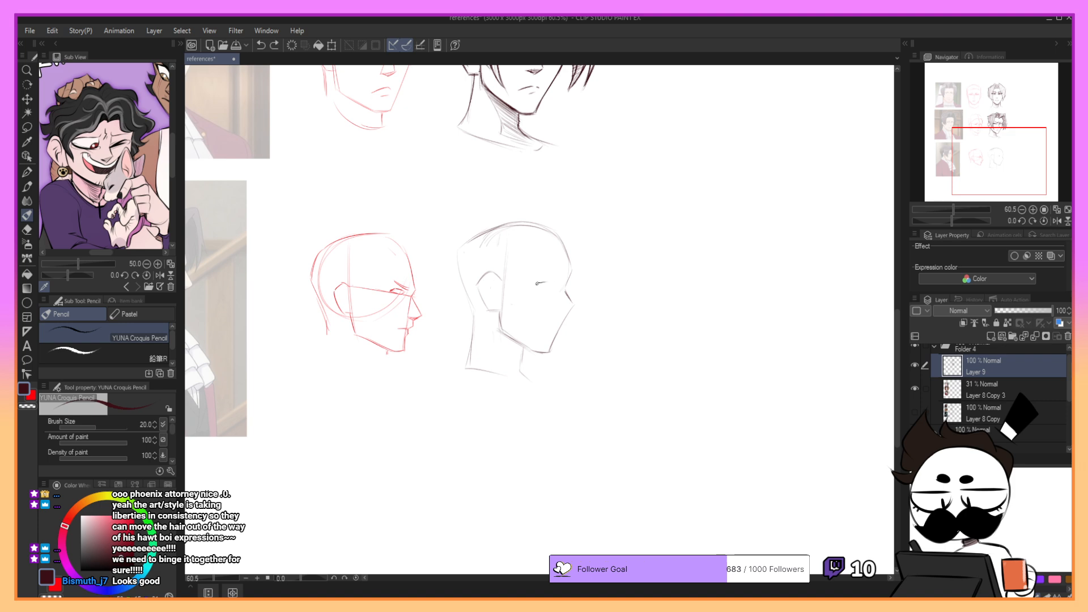
{"action": "mouse_move", "coordinate": [992, 161]}
{"action": "left_mouse_down"}
{"action": "mouse_move", "coordinate": [975, 157]}
{"action": "mouse_move", "coordinate": [998, 157]}
{"action": "left_mouse_up"}
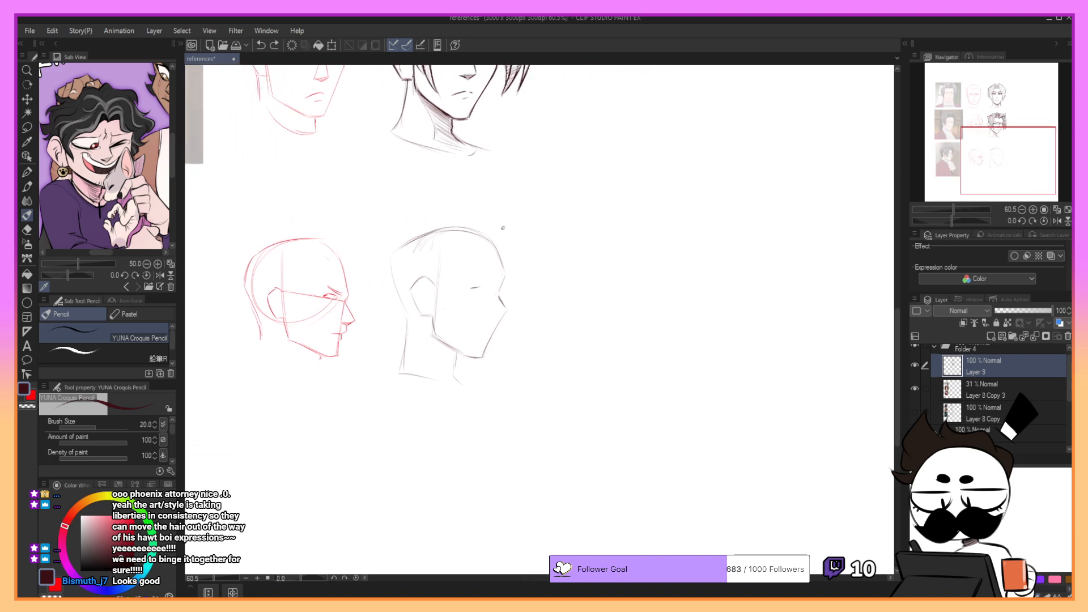
- Sketch a faint eye-level guide line from the ear and draw the dark upper eyelid over the eye mark
{"action": "mouse_move", "coordinate": [437, 284]}
{"action": "left_mouse_down"}
{"action": "mouse_move", "coordinate": [501, 298]}
{"action": "mouse_move", "coordinate": [479, 296]}
{"action": "mouse_move", "coordinate": [493, 288]}
{"action": "mouse_move", "coordinate": [482, 295]}
{"action": "left_mouse_up"}
{"action": "key", "text": "ctrl+z"}
{"action": "key", "text": "ctrl+z"}
{"action": "key", "text": "ctrl+z"}
{"action": "key", "text": "ctrl+z"}
{"action": "left_click_drag", "start_coordinate": [463, 287], "coordinate": [474, 290]}
{"action": "key", "text": "ctrl+z"}
{"action": "key", "text": "ctrl+z"}
{"action": "key", "text": "ctrl+z"}
{"action": "left_click", "coordinate": [985, 148]}
{"action": "left_click_drag", "start_coordinate": [982, 147], "coordinate": [990, 155]}
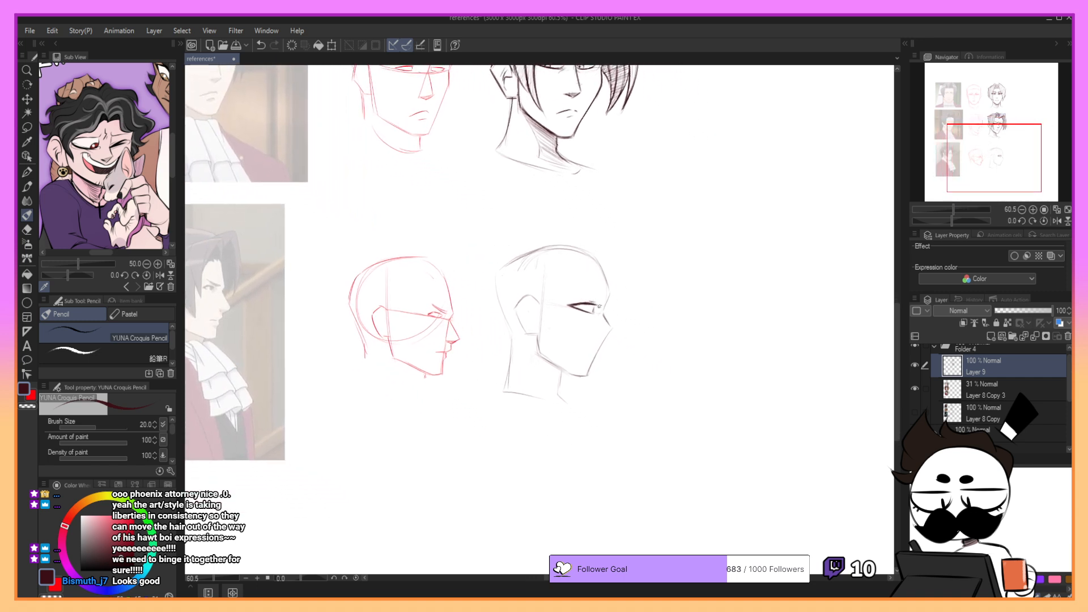
- Draw the slanted, frowning eyebrow above the eye and add the lower eyelid and iris
{"action": "mouse_move", "coordinate": [571, 285]}
{"action": "left_mouse_down"}
{"action": "mouse_move", "coordinate": [608, 294]}
{"action": "mouse_move", "coordinate": [597, 303]}
{"action": "mouse_move", "coordinate": [574, 288]}
{"action": "mouse_move", "coordinate": [606, 296]}
{"action": "left_mouse_up"}
{"action": "key", "text": "ctrl+z"}
{"action": "key", "text": "ctrl+z"}
{"action": "key", "text": "ctrl+z"}
{"action": "key", "text": "ctrl+z"}
{"action": "key", "text": "ctrl+z"}
{"action": "key", "text": "ctrl+z"}
{"action": "left_click_drag", "start_coordinate": [576, 309], "coordinate": [594, 312]}
{"action": "left_click_drag", "start_coordinate": [593, 304], "coordinate": [594, 311]}
{"action": "key", "text": "ctrl+z"}
{"action": "left_click_drag", "start_coordinate": [960, 157], "coordinate": [968, 158]}
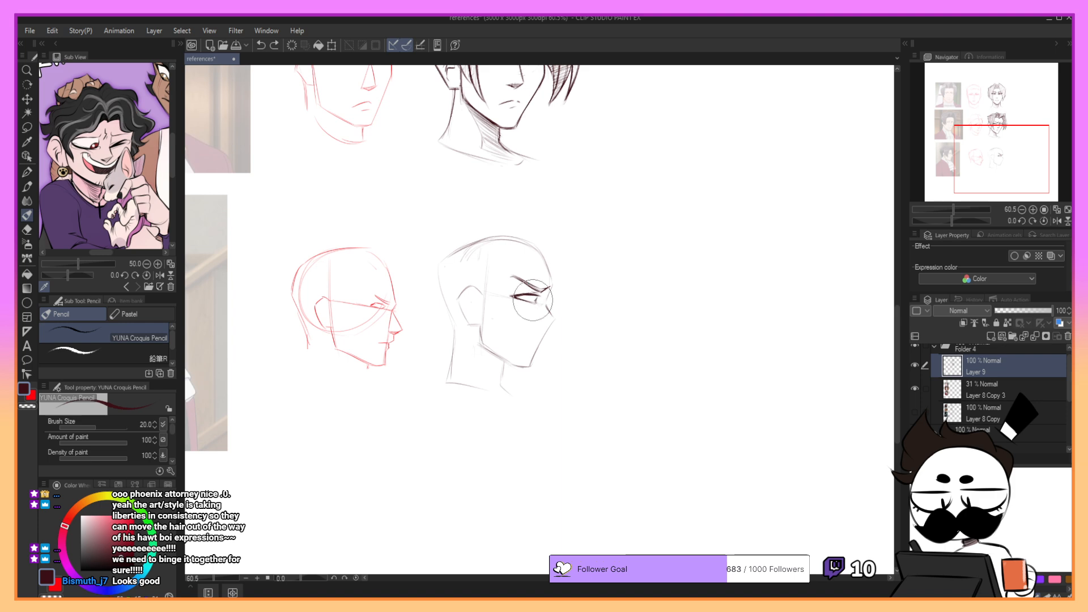
- Refine the eye by reworking the iris and darkening both eyelids below the eyebrow
{"action": "left_click_drag", "start_coordinate": [514, 298], "coordinate": [536, 302]}
{"action": "key", "text": "ctrl+z"}
{"action": "left_click_drag", "start_coordinate": [541, 296], "coordinate": [536, 303]}
{"action": "key", "text": "ctrl+z"}
{"action": "key", "text": "ctrl+z"}
{"action": "mouse_move", "coordinate": [518, 301]}
{"action": "left_mouse_down"}
{"action": "mouse_move", "coordinate": [552, 307]}
{"action": "mouse_move", "coordinate": [548, 299]}
{"action": "left_mouse_up"}
{"action": "key", "text": "ctrl+z"}
{"action": "key", "text": "ctrl+z"}
{"action": "key", "text": "ctrl+z"}
{"action": "mouse_move", "coordinate": [966, 181]}
{"action": "left_mouse_down"}
{"action": "mouse_move", "coordinate": [958, 177]}
{"action": "mouse_move", "coordinate": [985, 175]}
{"action": "left_mouse_up"}
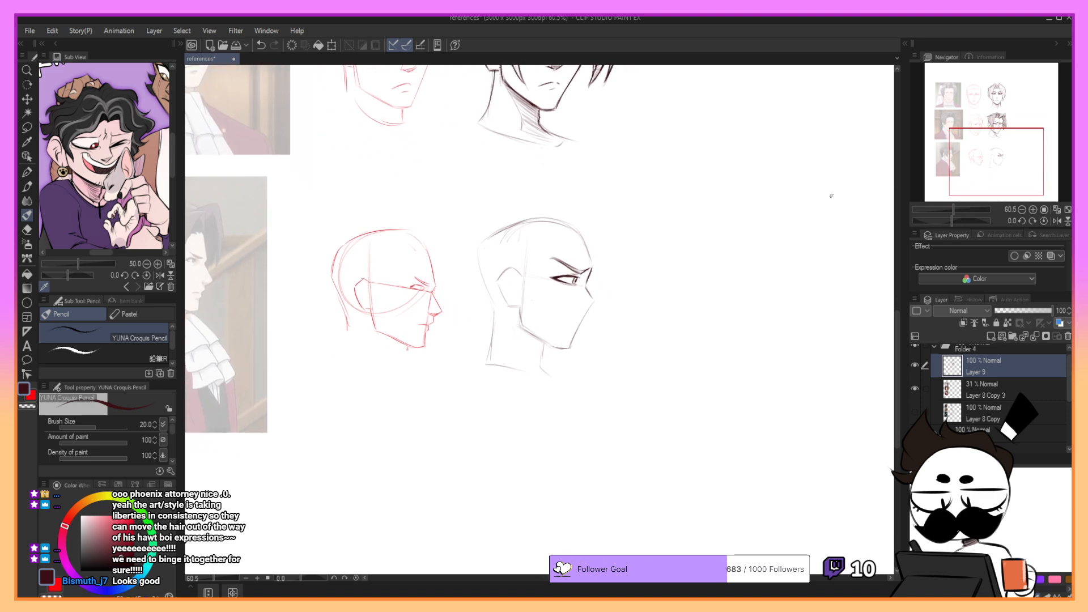
- Draw the pointed nose in profile from the brow dip down to the nostril and base
{"action": "left_click_drag", "start_coordinate": [585, 285], "coordinate": [596, 306]}
{"action": "key", "text": "ctrl+z"}
{"action": "key", "text": "ctrl+z"}
{"action": "key", "text": "ctrl+z"}
{"action": "key", "text": "ctrl+z"}
{"action": "left_click_drag", "start_coordinate": [595, 307], "coordinate": [583, 309]}
{"action": "key", "text": "ctrl+z"}
{"action": "left_click_drag", "start_coordinate": [596, 308], "coordinate": [584, 310]}
{"action": "key", "text": "ctrl+z"}
{"action": "left_click_drag", "start_coordinate": [590, 290], "coordinate": [595, 306]}
{"action": "left_click_drag", "start_coordinate": [938, 150], "coordinate": [992, 162]}
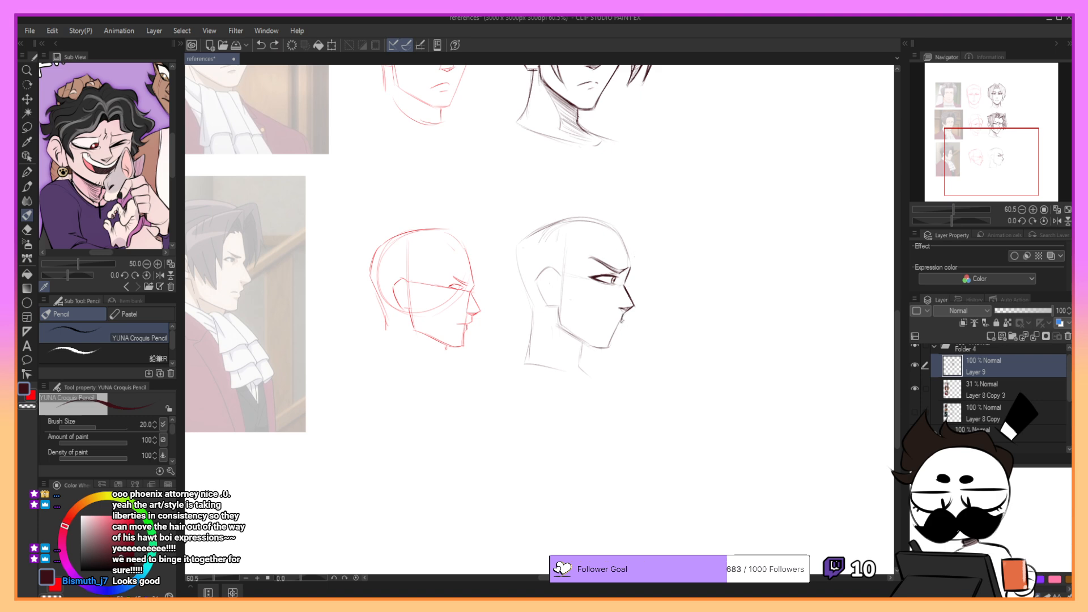
- Draw the mouth line and upper lip below the nose and remove the slanted construction line toward the chin
{"action": "left_click_drag", "start_coordinate": [622, 321], "coordinate": [611, 344]}
{"action": "key", "text": "ctrl+z"}
{"action": "key", "text": "ctrl+z"}
{"action": "key", "text": "ctrl+z"}
{"action": "key", "text": "ctrl+z"}
{"action": "left_click_drag", "start_coordinate": [608, 323], "coordinate": [618, 324]}
{"action": "key", "text": "ctrl+z"}
{"action": "key", "text": "ctrl+z"}
{"action": "left_click_drag", "start_coordinate": [608, 323], "coordinate": [620, 324]}
{"action": "key", "text": "ctrl+z"}
{"action": "key", "text": "ctrl+z"}
{"action": "key", "text": "ctrl+z"}
{"action": "left_click_drag", "start_coordinate": [977, 147], "coordinate": [996, 156]}
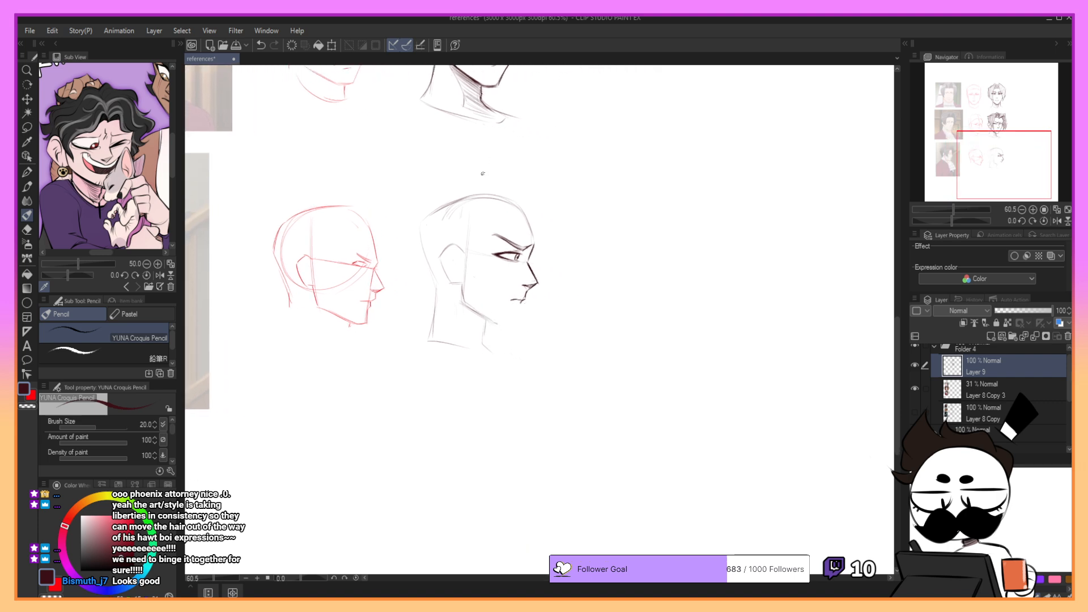
- Darken the back of the jaw and shade the front of the neck beneath it
{"action": "mouse_move", "coordinate": [464, 294]}
{"action": "left_mouse_down"}
{"action": "mouse_move", "coordinate": [507, 322]}
{"action": "mouse_move", "coordinate": [520, 302]}
{"action": "mouse_move", "coordinate": [516, 324]}
{"action": "mouse_move", "coordinate": [485, 340]}
{"action": "mouse_move", "coordinate": [488, 320]}
{"action": "mouse_move", "coordinate": [484, 344]}
{"action": "left_mouse_up"}
{"action": "key", "text": "ctrl+z"}
{"action": "left_click_drag", "start_coordinate": [465, 301], "coordinate": [475, 346]}
{"action": "key", "text": "ctrl+z"}
{"action": "key", "text": "ctrl+z"}
{"action": "mouse_move", "coordinate": [467, 306]}
{"action": "left_mouse_down"}
{"action": "mouse_move", "coordinate": [488, 321]}
{"action": "mouse_move", "coordinate": [481, 328]}
{"action": "left_mouse_up"}
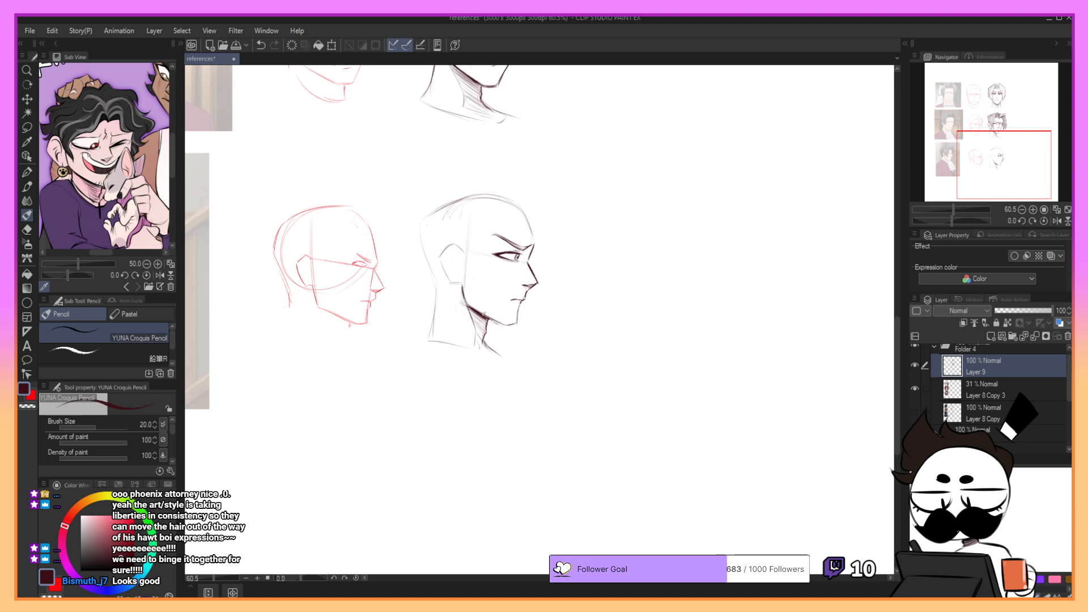
- Thicken the jawline toward the chin and refine the profile between the lips and chin
{"action": "left_click_drag", "start_coordinate": [467, 305], "coordinate": [506, 325]}
{"action": "key", "text": "ctrl+z"}
{"action": "key", "text": "ctrl+z"}
{"action": "key", "text": "ctrl+z"}
{"action": "key", "text": "ctrl+z"}
{"action": "left_click_drag", "start_coordinate": [999, 136], "coordinate": [977, 132]}
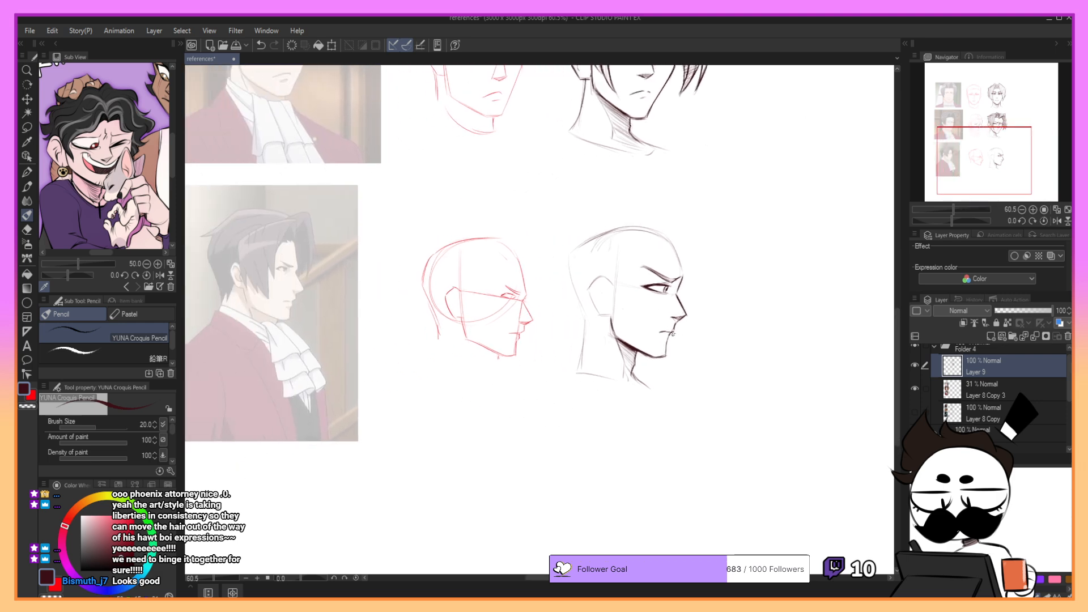
{"action": "left_click_drag", "start_coordinate": [673, 332], "coordinate": [668, 355]}
{"action": "key", "text": "ctrl+z"}
{"action": "left_click_drag", "start_coordinate": [967, 153], "coordinate": [983, 143]}
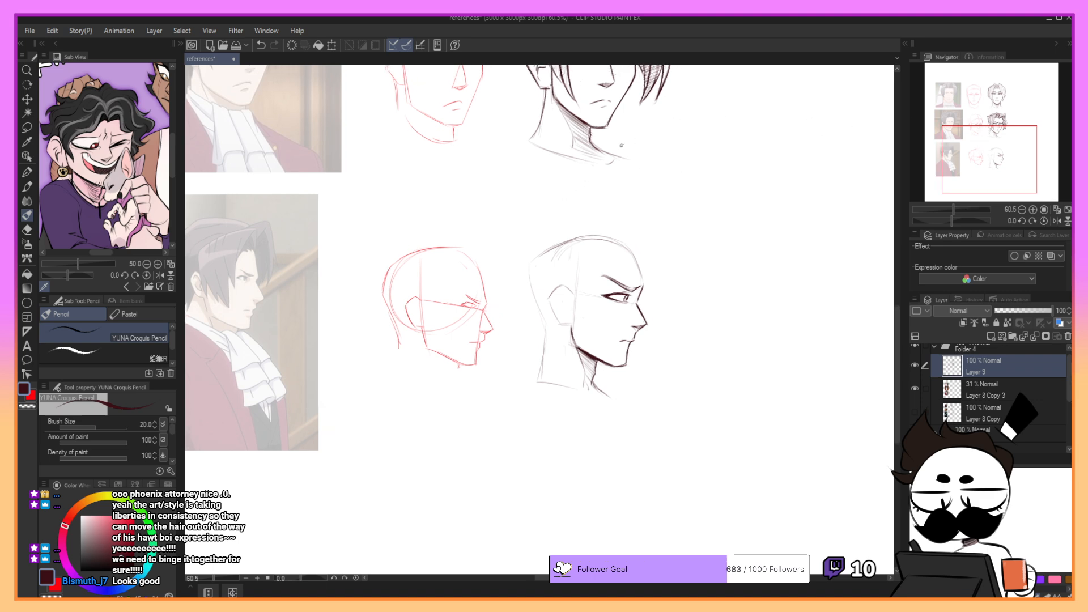
- Sketch the raised peak of hair above the forehead and the parting line falling from it
{"action": "left_click_drag", "start_coordinate": [590, 229], "coordinate": [634, 228]}
{"action": "key", "text": "ctrl+z"}
{"action": "key", "text": "ctrl+z"}
{"action": "mouse_move", "coordinate": [568, 230]}
{"action": "left_mouse_down"}
{"action": "mouse_move", "coordinate": [621, 237]}
{"action": "mouse_move", "coordinate": [631, 221]}
{"action": "mouse_move", "coordinate": [638, 259]}
{"action": "left_mouse_up"}
{"action": "key", "text": "ctrl+z"}
{"action": "key", "text": "ctrl+z"}
- Sketch the top hair contour sweeping from the back of the crown up to the front peak
{"action": "key", "text": "ctrl+z"}
{"action": "mouse_move", "coordinate": [633, 221]}
{"action": "left_mouse_down"}
{"action": "mouse_move", "coordinate": [643, 250]}
{"action": "mouse_move", "coordinate": [619, 269]}
{"action": "left_mouse_up"}
{"action": "key", "text": "ctrl+z"}
{"action": "key", "text": "ctrl+z"}
- Sketch the long bang falling from the front peak to the cheek and the hairline above the ear
{"action": "key", "text": "ctrl+z"}
{"action": "key", "text": "ctrl+z"}
{"action": "key", "text": "ctrl+z"}
{"action": "mouse_move", "coordinate": [633, 221]}
{"action": "left_mouse_down"}
{"action": "mouse_move", "coordinate": [634, 253]}
{"action": "mouse_move", "coordinate": [633, 226]}
{"action": "mouse_move", "coordinate": [611, 290]}
{"action": "left_mouse_up"}
{"action": "key", "text": "ctrl+z"}
{"action": "key", "text": "ctrl+z"}
{"action": "left_click_drag", "start_coordinate": [566, 255], "coordinate": [619, 228]}
{"action": "key", "text": "ctrl+z"}
{"action": "left_click_drag", "start_coordinate": [562, 256], "coordinate": [621, 226]}
{"action": "key", "text": "ctrl+z"}
{"action": "key", "text": "ctrl+z"}
{"action": "mouse_move", "coordinate": [559, 259]}
{"action": "left_mouse_down"}
{"action": "mouse_move", "coordinate": [628, 224]}
{"action": "mouse_move", "coordinate": [634, 253]}
{"action": "mouse_move", "coordinate": [612, 283]}
{"action": "left_mouse_up"}
{"action": "key", "text": "ctrl+z"}
{"action": "key", "text": "ctrl+z"}
{"action": "key", "text": "ctrl+z"}
{"action": "key", "text": "ctrl+z"}
{"action": "key", "text": "ctrl+z"}
{"action": "key", "text": "ctrl+z"}
{"action": "key", "text": "ctrl+z"}
{"action": "mouse_move", "coordinate": [631, 238]}
{"action": "left_mouse_down"}
{"action": "mouse_move", "coordinate": [606, 290]}
{"action": "mouse_move", "coordinate": [598, 344]}
{"action": "mouse_move", "coordinate": [616, 273]}
{"action": "mouse_move", "coordinate": [601, 342]}
{"action": "left_mouse_up"}
{"action": "key", "text": "ctrl+z"}
{"action": "key", "text": "ctrl+z"}
{"action": "key", "text": "ctrl+z"}
{"action": "left_click_drag", "start_coordinate": [563, 272], "coordinate": [564, 298]}
- Sketch the side hair descending from the temple in front of the ear
{"action": "key", "text": "ctrl+z"}
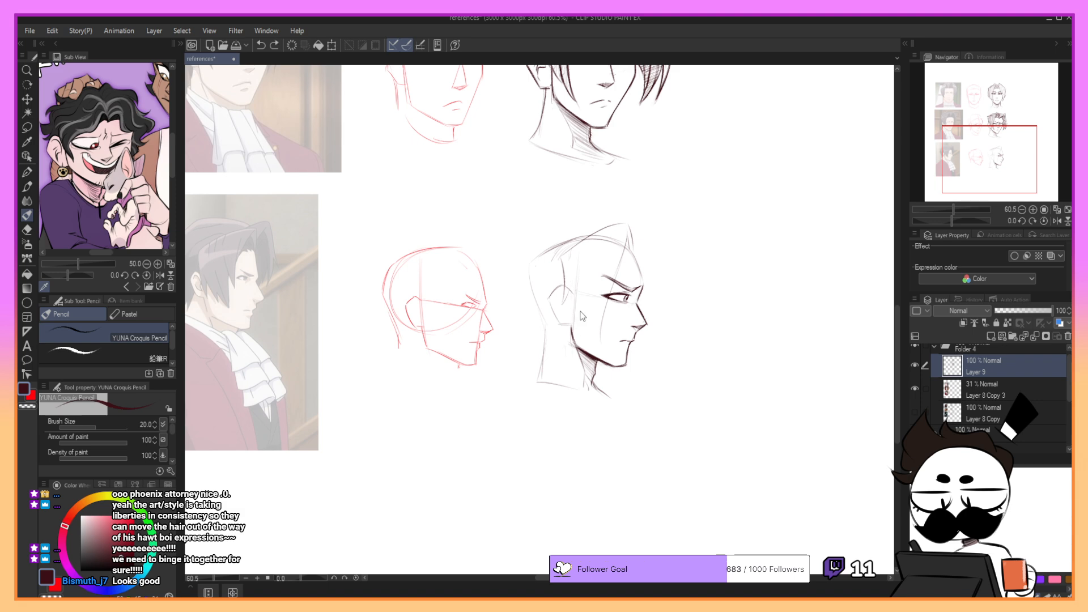
{"action": "key", "text": "ctrl+z"}
{"action": "left_click_drag", "start_coordinate": [562, 254], "coordinate": [561, 303]}
{"action": "key", "text": "ctrl+z"}
{"action": "mouse_move", "coordinate": [563, 254]}
{"action": "left_mouse_down"}
{"action": "mouse_move", "coordinate": [564, 305]}
{"action": "mouse_move", "coordinate": [588, 339]}
{"action": "left_mouse_up"}
{"action": "key", "text": "ctrl+z"}
{"action": "left_click_drag", "start_coordinate": [572, 276], "coordinate": [578, 322]}
{"action": "key", "text": "ctrl+z"}
{"action": "mouse_move", "coordinate": [579, 254]}
{"action": "left_mouse_down"}
{"action": "mouse_move", "coordinate": [577, 299]}
{"action": "mouse_move", "coordinate": [573, 288]}
{"action": "mouse_move", "coordinate": [590, 301]}
{"action": "left_mouse_up"}
{"action": "mouse_move", "coordinate": [618, 230]}
{"action": "left_mouse_down"}
{"action": "mouse_move", "coordinate": [601, 235]}
{"action": "mouse_move", "coordinate": [637, 273]}
{"action": "left_mouse_up"}
{"action": "key", "text": "ctrl+z"}
{"action": "key", "text": "ctrl+y"}
- Redraw the pointed side lock between the ear and the cheek, reworking its curve toward the jaw
{"action": "key", "text": "ctrl+z"}
{"action": "left_click_drag", "start_coordinate": [580, 289], "coordinate": [600, 343]}
{"action": "key", "text": "ctrl+z"}
{"action": "left_click_drag", "start_coordinate": [580, 285], "coordinate": [602, 345]}
{"action": "key", "text": "ctrl+z"}
- Rework the parting strand running from the hair peak down to the brow
{"action": "key", "text": "ctrl+z"}
{"action": "key", "text": "ctrl+z"}
{"action": "left_click_drag", "start_coordinate": [580, 283], "coordinate": [583, 323]}
{"action": "key", "text": "ctrl+z"}
{"action": "key", "text": "ctrl+z"}
{"action": "key", "text": "ctrl+z"}
{"action": "left_click_drag", "start_coordinate": [581, 275], "coordinate": [584, 303]}
{"action": "left_click_drag", "start_coordinate": [630, 227], "coordinate": [617, 278]}
{"action": "key", "text": "ctrl+z"}
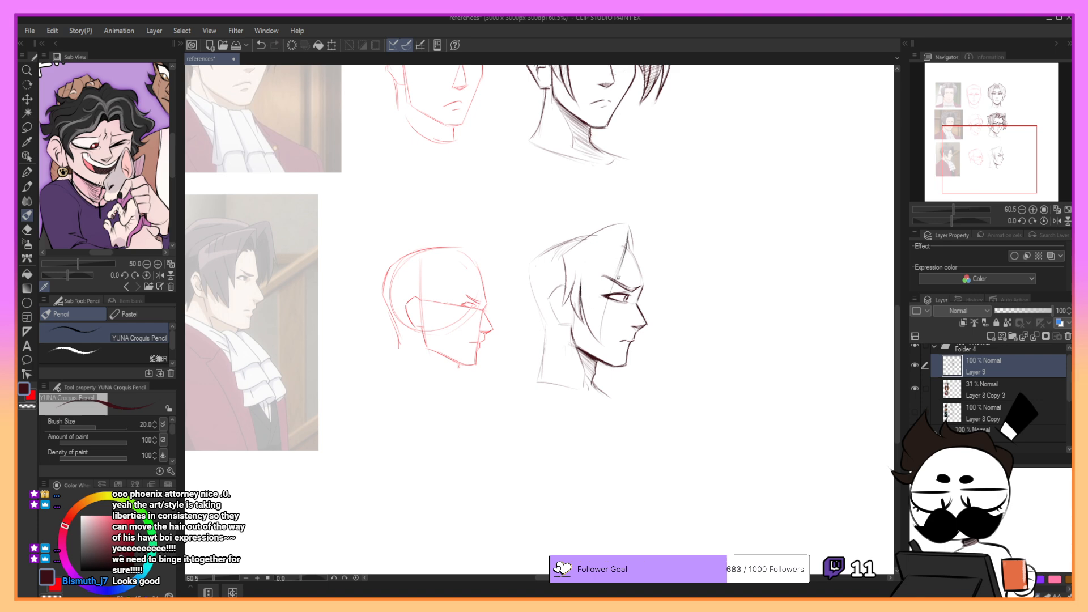
{"action": "key", "text": "ctrl+z"}
{"action": "mouse_move", "coordinate": [629, 239]}
{"action": "left_mouse_down"}
{"action": "mouse_move", "coordinate": [637, 268]}
{"action": "mouse_move", "coordinate": [633, 253]}
{"action": "mouse_move", "coordinate": [622, 257]}
{"action": "mouse_move", "coordinate": [627, 245]}
{"action": "mouse_move", "coordinate": [622, 257]}
{"action": "left_mouse_up"}
- Darken the parting at the hair peak and redraw the front edge of the bang past the brow
{"action": "key", "text": "ctrl+z"}
{"action": "key", "text": "ctrl+z"}
- Define the pointed lower end of the near bang, tapering from beside the eye to the cheek
{"action": "key", "text": "ctrl+z"}
{"action": "key", "text": "ctrl+z"}
{"action": "key", "text": "ctrl+z"}
{"action": "key", "text": "ctrl+z"}
{"action": "key", "text": "ctrl+z"}
{"action": "key", "text": "ctrl+z"}
{"action": "left_click_drag", "start_coordinate": [629, 232], "coordinate": [628, 238]}
{"action": "left_click_drag", "start_coordinate": [628, 249], "coordinate": [611, 291]}
{"action": "key", "text": "ctrl+z"}
{"action": "left_click_drag", "start_coordinate": [630, 230], "coordinate": [604, 338]}
{"action": "key", "text": "ctrl+z"}
{"action": "left_click_drag", "start_coordinate": [599, 299], "coordinate": [608, 351]}
{"action": "key", "text": "ctrl+z"}
{"action": "mouse_move", "coordinate": [600, 292]}
{"action": "left_mouse_down"}
{"action": "mouse_move", "coordinate": [610, 348]}
{"action": "mouse_move", "coordinate": [604, 283]}
{"action": "left_mouse_up"}
{"action": "key", "text": "ctrl+z"}
{"action": "key", "text": "ctrl+z"}
{"action": "key", "text": "ctrl+z"}
{"action": "left_click_drag", "start_coordinate": [602, 345], "coordinate": [603, 279]}
{"action": "key", "text": "ctrl+z"}
{"action": "left_click_drag", "start_coordinate": [600, 332], "coordinate": [613, 283]}
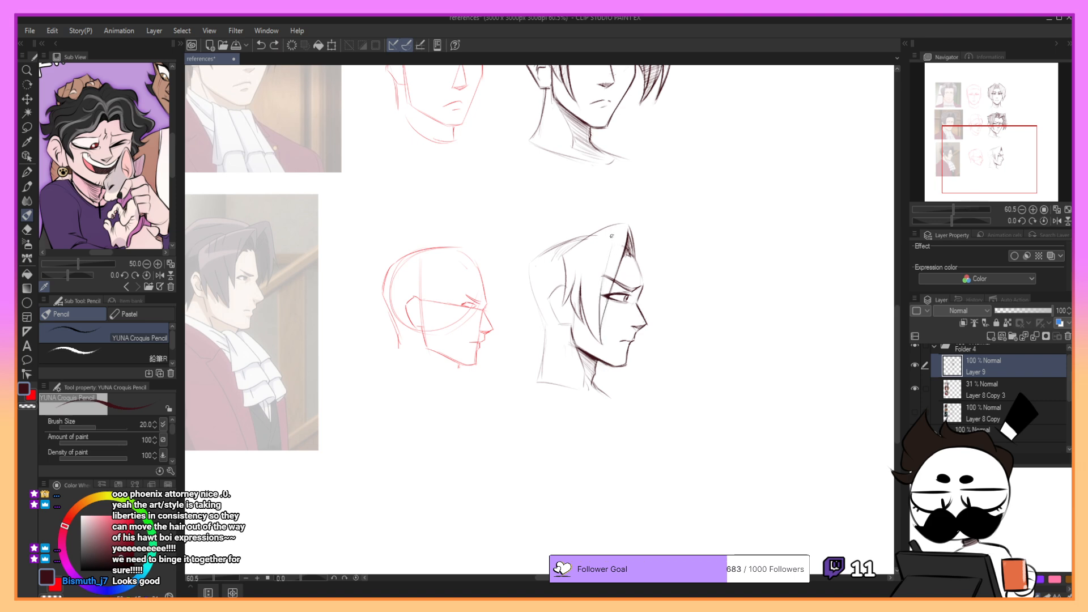
- Sketch inner strand lines sweeping down from the top of the hair through the near bang and side lock
{"action": "left_click_drag", "start_coordinate": [611, 241], "coordinate": [597, 304]}
{"action": "key", "text": "ctrl+z"}
{"action": "left_click_drag", "start_coordinate": [613, 234], "coordinate": [599, 301]}
{"action": "key", "text": "ctrl+z"}
{"action": "left_click_drag", "start_coordinate": [590, 253], "coordinate": [580, 287]}
{"action": "key", "text": "ctrl+z"}
{"action": "left_click_drag", "start_coordinate": [589, 245], "coordinate": [581, 292]}
{"action": "key", "text": "ctrl+z"}
{"action": "left_click_drag", "start_coordinate": [590, 246], "coordinate": [582, 292]}
{"action": "key", "text": "ctrl+z"}
- Refine the hair edge crossing in front of the ear
{"action": "key", "text": "ctrl+z"}
{"action": "left_click_drag", "start_coordinate": [570, 281], "coordinate": [561, 308]}
- Darken the top hair contour from above the temple up to the front peak
{"action": "key", "text": "ctrl+z"}
{"action": "key", "text": "ctrl+z"}
{"action": "key", "text": "ctrl+z"}
{"action": "key", "text": "ctrl+z"}
{"action": "key", "text": "ctrl+z"}
{"action": "left_click_drag", "start_coordinate": [563, 255], "coordinate": [630, 225]}
{"action": "key", "text": "ctrl+z"}
{"action": "key", "text": "ctrl+z"}
{"action": "key", "text": "ctrl+z"}
{"action": "key", "text": "ctrl+z"}
{"action": "key", "text": "ctrl+z"}
{"action": "left_click_drag", "start_coordinate": [572, 248], "coordinate": [628, 223]}
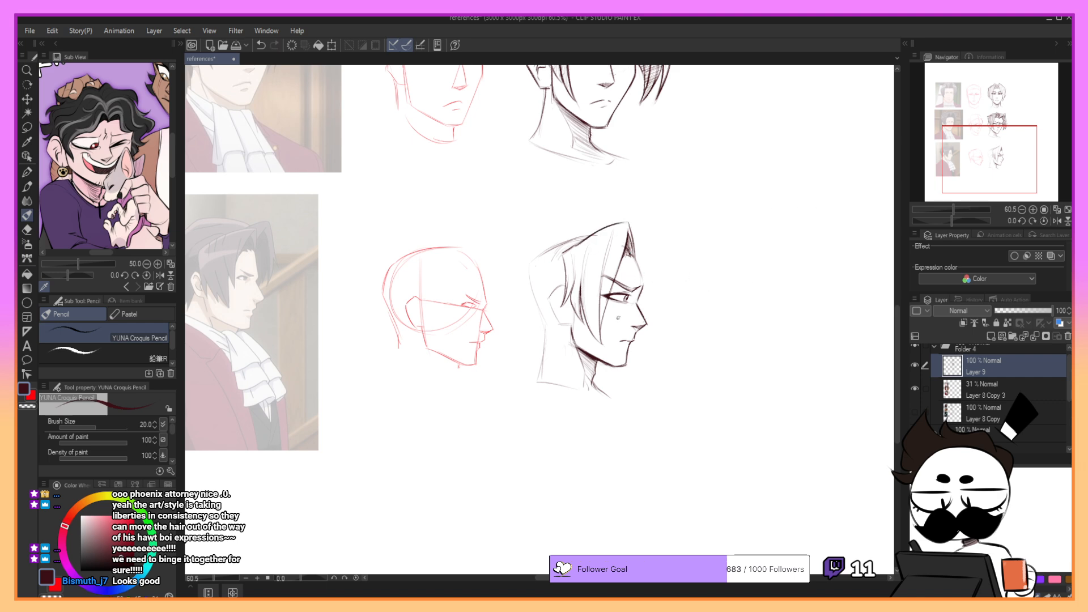
- Rework the near bang's edge from beside the eye down to its tip on the cheek
{"action": "mouse_move", "coordinate": [599, 279]}
{"action": "left_mouse_down"}
{"action": "mouse_move", "coordinate": [607, 348]}
{"action": "mouse_move", "coordinate": [601, 338]}
{"action": "left_mouse_up"}
{"action": "key", "text": "ctrl+z"}
- Sketch the far bang sweeping from the parting out in front of the face
{"action": "key", "text": "ctrl+z"}
- Redraw the outer edge of the far bang curving down in front of the nose
{"action": "key", "text": "ctrl+z"}
{"action": "key", "text": "ctrl+z"}
- Extend the far bang to chin level and shape its inner edge into a pointed tip
{"action": "key", "text": "ctrl+z"}
{"action": "key", "text": "ctrl+z"}
{"action": "mouse_move", "coordinate": [631, 231]}
{"action": "left_mouse_down"}
{"action": "mouse_move", "coordinate": [644, 242]}
{"action": "mouse_move", "coordinate": [651, 224]}
{"action": "mouse_move", "coordinate": [667, 262]}
{"action": "mouse_move", "coordinate": [657, 246]}
{"action": "mouse_move", "coordinate": [663, 262]}
{"action": "mouse_move", "coordinate": [640, 250]}
{"action": "mouse_move", "coordinate": [627, 297]}
{"action": "mouse_move", "coordinate": [661, 337]}
{"action": "left_mouse_up"}
{"action": "key", "text": "ctrl+z"}
- Sketch the raised top of the far bang beside the parting and connect it to the outer edge
{"action": "key", "text": "ctrl+z"}
{"action": "key", "text": "ctrl+z"}
{"action": "key", "text": "ctrl+z"}
{"action": "key", "text": "ctrl+z"}
{"action": "key", "text": "ctrl+z"}
{"action": "key", "text": "ctrl+z"}
{"action": "key", "text": "ctrl+z"}
{"action": "key", "text": "ctrl+z"}
{"action": "key", "text": "ctrl+z"}
{"action": "key", "text": "ctrl+z"}
{"action": "key", "text": "ctrl+z"}
{"action": "key", "text": "ctrl+z"}
{"action": "mouse_move", "coordinate": [664, 271]}
{"action": "left_mouse_down"}
{"action": "mouse_move", "coordinate": [658, 331]}
{"action": "mouse_move", "coordinate": [659, 320]}
{"action": "left_mouse_up"}
{"action": "key", "text": "ctrl+z"}
{"action": "key", "text": "ctrl+z"}
{"action": "key", "text": "ctrl+z"}
{"action": "mouse_move", "coordinate": [664, 265]}
{"action": "left_mouse_down"}
{"action": "mouse_move", "coordinate": [670, 287]}
{"action": "mouse_move", "coordinate": [663, 262]}
{"action": "mouse_move", "coordinate": [676, 269]}
{"action": "mouse_move", "coordinate": [659, 257]}
{"action": "mouse_move", "coordinate": [668, 294]}
{"action": "mouse_move", "coordinate": [660, 256]}
{"action": "mouse_move", "coordinate": [656, 330]}
{"action": "left_mouse_up"}
{"action": "key", "text": "ctrl+z"}
{"action": "key", "text": "ctrl+z"}
{"action": "key", "text": "ctrl+z"}
{"action": "mouse_move", "coordinate": [664, 272]}
{"action": "left_mouse_down"}
{"action": "mouse_move", "coordinate": [652, 360]}
{"action": "mouse_move", "coordinate": [667, 309]}
{"action": "mouse_move", "coordinate": [656, 346]}
{"action": "left_mouse_up"}
{"action": "key", "text": "ctrl+z"}
{"action": "mouse_move", "coordinate": [654, 304]}
{"action": "left_mouse_down"}
{"action": "mouse_move", "coordinate": [658, 342]}
{"action": "mouse_move", "coordinate": [652, 310]}
{"action": "left_mouse_up"}
{"action": "key", "text": "ctrl+z"}
{"action": "key", "text": "ctrl+z"}
{"action": "left_click_drag", "start_coordinate": [654, 353], "coordinate": [654, 289]}
{"action": "key", "text": "ctrl+z"}
{"action": "key", "text": "ctrl+z"}
{"action": "key", "text": "ctrl+z"}
{"action": "key", "text": "ctrl+z"}
{"action": "mouse_move", "coordinate": [634, 233]}
{"action": "left_mouse_down"}
{"action": "mouse_move", "coordinate": [645, 243]}
{"action": "mouse_move", "coordinate": [636, 231]}
{"action": "mouse_move", "coordinate": [648, 226]}
{"action": "left_mouse_up"}
{"action": "key", "text": "ctrl+z"}
{"action": "key", "text": "ctrl+z"}
{"action": "key", "text": "ctrl+z"}
{"action": "mouse_move", "coordinate": [648, 227]}
{"action": "left_mouse_down"}
{"action": "mouse_move", "coordinate": [637, 259]}
{"action": "mouse_move", "coordinate": [662, 267]}
{"action": "left_mouse_up"}
{"action": "key", "text": "ctrl+z"}
{"action": "key", "text": "ctrl+z"}
- Sketch an inner strand line running down from the peak of the far bang
{"action": "key", "text": "ctrl+z"}
{"action": "key", "text": "ctrl+z"}
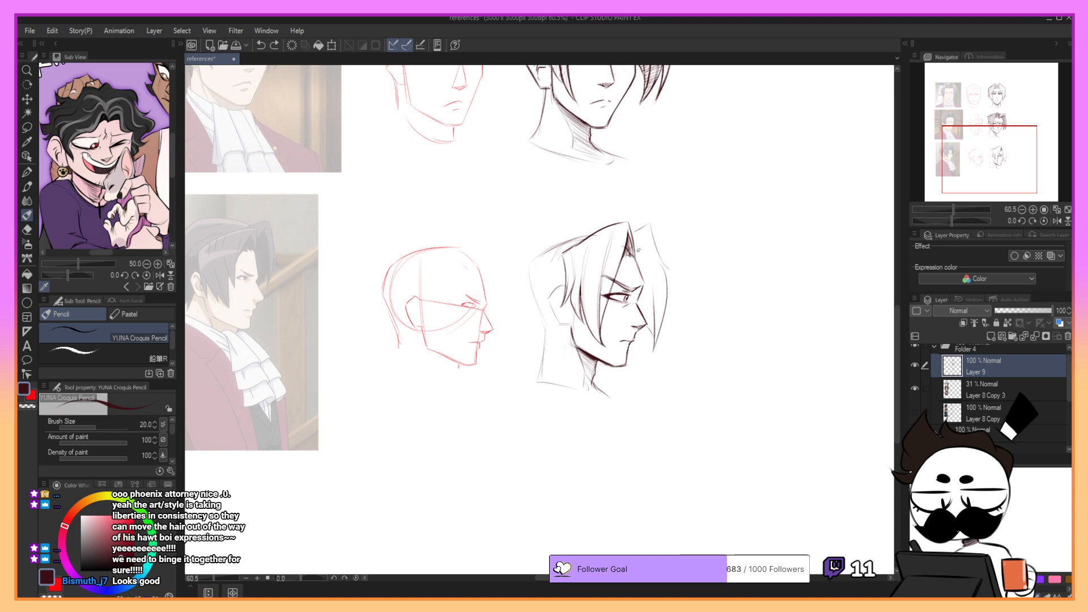
{"action": "mouse_move", "coordinate": [648, 231]}
{"action": "left_mouse_down"}
{"action": "mouse_move", "coordinate": [636, 264]}
{"action": "mouse_move", "coordinate": [656, 265]}
{"action": "mouse_move", "coordinate": [661, 327]}
{"action": "mouse_move", "coordinate": [650, 245]}
{"action": "mouse_move", "coordinate": [655, 342]}
{"action": "left_mouse_up"}
{"action": "key", "text": "ctrl+z"}
{"action": "key", "text": "ctrl+z"}
{"action": "key", "text": "ctrl+z"}
{"action": "left_click_drag", "start_coordinate": [644, 251], "coordinate": [649, 292]}
{"action": "key", "text": "ctrl+z"}
{"action": "left_click_drag", "start_coordinate": [641, 251], "coordinate": [648, 270]}
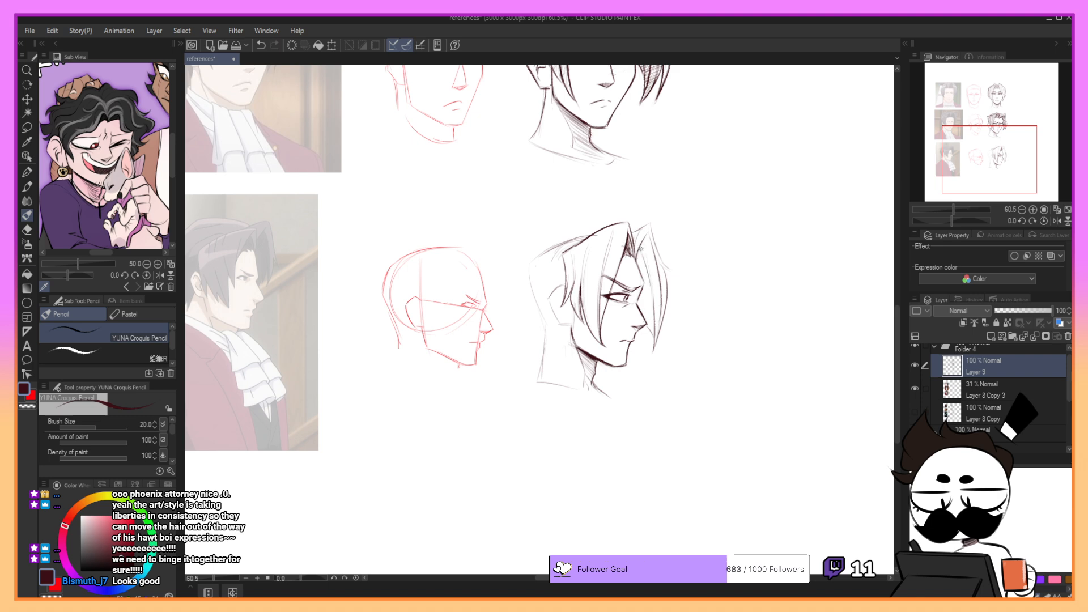
{"action": "key", "text": "ctrl+z"}
{"action": "left_click_drag", "start_coordinate": [734, 165], "coordinate": [676, 137]}
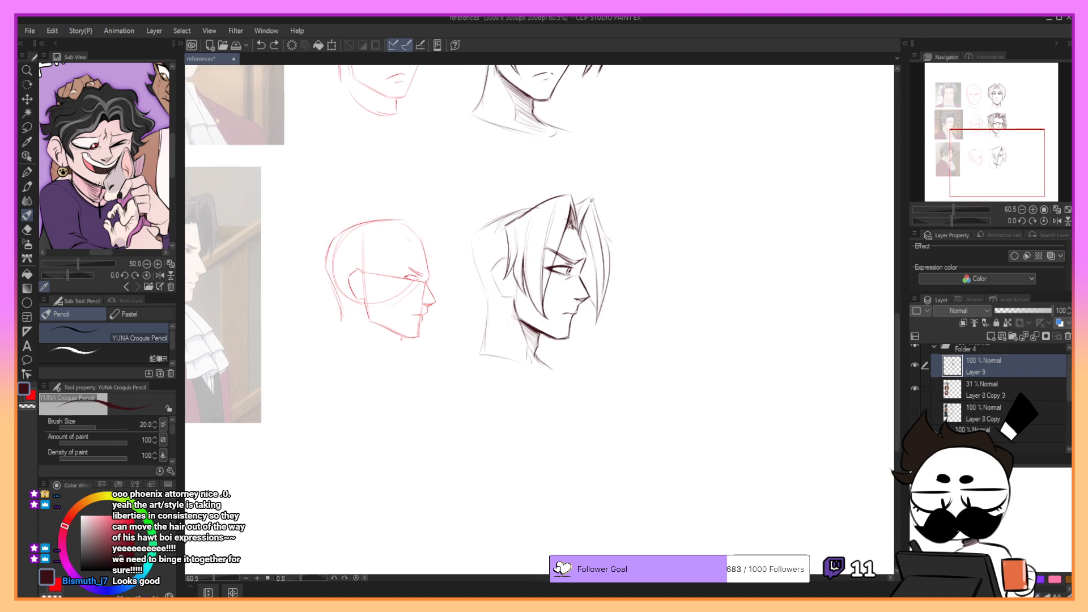
- Shade the inside of the far bang with long hatching strokes from its peak down to its tip
{"action": "mouse_move", "coordinate": [580, 234]}
{"action": "left_mouse_down"}
{"action": "mouse_move", "coordinate": [593, 210]}
{"action": "mouse_move", "coordinate": [580, 257]}
{"action": "left_mouse_up"}
{"action": "key", "text": "ctrl+z"}
{"action": "key", "text": "ctrl+z"}
{"action": "mouse_move", "coordinate": [594, 217]}
{"action": "left_mouse_down"}
{"action": "mouse_move", "coordinate": [583, 275]}
{"action": "mouse_move", "coordinate": [601, 245]}
{"action": "mouse_move", "coordinate": [586, 274]}
{"action": "mouse_move", "coordinate": [599, 252]}
{"action": "mouse_move", "coordinate": [594, 317]}
{"action": "left_mouse_up"}
{"action": "key", "text": "ctrl+z"}
{"action": "key", "text": "ctrl+z"}
{"action": "key", "text": "ctrl+z"}
{"action": "mouse_move", "coordinate": [606, 271]}
{"action": "left_mouse_down"}
{"action": "mouse_move", "coordinate": [598, 320]}
{"action": "mouse_move", "coordinate": [586, 269]}
{"action": "left_mouse_up"}
{"action": "key", "text": "ctrl+z"}
{"action": "key", "text": "ctrl+z"}
{"action": "key", "text": "ctrl+z"}
{"action": "key", "text": "ctrl+z"}
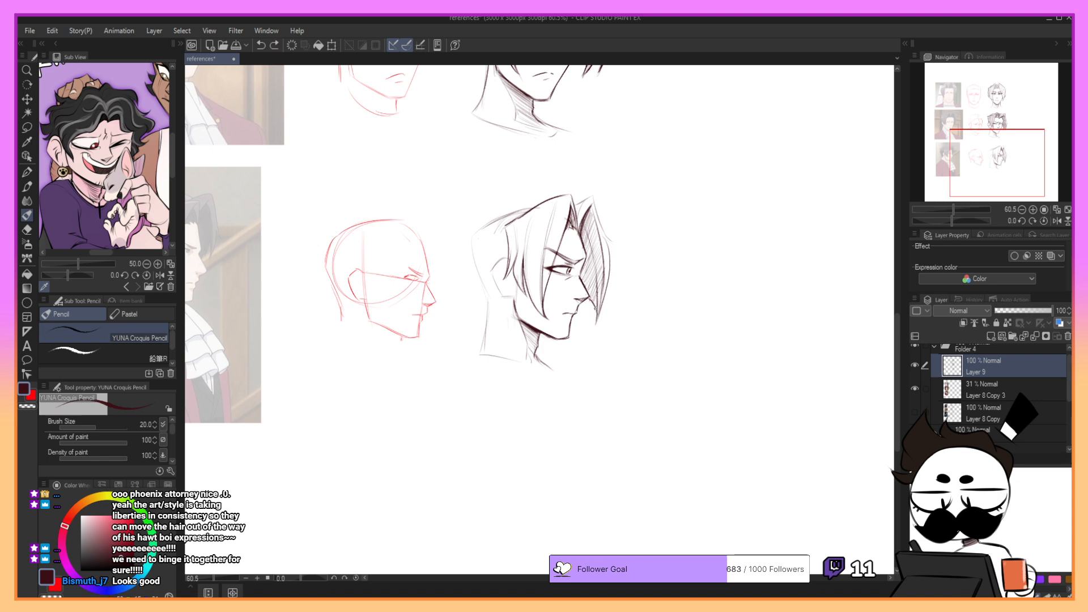
{"action": "left_click_drag", "start_coordinate": [597, 309], "coordinate": [585, 268]}
{"action": "left_click_drag", "start_coordinate": [644, 192], "coordinate": [710, 187]}
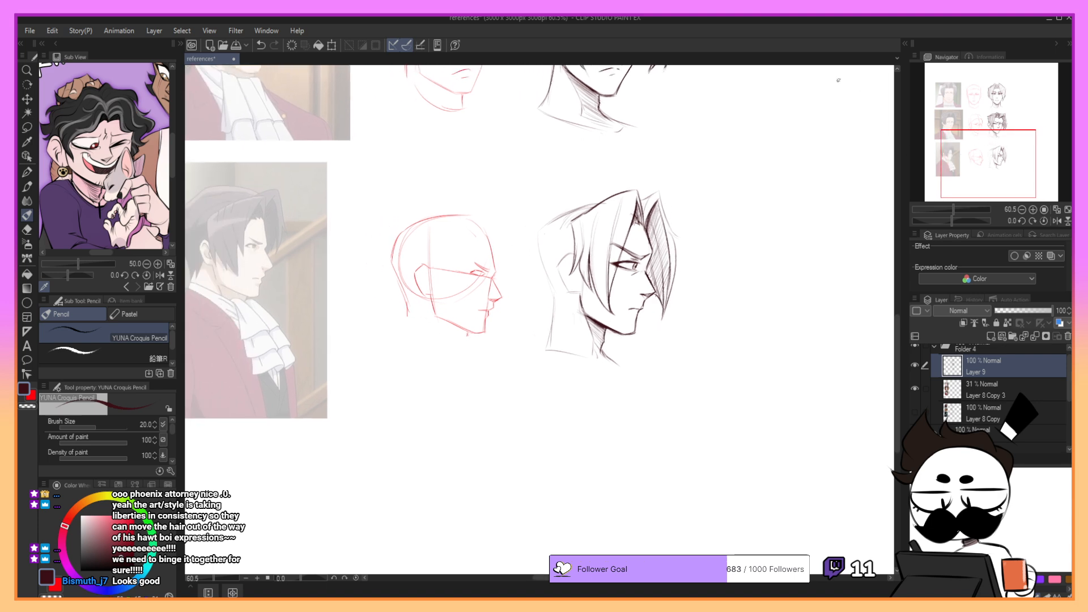
- Refine the inner edge of the near bang where it falls beside the eye of the profile head
{"action": "left_click_drag", "start_coordinate": [641, 201], "coordinate": [660, 192]}
{"action": "key", "text": "ctrl+z"}
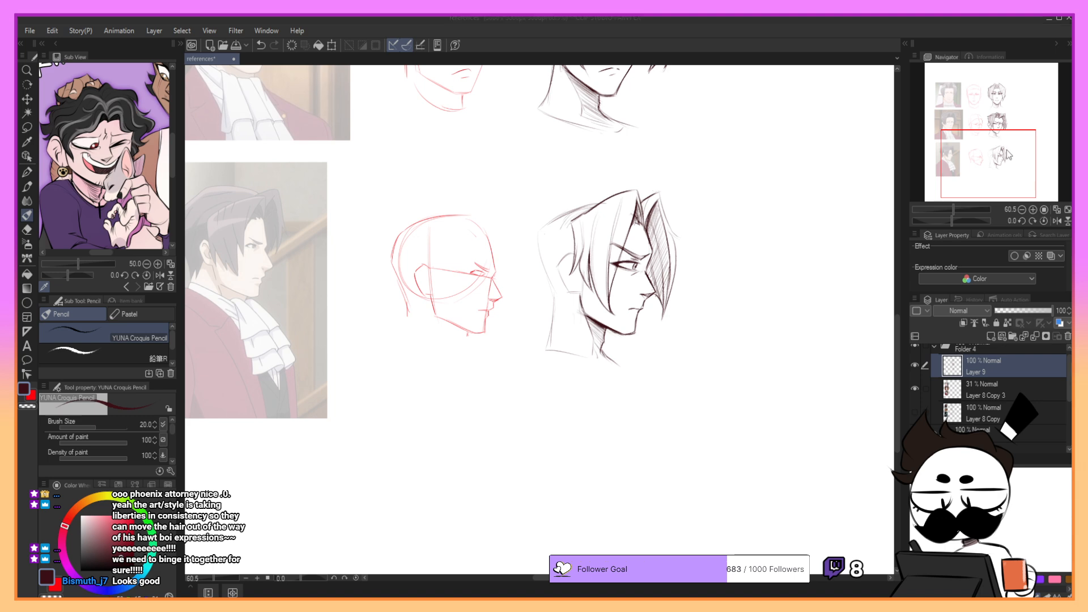
{"action": "mouse_move", "coordinate": [1007, 150]}
{"action": "left_mouse_down"}
{"action": "mouse_move", "coordinate": [1007, 114]}
{"action": "mouse_move", "coordinate": [1009, 138]}
{"action": "mouse_move", "coordinate": [980, 156]}
{"action": "left_mouse_up"}
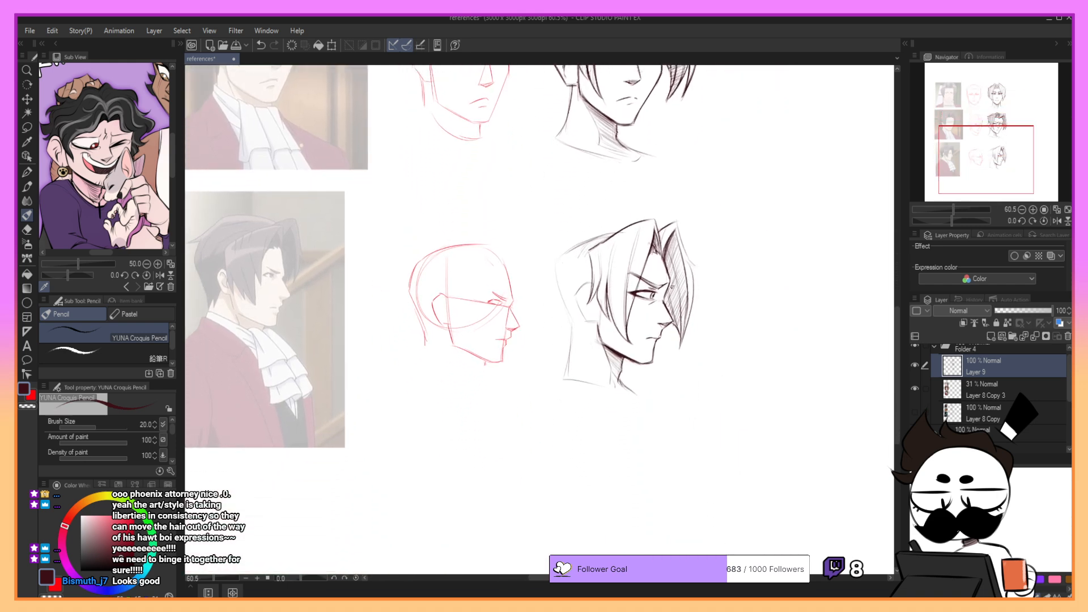
{"action": "mouse_move", "coordinate": [662, 304]}
{"action": "left_mouse_down"}
{"action": "mouse_move", "coordinate": [671, 279]}
{"action": "mouse_move", "coordinate": [668, 292]}
{"action": "left_mouse_up"}
{"action": "key", "text": "ctrl+z"}
{"action": "left_click_drag", "start_coordinate": [652, 253], "coordinate": [638, 288]}
- Outline the ear of the profile head and add its inner fold lines
{"action": "left_click_drag", "start_coordinate": [1023, 130], "coordinate": [1027, 133]}
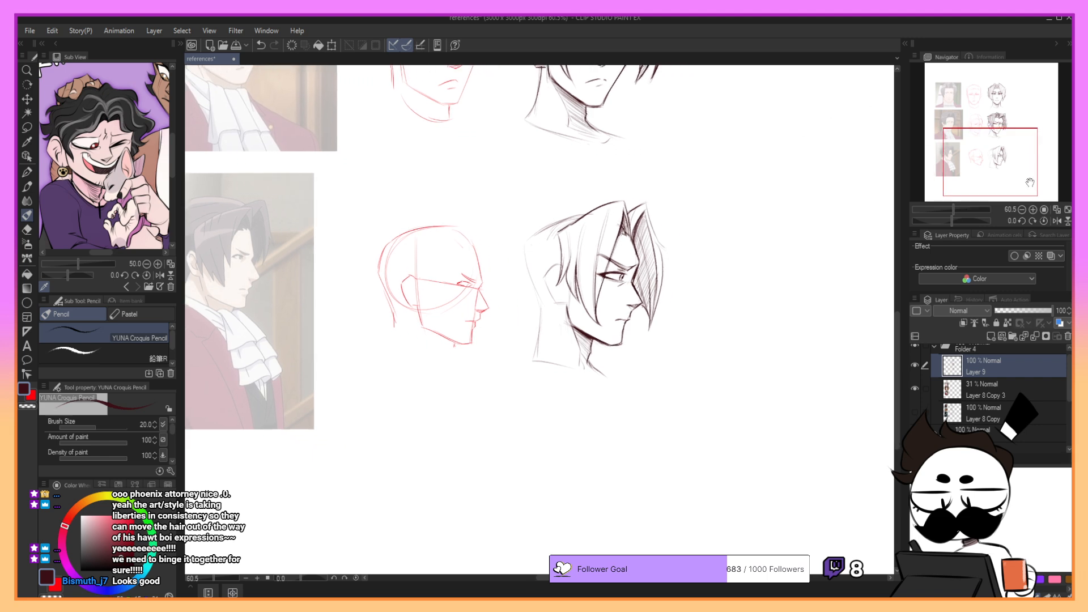
{"action": "left_click_drag", "start_coordinate": [556, 263], "coordinate": [543, 281]}
{"action": "key", "text": "ctrl+z"}
{"action": "left_click_drag", "start_coordinate": [544, 280], "coordinate": [559, 305]}
{"action": "key", "text": "ctrl+z"}
{"action": "key", "text": "ctrl+z"}
{"action": "left_click_drag", "start_coordinate": [566, 284], "coordinate": [555, 300]}
{"action": "left_click_drag", "start_coordinate": [554, 280], "coordinate": [561, 288]}
{"action": "key", "text": "ctrl+z"}
{"action": "left_click_drag", "start_coordinate": [593, 210], "coordinate": [535, 224]}
{"action": "key", "text": "ctrl+z"}
{"action": "key", "text": "ctrl+z"}
{"action": "key", "text": "ctrl+z"}
{"action": "key", "text": "ctrl+z"}
{"action": "key", "text": "ctrl+z"}
{"action": "key", "text": "ctrl+z"}
{"action": "key", "text": "ctrl+z"}
{"action": "key", "text": "ctrl+z"}
{"action": "key", "text": "ctrl+z"}
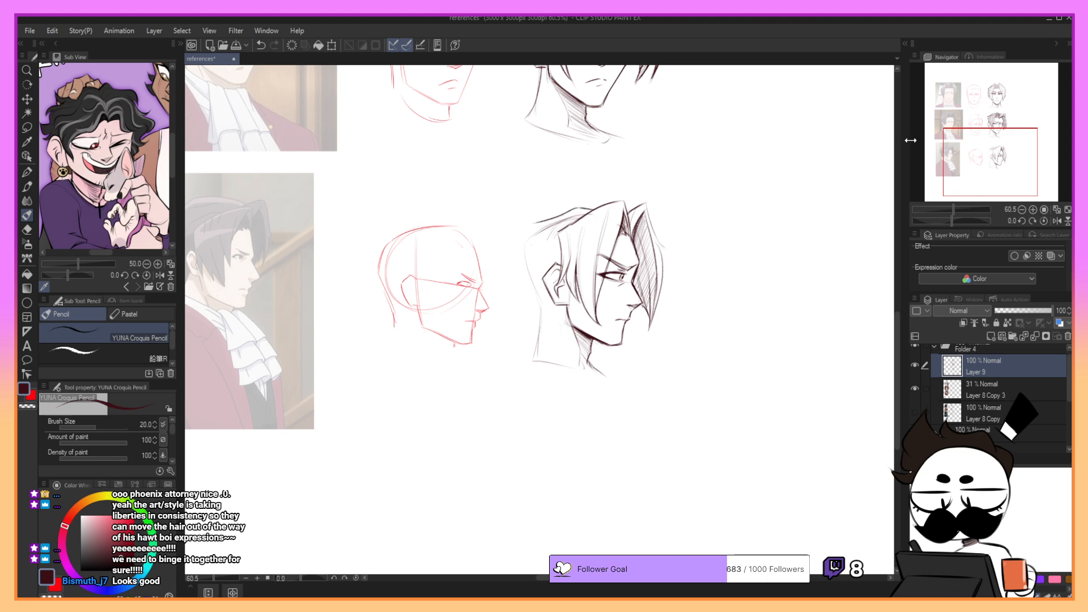
{"action": "left_click_drag", "start_coordinate": [972, 156], "coordinate": [967, 158]}
{"action": "key", "text": "ctrl+z"}
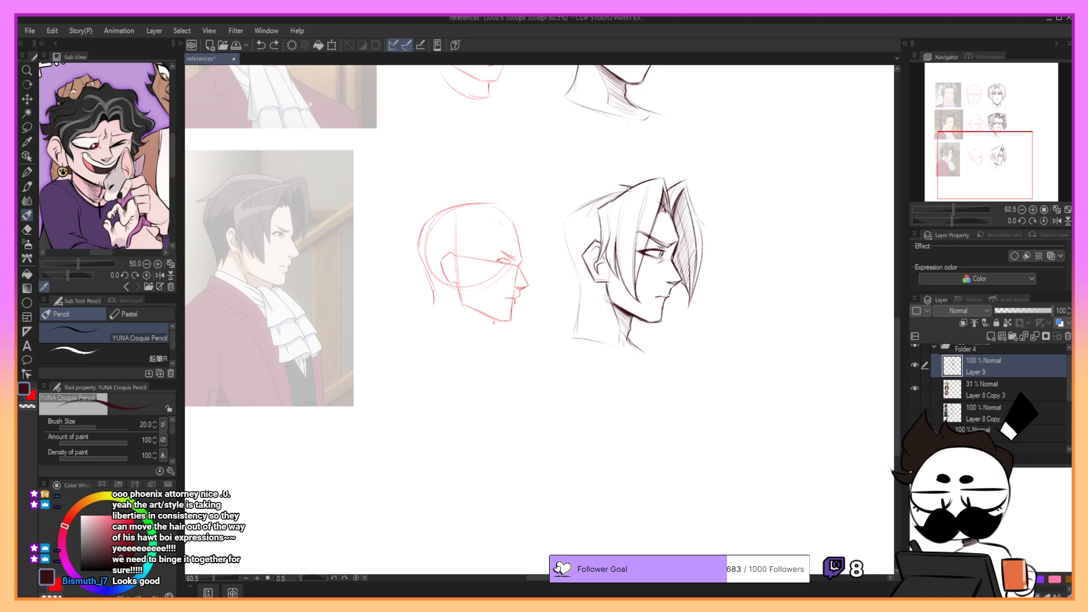
{"action": "key", "text": "ctrl+z"}
- Outline the swept-back hair from the crown to a pointed rear tip and down behind the ear to the nape
{"action": "mouse_move", "coordinate": [633, 186]}
{"action": "left_mouse_down"}
{"action": "mouse_move", "coordinate": [563, 218]}
{"action": "mouse_move", "coordinate": [576, 206]}
{"action": "mouse_move", "coordinate": [551, 211]}
{"action": "mouse_move", "coordinate": [601, 188]}
{"action": "mouse_move", "coordinate": [551, 209]}
{"action": "mouse_move", "coordinate": [573, 207]}
{"action": "mouse_move", "coordinate": [557, 224]}
{"action": "mouse_move", "coordinate": [579, 301]}
{"action": "left_mouse_up"}
{"action": "key", "text": "ctrl+z"}
{"action": "key", "text": "ctrl+z"}
{"action": "key", "text": "ctrl+z"}
{"action": "key", "text": "ctrl+z"}
{"action": "key", "text": "ctrl+z"}
{"action": "key", "text": "ctrl+z"}
{"action": "key", "text": "ctrl+z"}
{"action": "key", "text": "ctrl+z"}
{"action": "key", "text": "ctrl+z"}
{"action": "key", "text": "ctrl+z"}
{"action": "key", "text": "ctrl+z"}
{"action": "key", "text": "ctrl+z"}
{"action": "key", "text": "ctrl+z"}
{"action": "key", "text": "ctrl+z"}
{"action": "key", "text": "ctrl+z"}
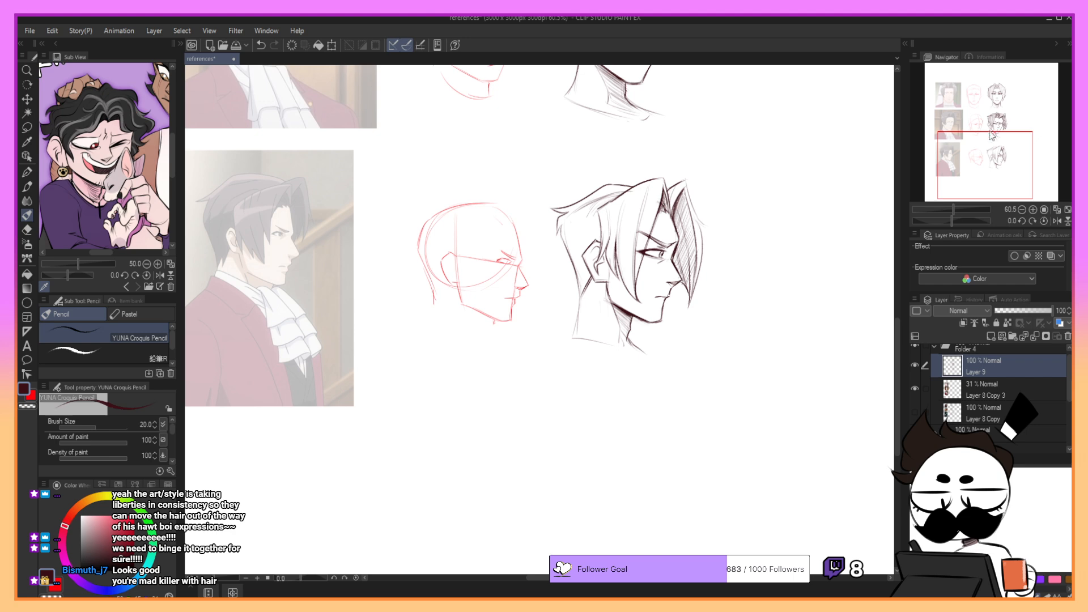
- Rework the line at the crown where the swept-back hair meets the near bang
{"action": "left_click_drag", "start_coordinate": [991, 156], "coordinate": [991, 155]}
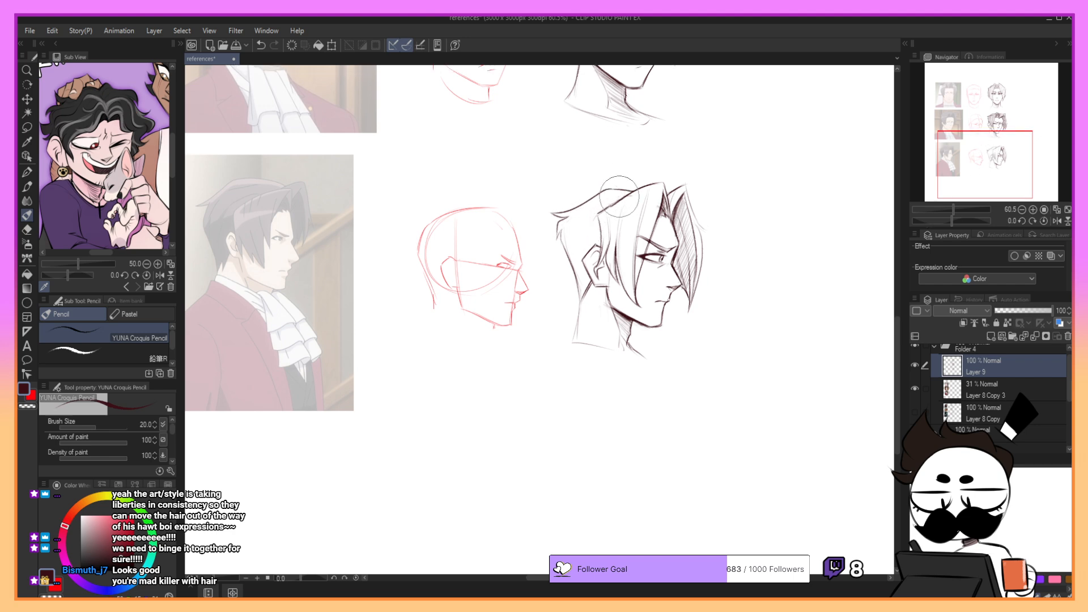
{"action": "left_click_drag", "start_coordinate": [596, 215], "coordinate": [634, 191]}
{"action": "key", "text": "ctrl+z"}
- Sketch strand lines through the swept-back hair between the crown and its rear tip
{"action": "key", "text": "ctrl+z"}
{"action": "key", "text": "ctrl+z"}
{"action": "left_click_drag", "start_coordinate": [567, 217], "coordinate": [617, 195]}
{"action": "mouse_move", "coordinate": [558, 240]}
{"action": "left_mouse_down"}
{"action": "mouse_move", "coordinate": [567, 222]}
{"action": "mouse_move", "coordinate": [609, 201]}
{"action": "left_mouse_up"}
{"action": "key", "text": "ctrl+z"}
{"action": "key", "text": "ctrl+z"}
{"action": "key", "text": "ctrl+z"}
{"action": "key", "text": "ctrl+z"}
{"action": "key", "text": "ctrl+z"}
{"action": "key", "text": "ctrl+z"}
{"action": "key", "text": "ctrl+z"}
- Add strands along the back of the head from below the rear tip down to the nape
{"action": "mouse_move", "coordinate": [558, 240]}
{"action": "left_mouse_down"}
{"action": "mouse_move", "coordinate": [574, 224]}
{"action": "mouse_move", "coordinate": [565, 252]}
{"action": "left_mouse_up"}
{"action": "key", "text": "ctrl+z"}
{"action": "key", "text": "ctrl+z"}
{"action": "key", "text": "ctrl+z"}
{"action": "left_click_drag", "start_coordinate": [562, 239], "coordinate": [584, 293]}
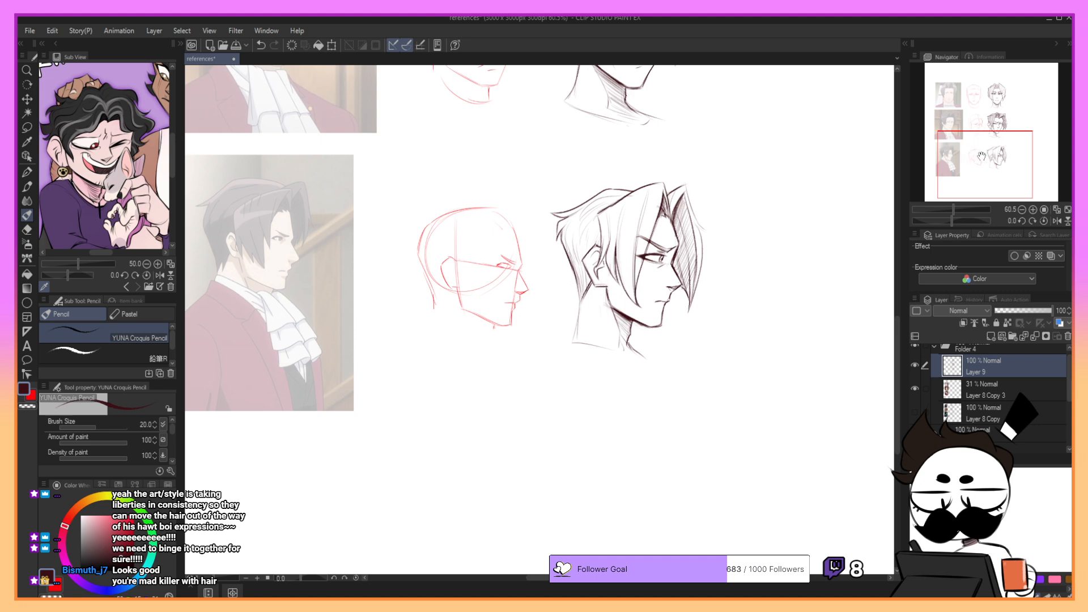
- Hatch the hair on the back of the head between the crown, rear tip and ear
{"action": "left_click_drag", "start_coordinate": [986, 160], "coordinate": [989, 159]}
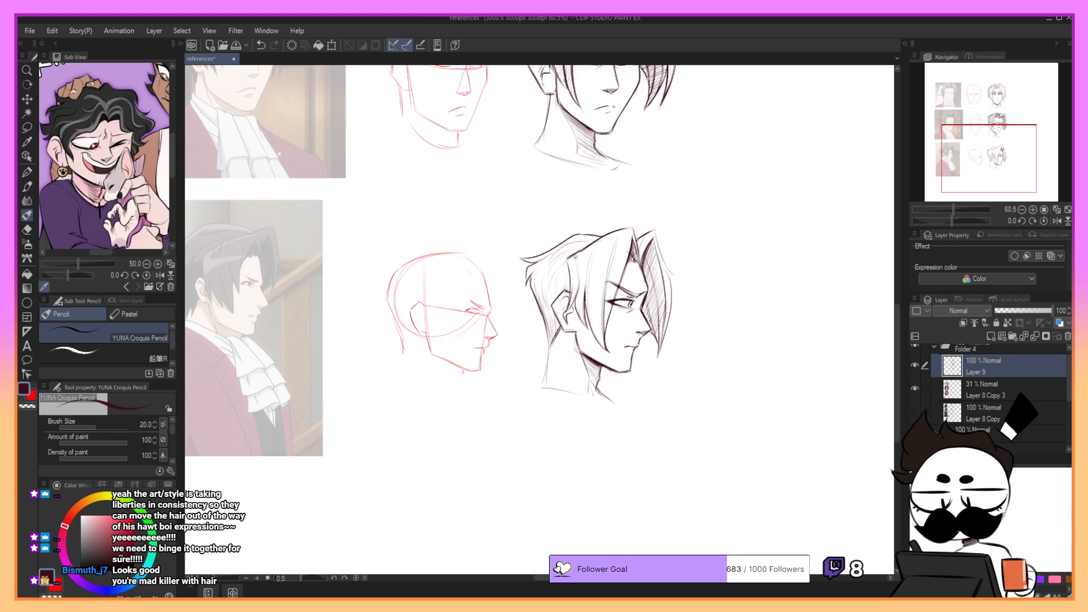
{"action": "key", "text": "ctrl+z"}
{"action": "left_click_drag", "start_coordinate": [568, 258], "coordinate": [572, 283]}
{"action": "left_click_drag", "start_coordinate": [551, 252], "coordinate": [536, 267]}
{"action": "mouse_move", "coordinate": [553, 252]}
{"action": "left_mouse_down"}
{"action": "mouse_move", "coordinate": [542, 273]}
{"action": "mouse_move", "coordinate": [575, 244]}
{"action": "mouse_move", "coordinate": [549, 303]}
{"action": "left_mouse_up"}
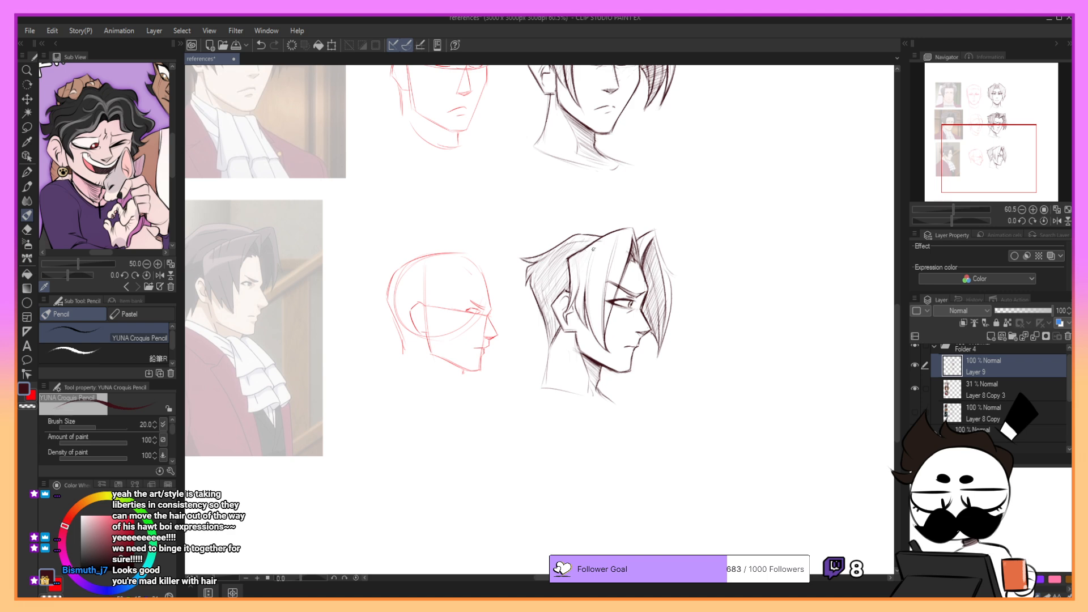
- Shade the near bang with diagonal hatching from the parting down to its pointed tip beside the jaw
{"action": "left_click_drag", "start_coordinate": [569, 288], "coordinate": [577, 300]}
{"action": "mouse_move", "coordinate": [624, 228]}
{"action": "left_mouse_down"}
{"action": "mouse_move", "coordinate": [590, 262]}
{"action": "mouse_move", "coordinate": [591, 271]}
{"action": "mouse_move", "coordinate": [602, 258]}
{"action": "mouse_move", "coordinate": [587, 287]}
{"action": "left_mouse_up"}
{"action": "left_click_drag", "start_coordinate": [627, 252], "coordinate": [591, 314]}
{"action": "left_click_drag", "start_coordinate": [621, 278], "coordinate": [594, 339]}
{"action": "left_click_drag", "start_coordinate": [607, 322], "coordinate": [595, 340]}
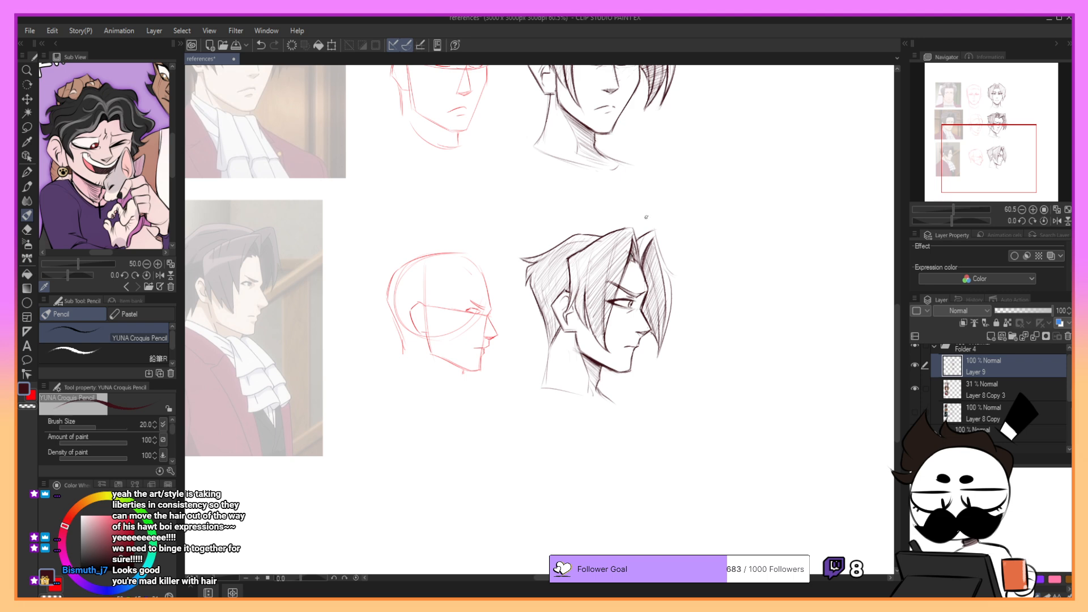
- Redraw the outer edge of the far bang from its peak, ending in an outward-flicked strand in front of the face
{"action": "key", "text": "ctrl+z"}
{"action": "left_click_drag", "start_coordinate": [657, 232], "coordinate": [676, 278]}
{"action": "key", "text": "ctrl+z"}
{"action": "key", "text": "ctrl+z"}
{"action": "left_click_drag", "start_coordinate": [656, 231], "coordinate": [676, 276]}
{"action": "key", "text": "ctrl+z"}
{"action": "key", "text": "ctrl+z"}
{"action": "left_click_drag", "start_coordinate": [655, 231], "coordinate": [677, 275]}
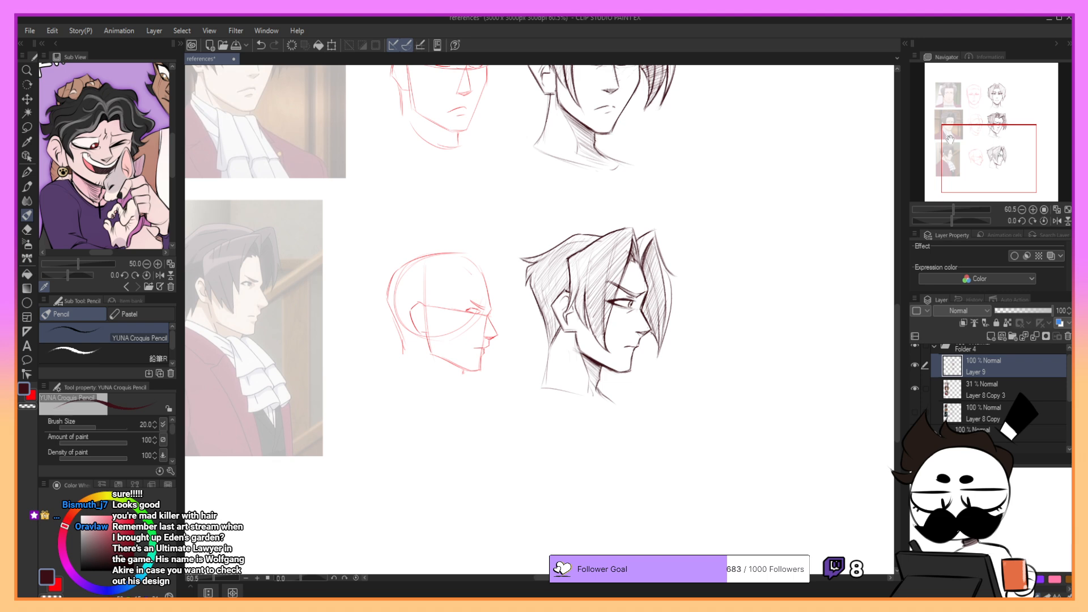
{"action": "key", "text": "ctrl+z"}
{"action": "mouse_move", "coordinate": [655, 230]}
{"action": "left_mouse_down"}
{"action": "mouse_move", "coordinate": [682, 276]}
{"action": "mouse_move", "coordinate": [672, 315]}
{"action": "left_mouse_up"}
{"action": "key", "text": "ctrl+z"}
{"action": "key", "text": "ctrl+z"}
{"action": "key", "text": "ctrl+z"}
{"action": "key", "text": "ctrl+z"}
- Darken the lower outer edge, tip and raised peak of the far bang
{"action": "mouse_move", "coordinate": [667, 270]}
{"action": "left_mouse_down"}
{"action": "mouse_move", "coordinate": [672, 307]}
{"action": "mouse_move", "coordinate": [658, 343]}
{"action": "left_mouse_up"}
{"action": "left_click_drag", "start_coordinate": [668, 305], "coordinate": [658, 355]}
{"action": "left_click_drag", "start_coordinate": [650, 232], "coordinate": [635, 253]}
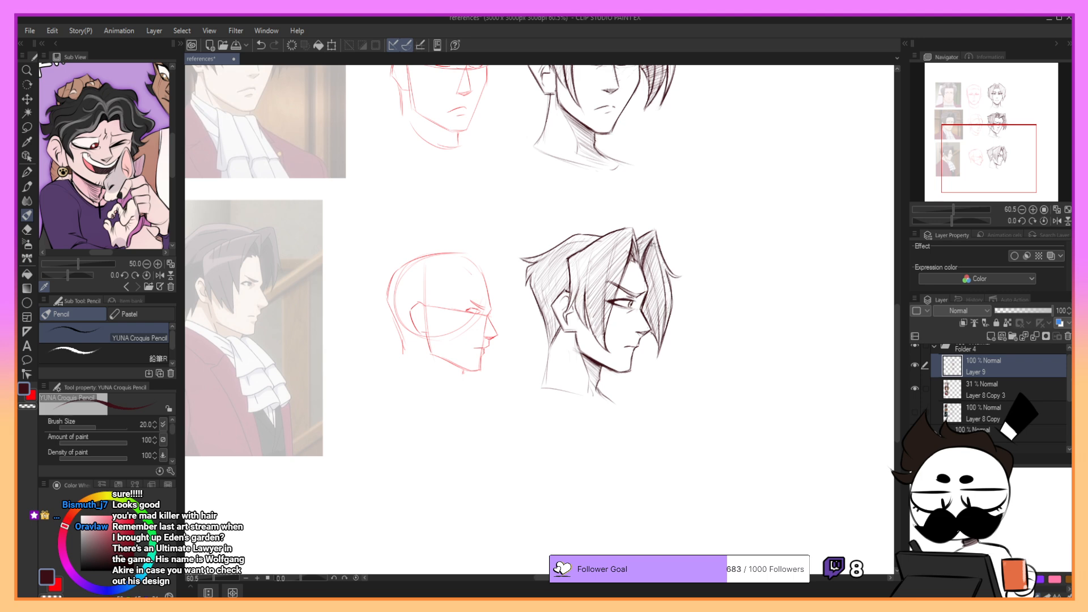
- Darken the hair around the parting and firm up the neck and shoulder lines below the profile head
{"action": "key", "text": "ctrl+z"}
{"action": "left_click_drag", "start_coordinate": [655, 241], "coordinate": [645, 261]}
{"action": "mouse_move", "coordinate": [659, 243]}
{"action": "left_mouse_down"}
{"action": "mouse_move", "coordinate": [650, 274]}
{"action": "mouse_move", "coordinate": [639, 271]}
{"action": "left_mouse_up"}
{"action": "key", "text": "ctrl+z"}
{"action": "key", "text": "ctrl+z"}
{"action": "key", "text": "ctrl+z"}
{"action": "left_click_drag", "start_coordinate": [632, 226], "coordinate": [637, 246]}
{"action": "mouse_move", "coordinate": [547, 352]}
{"action": "left_mouse_down"}
{"action": "mouse_move", "coordinate": [542, 390]}
{"action": "mouse_move", "coordinate": [619, 403]}
{"action": "left_mouse_up"}
{"action": "key", "text": "ctrl+z"}
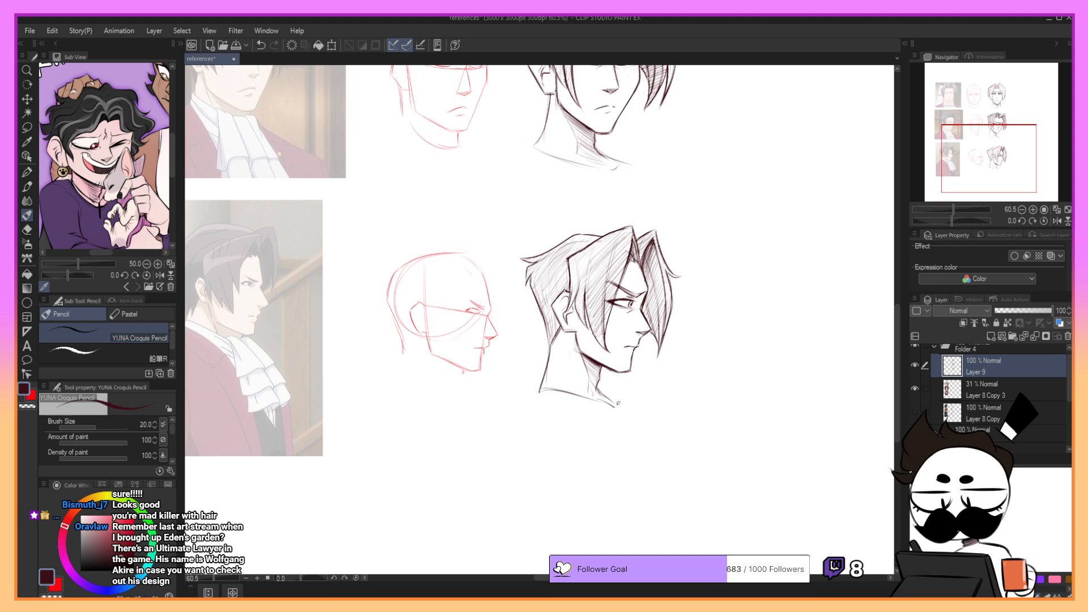
- Set the reference layer Layer 8 Copy 3 to 100% opacity and merge Layer 9 down into it
{"action": "left_click_drag", "start_coordinate": [951, 179], "coordinate": [948, 168]}
{"action": "left_click_drag", "start_coordinate": [955, 211], "coordinate": [952, 209]}
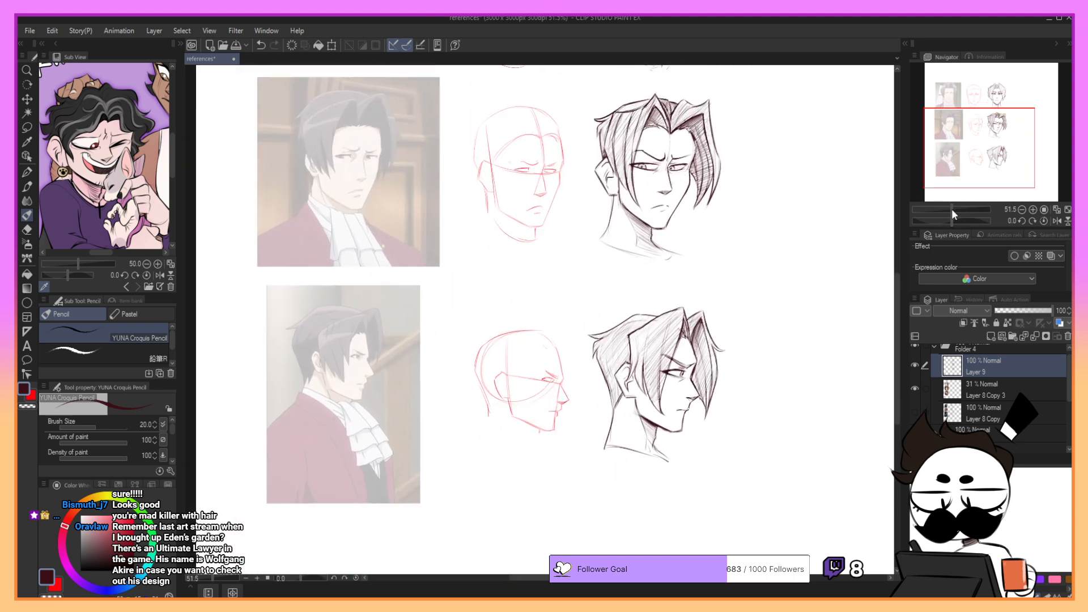
{"action": "left_click", "coordinate": [950, 209]}
{"action": "left_click", "coordinate": [953, 209]}
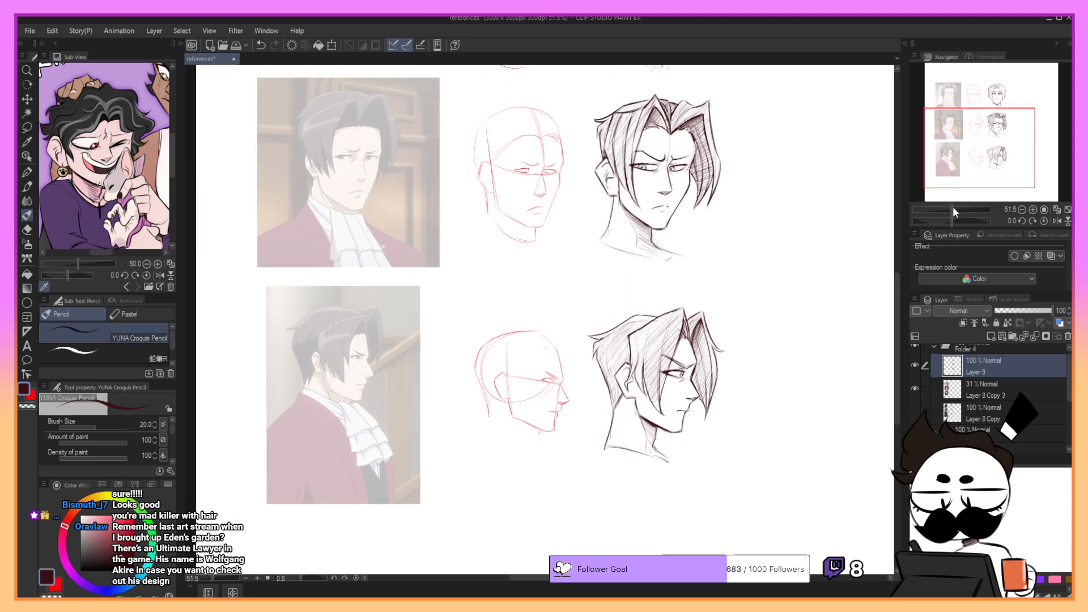
{"action": "left_click_drag", "start_coordinate": [977, 161], "coordinate": [985, 137]}
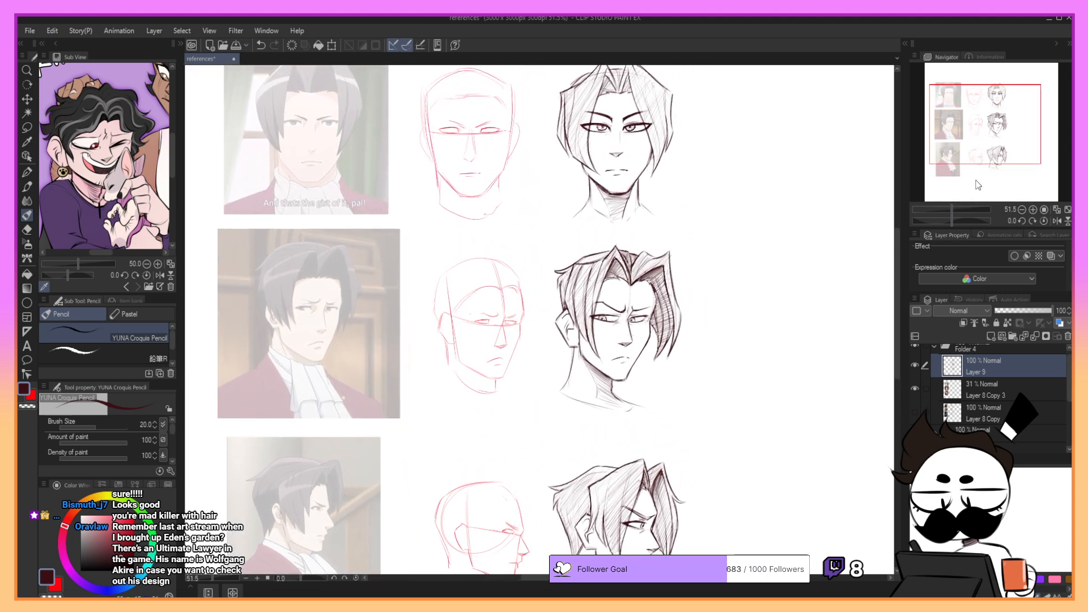
{"action": "left_click", "coordinate": [1015, 390]}
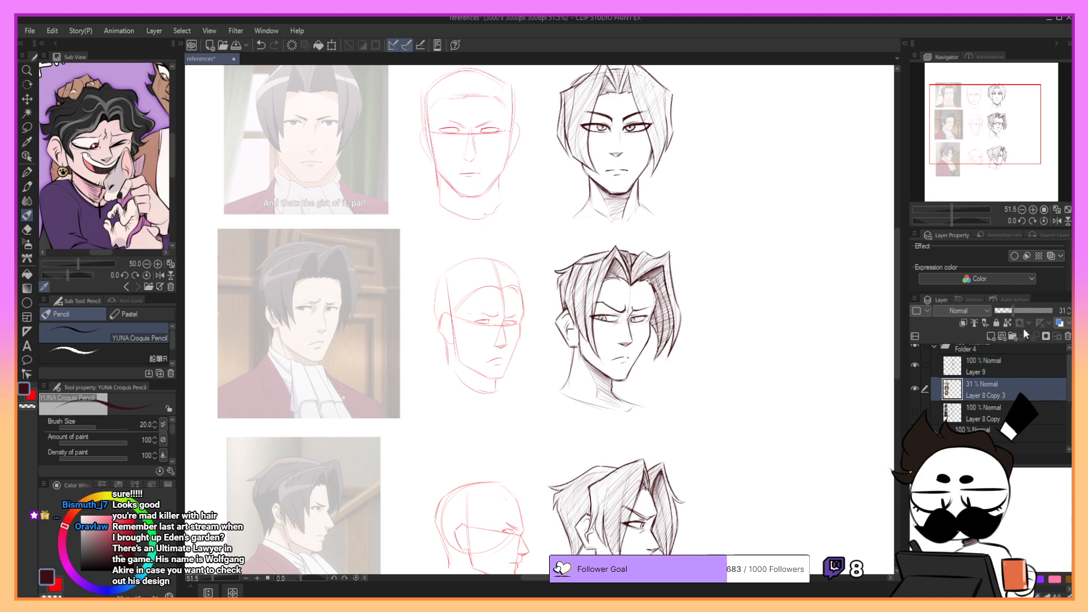
{"action": "left_click", "coordinate": [1026, 311]}
{"action": "left_click_drag", "start_coordinate": [1035, 314], "coordinate": [1060, 311]}
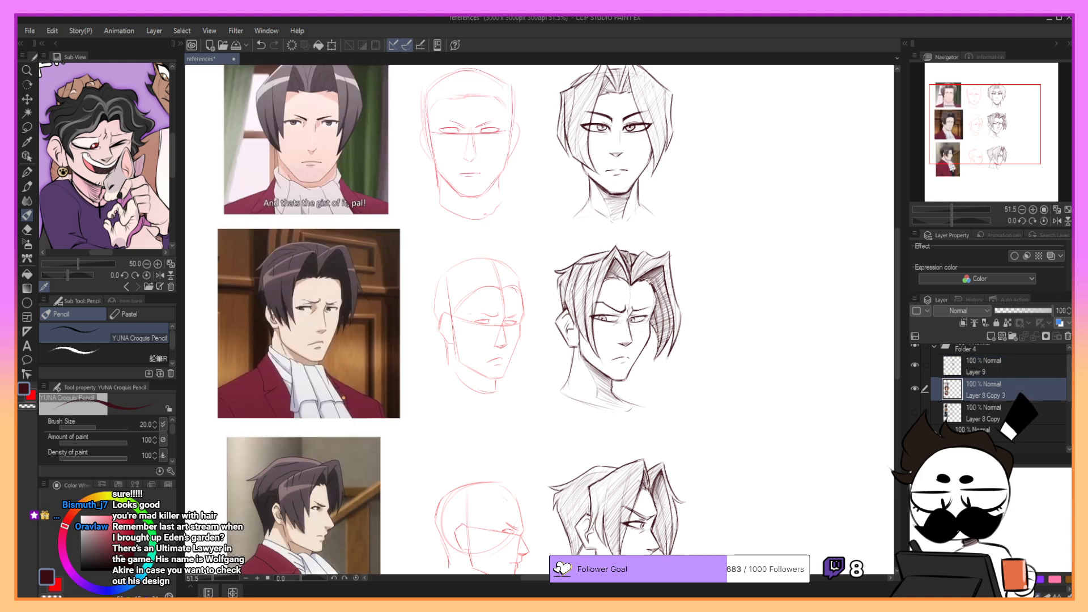
{"action": "left_click", "coordinate": [1039, 367]}
{"action": "left_click", "coordinate": [1036, 338]}
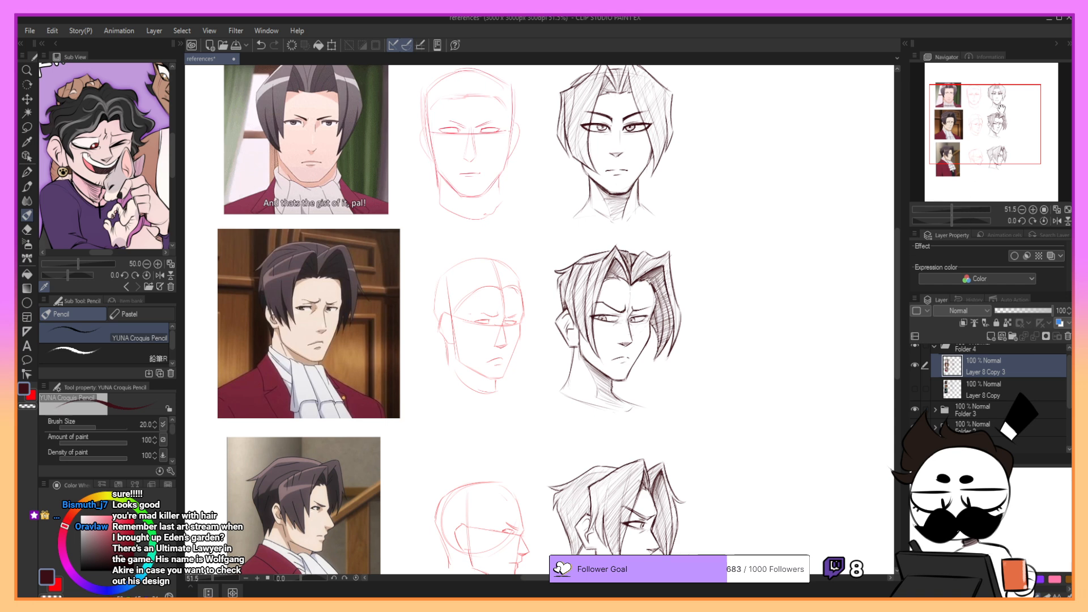
- Scale down the merged red-suit study sheet and shift it toward the canvas's left edge
{"action": "left_click_drag", "start_coordinate": [1000, 108], "coordinate": [1005, 121]}
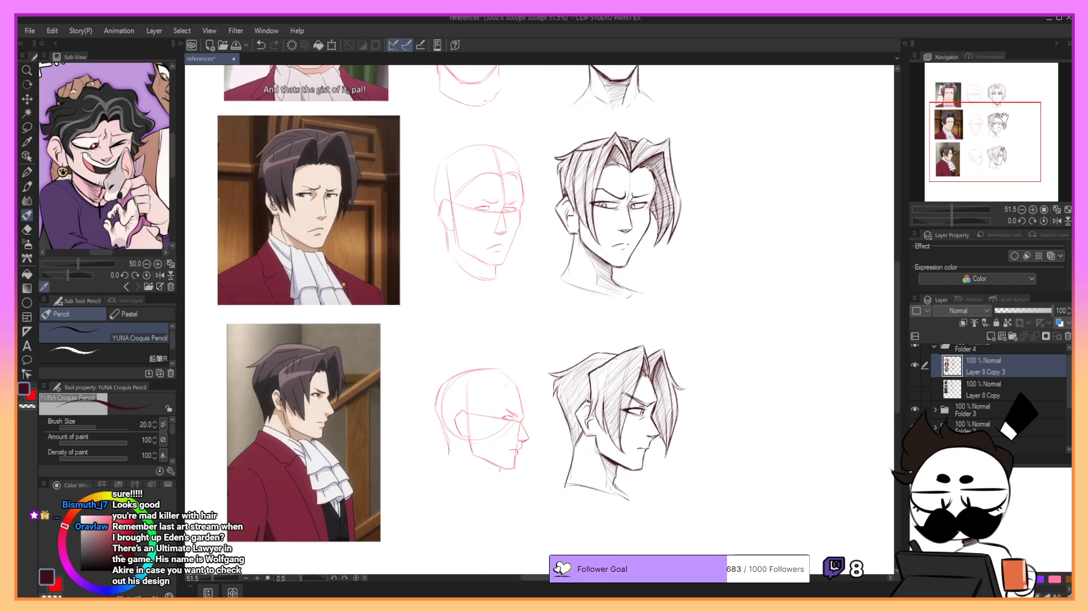
{"action": "mouse_move", "coordinate": [1004, 118]}
{"action": "left_mouse_down"}
{"action": "mouse_move", "coordinate": [992, 97]}
{"action": "mouse_move", "coordinate": [991, 110]}
{"action": "left_mouse_up"}
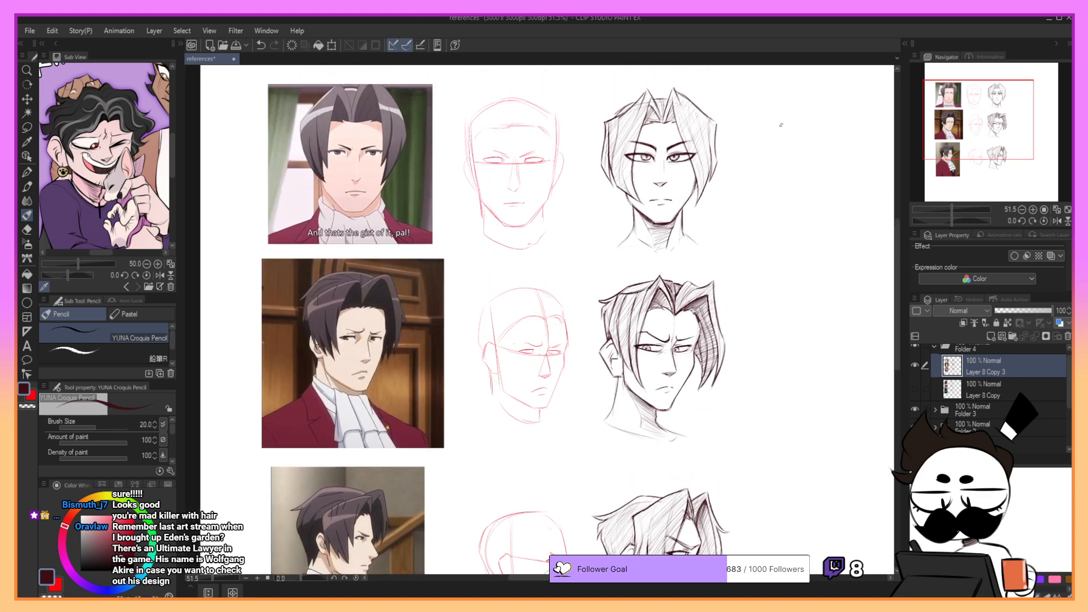
{"action": "left_click", "coordinate": [331, 45]}
{"action": "left_click_drag", "start_coordinate": [737, 80], "coordinate": [669, 162]}
{"action": "left_click_drag", "start_coordinate": [628, 234], "coordinate": [590, 152]}
{"action": "left_click", "coordinate": [406, 566]}
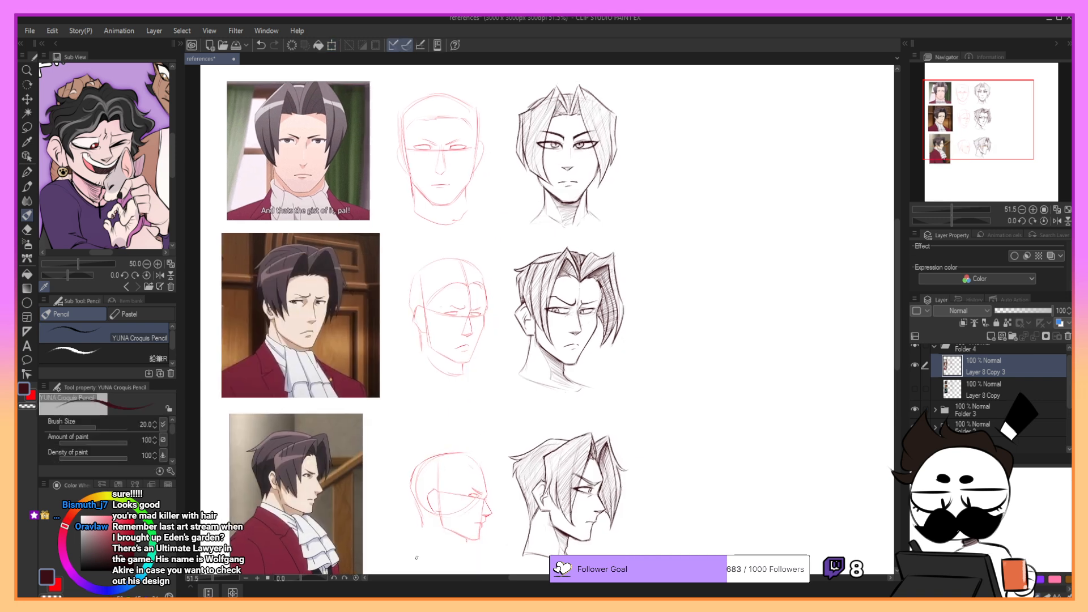
- Move the red-suit study sheet up to the top of the canvas and shrink it slightly more
{"action": "mouse_move", "coordinate": [991, 120]}
{"action": "left_mouse_down"}
{"action": "mouse_move", "coordinate": [1010, 123]}
{"action": "mouse_move", "coordinate": [988, 108]}
{"action": "left_mouse_up"}
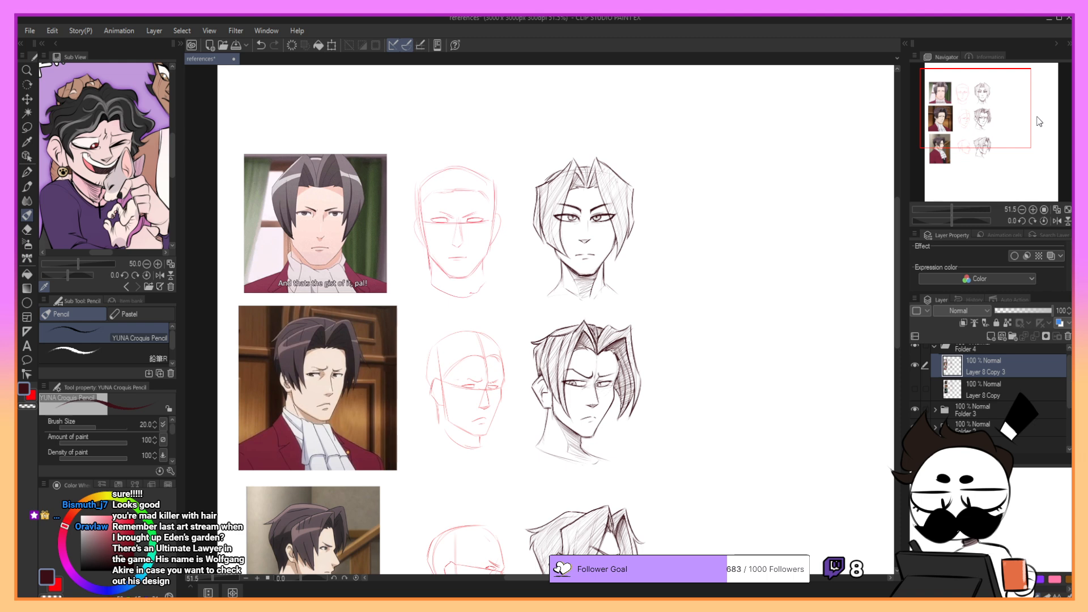
{"action": "key", "text": "ctrl+t"}
{"action": "left_click_drag", "start_coordinate": [646, 154], "coordinate": [610, 117]}
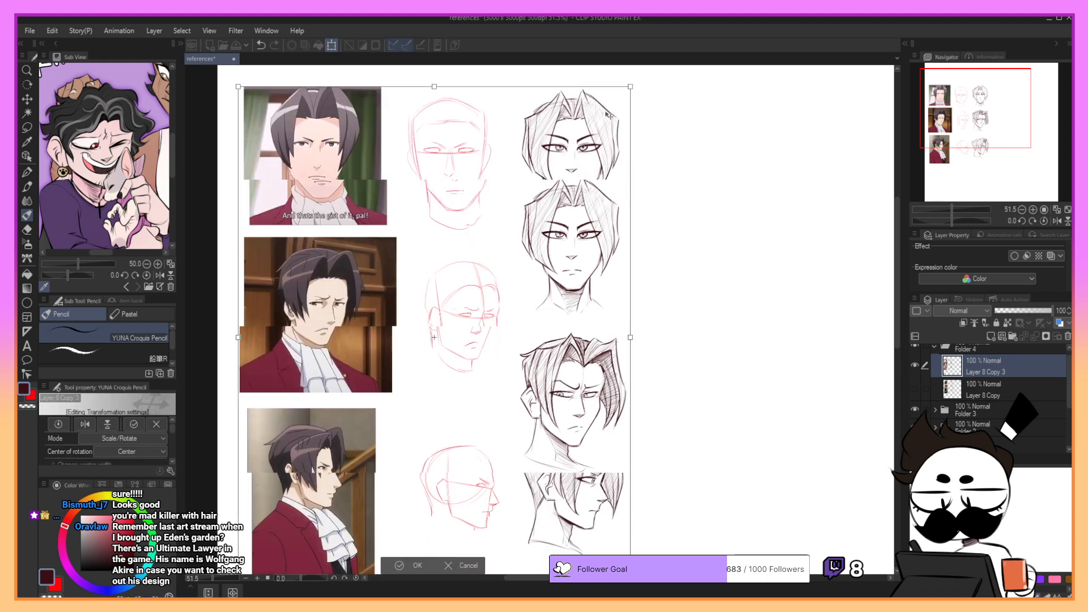
{"action": "left_click", "coordinate": [420, 573]}
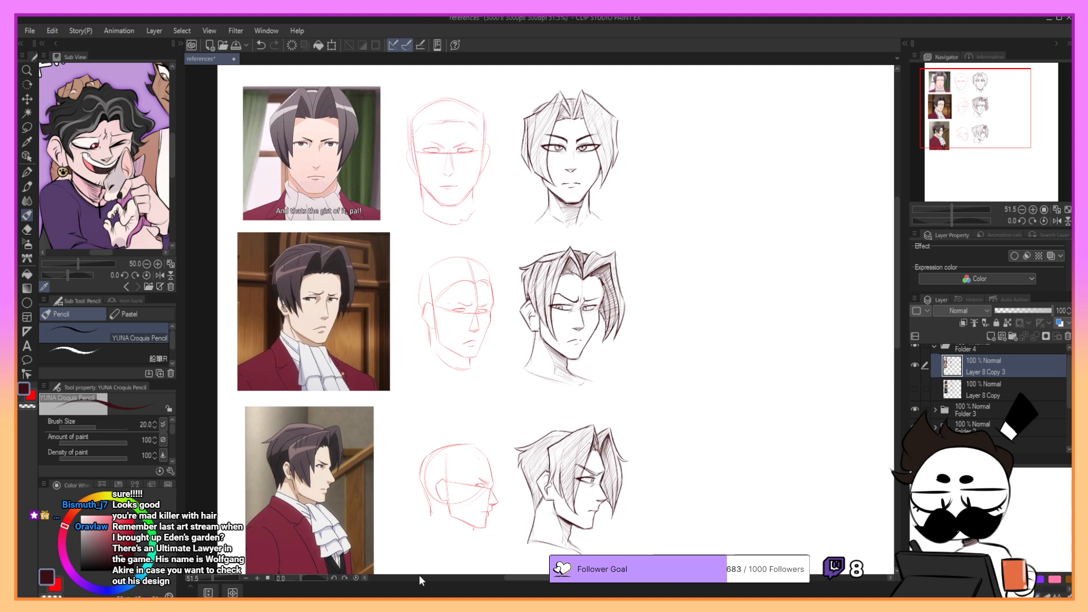
- Show Layer 8 Copy and move its short-haired head studies to the right of the red-suit studies
{"action": "left_click", "coordinate": [914, 387]}
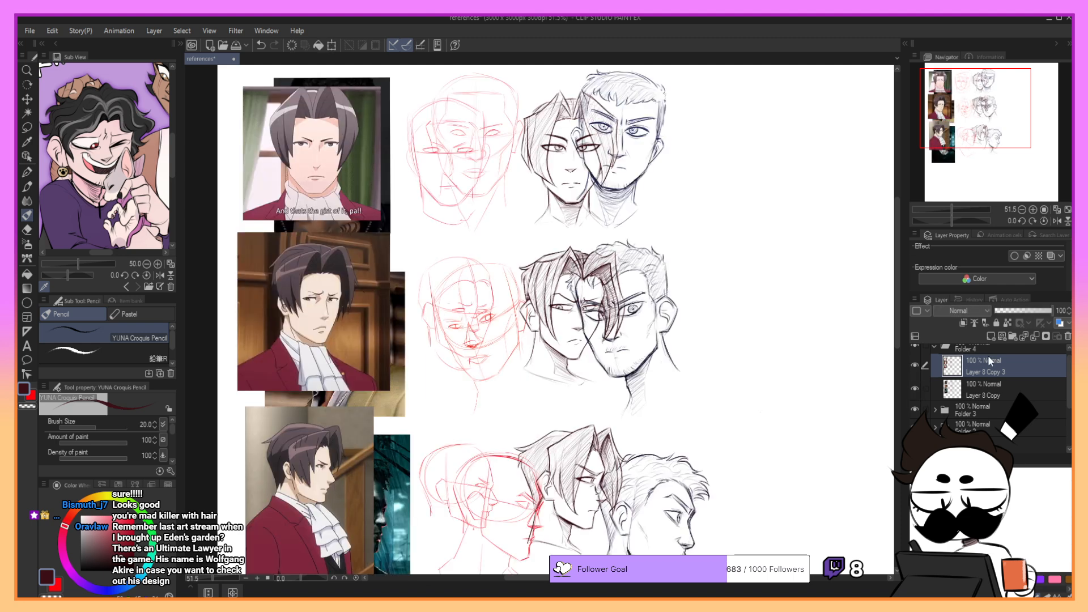
{"action": "left_click", "coordinate": [26, 99]}
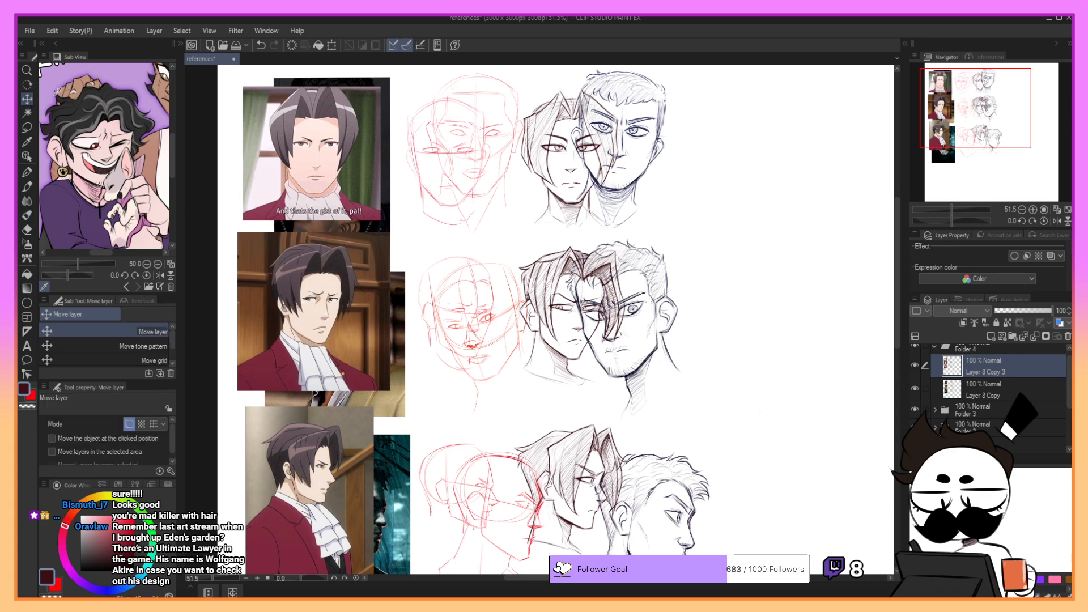
{"action": "mouse_move", "coordinate": [647, 449]}
{"action": "left_mouse_down"}
{"action": "mouse_move", "coordinate": [766, 432]}
{"action": "mouse_move", "coordinate": [736, 442]}
{"action": "left_mouse_up"}
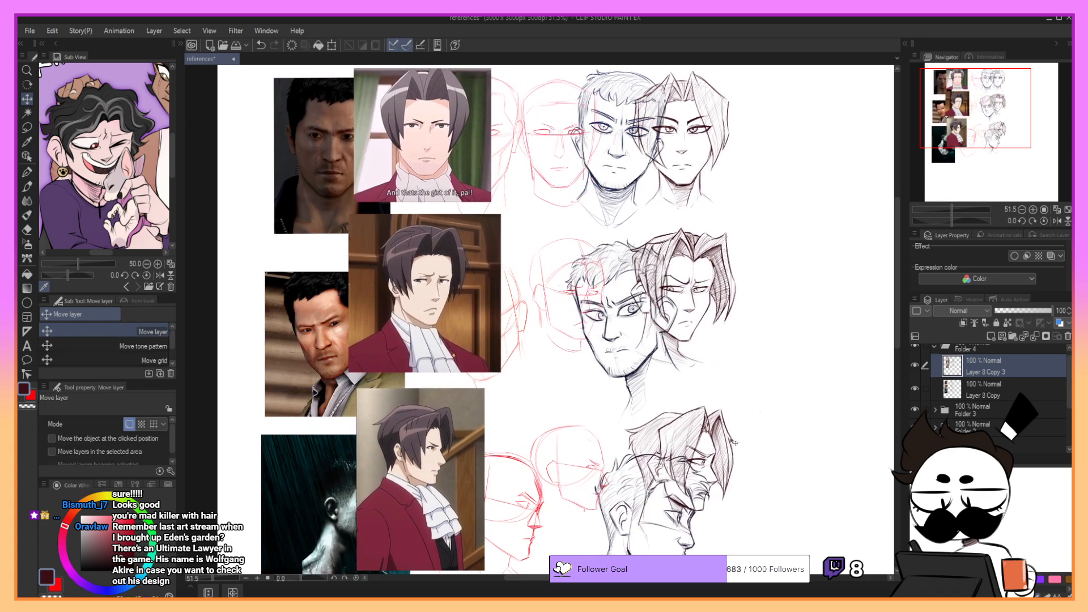
{"action": "key", "text": "ctrl+z"}
{"action": "left_click", "coordinate": [996, 395]}
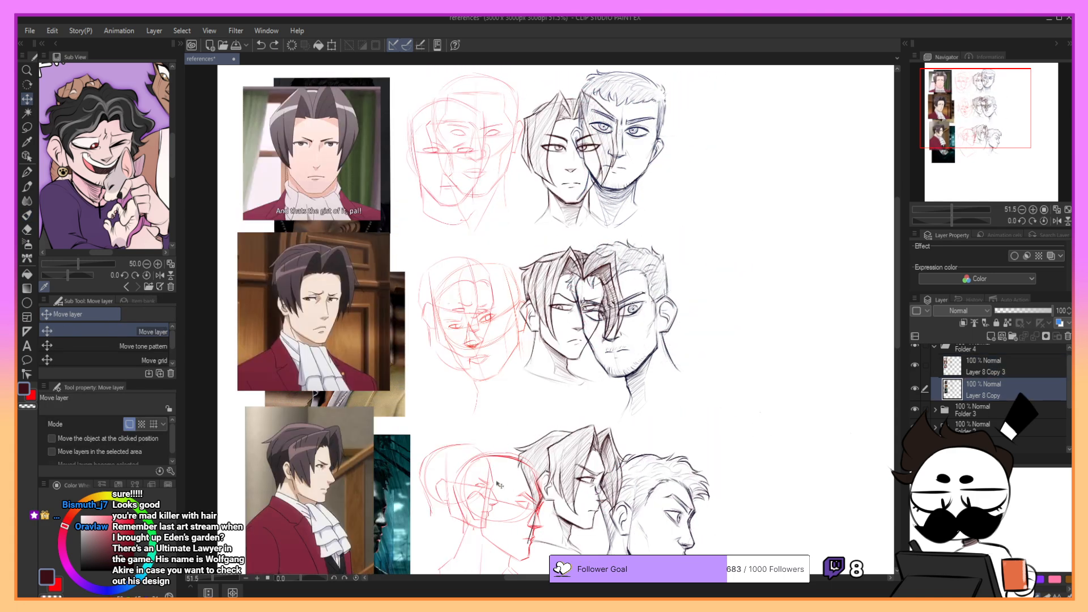
{"action": "left_click_drag", "start_coordinate": [500, 486], "coordinate": [709, 470]}
{"action": "left_click_drag", "start_coordinate": [972, 134], "coordinate": [1017, 151]}
{"action": "left_click_drag", "start_coordinate": [611, 380], "coordinate": [736, 365]}
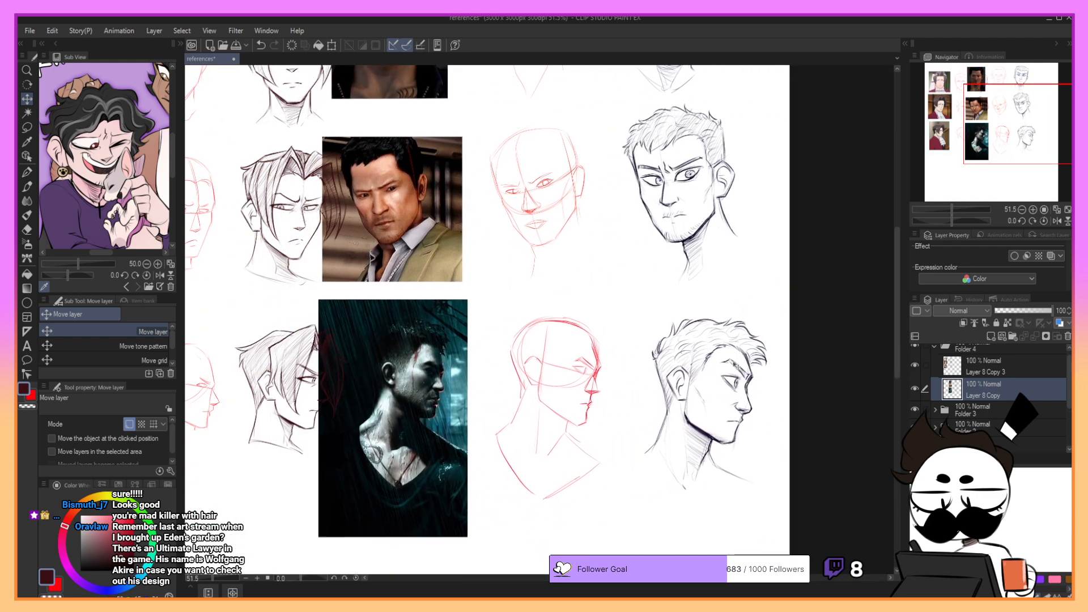
- Scale down the short-haired study sheet and position it so its rows line up with the red-suit studies
{"action": "key", "text": "ctrl+t"}
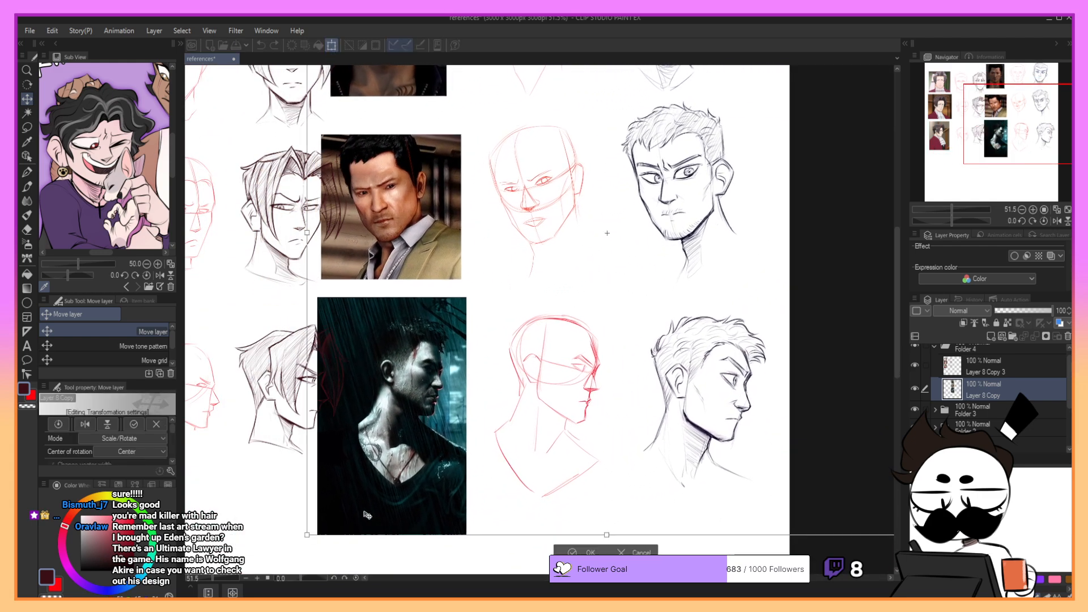
{"action": "left_click_drag", "start_coordinate": [306, 535], "coordinate": [354, 502]}
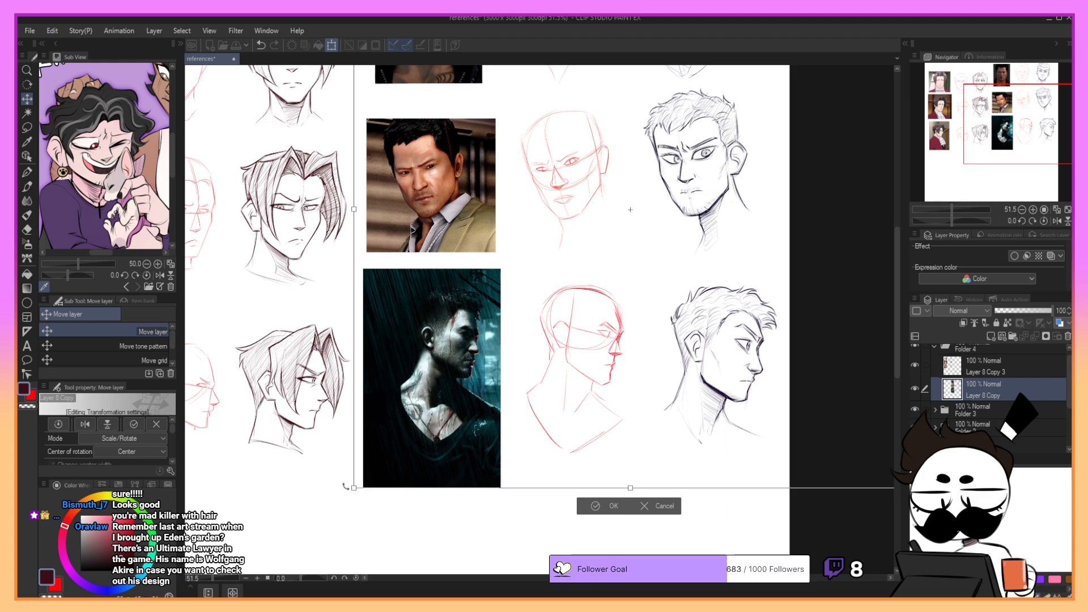
{"action": "mouse_move", "coordinate": [1039, 149]}
{"action": "left_mouse_down"}
{"action": "mouse_move", "coordinate": [1012, 126]}
{"action": "mouse_move", "coordinate": [1020, 132]}
{"action": "mouse_move", "coordinate": [996, 131]}
{"action": "mouse_move", "coordinate": [1073, 124]}
{"action": "left_mouse_up"}
{"action": "left_click_drag", "start_coordinate": [880, 91], "coordinate": [867, 104]}
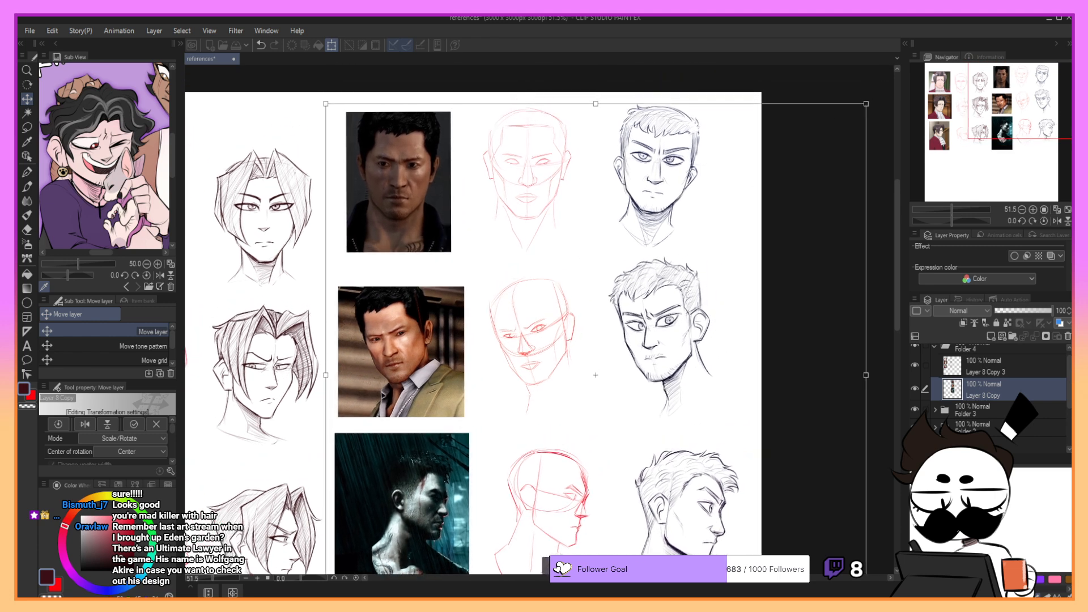
{"action": "left_click_drag", "start_coordinate": [645, 450], "coordinate": [638, 463]}
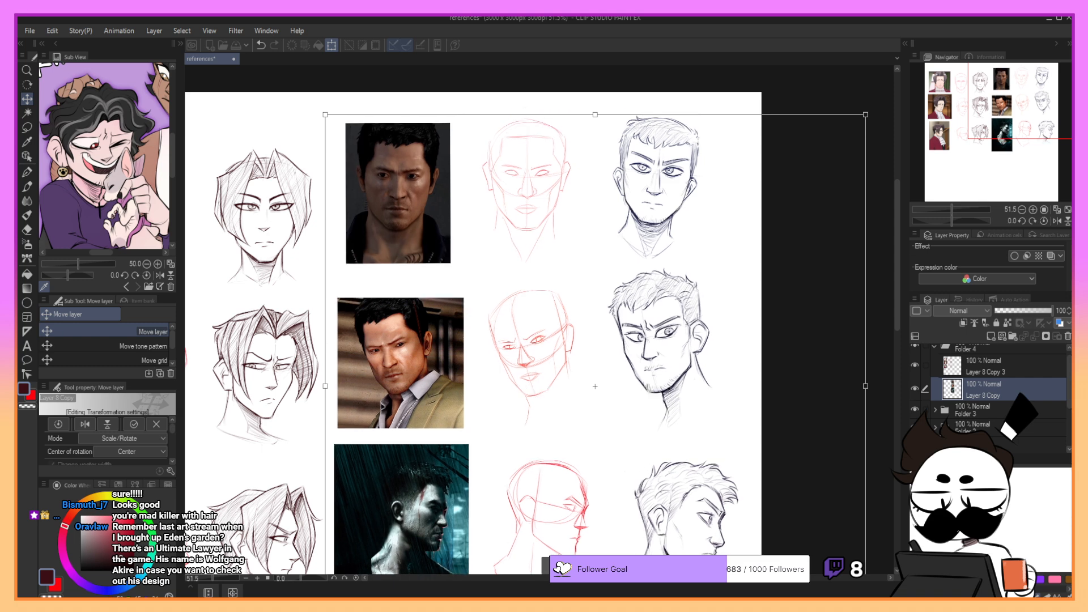
{"action": "key", "text": "Return"}
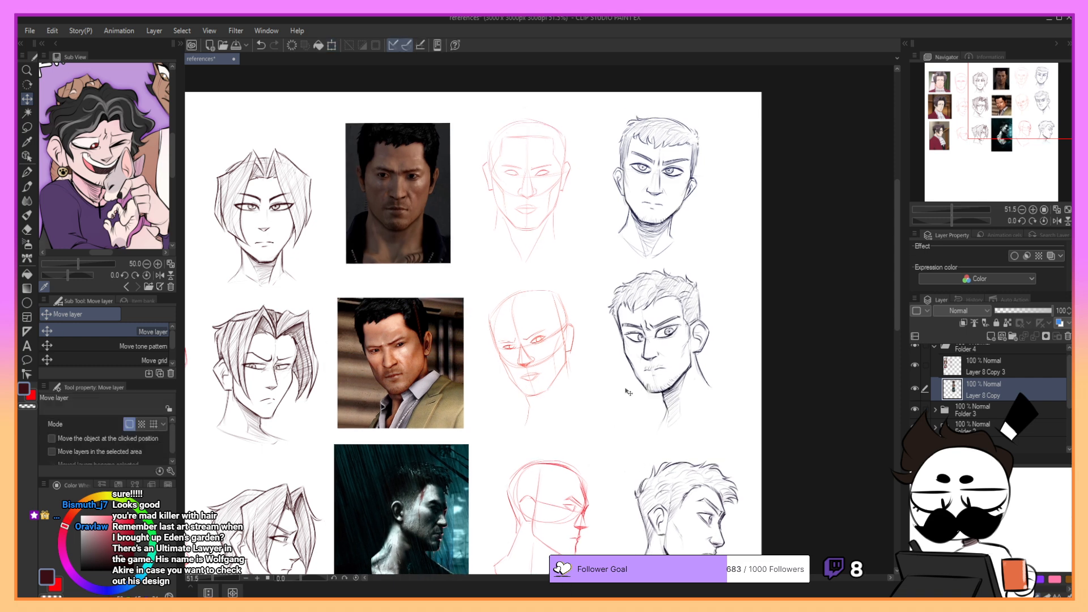
- Widen the canvas to 3056 px by extending its right edge beyond the short-haired studies
{"action": "left_click_drag", "start_coordinate": [1000, 129], "coordinate": [968, 137]}
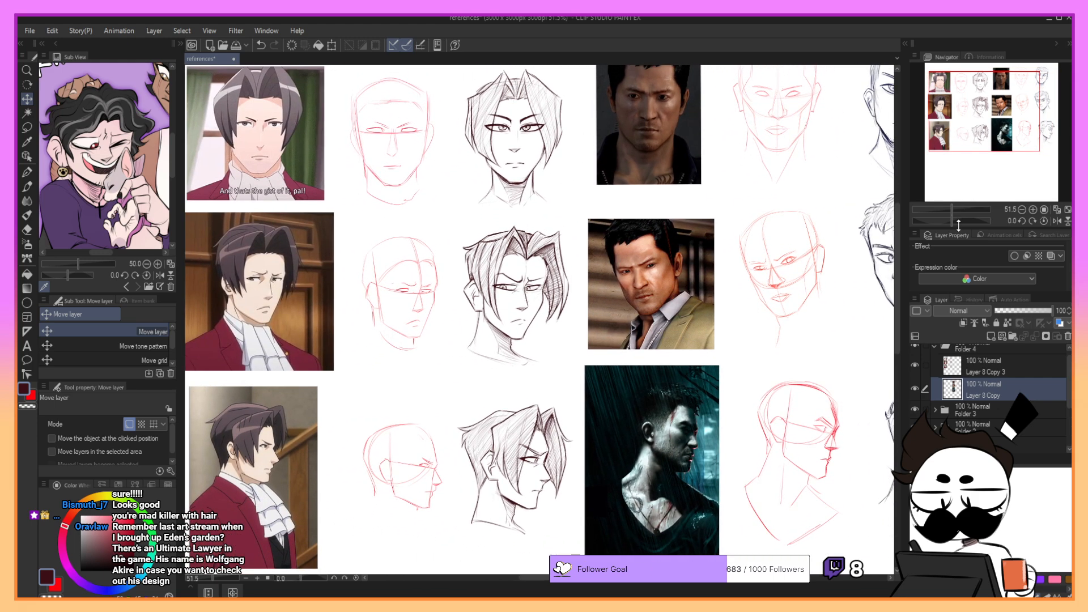
{"action": "left_click_drag", "start_coordinate": [951, 209], "coordinate": [951, 208]}
{"action": "left_click_drag", "start_coordinate": [983, 109], "coordinate": [1036, 129]}
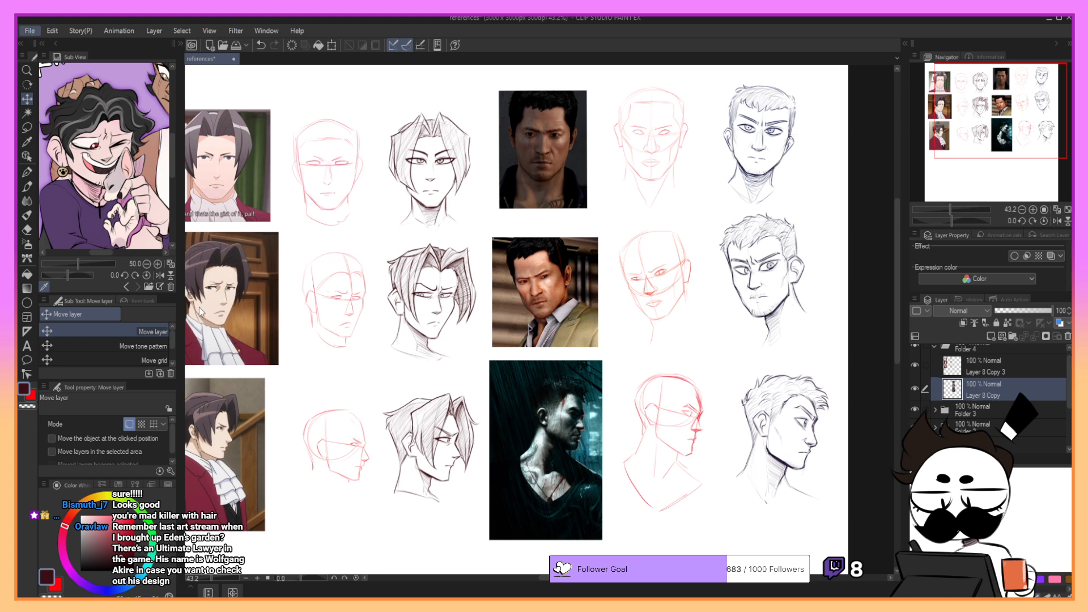
{"action": "left_click", "coordinate": [129, 359]}
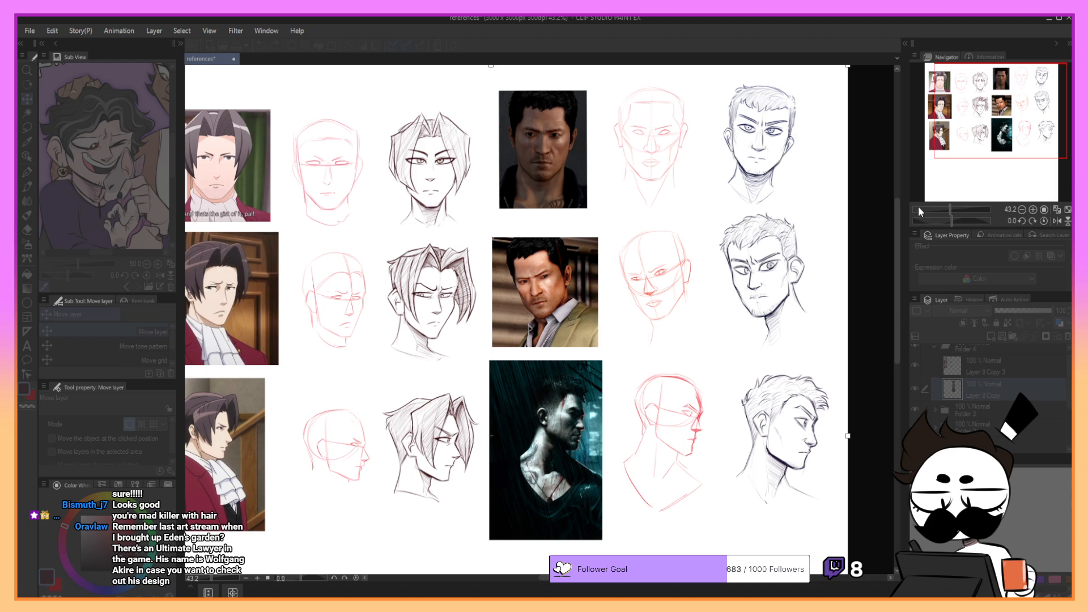
{"action": "left_click_drag", "start_coordinate": [981, 133], "coordinate": [997, 140]}
{"action": "left_click_drag", "start_coordinate": [761, 395], "coordinate": [775, 395]}
{"action": "left_click", "coordinate": [567, 288]}
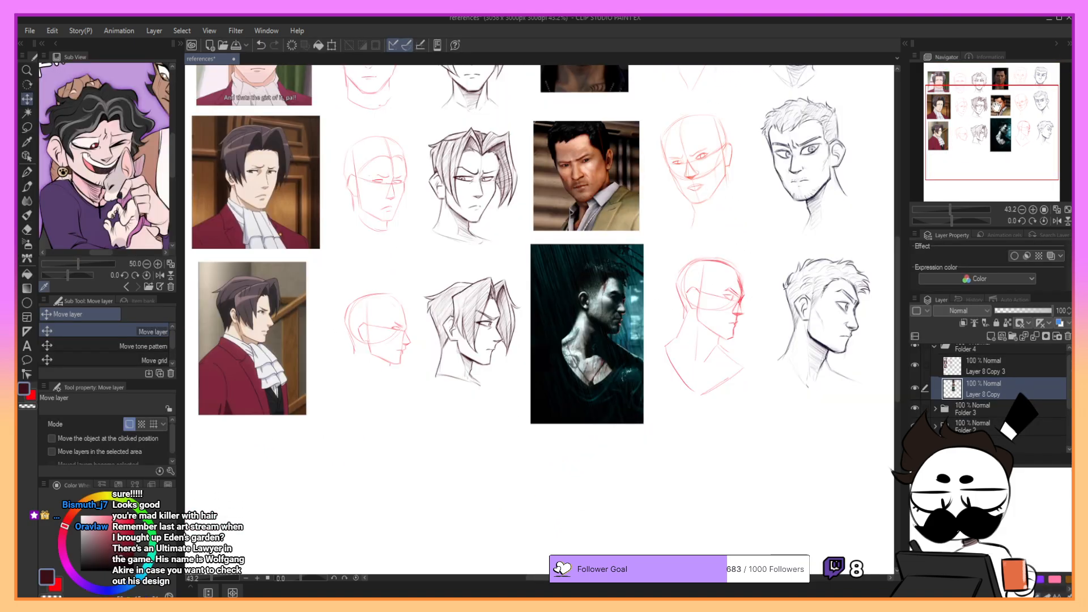
- Nudge the red-suit sheet on Layer 8 Copy 3 up and slightly left, level with the neighbouring sheet, and save the file
{"action": "left_click_drag", "start_coordinate": [997, 106], "coordinate": [987, 85]}
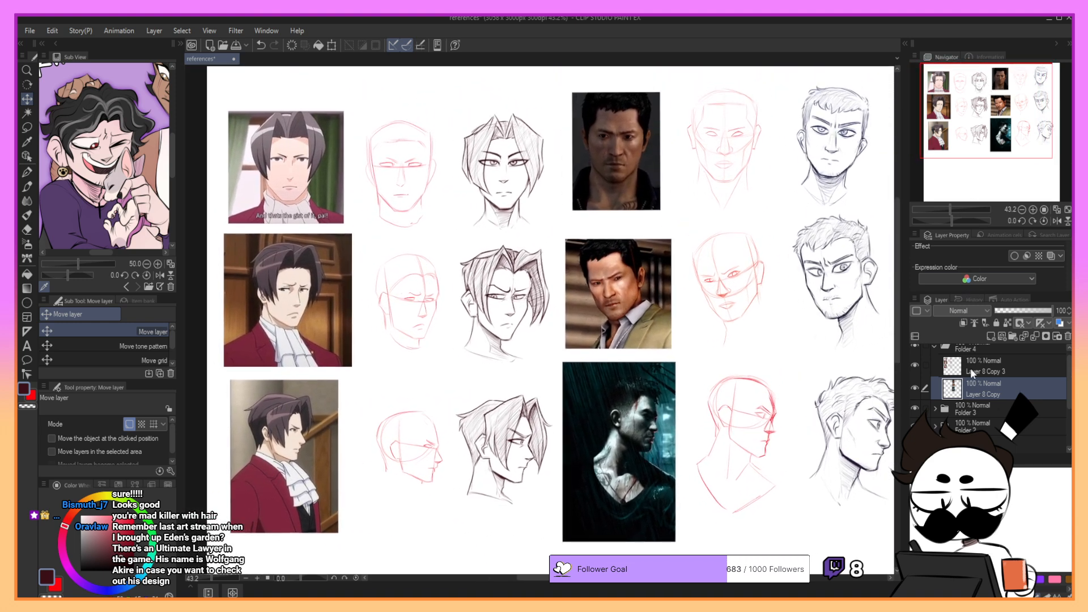
{"action": "left_click", "coordinate": [972, 374]}
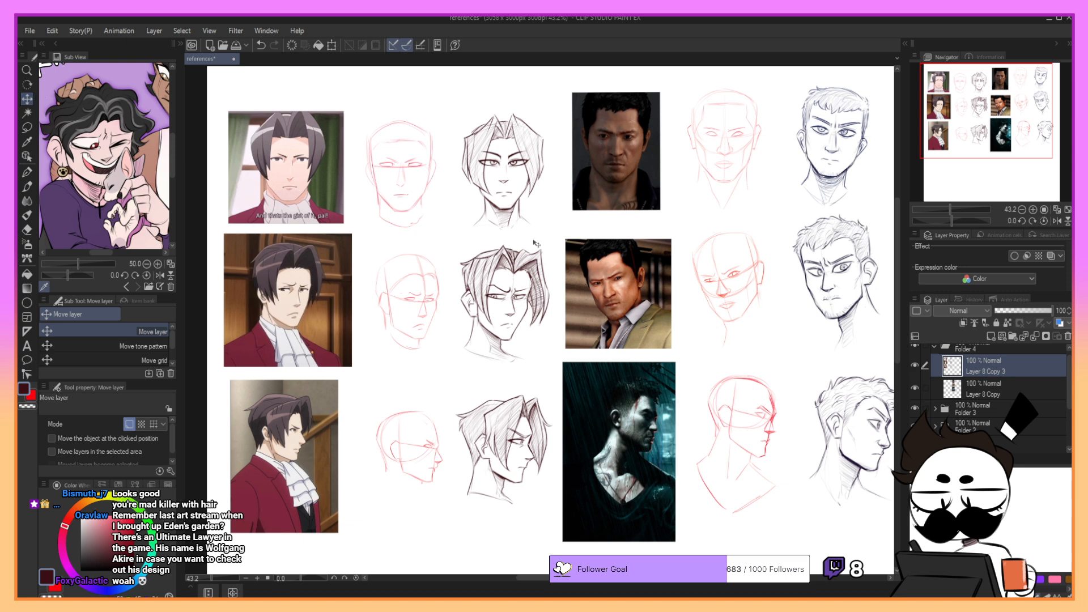
{"action": "left_click_drag", "start_coordinate": [541, 247], "coordinate": [534, 231]}
{"action": "left_click_drag", "start_coordinate": [975, 116], "coordinate": [989, 115]}
{"action": "left_click", "coordinate": [991, 387]}
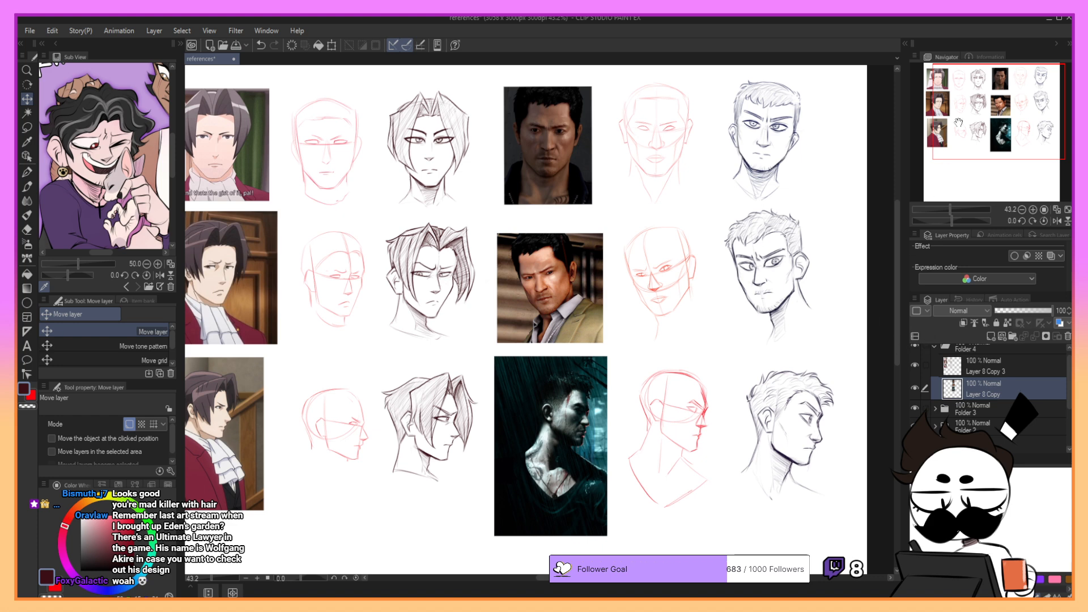
{"action": "left_click_drag", "start_coordinate": [979, 102], "coordinate": [971, 101]}
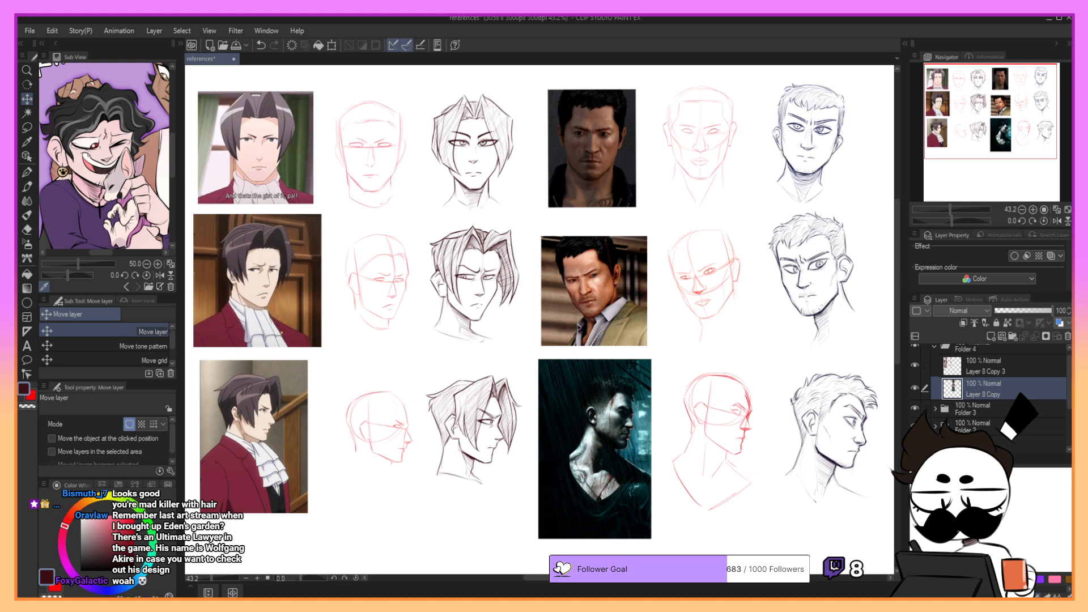
{"action": "key", "text": "ctrl+s"}
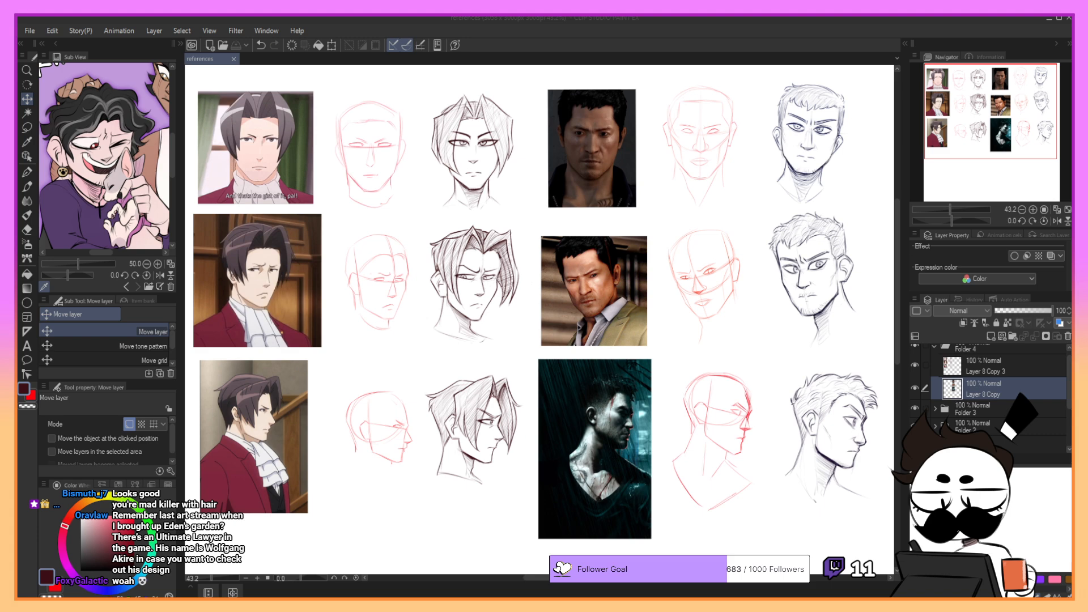
- Lasso the lower facial features of the short-haired front-view head and adjust their placement in two transforms
{"action": "left_click_drag", "start_coordinate": [998, 130], "coordinate": [1061, 123]}
{"action": "left_click", "coordinate": [1033, 209]}
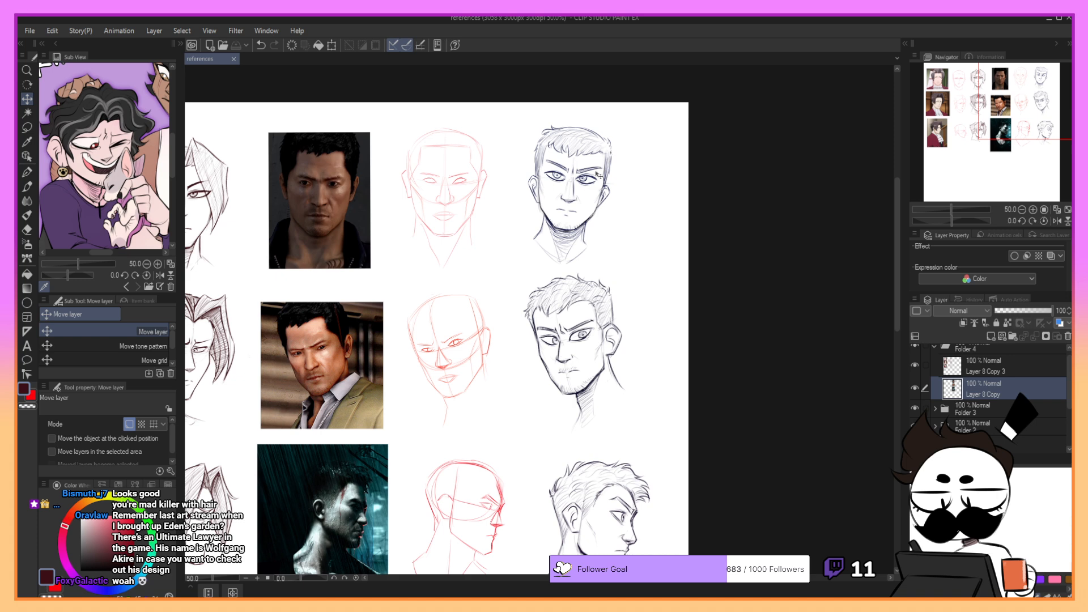
{"action": "left_click", "coordinate": [26, 127]}
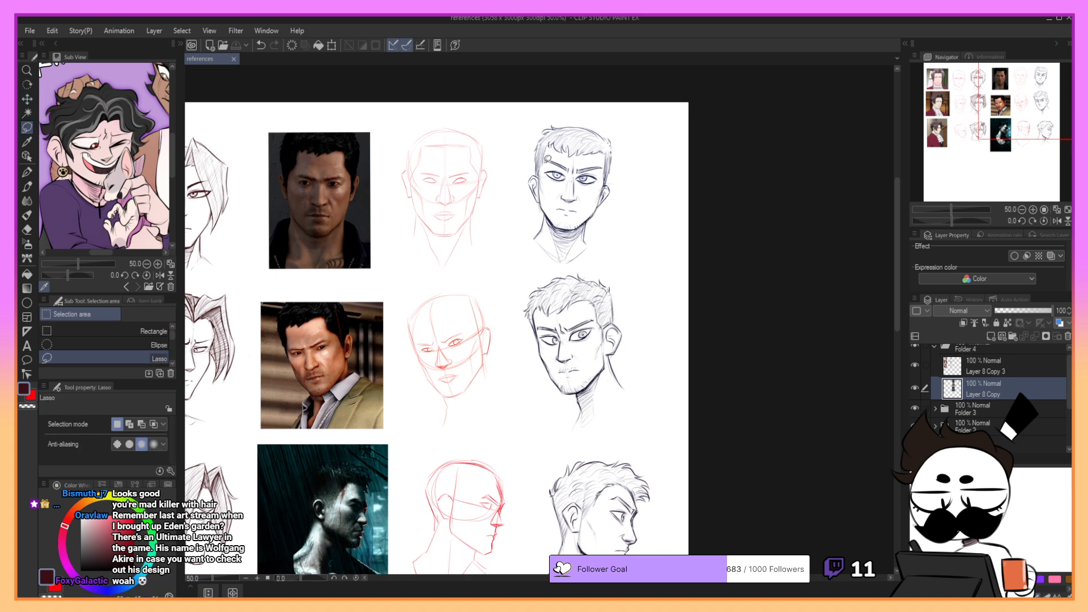
{"action": "mouse_move", "coordinate": [548, 161]}
{"action": "left_mouse_down"}
{"action": "mouse_move", "coordinate": [549, 185]}
{"action": "mouse_move", "coordinate": [576, 202]}
{"action": "mouse_move", "coordinate": [601, 194]}
{"action": "mouse_move", "coordinate": [607, 160]}
{"action": "mouse_move", "coordinate": [564, 158]}
{"action": "mouse_move", "coordinate": [590, 172]}
{"action": "mouse_move", "coordinate": [577, 205]}
{"action": "mouse_move", "coordinate": [554, 204]}
{"action": "mouse_move", "coordinate": [578, 216]}
{"action": "left_mouse_up"}
{"action": "left_click", "coordinate": [617, 225]}
{"action": "left_click", "coordinate": [553, 227]}
{"action": "left_click", "coordinate": [609, 235]}
{"action": "left_click", "coordinate": [553, 241]}
{"action": "key", "text": "ctrl+d"}
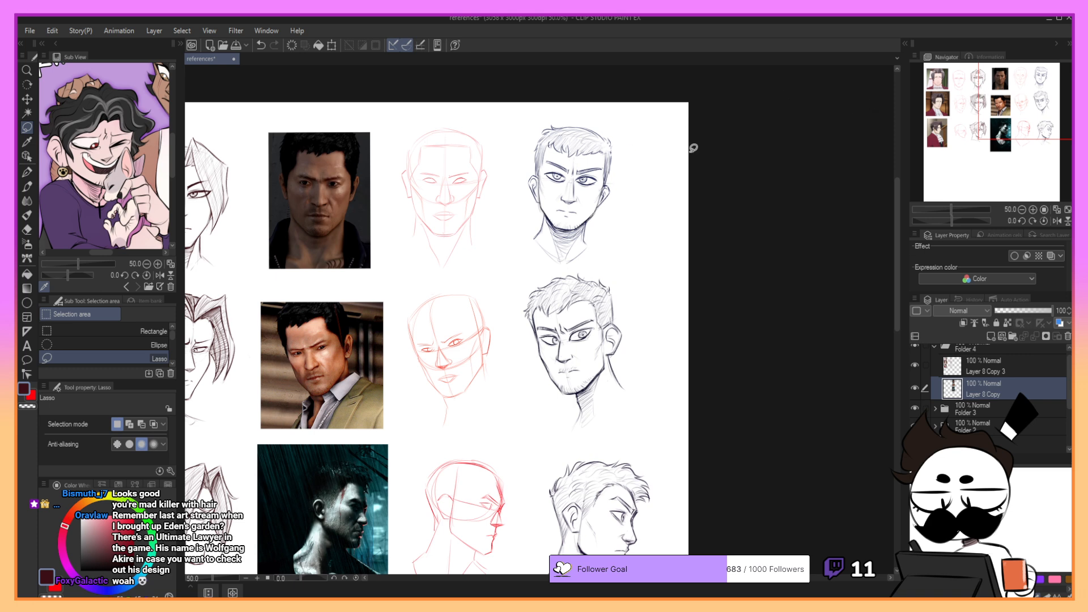
- Lasso the nose area of the short-haired front-view head and nudge it slightly upward
{"action": "left_click_drag", "start_coordinate": [584, 183], "coordinate": [569, 183]}
{"action": "key", "text": "ctrl+d"}
{"action": "key", "text": "ctrl+z"}
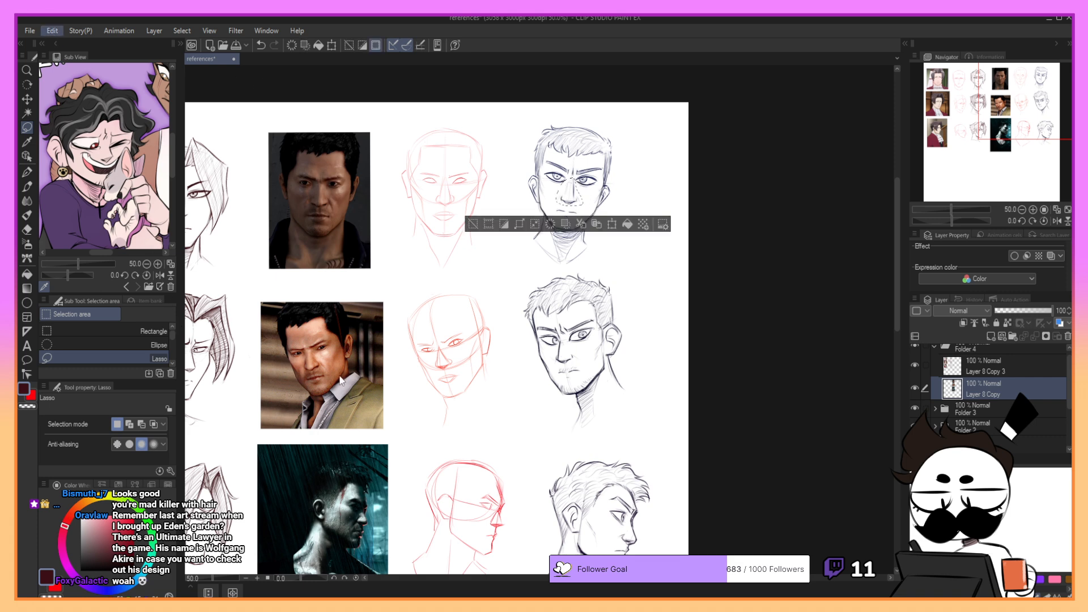
{"action": "key", "text": "ctrl+t"}
{"action": "left_click_drag", "start_coordinate": [570, 208], "coordinate": [570, 204]}
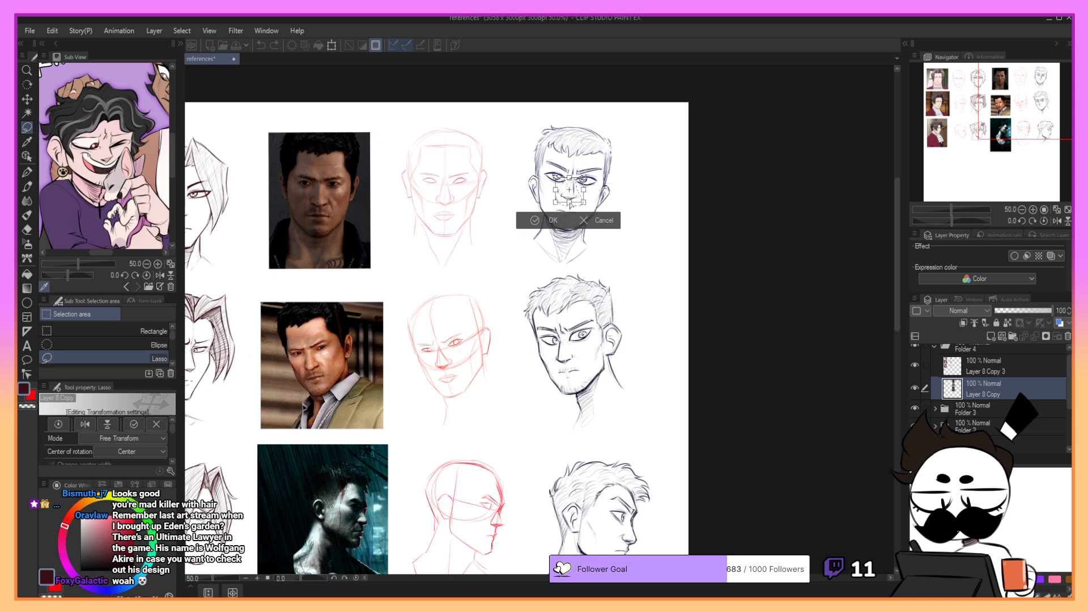
{"action": "left_click", "coordinate": [588, 225]}
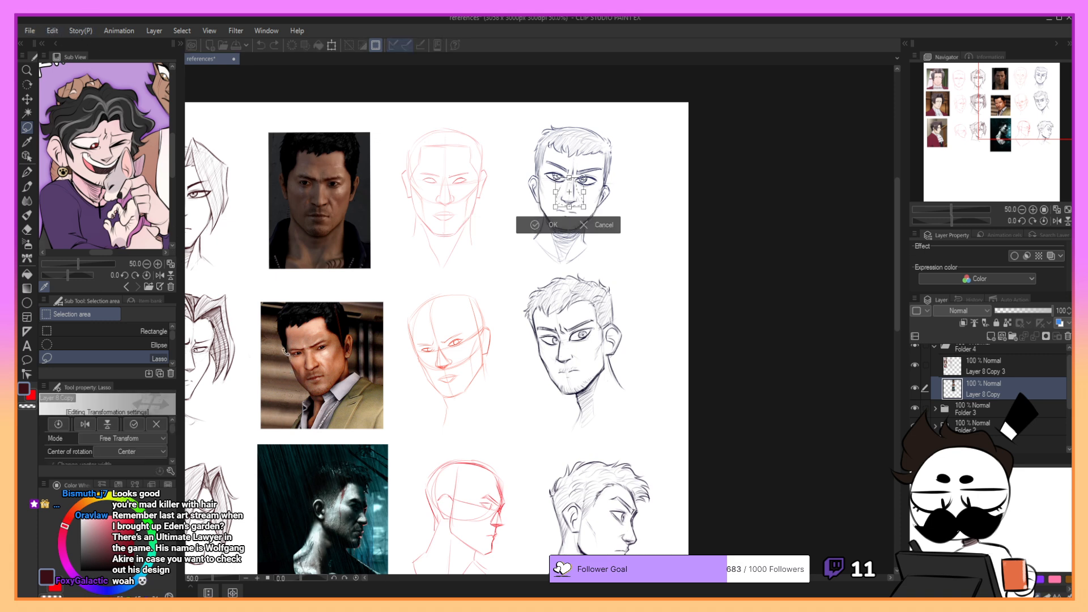
{"action": "key", "text": "ctrl+t"}
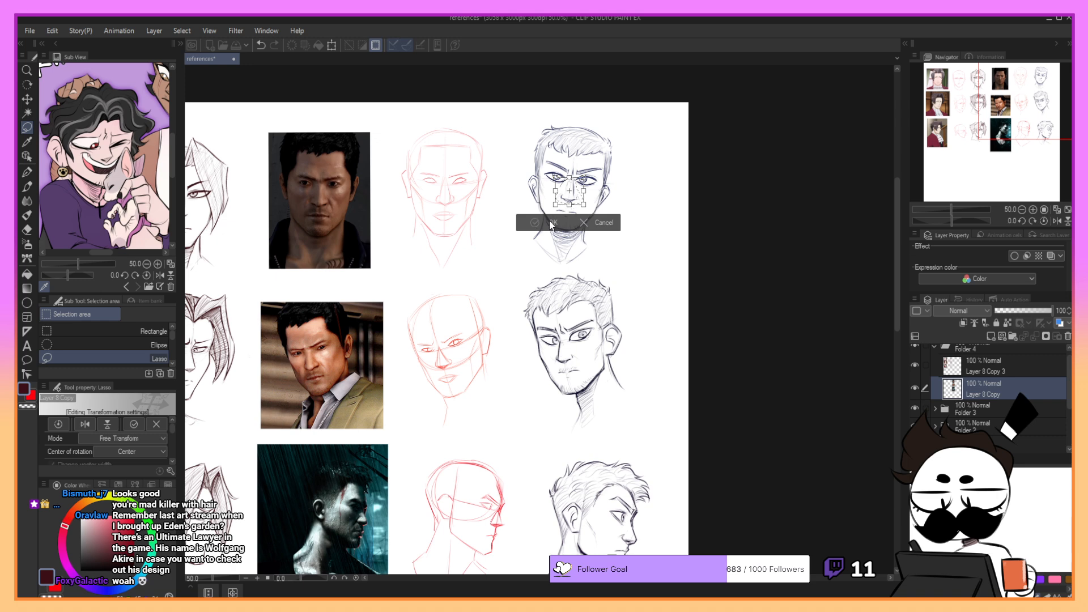
{"action": "left_click", "coordinate": [550, 222]}
- Select the mouth and the left-hand eye of the front-view head in turn and fine-tune each with a transform
{"action": "key", "text": "ctrl+d"}
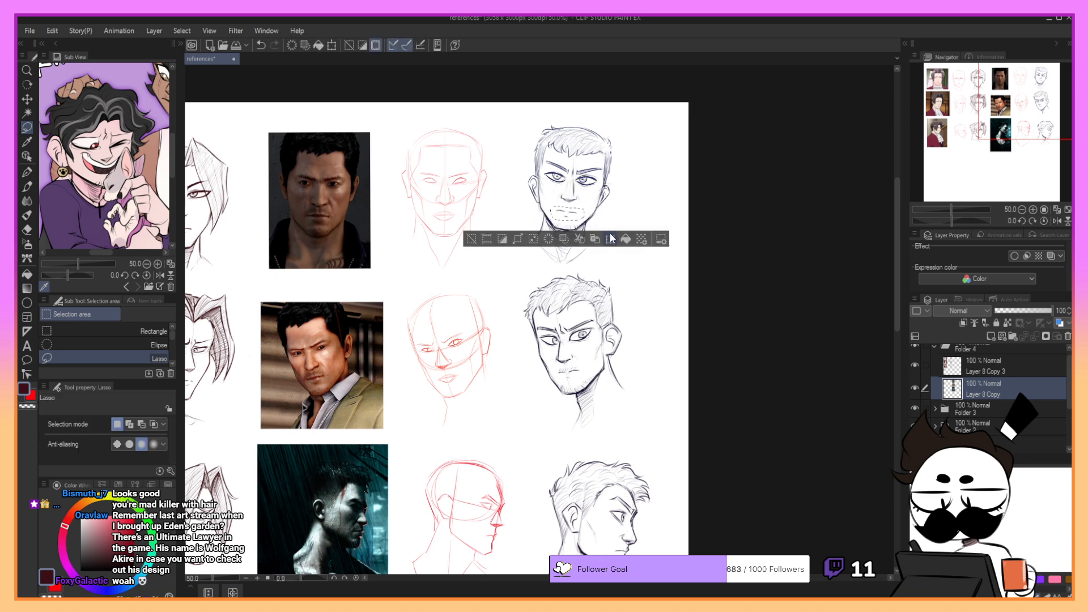
{"action": "key", "text": "ctrl+t"}
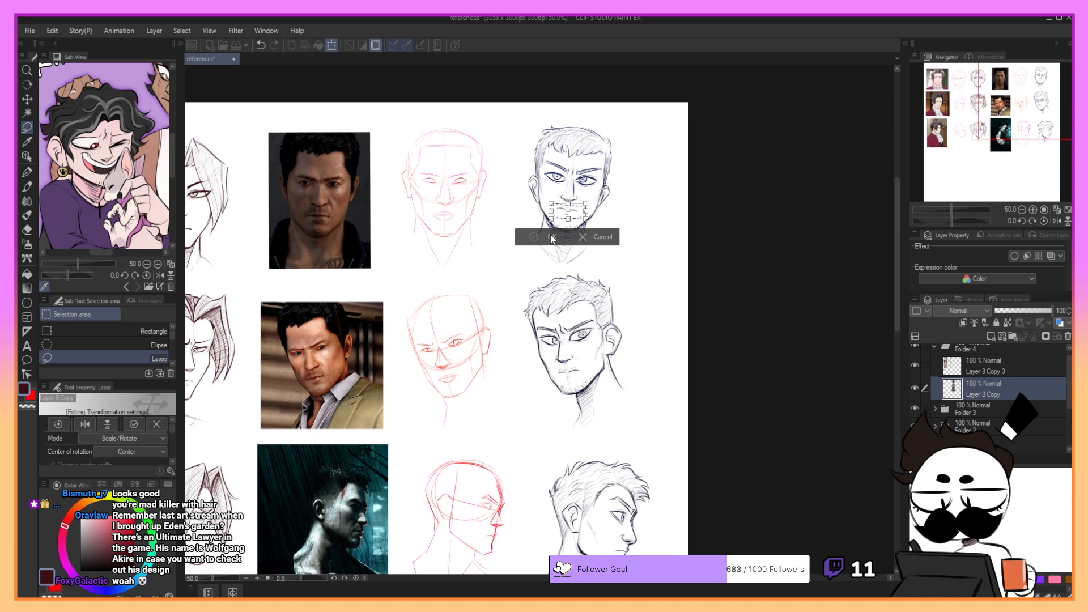
{"action": "left_click", "coordinate": [533, 236]}
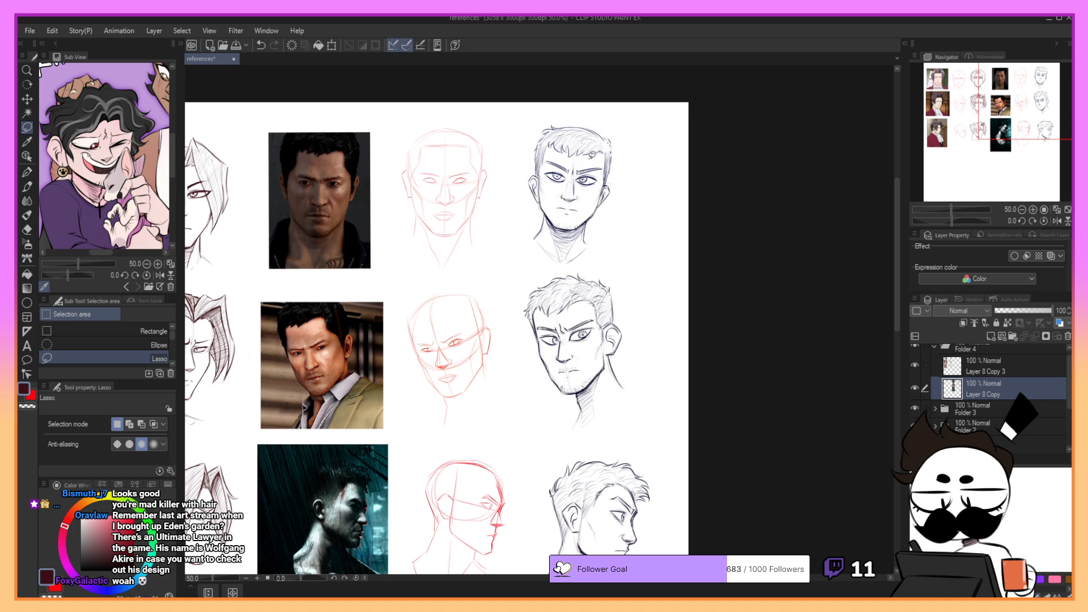
{"action": "mouse_move", "coordinate": [570, 173]}
{"action": "left_mouse_down"}
{"action": "mouse_move", "coordinate": [545, 169]}
{"action": "mouse_move", "coordinate": [568, 182]}
{"action": "left_mouse_up"}
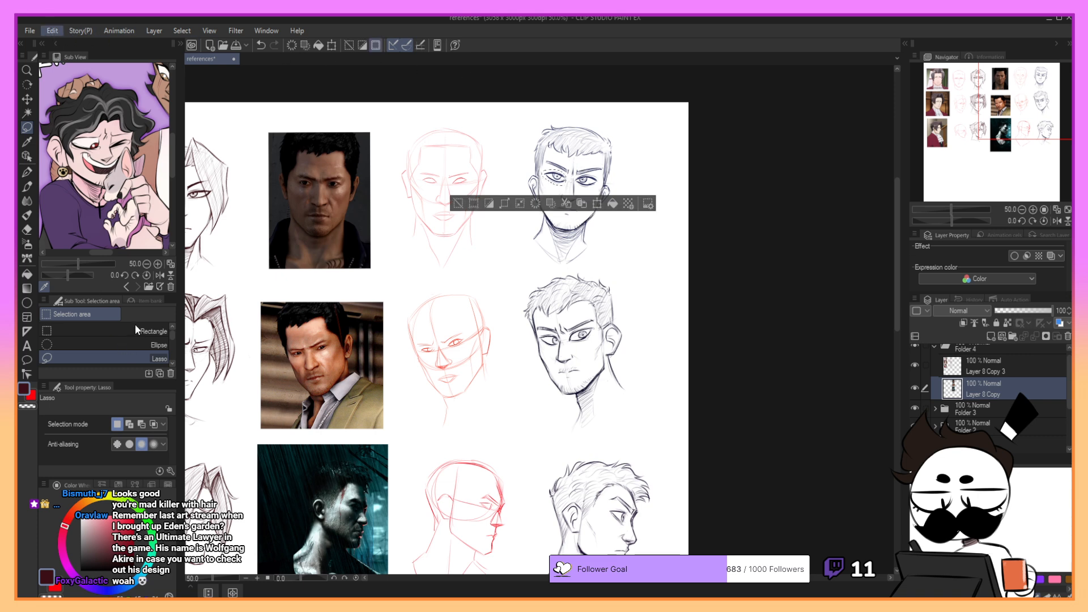
{"action": "key", "text": "ctrl+t"}
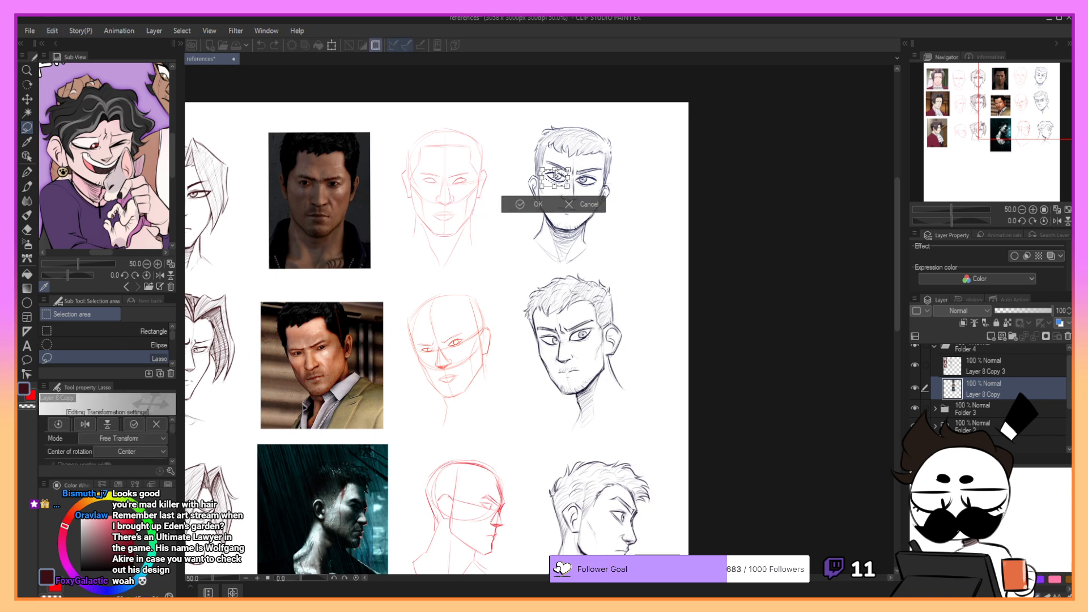
{"action": "left_click", "coordinate": [536, 205]}
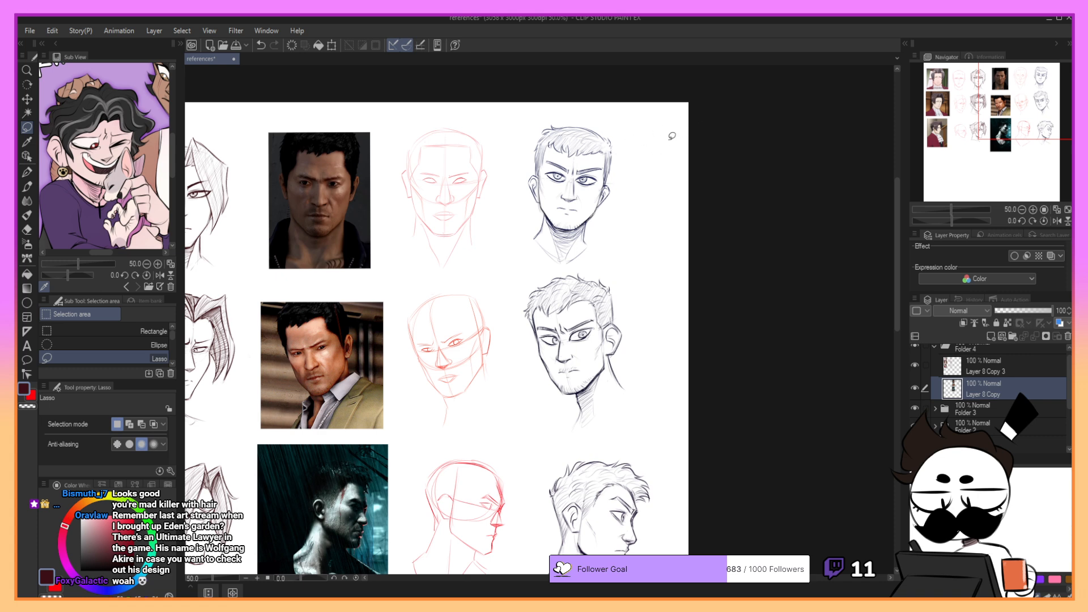
- Switch to the YUNA Croquis Pencil and sample the dark blue line colour from the short-haired sketches
{"action": "key", "text": "p"}
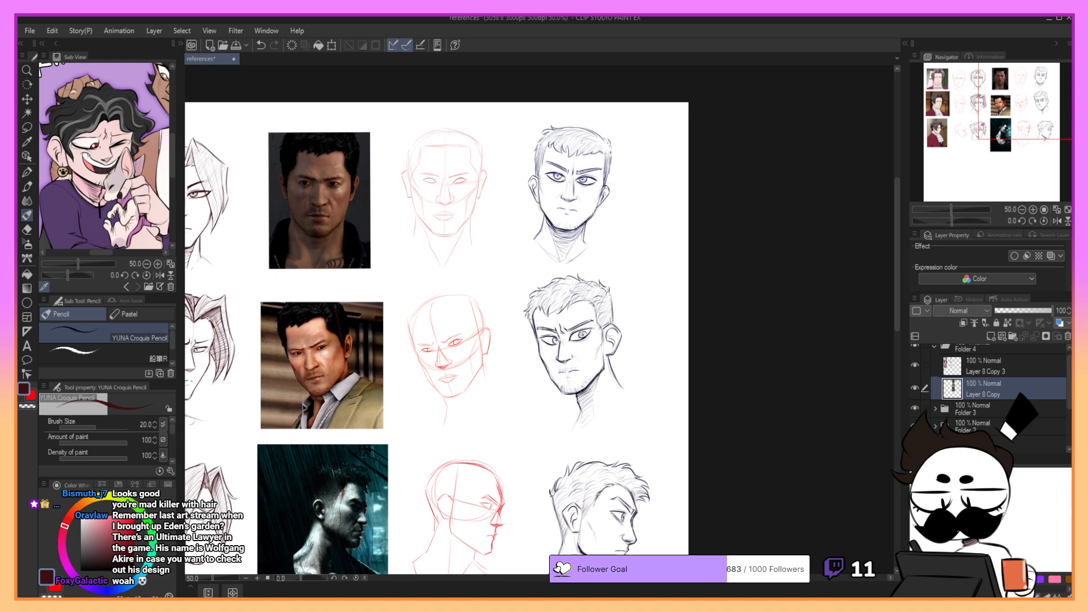
{"action": "left_click_drag", "start_coordinate": [560, 172], "coordinate": [565, 178]}
{"action": "key", "text": "ctrl+z"}
{"action": "left_click", "coordinate": [586, 396], "text": "alt"}
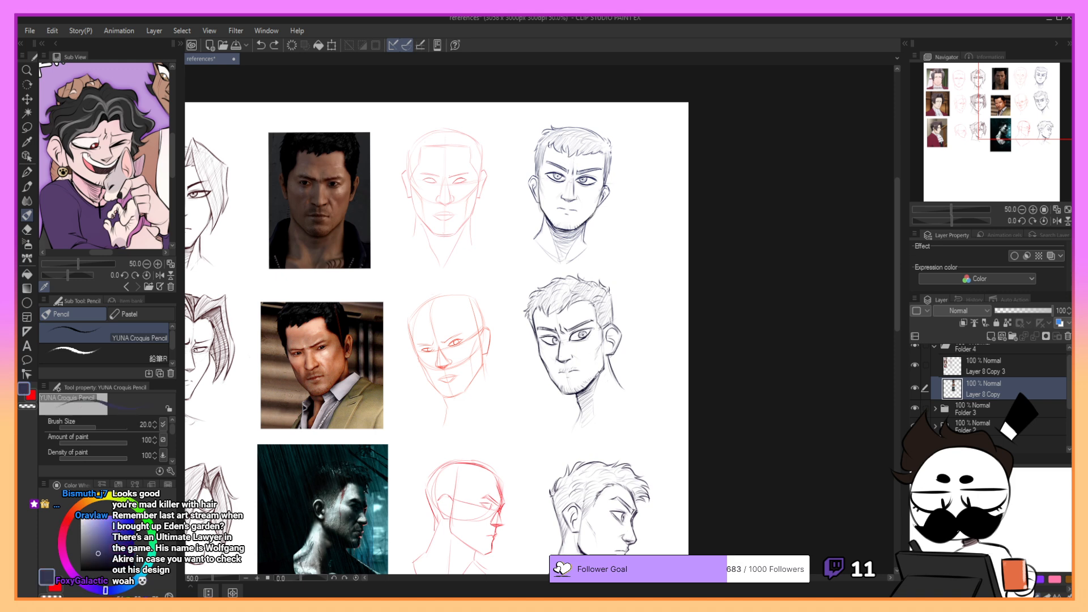
- Try reinforcing the chin line and left-hand eye of the front-view head in pencil, undo the strokes and return to the Lasso tool
{"action": "left_click_drag", "start_coordinate": [556, 234], "coordinate": [578, 228]}
{"action": "left_click_drag", "start_coordinate": [570, 231], "coordinate": [584, 224]}
{"action": "left_click_drag", "start_coordinate": [552, 174], "coordinate": [565, 178]}
{"action": "key", "text": "ctrl+z"}
{"action": "key", "text": "ctrl+z"}
{"action": "key", "text": "ctrl+z"}
{"action": "left_click", "coordinate": [27, 127]}
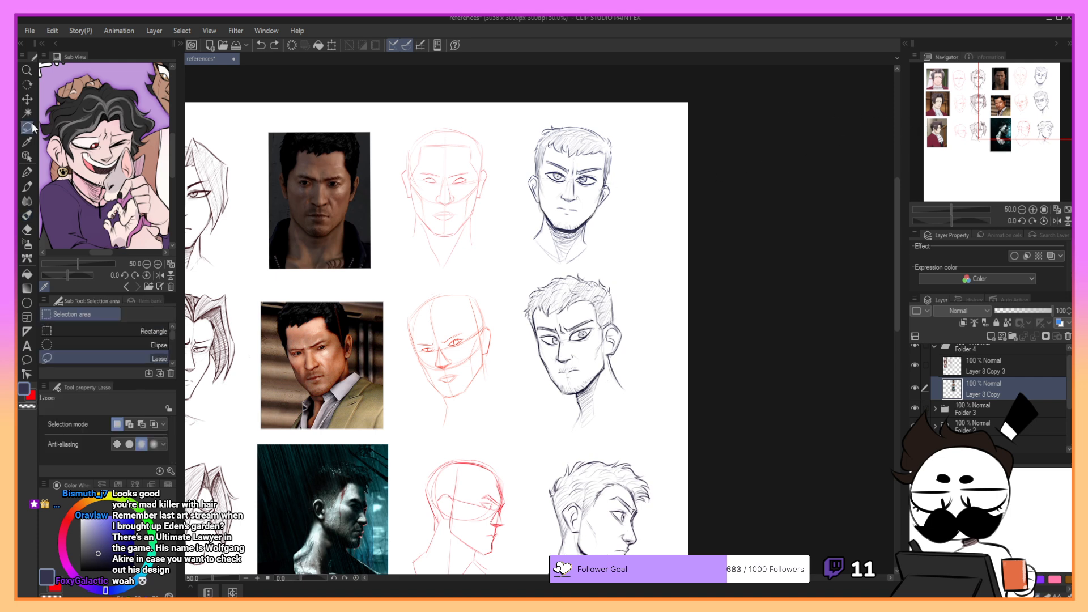
- Lasso the facial features of the short-haired front-view head, nudge them slightly with a transform and deselect
{"action": "mouse_move", "coordinate": [558, 161]}
{"action": "left_mouse_down"}
{"action": "mouse_move", "coordinate": [551, 152]}
{"action": "mouse_move", "coordinate": [546, 187]}
{"action": "mouse_move", "coordinate": [564, 214]}
{"action": "mouse_move", "coordinate": [584, 213]}
{"action": "mouse_move", "coordinate": [601, 200]}
{"action": "mouse_move", "coordinate": [609, 166]}
{"action": "mouse_move", "coordinate": [569, 155]}
{"action": "left_mouse_up"}
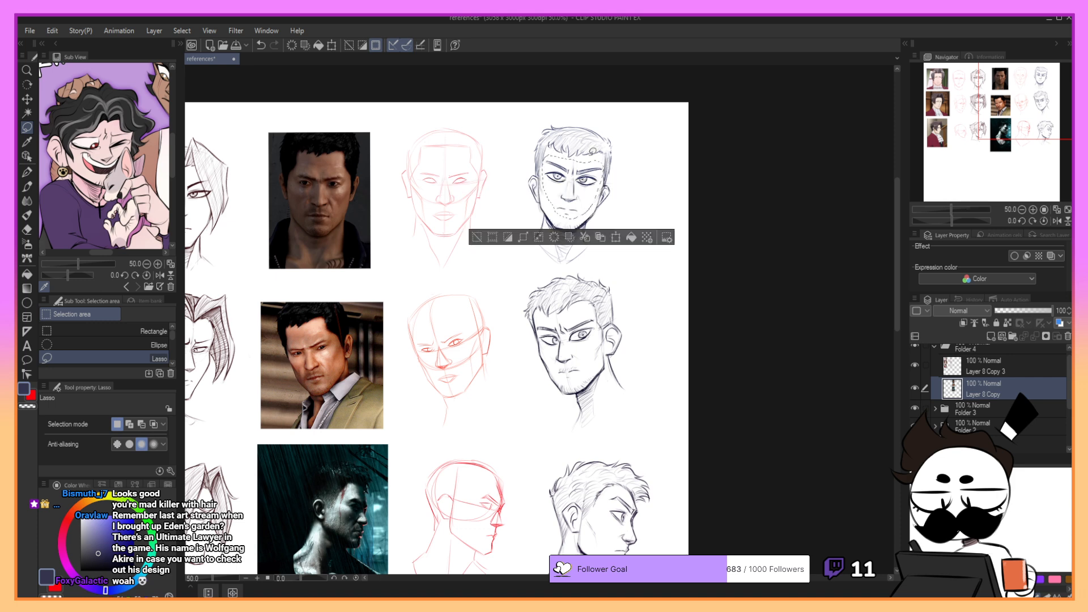
{"action": "left_click", "coordinate": [616, 237]}
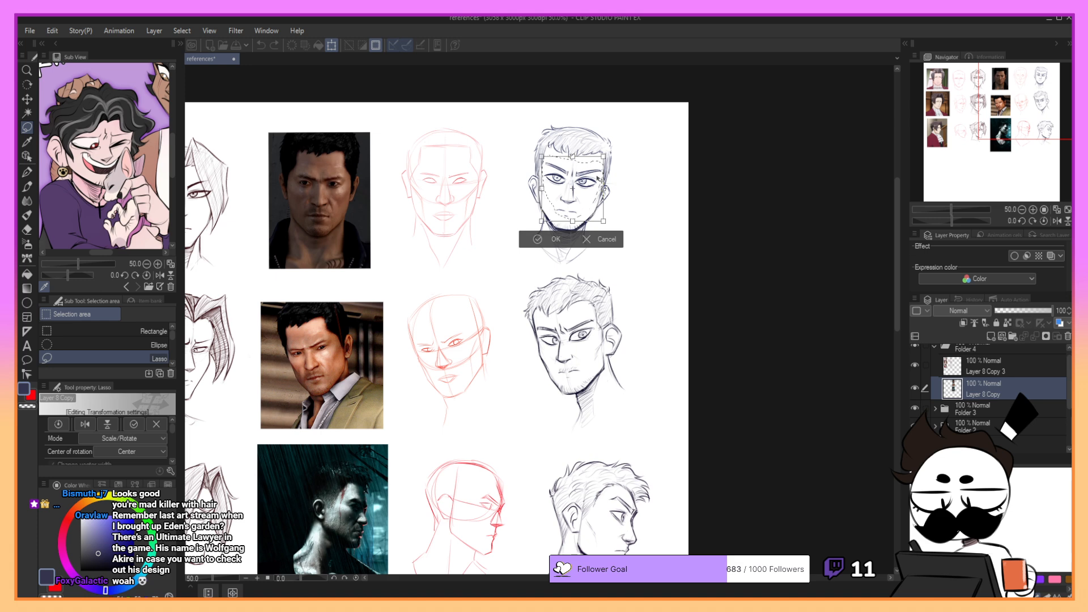
{"action": "left_click_drag", "start_coordinate": [597, 177], "coordinate": [596, 177]}
{"action": "left_click", "coordinate": [540, 239]}
{"action": "key", "text": "ctrl+d"}
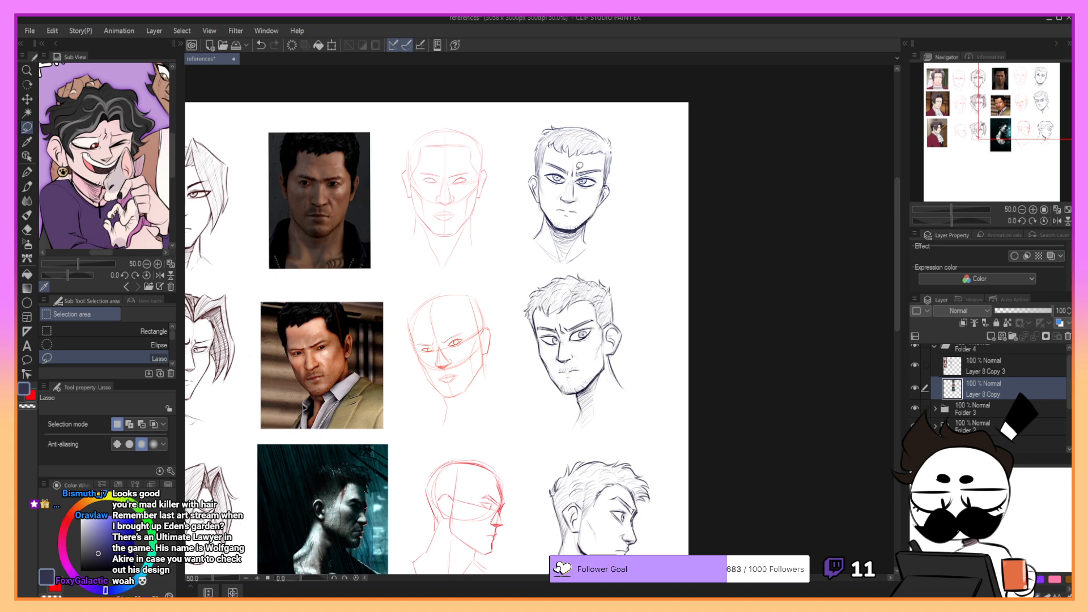
- Try adjusting the lassoed eye and brow area of the front-view head with a free transform, cancel it and deselect
{"action": "left_click_drag", "start_coordinate": [575, 174], "coordinate": [572, 180]}
{"action": "left_click_drag", "start_coordinate": [561, 186], "coordinate": [576, 181]}
{"action": "left_click_drag", "start_coordinate": [577, 184], "coordinate": [587, 187]}
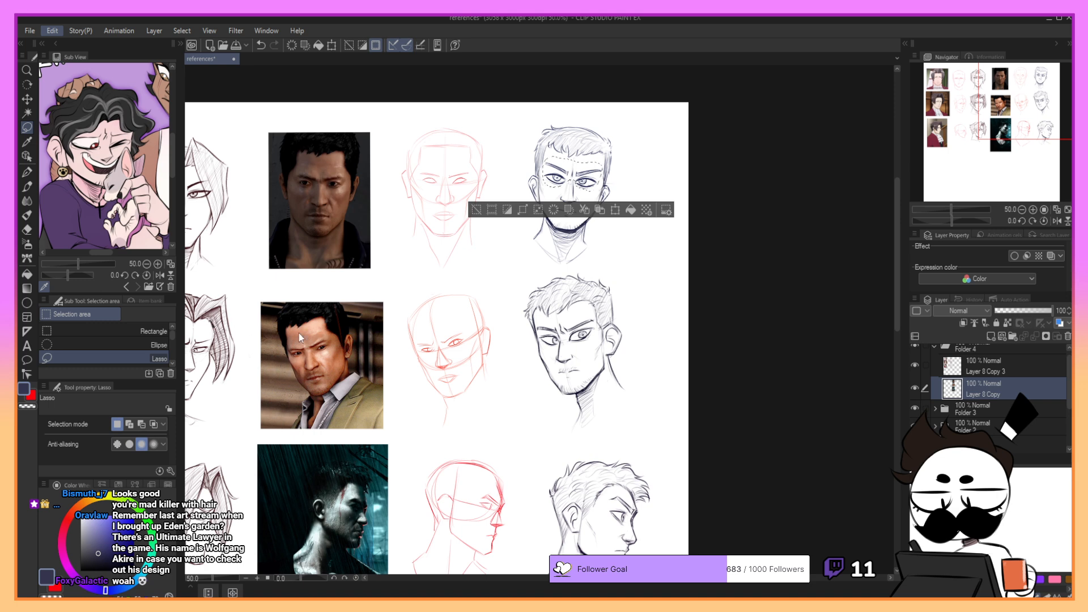
{"action": "key", "text": "ctrl+t"}
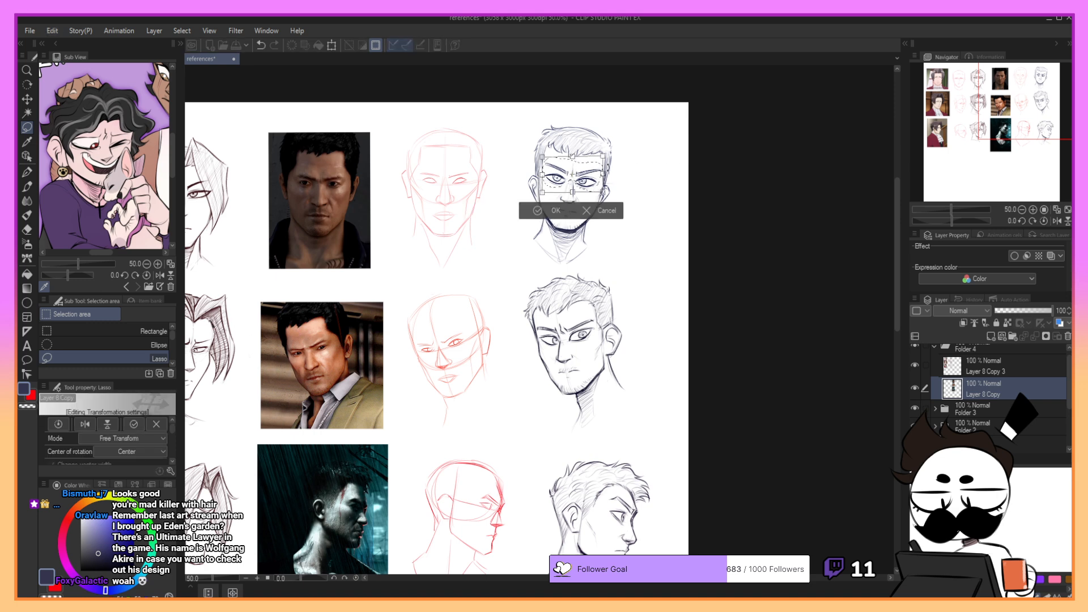
{"action": "left_click_drag", "start_coordinate": [597, 180], "coordinate": [598, 181]}
{"action": "left_click_drag", "start_coordinate": [590, 175], "coordinate": [607, 198]}
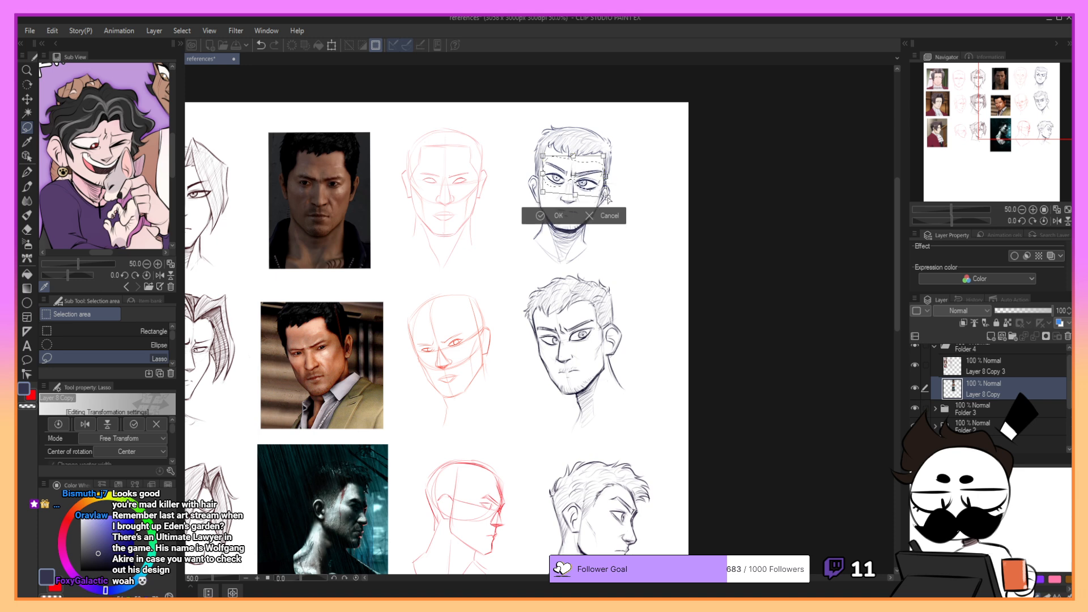
{"action": "left_click", "coordinate": [606, 216]}
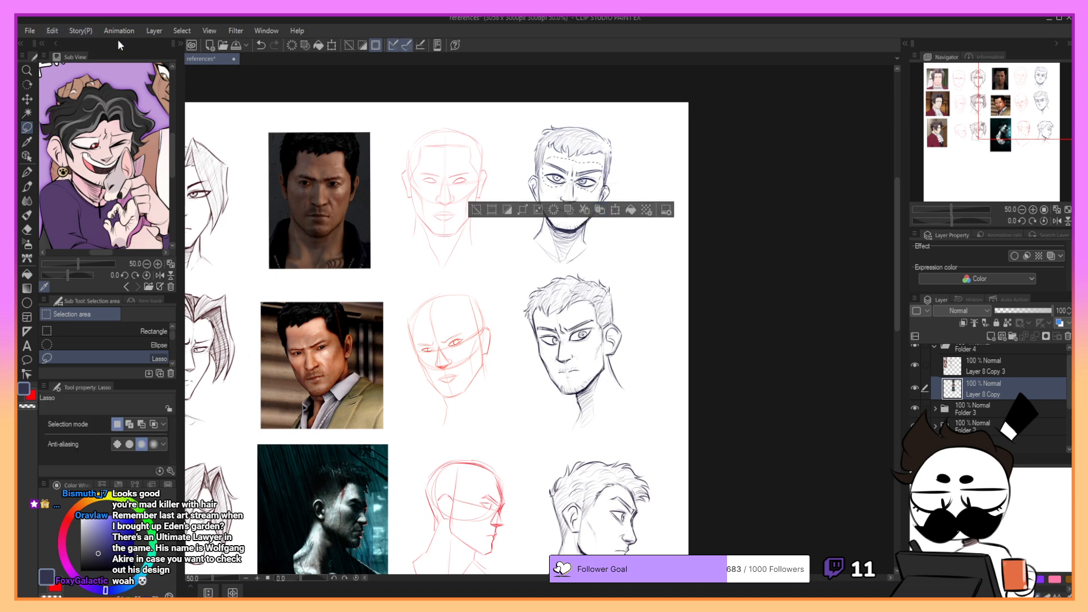
{"action": "left_click", "coordinate": [664, 140]}
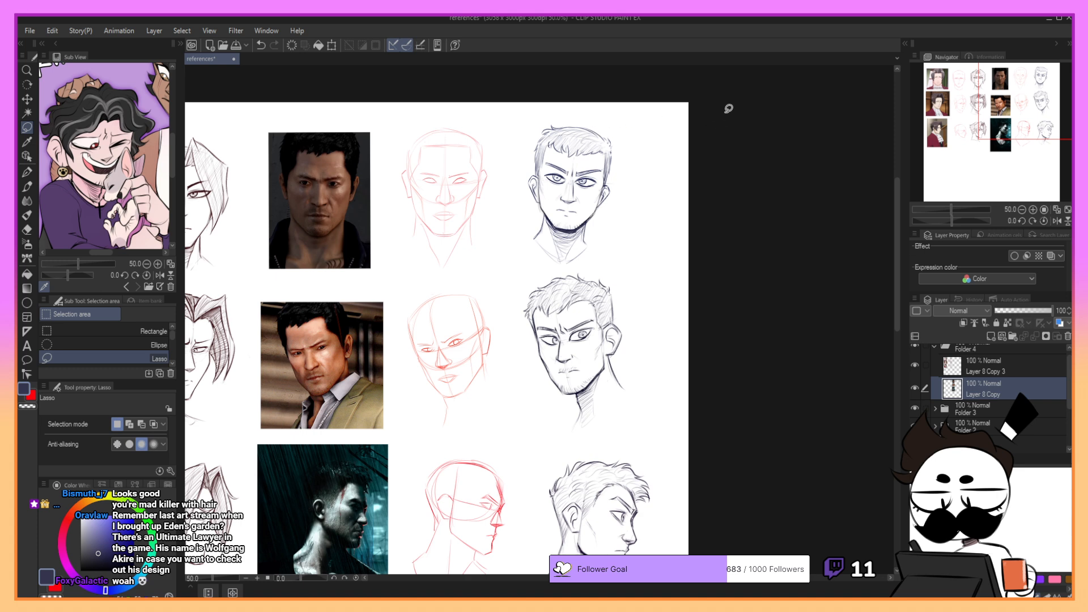
- Lasso the whole short-haired front-view head, shift it slightly to the right with a transform and deselect
{"action": "mouse_move", "coordinate": [546, 266]}
{"action": "left_mouse_down"}
{"action": "mouse_move", "coordinate": [653, 133]}
{"action": "mouse_move", "coordinate": [541, 262]}
{"action": "left_mouse_up"}
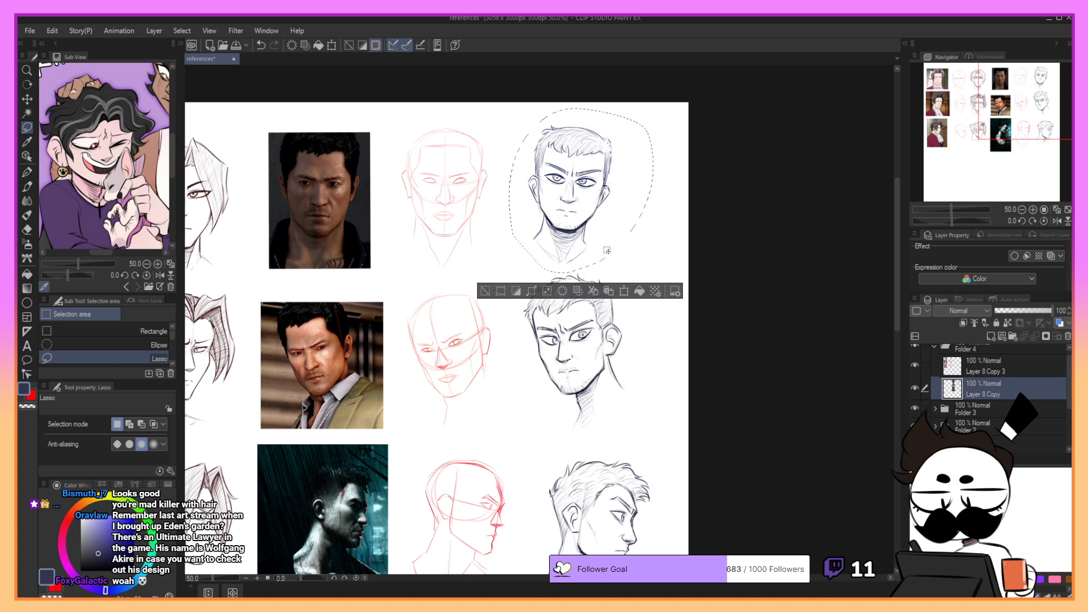
{"action": "left_click", "coordinate": [624, 291]}
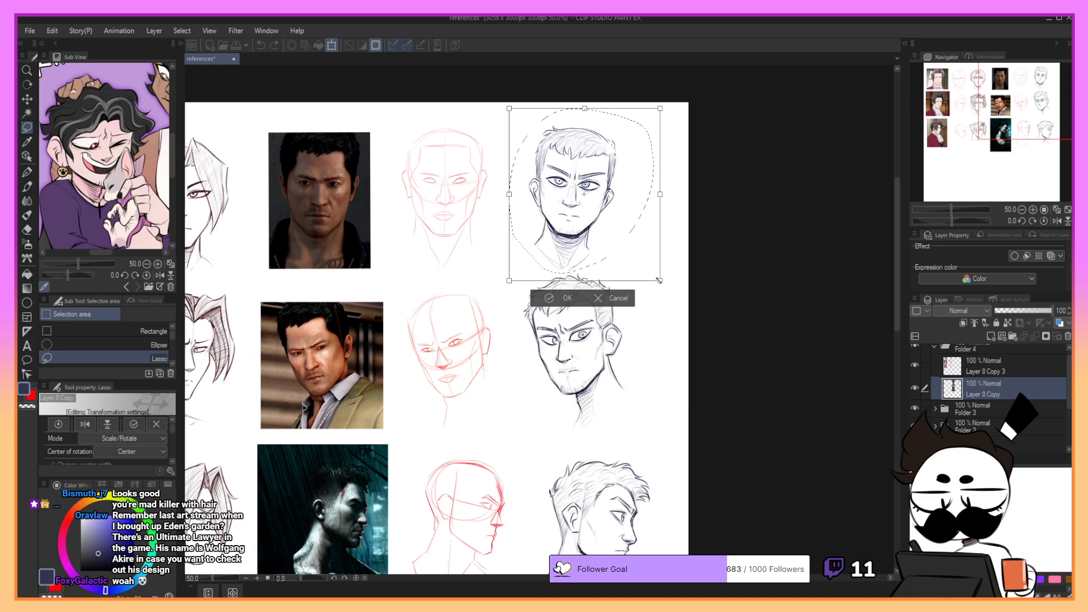
{"action": "left_click_drag", "start_coordinate": [638, 242], "coordinate": [641, 240]}
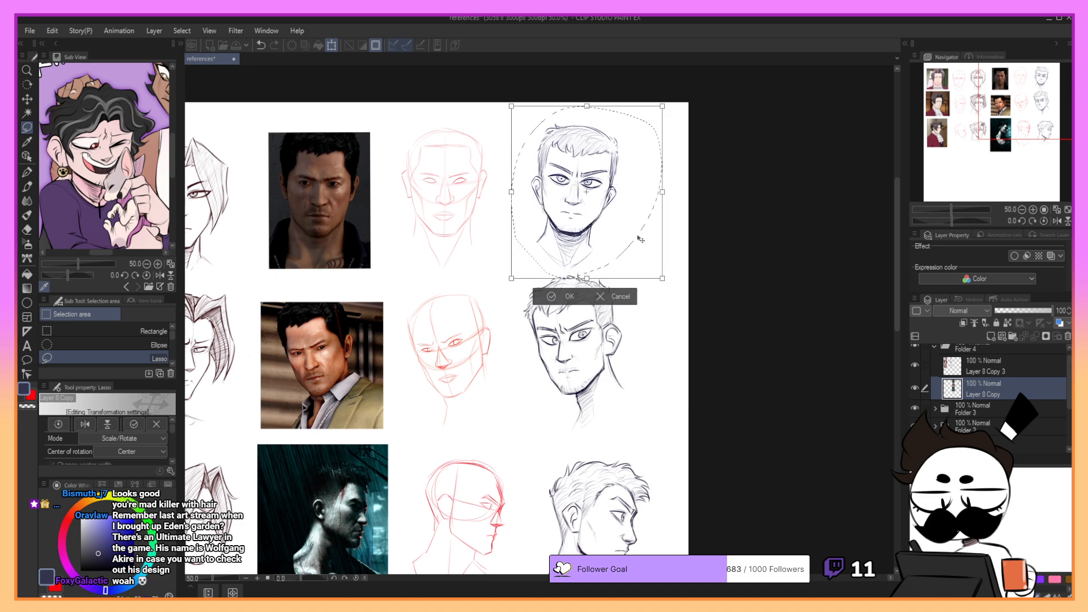
{"action": "left_click", "coordinate": [553, 296]}
{"action": "key", "text": "ctrl+d"}
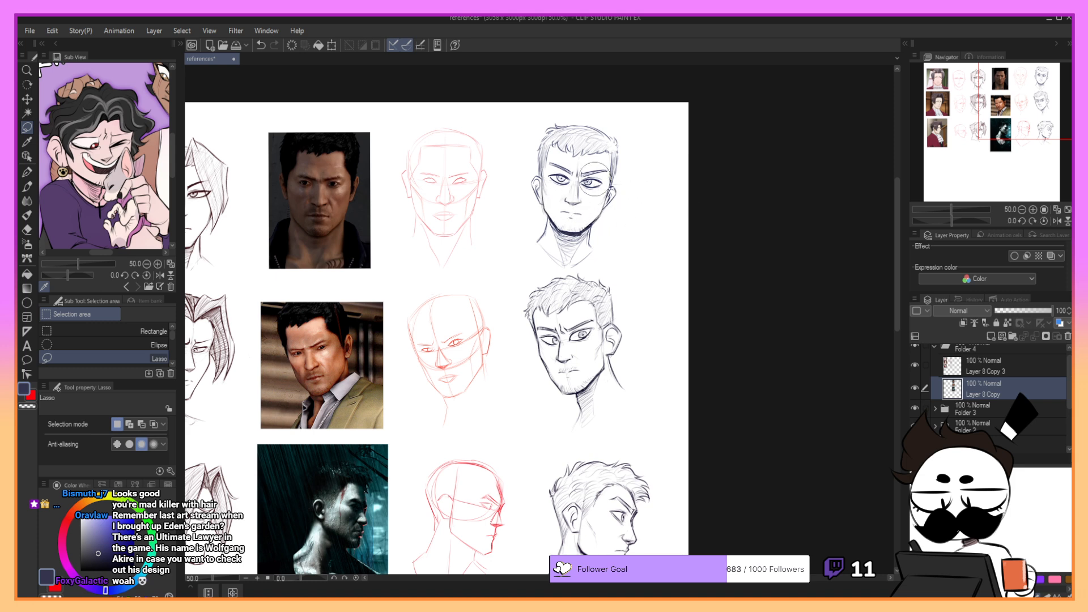
- Switch to the YUNA Croquis Pencil and rework the mouth area of the front-view head, undoing unwanted strokes
{"action": "key", "text": "p"}
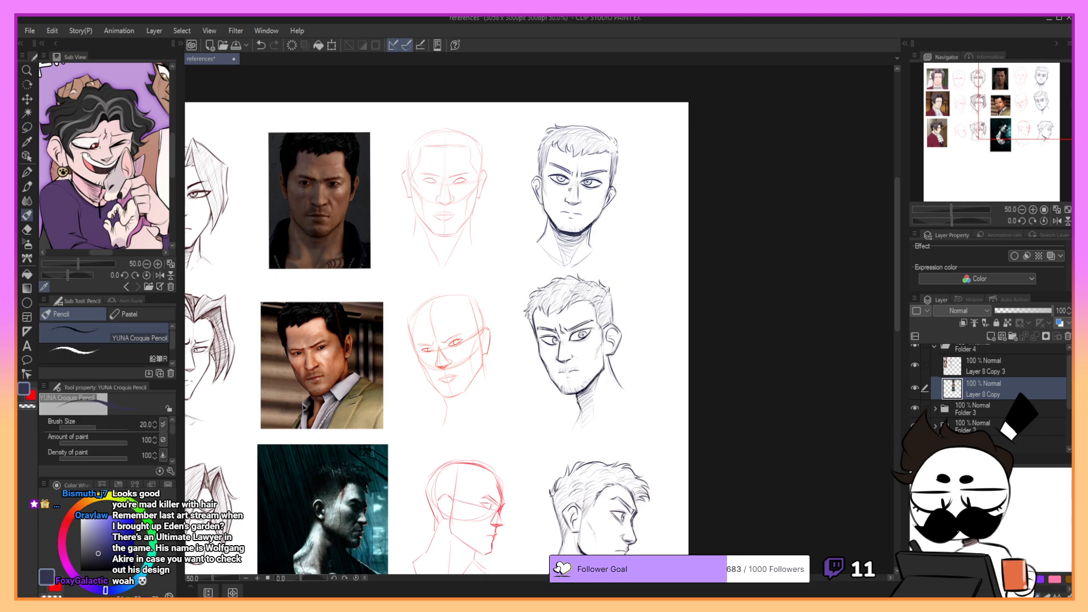
{"action": "left_click", "coordinate": [1033, 209]}
{"action": "left_click_drag", "start_coordinate": [985, 113], "coordinate": [1039, 93]}
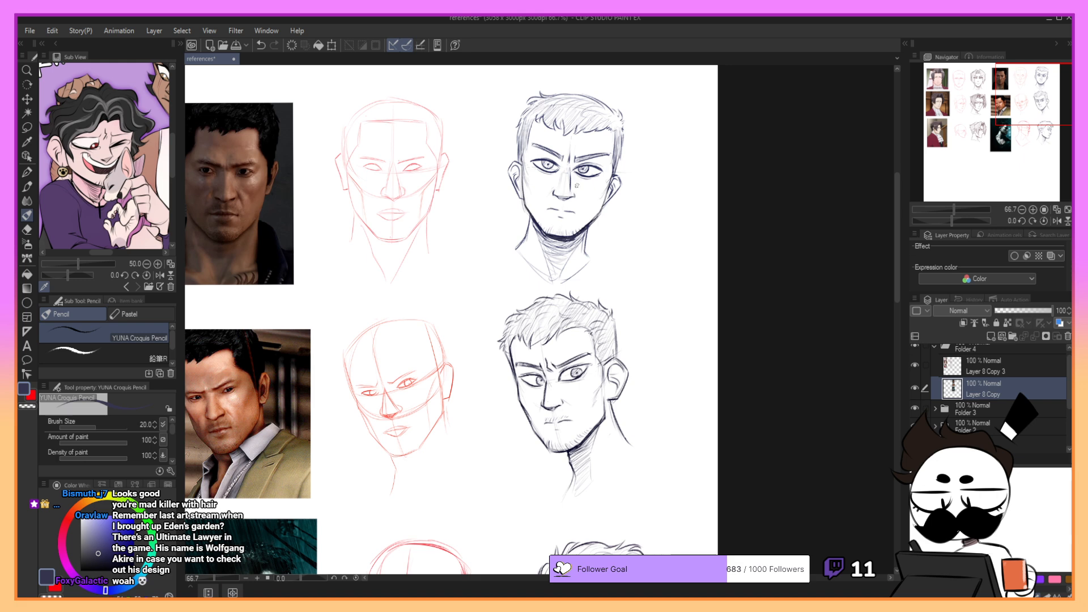
{"action": "key", "text": "ctrl+z"}
{"action": "key", "text": "ctrl+z"}
{"action": "mouse_move", "coordinate": [556, 190]}
{"action": "left_mouse_down"}
{"action": "mouse_move", "coordinate": [591, 215]}
{"action": "mouse_move", "coordinate": [558, 211]}
{"action": "mouse_move", "coordinate": [574, 215]}
{"action": "left_mouse_up"}
{"action": "key", "text": "ctrl+z"}
- Try pencil strokes on the left-hand eye, mouth and right-hand ear of the front-view head, undoing each one
{"action": "key", "text": "ctrl+z"}
{"action": "key", "text": "ctrl+z"}
{"action": "key", "text": "ctrl+z"}
{"action": "key", "text": "ctrl+z"}
{"action": "key", "text": "ctrl+z"}
{"action": "key", "text": "ctrl+z"}
{"action": "key", "text": "ctrl+z"}
{"action": "key", "text": "ctrl+z"}
{"action": "left_click_drag", "start_coordinate": [545, 159], "coordinate": [545, 167]}
{"action": "key", "text": "ctrl+z"}
{"action": "left_click_drag", "start_coordinate": [548, 212], "coordinate": [549, 214]}
{"action": "key", "text": "ctrl+z"}
{"action": "left_click_drag", "start_coordinate": [614, 190], "coordinate": [620, 169]}
{"action": "key", "text": "ctrl+z"}
{"action": "left_click_drag", "start_coordinate": [613, 170], "coordinate": [605, 194]}
{"action": "key", "text": "ctrl+z"}
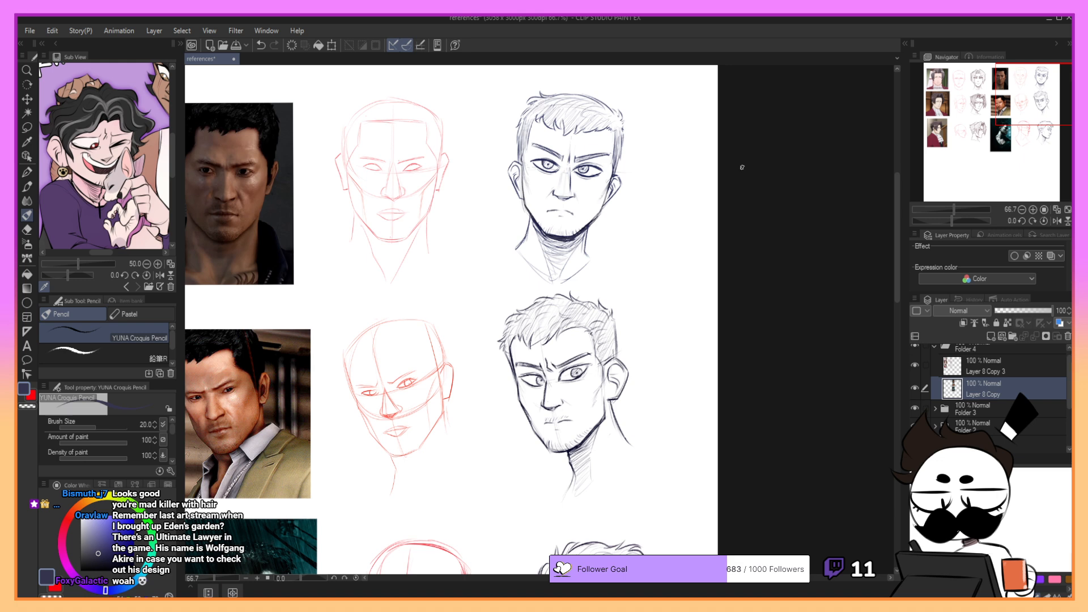
- Lasso the facial features of the short-haired front-view head, adjust them with a transform, apply it and deselect
{"action": "key", "text": "m"}
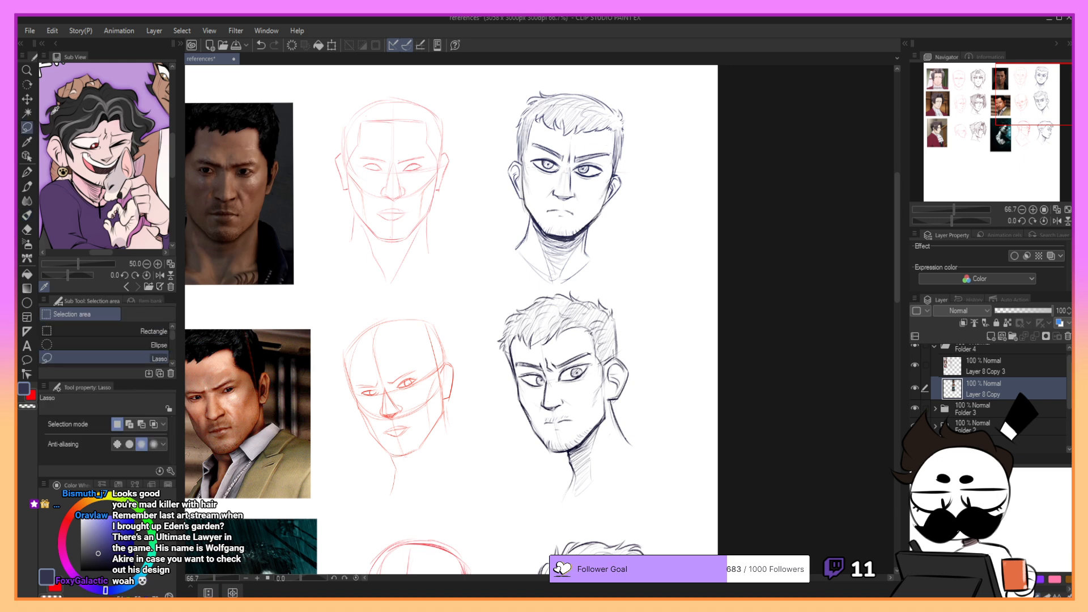
{"action": "mouse_move", "coordinate": [535, 131]}
{"action": "left_mouse_down"}
{"action": "mouse_move", "coordinate": [541, 210]}
{"action": "mouse_move", "coordinate": [572, 221]}
{"action": "mouse_move", "coordinate": [589, 208]}
{"action": "mouse_move", "coordinate": [615, 148]}
{"action": "mouse_move", "coordinate": [597, 161]}
{"action": "left_mouse_up"}
{"action": "left_click", "coordinate": [613, 243]}
{"action": "left_click", "coordinate": [538, 243]}
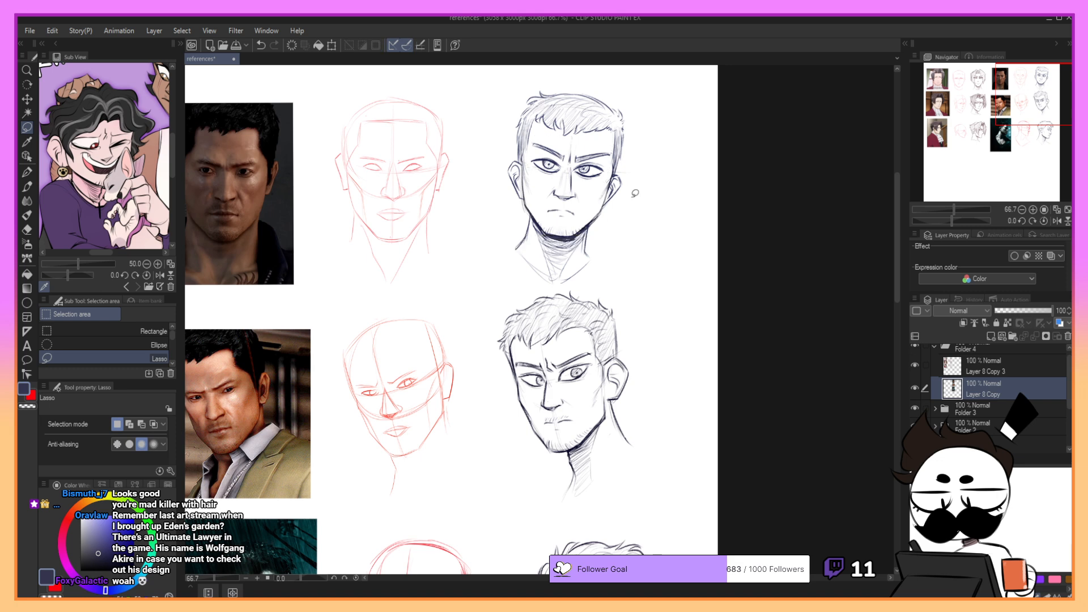
{"action": "left_click", "coordinate": [616, 244]}
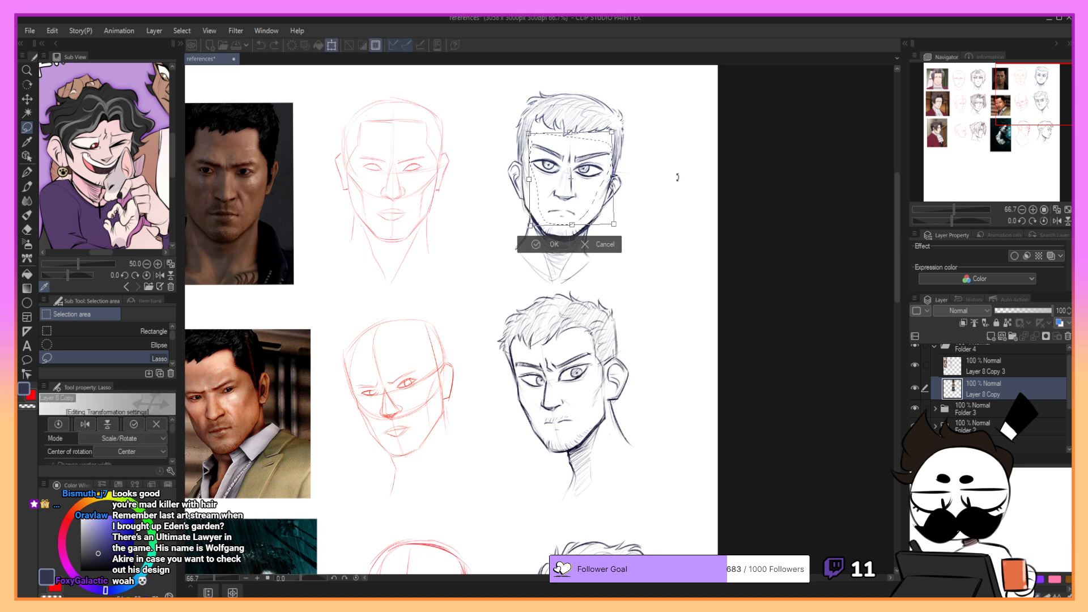
{"action": "left_click", "coordinate": [551, 245]}
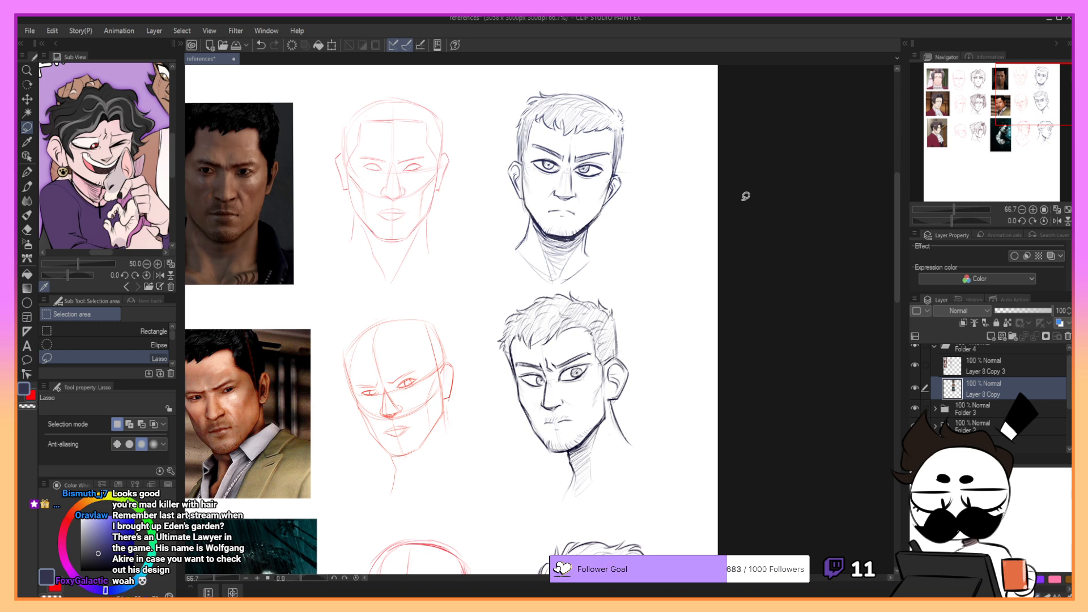
- Switch to the YUNA Croquis Pencil and darken the top hair outline of the front-view head, undoing unwanted strokes
{"action": "key", "text": "p"}
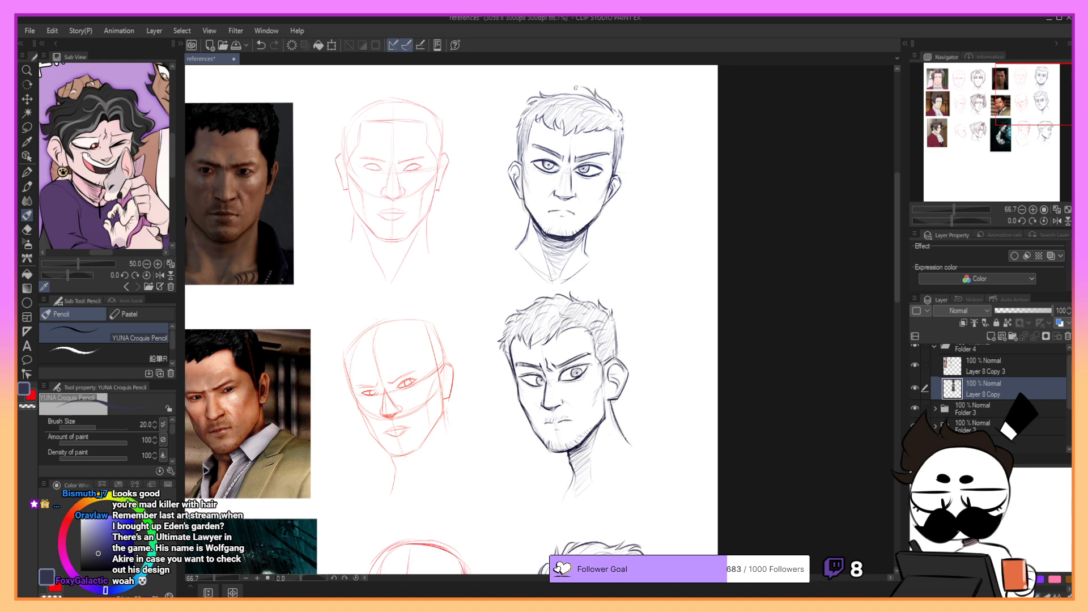
{"action": "key", "text": "ctrl+z"}
{"action": "left_click_drag", "start_coordinate": [597, 98], "coordinate": [556, 84]}
{"action": "left_click_drag", "start_coordinate": [557, 84], "coordinate": [612, 108]}
{"action": "key", "text": "ctrl+z"}
{"action": "mouse_move", "coordinate": [539, 88]}
{"action": "left_mouse_down"}
{"action": "mouse_move", "coordinate": [556, 95]}
{"action": "mouse_move", "coordinate": [516, 110]}
{"action": "mouse_move", "coordinate": [518, 122]}
{"action": "left_mouse_up"}
{"action": "key", "text": "ctrl+z"}
{"action": "key", "text": "ctrl+z"}
{"action": "key", "text": "ctrl+z"}
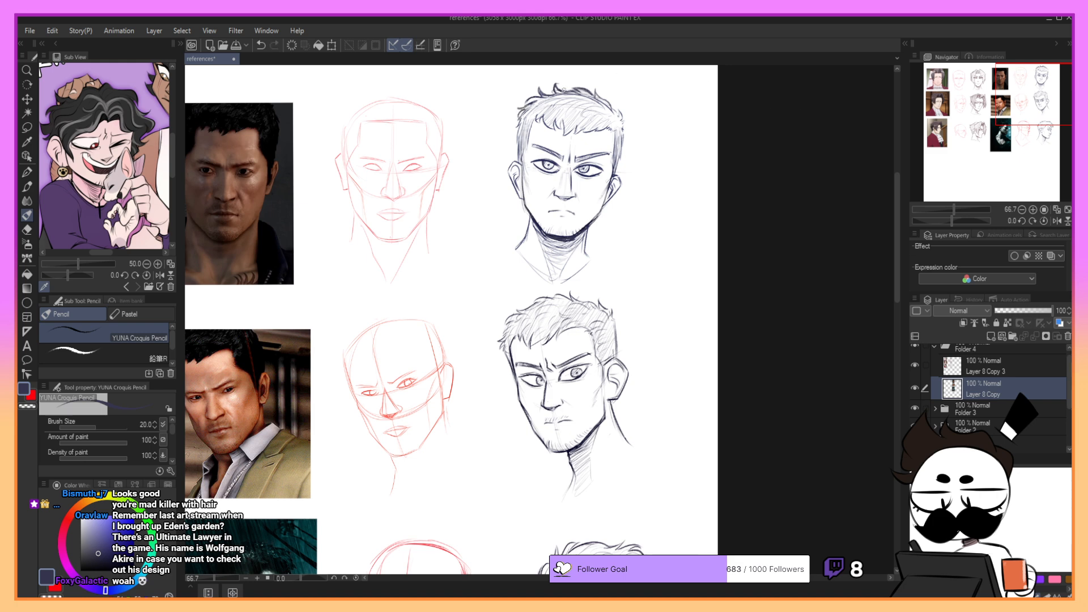
- Rework the fringe and upper hair of the front-view head with a smaller size 17 pencil, undoing unwanted strokes
{"action": "mouse_move", "coordinate": [611, 103]}
{"action": "left_mouse_down"}
{"action": "mouse_move", "coordinate": [621, 119]}
{"action": "mouse_move", "coordinate": [565, 107]}
{"action": "mouse_move", "coordinate": [574, 117]}
{"action": "mouse_move", "coordinate": [560, 139]}
{"action": "left_mouse_up"}
{"action": "key", "text": "ctrl+z"}
{"action": "key", "text": "ctrl+z"}
{"action": "key", "text": "ctrl+z"}
{"action": "key", "text": "ctrl+z"}
{"action": "key", "text": "bracketleft"}
{"action": "left_click", "coordinate": [593, 113], "text": "alt"}
{"action": "key", "text": "ctrl+z"}
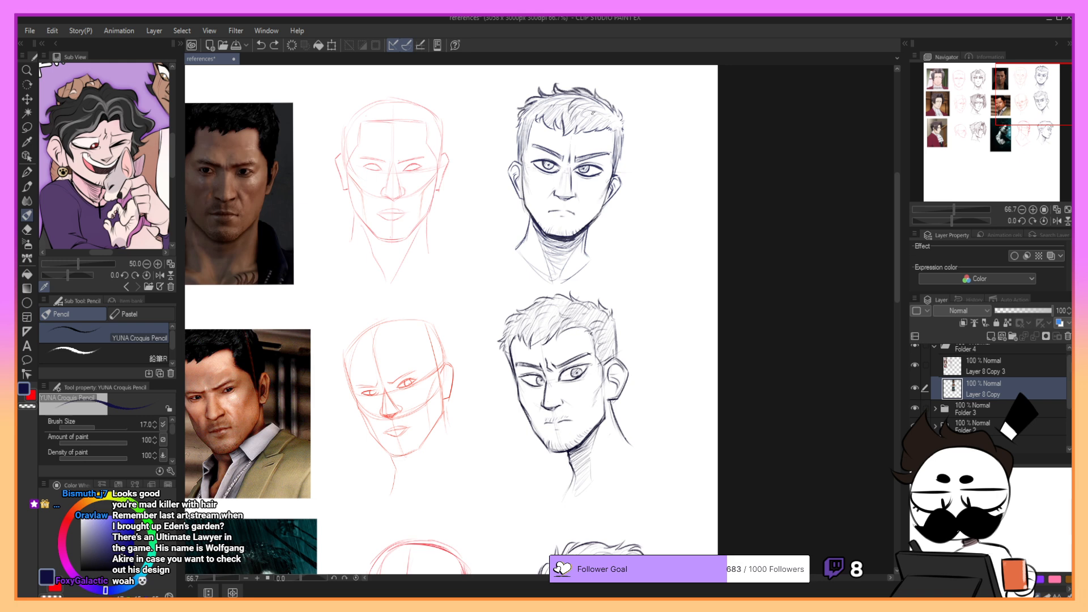
- Try pencil strokes on the hairline, sides and jaw of the front-view head, undoing each one
{"action": "key", "text": "ctrl+z"}
{"action": "key", "text": "ctrl+z"}
{"action": "mouse_move", "coordinate": [565, 136]}
{"action": "left_mouse_down"}
{"action": "mouse_move", "coordinate": [563, 118]}
{"action": "mouse_move", "coordinate": [611, 124]}
{"action": "left_mouse_up"}
{"action": "key", "text": "ctrl+z"}
{"action": "left_click_drag", "start_coordinate": [534, 119], "coordinate": [530, 140]}
{"action": "key", "text": "ctrl+z"}
{"action": "left_click_drag", "start_coordinate": [616, 132], "coordinate": [614, 166]}
{"action": "key", "text": "ctrl+z"}
{"action": "key", "text": "ctrl+z"}
{"action": "key", "text": "ctrl+z"}
{"action": "left_click_drag", "start_coordinate": [529, 148], "coordinate": [521, 168]}
{"action": "key", "text": "ctrl+z"}
{"action": "key", "text": "ctrl+z"}
{"action": "left_click_drag", "start_coordinate": [604, 200], "coordinate": [597, 210]}
{"action": "key", "text": "ctrl+z"}
{"action": "key", "text": "ctrl+z"}
{"action": "key", "text": "ctrl+z"}
- Lasso the column of three short-haired head sketches, shift it slightly down with a transform and deselect
{"action": "left_click", "coordinate": [954, 210]}
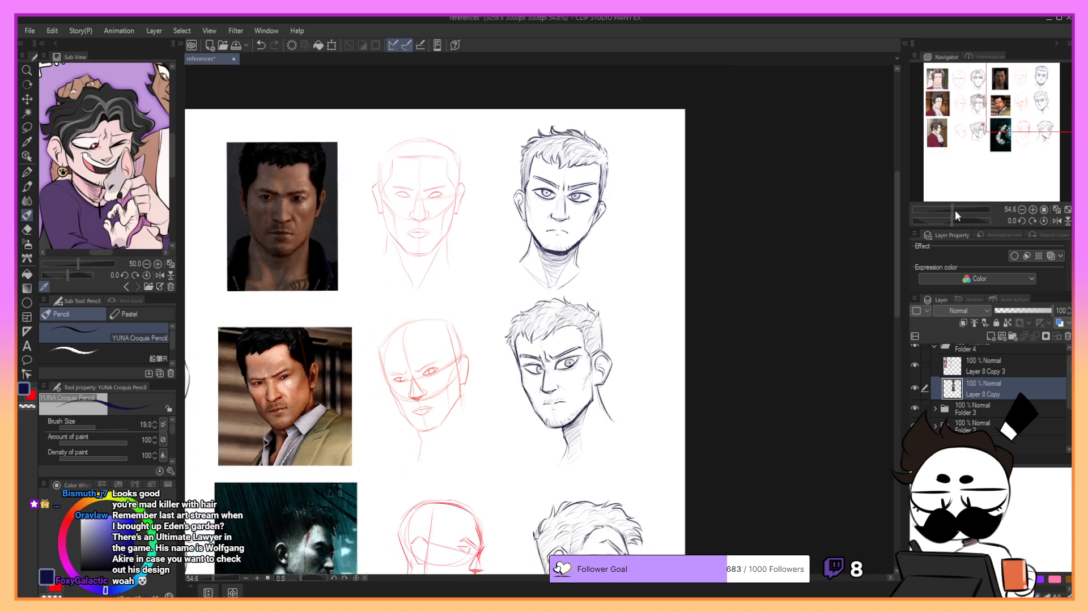
{"action": "left_click_drag", "start_coordinate": [1013, 127], "coordinate": [1013, 135]}
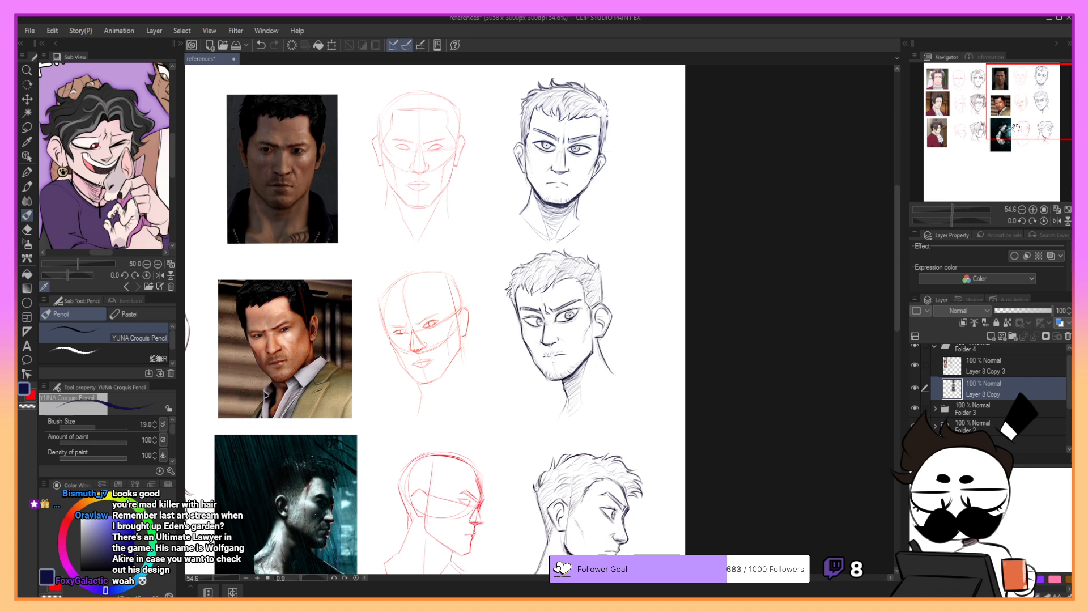
{"action": "left_click", "coordinate": [27, 127]}
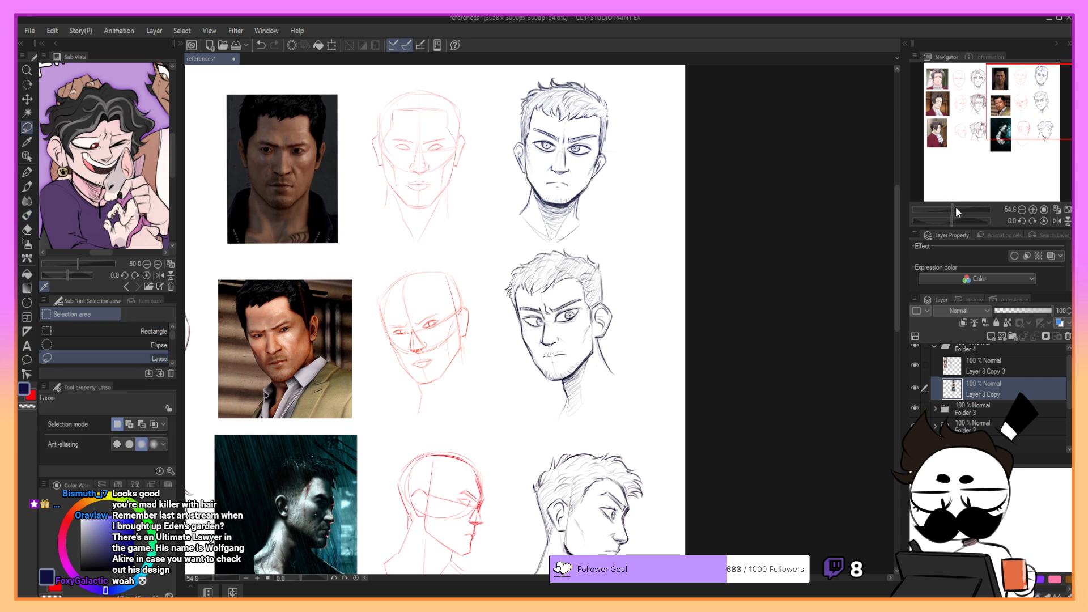
{"action": "left_click_drag", "start_coordinate": [954, 206], "coordinate": [951, 209]}
{"action": "left_click_drag", "start_coordinate": [993, 133], "coordinate": [999, 140]}
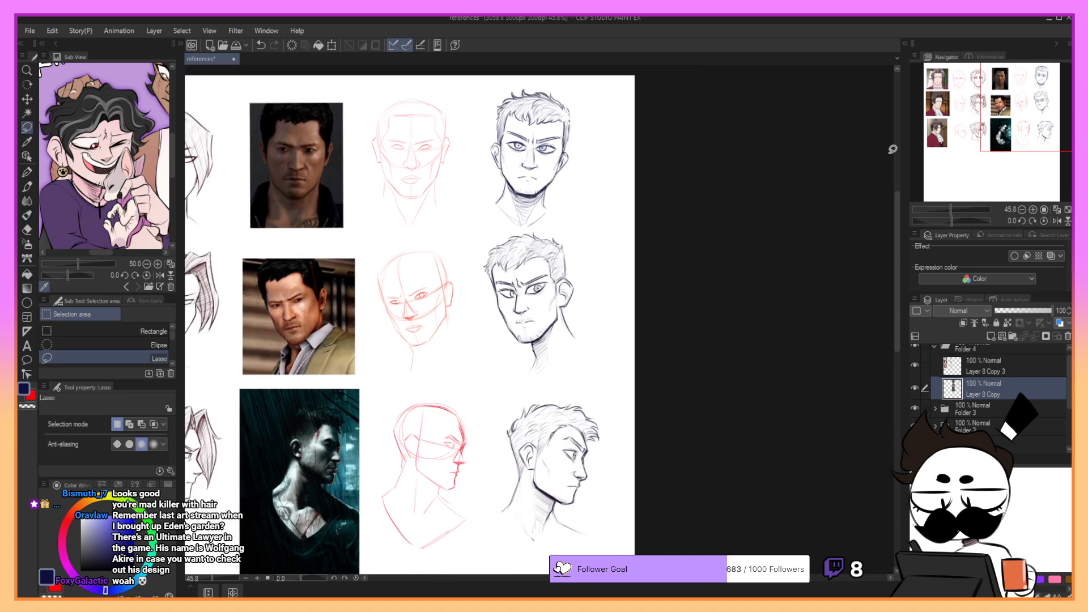
{"action": "mouse_move", "coordinate": [483, 87]}
{"action": "left_mouse_down"}
{"action": "mouse_move", "coordinate": [476, 175]}
{"action": "mouse_move", "coordinate": [490, 512]}
{"action": "mouse_move", "coordinate": [548, 568]}
{"action": "mouse_move", "coordinate": [663, 405]}
{"action": "mouse_move", "coordinate": [612, 85]}
{"action": "left_mouse_up"}
{"action": "key", "text": "ctrl+t"}
{"action": "left_click_drag", "start_coordinate": [599, 388], "coordinate": [600, 418]}
{"action": "left_click", "coordinate": [518, 565]}
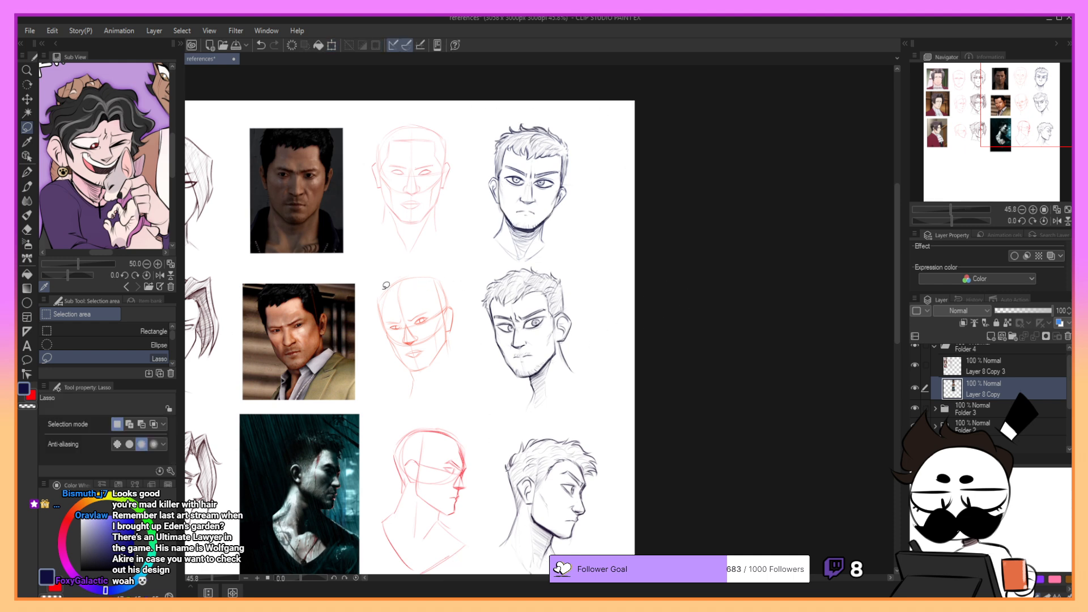
- Lasso the middle row's red construction head and three-quarter sketch together and nudge them slightly down and to the right
{"action": "mouse_move", "coordinate": [373, 285]}
{"action": "left_mouse_down"}
{"action": "mouse_move", "coordinate": [419, 414]}
{"action": "mouse_move", "coordinate": [539, 422]}
{"action": "mouse_move", "coordinate": [622, 354]}
{"action": "left_mouse_up"}
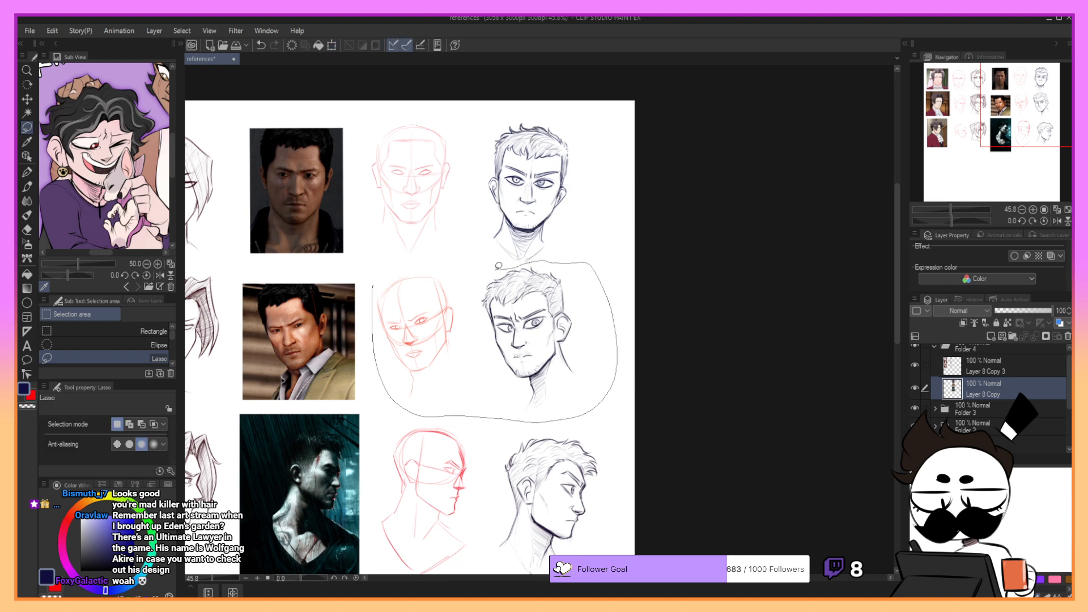
{"action": "left_click_drag", "start_coordinate": [498, 266], "coordinate": [498, 266]}
{"action": "key", "text": "ctrl+t"}
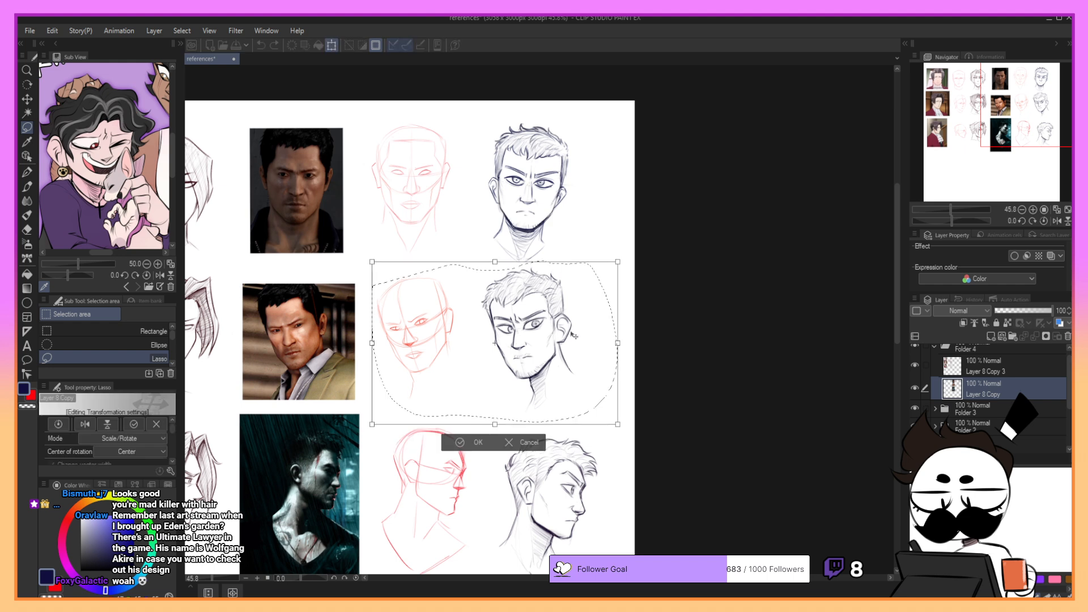
{"action": "left_click_drag", "start_coordinate": [574, 336], "coordinate": [578, 340]}
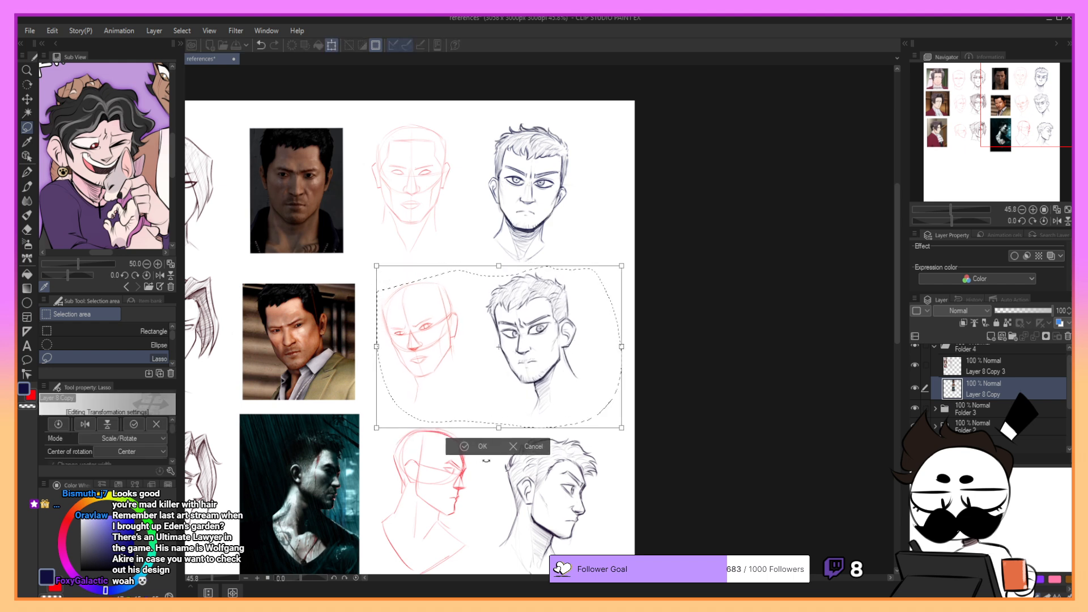
{"action": "left_click", "coordinate": [464, 446]}
- Lasso the short-haired front-view head, shift it slightly to the right with a transform and deselect
{"action": "mouse_move", "coordinate": [511, 264]}
{"action": "left_mouse_down"}
{"action": "mouse_move", "coordinate": [555, 105]}
{"action": "mouse_move", "coordinate": [508, 264]}
{"action": "left_mouse_up"}
{"action": "key", "text": "ctrl+t"}
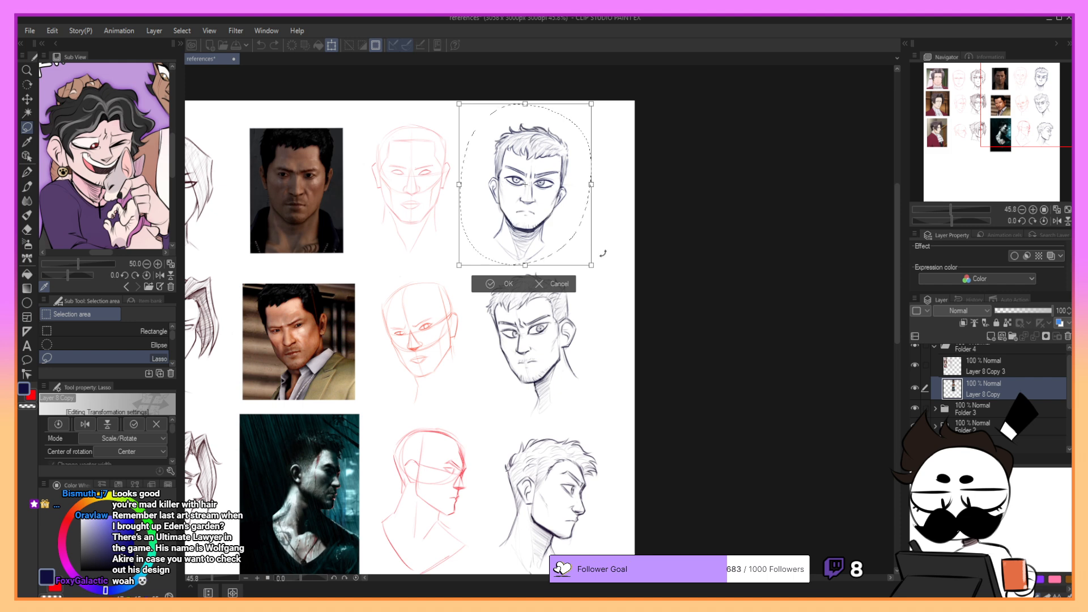
{"action": "left_click_drag", "start_coordinate": [592, 266], "coordinate": [577, 240]}
{"action": "left_click", "coordinate": [497, 288]}
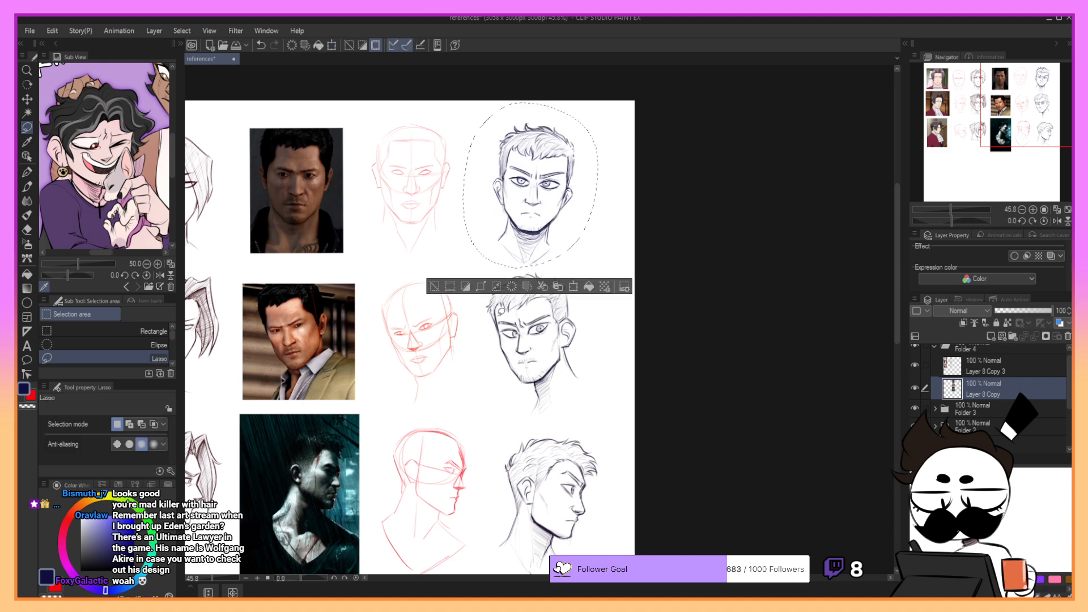
{"action": "key", "text": "ctrl+d"}
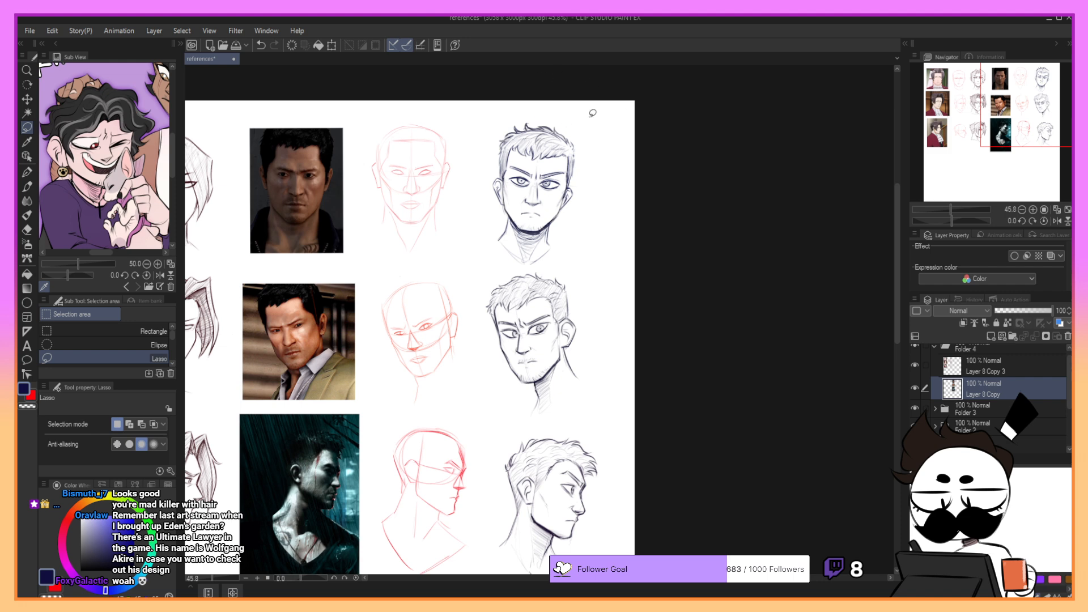
- Lasso the red front-view construction head beside the sketch and move it slightly to the right with a transform
{"action": "mouse_move", "coordinate": [409, 112]}
{"action": "left_mouse_down"}
{"action": "mouse_move", "coordinate": [476, 218]}
{"action": "mouse_move", "coordinate": [471, 202]}
{"action": "left_mouse_up"}
{"action": "left_click", "coordinate": [462, 282]}
{"action": "left_click", "coordinate": [411, 285]}
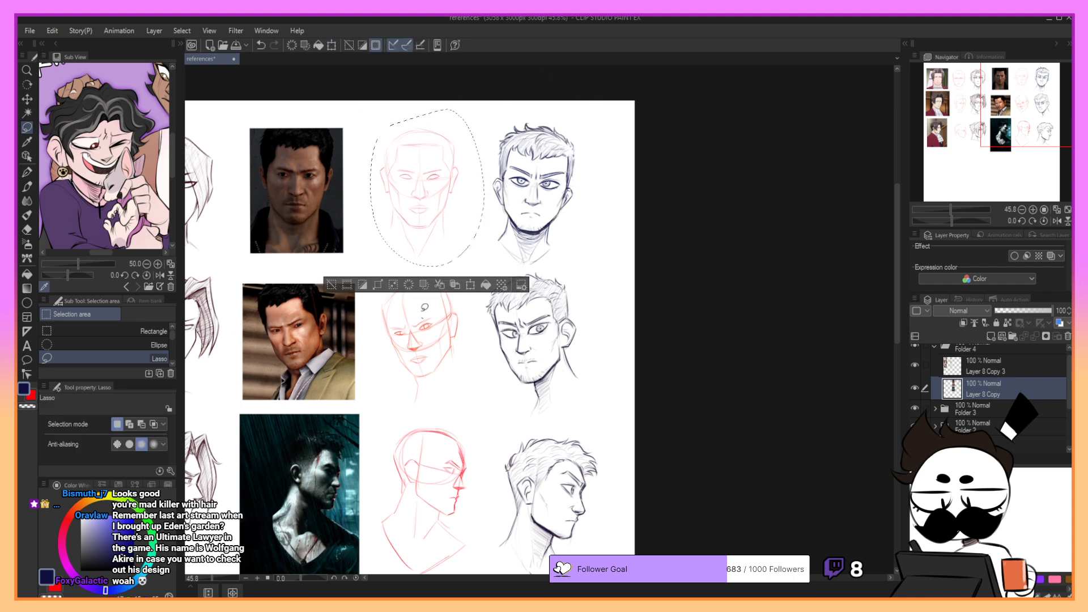
{"action": "left_click", "coordinate": [423, 316]}
- Lasso the front-view reference photo, nudge it slightly to the right with a transform and deselect
{"action": "mouse_move", "coordinate": [366, 140]}
{"action": "left_mouse_down"}
{"action": "mouse_move", "coordinate": [362, 169]}
{"action": "mouse_move", "coordinate": [218, 186]}
{"action": "mouse_move", "coordinate": [332, 110]}
{"action": "left_mouse_up"}
{"action": "key", "text": "ctrl+z"}
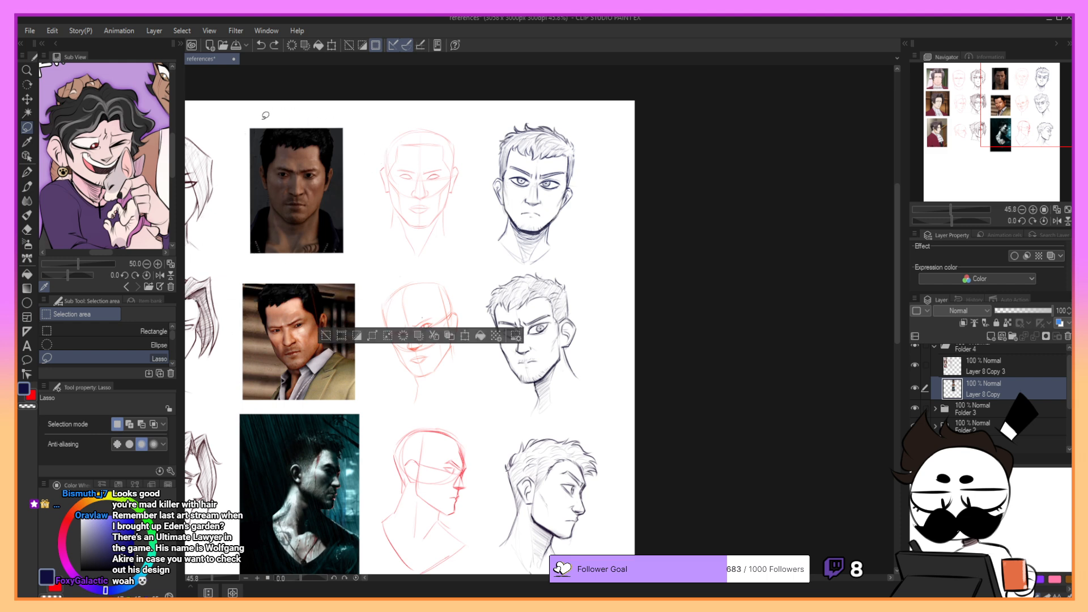
{"action": "mouse_move", "coordinate": [266, 115]}
{"action": "left_mouse_down"}
{"action": "mouse_move", "coordinate": [262, 270]}
{"action": "mouse_move", "coordinate": [317, 98]}
{"action": "left_mouse_up"}
{"action": "left_click", "coordinate": [337, 291]}
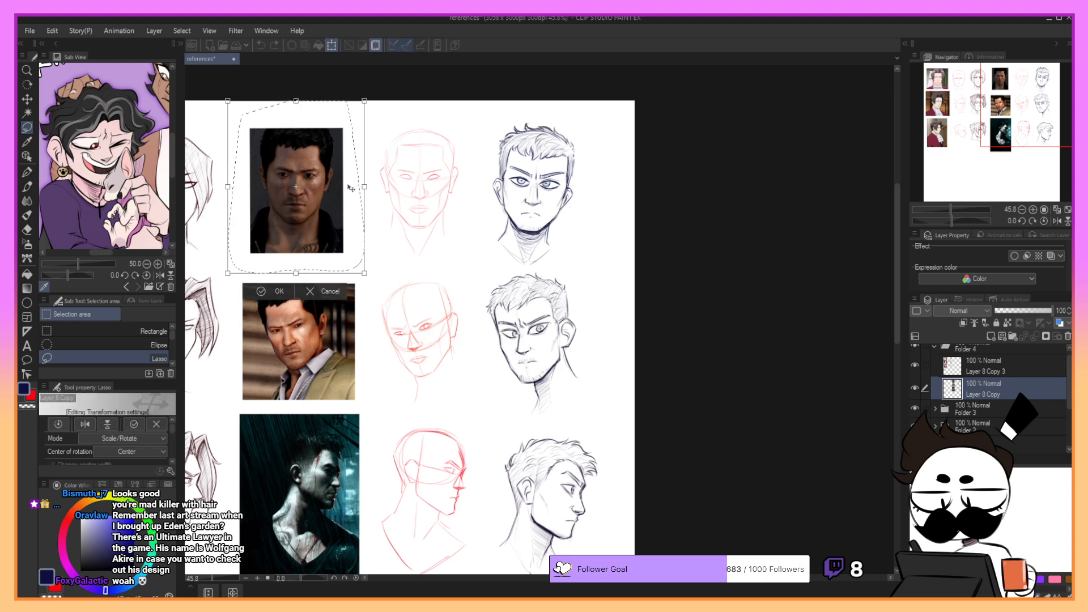
{"action": "left_click_drag", "start_coordinate": [351, 189], "coordinate": [355, 190]}
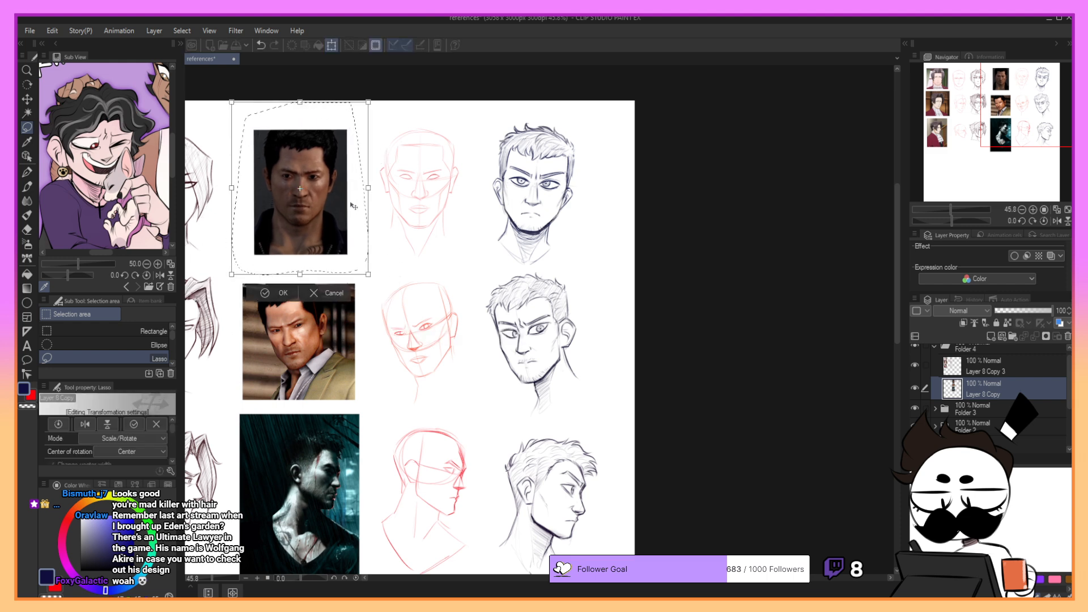
{"action": "left_click", "coordinate": [265, 295]}
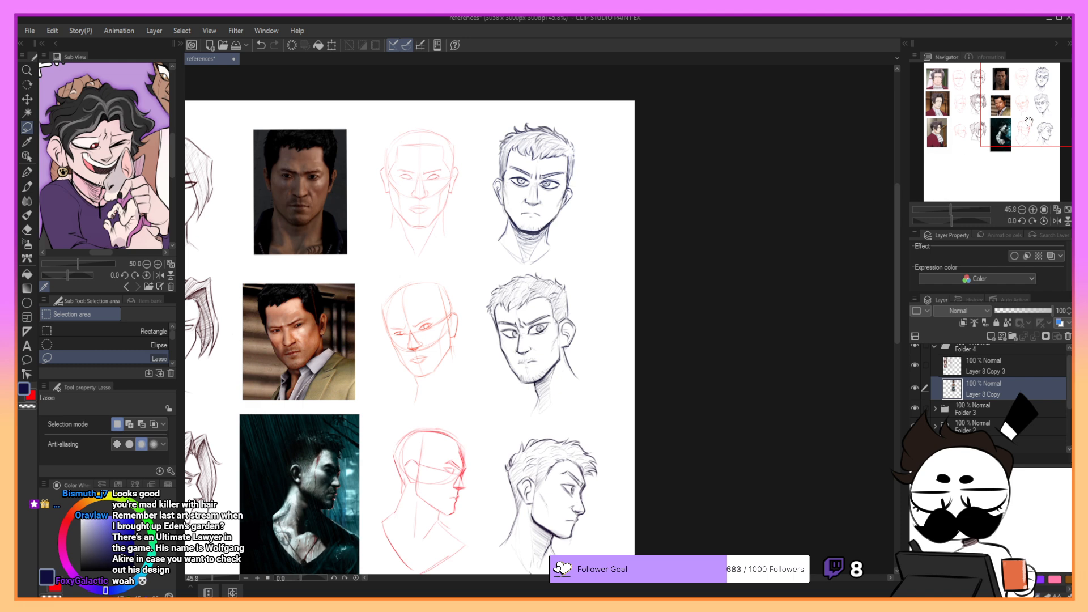
- Lasso the front-view head sketch, rotate it slightly counterclockwise and nudge it left with a transform, and deselect
{"action": "mouse_move", "coordinate": [515, 258]}
{"action": "left_mouse_down"}
{"action": "mouse_move", "coordinate": [543, 264]}
{"action": "mouse_move", "coordinate": [583, 119]}
{"action": "mouse_move", "coordinate": [482, 209]}
{"action": "mouse_move", "coordinate": [535, 255]}
{"action": "left_mouse_up"}
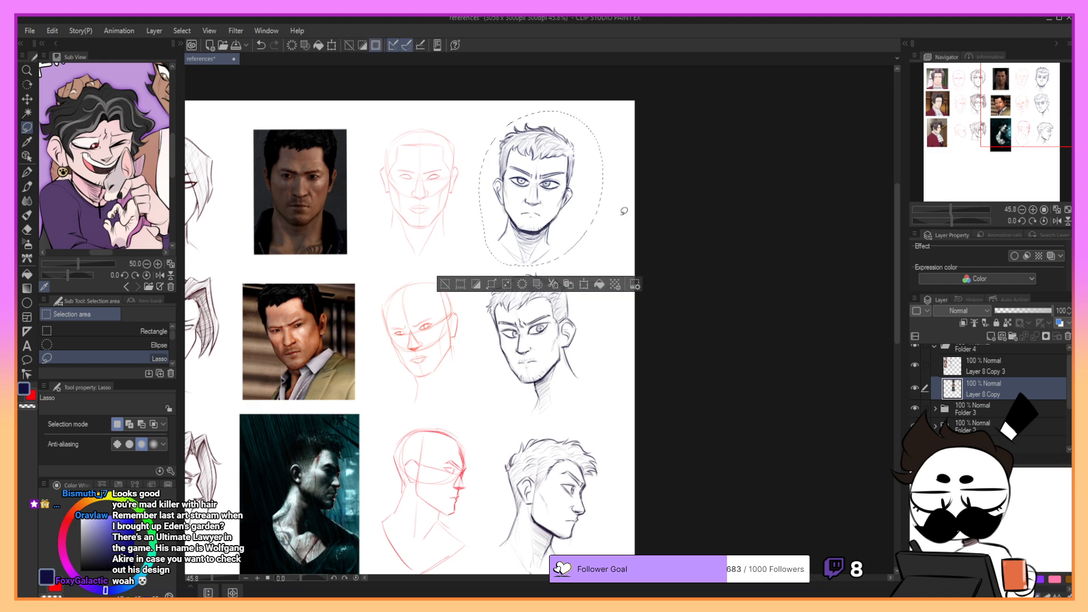
{"action": "left_click", "coordinate": [584, 284]}
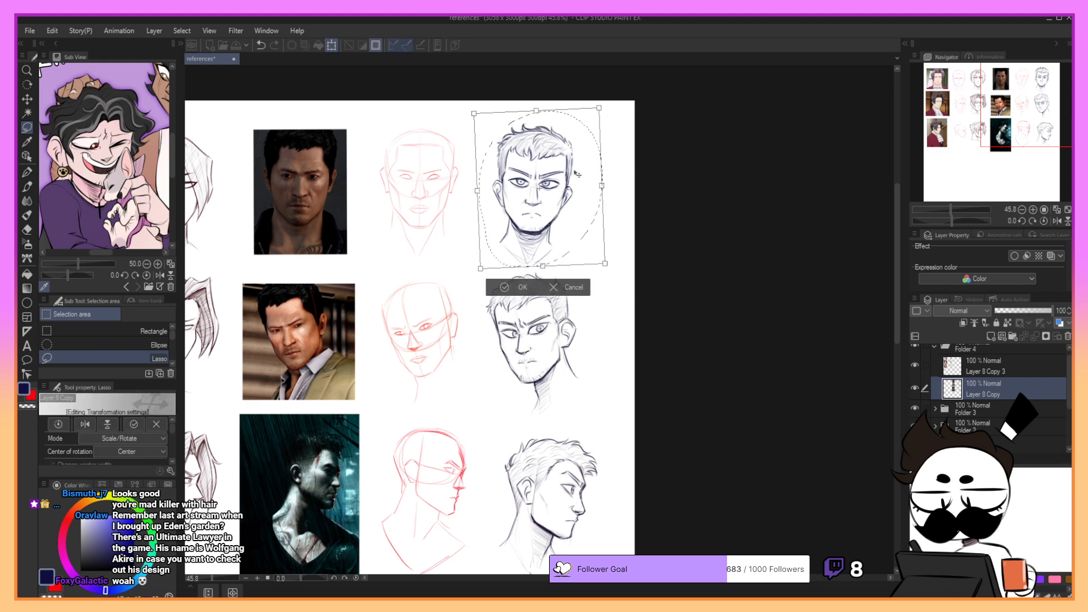
{"action": "left_click_drag", "start_coordinate": [577, 175], "coordinate": [575, 175]}
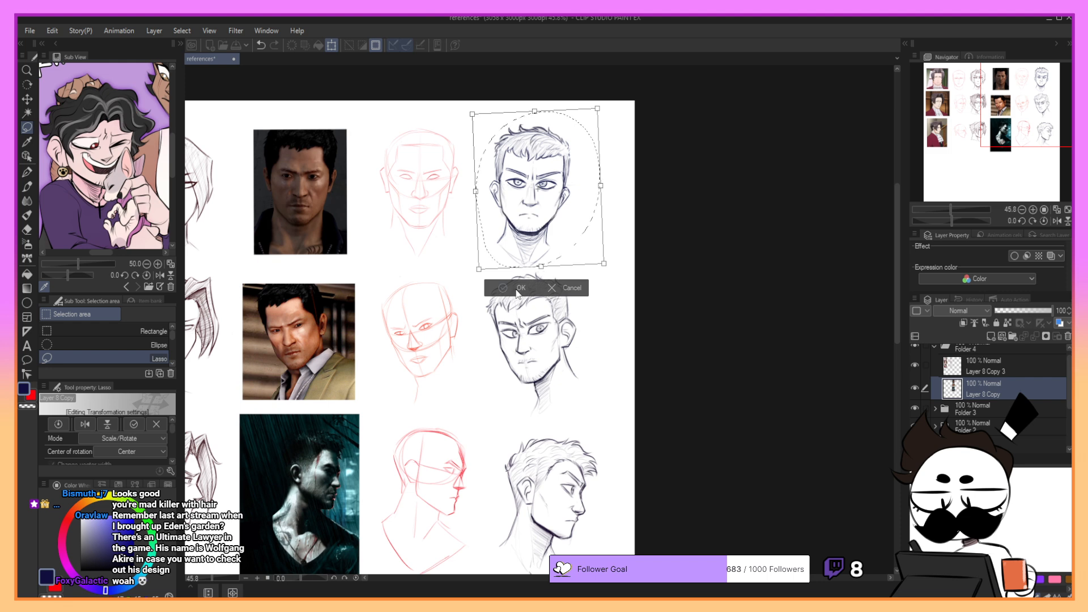
{"action": "left_click", "coordinate": [520, 290]}
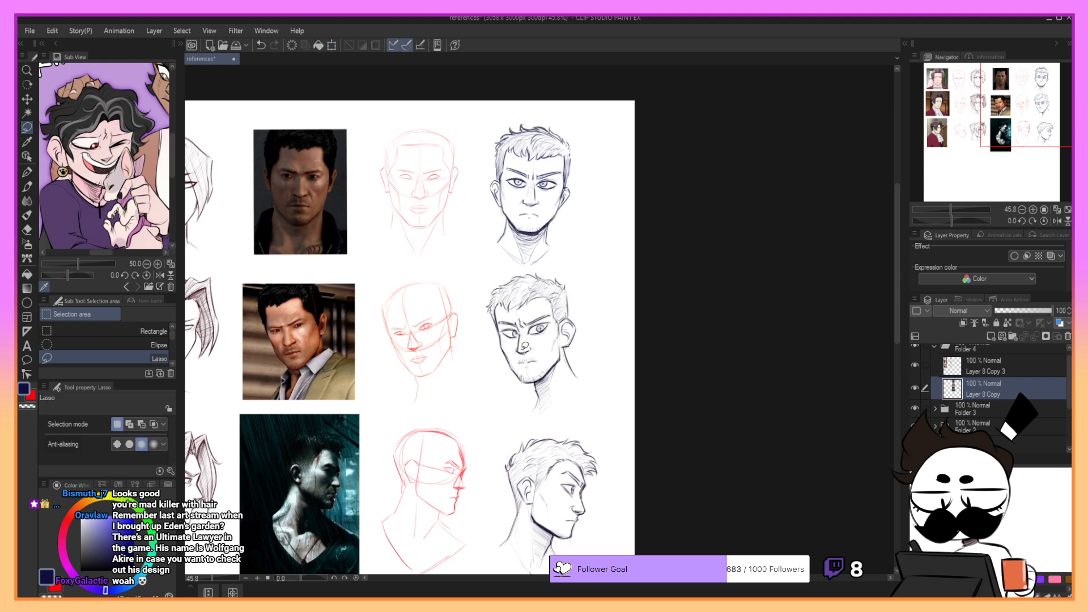
- Lasso the three-quarter head sketch, undo the trial scaling, and lower its upper edge slightly with a Free Transform
{"action": "mouse_move", "coordinate": [482, 292]}
{"action": "left_mouse_down"}
{"action": "mouse_move", "coordinate": [615, 333]}
{"action": "mouse_move", "coordinate": [499, 275]}
{"action": "mouse_move", "coordinate": [581, 398]}
{"action": "mouse_move", "coordinate": [555, 271]}
{"action": "left_mouse_up"}
{"action": "key", "text": "ctrl+z"}
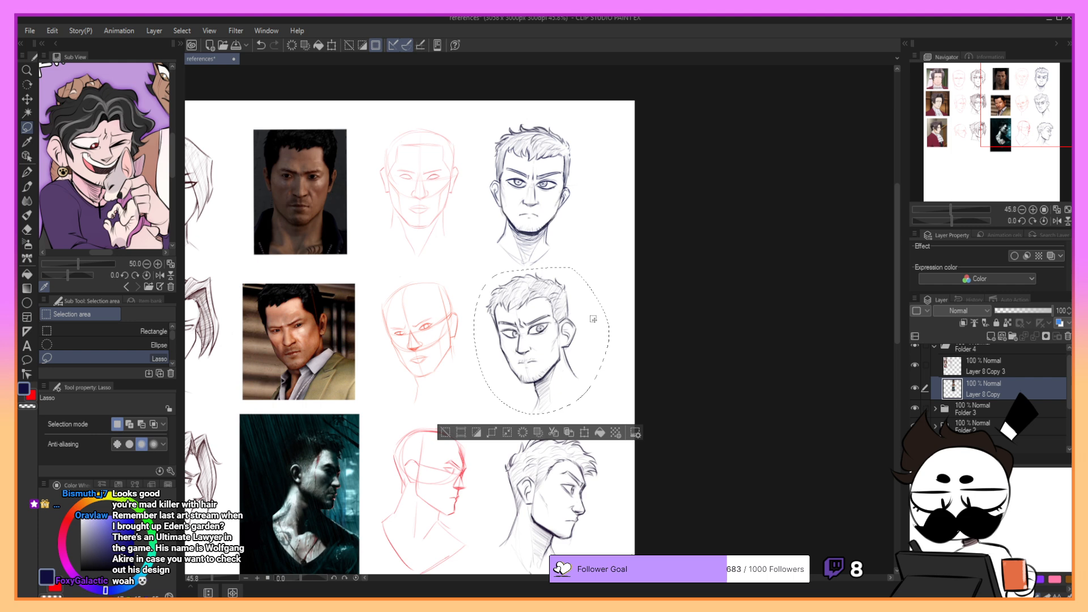
{"action": "left_click", "coordinate": [584, 432]}
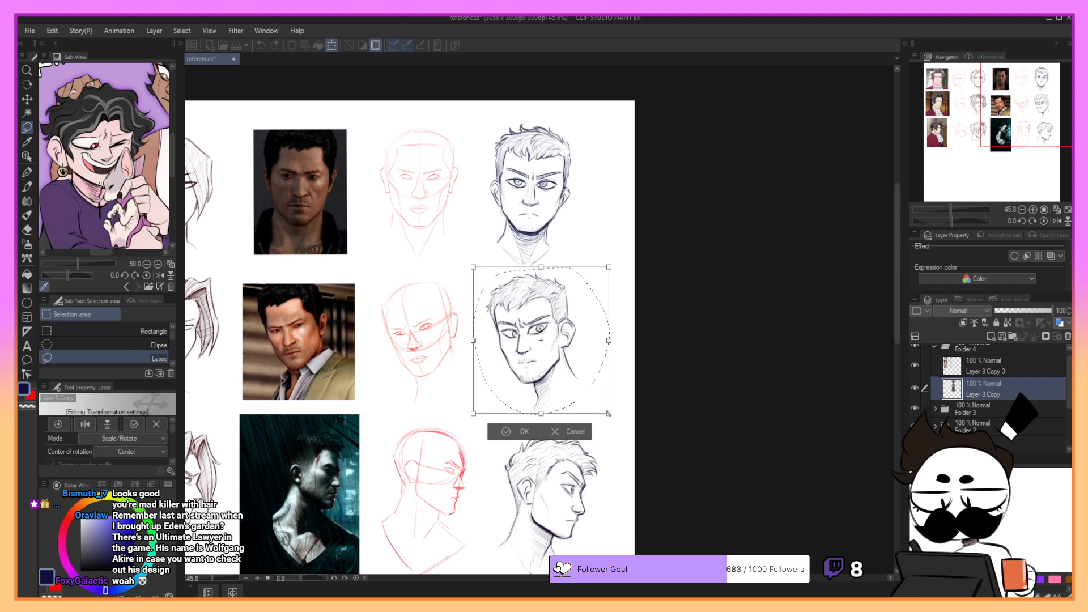
{"action": "left_click_drag", "start_coordinate": [609, 412], "coordinate": [605, 408]}
{"action": "left_click_drag", "start_coordinate": [590, 358], "coordinate": [590, 365]}
{"action": "key", "text": "ctrl+z"}
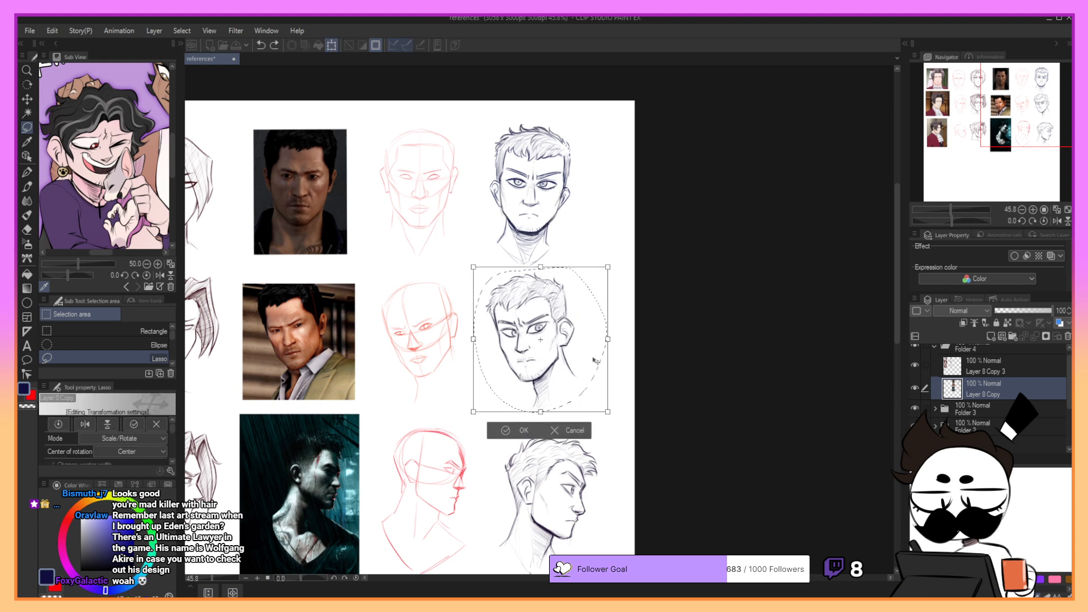
{"action": "key", "text": "ctrl+z"}
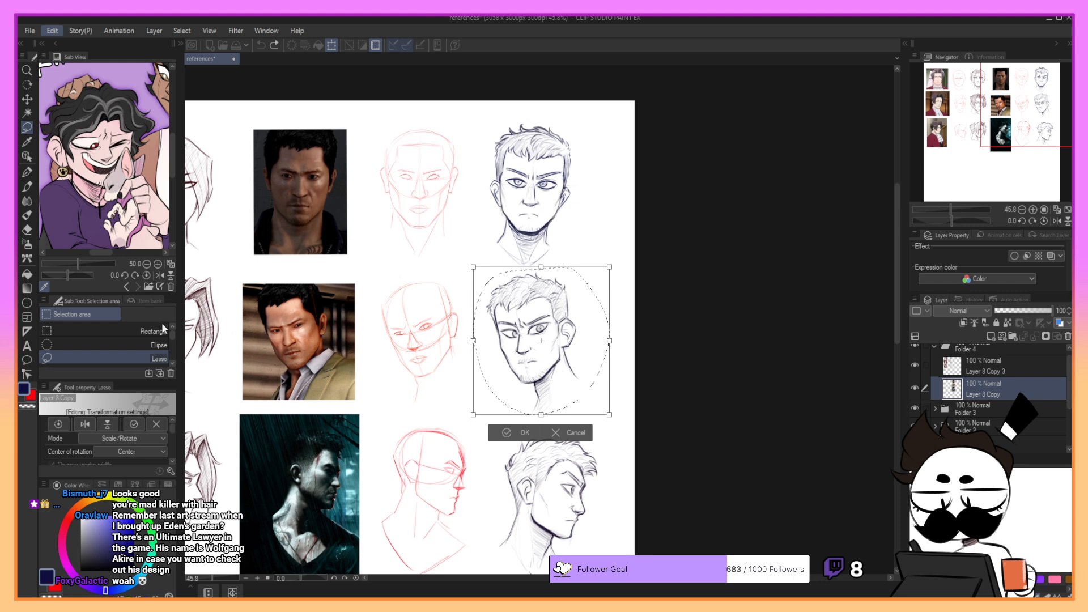
{"action": "left_click", "coordinate": [269, 367]}
{"action": "left_click_drag", "start_coordinate": [542, 268], "coordinate": [543, 272]}
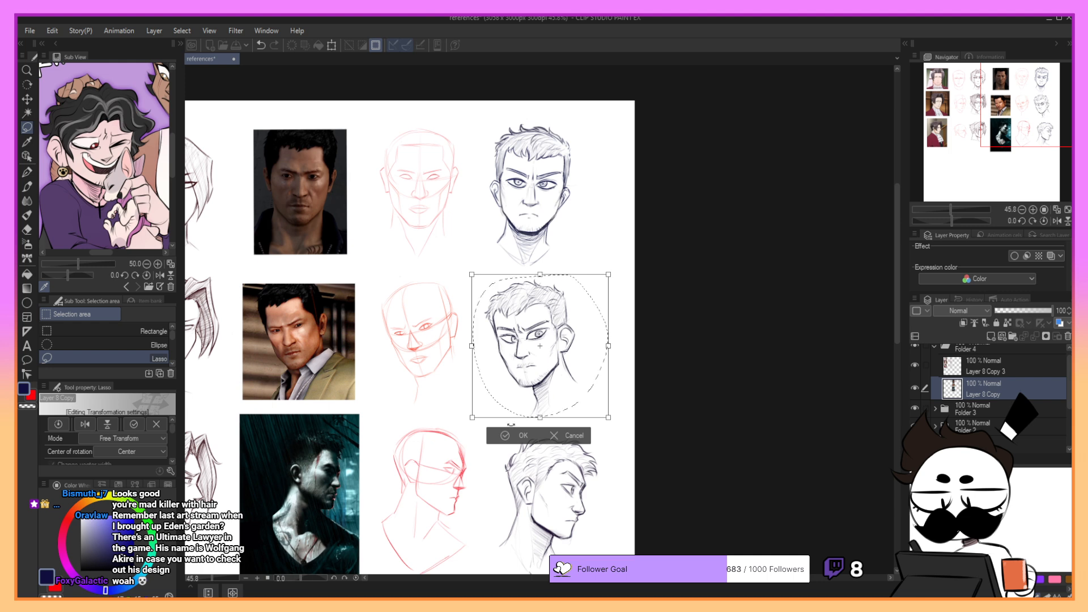
{"action": "key", "text": "Return"}
- Lasso the front-view short-haired head sketch and slightly adjust the selection's outer edges with a Free Transform
{"action": "mouse_move", "coordinate": [519, 270]}
{"action": "left_mouse_down"}
{"action": "mouse_move", "coordinate": [606, 199]}
{"action": "mouse_move", "coordinate": [479, 170]}
{"action": "mouse_move", "coordinate": [522, 273]}
{"action": "left_mouse_up"}
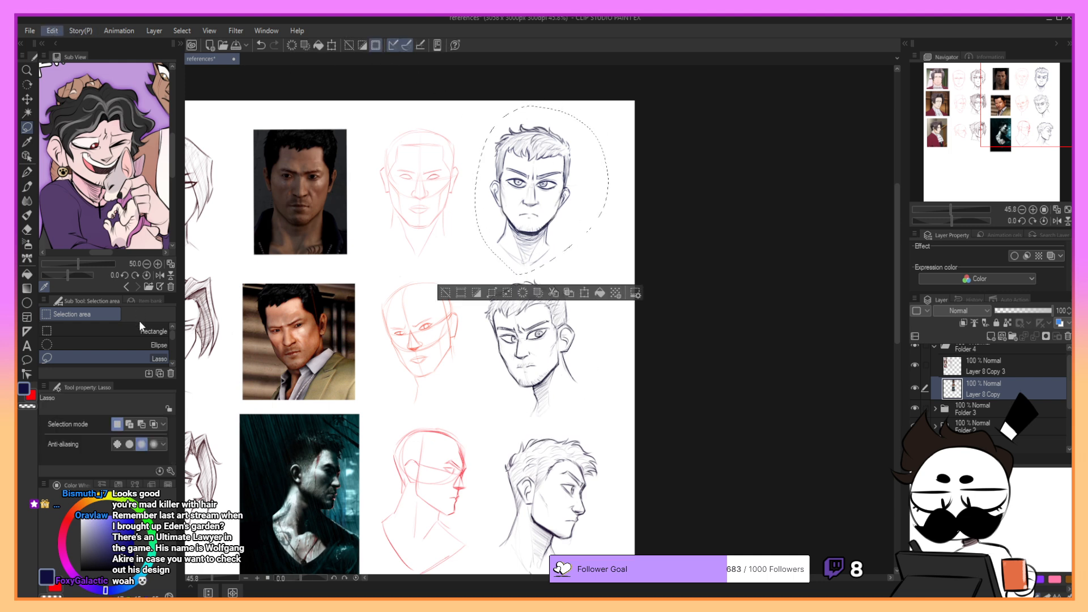
{"action": "key", "text": "ctrl+t"}
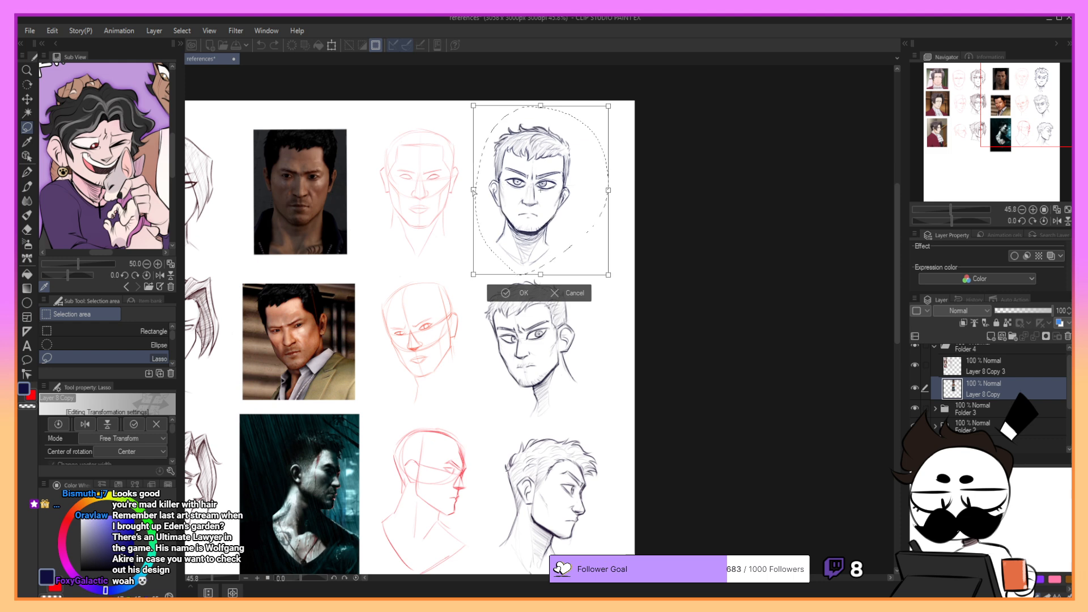
{"action": "left_click_drag", "start_coordinate": [611, 198], "coordinate": [611, 193]}
{"action": "left_click_drag", "start_coordinate": [542, 107], "coordinate": [541, 108]}
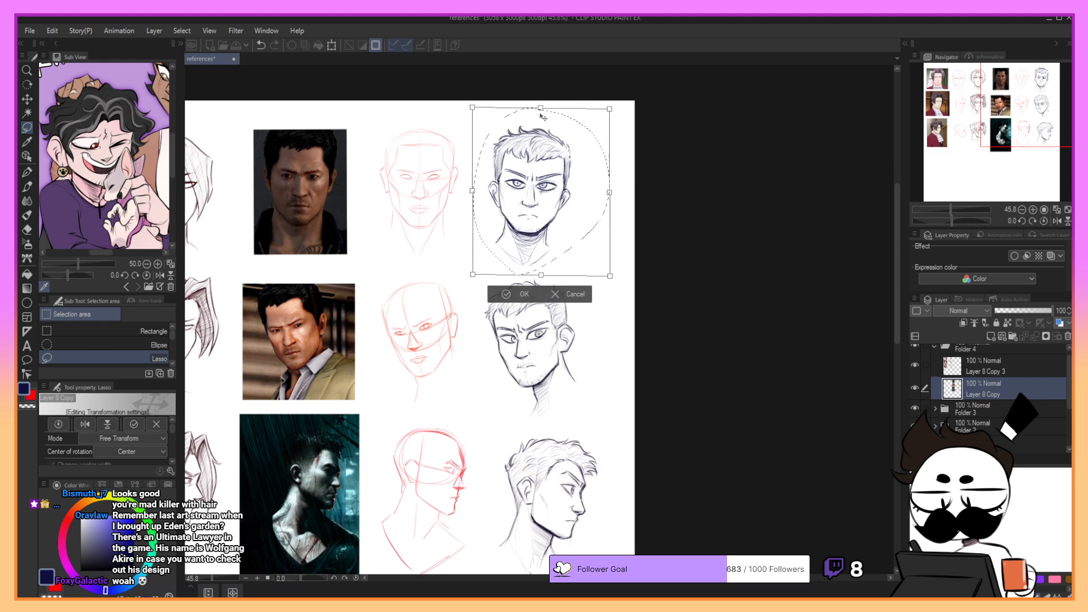
{"action": "left_click", "coordinate": [527, 293]}
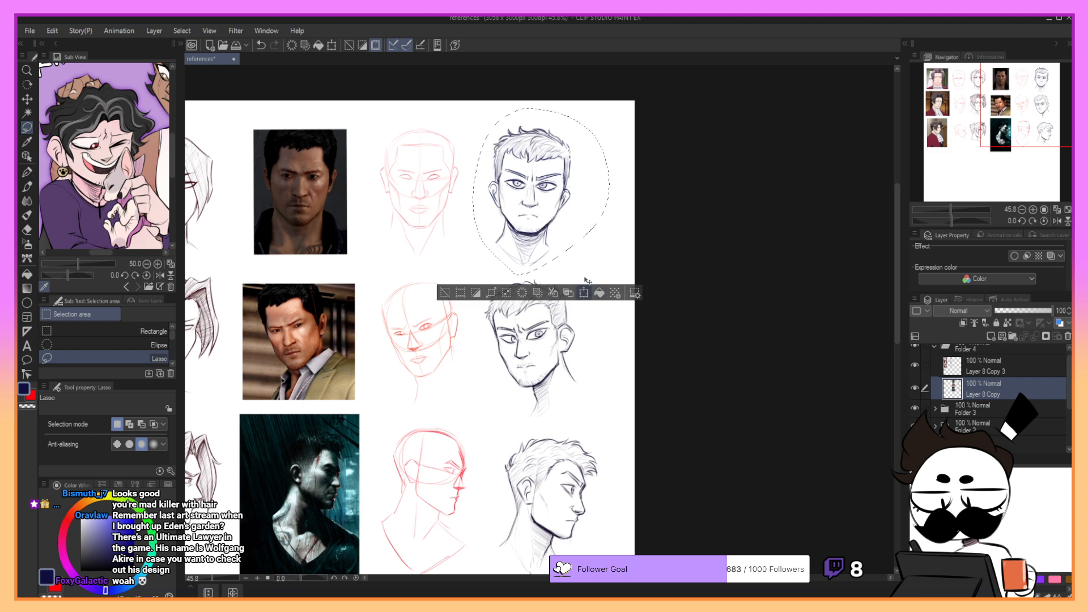
- Rotate the selected front-view head sketch very slightly with a second transform and deselect
{"action": "key", "text": "ctrl+t"}
{"action": "left_click_drag", "start_coordinate": [579, 352], "coordinate": [581, 352]}
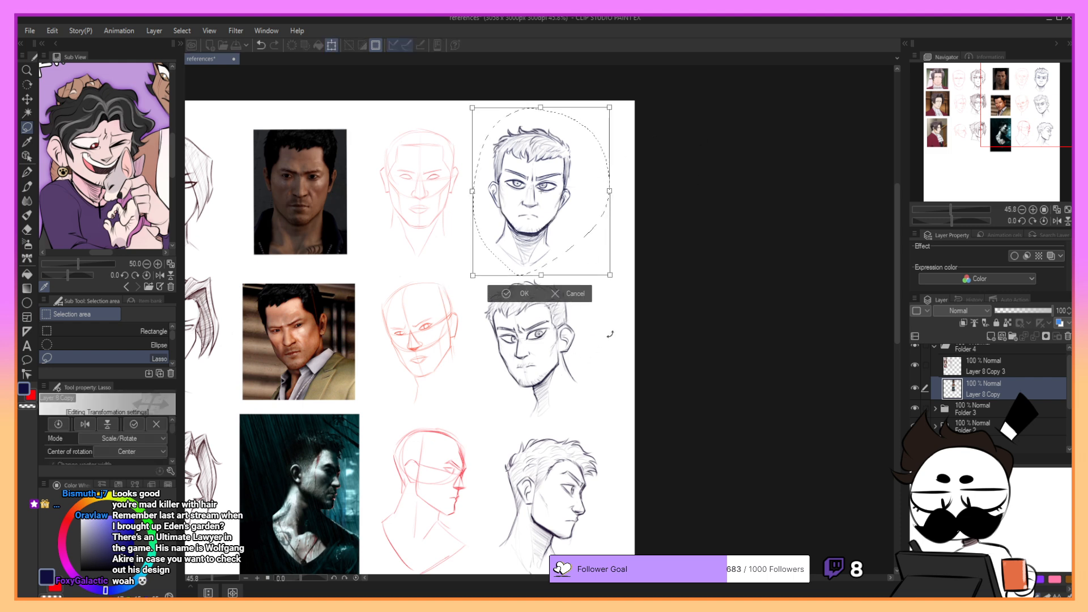
{"action": "left_click", "coordinate": [525, 295]}
{"action": "key", "text": "ctrl+d"}
- Move Folder 4 with all the head studies slightly down the canvas, and scale it down marginally with a transform
{"action": "mouse_move", "coordinate": [997, 132]}
{"action": "left_mouse_down"}
{"action": "mouse_move", "coordinate": [940, 125]}
{"action": "mouse_move", "coordinate": [979, 144]}
{"action": "mouse_move", "coordinate": [945, 131]}
{"action": "left_mouse_up"}
{"action": "left_click", "coordinate": [27, 100]}
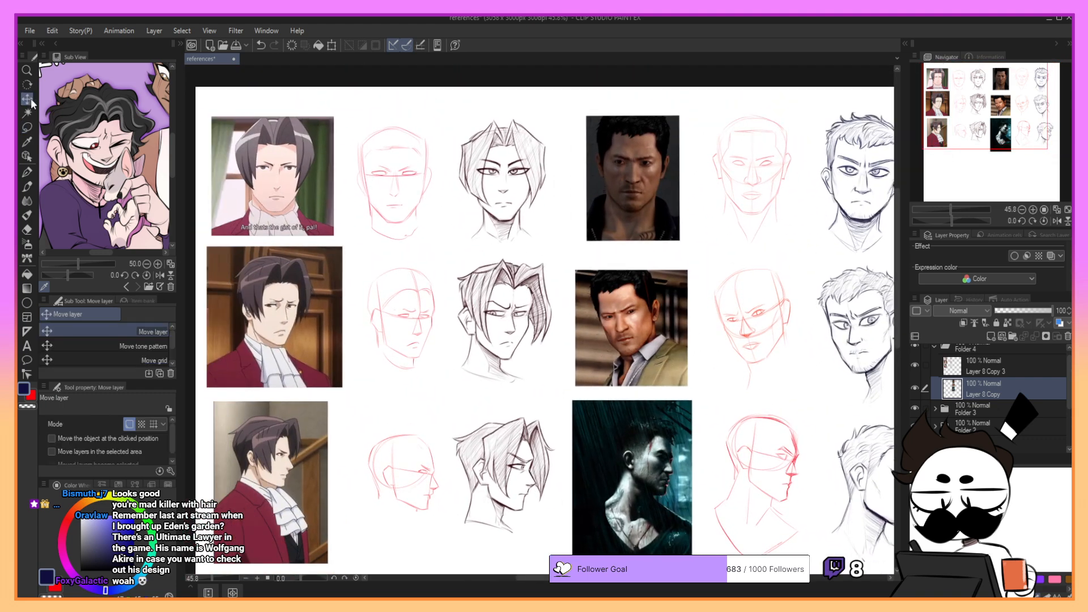
{"action": "left_click", "coordinate": [1020, 351]}
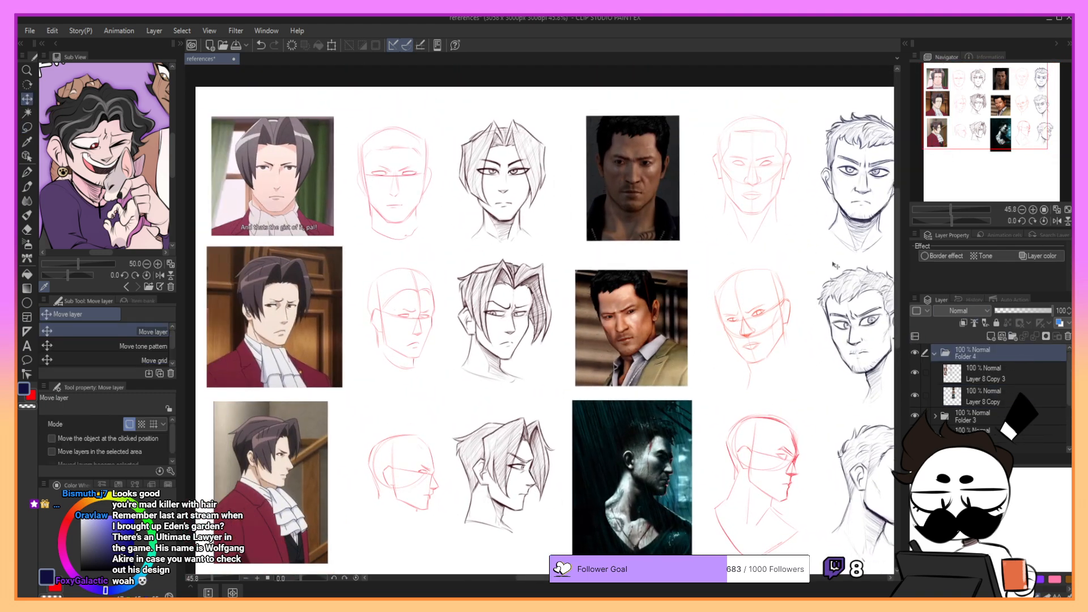
{"action": "left_click_drag", "start_coordinate": [814, 295], "coordinate": [814, 310]}
{"action": "left_click", "coordinate": [333, 46]}
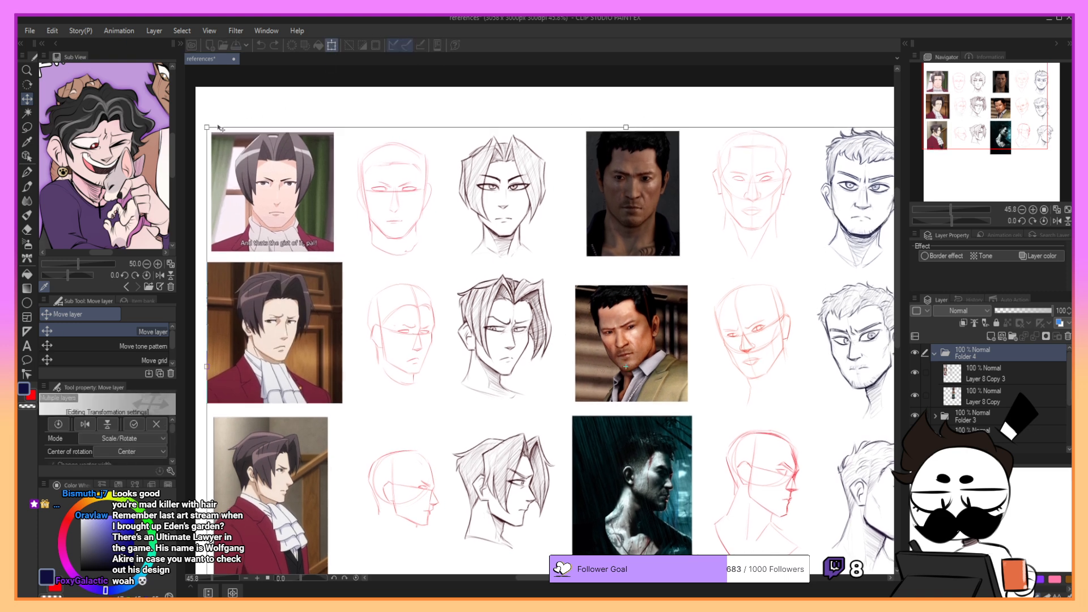
{"action": "left_click_drag", "start_coordinate": [641, 287], "coordinate": [633, 290]}
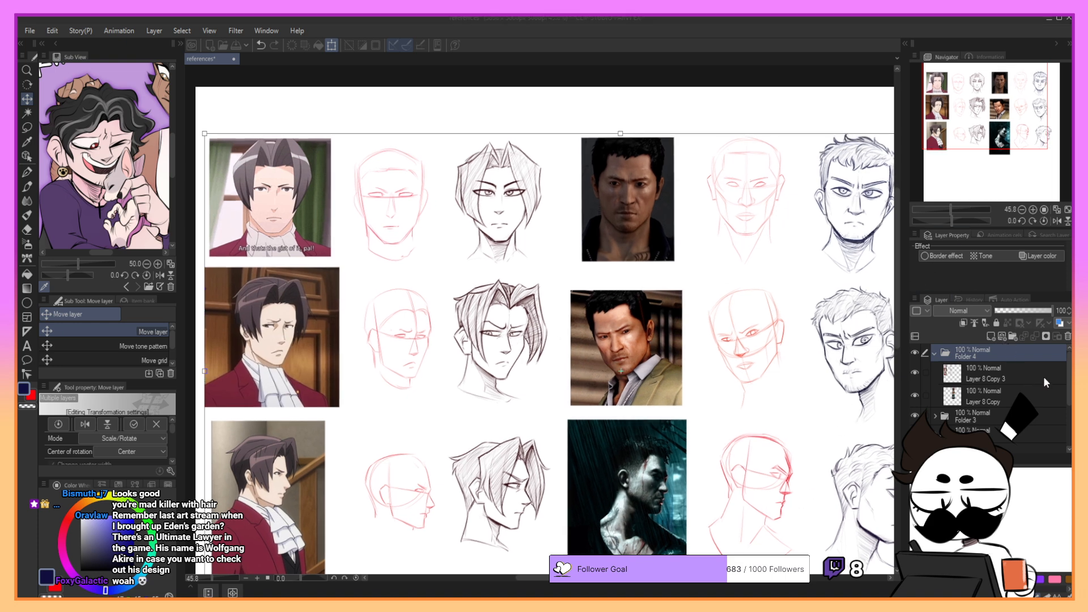
{"action": "key", "text": "Return"}
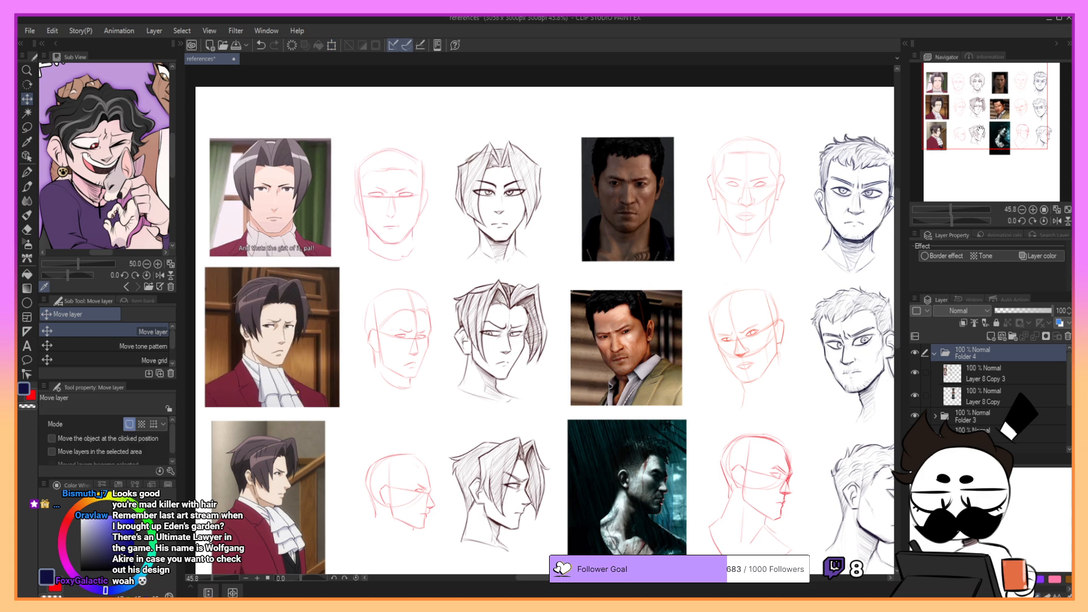
- Trim the lower strip off the dark profile reference photo with a rectangular selection in Folder 4 and deselect
{"action": "left_click_drag", "start_coordinate": [988, 129], "coordinate": [996, 142]}
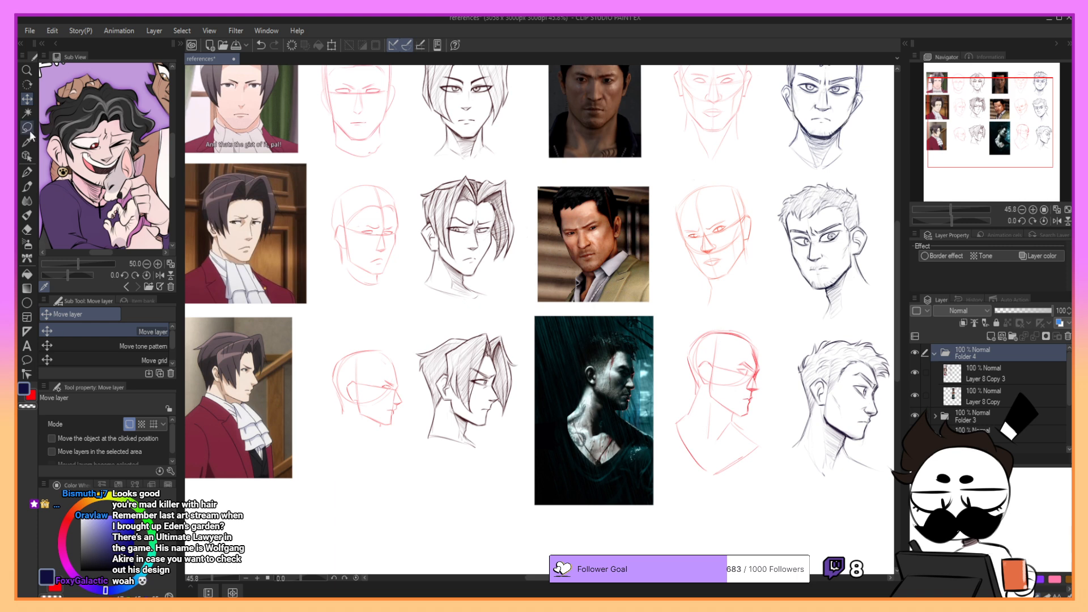
{"action": "left_click", "coordinate": [28, 129]}
{"action": "left_click", "coordinate": [113, 327]}
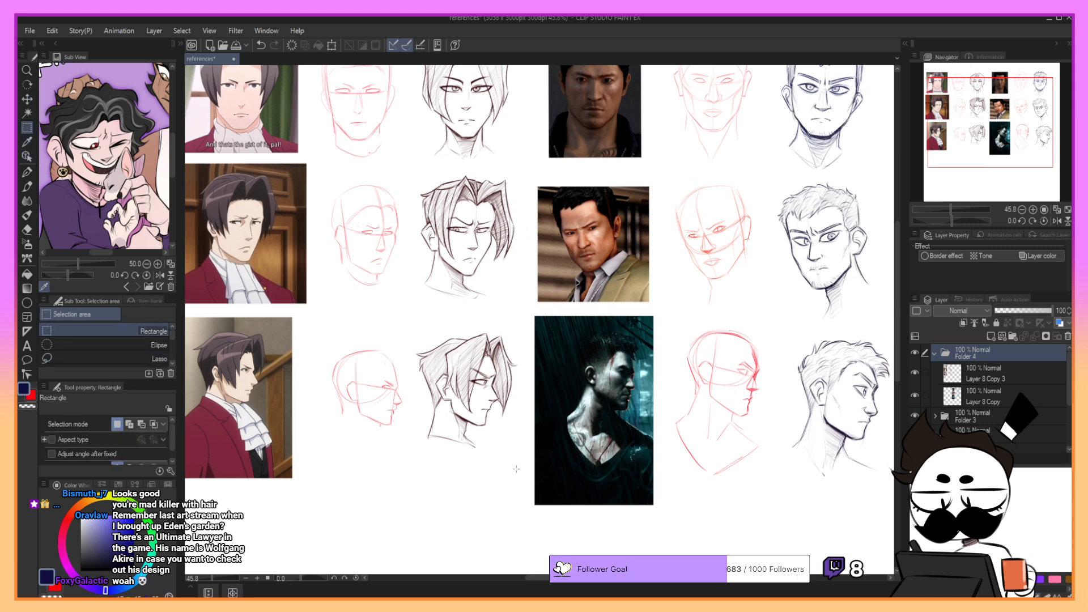
{"action": "left_click_drag", "start_coordinate": [520, 474], "coordinate": [680, 522]}
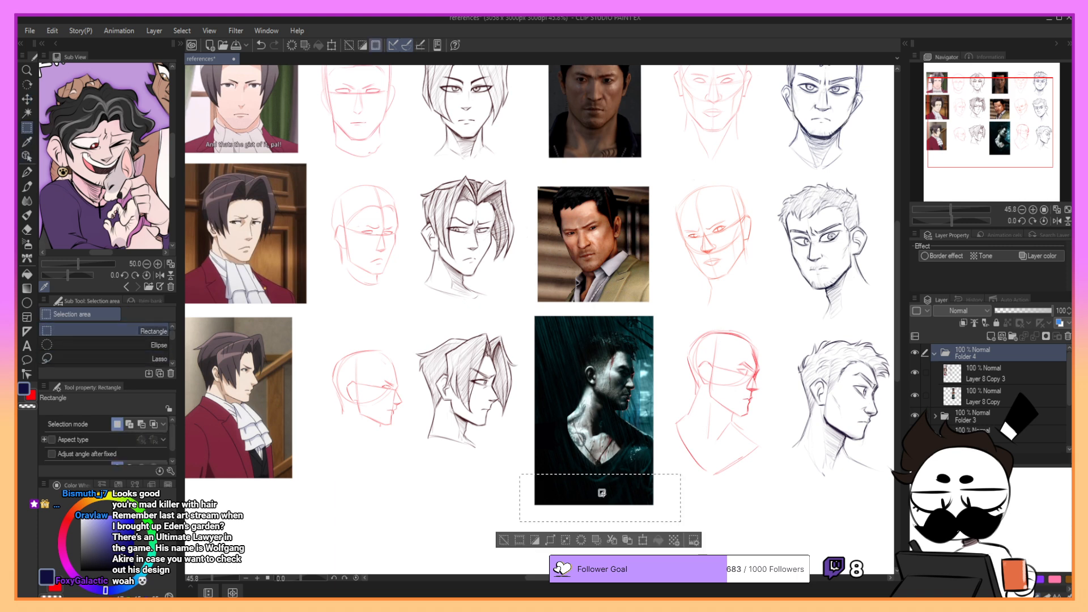
{"action": "left_click_drag", "start_coordinate": [526, 485], "coordinate": [696, 522]}
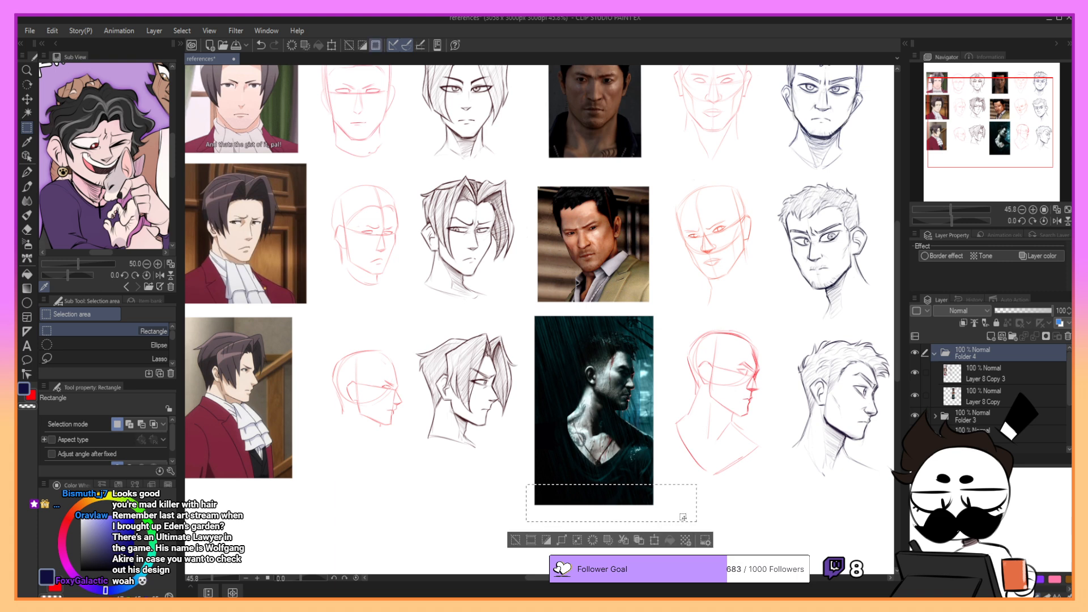
{"action": "left_click", "coordinate": [52, 31]}
{"action": "left_click", "coordinate": [80, 70]}
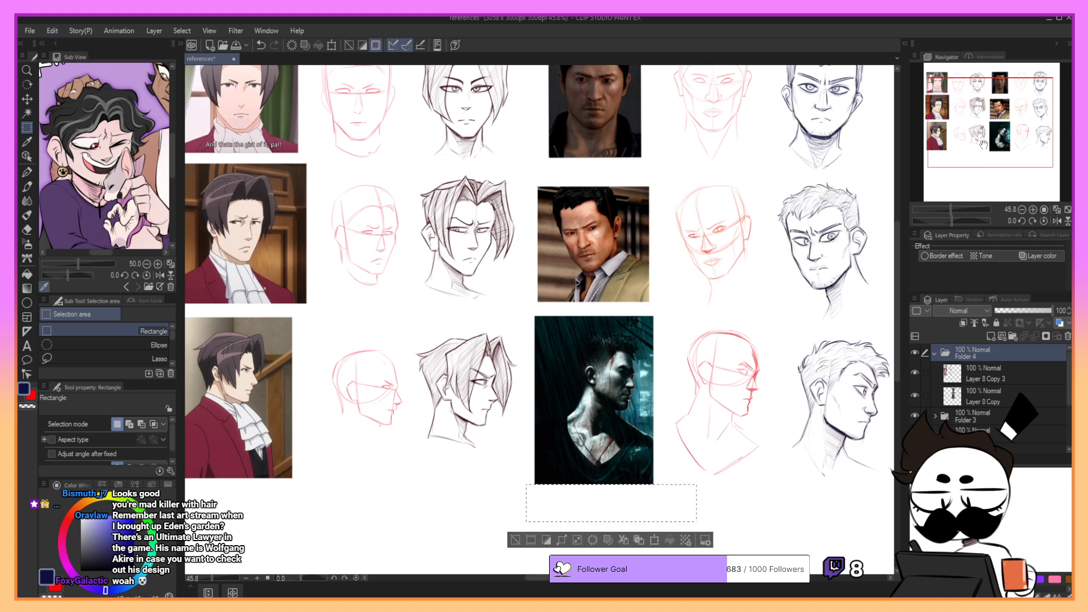
{"action": "key", "text": "ctrl+d"}
- Save the references document, check Folder 4 by toggling its visibility, and collapse the folder
{"action": "mouse_move", "coordinate": [1000, 131]}
{"action": "left_mouse_down"}
{"action": "mouse_move", "coordinate": [1025, 133]}
{"action": "mouse_move", "coordinate": [1003, 120]}
{"action": "mouse_move", "coordinate": [1013, 121]}
{"action": "left_mouse_up"}
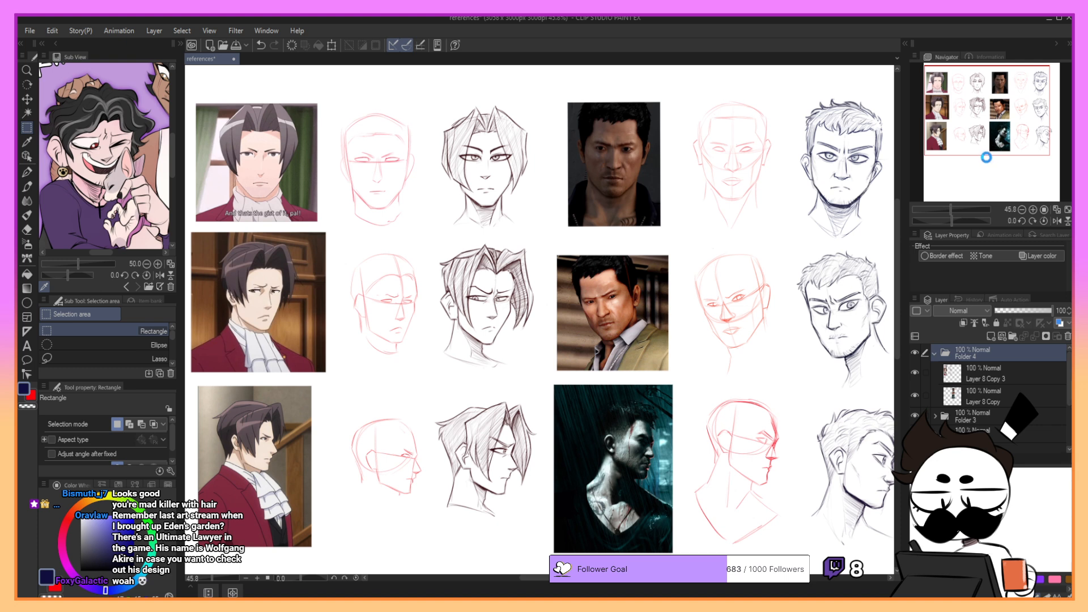
{"action": "key", "text": "ctrl+s"}
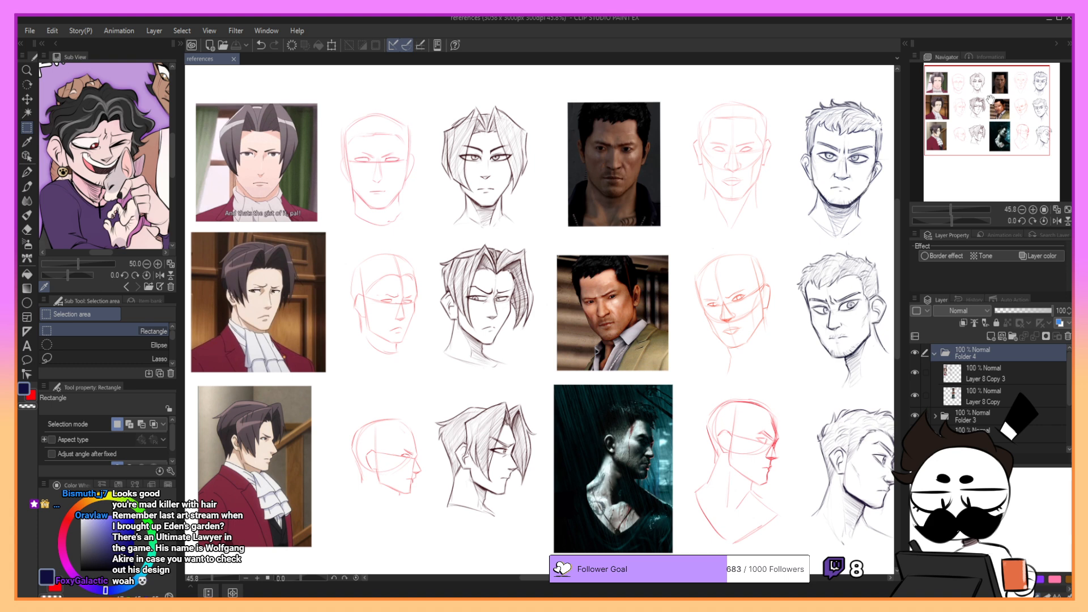
{"action": "left_click_drag", "start_coordinate": [991, 101], "coordinate": [992, 96]}
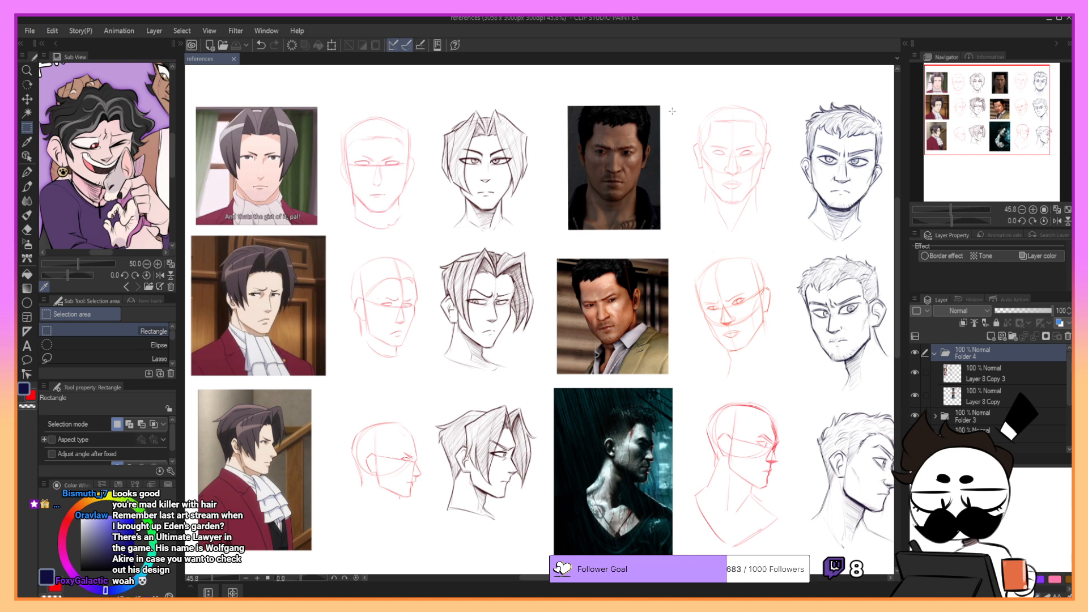
{"action": "left_click", "coordinate": [935, 353]}
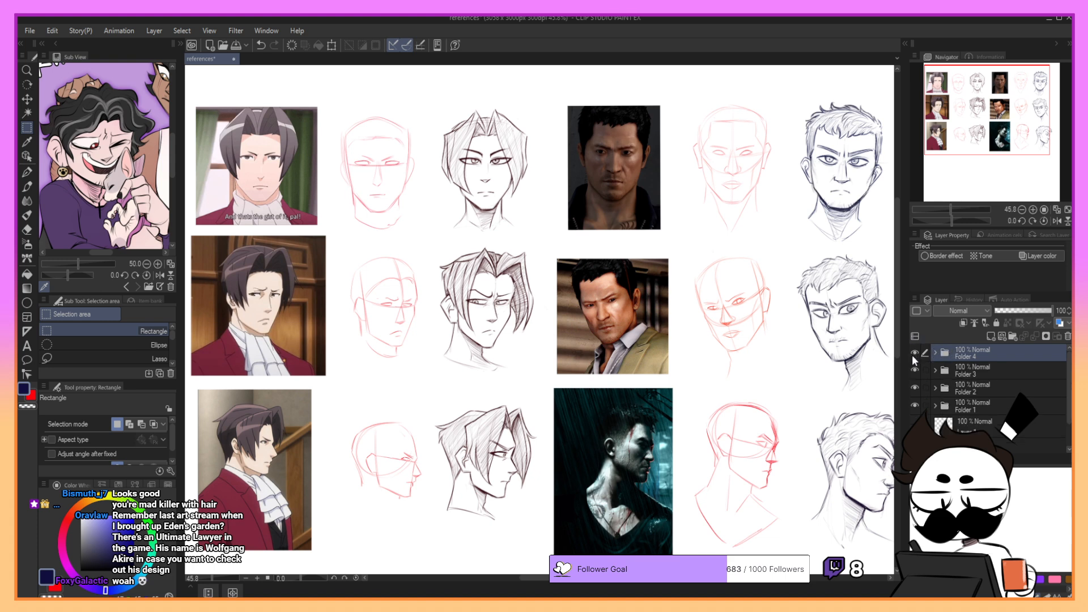
{"action": "left_click", "coordinate": [915, 353]}
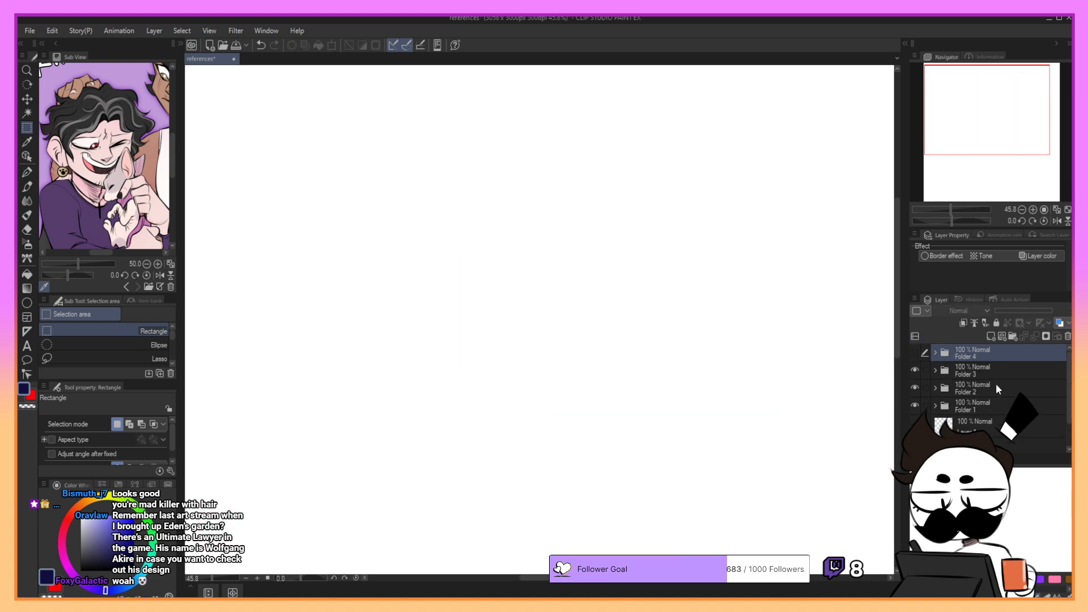
{"action": "left_click", "coordinate": [914, 353]}
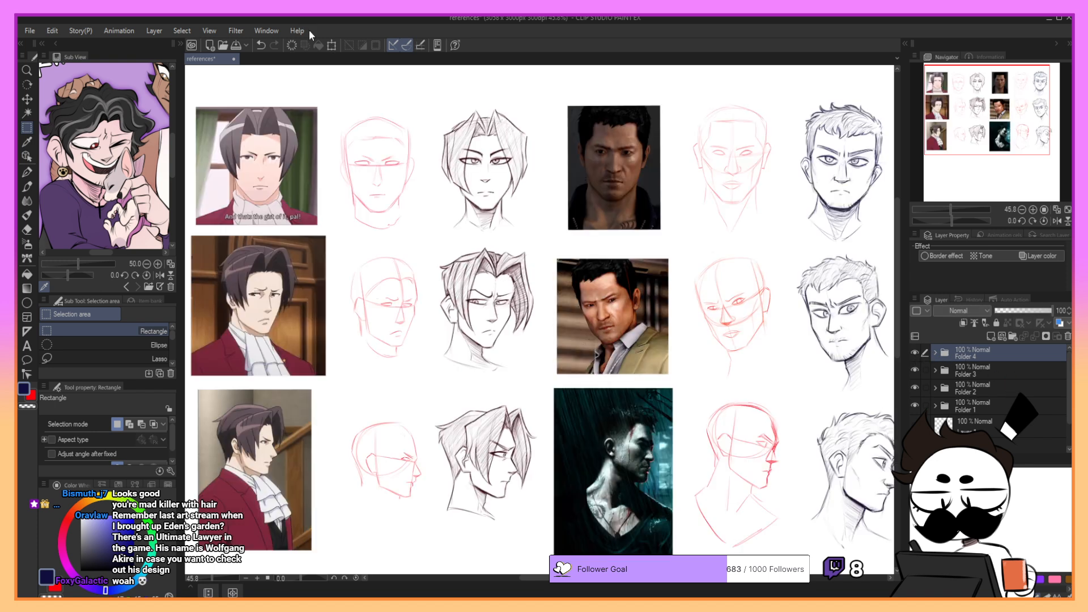
{"action": "key", "text": "ctrl+s"}
- Open the danganronpa sketches document, then collapse and hide Folder 8
{"action": "left_click", "coordinate": [59, 73]}
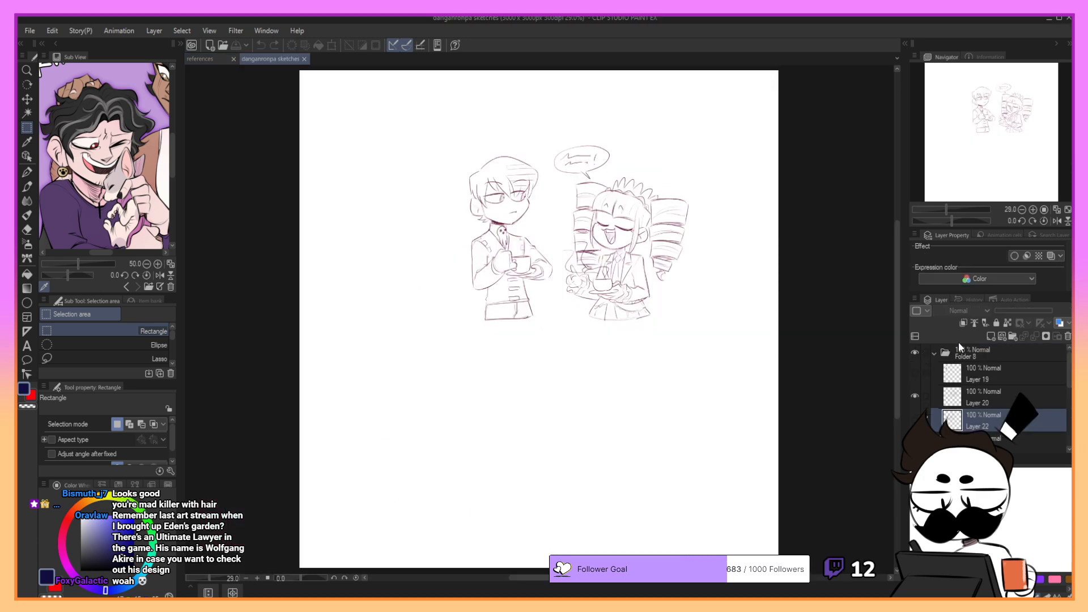
{"action": "left_click", "coordinate": [1033, 210]}
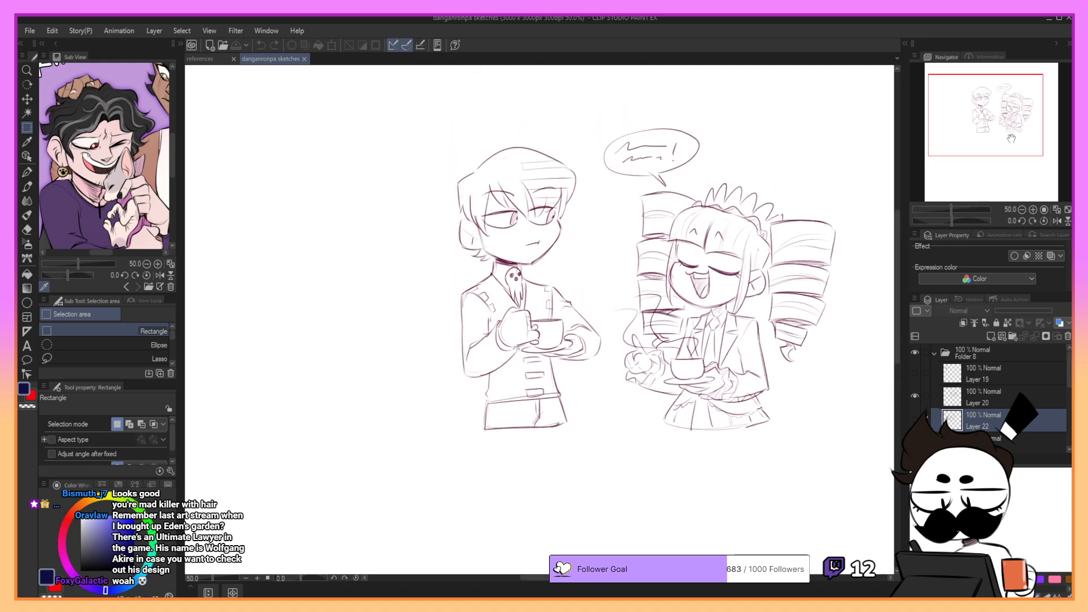
{"action": "left_click", "coordinate": [936, 352]}
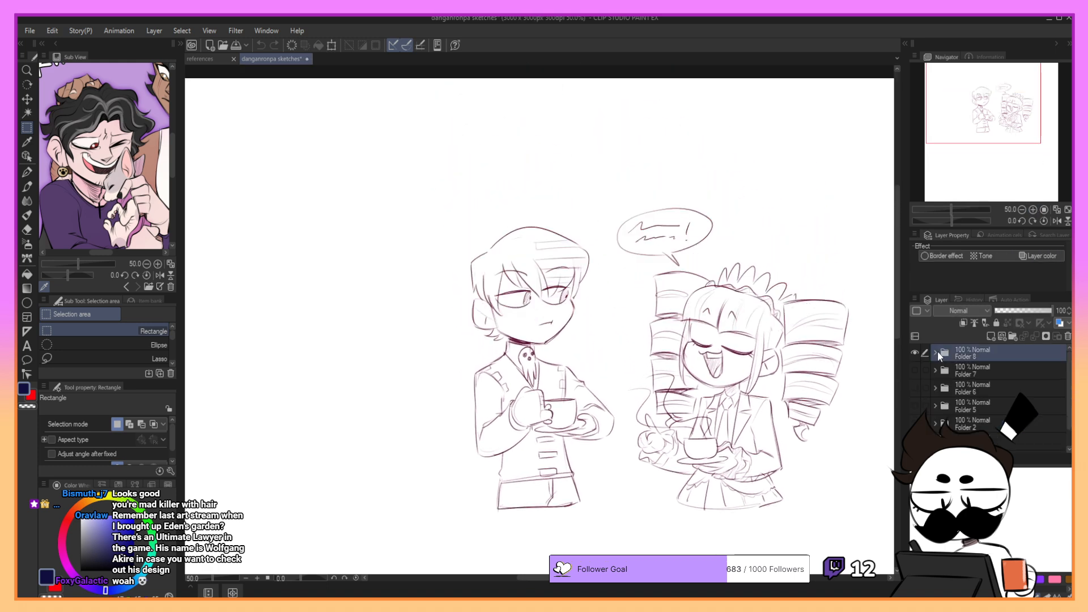
{"action": "left_click", "coordinate": [914, 352]}
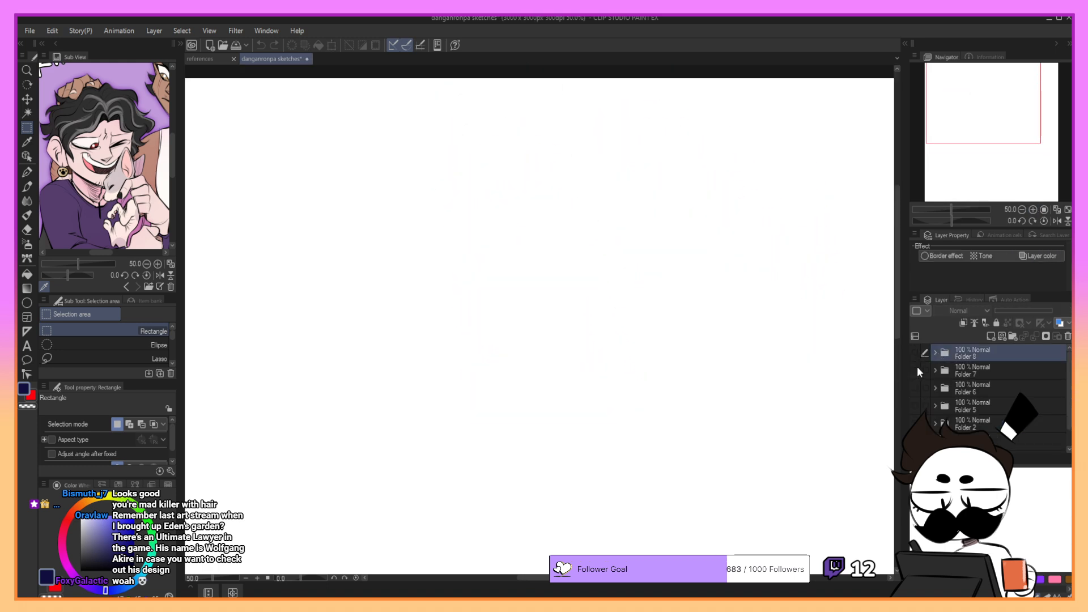
- Look through the sketch layers in Folder 7 and Folder 6 by switching their visibility on and off
{"action": "left_click", "coordinate": [935, 371]}
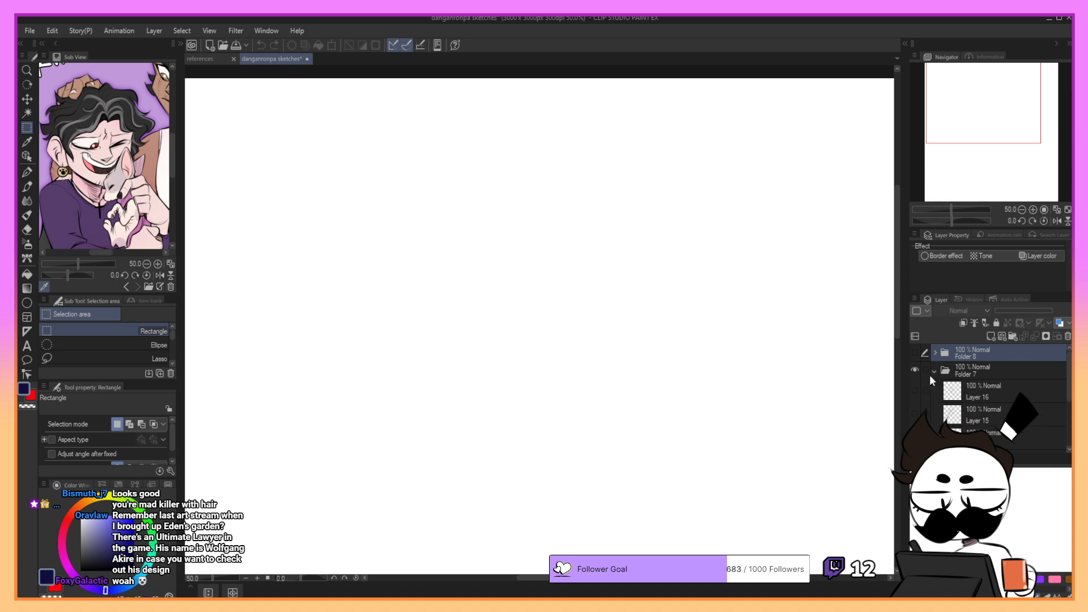
{"action": "left_click", "coordinate": [915, 390]}
{"action": "left_click", "coordinate": [915, 390]}
{"action": "left_click", "coordinate": [935, 372]}
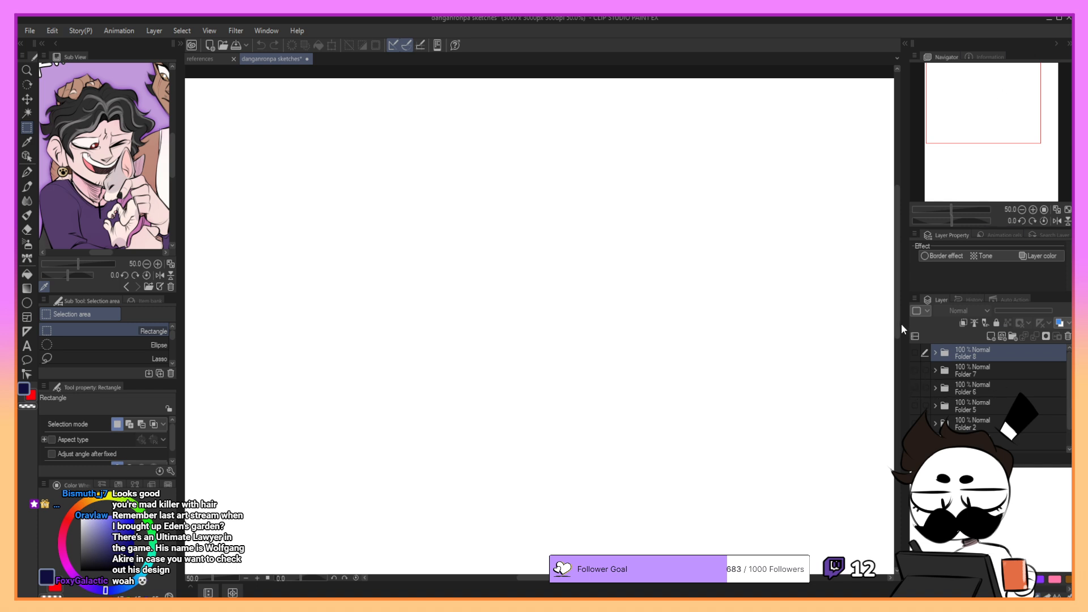
{"action": "key", "text": "alt+Tab"}
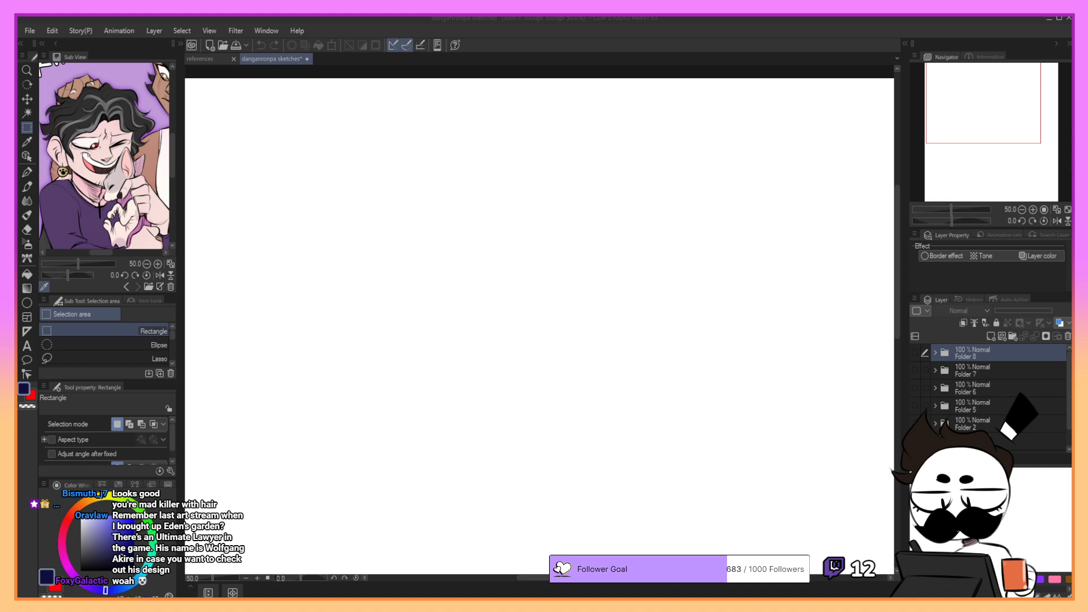
{"action": "left_click", "coordinate": [915, 389]}
{"action": "left_click", "coordinate": [935, 388]}
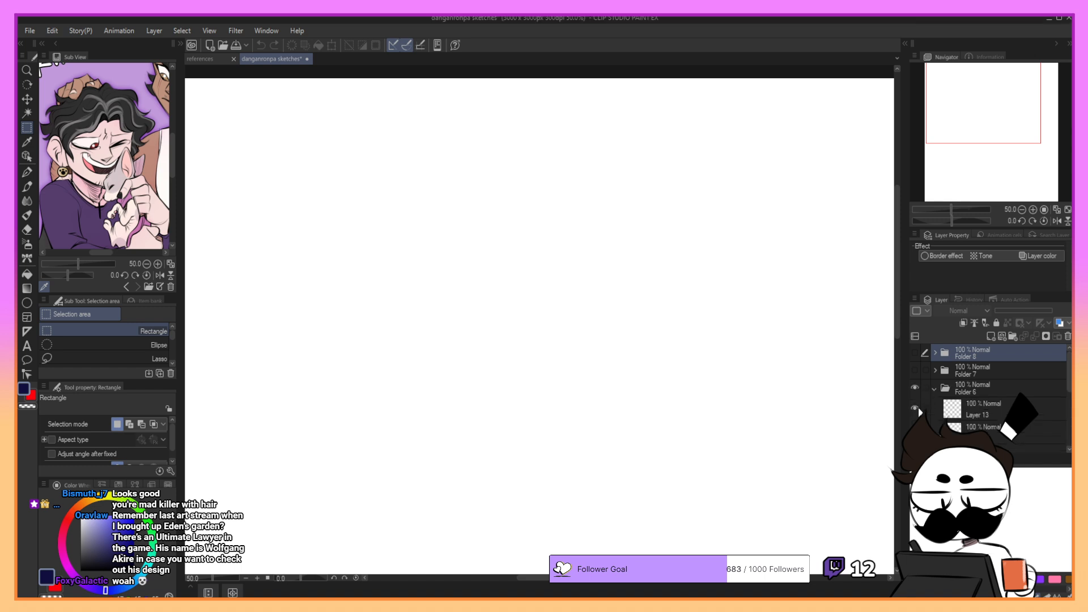
{"action": "left_click", "coordinate": [913, 406]}
{"action": "left_click", "coordinate": [935, 389]}
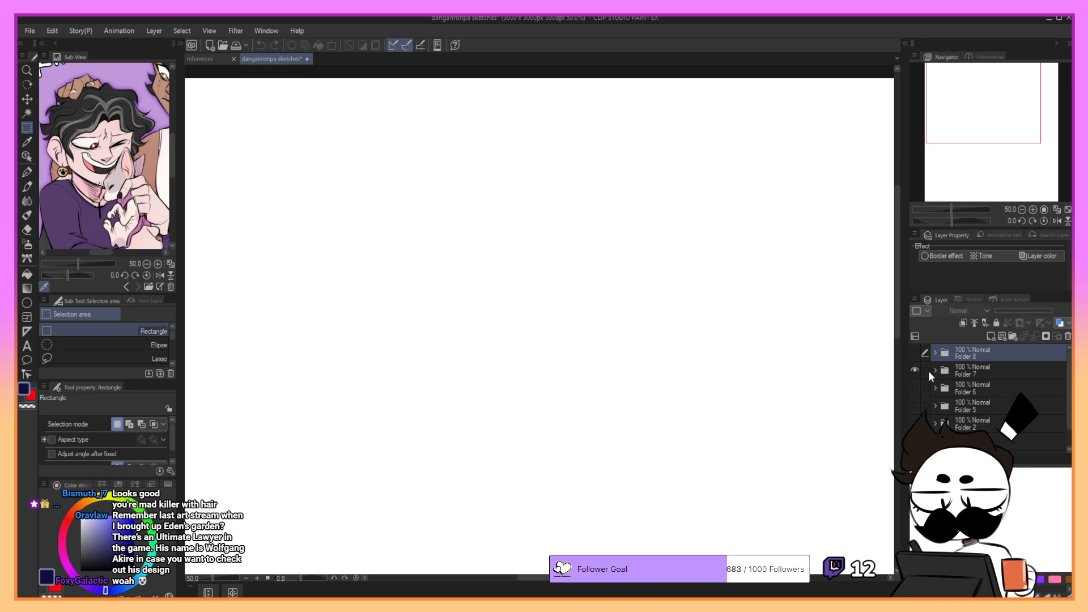
- Preview Layer 15 and Layer 14 in Folder 7 one at a time, then hide and collapse the folder
{"action": "left_click", "coordinate": [936, 371]}
{"action": "left_click", "coordinate": [915, 396]}
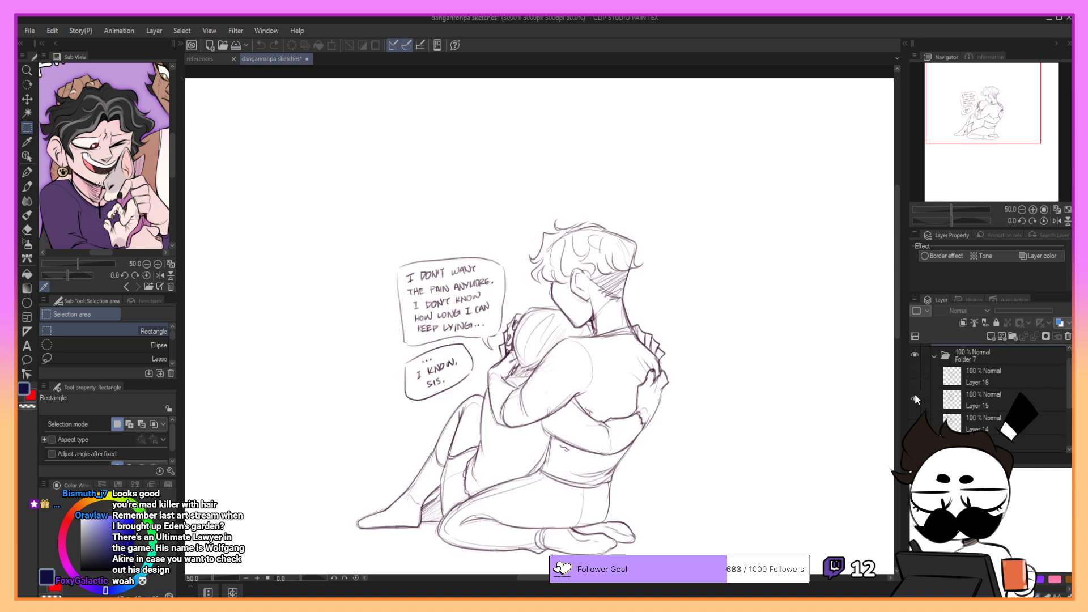
{"action": "left_click", "coordinate": [916, 400]}
{"action": "left_click", "coordinate": [915, 422]}
{"action": "left_click", "coordinate": [915, 423]}
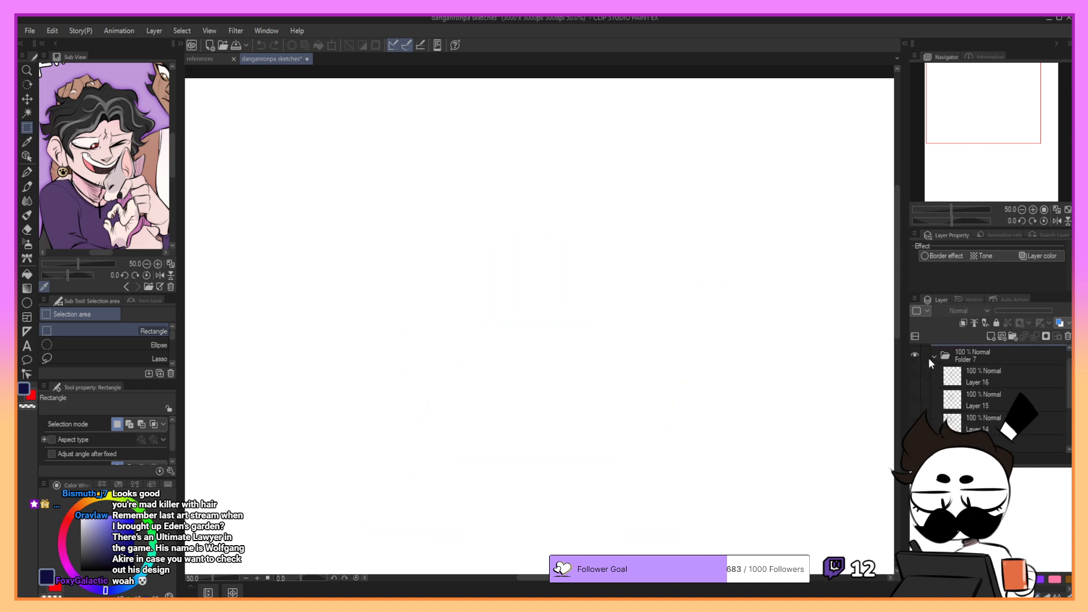
{"action": "left_click", "coordinate": [933, 357]}
{"action": "scroll", "coordinate": [940, 365], "scroll_direction": "up", "scroll_amount": 1}
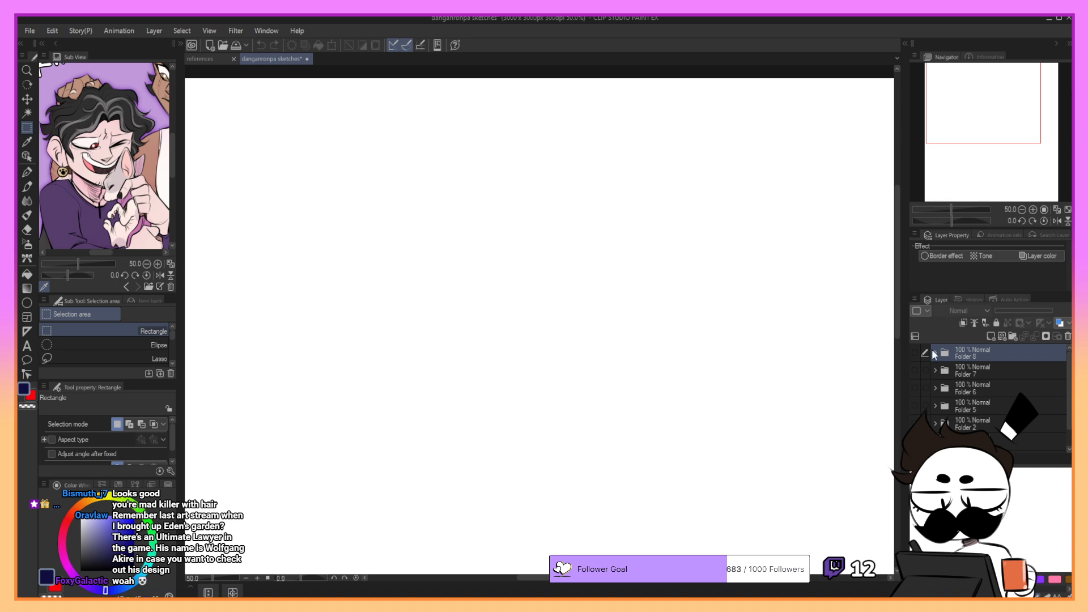
- Expand Folder 8 and make the tea-drinking character sketch visible again
{"action": "left_click", "coordinate": [935, 352]}
{"action": "scroll", "coordinate": [952, 386], "scroll_direction": "down", "scroll_amount": 3}
{"action": "scroll", "coordinate": [952, 385], "scroll_direction": "up", "scroll_amount": 3}
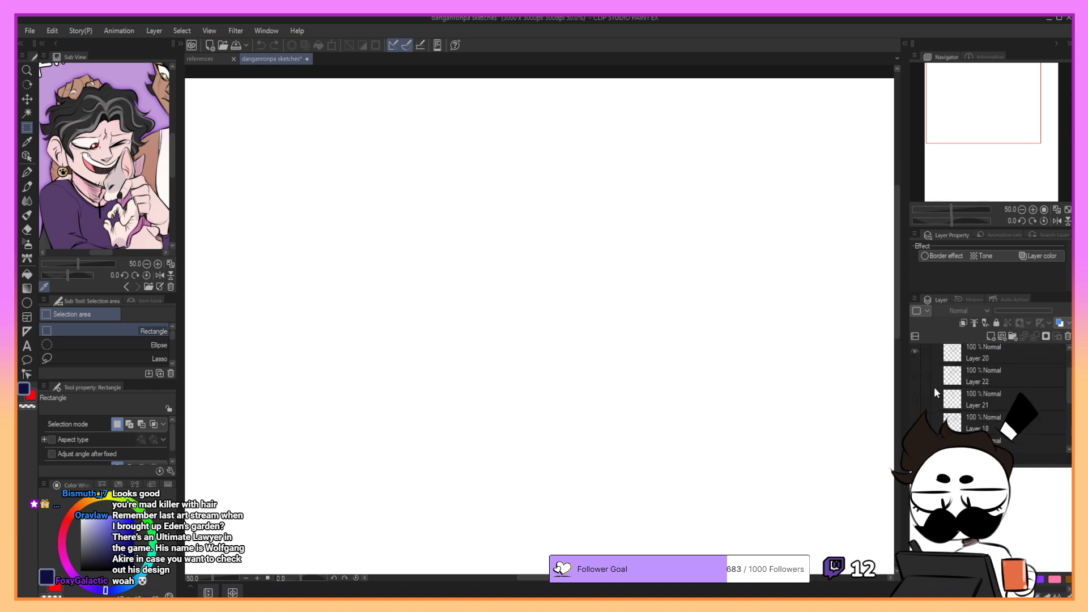
{"action": "left_click", "coordinate": [916, 354]}
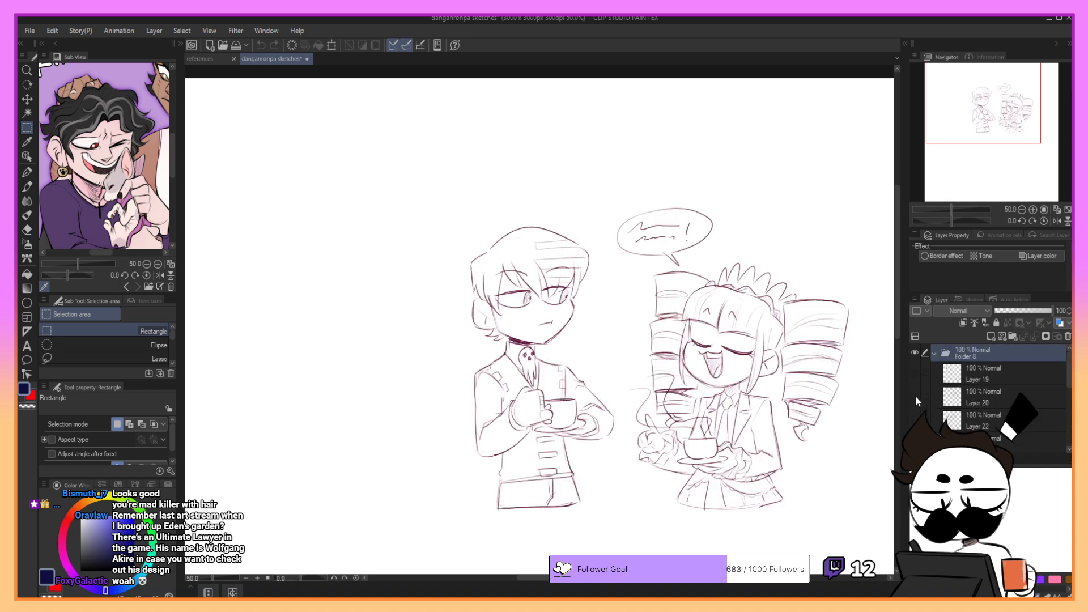
- Hide the tea-drinking sketch in Folder 8, preview Layer 18, and make the head sketches on Layer 17 visible
{"action": "left_click", "coordinate": [916, 396]}
{"action": "scroll", "coordinate": [939, 399], "scroll_direction": "down", "scroll_amount": 3}
{"action": "left_click", "coordinate": [916, 431]}
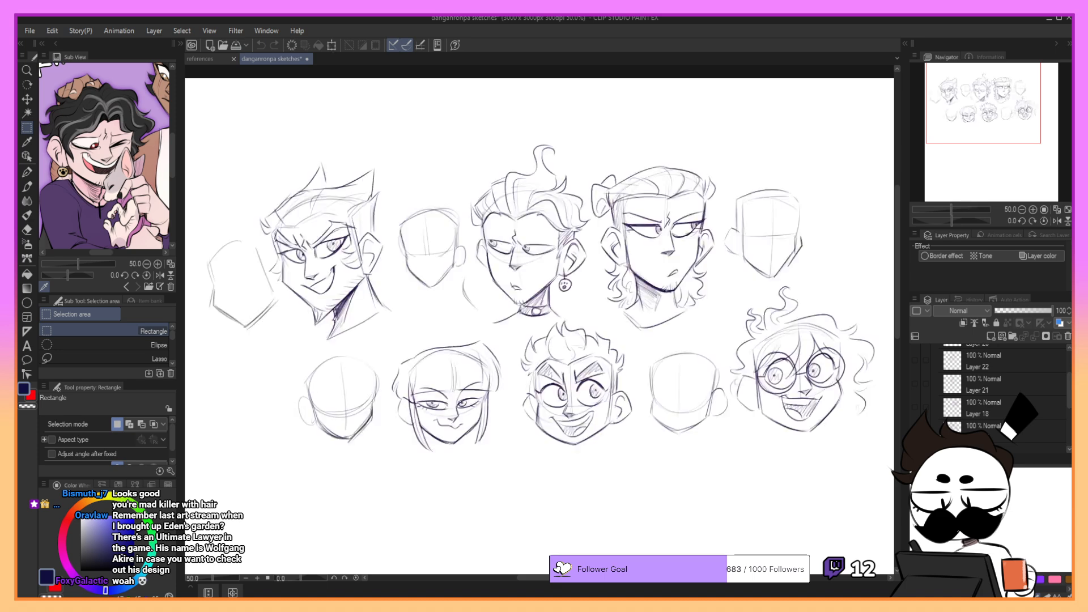
{"action": "left_click", "coordinate": [916, 431]}
{"action": "left_click", "coordinate": [916, 407]}
{"action": "left_click", "coordinate": [917, 407]}
{"action": "left_click", "coordinate": [916, 431]}
- Move Layer 17 out of Folder 8, place it above that folder, and put it in a new folder
{"action": "left_click", "coordinate": [964, 432]}
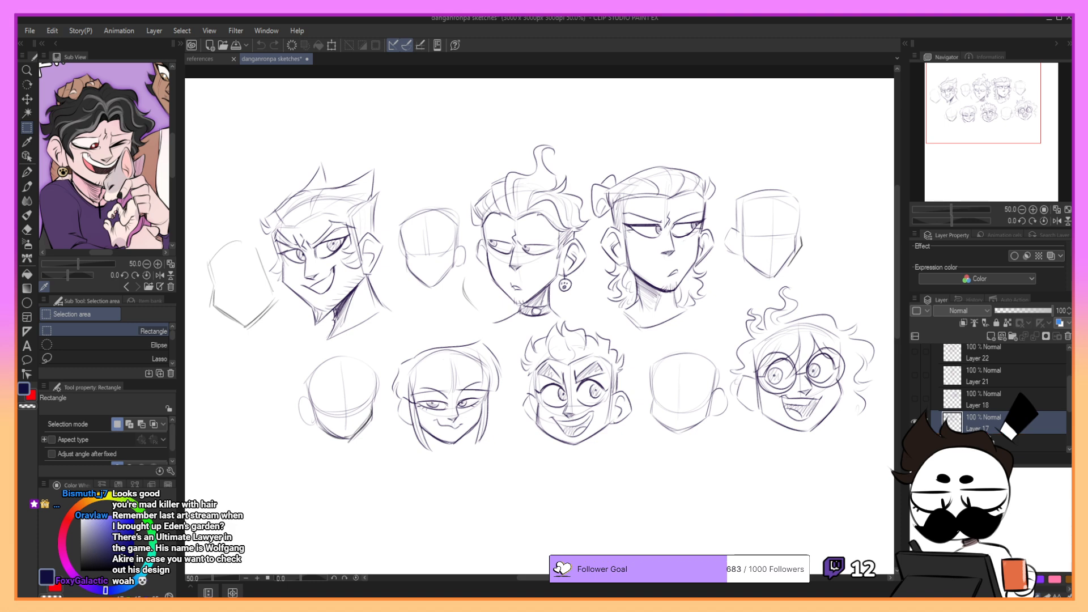
{"action": "left_click_drag", "start_coordinate": [987, 432], "coordinate": [994, 426]}
{"action": "scroll", "coordinate": [1000, 420], "scroll_direction": "up", "scroll_amount": 1}
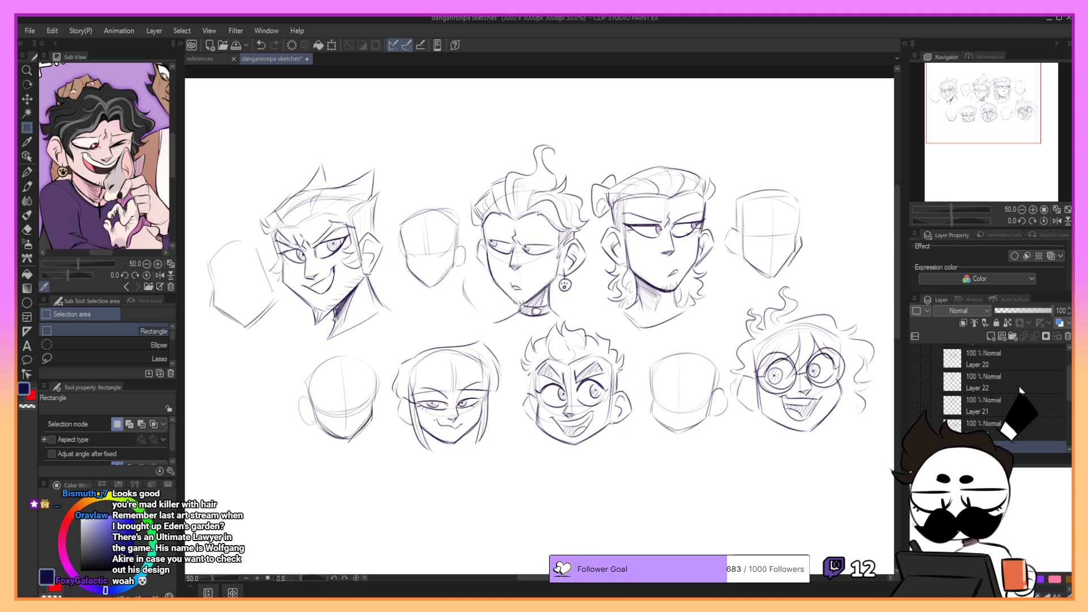
{"action": "scroll", "coordinate": [1019, 386], "scroll_direction": "up", "scroll_amount": 1}
{"action": "left_click", "coordinate": [934, 354]}
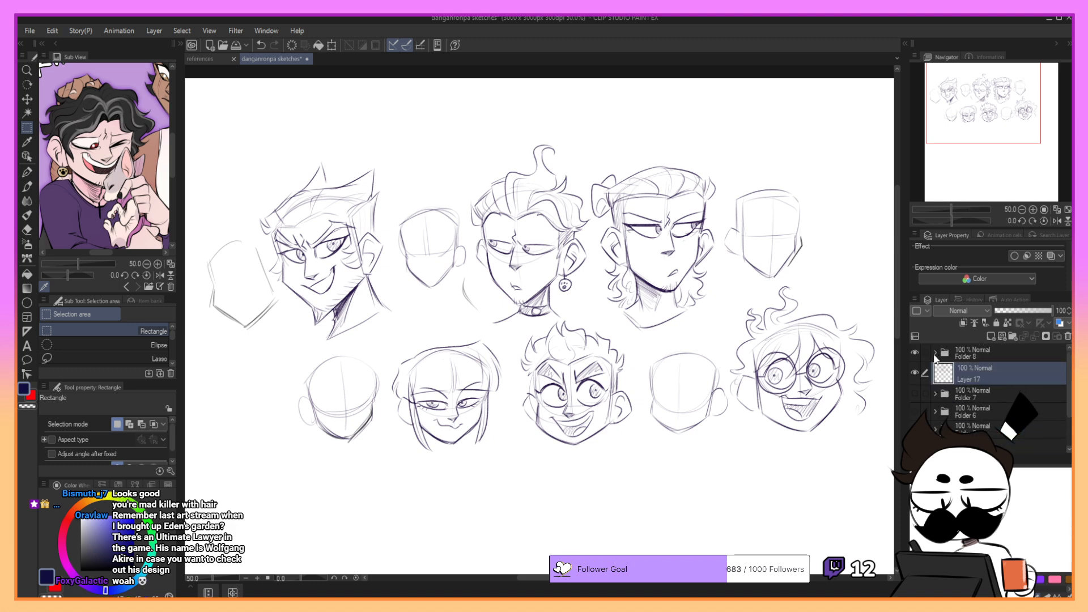
{"action": "left_click_drag", "start_coordinate": [958, 379], "coordinate": [1019, 354]}
{"action": "left_click", "coordinate": [1014, 337]}
- Scale down the head sketches on Layer 17 and move them towards the upper-left corner of the page
{"action": "left_click_drag", "start_coordinate": [986, 129], "coordinate": [1004, 128]}
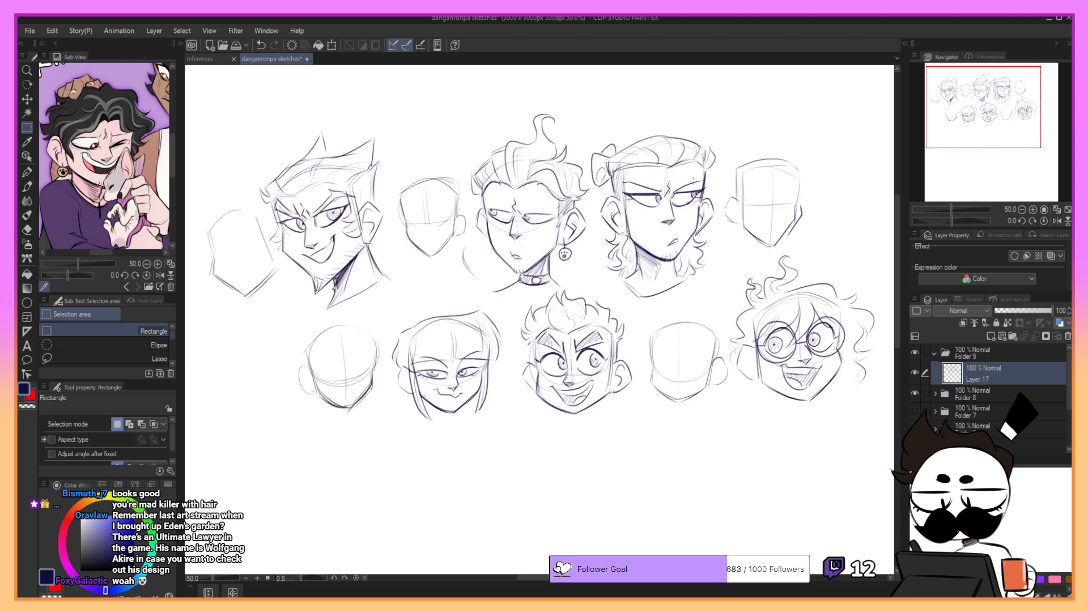
{"action": "key", "text": "p"}
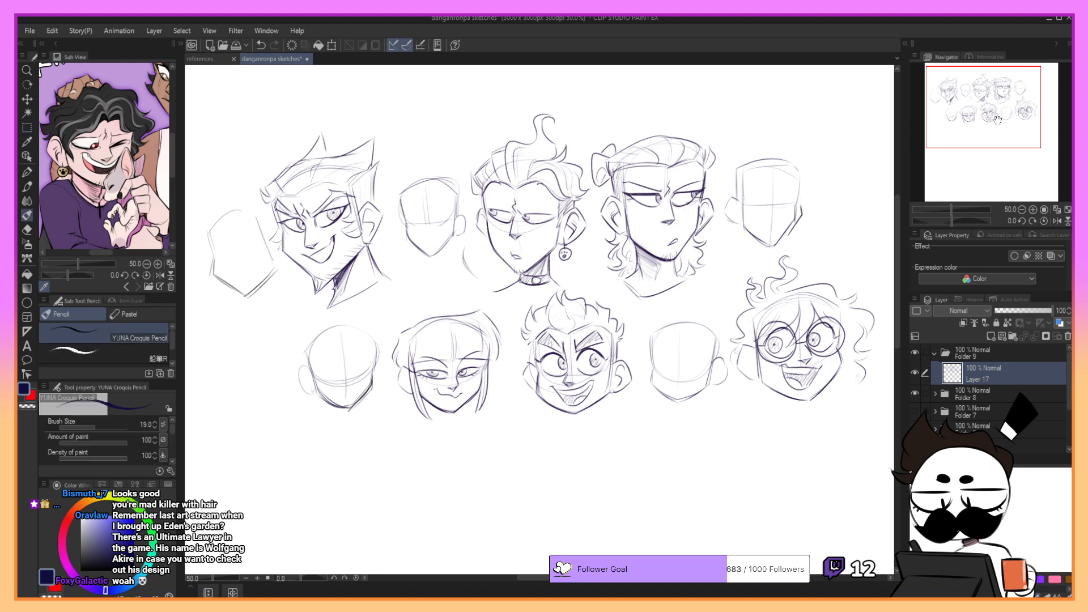
{"action": "mouse_move", "coordinate": [1001, 117]}
{"action": "left_mouse_down"}
{"action": "mouse_move", "coordinate": [1005, 134]}
{"action": "mouse_move", "coordinate": [1005, 120]}
{"action": "left_mouse_up"}
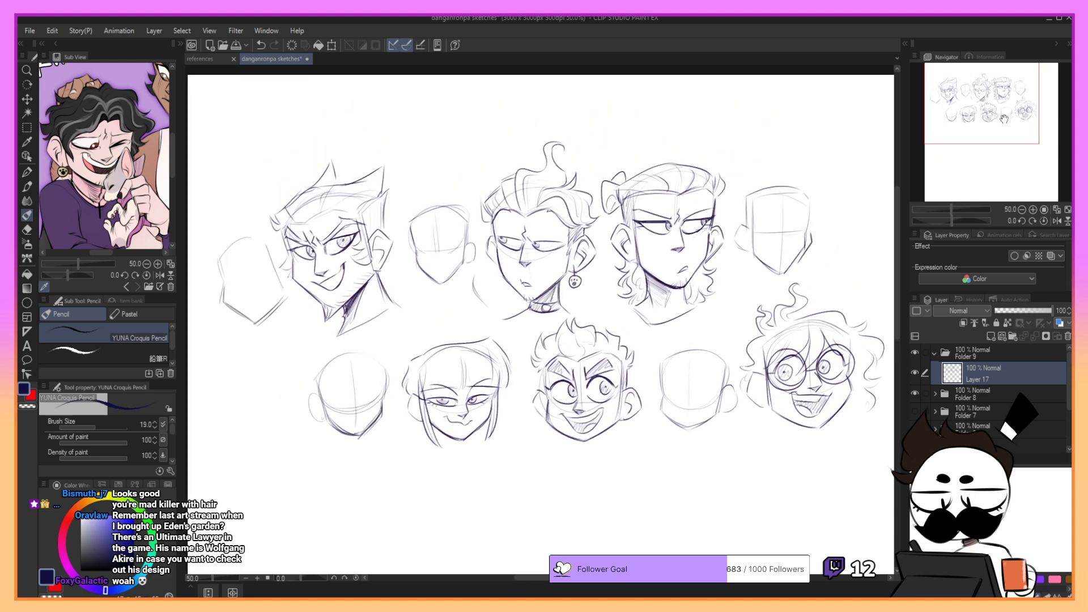
{"action": "left_click", "coordinate": [333, 45]}
{"action": "left_click_drag", "start_coordinate": [227, 412], "coordinate": [271, 407]}
{"action": "left_click_drag", "start_coordinate": [673, 237], "coordinate": [616, 198]}
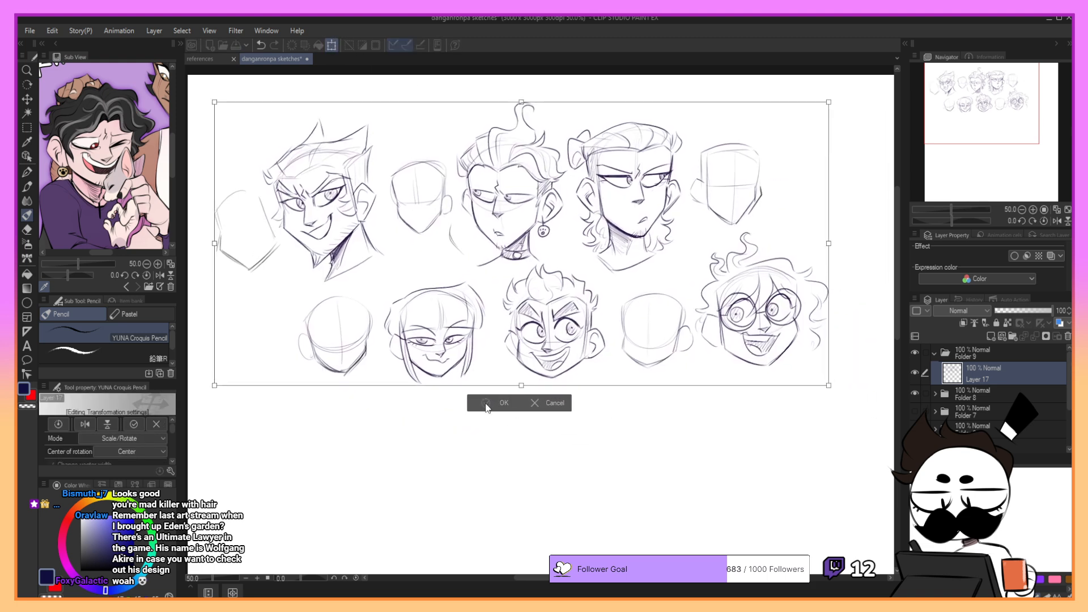
{"action": "left_click", "coordinate": [486, 406]}
- Choose a dark blue drawing colour and add a new layer above Layer 17 in Folder 9
{"action": "left_click_drag", "start_coordinate": [996, 123], "coordinate": [999, 150]}
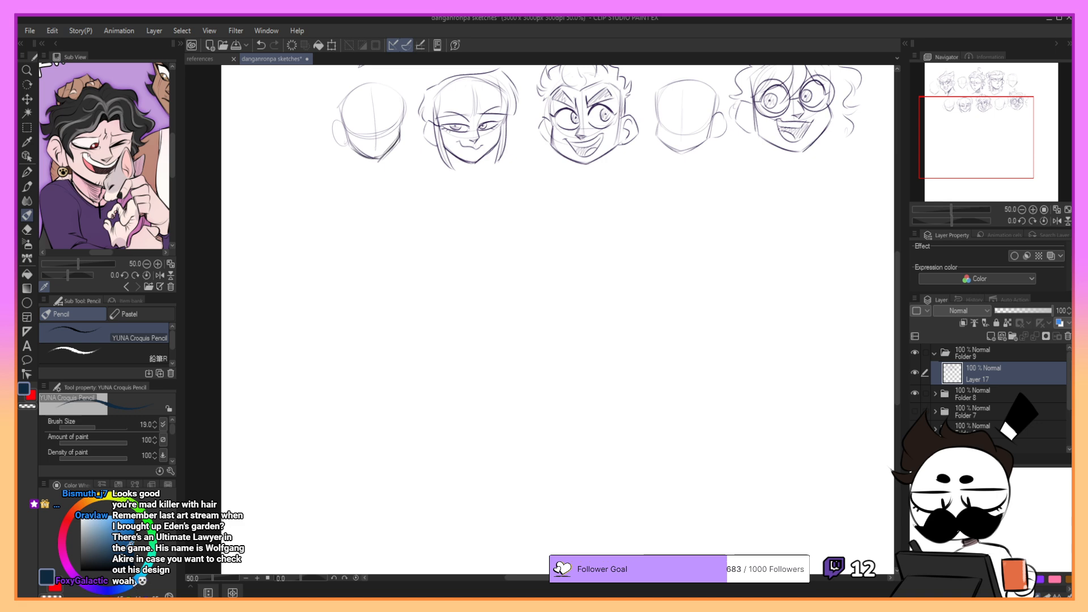
{"action": "left_click", "coordinate": [125, 545]}
{"action": "left_click", "coordinate": [137, 580]}
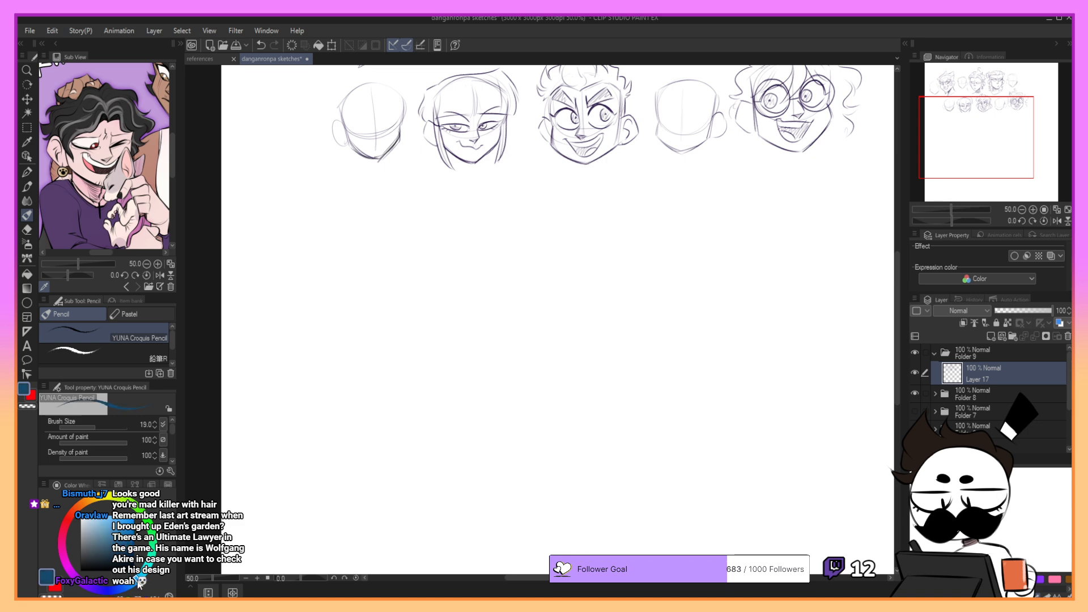
{"action": "left_click", "coordinate": [121, 552]}
{"action": "left_click", "coordinate": [990, 336]}
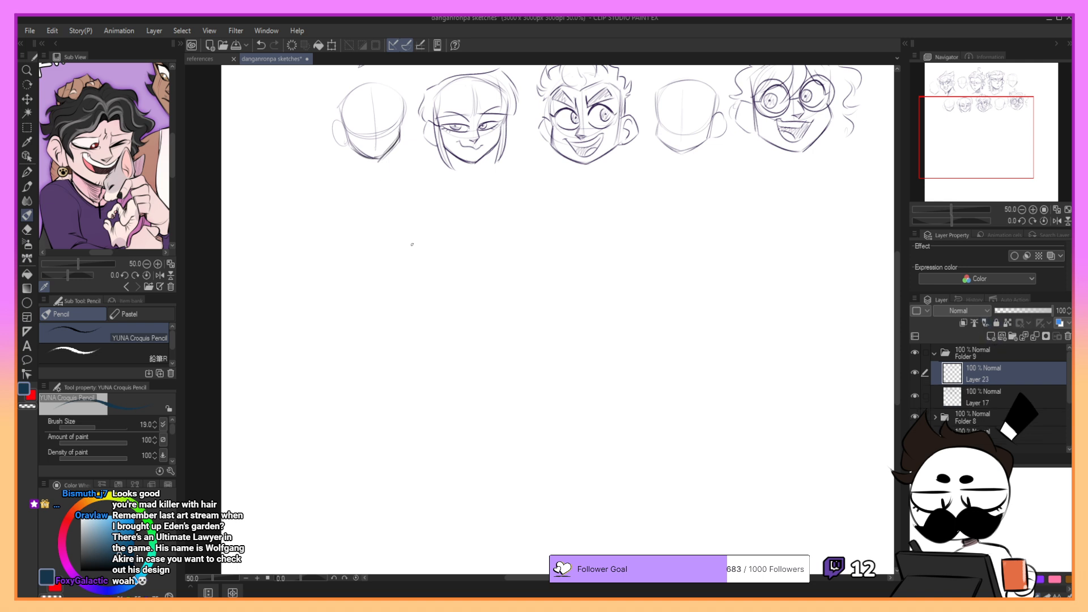
{"action": "mouse_move", "coordinate": [412, 245]}
{"action": "left_mouse_down"}
{"action": "mouse_move", "coordinate": [355, 299]}
{"action": "mouse_move", "coordinate": [437, 259]}
{"action": "mouse_move", "coordinate": [356, 298]}
{"action": "mouse_move", "coordinate": [406, 230]}
{"action": "mouse_move", "coordinate": [428, 275]}
{"action": "left_mouse_up"}
{"action": "key", "text": "ctrl+z"}
{"action": "key", "text": "ctrl+z"}
- Sketch a round head circle with a vertical centre line below the existing heads, using the Sketch brush at size 22
{"action": "key", "text": "b"}
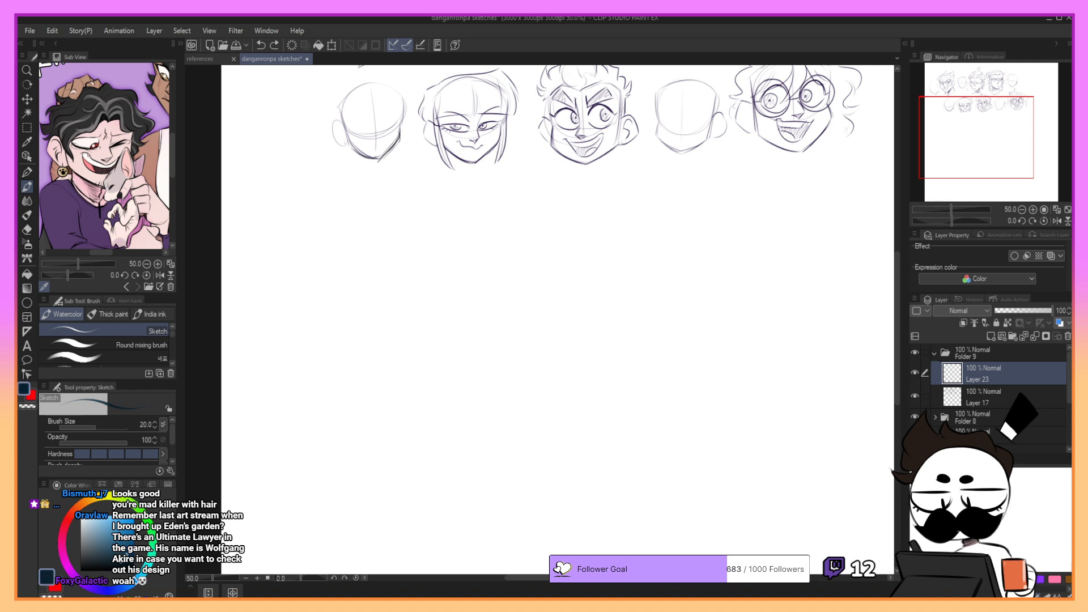
{"action": "left_click_drag", "start_coordinate": [370, 245], "coordinate": [407, 289]}
{"action": "left_click", "coordinate": [159, 421]}
{"action": "key", "text": "ctrl+z"}
{"action": "left_click", "coordinate": [156, 424]}
{"action": "mouse_move", "coordinate": [366, 262]}
{"action": "left_mouse_down"}
{"action": "mouse_move", "coordinate": [341, 343]}
{"action": "mouse_move", "coordinate": [410, 328]}
{"action": "left_mouse_up"}
{"action": "mouse_move", "coordinate": [317, 294]}
{"action": "left_mouse_down"}
{"action": "mouse_move", "coordinate": [402, 290]}
{"action": "mouse_move", "coordinate": [377, 250]}
{"action": "mouse_move", "coordinate": [342, 264]}
{"action": "mouse_move", "coordinate": [424, 286]}
{"action": "left_mouse_up"}
{"action": "key", "text": "ctrl+z"}
{"action": "key", "text": "ctrl+z"}
{"action": "key", "text": "ctrl+z"}
{"action": "mouse_move", "coordinate": [322, 282]}
{"action": "left_mouse_down"}
{"action": "mouse_move", "coordinate": [324, 338]}
{"action": "mouse_move", "coordinate": [327, 323]}
{"action": "left_mouse_up"}
{"action": "mouse_move", "coordinate": [391, 366]}
{"action": "left_mouse_down"}
{"action": "mouse_move", "coordinate": [389, 302]}
{"action": "mouse_move", "coordinate": [376, 341]}
{"action": "left_mouse_up"}
{"action": "key", "text": "ctrl+z"}
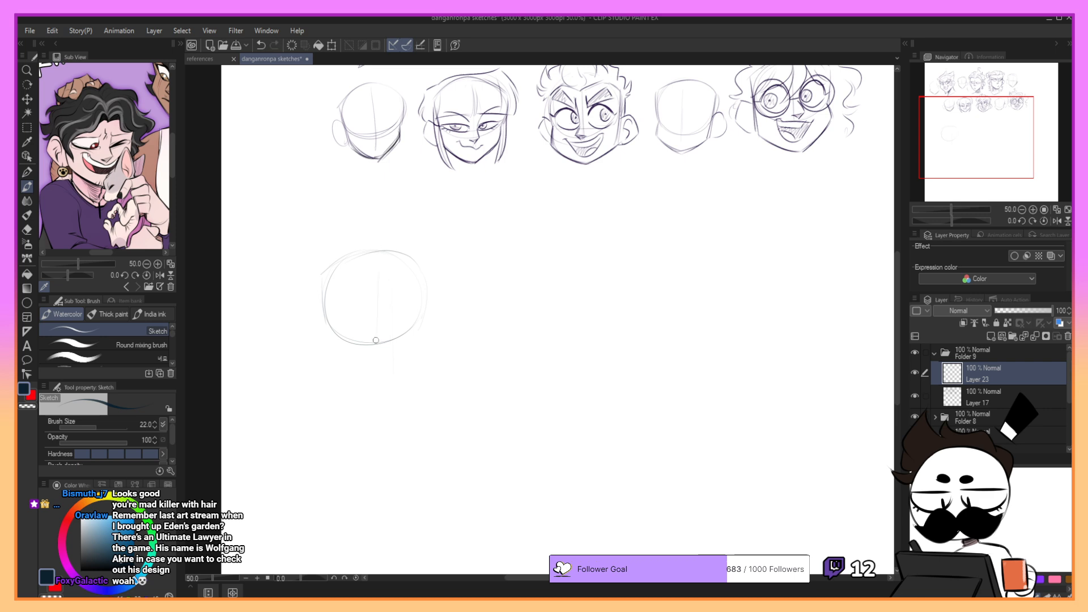
- Add a horizontal eye guideline across the head circle and rough in the cheek, jaw and pointed chin
{"action": "key", "text": "ctrl+z"}
{"action": "left_click_drag", "start_coordinate": [344, 307], "coordinate": [410, 315]}
{"action": "key", "text": "ctrl+z"}
{"action": "mouse_move", "coordinate": [428, 276]}
{"action": "left_mouse_down"}
{"action": "mouse_move", "coordinate": [428, 338]}
{"action": "mouse_move", "coordinate": [387, 390]}
{"action": "left_mouse_up"}
{"action": "key", "text": "ctrl+z"}
{"action": "key", "text": "ctrl+z"}
{"action": "key", "text": "ctrl+z"}
{"action": "left_click_drag", "start_coordinate": [427, 336], "coordinate": [385, 388]}
{"action": "key", "text": "ctrl+z"}
{"action": "key", "text": "ctrl+z"}
{"action": "mouse_move", "coordinate": [423, 316]}
{"action": "left_mouse_down"}
{"action": "mouse_move", "coordinate": [428, 335]}
{"action": "mouse_move", "coordinate": [400, 376]}
{"action": "left_mouse_up"}
- Sketch the ear outline on the left side of the new head
{"action": "key", "text": "ctrl+z"}
{"action": "left_click_drag", "start_coordinate": [427, 339], "coordinate": [396, 379]}
{"action": "key", "text": "ctrl+z"}
{"action": "key", "text": "ctrl+z"}
{"action": "mouse_move", "coordinate": [423, 316]}
{"action": "left_mouse_down"}
{"action": "mouse_move", "coordinate": [428, 334]}
{"action": "mouse_move", "coordinate": [385, 390]}
{"action": "left_mouse_up"}
{"action": "key", "text": "ctrl+z"}
{"action": "left_click_drag", "start_coordinate": [427, 335], "coordinate": [389, 383]}
{"action": "key", "text": "ctrl+z"}
{"action": "mouse_move", "coordinate": [326, 288]}
{"action": "left_mouse_down"}
{"action": "mouse_move", "coordinate": [327, 357]}
{"action": "mouse_move", "coordinate": [328, 346]}
{"action": "mouse_move", "coordinate": [375, 383]}
{"action": "left_mouse_up"}
{"action": "mouse_move", "coordinate": [311, 307]}
{"action": "left_mouse_down"}
{"action": "mouse_move", "coordinate": [292, 327]}
{"action": "mouse_move", "coordinate": [301, 323]}
{"action": "mouse_move", "coordinate": [323, 360]}
{"action": "left_mouse_up"}
{"action": "key", "text": "ctrl+z"}
{"action": "key", "text": "ctrl+z"}
{"action": "key", "text": "ctrl+z"}
{"action": "mouse_move", "coordinate": [313, 306]}
{"action": "left_mouse_down"}
{"action": "mouse_move", "coordinate": [296, 326]}
{"action": "mouse_move", "coordinate": [319, 356]}
{"action": "mouse_move", "coordinate": [320, 296]}
{"action": "mouse_move", "coordinate": [345, 255]}
{"action": "mouse_move", "coordinate": [324, 395]}
{"action": "left_mouse_up"}
- Sketch both sides of the neck and the curved neckline beneath the new head
{"action": "key", "text": "ctrl+z"}
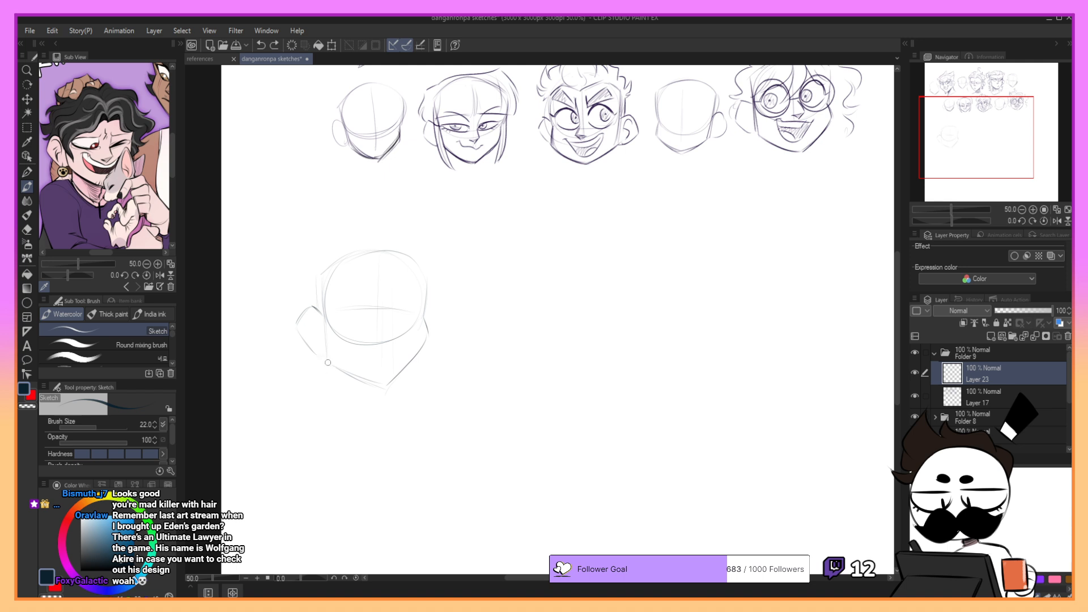
{"action": "mouse_move", "coordinate": [327, 356]}
{"action": "left_mouse_down"}
{"action": "mouse_move", "coordinate": [325, 398]}
{"action": "mouse_move", "coordinate": [380, 405]}
{"action": "left_mouse_up"}
{"action": "key", "text": "ctrl+z"}
{"action": "key", "text": "ctrl+z"}
{"action": "key", "text": "ctrl+z"}
{"action": "left_click_drag", "start_coordinate": [321, 360], "coordinate": [311, 400]}
- Draw the outline of the left eye with an angular upper lid and a short lower lid line
{"action": "key", "text": "ctrl+z"}
{"action": "left_click_drag", "start_coordinate": [377, 387], "coordinate": [377, 408]}
{"action": "key", "text": "ctrl+z"}
{"action": "key", "text": "ctrl+z"}
{"action": "mouse_move", "coordinate": [326, 361]}
{"action": "left_mouse_down"}
{"action": "mouse_move", "coordinate": [323, 403]}
{"action": "mouse_move", "coordinate": [379, 416]}
{"action": "left_mouse_up"}
{"action": "mouse_move", "coordinate": [326, 366]}
{"action": "left_mouse_down"}
{"action": "mouse_move", "coordinate": [317, 403]}
{"action": "mouse_move", "coordinate": [329, 416]}
{"action": "mouse_move", "coordinate": [391, 435]}
{"action": "left_mouse_up"}
{"action": "mouse_move", "coordinate": [352, 312]}
{"action": "left_mouse_down"}
{"action": "mouse_move", "coordinate": [333, 312]}
{"action": "mouse_move", "coordinate": [355, 342]}
{"action": "mouse_move", "coordinate": [401, 327]}
{"action": "mouse_move", "coordinate": [390, 316]}
{"action": "mouse_move", "coordinate": [379, 333]}
{"action": "left_mouse_up"}
{"action": "key", "text": "ctrl+z"}
{"action": "mouse_move", "coordinate": [330, 297]}
{"action": "left_mouse_down"}
{"action": "mouse_move", "coordinate": [368, 294]}
{"action": "mouse_move", "coordinate": [373, 306]}
{"action": "mouse_move", "coordinate": [339, 306]}
{"action": "mouse_move", "coordinate": [341, 295]}
{"action": "mouse_move", "coordinate": [332, 304]}
{"action": "mouse_move", "coordinate": [374, 311]}
{"action": "left_mouse_up"}
{"action": "key", "text": "ctrl+z"}
{"action": "key", "text": "ctrl+z"}
{"action": "key", "text": "ctrl+z"}
{"action": "key", "text": "ctrl+z"}
{"action": "key", "text": "ctrl+z"}
{"action": "key", "text": "ctrl+z"}
{"action": "key", "text": "ctrl+z"}
{"action": "key", "text": "ctrl+z"}
{"action": "key", "text": "ctrl+z"}
{"action": "key", "text": "ctrl+z"}
{"action": "key", "text": "ctrl+z"}
{"action": "key", "text": "ctrl+z"}
{"action": "key", "text": "ctrl+z"}
{"action": "key", "text": "ctrl+z"}
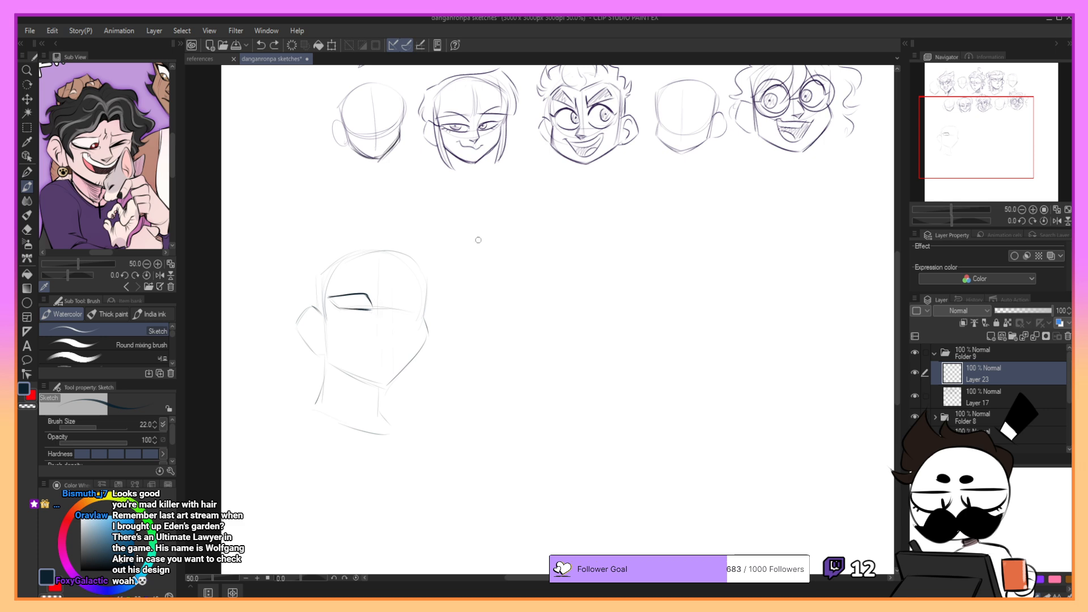
- Lasso the ear of the new head, shift it slightly upwards, and clear the selection
{"action": "left_click", "coordinate": [27, 127]}
{"action": "left_click", "coordinate": [110, 358]}
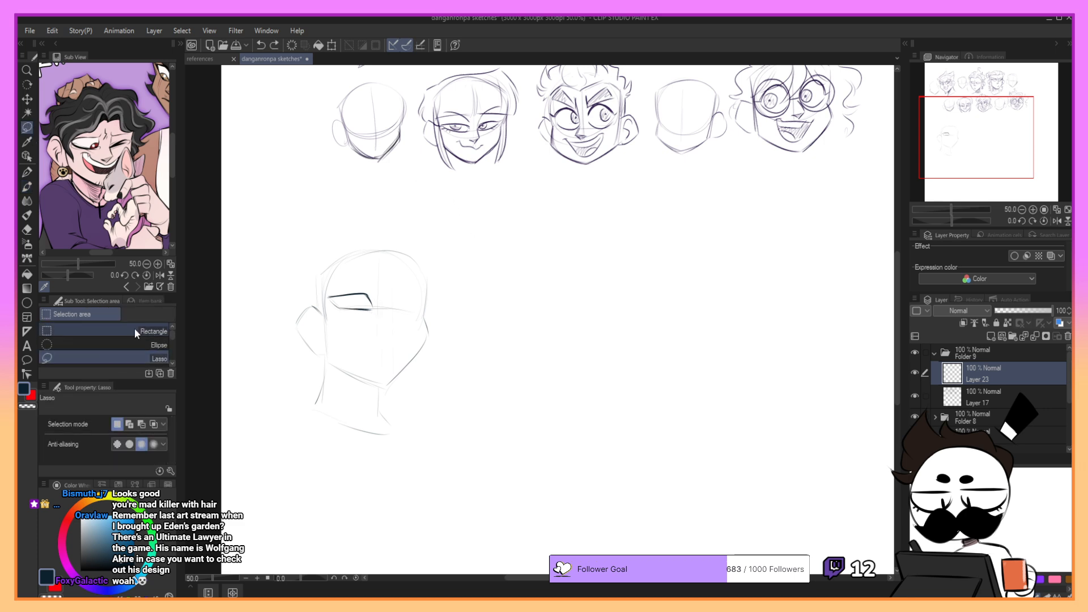
{"action": "mouse_move", "coordinate": [327, 303]}
{"action": "left_mouse_down"}
{"action": "mouse_move", "coordinate": [329, 351]}
{"action": "mouse_move", "coordinate": [305, 347]}
{"action": "mouse_move", "coordinate": [320, 310]}
{"action": "left_mouse_up"}
{"action": "key", "text": "ctrl+t"}
{"action": "left_click", "coordinate": [286, 378]}
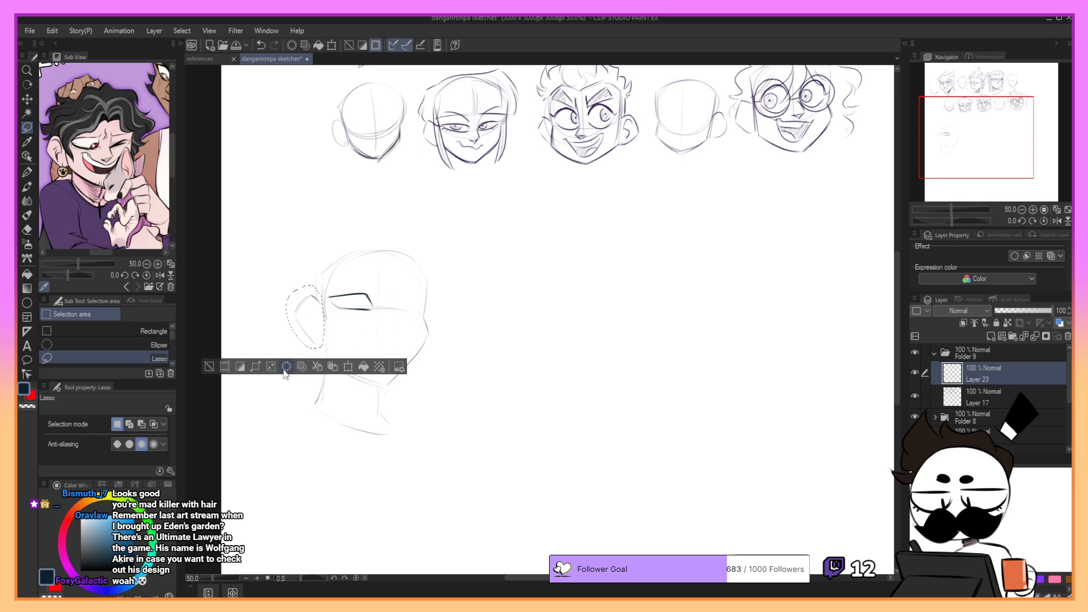
{"action": "key", "text": "ctrl+d"}
{"action": "key", "text": "ctrl+z"}
{"action": "key", "text": "ctrl+z"}
{"action": "key", "text": "ctrl+d"}
{"action": "key", "text": "b"}
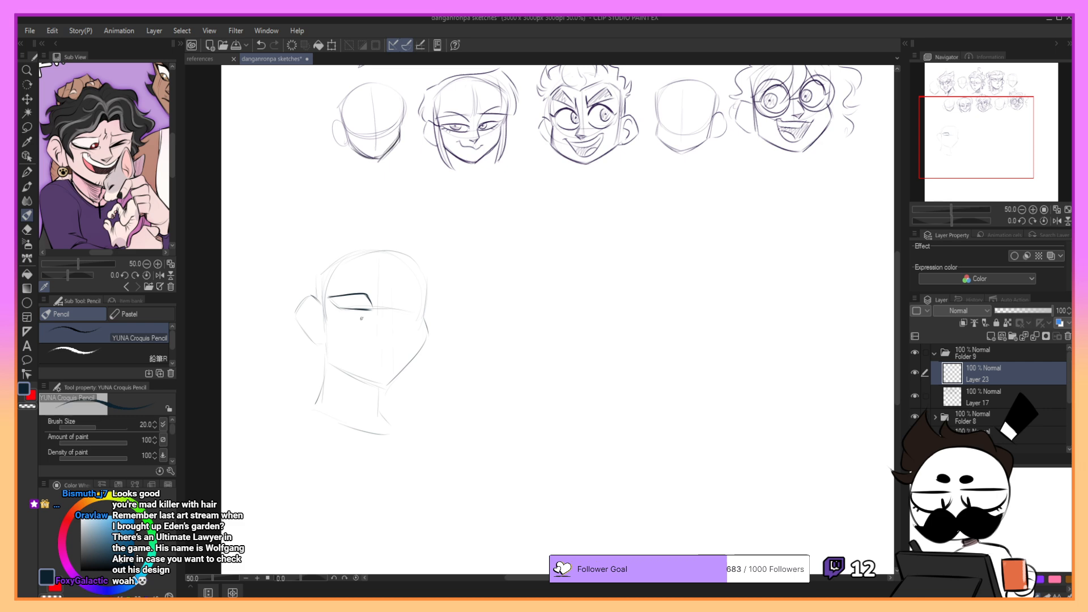
- Redraw the lower edge of the ear and the jawline to the chin with darker strokes
{"action": "mouse_move", "coordinate": [300, 325]}
{"action": "left_mouse_down"}
{"action": "mouse_move", "coordinate": [313, 343]}
{"action": "mouse_move", "coordinate": [328, 339]}
{"action": "mouse_move", "coordinate": [314, 293]}
{"action": "mouse_move", "coordinate": [330, 364]}
{"action": "mouse_move", "coordinate": [325, 342]}
{"action": "mouse_move", "coordinate": [338, 366]}
{"action": "mouse_move", "coordinate": [389, 388]}
{"action": "left_mouse_up"}
{"action": "key", "text": "ctrl+z"}
{"action": "key", "text": "ctrl+z"}
{"action": "key", "text": "ctrl+z"}
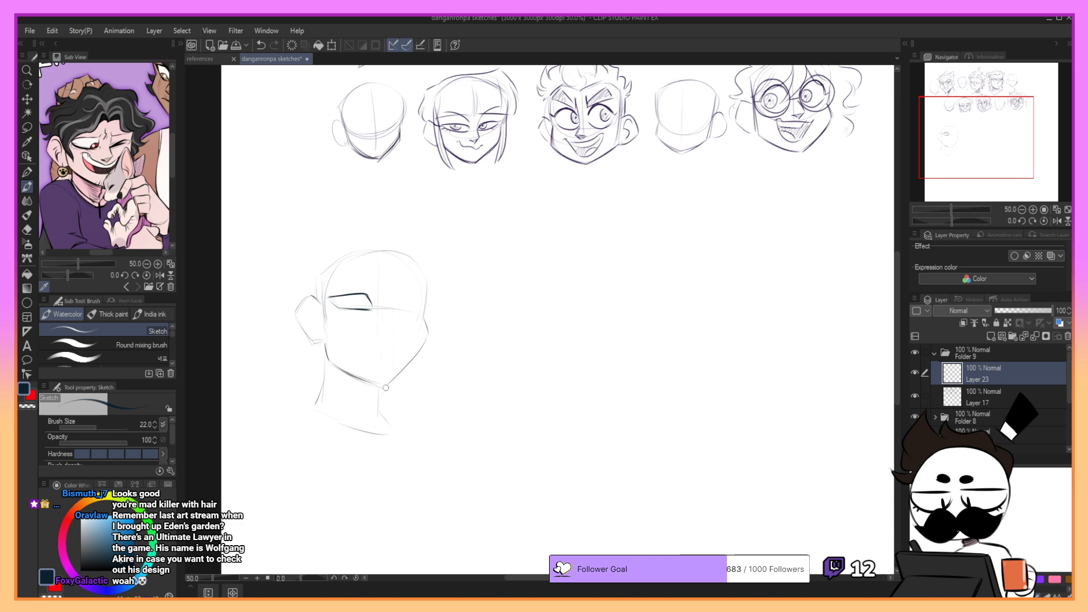
- Darken and thicken the upper lid and outer corner of the left eye
{"action": "key", "text": "ctrl+z"}
{"action": "left_click_drag", "start_coordinate": [334, 365], "coordinate": [389, 387]}
{"action": "key", "text": "ctrl+z"}
{"action": "left_click_drag", "start_coordinate": [328, 297], "coordinate": [341, 305]}
{"action": "key", "text": "ctrl+z"}
{"action": "key", "text": "ctrl+z"}
{"action": "key", "text": "ctrl+z"}
{"action": "key", "text": "ctrl+z"}
{"action": "key", "text": "ctrl+z"}
{"action": "key", "text": "ctrl+z"}
{"action": "key", "text": "ctrl+z"}
{"action": "left_click_drag", "start_coordinate": [329, 297], "coordinate": [355, 295]}
- Draw the upper lid of the right eye, angled to match the left eye
{"action": "mouse_move", "coordinate": [332, 298]}
{"action": "left_mouse_down"}
{"action": "mouse_move", "coordinate": [372, 302]}
{"action": "mouse_move", "coordinate": [348, 311]}
{"action": "mouse_move", "coordinate": [415, 297]}
{"action": "mouse_move", "coordinate": [405, 315]}
{"action": "mouse_move", "coordinate": [424, 297]}
{"action": "mouse_move", "coordinate": [411, 297]}
{"action": "left_mouse_up"}
{"action": "key", "text": "ctrl+z"}
{"action": "key", "text": "ctrl+z"}
{"action": "key", "text": "ctrl+z"}
{"action": "key", "text": "ctrl+z"}
{"action": "key", "text": "ctrl+z"}
{"action": "key", "text": "ctrl+z"}
{"action": "key", "text": "ctrl+z"}
{"action": "left_click_drag", "start_coordinate": [422, 298], "coordinate": [410, 311]}
{"action": "key", "text": "ctrl+z"}
- Add the lower lid of the right eye and define its inner and outer corners
{"action": "key", "text": "ctrl+z"}
{"action": "left_click_drag", "start_coordinate": [386, 309], "coordinate": [401, 312]}
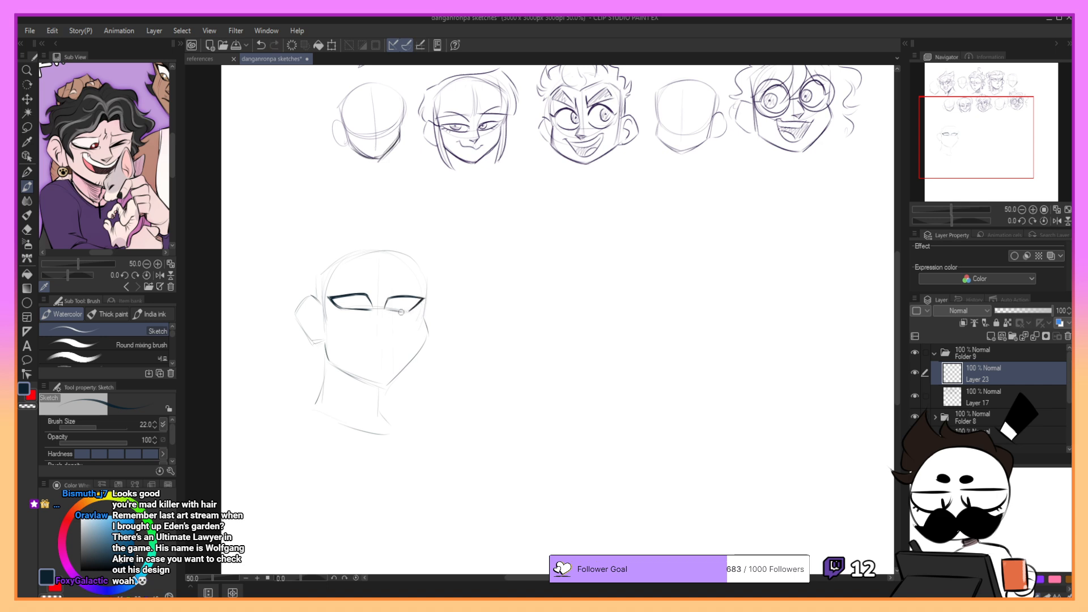
{"action": "key", "text": "ctrl+z"}
{"action": "key", "text": "ctrl+z"}
{"action": "left_click_drag", "start_coordinate": [385, 309], "coordinate": [408, 311]}
{"action": "left_click_drag", "start_coordinate": [420, 298], "coordinate": [416, 309]}
{"action": "key", "text": "ctrl+z"}
{"action": "left_click_drag", "start_coordinate": [422, 298], "coordinate": [420, 303]}
{"action": "left_click_drag", "start_coordinate": [386, 290], "coordinate": [385, 304]}
- Lasso the right eye, nudge it slightly outwards, and stretch it a little taller with a free transform
{"action": "left_click", "coordinate": [27, 127]}
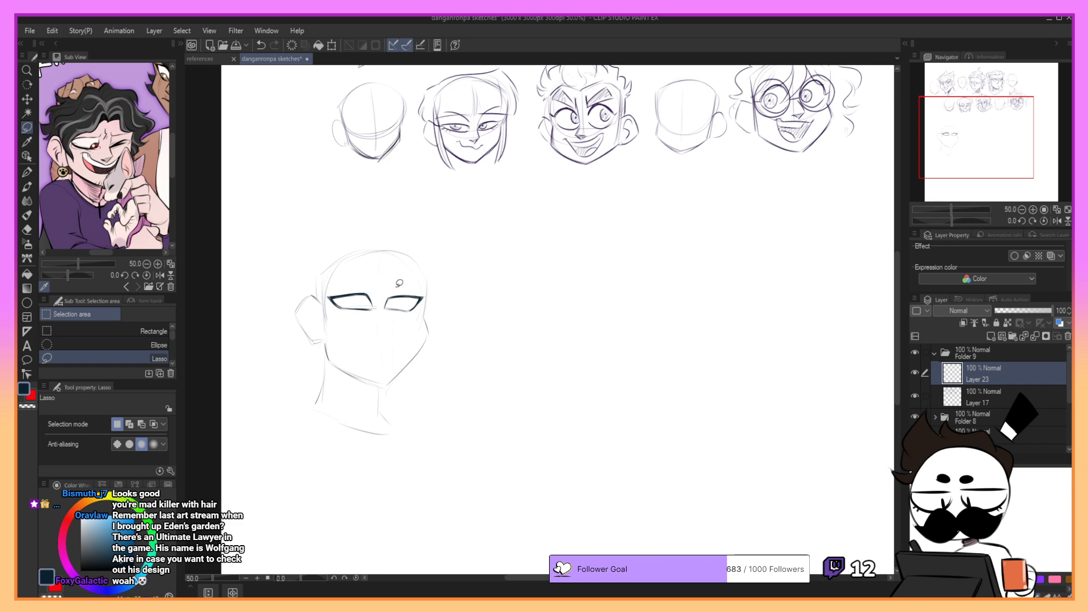
{"action": "mouse_move", "coordinate": [396, 283]}
{"action": "left_mouse_down"}
{"action": "mouse_move", "coordinate": [422, 312]}
{"action": "mouse_move", "coordinate": [427, 283]}
{"action": "mouse_move", "coordinate": [401, 281]}
{"action": "left_mouse_up"}
{"action": "left_click", "coordinate": [445, 335]}
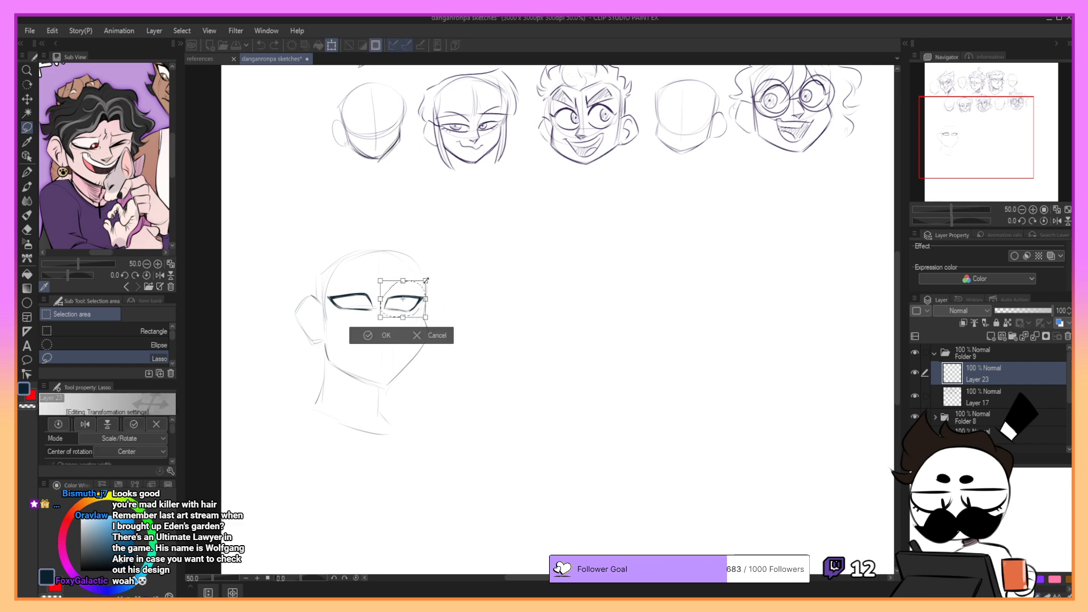
{"action": "left_click", "coordinate": [1034, 210]}
{"action": "left_click_drag", "start_coordinate": [993, 134], "coordinate": [993, 136]}
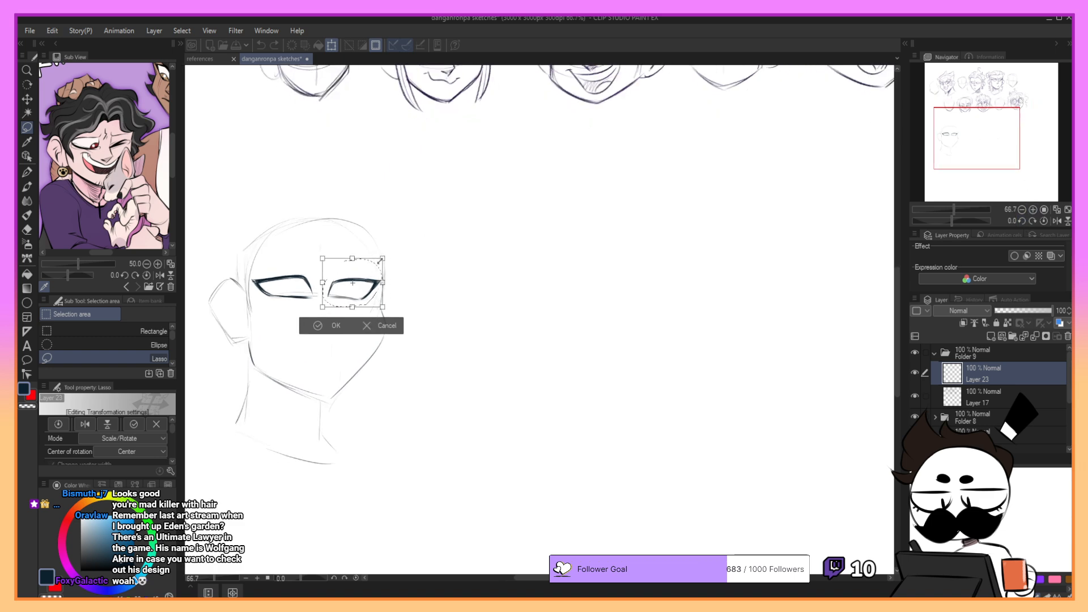
{"action": "left_click_drag", "start_coordinate": [366, 280], "coordinate": [369, 280]}
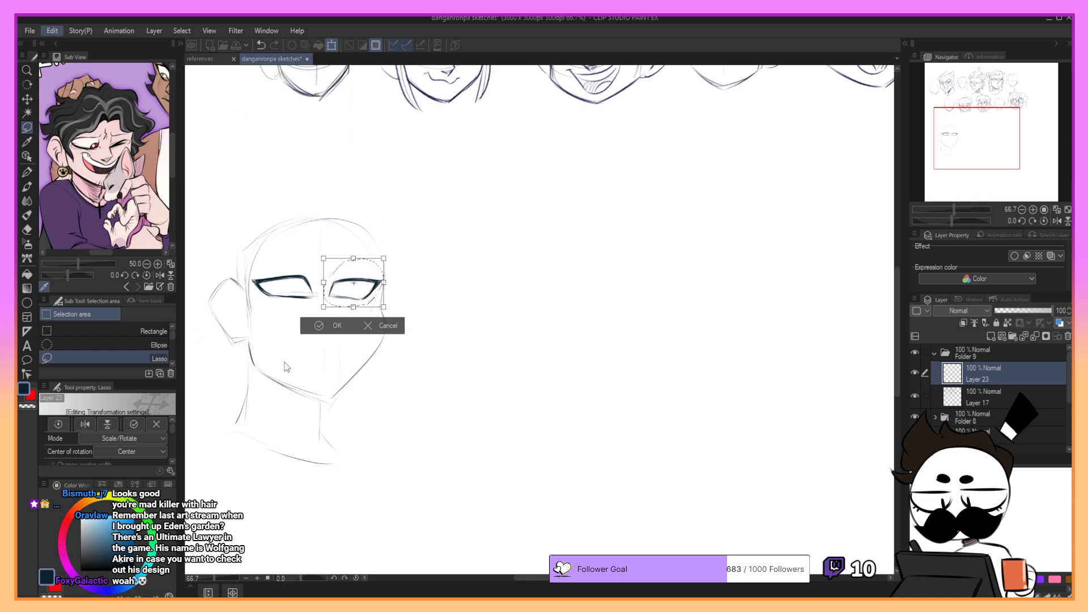
{"action": "left_click_drag", "start_coordinate": [353, 259], "coordinate": [356, 258]}
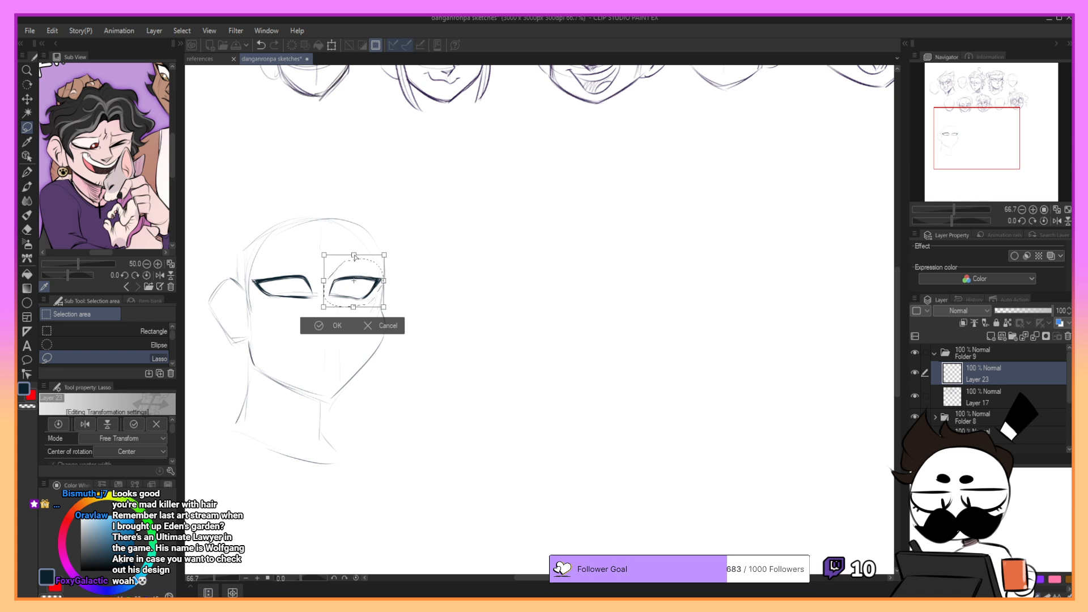
{"action": "left_click", "coordinate": [331, 326]}
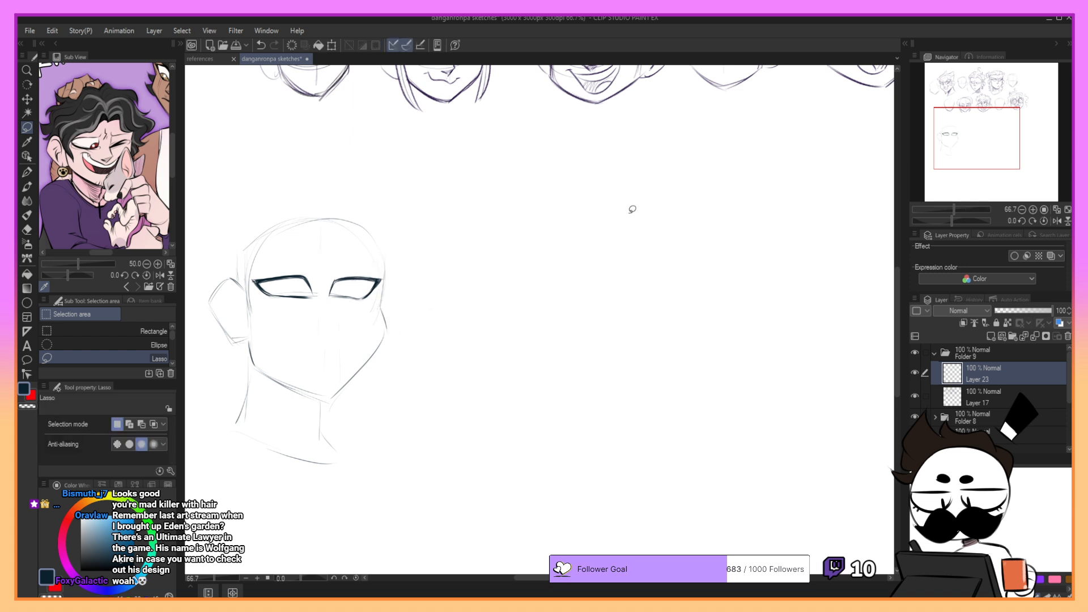
- Scale down the whole new head sketch and move it up closer to the row of heads above
{"action": "left_click", "coordinate": [331, 46]}
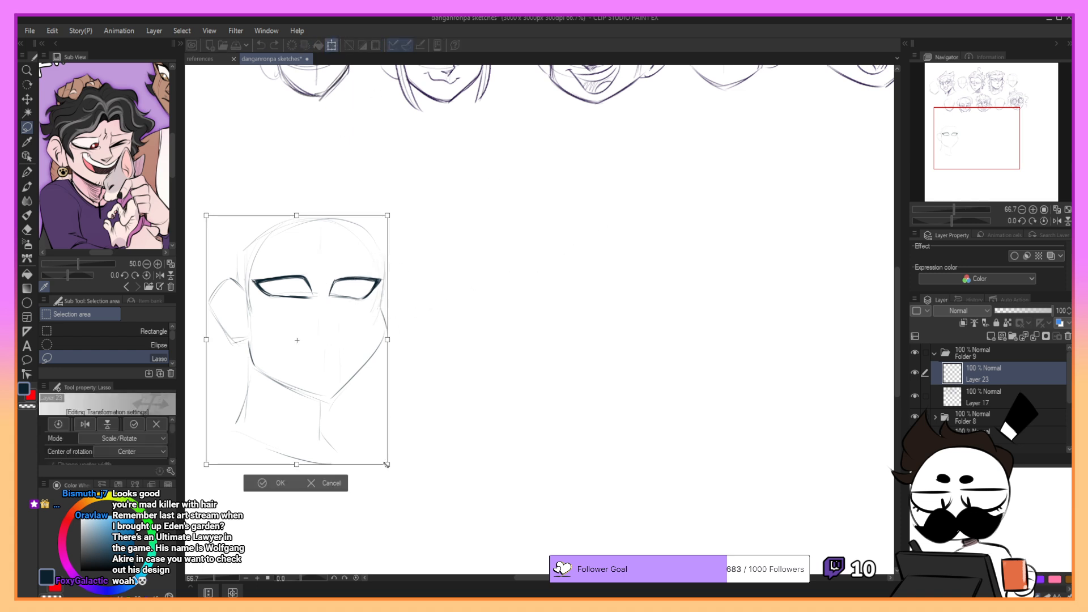
{"action": "left_click_drag", "start_coordinate": [388, 464], "coordinate": [335, 392]}
{"action": "left_click_drag", "start_coordinate": [316, 331], "coordinate": [372, 291]}
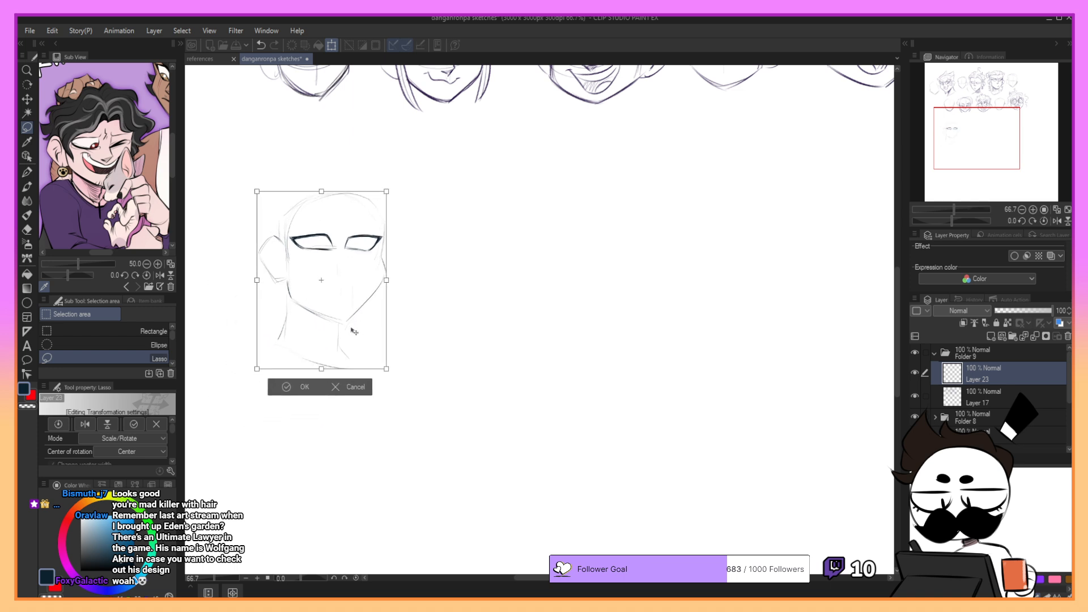
{"action": "left_click", "coordinate": [300, 385]}
- Lasso both eyes, rotate them slightly clockwise to fit the tilt of the face, clear the selection, and switch to the eraser
{"action": "mouse_move", "coordinate": [292, 229]}
{"action": "left_mouse_down"}
{"action": "mouse_move", "coordinate": [369, 266]}
{"action": "mouse_move", "coordinate": [381, 229]}
{"action": "mouse_move", "coordinate": [353, 212]}
{"action": "left_mouse_up"}
{"action": "left_click", "coordinate": [379, 285]}
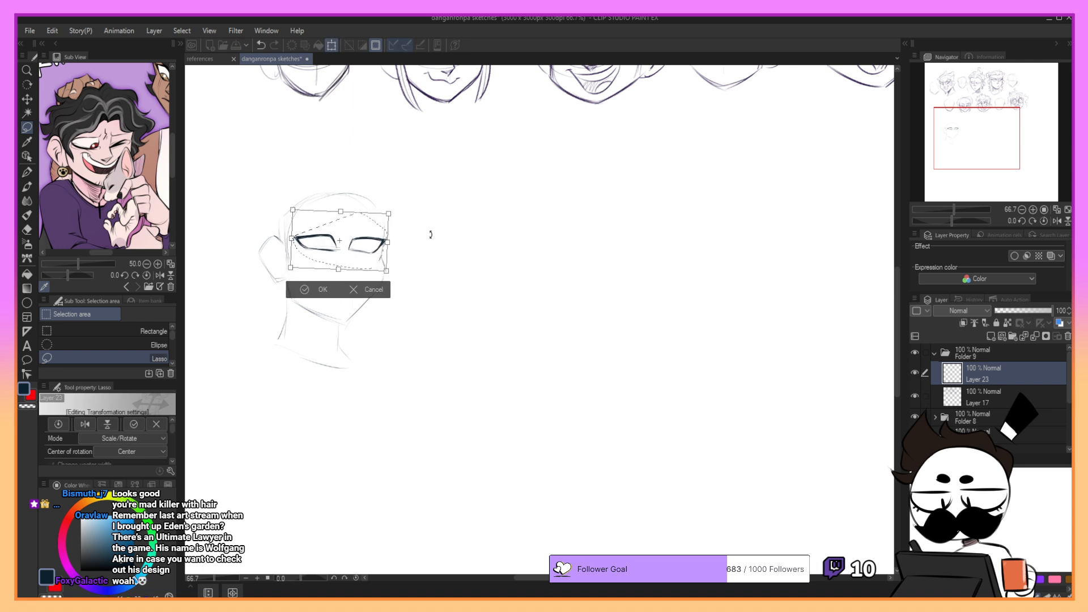
{"action": "left_click_drag", "start_coordinate": [431, 234], "coordinate": [429, 236]}
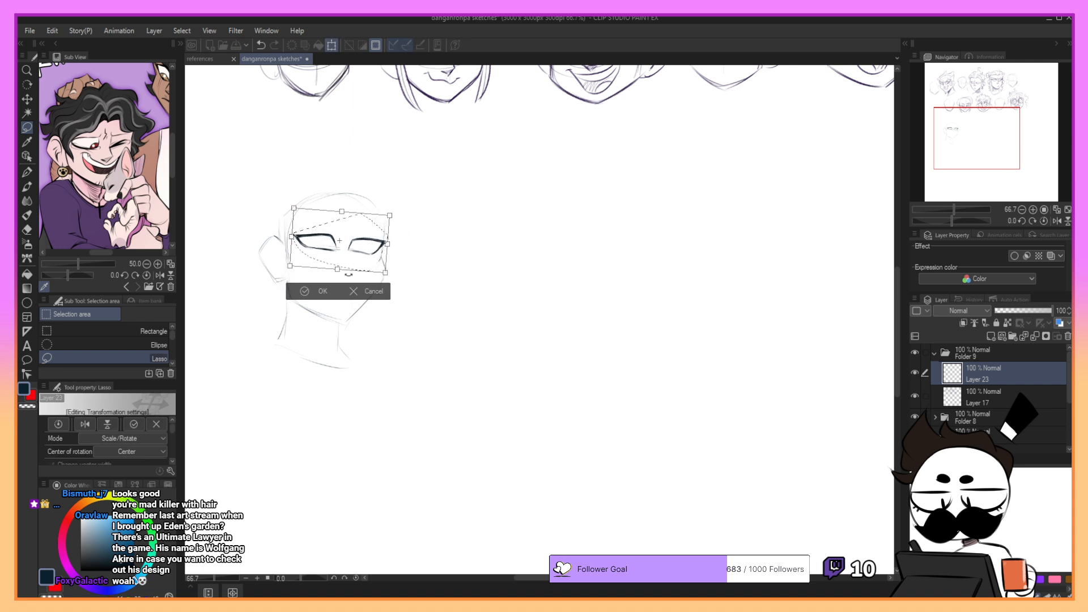
{"action": "left_click", "coordinate": [304, 291]}
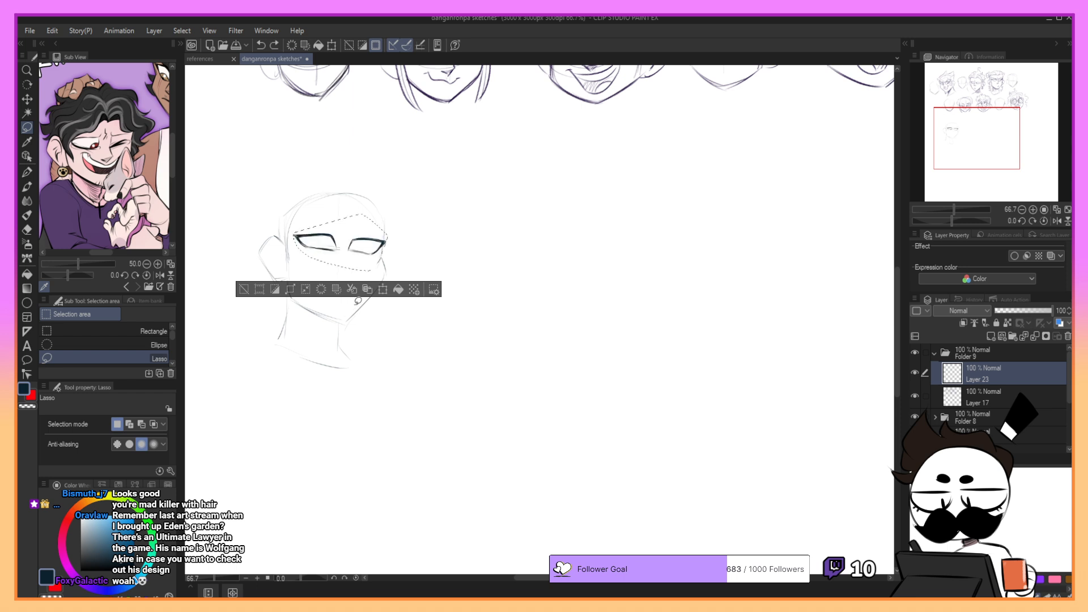
{"action": "key", "text": "ctrl+d"}
{"action": "key", "text": "e"}
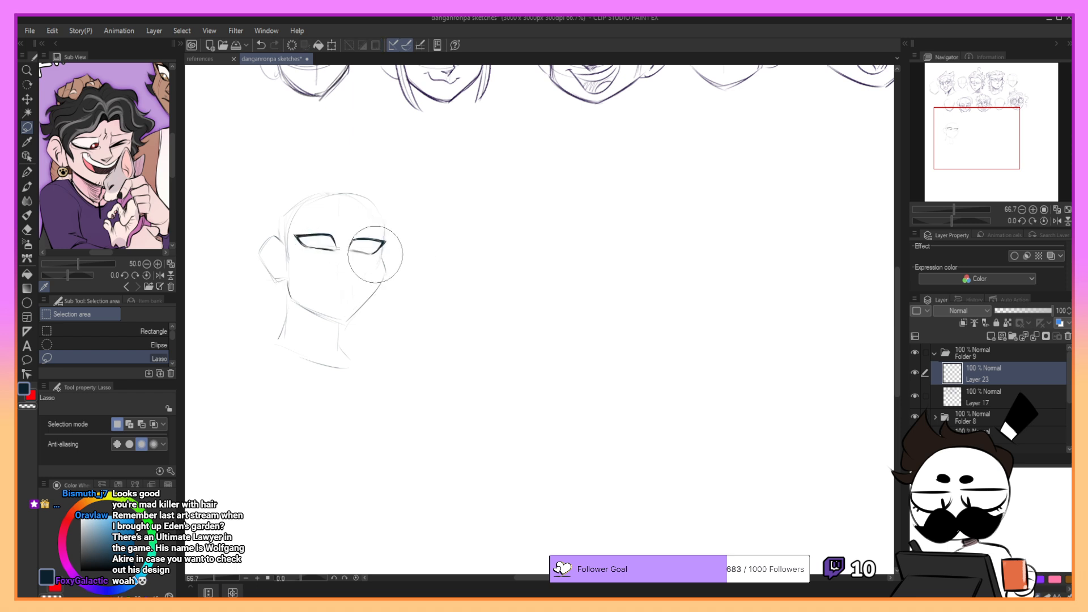
- Erase the outer end of the right eye's lash line and try redrawing the outer corner with the G-pen
{"action": "mouse_move", "coordinate": [374, 255]}
{"action": "left_mouse_down"}
{"action": "mouse_move", "coordinate": [406, 233]}
{"action": "mouse_move", "coordinate": [391, 245]}
{"action": "left_mouse_up"}
{"action": "key", "text": "p"}
{"action": "key", "text": "p"}
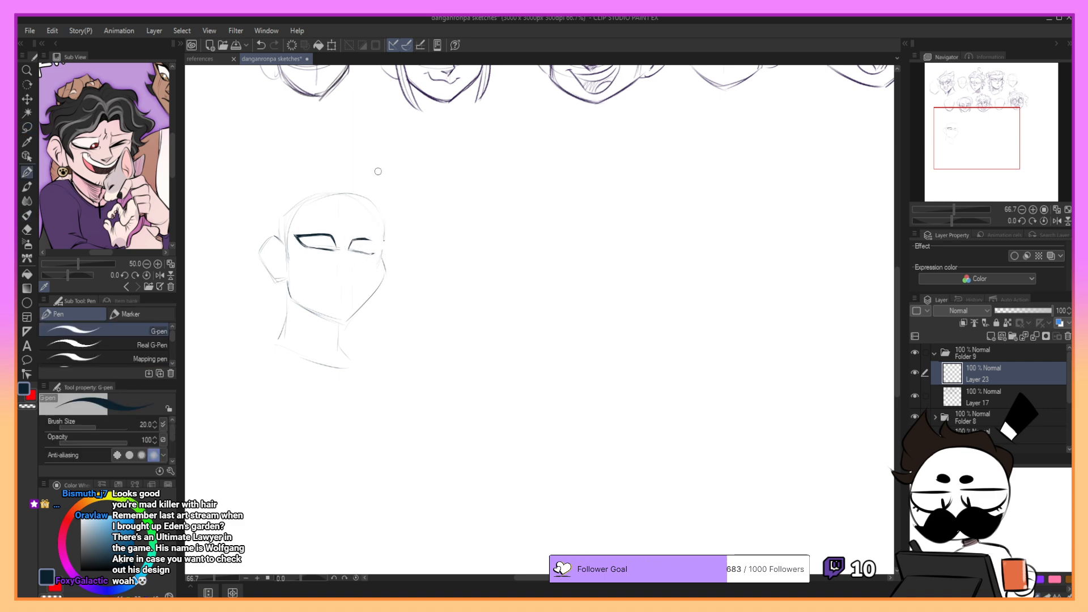
{"action": "mouse_move", "coordinate": [986, 129]}
{"action": "left_mouse_down"}
{"action": "mouse_move", "coordinate": [990, 106]}
{"action": "mouse_move", "coordinate": [978, 131]}
{"action": "left_mouse_up"}
{"action": "key", "text": "ctrl+z"}
{"action": "left_click_drag", "start_coordinate": [367, 304], "coordinate": [397, 310]}
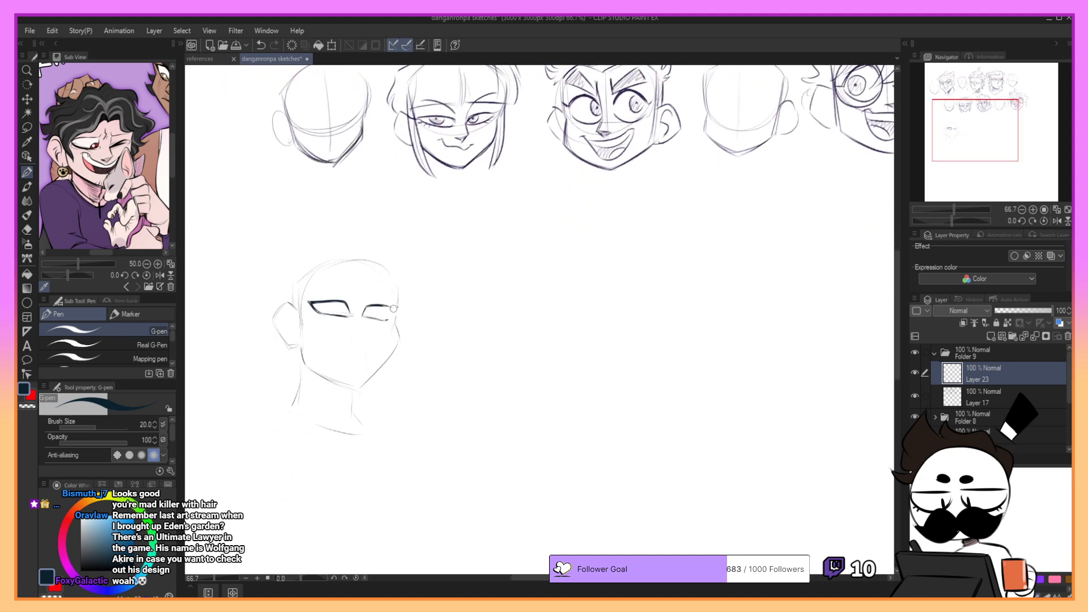
{"action": "key", "text": "ctrl+z"}
- Redraw the right eye's upper lid and outer corner with the Sketch brush
{"action": "key", "text": "b"}
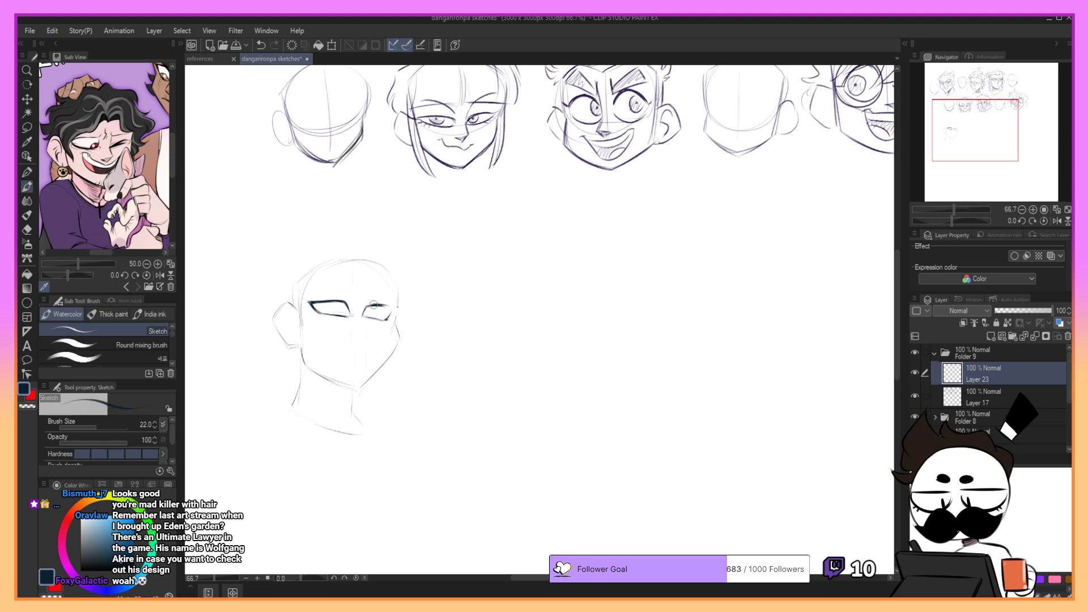
{"action": "key", "text": "ctrl+z"}
{"action": "mouse_move", "coordinate": [369, 306]}
{"action": "left_mouse_down"}
{"action": "mouse_move", "coordinate": [392, 307]}
{"action": "mouse_move", "coordinate": [388, 320]}
{"action": "mouse_move", "coordinate": [391, 308]}
{"action": "left_mouse_up"}
{"action": "key", "text": "ctrl+z"}
- Draw the contour of the forehead and temple on the right side of the new head
{"action": "key", "text": "ctrl+z"}
{"action": "key", "text": "ctrl+z"}
{"action": "left_click_drag", "start_coordinate": [389, 271], "coordinate": [400, 303]}
{"action": "key", "text": "ctrl+z"}
{"action": "key", "text": "ctrl+z"}
{"action": "left_click_drag", "start_coordinate": [389, 268], "coordinate": [399, 300]}
{"action": "key", "text": "ctrl+z"}
{"action": "key", "text": "ctrl+z"}
{"action": "mouse_move", "coordinate": [388, 269]}
{"action": "left_mouse_down"}
{"action": "mouse_move", "coordinate": [403, 304]}
{"action": "mouse_move", "coordinate": [397, 322]}
{"action": "mouse_move", "coordinate": [392, 280]}
{"action": "mouse_move", "coordinate": [402, 346]}
{"action": "left_mouse_up"}
{"action": "key", "text": "ctrl+z"}
{"action": "key", "text": "ctrl+z"}
{"action": "key", "text": "ctrl+z"}
{"action": "key", "text": "ctrl+z"}
{"action": "key", "text": "ctrl+z"}
- Outline the right side of the face from the brow over the cheekbone and down towards the chin
{"action": "mouse_move", "coordinate": [976, 151]}
{"action": "left_mouse_down"}
{"action": "mouse_move", "coordinate": [976, 122]}
{"action": "mouse_move", "coordinate": [971, 152]}
{"action": "left_mouse_up"}
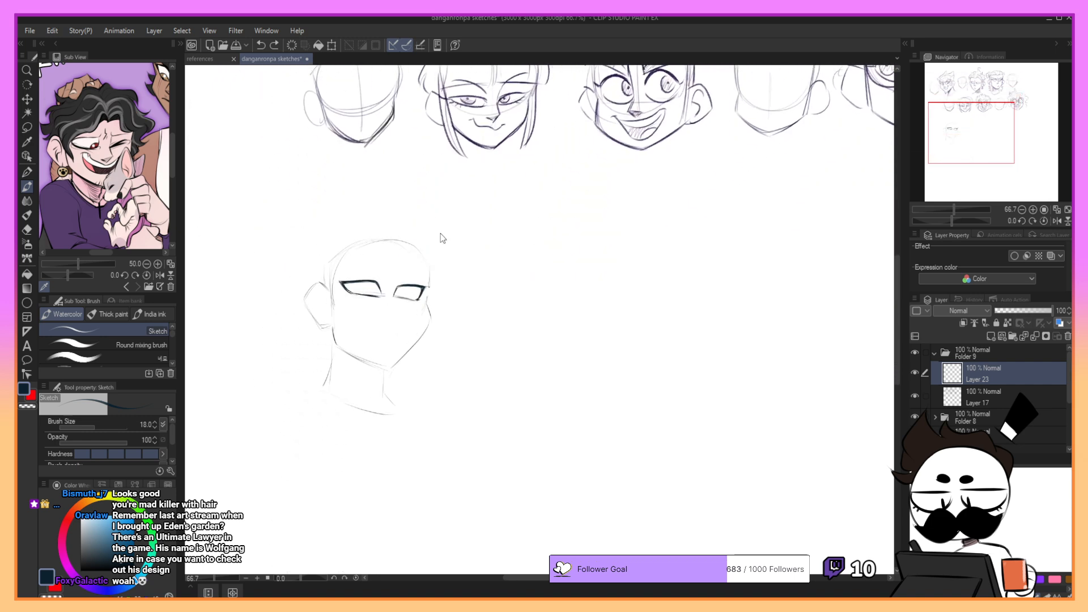
{"action": "left_click_drag", "start_coordinate": [432, 285], "coordinate": [432, 321]}
{"action": "key", "text": "ctrl+z"}
{"action": "key", "text": "ctrl+z"}
- Draw the left jawline from below the ear down to a pointed chin
{"action": "key", "text": "ctrl+z"}
{"action": "left_click_drag", "start_coordinate": [431, 319], "coordinate": [400, 364]}
{"action": "key", "text": "ctrl+z"}
{"action": "key", "text": "ctrl+z"}
{"action": "key", "text": "ctrl+z"}
{"action": "key", "text": "ctrl+z"}
{"action": "mouse_move", "coordinate": [332, 304]}
{"action": "left_mouse_down"}
{"action": "mouse_move", "coordinate": [334, 347]}
{"action": "mouse_move", "coordinate": [333, 311]}
{"action": "mouse_move", "coordinate": [336, 345]}
{"action": "mouse_move", "coordinate": [398, 378]}
{"action": "left_mouse_up"}
{"action": "key", "text": "ctrl+z"}
{"action": "key", "text": "ctrl+z"}
{"action": "key", "text": "ctrl+z"}
{"action": "key", "text": "ctrl+z"}
{"action": "left_click_drag", "start_coordinate": [340, 345], "coordinate": [396, 379]}
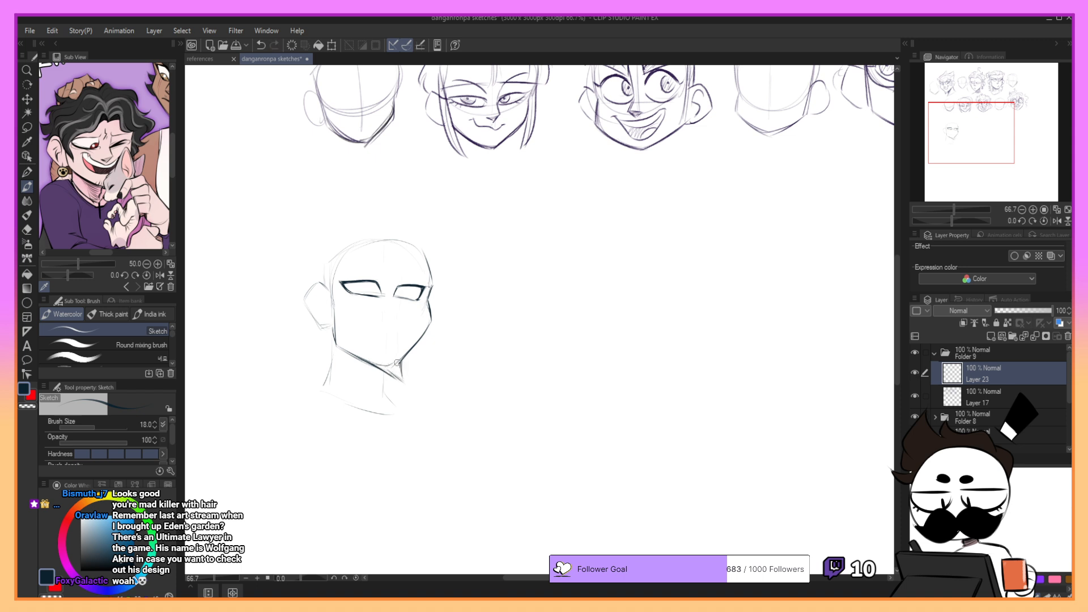
{"action": "mouse_move", "coordinate": [335, 418]}
{"action": "left_mouse_down"}
{"action": "mouse_move", "coordinate": [419, 487]}
{"action": "mouse_move", "coordinate": [410, 469]}
{"action": "mouse_move", "coordinate": [447, 474]}
{"action": "mouse_move", "coordinate": [409, 451]}
{"action": "left_mouse_up"}
{"action": "key", "text": "ctrl+z"}
{"action": "key", "text": "ctrl+z"}
{"action": "key", "text": "ctrl+z"}
{"action": "key", "text": "ctrl+z"}
- Draw a small pointed goatee on the chin, rising to a peak in the middle
{"action": "left_click_drag", "start_coordinate": [374, 364], "coordinate": [394, 361]}
{"action": "left_click_drag", "start_coordinate": [386, 367], "coordinate": [406, 384]}
{"action": "key", "text": "ctrl+z"}
{"action": "left_click_drag", "start_coordinate": [403, 284], "coordinate": [393, 359]}
{"action": "left_click_drag", "start_coordinate": [370, 361], "coordinate": [378, 361]}
{"action": "key", "text": "ctrl+z"}
{"action": "mouse_move", "coordinate": [374, 361]}
{"action": "left_mouse_down"}
{"action": "mouse_move", "coordinate": [403, 363]}
{"action": "mouse_move", "coordinate": [404, 384]}
{"action": "mouse_move", "coordinate": [389, 358]}
{"action": "left_mouse_up"}
{"action": "key", "text": "ctrl+z"}
- Outline the left ear with darker lines and draw its inner folds
{"action": "key", "text": "ctrl+z"}
{"action": "key", "text": "ctrl+z"}
{"action": "key", "text": "ctrl+z"}
{"action": "key", "text": "ctrl+z"}
{"action": "key", "text": "ctrl+z"}
{"action": "key", "text": "ctrl+z"}
{"action": "mouse_move", "coordinate": [321, 326]}
{"action": "left_mouse_down"}
{"action": "mouse_move", "coordinate": [306, 301]}
{"action": "mouse_move", "coordinate": [322, 324]}
{"action": "mouse_move", "coordinate": [307, 301]}
{"action": "mouse_move", "coordinate": [321, 283]}
{"action": "mouse_move", "coordinate": [328, 291]}
{"action": "mouse_move", "coordinate": [312, 293]}
{"action": "mouse_move", "coordinate": [327, 304]}
{"action": "mouse_move", "coordinate": [312, 294]}
{"action": "mouse_move", "coordinate": [325, 317]}
{"action": "left_mouse_up"}
{"action": "key", "text": "ctrl+z"}
{"action": "key", "text": "ctrl+z"}
{"action": "key", "text": "ctrl+z"}
{"action": "key", "text": "ctrl+z"}
{"action": "key", "text": "ctrl+z"}
{"action": "key", "text": "ctrl+z"}
{"action": "key", "text": "ctrl+z"}
{"action": "key", "text": "ctrl+z"}
{"action": "key", "text": "ctrl+z"}
{"action": "key", "text": "ctrl+z"}
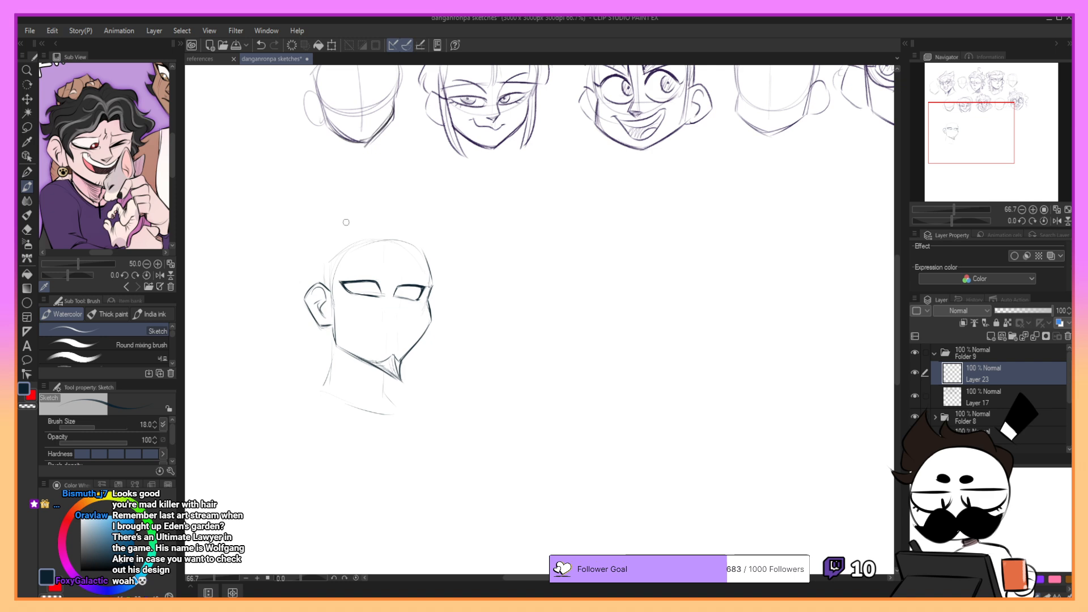
- Rework the inner curve of the left ear
{"action": "key", "text": "ctrl+z"}
{"action": "left_click_drag", "start_coordinate": [327, 300], "coordinate": [322, 317]}
{"action": "key", "text": "ctrl+z"}
- Draw the left sideburn as a line down the temple with curled tufts in front of the ear
{"action": "key", "text": "ctrl+z"}
{"action": "key", "text": "ctrl+z"}
{"action": "left_click_drag", "start_coordinate": [338, 270], "coordinate": [339, 312]}
{"action": "key", "text": "ctrl+z"}
{"action": "key", "text": "e"}
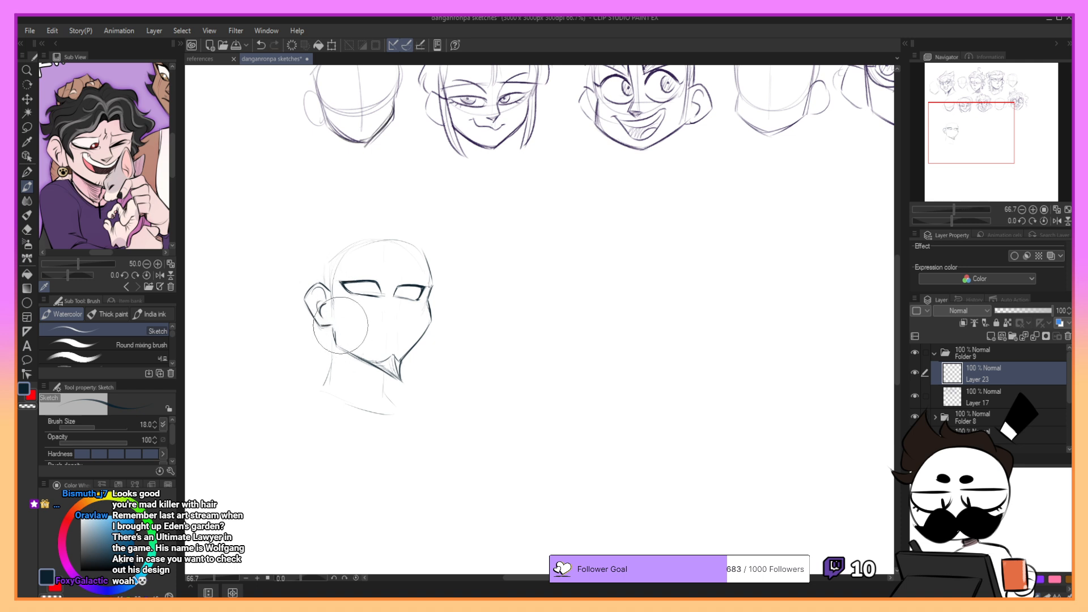
{"action": "mouse_move", "coordinate": [339, 271]}
{"action": "left_mouse_down"}
{"action": "mouse_move", "coordinate": [337, 303]}
{"action": "mouse_move", "coordinate": [354, 295]}
{"action": "mouse_move", "coordinate": [339, 315]}
{"action": "mouse_move", "coordinate": [356, 310]}
{"action": "left_mouse_up"}
{"action": "key", "text": "ctrl+z"}
{"action": "key", "text": "ctrl+z"}
{"action": "key", "text": "ctrl+z"}
{"action": "key", "text": "ctrl+z"}
{"action": "key", "text": "ctrl+z"}
{"action": "left_click_drag", "start_coordinate": [356, 310], "coordinate": [335, 331]}
{"action": "mouse_move", "coordinate": [331, 283]}
{"action": "left_mouse_down"}
{"action": "mouse_move", "coordinate": [334, 332]}
{"action": "mouse_move", "coordinate": [352, 320]}
{"action": "mouse_move", "coordinate": [333, 309]}
{"action": "mouse_move", "coordinate": [356, 320]}
{"action": "mouse_move", "coordinate": [354, 300]}
{"action": "left_mouse_up"}
{"action": "key", "text": "ctrl+z"}
{"action": "key", "text": "ctrl+z"}
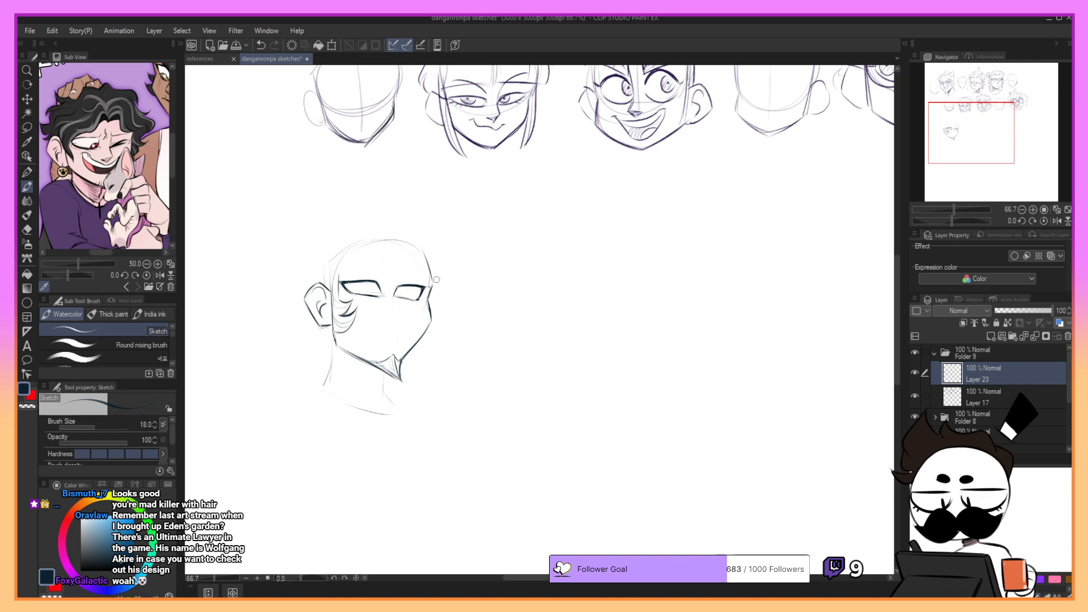
- Draw matching curled sideburn tufts sticking out from the right cheek
{"action": "key", "text": "ctrl+z"}
{"action": "mouse_move", "coordinate": [436, 280]}
{"action": "left_mouse_down"}
{"action": "mouse_move", "coordinate": [432, 303]}
{"action": "mouse_move", "coordinate": [445, 303]}
{"action": "left_mouse_up"}
{"action": "mouse_move", "coordinate": [445, 303]}
{"action": "left_mouse_down"}
{"action": "mouse_move", "coordinate": [430, 330]}
{"action": "mouse_move", "coordinate": [451, 317]}
{"action": "mouse_move", "coordinate": [426, 336]}
{"action": "mouse_move", "coordinate": [445, 319]}
{"action": "mouse_move", "coordinate": [437, 328]}
{"action": "left_mouse_up"}
{"action": "key", "text": "ctrl+z"}
- Draw the sharply angled left eyebrow and the frown creases between the brows
{"action": "key", "text": "ctrl+z"}
{"action": "key", "text": "ctrl+z"}
{"action": "key", "text": "ctrl+z"}
{"action": "mouse_move", "coordinate": [356, 265]}
{"action": "left_mouse_down"}
{"action": "mouse_move", "coordinate": [387, 282]}
{"action": "mouse_move", "coordinate": [371, 260]}
{"action": "mouse_move", "coordinate": [387, 285]}
{"action": "left_mouse_up"}
{"action": "key", "text": "ctrl+z"}
{"action": "key", "text": "ctrl+z"}
{"action": "key", "text": "ctrl+z"}
{"action": "key", "text": "ctrl+z"}
{"action": "key", "text": "ctrl+z"}
{"action": "left_click_drag", "start_coordinate": [390, 276], "coordinate": [387, 285]}
{"action": "key", "text": "ctrl+z"}
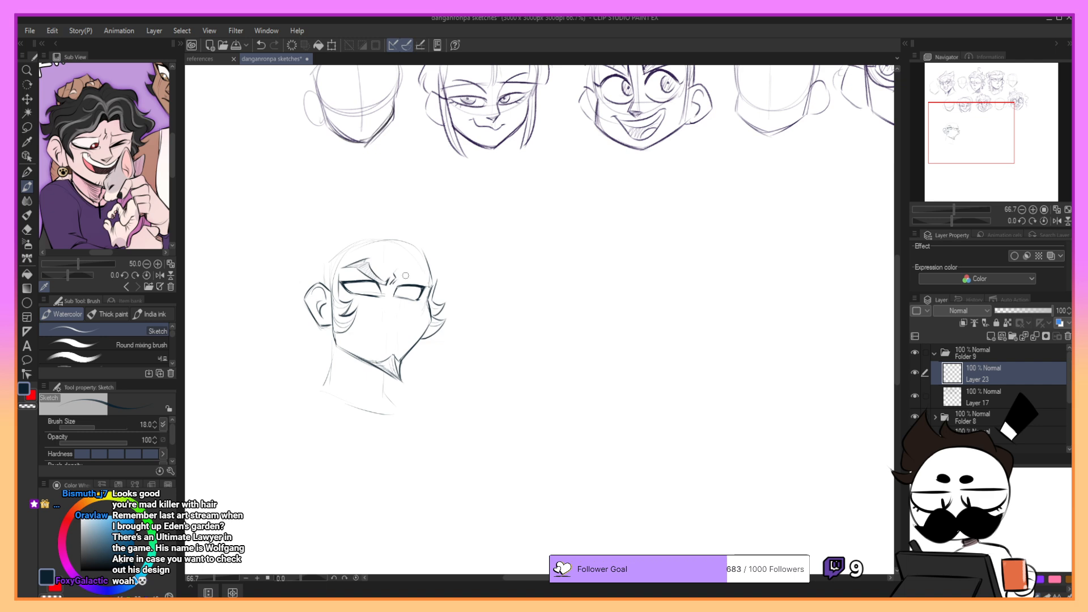
- Draw the lowered right eyebrow, angled in towards the frown creases
{"action": "mouse_move", "coordinate": [403, 278]}
{"action": "left_mouse_down"}
{"action": "mouse_move", "coordinate": [431, 269]}
{"action": "mouse_move", "coordinate": [437, 283]}
{"action": "left_mouse_up"}
{"action": "key", "text": "ctrl+z"}
{"action": "key", "text": "ctrl+z"}
{"action": "key", "text": "ctrl+z"}
{"action": "left_click_drag", "start_coordinate": [404, 281], "coordinate": [409, 283]}
{"action": "left_click_drag", "start_coordinate": [946, 152], "coordinate": [948, 149]}
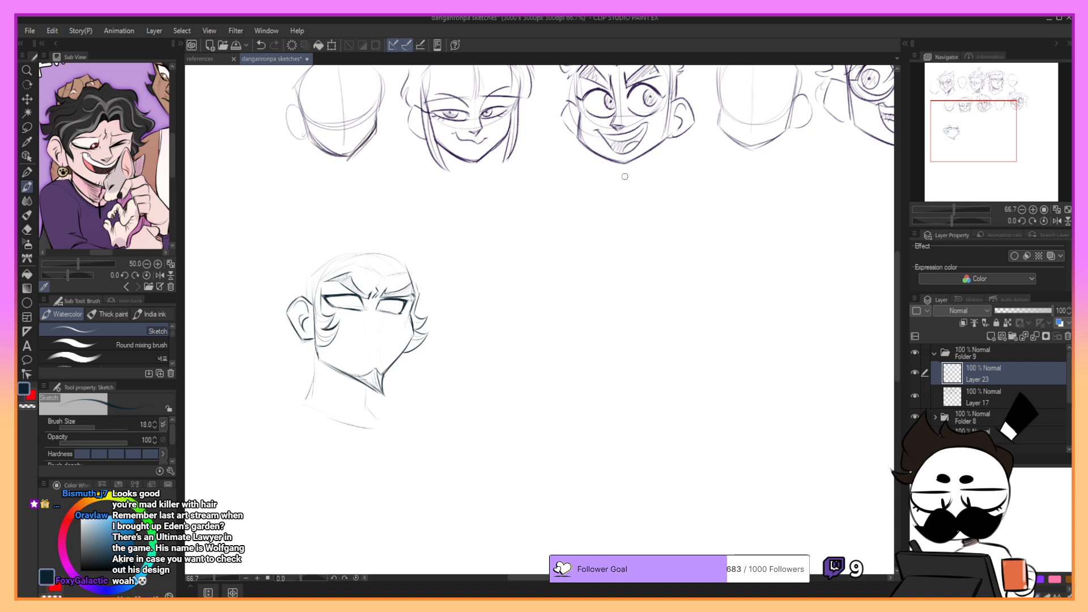
- Add a small pointed hair tuft at the right temple above the sideburn
{"action": "mouse_move", "coordinate": [964, 146]}
{"action": "left_mouse_down"}
{"action": "mouse_move", "coordinate": [965, 106]}
{"action": "mouse_move", "coordinate": [939, 134]}
{"action": "left_mouse_up"}
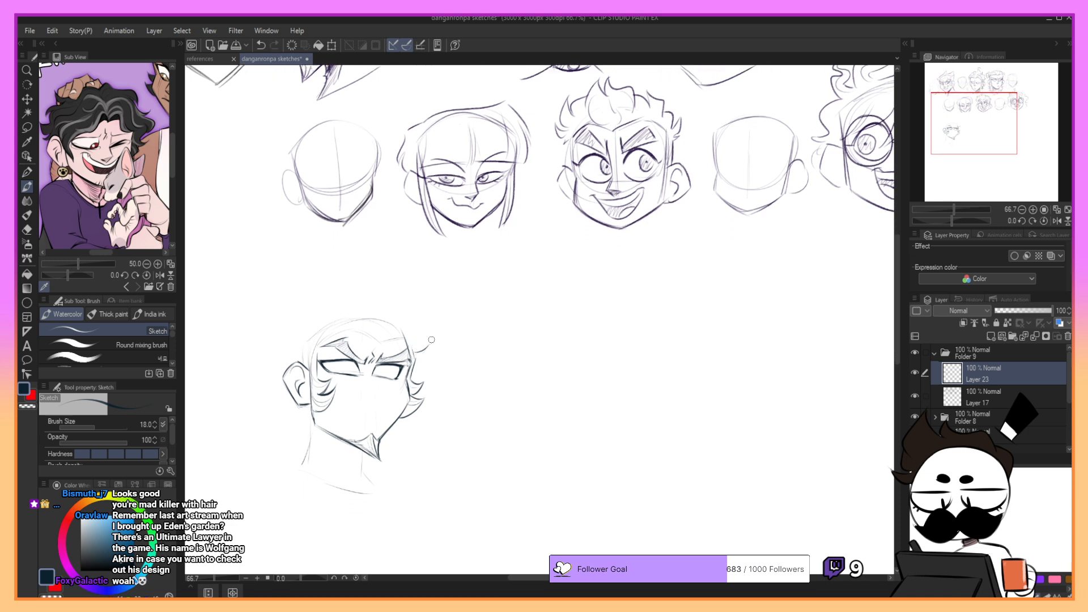
{"action": "mouse_move", "coordinate": [416, 349]}
{"action": "left_mouse_down"}
{"action": "mouse_move", "coordinate": [433, 342]}
{"action": "mouse_move", "coordinate": [428, 358]}
{"action": "left_mouse_up"}
{"action": "mouse_move", "coordinate": [428, 359]}
{"action": "left_mouse_down"}
{"action": "mouse_move", "coordinate": [416, 355]}
{"action": "mouse_move", "coordinate": [429, 359]}
{"action": "mouse_move", "coordinate": [424, 341]}
{"action": "left_mouse_up"}
{"action": "key", "text": "ctrl+z"}
- Sketch the hairline across the forehead and tall pointed hair spikes above the left ear
{"action": "key", "text": "ctrl+z"}
{"action": "key", "text": "ctrl+z"}
{"action": "key", "text": "ctrl+z"}
- Draw the back line of the neck down to the shoulder and the front line below the chin
{"action": "key", "text": "ctrl+z"}
{"action": "mouse_move", "coordinate": [350, 329]}
{"action": "left_mouse_down"}
{"action": "mouse_move", "coordinate": [311, 315]}
{"action": "mouse_move", "coordinate": [347, 310]}
{"action": "mouse_move", "coordinate": [319, 309]}
{"action": "mouse_move", "coordinate": [304, 293]}
{"action": "mouse_move", "coordinate": [329, 307]}
{"action": "mouse_move", "coordinate": [305, 292]}
{"action": "mouse_move", "coordinate": [302, 343]}
{"action": "left_mouse_up"}
{"action": "key", "text": "ctrl+z"}
{"action": "key", "text": "ctrl+z"}
{"action": "key", "text": "ctrl+z"}
{"action": "key", "text": "ctrl+z"}
{"action": "mouse_move", "coordinate": [305, 289]}
{"action": "left_mouse_down"}
{"action": "mouse_move", "coordinate": [306, 339]}
{"action": "mouse_move", "coordinate": [294, 316]}
{"action": "mouse_move", "coordinate": [300, 358]}
{"action": "left_mouse_up"}
{"action": "key", "text": "ctrl+z"}
{"action": "mouse_move", "coordinate": [293, 319]}
{"action": "left_mouse_down"}
{"action": "mouse_move", "coordinate": [295, 362]}
{"action": "mouse_move", "coordinate": [307, 350]}
{"action": "mouse_move", "coordinate": [296, 360]}
{"action": "left_mouse_up"}
{"action": "key", "text": "ctrl+z"}
{"action": "key", "text": "ctrl+z"}
{"action": "key", "text": "ctrl+z"}
{"action": "left_click_drag", "start_coordinate": [308, 410], "coordinate": [309, 452]}
{"action": "key", "text": "ctrl+z"}
{"action": "key", "text": "ctrl+z"}
{"action": "key", "text": "ctrl+z"}
{"action": "left_click_drag", "start_coordinate": [309, 407], "coordinate": [299, 472]}
{"action": "key", "text": "ctrl+z"}
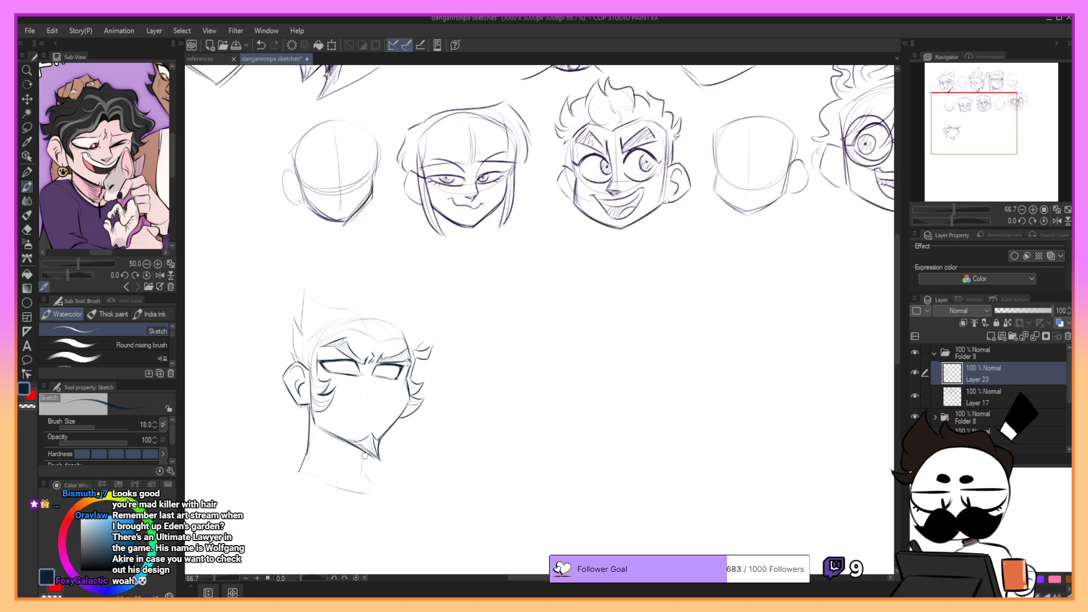
{"action": "mouse_move", "coordinate": [364, 450]}
{"action": "left_mouse_down"}
{"action": "mouse_move", "coordinate": [375, 485]}
{"action": "mouse_move", "coordinate": [365, 462]}
{"action": "mouse_move", "coordinate": [382, 487]}
{"action": "left_mouse_up"}
- Hatch a shadow on the neck beneath the jawline
{"action": "key", "text": "ctrl+z"}
{"action": "key", "text": "ctrl+z"}
{"action": "left_click_drag", "start_coordinate": [319, 431], "coordinate": [349, 482]}
{"action": "key", "text": "ctrl+z"}
{"action": "key", "text": "ctrl+z"}
{"action": "mouse_move", "coordinate": [317, 427]}
{"action": "left_mouse_down"}
{"action": "mouse_move", "coordinate": [373, 459]}
{"action": "mouse_move", "coordinate": [319, 429]}
{"action": "mouse_move", "coordinate": [369, 459]}
{"action": "mouse_move", "coordinate": [331, 446]}
{"action": "mouse_move", "coordinate": [362, 471]}
{"action": "left_mouse_up"}
{"action": "key", "text": "ctrl+z"}
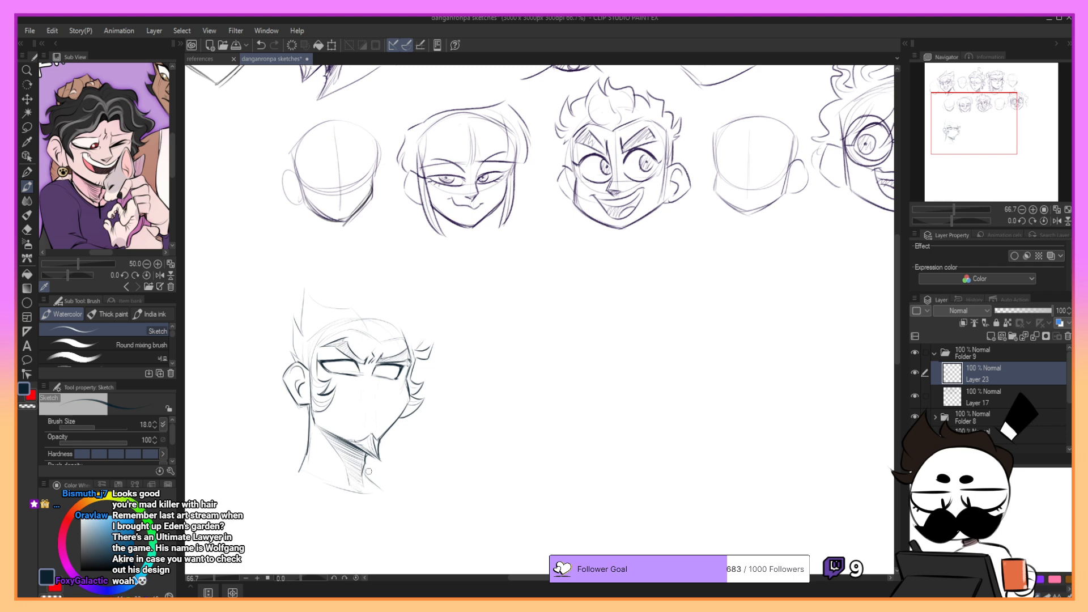
- Draw the curved neckline across the base of the neck, joining the back and front neck lines
{"action": "left_click_drag", "start_coordinate": [316, 475], "coordinate": [353, 492]}
{"action": "key", "text": "ctrl+z"}
{"action": "mouse_move", "coordinate": [305, 457]}
{"action": "left_mouse_down"}
{"action": "mouse_move", "coordinate": [291, 479]}
{"action": "mouse_move", "coordinate": [371, 499]}
{"action": "left_mouse_up"}
{"action": "key", "text": "ctrl+z"}
{"action": "left_click_drag", "start_coordinate": [291, 479], "coordinate": [377, 499]}
{"action": "key", "text": "ctrl+z"}
- Roughly sketch the hair on top of the head with two tall horn-like spikes, one on each side
{"action": "mouse_move", "coordinate": [360, 311]}
{"action": "left_mouse_down"}
{"action": "mouse_move", "coordinate": [371, 330]}
{"action": "mouse_move", "coordinate": [386, 304]}
{"action": "left_mouse_up"}
{"action": "key", "text": "ctrl+z"}
{"action": "left_click_drag", "start_coordinate": [385, 307], "coordinate": [398, 334]}
{"action": "key", "text": "ctrl+z"}
{"action": "mouse_move", "coordinate": [342, 307]}
{"action": "left_mouse_down"}
{"action": "mouse_move", "coordinate": [385, 302]}
{"action": "mouse_move", "coordinate": [381, 345]}
{"action": "mouse_move", "coordinate": [401, 316]}
{"action": "mouse_move", "coordinate": [422, 339]}
{"action": "left_mouse_up"}
{"action": "key", "text": "ctrl+z"}
{"action": "key", "text": "ctrl+z"}
{"action": "key", "text": "ctrl+z"}
{"action": "key", "text": "ctrl+z"}
{"action": "key", "text": "ctrl+z"}
{"action": "key", "text": "ctrl+z"}
{"action": "key", "text": "ctrl+z"}
{"action": "key", "text": "ctrl+z"}
{"action": "key", "text": "ctrl+z"}
{"action": "key", "text": "ctrl+z"}
{"action": "key", "text": "ctrl+z"}
{"action": "key", "text": "ctrl+z"}
{"action": "key", "text": "ctrl+z"}
{"action": "key", "text": "ctrl+z"}
{"action": "key", "text": "ctrl+z"}
{"action": "key", "text": "ctrl+z"}
{"action": "mouse_move", "coordinate": [376, 287]}
{"action": "left_mouse_down"}
{"action": "mouse_move", "coordinate": [403, 309]}
{"action": "mouse_move", "coordinate": [382, 287]}
{"action": "mouse_move", "coordinate": [333, 308]}
{"action": "mouse_move", "coordinate": [315, 283]}
{"action": "mouse_move", "coordinate": [320, 305]}
{"action": "mouse_move", "coordinate": [321, 285]}
{"action": "mouse_move", "coordinate": [336, 303]}
{"action": "mouse_move", "coordinate": [325, 277]}
{"action": "mouse_move", "coordinate": [309, 319]}
{"action": "left_mouse_up"}
{"action": "key", "text": "ctrl+z"}
{"action": "key", "text": "ctrl+z"}
{"action": "key", "text": "ctrl+z"}
{"action": "key", "text": "ctrl+z"}
{"action": "mouse_move", "coordinate": [386, 307]}
{"action": "left_mouse_down"}
{"action": "mouse_move", "coordinate": [398, 292]}
{"action": "mouse_move", "coordinate": [423, 332]}
{"action": "left_mouse_up"}
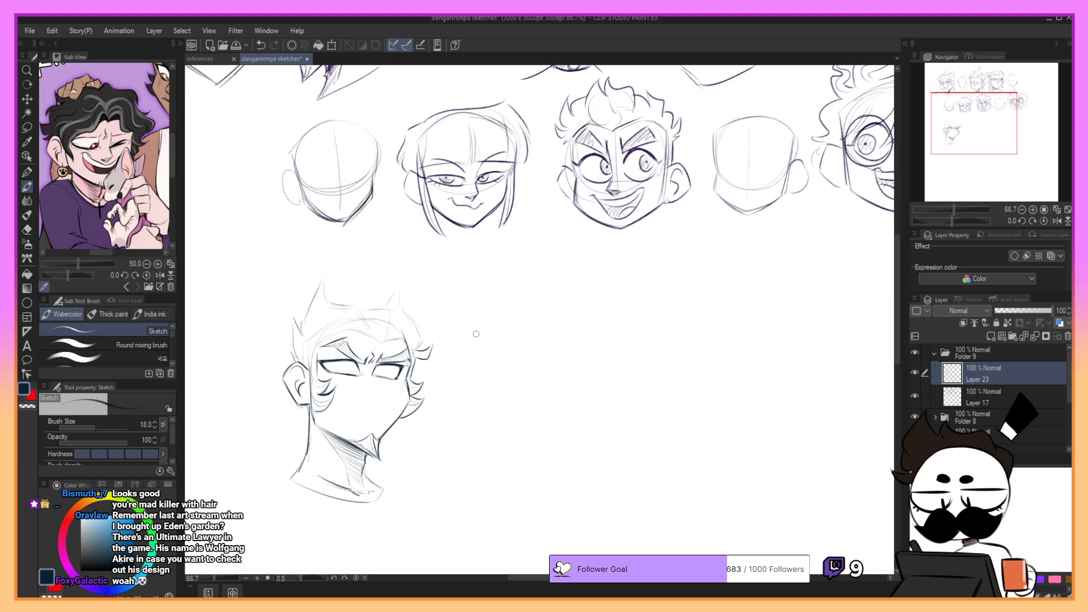
- Sketch the swept front hair and the hairline above the brows, erasing stray lines near the right temple
{"action": "key", "text": "ctrl+z"}
{"action": "left_click_drag", "start_coordinate": [378, 318], "coordinate": [397, 312]}
{"action": "key", "text": "ctrl+z"}
{"action": "left_click_drag", "start_coordinate": [386, 342], "coordinate": [398, 320]}
{"action": "key", "text": "e"}
{"action": "left_click_drag", "start_coordinate": [406, 331], "coordinate": [408, 316]}
{"action": "key", "text": "b"}
{"action": "key", "text": "e"}
{"action": "key", "text": "b"}
{"action": "key", "text": "ctrl+z"}
{"action": "key", "text": "ctrl+z"}
{"action": "mouse_move", "coordinate": [359, 328]}
{"action": "left_mouse_down"}
{"action": "mouse_move", "coordinate": [386, 347]}
{"action": "mouse_move", "coordinate": [378, 340]}
{"action": "mouse_move", "coordinate": [407, 335]}
{"action": "mouse_move", "coordinate": [353, 326]}
{"action": "mouse_move", "coordinate": [406, 341]}
{"action": "left_mouse_up"}
{"action": "key", "text": "ctrl+z"}
{"action": "key", "text": "ctrl+z"}
{"action": "key", "text": "ctrl+z"}
{"action": "key", "text": "ctrl+z"}
{"action": "key", "text": "ctrl+z"}
{"action": "left_click_drag", "start_coordinate": [315, 352], "coordinate": [318, 358]}
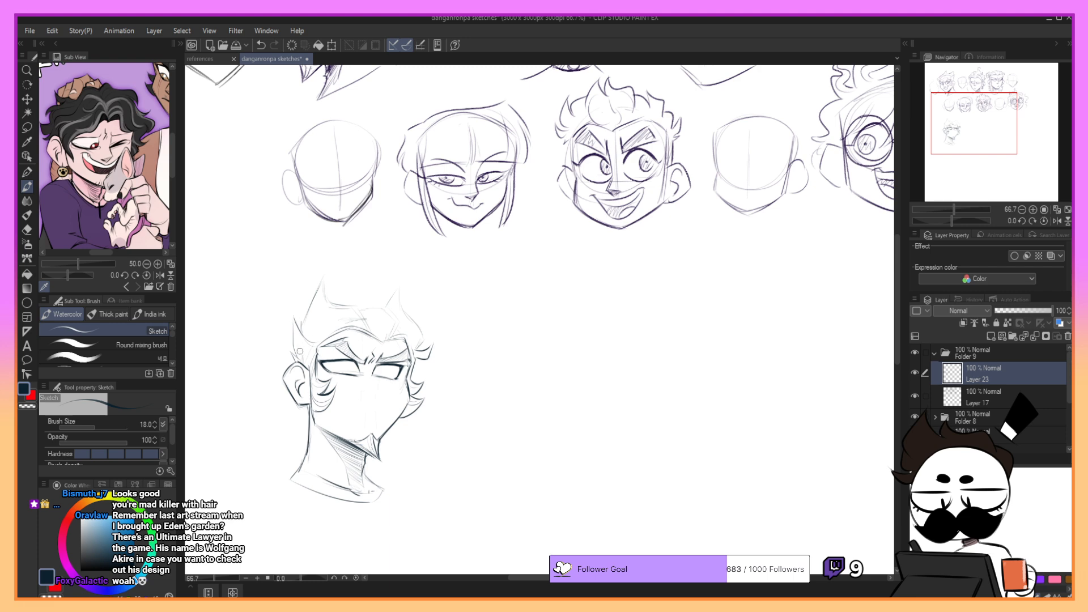
- Outline the left hair spikes and the centre tuft in darker strokes and firm up the hairline across the forehead
{"action": "left_click_drag", "start_coordinate": [295, 322], "coordinate": [300, 355]}
{"action": "key", "text": "ctrl+z"}
{"action": "key", "text": "ctrl+z"}
{"action": "left_click_drag", "start_coordinate": [293, 316], "coordinate": [296, 335]}
{"action": "key", "text": "ctrl+z"}
{"action": "mouse_move", "coordinate": [301, 321]}
{"action": "left_mouse_down"}
{"action": "mouse_move", "coordinate": [323, 276]}
{"action": "mouse_move", "coordinate": [317, 327]}
{"action": "left_mouse_up"}
{"action": "key", "text": "ctrl+z"}
{"action": "mouse_move", "coordinate": [322, 285]}
{"action": "left_mouse_down"}
{"action": "mouse_move", "coordinate": [316, 321]}
{"action": "mouse_move", "coordinate": [357, 305]}
{"action": "left_mouse_up"}
{"action": "key", "text": "ctrl+z"}
{"action": "mouse_move", "coordinate": [357, 306]}
{"action": "left_mouse_down"}
{"action": "mouse_move", "coordinate": [371, 338]}
{"action": "mouse_move", "coordinate": [383, 303]}
{"action": "mouse_move", "coordinate": [362, 308]}
{"action": "mouse_move", "coordinate": [399, 322]}
{"action": "mouse_move", "coordinate": [386, 341]}
{"action": "mouse_move", "coordinate": [380, 311]}
{"action": "mouse_move", "coordinate": [383, 345]}
{"action": "left_mouse_up"}
{"action": "key", "text": "ctrl+z"}
{"action": "key", "text": "ctrl+z"}
{"action": "key", "text": "ctrl+z"}
{"action": "key", "text": "ctrl+z"}
{"action": "mouse_move", "coordinate": [317, 348]}
{"action": "left_mouse_down"}
{"action": "mouse_move", "coordinate": [352, 331]}
{"action": "mouse_move", "coordinate": [406, 340]}
{"action": "mouse_move", "coordinate": [411, 353]}
{"action": "left_mouse_up"}
{"action": "key", "text": "ctrl+z"}
{"action": "key", "text": "ctrl+z"}
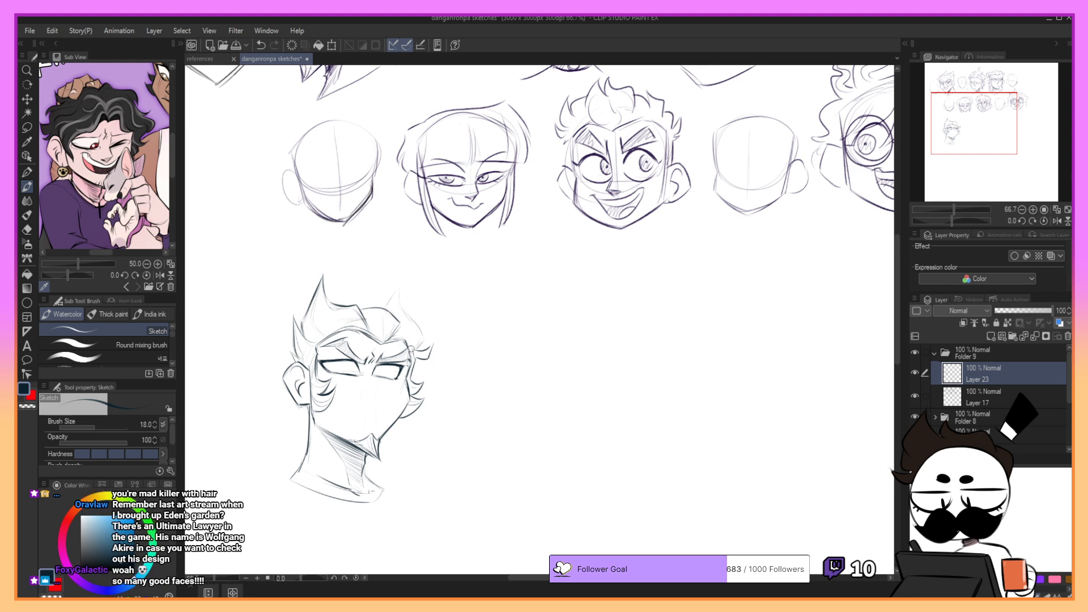
- Outline the right hair spike and the side hair running down to the temple in darker strokes
{"action": "mouse_move", "coordinate": [407, 342]}
{"action": "left_mouse_down"}
{"action": "mouse_move", "coordinate": [401, 283]}
{"action": "mouse_move", "coordinate": [390, 308]}
{"action": "mouse_move", "coordinate": [400, 287]}
{"action": "mouse_move", "coordinate": [404, 312]}
{"action": "mouse_move", "coordinate": [402, 287]}
{"action": "mouse_move", "coordinate": [403, 312]}
{"action": "left_mouse_up"}
{"action": "key", "text": "ctrl+z"}
{"action": "key", "text": "ctrl+z"}
{"action": "mouse_move", "coordinate": [399, 287]}
{"action": "left_mouse_down"}
{"action": "mouse_move", "coordinate": [426, 343]}
{"action": "mouse_move", "coordinate": [399, 337]}
{"action": "mouse_move", "coordinate": [391, 304]}
{"action": "left_mouse_up"}
{"action": "key", "text": "ctrl+z"}
{"action": "key", "text": "ctrl+z"}
{"action": "key", "text": "ctrl+z"}
{"action": "key", "text": "ctrl+z"}
- Lasso both eyes and transform them to adjust their placement under the brows
{"action": "key", "text": "m"}
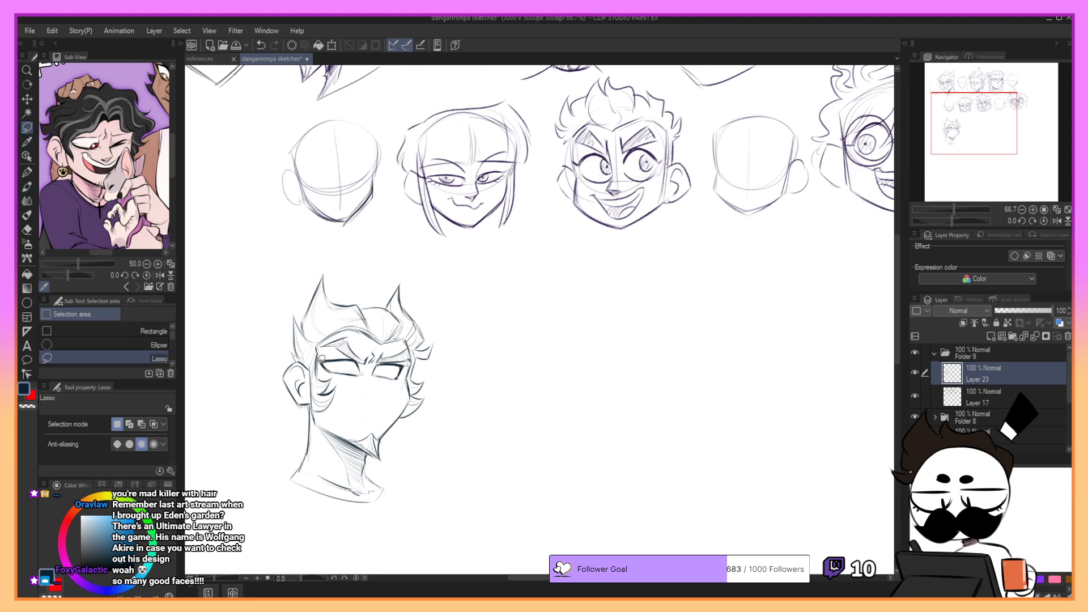
{"action": "mouse_move", "coordinate": [321, 359]}
{"action": "left_mouse_down"}
{"action": "mouse_move", "coordinate": [387, 382]}
{"action": "mouse_move", "coordinate": [410, 362]}
{"action": "mouse_move", "coordinate": [324, 356]}
{"action": "left_mouse_up"}
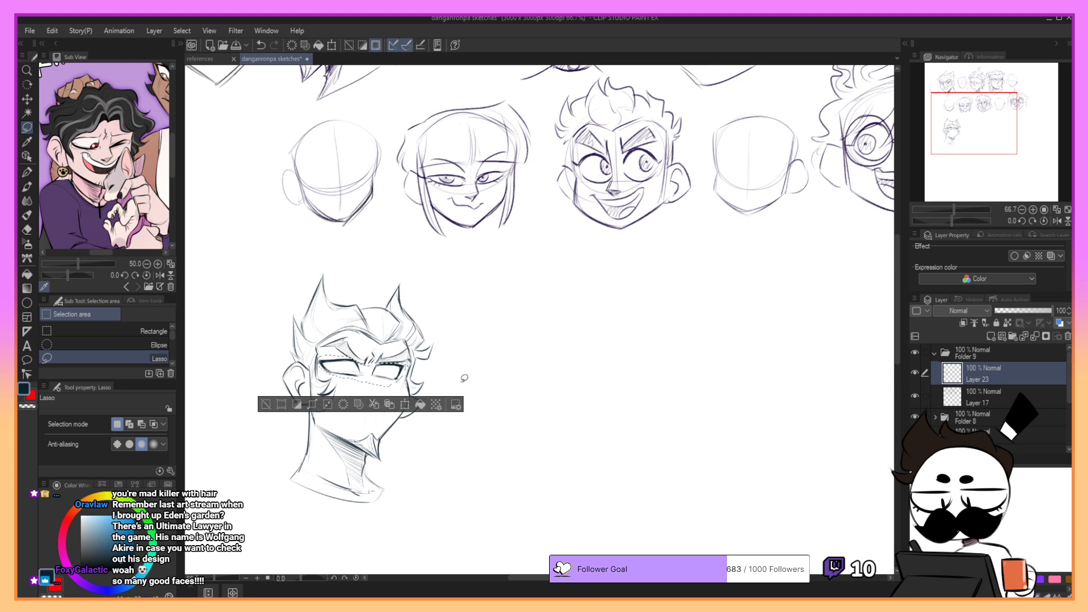
{"action": "left_click", "coordinate": [405, 404]}
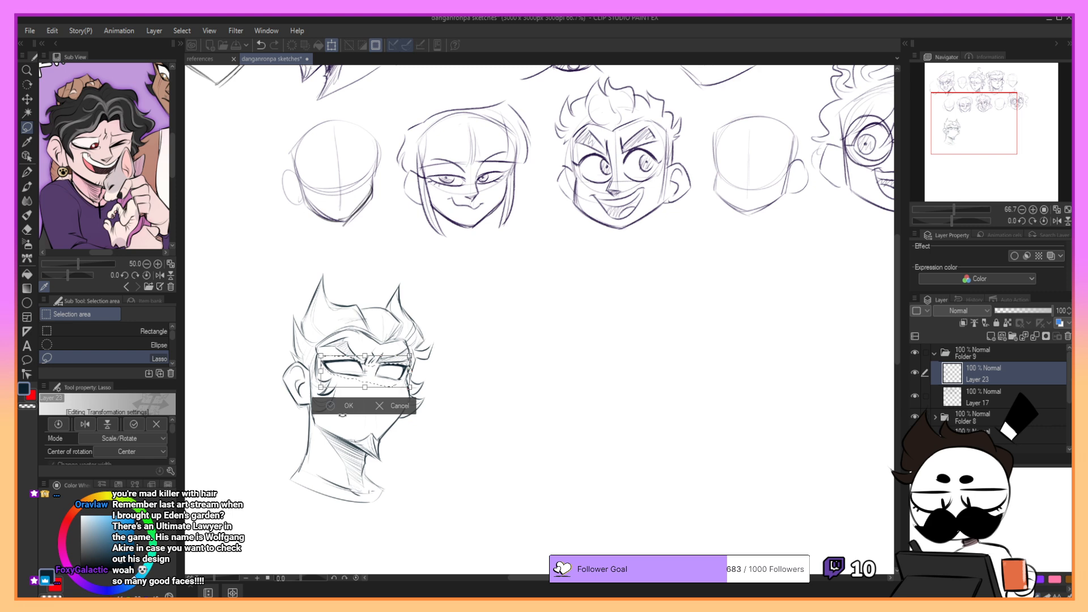
{"action": "left_click", "coordinate": [345, 406]}
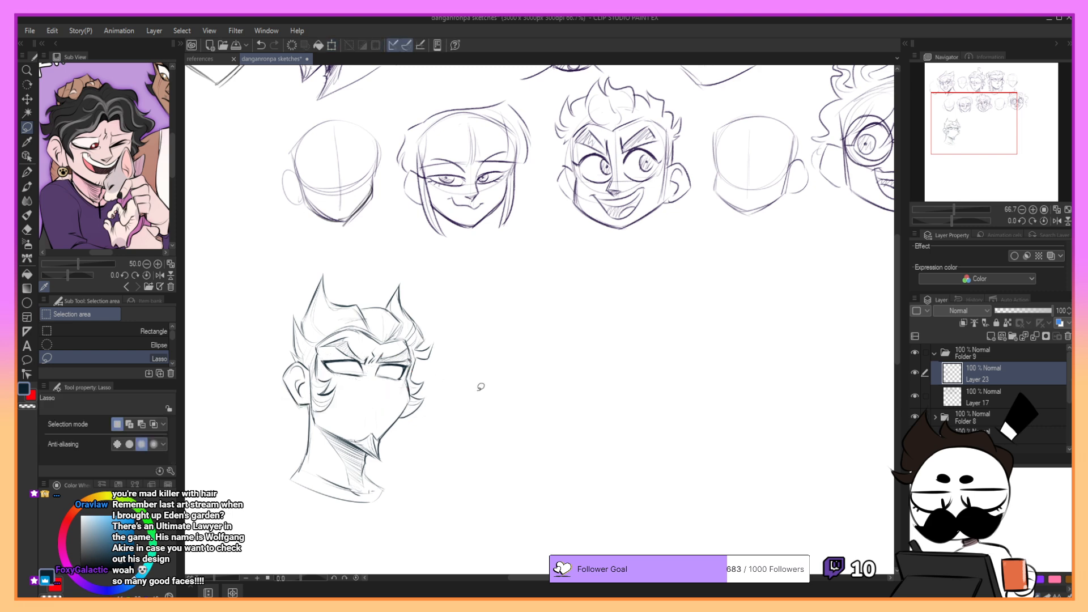
- Refine the frown lines at the inner brow and draw a round iris with a pupil in the left eye
{"action": "key", "text": "b"}
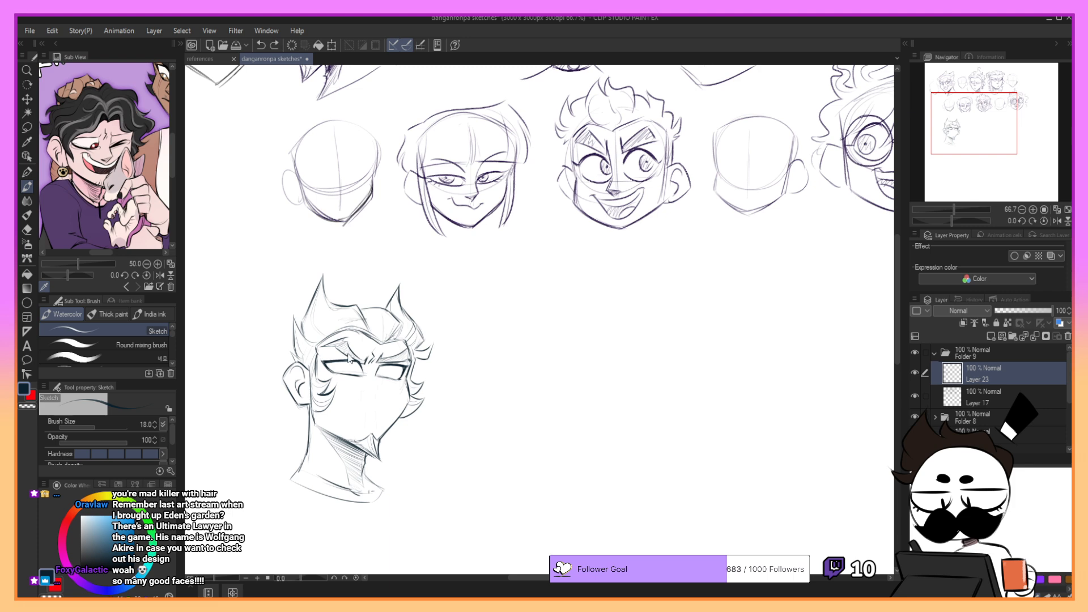
{"action": "left_click_drag", "start_coordinate": [349, 357], "coordinate": [352, 360]}
{"action": "key", "text": "ctrl+z"}
{"action": "mouse_move", "coordinate": [373, 356]}
{"action": "left_mouse_down"}
{"action": "mouse_move", "coordinate": [371, 366]}
{"action": "mouse_move", "coordinate": [374, 357]}
{"action": "mouse_move", "coordinate": [337, 368]}
{"action": "mouse_move", "coordinate": [353, 371]}
{"action": "left_mouse_up"}
{"action": "key", "text": "ctrl+z"}
{"action": "key", "text": "ctrl+z"}
{"action": "key", "text": "ctrl+z"}
{"action": "key", "text": "ctrl+z"}
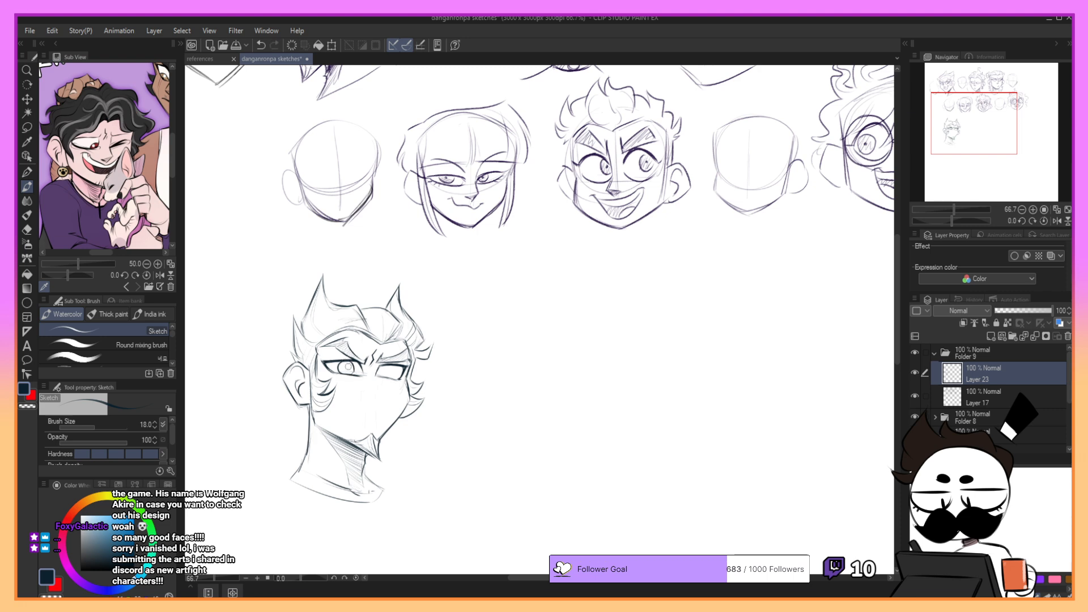
{"action": "left_click_drag", "start_coordinate": [342, 365], "coordinate": [356, 367]}
- Draw a matching iris and pupil in the right eye
{"action": "left_click_drag", "start_coordinate": [347, 368], "coordinate": [385, 372]}
{"action": "key", "text": "ctrl+z"}
{"action": "left_click_drag", "start_coordinate": [381, 370], "coordinate": [385, 373]}
{"action": "key", "text": "ctrl+z"}
{"action": "left_click_drag", "start_coordinate": [380, 371], "coordinate": [388, 368]}
{"action": "key", "text": "ctrl+z"}
{"action": "key", "text": "ctrl+z"}
{"action": "key", "text": "ctrl+z"}
{"action": "left_click_drag", "start_coordinate": [380, 364], "coordinate": [381, 394]}
{"action": "key", "text": "ctrl+z"}
{"action": "key", "text": "ctrl+z"}
{"action": "key", "text": "ctrl+z"}
{"action": "left_click_drag", "start_coordinate": [981, 141], "coordinate": [984, 126]}
{"action": "left_click_drag", "start_coordinate": [976, 121], "coordinate": [966, 147]}
{"action": "mouse_move", "coordinate": [313, 293]}
{"action": "left_mouse_down"}
{"action": "mouse_move", "coordinate": [318, 331]}
{"action": "mouse_move", "coordinate": [308, 309]}
{"action": "mouse_move", "coordinate": [308, 337]}
{"action": "mouse_move", "coordinate": [317, 328]}
{"action": "mouse_move", "coordinate": [307, 336]}
{"action": "mouse_move", "coordinate": [317, 335]}
{"action": "mouse_move", "coordinate": [306, 333]}
{"action": "left_mouse_up"}
{"action": "key", "text": "ctrl+z"}
{"action": "key", "text": "ctrl+z"}
{"action": "key", "text": "ctrl+z"}
{"action": "key", "text": "ctrl+z"}
{"action": "key", "text": "ctrl+z"}
{"action": "key", "text": "ctrl+z"}
{"action": "key", "text": "ctrl+z"}
{"action": "key", "text": "ctrl+z"}
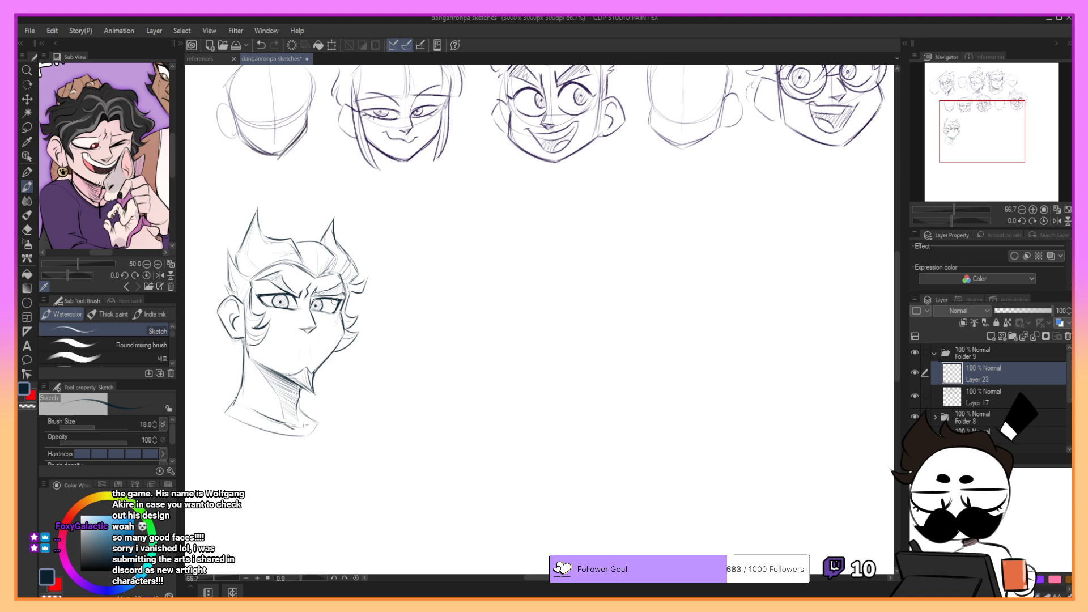
{"action": "left_click_drag", "start_coordinate": [959, 123], "coordinate": [951, 122]}
{"action": "key", "text": "ctrl+z"}
{"action": "key", "text": "ctrl+z"}
{"action": "key", "text": "ctrl+z"}
{"action": "key", "text": "ctrl+z"}
{"action": "key", "text": "ctrl+z"}
{"action": "key", "text": "ctrl+z"}
{"action": "key", "text": "ctrl+z"}
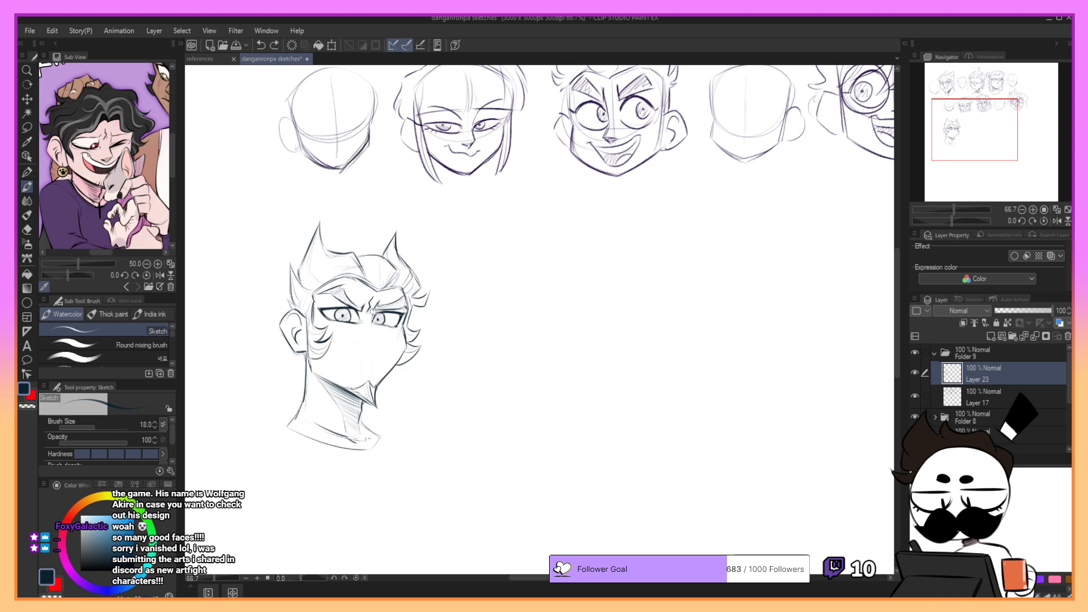
- Draw a small pointed nose between the eyes and the goatee
{"action": "left_click_drag", "start_coordinate": [370, 307], "coordinate": [380, 345]}
{"action": "key", "text": "ctrl+z"}
{"action": "key", "text": "ctrl+z"}
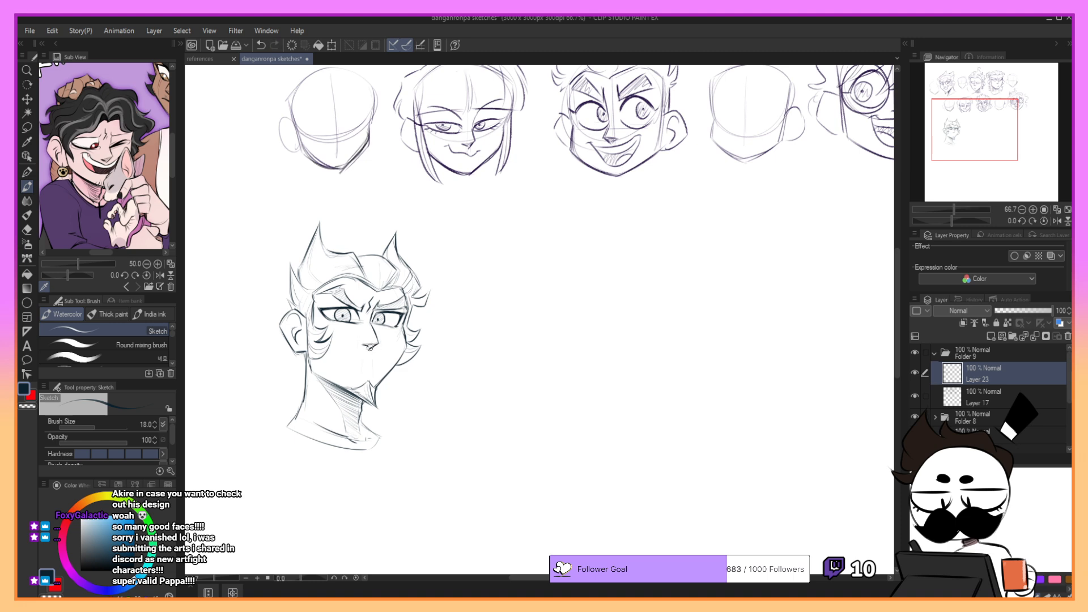
{"action": "key", "text": "ctrl+z"}
- Refine the nose tip and mark the mouth corner with a short curve on the left cheek
{"action": "key", "text": "ctrl+z"}
{"action": "key", "text": "ctrl+z"}
{"action": "left_click_drag", "start_coordinate": [354, 347], "coordinate": [344, 377]}
{"action": "left_click_drag", "start_coordinate": [337, 340], "coordinate": [383, 351]}
{"action": "key", "text": "ctrl+z"}
{"action": "key", "text": "ctrl+z"}
{"action": "key", "text": "ctrl+z"}
{"action": "key", "text": "ctrl+z"}
{"action": "key", "text": "ctrl+z"}
{"action": "left_click_drag", "start_coordinate": [382, 354], "coordinate": [389, 351]}
{"action": "key", "text": "ctrl+z"}
{"action": "mouse_move", "coordinate": [968, 123]}
{"action": "left_mouse_down"}
{"action": "mouse_move", "coordinate": [974, 97]}
{"action": "mouse_move", "coordinate": [974, 133]}
{"action": "left_mouse_up"}
- Draw a wide lopsided open grin below the nose, running from the left cheek to above the goatee
{"action": "key", "text": "ctrl+z"}
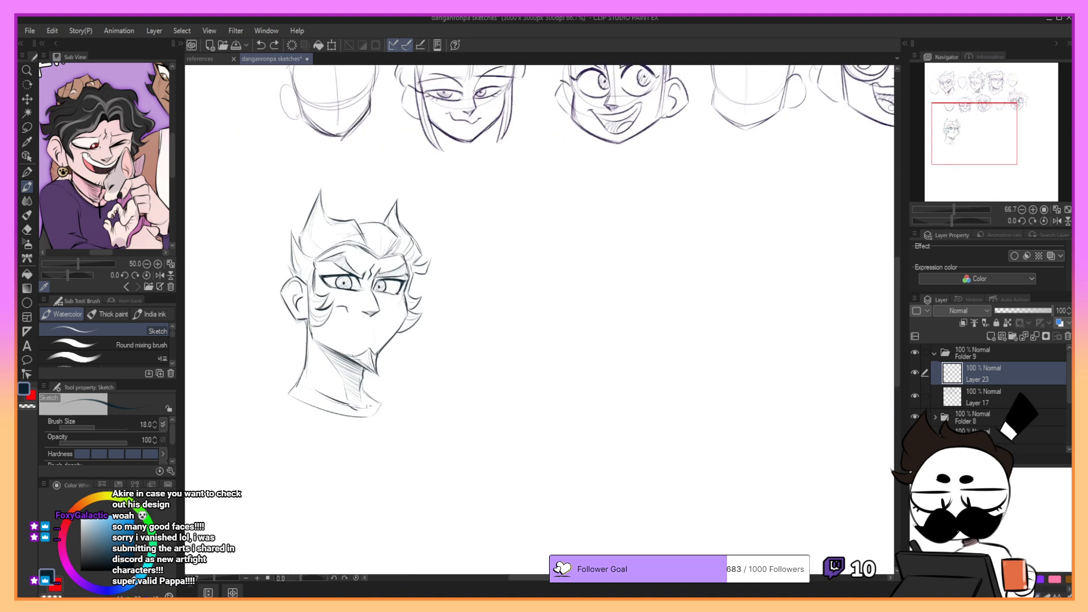
{"action": "key", "text": "ctrl+z"}
{"action": "mouse_move", "coordinate": [337, 309]}
{"action": "left_mouse_down"}
{"action": "mouse_move", "coordinate": [390, 325]}
{"action": "mouse_move", "coordinate": [340, 317]}
{"action": "mouse_move", "coordinate": [347, 329]}
{"action": "mouse_move", "coordinate": [380, 338]}
{"action": "mouse_move", "coordinate": [377, 328]}
{"action": "left_mouse_up"}
{"action": "key", "text": "ctrl+z"}
{"action": "key", "text": "ctrl+z"}
{"action": "key", "text": "ctrl+z"}
{"action": "key", "text": "ctrl+z"}
{"action": "key", "text": "ctrl+z"}
{"action": "key", "text": "ctrl+z"}
{"action": "key", "text": "ctrl+z"}
{"action": "key", "text": "ctrl+z"}
{"action": "key", "text": "ctrl+z"}
{"action": "key", "text": "ctrl+z"}
{"action": "key", "text": "ctrl+z"}
{"action": "key", "text": "ctrl+z"}
{"action": "key", "text": "ctrl+z"}
{"action": "key", "text": "ctrl+z"}
{"action": "key", "text": "ctrl+z"}
{"action": "key", "text": "ctrl+z"}
{"action": "key", "text": "ctrl+z"}
{"action": "key", "text": "ctrl+z"}
{"action": "key", "text": "ctrl+z"}
{"action": "key", "text": "ctrl+z"}
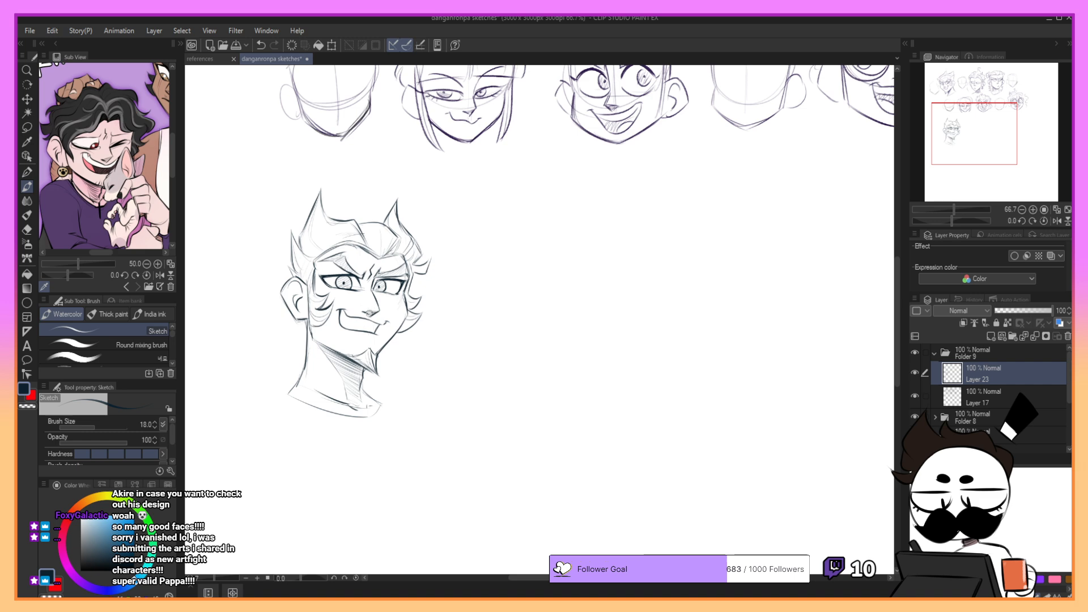
- Add short hair strokes along the left jaw below the ear and sideburn
{"action": "mouse_move", "coordinate": [973, 157]}
{"action": "left_mouse_down"}
{"action": "mouse_move", "coordinate": [973, 125]}
{"action": "mouse_move", "coordinate": [979, 141]}
{"action": "left_mouse_up"}
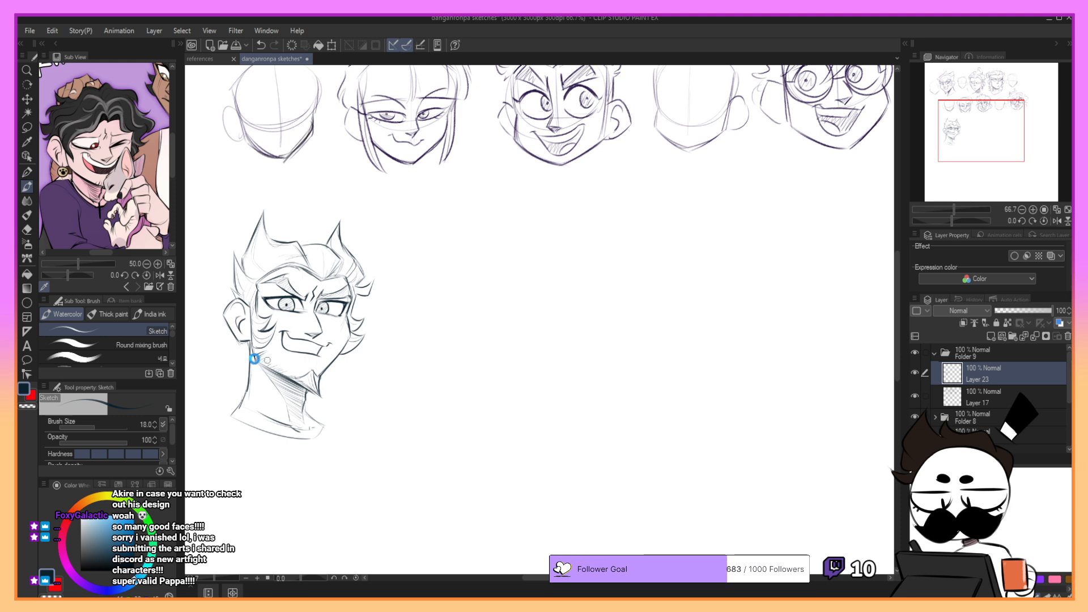
{"action": "mouse_move", "coordinate": [255, 358]}
{"action": "left_mouse_down"}
{"action": "mouse_move", "coordinate": [287, 378]}
{"action": "mouse_move", "coordinate": [268, 366]}
{"action": "left_mouse_up"}
{"action": "key", "text": "ctrl+z"}
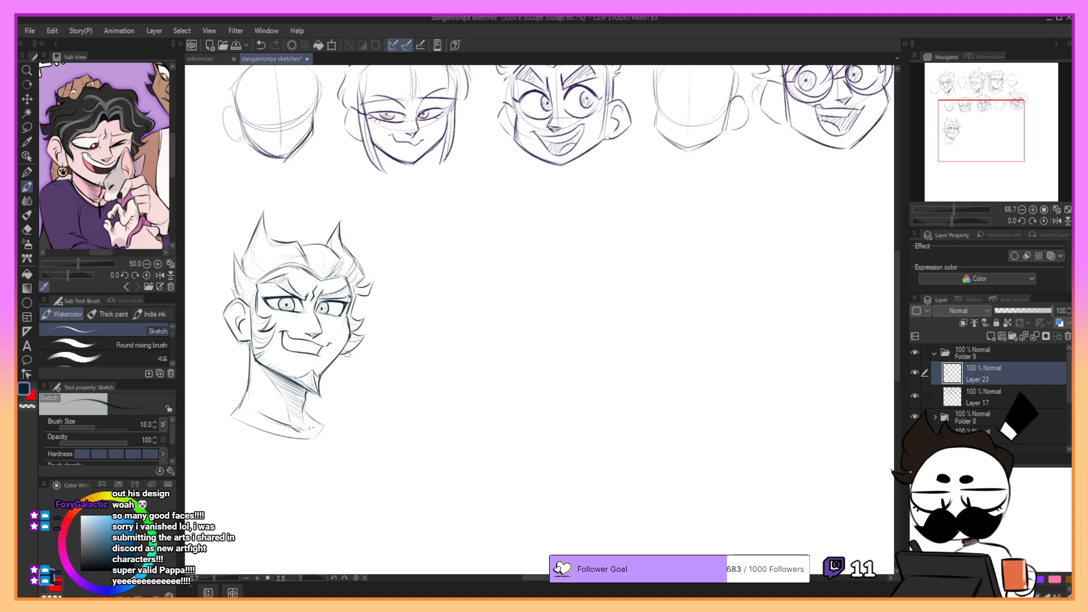
- Compare the grinning head with and without its latest stroke, and test a short line at the base of the neck
{"action": "key", "text": "ctrl+z"}
{"action": "key", "text": "ctrl+y"}
{"action": "key", "text": "ctrl+z"}
{"action": "key", "text": "ctrl+y"}
{"action": "key", "text": "ctrl+z"}
{"action": "key", "text": "ctrl+y"}
{"action": "key", "text": "ctrl+z"}
{"action": "key", "text": "ctrl+y"}
{"action": "key", "text": "ctrl+z"}
{"action": "key", "text": "ctrl+y"}
{"action": "key", "text": "ctrl+z"}
{"action": "key", "text": "ctrl+y"}
{"action": "key", "text": "ctrl+z"}
{"action": "key", "text": "ctrl+y"}
{"action": "key", "text": "ctrl+z"}
{"action": "key", "text": "ctrl+y"}
{"action": "key", "text": "ctrl+z"}
{"action": "key", "text": "ctrl+y"}
{"action": "key", "text": "ctrl+z"}
{"action": "key", "text": "ctrl+y"}
{"action": "mouse_move", "coordinate": [306, 414]}
{"action": "left_mouse_down"}
{"action": "mouse_move", "coordinate": [327, 426]}
{"action": "mouse_move", "coordinate": [321, 435]}
{"action": "left_mouse_up"}
{"action": "key", "text": "ctrl+z"}
- Lasso the whole grinning head and move it toward the canvas edge to free space beside it
{"action": "mouse_move", "coordinate": [973, 133]}
{"action": "left_mouse_down"}
{"action": "mouse_move", "coordinate": [980, 103]}
{"action": "mouse_move", "coordinate": [974, 134]}
{"action": "mouse_move", "coordinate": [967, 128]}
{"action": "mouse_move", "coordinate": [998, 134]}
{"action": "mouse_move", "coordinate": [978, 110]}
{"action": "mouse_move", "coordinate": [990, 126]}
{"action": "left_mouse_up"}
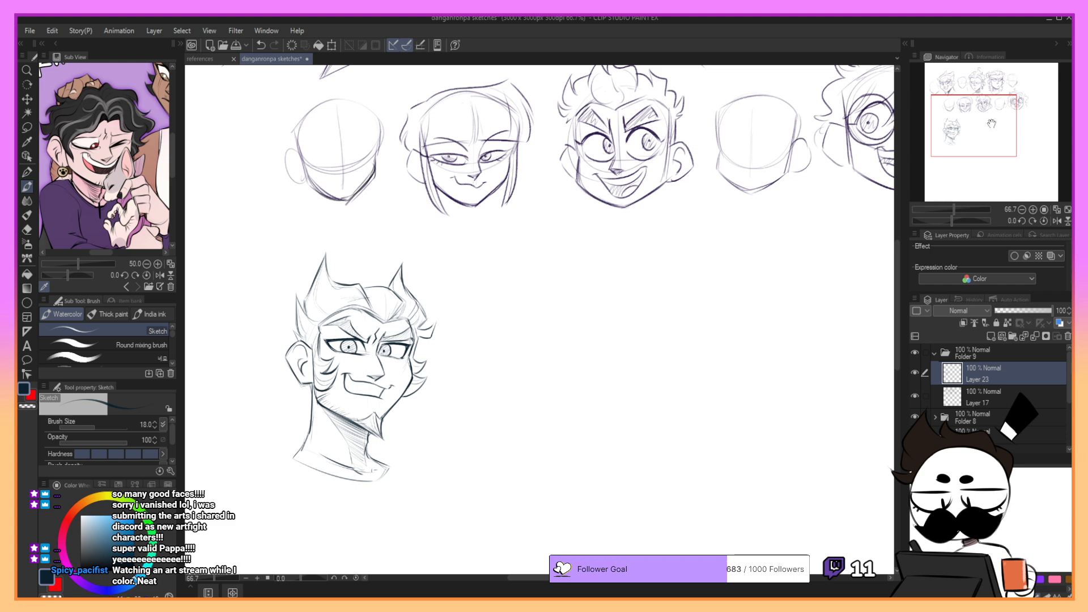
{"action": "key", "text": "m"}
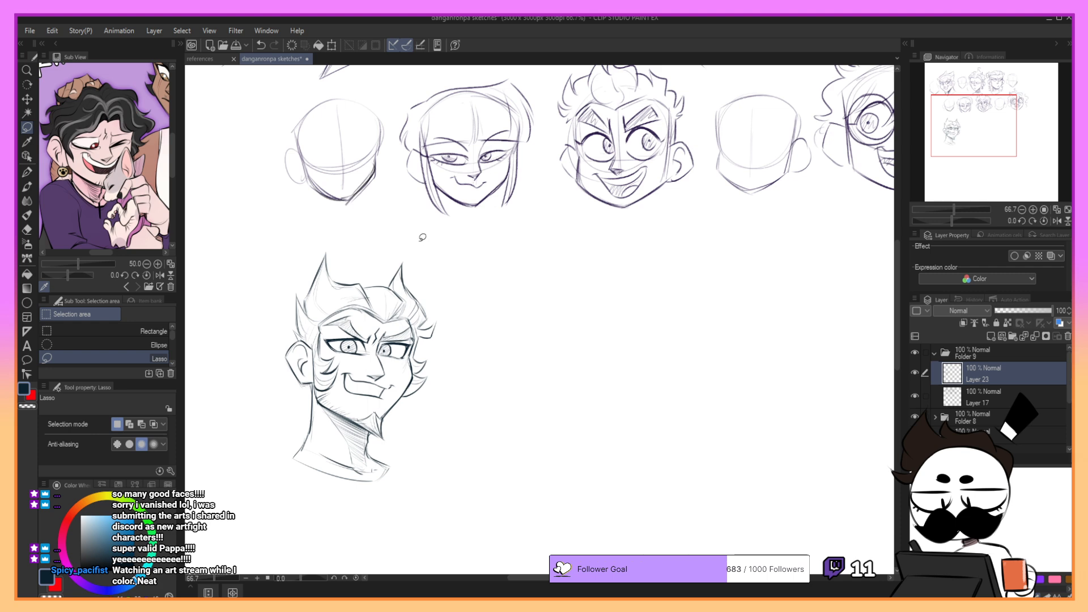
{"action": "mouse_move", "coordinate": [420, 236]}
{"action": "left_mouse_down"}
{"action": "mouse_move", "coordinate": [343, 221]}
{"action": "mouse_move", "coordinate": [477, 260]}
{"action": "left_mouse_up"}
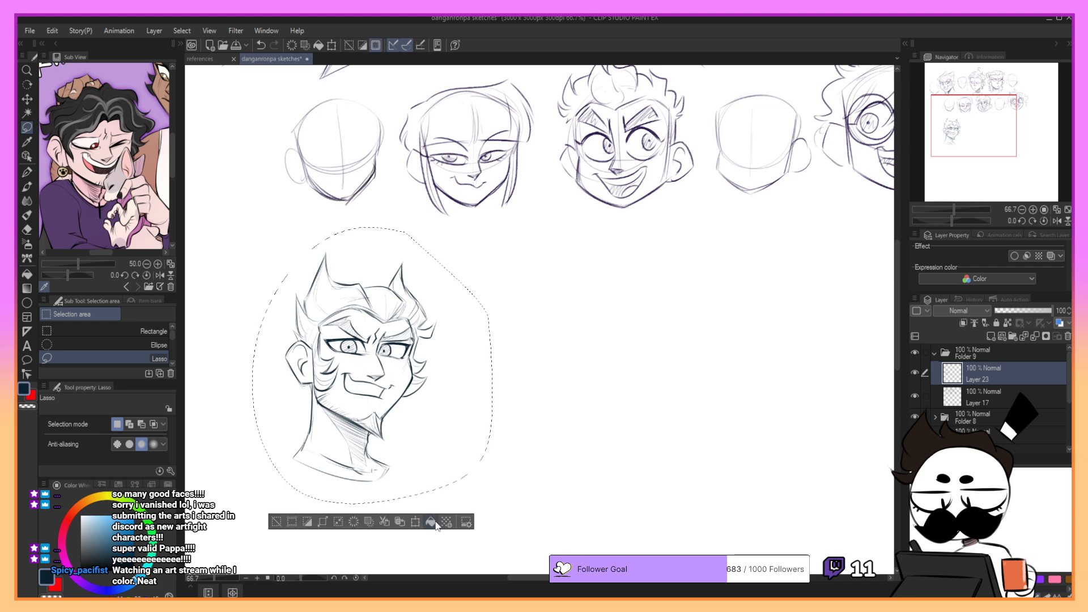
{"action": "left_click", "coordinate": [415, 522]}
{"action": "left_click_drag", "start_coordinate": [494, 503], "coordinate": [488, 498]}
{"action": "left_click_drag", "start_coordinate": [443, 415], "coordinate": [396, 423]}
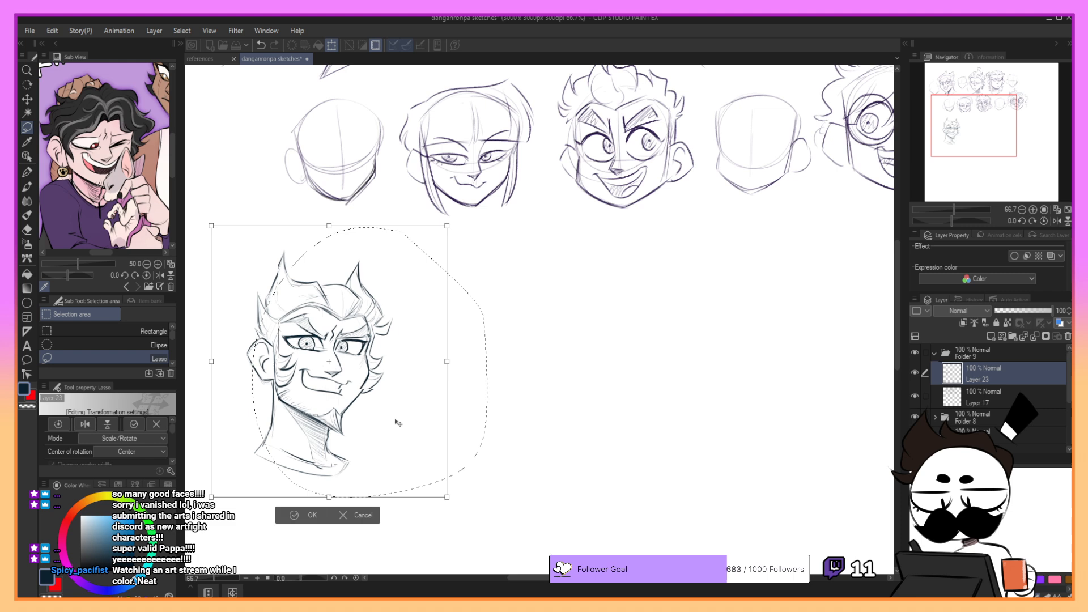
{"action": "left_click", "coordinate": [311, 517]}
- Redraw the outer neck line of the grinning head from below the ear down to the shoulder with the Sketch brush
{"action": "key", "text": "p"}
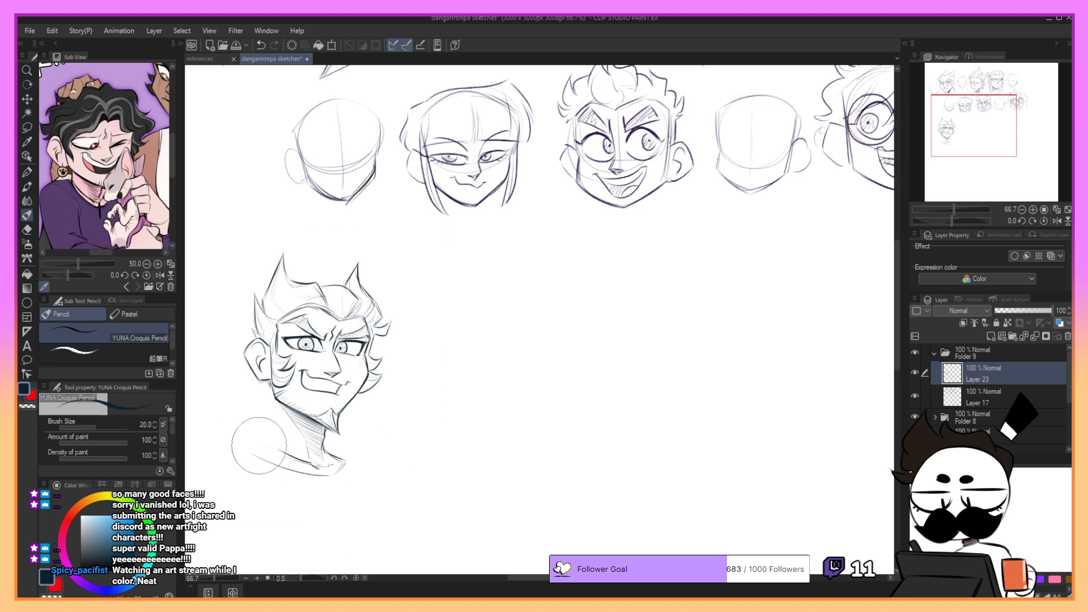
{"action": "left_click_drag", "start_coordinate": [271, 382], "coordinate": [255, 444]}
{"action": "key", "text": "ctrl+z"}
{"action": "key", "text": "b"}
{"action": "left_click_drag", "start_coordinate": [271, 382], "coordinate": [257, 443]}
{"action": "key", "text": "ctrl+z"}
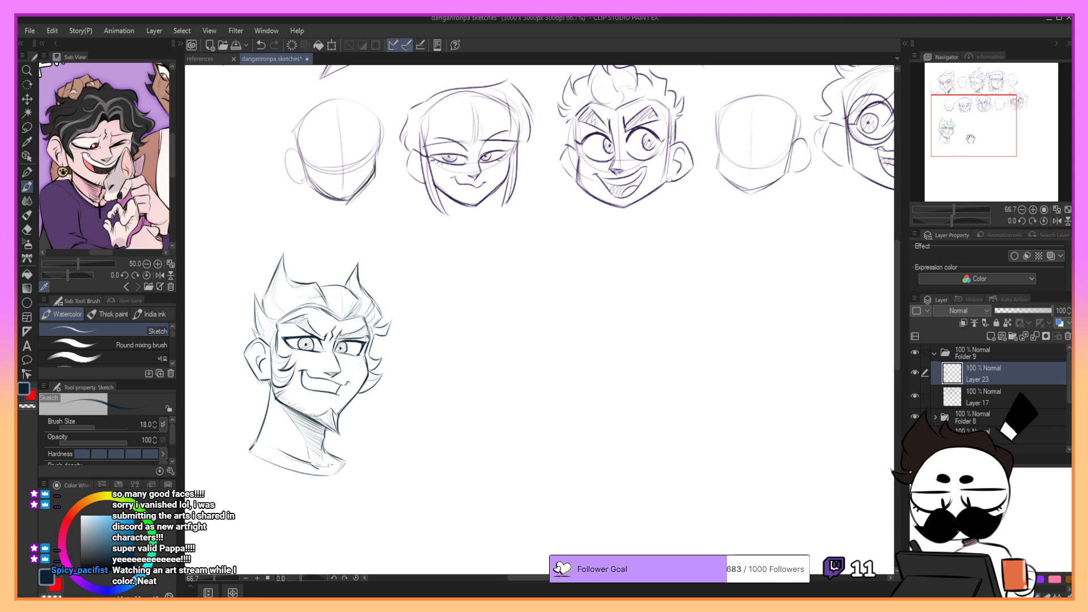
- Sketch a light round cranium beside the grinning head, with a vertical centre line and a curved eye line
{"action": "mouse_move", "coordinate": [960, 124]}
{"action": "left_mouse_down"}
{"action": "mouse_move", "coordinate": [956, 102]}
{"action": "mouse_move", "coordinate": [951, 139]}
{"action": "left_mouse_up"}
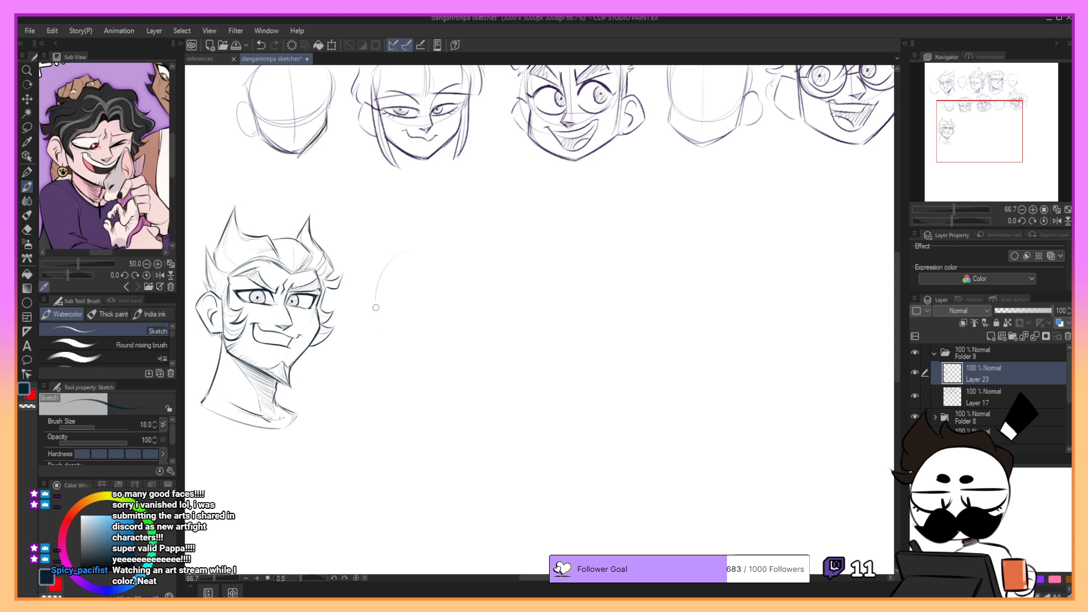
{"action": "mouse_move", "coordinate": [407, 265]}
{"action": "left_mouse_down"}
{"action": "mouse_move", "coordinate": [453, 344]}
{"action": "mouse_move", "coordinate": [467, 329]}
{"action": "mouse_move", "coordinate": [461, 340]}
{"action": "mouse_move", "coordinate": [383, 283]}
{"action": "mouse_move", "coordinate": [470, 334]}
{"action": "left_mouse_up"}
{"action": "key", "text": "ctrl+z"}
{"action": "key", "text": "ctrl+z"}
{"action": "left_click_drag", "start_coordinate": [394, 275], "coordinate": [468, 291]}
{"action": "left_click_drag", "start_coordinate": [388, 285], "coordinate": [438, 261]}
{"action": "left_click_drag", "start_coordinate": [985, 139], "coordinate": [978, 147]}
{"action": "left_click_drag", "start_coordinate": [452, 223], "coordinate": [459, 347]}
{"action": "left_click_drag", "start_coordinate": [432, 289], "coordinate": [486, 290]}
{"action": "left_click_drag", "start_coordinate": [428, 233], "coordinate": [461, 218]}
{"action": "key", "text": "ctrl+z"}
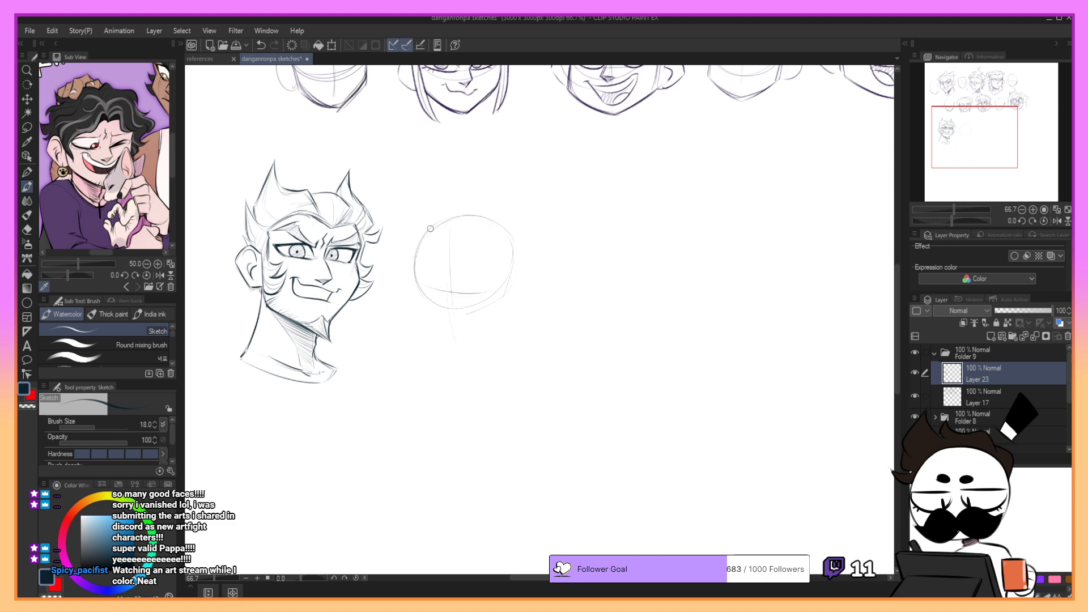
- Firm up the sides of the new cranium and sketch the cheek line tapering down toward the chin
{"action": "left_click_drag", "start_coordinate": [420, 238], "coordinate": [423, 290]}
{"action": "left_click_drag", "start_coordinate": [509, 238], "coordinate": [502, 291]}
{"action": "left_click_drag", "start_coordinate": [423, 283], "coordinate": [447, 354]}
{"action": "key", "text": "ctrl+z"}
{"action": "key", "text": "ctrl+z"}
{"action": "key", "text": "ctrl+z"}
{"action": "key", "text": "ctrl+z"}
{"action": "mouse_move", "coordinate": [425, 318]}
{"action": "left_mouse_down"}
{"action": "mouse_move", "coordinate": [452, 363]}
{"action": "mouse_move", "coordinate": [468, 355]}
{"action": "left_mouse_up"}
{"action": "key", "text": "ctrl+z"}
{"action": "key", "text": "ctrl+z"}
{"action": "left_click_drag", "start_coordinate": [432, 323], "coordinate": [451, 352]}
{"action": "mouse_move", "coordinate": [965, 155]}
{"action": "left_mouse_down"}
{"action": "mouse_move", "coordinate": [963, 120]}
{"action": "mouse_move", "coordinate": [966, 150]}
{"action": "left_mouse_up"}
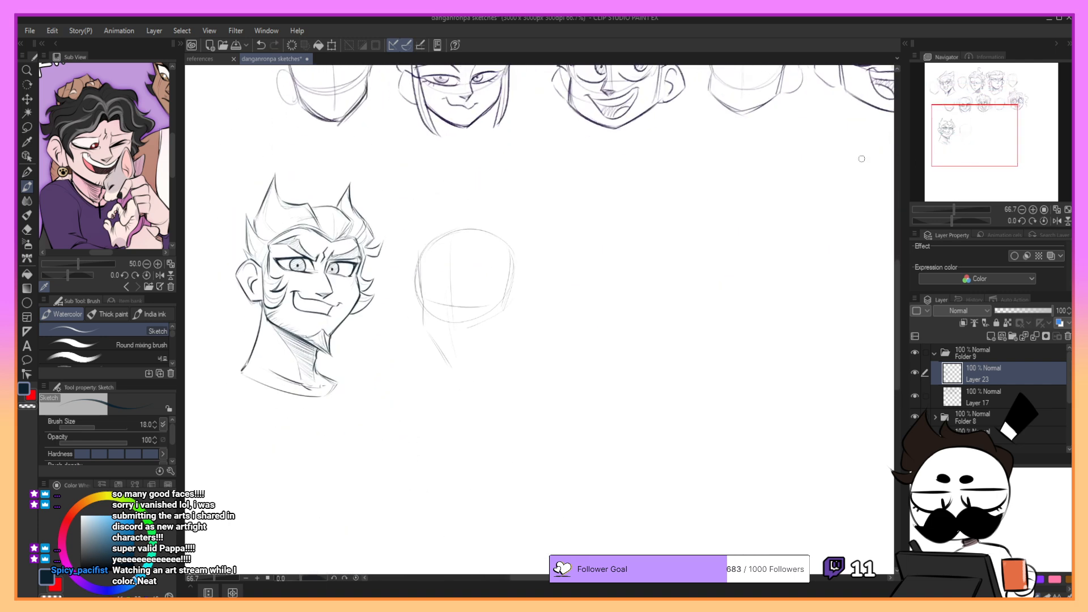
- Refine the cheek line and sketch the angular jaw up from the pointed chin of the new head
{"action": "left_click_drag", "start_coordinate": [425, 323], "coordinate": [447, 362]}
{"action": "key", "text": "ctrl+z"}
{"action": "key", "text": "ctrl+z"}
{"action": "mouse_move", "coordinate": [424, 318]}
{"action": "left_mouse_down"}
{"action": "mouse_move", "coordinate": [452, 371]}
{"action": "mouse_move", "coordinate": [432, 339]}
{"action": "mouse_move", "coordinate": [456, 366]}
{"action": "mouse_move", "coordinate": [484, 353]}
{"action": "mouse_move", "coordinate": [455, 368]}
{"action": "mouse_move", "coordinate": [490, 342]}
{"action": "mouse_move", "coordinate": [458, 369]}
{"action": "mouse_move", "coordinate": [500, 340]}
{"action": "left_mouse_up"}
{"action": "key", "text": "ctrl+z"}
{"action": "mouse_move", "coordinate": [965, 148]}
{"action": "left_mouse_down"}
{"action": "mouse_move", "coordinate": [979, 120]}
{"action": "mouse_move", "coordinate": [973, 143]}
{"action": "left_mouse_up"}
{"action": "mouse_move", "coordinate": [398, 405]}
{"action": "left_mouse_down"}
{"action": "mouse_move", "coordinate": [448, 368]}
{"action": "mouse_move", "coordinate": [441, 323]}
{"action": "left_mouse_up"}
- Extend the new head's cranium with a curve over the crown and down the back of the skull
{"action": "mouse_move", "coordinate": [366, 293]}
{"action": "left_mouse_down"}
{"action": "mouse_move", "coordinate": [460, 290]}
{"action": "mouse_move", "coordinate": [466, 314]}
{"action": "mouse_move", "coordinate": [448, 285]}
{"action": "mouse_move", "coordinate": [471, 307]}
{"action": "mouse_move", "coordinate": [460, 356]}
{"action": "left_mouse_up"}
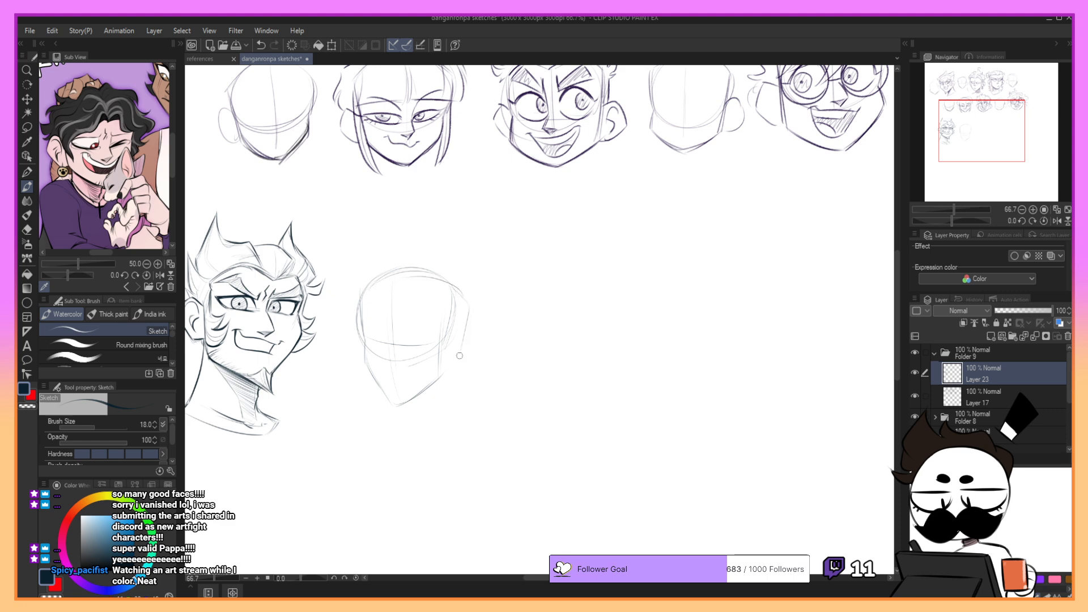
{"action": "key", "text": "ctrl+z"}
{"action": "left_click_drag", "start_coordinate": [468, 310], "coordinate": [460, 346]}
{"action": "left_click_drag", "start_coordinate": [980, 124], "coordinate": [971, 128]}
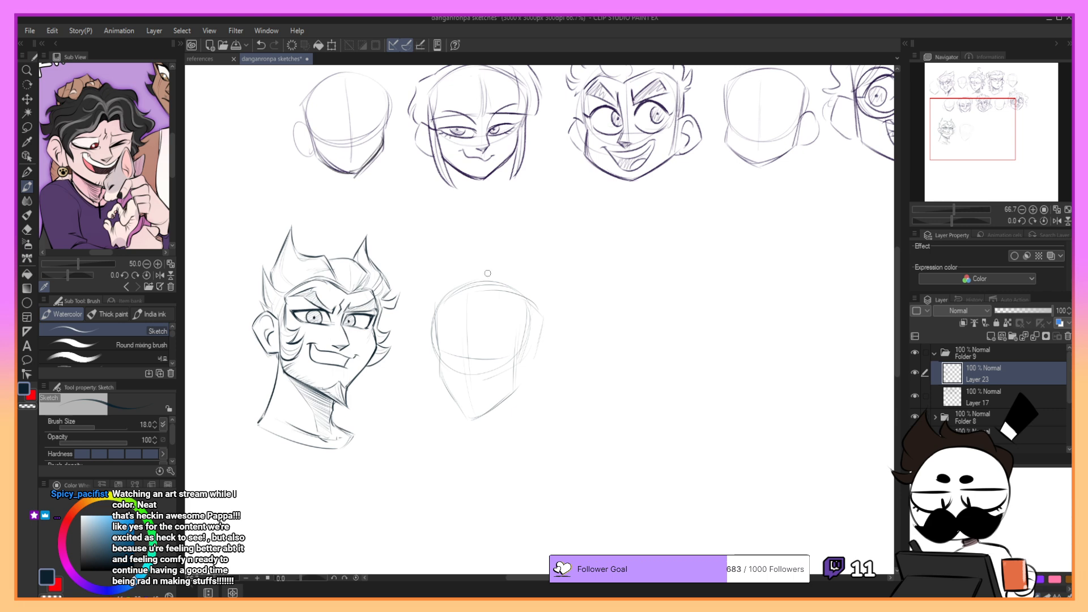
{"action": "key", "text": "ctrl+z"}
{"action": "key", "text": "ctrl+z"}
{"action": "left_click_drag", "start_coordinate": [540, 312], "coordinate": [534, 350]}
{"action": "key", "text": "ctrl+z"}
{"action": "left_click_drag", "start_coordinate": [967, 131], "coordinate": [967, 140]}
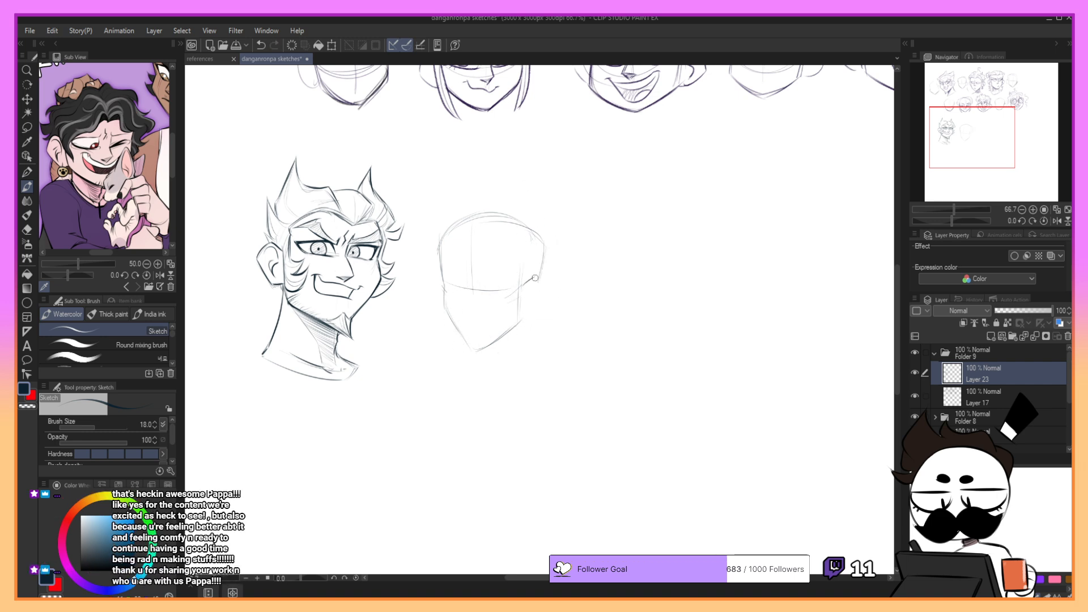
- Sketch a simple ear behind the jaw at eye-line height on the new head
{"action": "key", "text": "ctrl+z"}
{"action": "mouse_move", "coordinate": [535, 278]}
{"action": "left_mouse_down"}
{"action": "mouse_move", "coordinate": [552, 295]}
{"action": "mouse_move", "coordinate": [530, 323]}
{"action": "left_mouse_up"}
{"action": "key", "text": "ctrl+z"}
- Sketch the front and back neck lines flowing into the shoulder below the new head's jaw
{"action": "key", "text": "ctrl+z"}
- Rework the new head's skull outline along the crown and forehead with repeated light strokes
{"action": "key", "text": "ctrl+z"}
{"action": "left_click_drag", "start_coordinate": [490, 350], "coordinate": [485, 389]}
{"action": "mouse_move", "coordinate": [525, 323]}
{"action": "left_mouse_down"}
{"action": "mouse_move", "coordinate": [540, 361]}
{"action": "mouse_move", "coordinate": [492, 371]}
{"action": "mouse_move", "coordinate": [482, 394]}
{"action": "mouse_move", "coordinate": [539, 371]}
{"action": "left_mouse_up"}
{"action": "key", "text": "ctrl+z"}
{"action": "key", "text": "ctrl+z"}
{"action": "key", "text": "ctrl+z"}
{"action": "left_click_drag", "start_coordinate": [528, 325], "coordinate": [551, 367]}
{"action": "mouse_move", "coordinate": [494, 235]}
{"action": "left_mouse_down"}
{"action": "mouse_move", "coordinate": [500, 259]}
{"action": "mouse_move", "coordinate": [490, 239]}
{"action": "mouse_move", "coordinate": [444, 245]}
{"action": "mouse_move", "coordinate": [501, 219]}
{"action": "mouse_move", "coordinate": [441, 262]}
{"action": "mouse_move", "coordinate": [442, 278]}
{"action": "mouse_move", "coordinate": [467, 224]}
{"action": "left_mouse_up"}
{"action": "key", "text": "ctrl+z"}
{"action": "key", "text": "ctrl+z"}
{"action": "key", "text": "ctrl+z"}
{"action": "key", "text": "ctrl+z"}
{"action": "mouse_move", "coordinate": [439, 260]}
{"action": "left_mouse_down"}
{"action": "mouse_move", "coordinate": [509, 229]}
{"action": "mouse_move", "coordinate": [460, 228]}
{"action": "mouse_move", "coordinate": [545, 236]}
{"action": "left_mouse_up"}
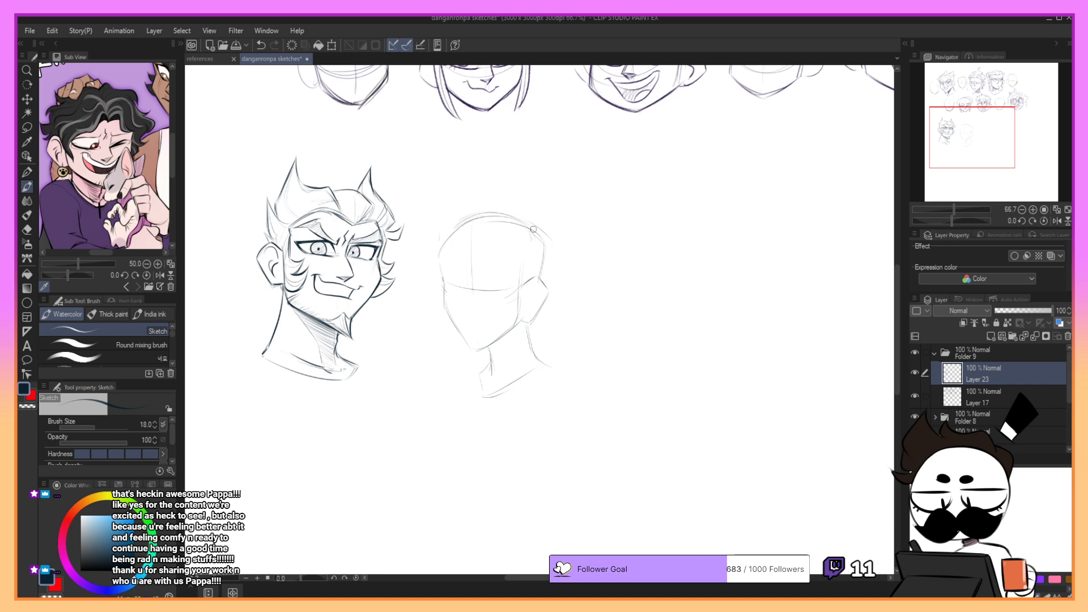
{"action": "key", "text": "ctrl+z"}
{"action": "key", "text": "ctrl+z"}
{"action": "mouse_move", "coordinate": [441, 253]}
{"action": "left_mouse_down"}
{"action": "mouse_move", "coordinate": [499, 222]}
{"action": "mouse_move", "coordinate": [536, 234]}
{"action": "mouse_move", "coordinate": [547, 252]}
{"action": "mouse_move", "coordinate": [546, 242]}
{"action": "mouse_move", "coordinate": [540, 281]}
{"action": "left_mouse_up"}
{"action": "key", "text": "ctrl+z"}
- Draw the narrowed near eye on the ear side of the new face with a flat, heavy upper lid
{"action": "key", "text": "ctrl+z"}
{"action": "mouse_move", "coordinate": [442, 258]}
{"action": "left_mouse_down"}
{"action": "mouse_move", "coordinate": [464, 231]}
{"action": "mouse_move", "coordinate": [440, 265]}
{"action": "left_mouse_up"}
{"action": "key", "text": "ctrl+z"}
{"action": "key", "text": "ctrl+z"}
{"action": "left_click_drag", "start_coordinate": [458, 230], "coordinate": [441, 270]}
{"action": "key", "text": "ctrl+z"}
{"action": "mouse_move", "coordinate": [459, 288]}
{"action": "left_mouse_down"}
{"action": "mouse_move", "coordinate": [514, 282]}
{"action": "mouse_move", "coordinate": [482, 259]}
{"action": "mouse_move", "coordinate": [473, 285]}
{"action": "mouse_move", "coordinate": [476, 238]}
{"action": "left_mouse_up"}
{"action": "left_click_drag", "start_coordinate": [473, 279], "coordinate": [517, 283]}
{"action": "key", "text": "ctrl+z"}
{"action": "key", "text": "ctrl+z"}
{"action": "mouse_move", "coordinate": [479, 282]}
{"action": "left_mouse_down"}
{"action": "mouse_move", "coordinate": [513, 282]}
{"action": "mouse_move", "coordinate": [489, 289]}
{"action": "mouse_move", "coordinate": [512, 293]}
{"action": "mouse_move", "coordinate": [486, 289]}
{"action": "mouse_move", "coordinate": [505, 285]}
{"action": "left_mouse_up"}
{"action": "key", "text": "ctrl+z"}
{"action": "key", "text": "ctrl+z"}
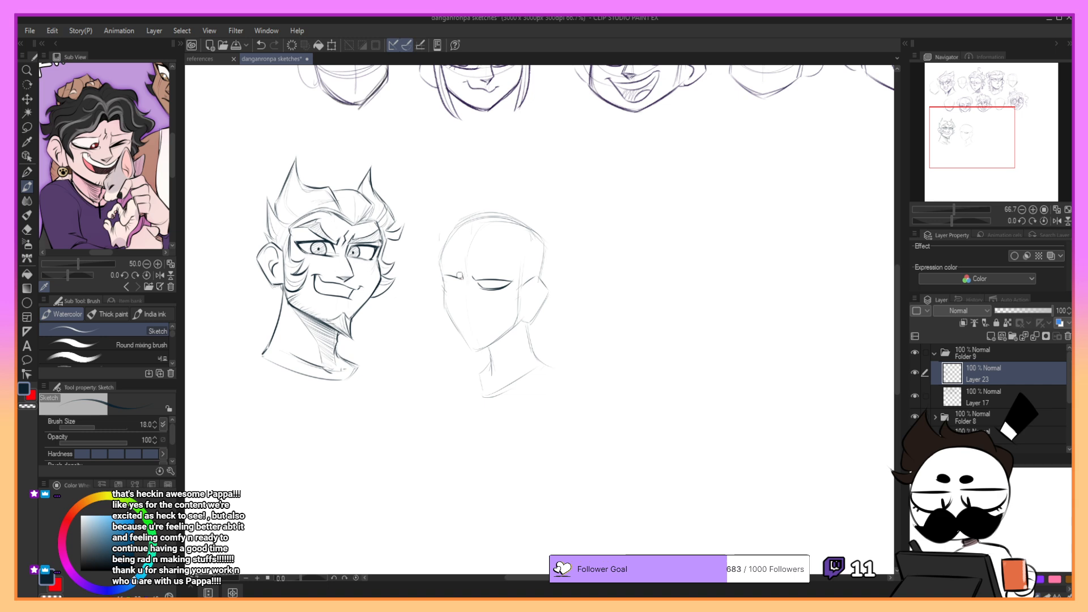
- Draw the narrow far eye and a furrowed crease between the brows on the new face
{"action": "left_click_drag", "start_coordinate": [460, 275], "coordinate": [466, 288]}
{"action": "key", "text": "ctrl+z"}
{"action": "key", "text": "ctrl+z"}
{"action": "key", "text": "ctrl+z"}
{"action": "mouse_move", "coordinate": [468, 253]}
{"action": "left_mouse_down"}
{"action": "mouse_move", "coordinate": [491, 229]}
{"action": "mouse_move", "coordinate": [467, 251]}
{"action": "left_mouse_up"}
{"action": "left_click_drag", "start_coordinate": [477, 317], "coordinate": [479, 306]}
{"action": "left_click_drag", "start_coordinate": [469, 262], "coordinate": [473, 283]}
{"action": "key", "text": "ctrl+z"}
{"action": "key", "text": "ctrl+z"}
{"action": "key", "text": "ctrl+z"}
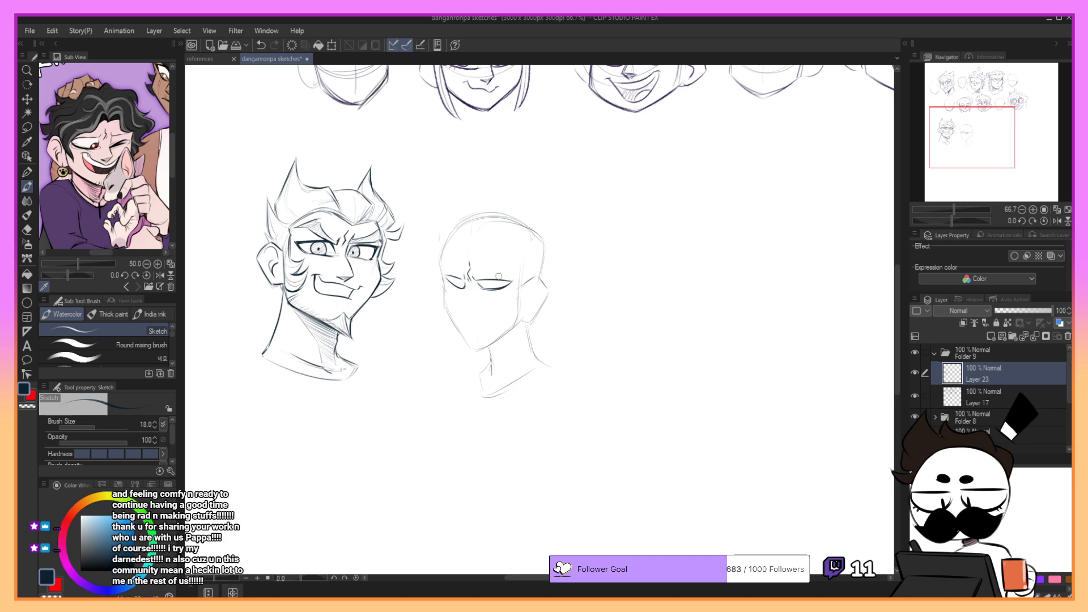
- Add half-hidden irises and refine the lids of both narrowed eyes on the new face
{"action": "left_click_drag", "start_coordinate": [478, 286], "coordinate": [495, 287]}
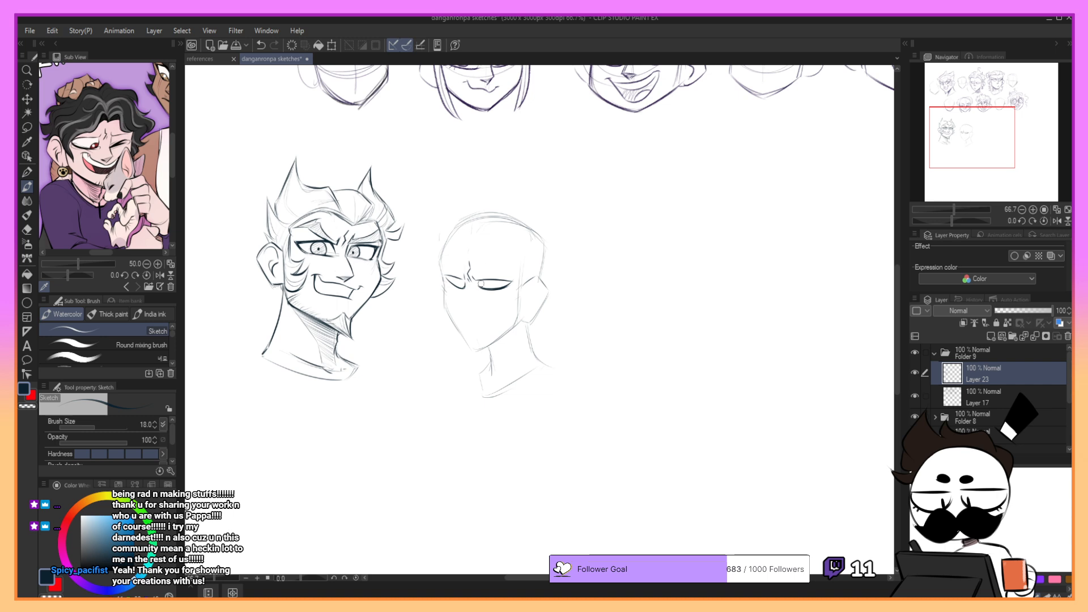
{"action": "left_click_drag", "start_coordinate": [501, 278], "coordinate": [491, 286]}
{"action": "key", "text": "ctrl+z"}
{"action": "mouse_move", "coordinate": [491, 287]}
{"action": "left_mouse_down"}
{"action": "mouse_move", "coordinate": [503, 281]}
{"action": "mouse_move", "coordinate": [464, 283]}
{"action": "left_mouse_up"}
{"action": "key", "text": "ctrl+z"}
{"action": "key", "text": "ctrl+z"}
{"action": "key", "text": "ctrl+z"}
{"action": "left_click_drag", "start_coordinate": [465, 273], "coordinate": [462, 307]}
{"action": "key", "text": "ctrl+z"}
{"action": "key", "text": "ctrl+z"}
{"action": "mouse_move", "coordinate": [975, 143]}
{"action": "left_mouse_down"}
{"action": "mouse_move", "coordinate": [980, 117]}
{"action": "mouse_move", "coordinate": [978, 146]}
{"action": "left_mouse_up"}
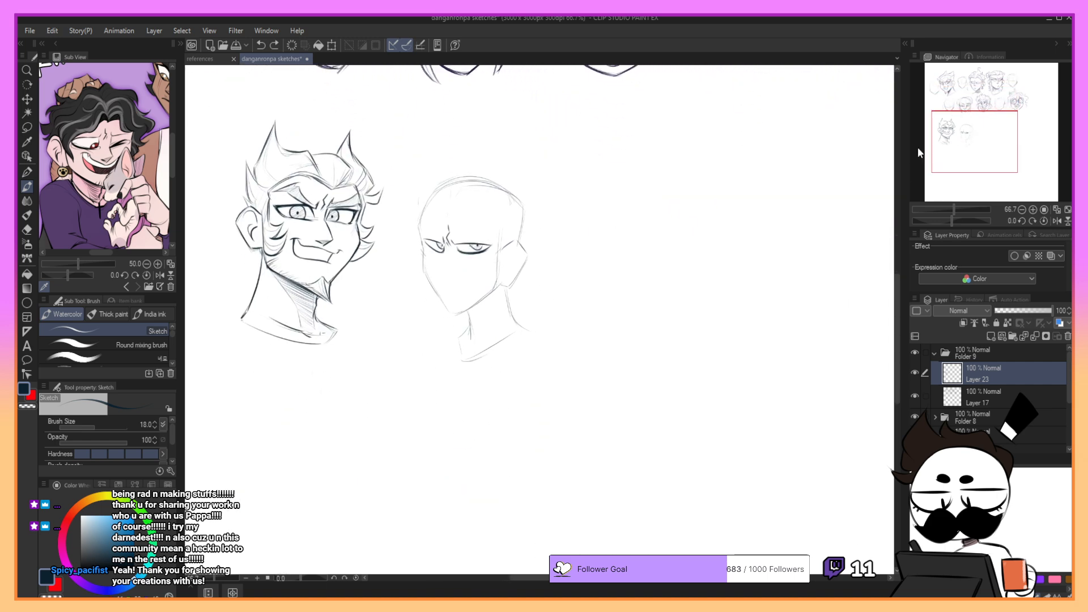
- Try a narrow pointed nose running down from the brow crease of the new face
{"action": "left_click_drag", "start_coordinate": [446, 238], "coordinate": [443, 262]}
{"action": "key", "text": "ctrl+z"}
{"action": "left_click_drag", "start_coordinate": [448, 250], "coordinate": [445, 274]}
{"action": "key", "text": "ctrl+z"}
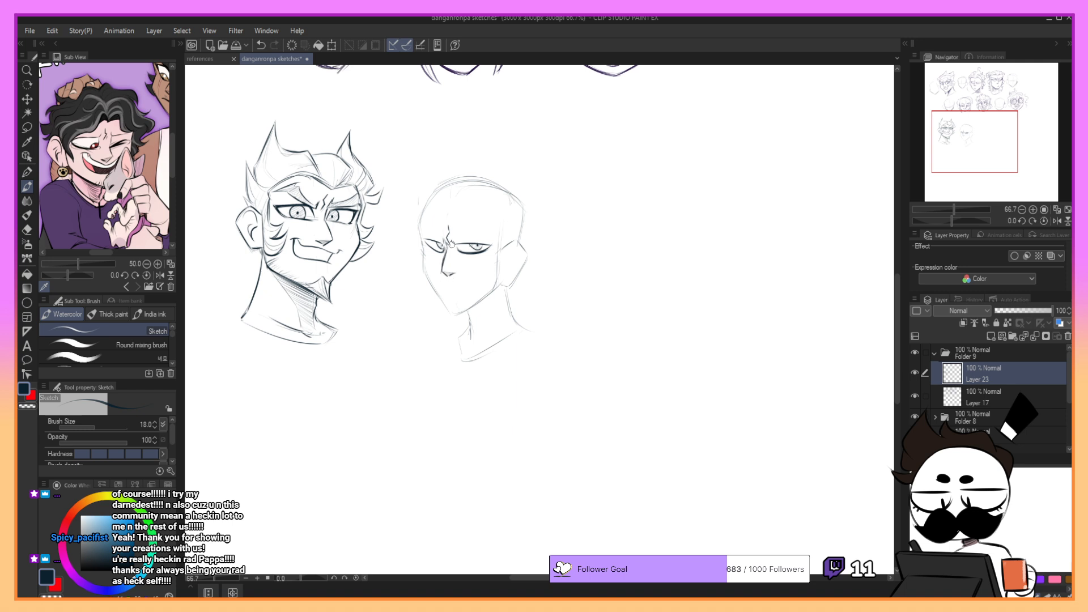
{"action": "key", "text": "ctrl+z"}
{"action": "mouse_move", "coordinate": [456, 273]}
{"action": "left_mouse_down"}
{"action": "mouse_move", "coordinate": [440, 276]}
{"action": "mouse_move", "coordinate": [459, 279]}
{"action": "left_mouse_up"}
{"action": "key", "text": "ctrl+z"}
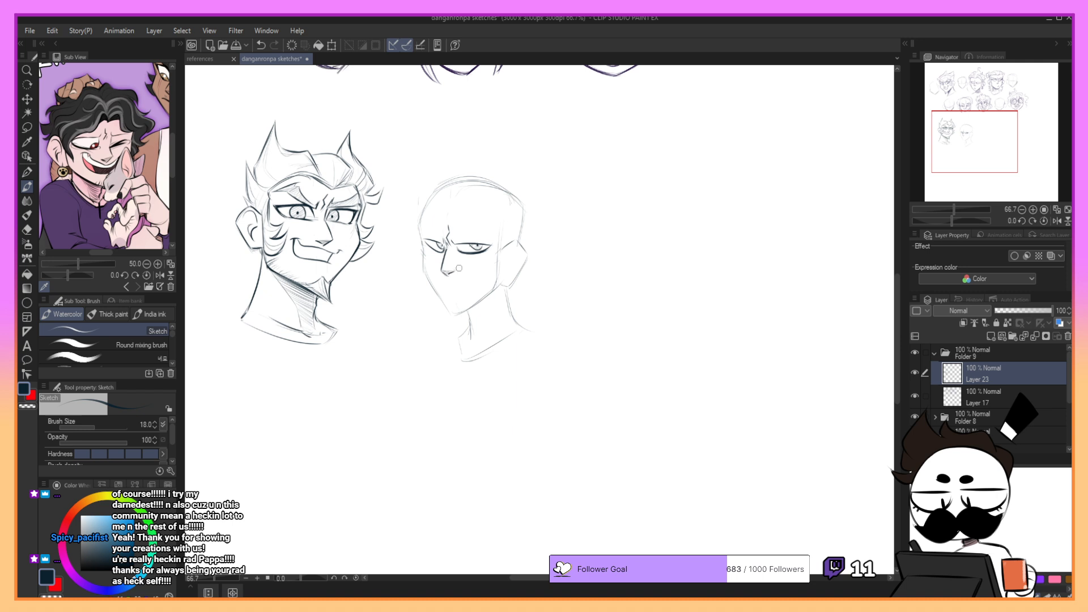
- Try a cheek and jaw outline running around the chin toward the ear of the new face
{"action": "key", "text": "ctrl+z"}
{"action": "mouse_move", "coordinate": [423, 252]}
{"action": "left_mouse_down"}
{"action": "mouse_move", "coordinate": [441, 301]}
{"action": "mouse_move", "coordinate": [475, 306]}
{"action": "mouse_move", "coordinate": [499, 287]}
{"action": "left_mouse_up"}
{"action": "key", "text": "ctrl+z"}
- Draw the far cheek and jaw contour tapering down to the pointed chin of the new face
{"action": "key", "text": "ctrl+z"}
{"action": "key", "text": "ctrl+z"}
{"action": "key", "text": "ctrl+z"}
{"action": "key", "text": "ctrl+z"}
- Draw the pointed chin and the near jawline rising from it toward the ear
{"action": "key", "text": "ctrl+z"}
{"action": "key", "text": "ctrl+z"}
{"action": "left_click_drag", "start_coordinate": [452, 316], "coordinate": [489, 297]}
{"action": "key", "text": "ctrl+z"}
{"action": "key", "text": "ctrl+z"}
{"action": "key", "text": "ctrl+z"}
{"action": "left_click_drag", "start_coordinate": [425, 273], "coordinate": [448, 311]}
{"action": "key", "text": "ctrl+z"}
- Draw a small, short frowning mouth beneath the nose of the new face
{"action": "key", "text": "ctrl+z"}
{"action": "left_click_drag", "start_coordinate": [424, 272], "coordinate": [451, 312]}
{"action": "key", "text": "ctrl+z"}
{"action": "key", "text": "ctrl+z"}
{"action": "mouse_move", "coordinate": [425, 272]}
{"action": "left_mouse_down"}
{"action": "mouse_move", "coordinate": [448, 316]}
{"action": "mouse_move", "coordinate": [500, 286]}
{"action": "left_mouse_up"}
{"action": "key", "text": "ctrl+z"}
{"action": "key", "text": "ctrl+z"}
{"action": "key", "text": "ctrl+z"}
{"action": "left_click_drag", "start_coordinate": [455, 316], "coordinate": [504, 282]}
{"action": "key", "text": "ctrl+z"}
{"action": "key", "text": "ctrl+z"}
{"action": "key", "text": "ctrl+z"}
{"action": "key", "text": "ctrl+z"}
{"action": "left_click_drag", "start_coordinate": [449, 313], "coordinate": [491, 293]}
{"action": "key", "text": "ctrl+z"}
{"action": "key", "text": "ctrl+z"}
{"action": "key", "text": "ctrl+z"}
{"action": "key", "text": "ctrl+z"}
{"action": "left_click_drag", "start_coordinate": [455, 315], "coordinate": [491, 292]}
{"action": "key", "text": "ctrl+z"}
{"action": "key", "text": "ctrl+z"}
{"action": "key", "text": "ctrl+z"}
{"action": "left_click_drag", "start_coordinate": [453, 316], "coordinate": [498, 287]}
{"action": "key", "text": "ctrl+z"}
{"action": "key", "text": "ctrl+z"}
{"action": "key", "text": "ctrl+z"}
{"action": "key", "text": "ctrl+z"}
{"action": "left_click_drag", "start_coordinate": [450, 313], "coordinate": [459, 316]}
{"action": "key", "text": "ctrl+z"}
{"action": "key", "text": "ctrl+z"}
{"action": "key", "text": "ctrl+z"}
{"action": "mouse_move", "coordinate": [443, 291]}
{"action": "left_mouse_down"}
{"action": "mouse_move", "coordinate": [463, 295]}
{"action": "mouse_move", "coordinate": [452, 292]}
{"action": "left_mouse_up"}
{"action": "key", "text": "ctrl+z"}
{"action": "key", "text": "ctrl+z"}
{"action": "key", "text": "ctrl+z"}
{"action": "key", "text": "ctrl+z"}
{"action": "key", "text": "ctrl+z"}
{"action": "left_click_drag", "start_coordinate": [979, 125], "coordinate": [978, 139]}
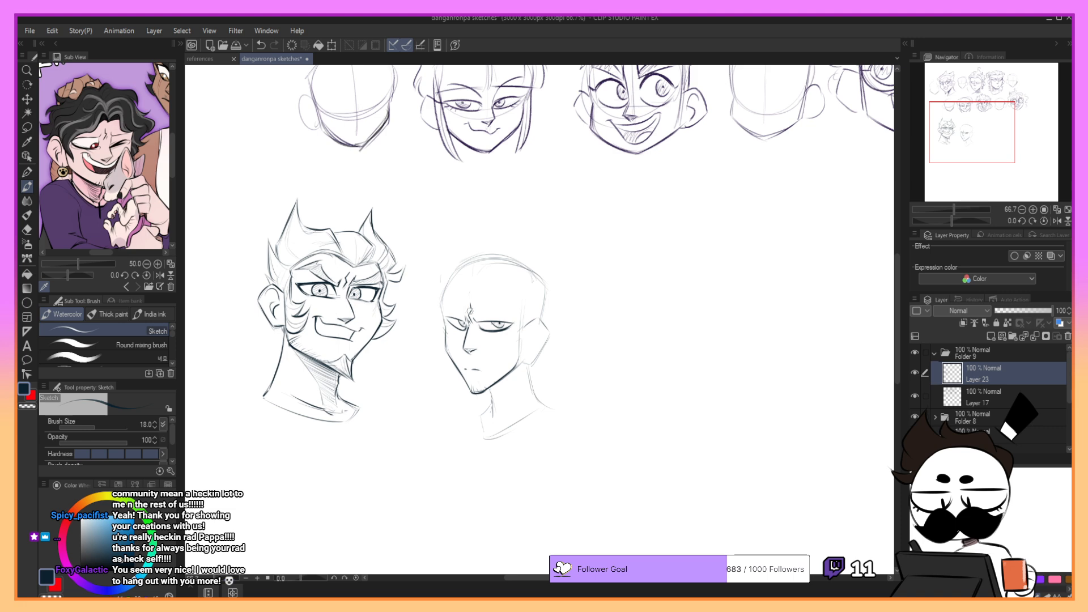
{"action": "key", "text": "ctrl+z"}
{"action": "left_click_drag", "start_coordinate": [467, 369], "coordinate": [480, 372]}
- Draw the ear outline and its inner folds on the new head
{"action": "mouse_move", "coordinate": [521, 361]}
{"action": "left_mouse_down"}
{"action": "mouse_move", "coordinate": [533, 363]}
{"action": "mouse_move", "coordinate": [548, 335]}
{"action": "mouse_move", "coordinate": [541, 321]}
{"action": "mouse_move", "coordinate": [549, 336]}
{"action": "mouse_move", "coordinate": [535, 328]}
{"action": "mouse_move", "coordinate": [533, 357]}
{"action": "mouse_move", "coordinate": [536, 342]}
{"action": "left_mouse_up"}
{"action": "key", "text": "ctrl+z"}
- Draw a hairline across the forehead of the new head and down the temple in front of the ear
{"action": "key", "text": "ctrl+z"}
{"action": "key", "text": "ctrl+z"}
{"action": "key", "text": "ctrl+z"}
{"action": "key", "text": "ctrl+z"}
{"action": "key", "text": "ctrl+z"}
{"action": "key", "text": "ctrl+z"}
{"action": "mouse_move", "coordinate": [442, 305]}
{"action": "left_mouse_down"}
{"action": "mouse_move", "coordinate": [447, 324]}
{"action": "mouse_move", "coordinate": [456, 273]}
{"action": "mouse_move", "coordinate": [467, 290]}
{"action": "mouse_move", "coordinate": [453, 291]}
{"action": "mouse_move", "coordinate": [466, 291]}
{"action": "left_mouse_up"}
{"action": "key", "text": "ctrl+z"}
{"action": "key", "text": "ctrl+z"}
{"action": "mouse_move", "coordinate": [467, 292]}
{"action": "left_mouse_down"}
{"action": "mouse_move", "coordinate": [511, 294]}
{"action": "mouse_move", "coordinate": [520, 308]}
{"action": "mouse_move", "coordinate": [494, 292]}
{"action": "mouse_move", "coordinate": [519, 309]}
{"action": "mouse_move", "coordinate": [506, 288]}
{"action": "mouse_move", "coordinate": [528, 308]}
{"action": "mouse_move", "coordinate": [519, 343]}
{"action": "left_mouse_up"}
{"action": "key", "text": "ctrl+z"}
{"action": "key", "text": "ctrl+z"}
{"action": "key", "text": "ctrl+z"}
{"action": "key", "text": "ctrl+z"}
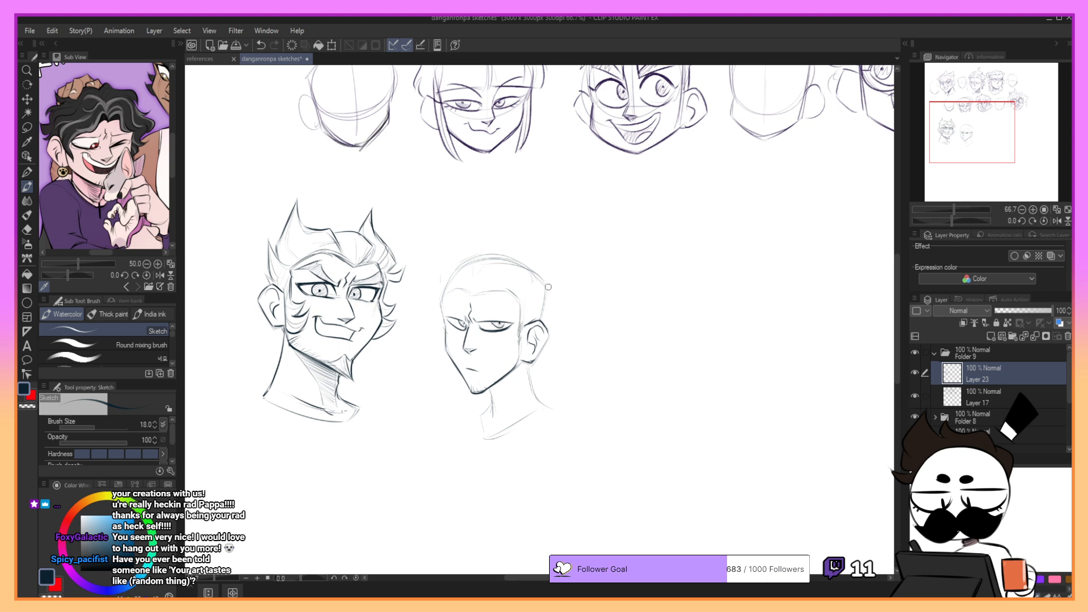
- Strengthen the underside of the pointed chin with short dark strokes
{"action": "mouse_move", "coordinate": [482, 393]}
{"action": "left_mouse_down"}
{"action": "mouse_move", "coordinate": [509, 375]}
{"action": "mouse_move", "coordinate": [501, 394]}
{"action": "left_mouse_up"}
{"action": "key", "text": "ctrl+z"}
{"action": "key", "text": "ctrl+z"}
{"action": "left_click_drag", "start_coordinate": [485, 391], "coordinate": [480, 391]}
{"action": "mouse_move", "coordinate": [472, 391]}
{"action": "left_mouse_down"}
{"action": "mouse_move", "coordinate": [501, 380]}
{"action": "mouse_move", "coordinate": [473, 390]}
{"action": "left_mouse_up"}
- Draw the front line of the neck descending from under the new head's jaw
{"action": "key", "text": "ctrl+z"}
{"action": "key", "text": "ctrl+z"}
{"action": "mouse_move", "coordinate": [470, 384]}
{"action": "left_mouse_down"}
{"action": "mouse_move", "coordinate": [494, 404]}
{"action": "mouse_move", "coordinate": [492, 428]}
{"action": "left_mouse_up"}
{"action": "key", "text": "ctrl+z"}
{"action": "mouse_move", "coordinate": [515, 372]}
{"action": "left_mouse_down"}
{"action": "mouse_move", "coordinate": [506, 420]}
{"action": "mouse_move", "coordinate": [522, 365]}
{"action": "mouse_move", "coordinate": [492, 403]}
{"action": "left_mouse_up"}
{"action": "key", "text": "ctrl+z"}
{"action": "key", "text": "ctrl+z"}
{"action": "key", "text": "ctrl+z"}
{"action": "key", "text": "ctrl+z"}
- Hatch the shadow under the jaw down the front of the neck with diagonal strokes
{"action": "left_click_drag", "start_coordinate": [512, 380], "coordinate": [493, 412]}
{"action": "left_click_drag", "start_coordinate": [510, 391], "coordinate": [491, 424]}
{"action": "left_click_drag", "start_coordinate": [506, 405], "coordinate": [495, 428]}
{"action": "left_click_drag", "start_coordinate": [504, 420], "coordinate": [492, 430]}
{"action": "left_click_drag", "start_coordinate": [510, 373], "coordinate": [491, 398]}
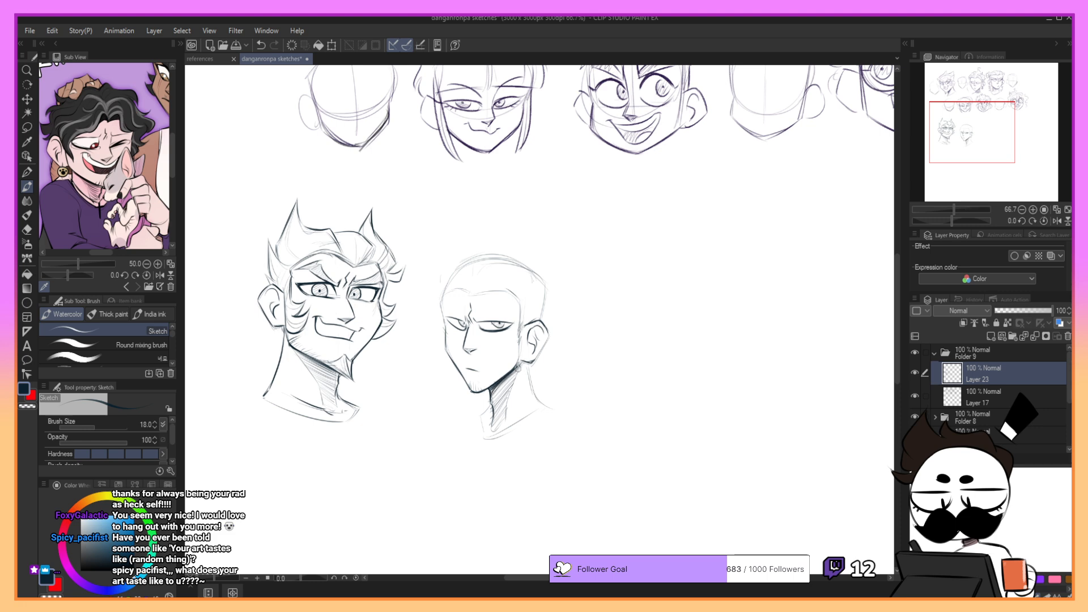
- Draw the back of the neck and the base line closing off the new bust
{"action": "left_click_drag", "start_coordinate": [527, 362], "coordinate": [553, 409]}
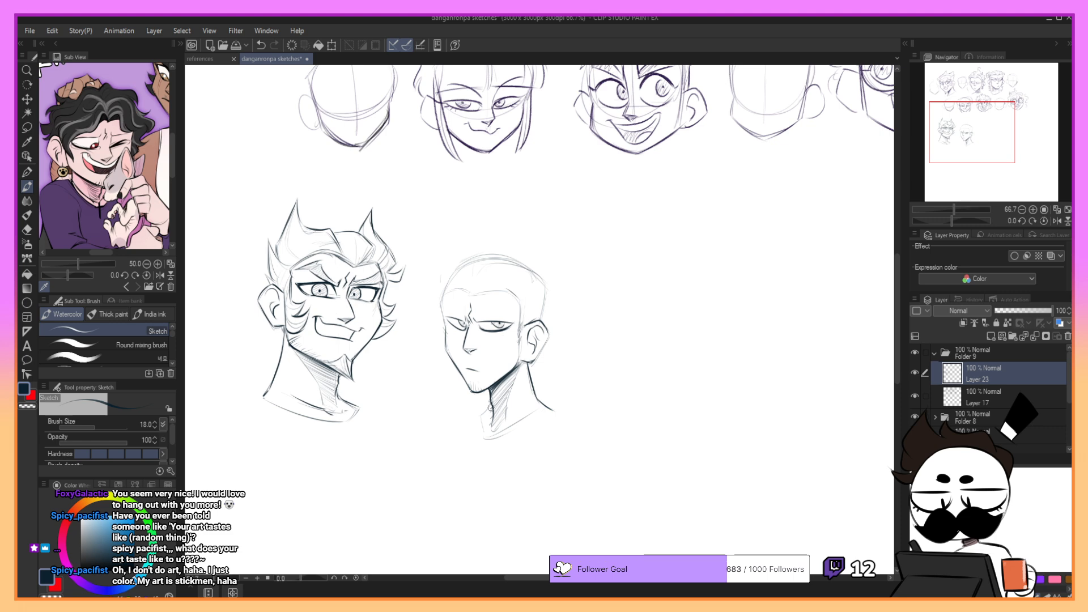
{"action": "mouse_move", "coordinate": [479, 420]}
{"action": "left_mouse_down"}
{"action": "mouse_move", "coordinate": [494, 437]}
{"action": "mouse_move", "coordinate": [556, 416]}
{"action": "left_mouse_up"}
{"action": "key", "text": "ctrl+z"}
{"action": "key", "text": "ctrl+z"}
{"action": "mouse_move", "coordinate": [486, 440]}
{"action": "left_mouse_down"}
{"action": "mouse_move", "coordinate": [511, 428]}
{"action": "mouse_move", "coordinate": [490, 440]}
{"action": "left_mouse_up"}
{"action": "key", "text": "ctrl+z"}
- Set the brush size to 17 and draw the back of the skull down to the ear
{"action": "left_click", "coordinate": [155, 427]}
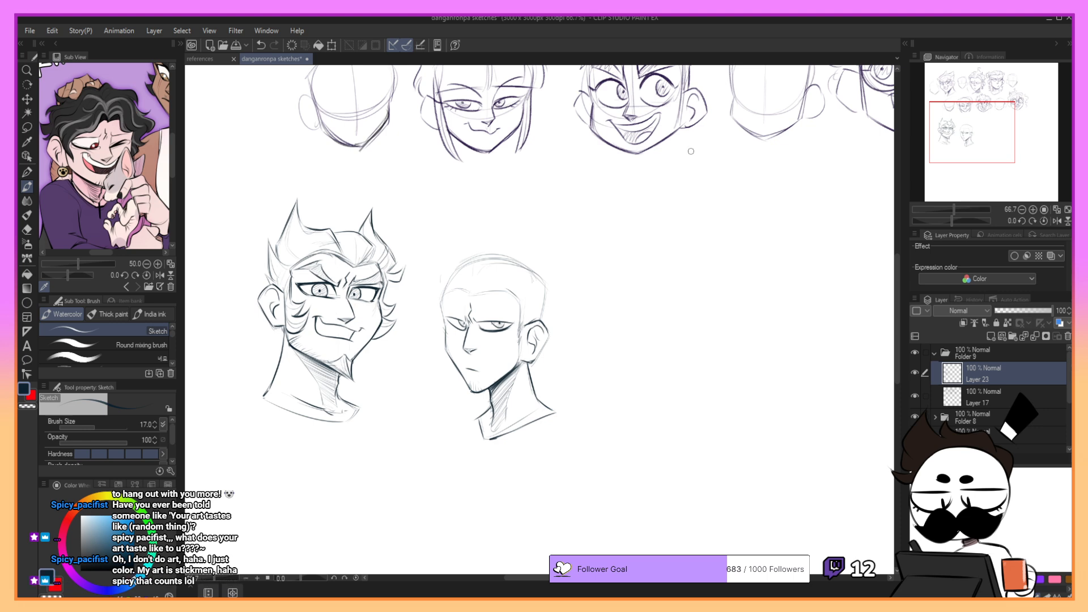
{"action": "key", "text": "ctrl+z"}
{"action": "left_click_drag", "start_coordinate": [547, 287], "coordinate": [541, 321]}
{"action": "mouse_move", "coordinate": [954, 154]}
{"action": "left_mouse_down"}
{"action": "mouse_move", "coordinate": [959, 111]}
{"action": "mouse_move", "coordinate": [969, 144]}
{"action": "left_mouse_up"}
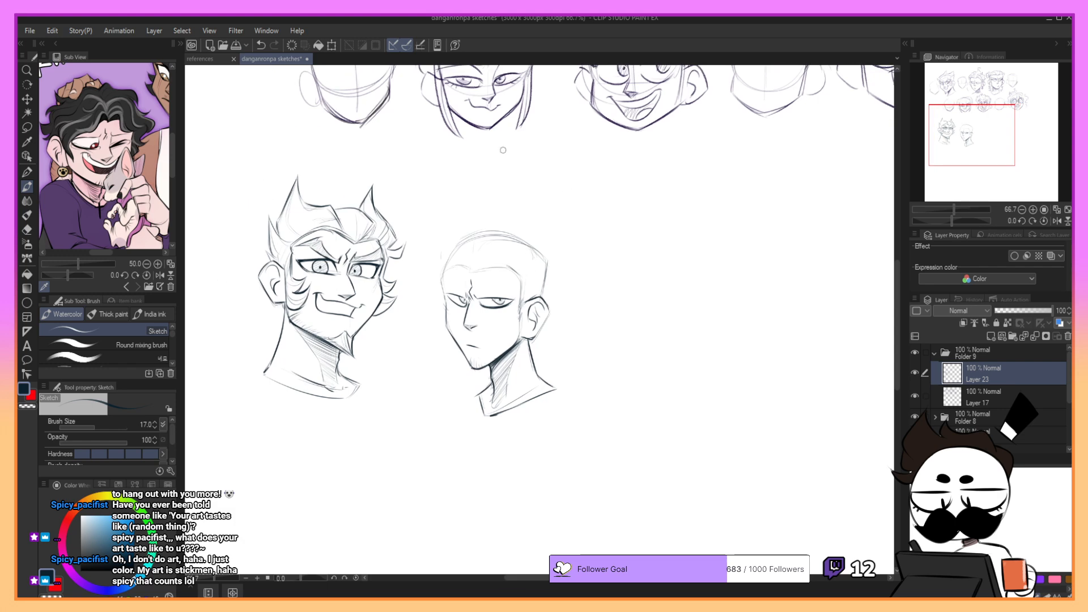
- Try a swept-up hairstyle with a tall curled tuft rising from the new head's forehead
{"action": "key", "text": "ctrl+z"}
{"action": "mouse_move", "coordinate": [472, 267]}
{"action": "left_mouse_down"}
{"action": "mouse_move", "coordinate": [456, 225]}
{"action": "mouse_move", "coordinate": [505, 211]}
{"action": "mouse_move", "coordinate": [499, 188]}
{"action": "mouse_move", "coordinate": [517, 184]}
{"action": "mouse_move", "coordinate": [505, 197]}
{"action": "mouse_move", "coordinate": [524, 229]}
{"action": "left_mouse_up"}
{"action": "key", "text": "ctrl+z"}
{"action": "key", "text": "ctrl+z"}
{"action": "key", "text": "ctrl+z"}
{"action": "key", "text": "ctrl+z"}
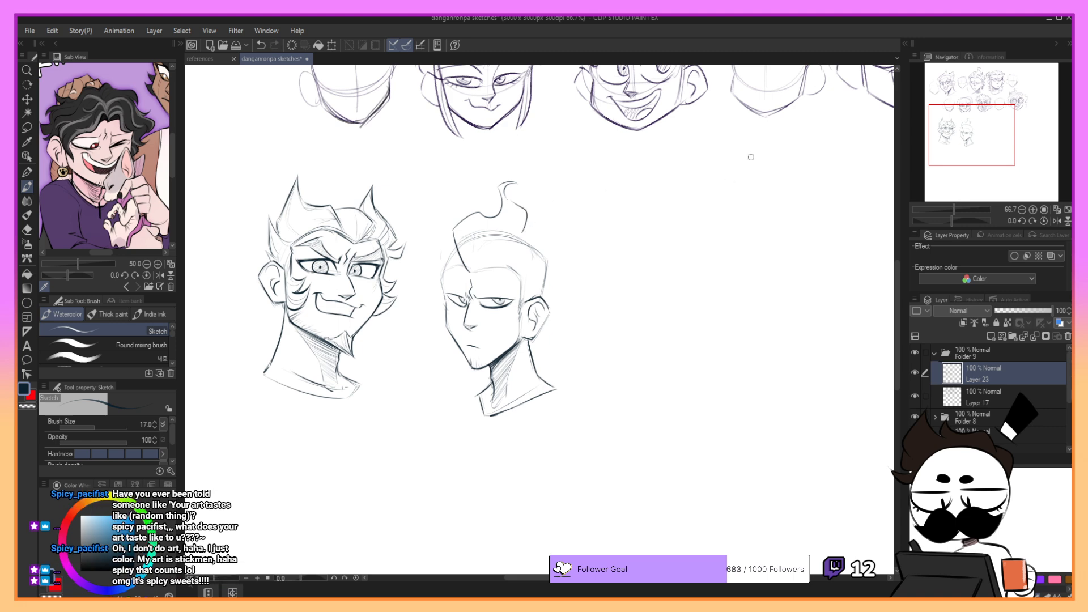
{"action": "key", "text": "ctrl+z"}
{"action": "key", "text": "ctrl+z"}
{"action": "key", "text": "ctrl+z"}
{"action": "key", "text": "ctrl+z"}
{"action": "key", "text": "ctrl+z"}
- Draw a wavy fringe lock from the forehead center toward the ear, with a short sideburn
{"action": "mouse_move", "coordinate": [476, 253]}
{"action": "left_mouse_down"}
{"action": "mouse_move", "coordinate": [499, 289]}
{"action": "mouse_move", "coordinate": [478, 275]}
{"action": "mouse_move", "coordinate": [498, 288]}
{"action": "mouse_move", "coordinate": [491, 267]}
{"action": "mouse_move", "coordinate": [479, 271]}
{"action": "mouse_move", "coordinate": [489, 285]}
{"action": "mouse_move", "coordinate": [514, 287]}
{"action": "mouse_move", "coordinate": [508, 322]}
{"action": "mouse_move", "coordinate": [517, 311]}
{"action": "left_mouse_up"}
{"action": "key", "text": "ctrl+z"}
{"action": "key", "text": "ctrl+z"}
{"action": "key", "text": "ctrl+z"}
{"action": "key", "text": "ctrl+z"}
{"action": "key", "text": "ctrl+z"}
{"action": "key", "text": "ctrl+z"}
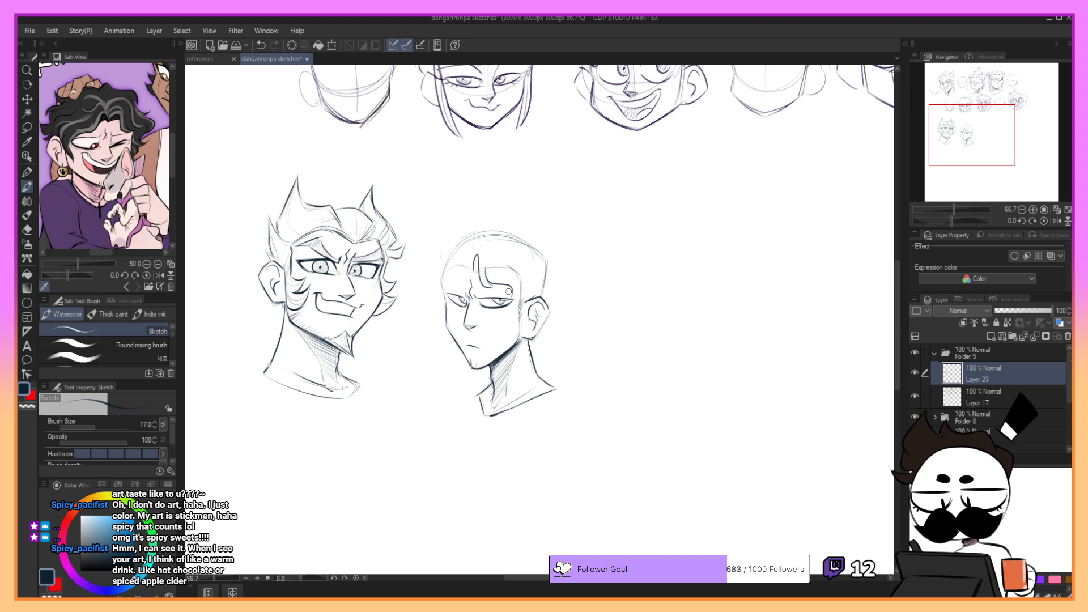
{"action": "left_click_drag", "start_coordinate": [520, 290], "coordinate": [522, 315]}
{"action": "key", "text": "ctrl+z"}
- Draw the parting and the curved fringe locks falling over the far side of the forehead
{"action": "key", "text": "ctrl+z"}
{"action": "left_click_drag", "start_coordinate": [477, 253], "coordinate": [475, 270]}
{"action": "mouse_move", "coordinate": [485, 242]}
{"action": "left_mouse_down"}
{"action": "mouse_move", "coordinate": [499, 264]}
{"action": "mouse_move", "coordinate": [468, 264]}
{"action": "mouse_move", "coordinate": [435, 301]}
{"action": "left_mouse_up"}
{"action": "key", "text": "ctrl+z"}
{"action": "key", "text": "ctrl+z"}
{"action": "key", "text": "ctrl+z"}
{"action": "left_click_drag", "start_coordinate": [462, 259], "coordinate": [438, 297]}
{"action": "key", "text": "ctrl+z"}
{"action": "mouse_move", "coordinate": [462, 258]}
{"action": "left_mouse_down"}
{"action": "mouse_move", "coordinate": [445, 287]}
{"action": "mouse_move", "coordinate": [490, 225]}
{"action": "mouse_move", "coordinate": [470, 272]}
{"action": "mouse_move", "coordinate": [440, 291]}
{"action": "mouse_move", "coordinate": [459, 255]}
{"action": "mouse_move", "coordinate": [453, 283]}
{"action": "left_mouse_up"}
{"action": "key", "text": "ctrl+z"}
{"action": "key", "text": "ctrl+z"}
{"action": "key", "text": "ctrl+z"}
{"action": "key", "text": "ctrl+z"}
- Draw the curly hair outline from the second head's crown down over the far side of the forehead
{"action": "key", "text": "ctrl+z"}
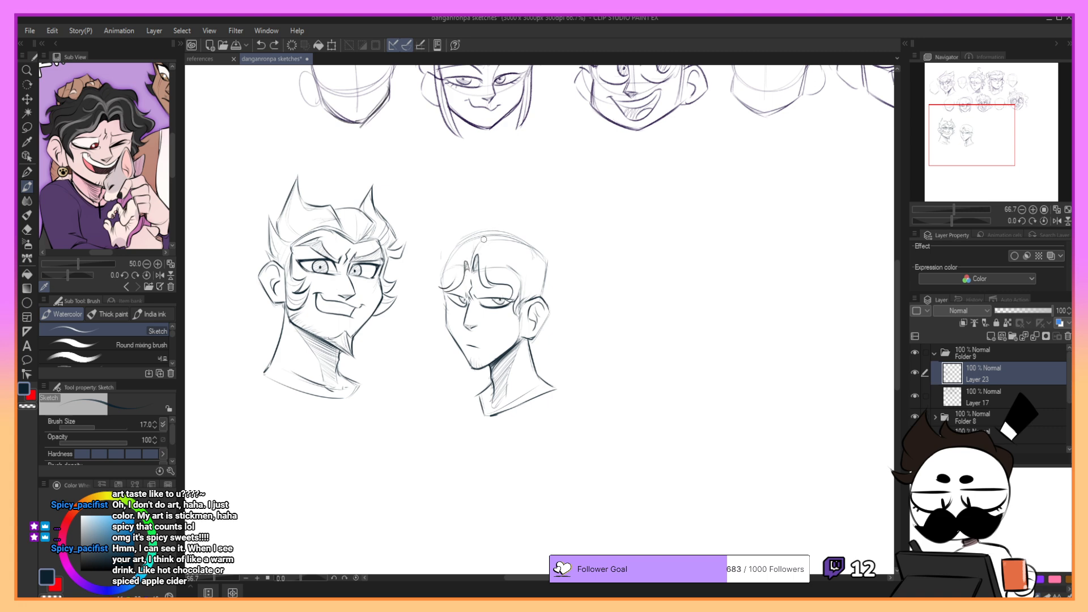
{"action": "key", "text": "ctrl+z"}
{"action": "key", "text": "ctrl+z"}
{"action": "mouse_move", "coordinate": [473, 267]}
{"action": "left_mouse_down"}
{"action": "mouse_move", "coordinate": [461, 230]}
{"action": "mouse_move", "coordinate": [490, 220]}
{"action": "mouse_move", "coordinate": [464, 216]}
{"action": "mouse_move", "coordinate": [488, 221]}
{"action": "mouse_move", "coordinate": [458, 226]}
{"action": "mouse_move", "coordinate": [477, 222]}
{"action": "mouse_move", "coordinate": [463, 216]}
{"action": "mouse_move", "coordinate": [471, 231]}
{"action": "mouse_move", "coordinate": [430, 249]}
{"action": "mouse_move", "coordinate": [473, 231]}
{"action": "mouse_move", "coordinate": [443, 247]}
{"action": "mouse_move", "coordinate": [436, 272]}
{"action": "mouse_move", "coordinate": [420, 265]}
{"action": "mouse_move", "coordinate": [438, 249]}
{"action": "mouse_move", "coordinate": [419, 266]}
{"action": "mouse_move", "coordinate": [432, 317]}
{"action": "left_mouse_up"}
{"action": "key", "text": "ctrl+z"}
{"action": "key", "text": "ctrl+z"}
{"action": "key", "text": "ctrl+z"}
{"action": "key", "text": "ctrl+z"}
{"action": "key", "text": "ctrl+z"}
{"action": "key", "text": "ctrl+z"}
{"action": "key", "text": "ctrl+z"}
{"action": "key", "text": "ctrl+z"}
{"action": "key", "text": "ctrl+z"}
{"action": "key", "text": "ctrl+z"}
{"action": "key", "text": "ctrl+z"}
{"action": "key", "text": "ctrl+z"}
{"action": "key", "text": "ctrl+z"}
{"action": "key", "text": "ctrl+z"}
{"action": "key", "text": "ctrl+z"}
{"action": "key", "text": "ctrl+z"}
{"action": "key", "text": "ctrl+z"}
{"action": "key", "text": "ctrl+z"}
- Draw small loose curls down the far side of the second head's face, from the temple to the cheek
{"action": "key", "text": "ctrl+z"}
{"action": "key", "text": "ctrl+z"}
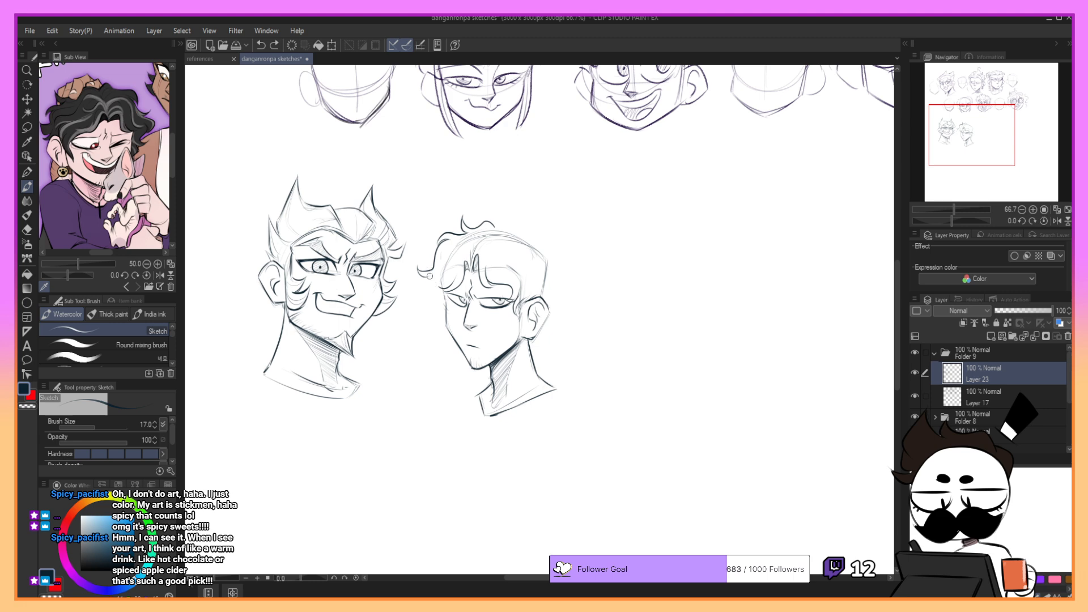
{"action": "mouse_move", "coordinate": [430, 279]}
{"action": "left_mouse_down"}
{"action": "mouse_move", "coordinate": [418, 298]}
{"action": "mouse_move", "coordinate": [434, 303]}
{"action": "mouse_move", "coordinate": [426, 314]}
{"action": "mouse_move", "coordinate": [442, 321]}
{"action": "mouse_move", "coordinate": [440, 335]}
{"action": "mouse_move", "coordinate": [450, 326]}
{"action": "left_mouse_up"}
{"action": "key", "text": "ctrl+z"}
{"action": "key", "text": "ctrl+z"}
- Draw the wavy hair outline over the top and back of the skull, ending in flicked curls above the ear
{"action": "key", "text": "ctrl+z"}
{"action": "key", "text": "ctrl+z"}
{"action": "key", "text": "ctrl+z"}
{"action": "key", "text": "ctrl+z"}
{"action": "key", "text": "ctrl+z"}
{"action": "key", "text": "ctrl+z"}
{"action": "key", "text": "ctrl+z"}
{"action": "mouse_move", "coordinate": [428, 276]}
{"action": "left_mouse_down"}
{"action": "mouse_move", "coordinate": [421, 298]}
{"action": "mouse_move", "coordinate": [428, 285]}
{"action": "mouse_move", "coordinate": [435, 300]}
{"action": "mouse_move", "coordinate": [423, 293]}
{"action": "mouse_move", "coordinate": [427, 307]}
{"action": "mouse_move", "coordinate": [441, 331]}
{"action": "left_mouse_up"}
{"action": "key", "text": "ctrl+z"}
{"action": "key", "text": "ctrl+z"}
{"action": "key", "text": "ctrl+z"}
{"action": "key", "text": "ctrl+z"}
{"action": "key", "text": "ctrl+z"}
{"action": "key", "text": "ctrl+z"}
{"action": "key", "text": "ctrl+z"}
{"action": "key", "text": "ctrl+z"}
{"action": "key", "text": "ctrl+z"}
{"action": "mouse_move", "coordinate": [419, 267]}
{"action": "left_mouse_down"}
{"action": "mouse_move", "coordinate": [431, 277]}
{"action": "mouse_move", "coordinate": [424, 307]}
{"action": "mouse_move", "coordinate": [423, 298]}
{"action": "mouse_move", "coordinate": [442, 313]}
{"action": "mouse_move", "coordinate": [427, 304]}
{"action": "left_mouse_up"}
{"action": "key", "text": "ctrl+z"}
{"action": "key", "text": "ctrl+z"}
{"action": "key", "text": "ctrl+z"}
{"action": "key", "text": "ctrl+z"}
{"action": "key", "text": "ctrl+z"}
{"action": "mouse_move", "coordinate": [424, 308]}
{"action": "left_mouse_down"}
{"action": "mouse_move", "coordinate": [441, 304]}
{"action": "mouse_move", "coordinate": [439, 328]}
{"action": "mouse_move", "coordinate": [446, 313]}
{"action": "left_mouse_up"}
{"action": "key", "text": "ctrl+z"}
{"action": "mouse_move", "coordinate": [496, 229]}
{"action": "left_mouse_down"}
{"action": "mouse_move", "coordinate": [540, 227]}
{"action": "mouse_move", "coordinate": [531, 239]}
{"action": "mouse_move", "coordinate": [551, 231]}
{"action": "mouse_move", "coordinate": [504, 227]}
{"action": "mouse_move", "coordinate": [544, 234]}
{"action": "mouse_move", "coordinate": [536, 242]}
{"action": "mouse_move", "coordinate": [556, 260]}
{"action": "mouse_move", "coordinate": [558, 287]}
{"action": "mouse_move", "coordinate": [568, 279]}
{"action": "mouse_move", "coordinate": [559, 287]}
{"action": "left_mouse_up"}
{"action": "key", "text": "ctrl+z"}
{"action": "key", "text": "ctrl+z"}
{"action": "key", "text": "ctrl+z"}
{"action": "key", "text": "ctrl+z"}
{"action": "key", "text": "ctrl+z"}
{"action": "key", "text": "ctrl+z"}
{"action": "key", "text": "ctrl+z"}
{"action": "key", "text": "ctrl+z"}
{"action": "key", "text": "ctrl+z"}
{"action": "key", "text": "ctrl+z"}
{"action": "left_click_drag", "start_coordinate": [559, 288], "coordinate": [548, 287]}
{"action": "key", "text": "ctrl+z"}
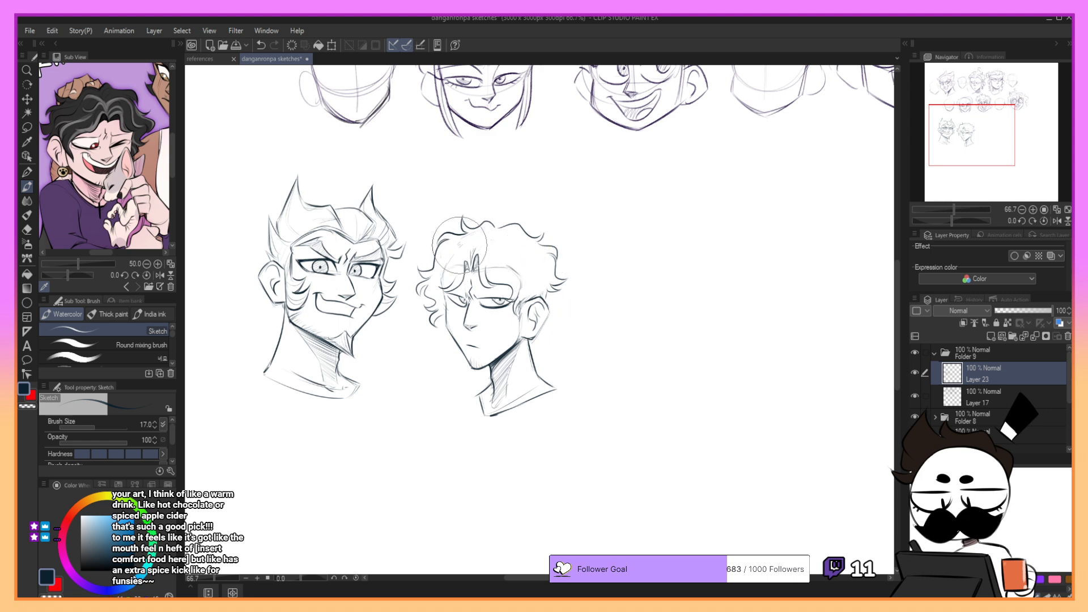
- Add inner curl lines to the hair mass on the far side of the second head's face
{"action": "left_click_drag", "start_coordinate": [443, 280], "coordinate": [443, 287]}
{"action": "key", "text": "ctrl+z"}
{"action": "mouse_move", "coordinate": [443, 295]}
{"action": "left_mouse_down"}
{"action": "mouse_move", "coordinate": [457, 302]}
{"action": "mouse_move", "coordinate": [447, 321]}
{"action": "mouse_move", "coordinate": [461, 306]}
{"action": "left_mouse_up"}
{"action": "key", "text": "ctrl+z"}
{"action": "key", "text": "ctrl+z"}
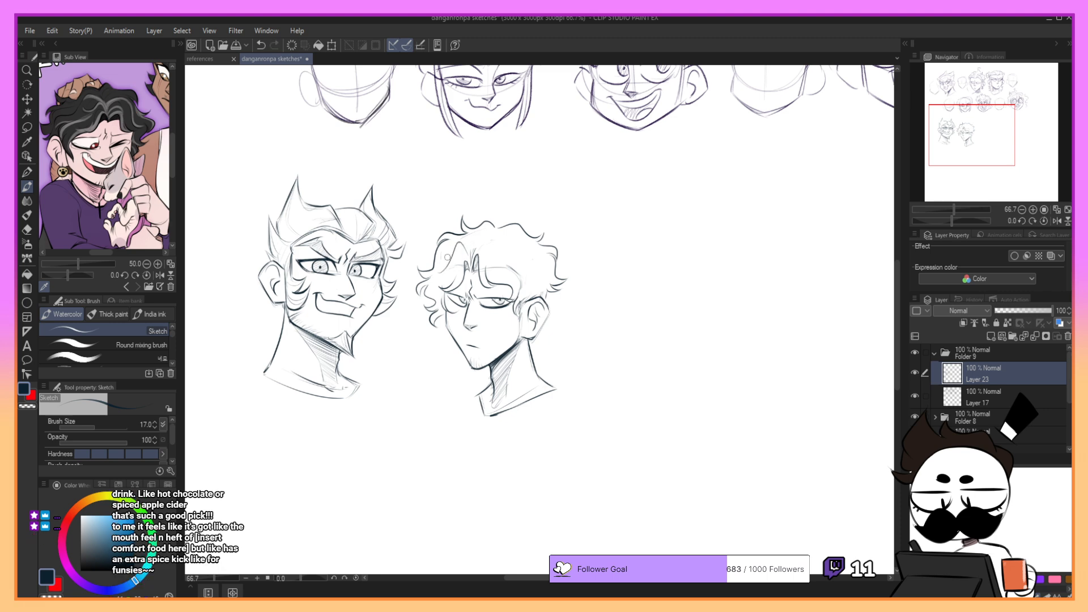
{"action": "mouse_move", "coordinate": [465, 248]}
{"action": "left_mouse_down"}
{"action": "mouse_move", "coordinate": [437, 253]}
{"action": "mouse_move", "coordinate": [455, 262]}
{"action": "mouse_move", "coordinate": [431, 286]}
{"action": "mouse_move", "coordinate": [437, 293]}
{"action": "mouse_move", "coordinate": [449, 265]}
{"action": "mouse_move", "coordinate": [440, 294]}
{"action": "mouse_move", "coordinate": [433, 287]}
{"action": "mouse_move", "coordinate": [433, 313]}
{"action": "left_mouse_up"}
{"action": "key", "text": "ctrl+z"}
{"action": "key", "text": "ctrl+z"}
{"action": "key", "text": "ctrl+z"}
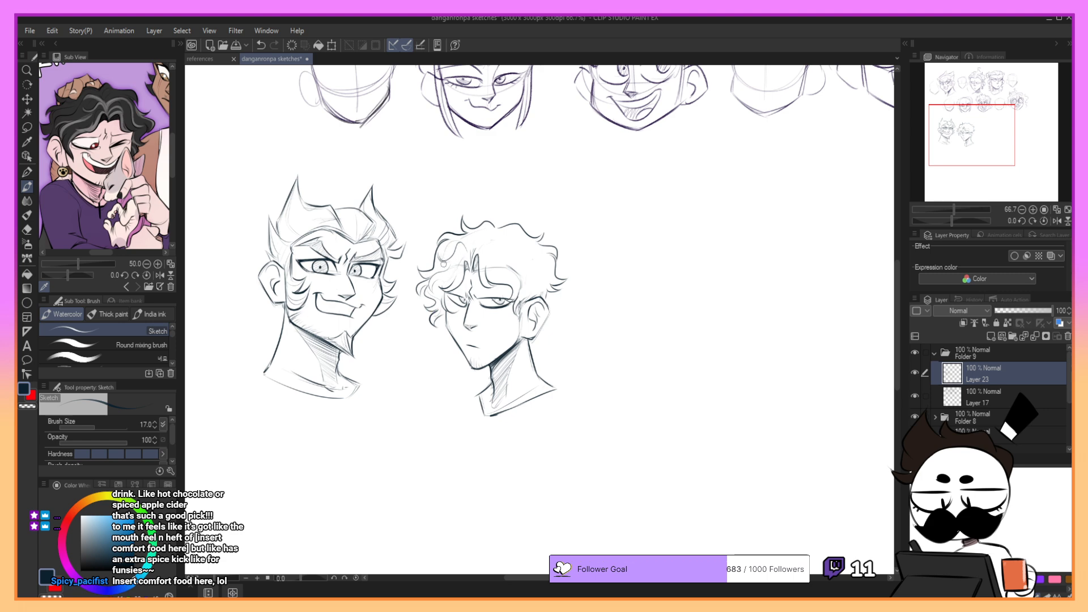
- Sketch light wavy strands from the parting across the crown toward the fringe above the near eye
{"action": "key", "text": "ctrl+z"}
{"action": "mouse_move", "coordinate": [475, 241]}
{"action": "left_mouse_down"}
{"action": "mouse_move", "coordinate": [476, 254]}
{"action": "mouse_move", "coordinate": [489, 240]}
{"action": "mouse_move", "coordinate": [484, 270]}
{"action": "left_mouse_up"}
{"action": "key", "text": "ctrl+z"}
{"action": "key", "text": "ctrl+z"}
{"action": "mouse_move", "coordinate": [482, 277]}
{"action": "left_mouse_down"}
{"action": "mouse_move", "coordinate": [484, 250]}
{"action": "mouse_move", "coordinate": [486, 269]}
{"action": "mouse_move", "coordinate": [507, 260]}
{"action": "mouse_move", "coordinate": [487, 277]}
{"action": "mouse_move", "coordinate": [497, 280]}
{"action": "left_mouse_up"}
{"action": "key", "text": "ctrl+z"}
{"action": "key", "text": "ctrl+z"}
{"action": "mouse_move", "coordinate": [493, 241]}
{"action": "left_mouse_down"}
{"action": "mouse_move", "coordinate": [503, 263]}
{"action": "mouse_move", "coordinate": [497, 235]}
{"action": "left_mouse_up"}
{"action": "mouse_move", "coordinate": [494, 254]}
{"action": "left_mouse_down"}
{"action": "mouse_move", "coordinate": [510, 280]}
{"action": "mouse_move", "coordinate": [514, 270]}
{"action": "mouse_move", "coordinate": [529, 277]}
{"action": "mouse_move", "coordinate": [522, 291]}
{"action": "left_mouse_up"}
{"action": "key", "text": "ctrl+z"}
- Add flowing strand lines over the near side of the hair, running from the crown toward the ear
{"action": "key", "text": "ctrl+z"}
{"action": "left_click_drag", "start_coordinate": [514, 273], "coordinate": [523, 292]}
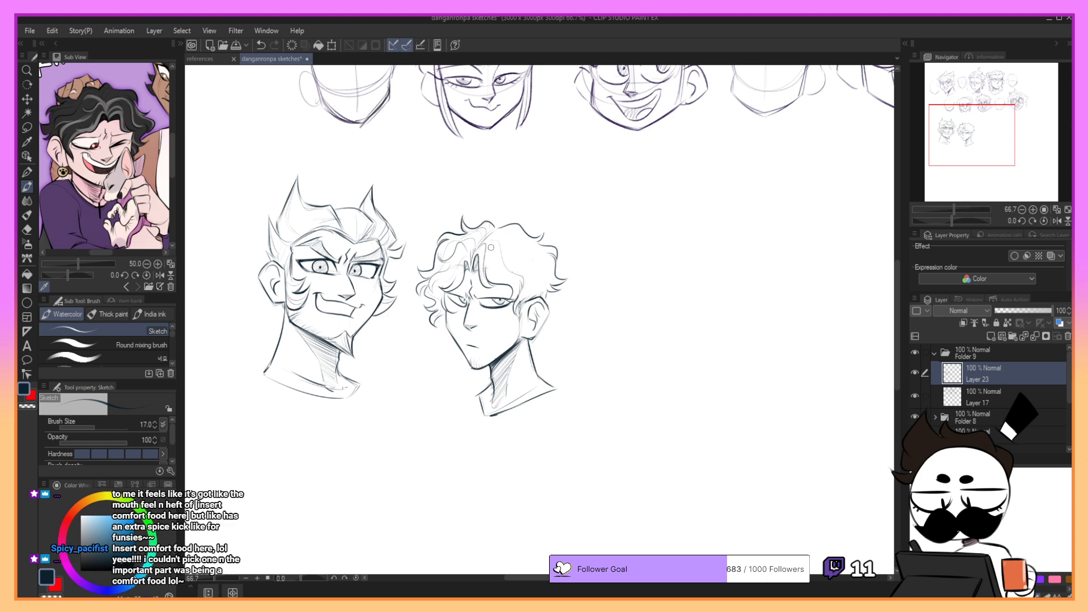
{"action": "left_click_drag", "start_coordinate": [491, 251], "coordinate": [513, 280]}
{"action": "key", "text": "ctrl+z"}
{"action": "left_click_drag", "start_coordinate": [523, 252], "coordinate": [520, 253]}
{"action": "mouse_move", "coordinate": [490, 238]}
{"action": "left_mouse_down"}
{"action": "mouse_move", "coordinate": [520, 244]}
{"action": "mouse_move", "coordinate": [540, 269]}
{"action": "mouse_move", "coordinate": [542, 286]}
{"action": "mouse_move", "coordinate": [525, 298]}
{"action": "left_mouse_up"}
{"action": "key", "text": "ctrl+z"}
{"action": "key", "text": "ctrl+z"}
- Fill the back of the second head's hair with wavy strand lines down to the curls above the ear
{"action": "key", "text": "ctrl+z"}
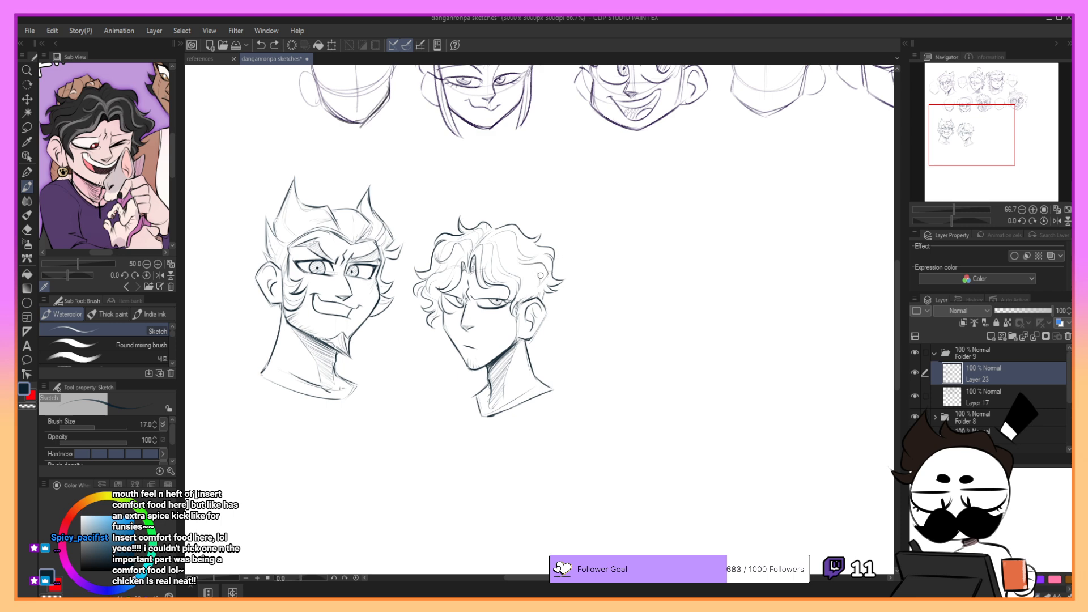
{"action": "mouse_move", "coordinate": [531, 261]}
{"action": "left_mouse_down"}
{"action": "mouse_move", "coordinate": [543, 280]}
{"action": "mouse_move", "coordinate": [535, 286]}
{"action": "mouse_move", "coordinate": [534, 272]}
{"action": "mouse_move", "coordinate": [523, 300]}
{"action": "left_mouse_up"}
{"action": "key", "text": "ctrl+z"}
{"action": "key", "text": "ctrl+z"}
{"action": "left_click_drag", "start_coordinate": [515, 230], "coordinate": [536, 242]}
{"action": "mouse_move", "coordinate": [526, 246]}
{"action": "left_mouse_down"}
{"action": "mouse_move", "coordinate": [547, 254]}
{"action": "mouse_move", "coordinate": [562, 279]}
{"action": "left_mouse_up"}
- Detail the lower curls beside the second head's far cheek with short strand lines
{"action": "key", "text": "ctrl+z"}
{"action": "key", "text": "ctrl+z"}
{"action": "key", "text": "ctrl+z"}
{"action": "key", "text": "ctrl+z"}
{"action": "key", "text": "ctrl+z"}
{"action": "mouse_move", "coordinate": [539, 292]}
{"action": "left_mouse_down"}
{"action": "mouse_move", "coordinate": [545, 299]}
{"action": "mouse_move", "coordinate": [538, 291]}
{"action": "left_mouse_up"}
{"action": "key", "text": "ctrl+z"}
{"action": "key", "text": "ctrl+z"}
{"action": "key", "text": "ctrl+z"}
{"action": "key", "text": "ctrl+z"}
{"action": "key", "text": "ctrl+z"}
{"action": "key", "text": "ctrl+z"}
{"action": "key", "text": "ctrl+z"}
{"action": "left_click_drag", "start_coordinate": [447, 299], "coordinate": [445, 304]}
{"action": "mouse_move", "coordinate": [422, 312]}
{"action": "left_mouse_down"}
{"action": "mouse_move", "coordinate": [450, 308]}
{"action": "mouse_move", "coordinate": [432, 318]}
{"action": "mouse_move", "coordinate": [424, 299]}
{"action": "mouse_move", "coordinate": [448, 314]}
{"action": "mouse_move", "coordinate": [444, 331]}
{"action": "left_mouse_up"}
{"action": "key", "text": "ctrl+z"}
{"action": "key", "text": "ctrl+z"}
{"action": "key", "text": "ctrl+z"}
{"action": "key", "text": "ctrl+z"}
{"action": "key", "text": "ctrl+z"}
{"action": "key", "text": "ctrl+z"}
{"action": "key", "text": "ctrl+z"}
{"action": "key", "text": "ctrl+z"}
{"action": "key", "text": "ctrl+z"}
{"action": "key", "text": "ctrl+z"}
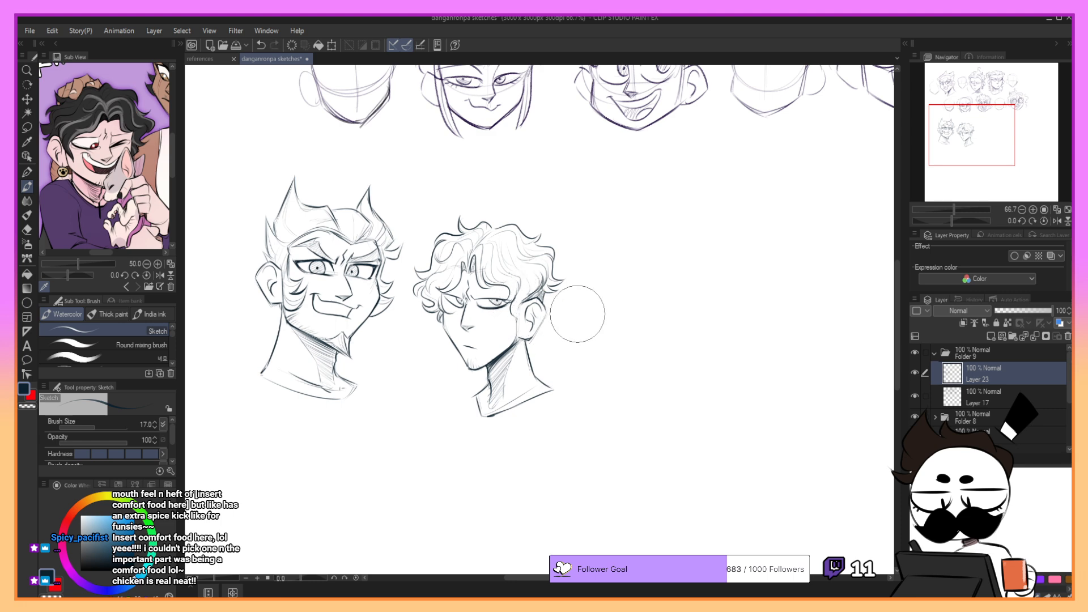
- Draw the short sideburn hair and shading strokes in front of and above the second head's ear
{"action": "key", "text": "ctrl+z"}
{"action": "key", "text": "ctrl+z"}
{"action": "left_click_drag", "start_coordinate": [528, 287], "coordinate": [523, 321]}
{"action": "key", "text": "ctrl+z"}
{"action": "key", "text": "ctrl+z"}
{"action": "left_click_drag", "start_coordinate": [519, 301], "coordinate": [521, 319]}
{"action": "key", "text": "ctrl+z"}
{"action": "key", "text": "ctrl+z"}
{"action": "left_click_drag", "start_coordinate": [514, 306], "coordinate": [519, 320]}
- Lasso the whole second head, scale it down slightly, and shift it up a little beside the horned head
{"action": "left_click", "coordinate": [27, 127]}
{"action": "mouse_move", "coordinate": [425, 224]}
{"action": "left_mouse_down"}
{"action": "mouse_move", "coordinate": [476, 447]}
{"action": "mouse_move", "coordinate": [501, 210]}
{"action": "left_mouse_up"}
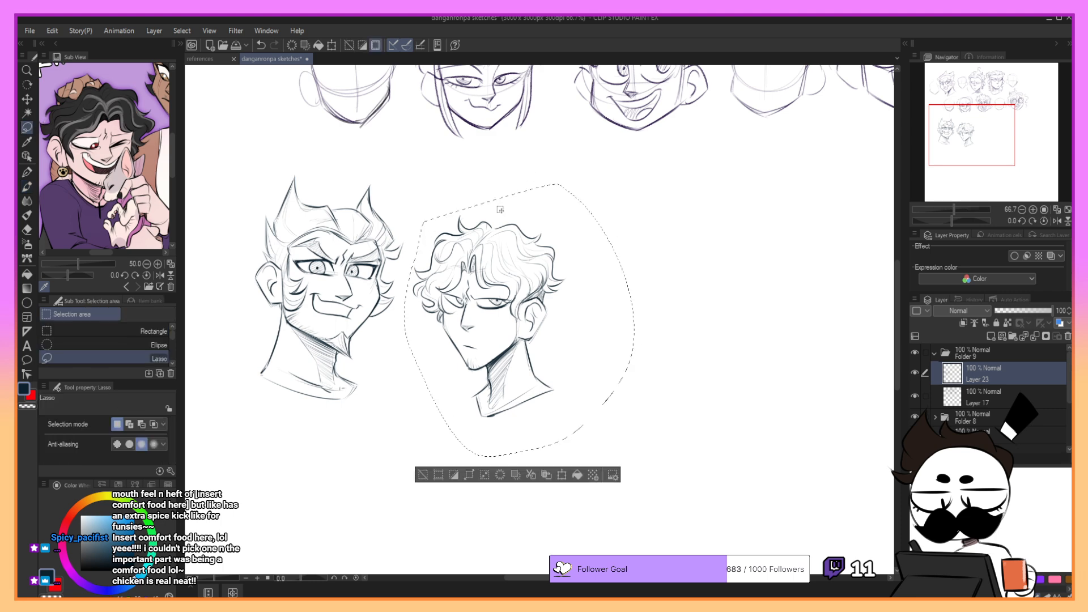
{"action": "left_click", "coordinate": [562, 475]}
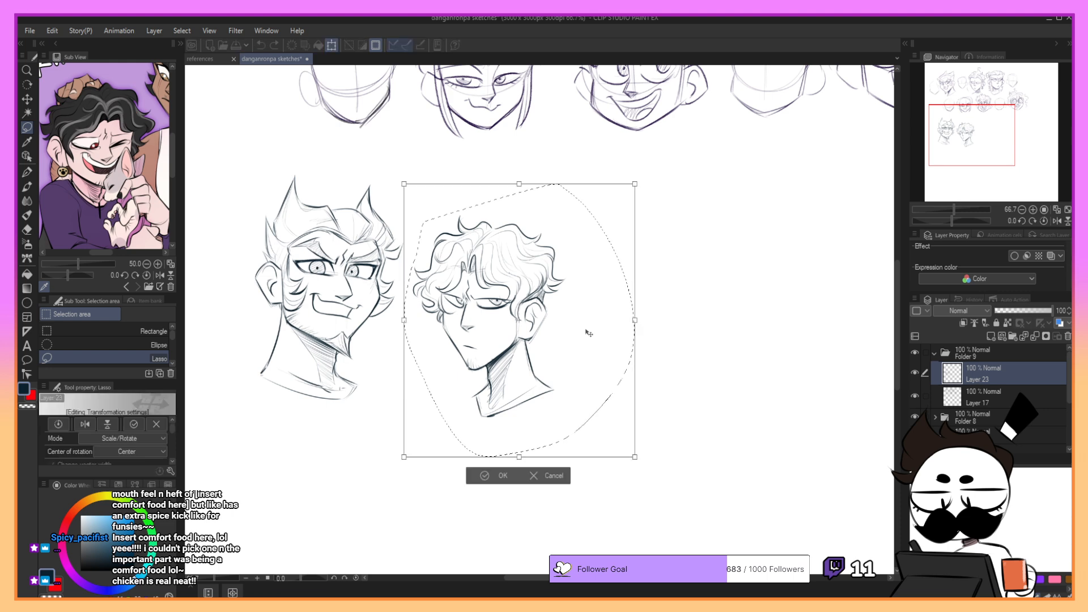
{"action": "left_click_drag", "start_coordinate": [636, 184], "coordinate": [623, 200]}
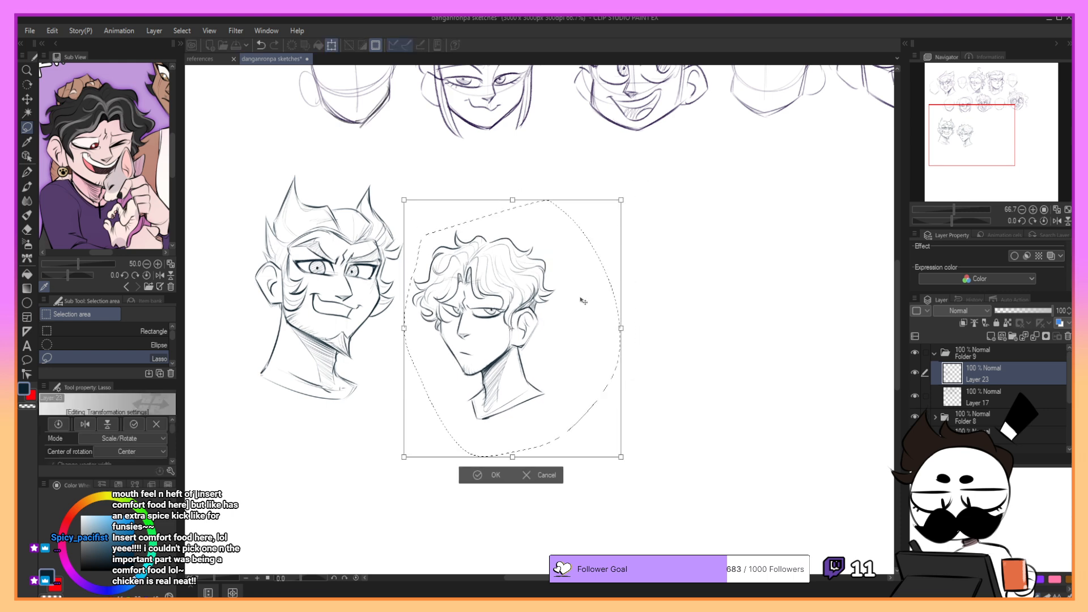
{"action": "mouse_move", "coordinate": [580, 298]}
{"action": "left_mouse_down"}
{"action": "mouse_move", "coordinate": [573, 268]}
{"action": "mouse_move", "coordinate": [577, 280]}
{"action": "left_mouse_up"}
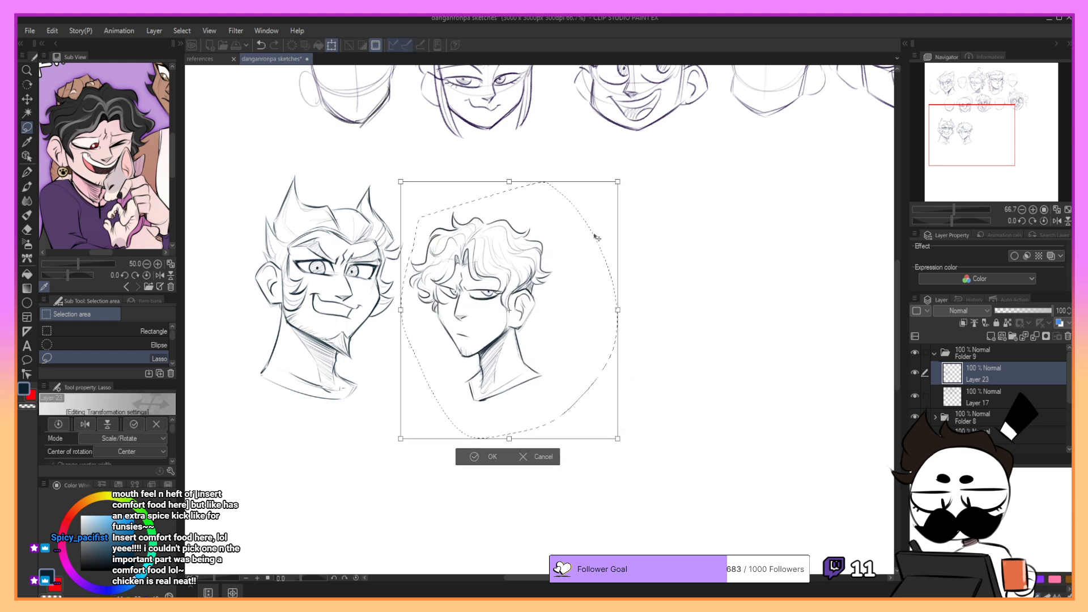
{"action": "mouse_move", "coordinate": [597, 238]}
{"action": "left_mouse_down"}
{"action": "mouse_move", "coordinate": [627, 185]}
{"action": "mouse_move", "coordinate": [637, 199]}
{"action": "mouse_move", "coordinate": [589, 226]}
{"action": "left_mouse_up"}
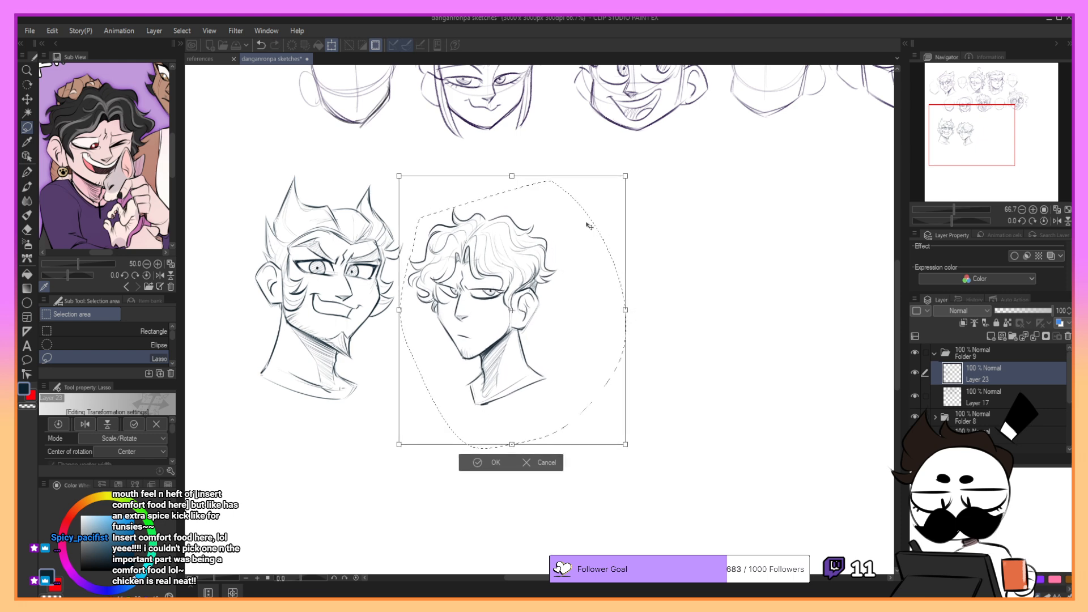
{"action": "left_click", "coordinate": [487, 462]}
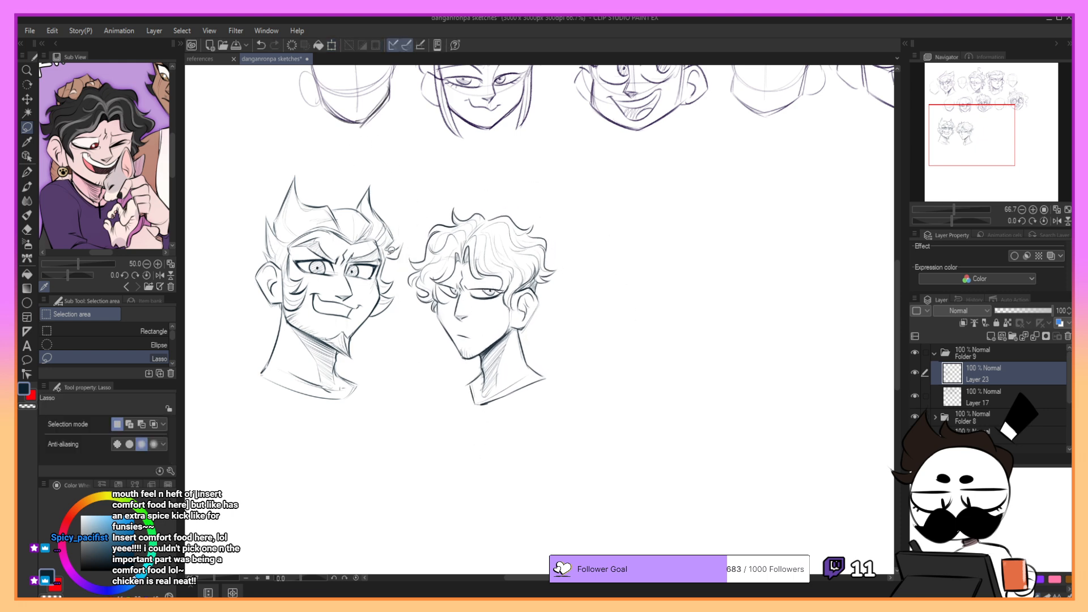
{"action": "key", "text": "b"}
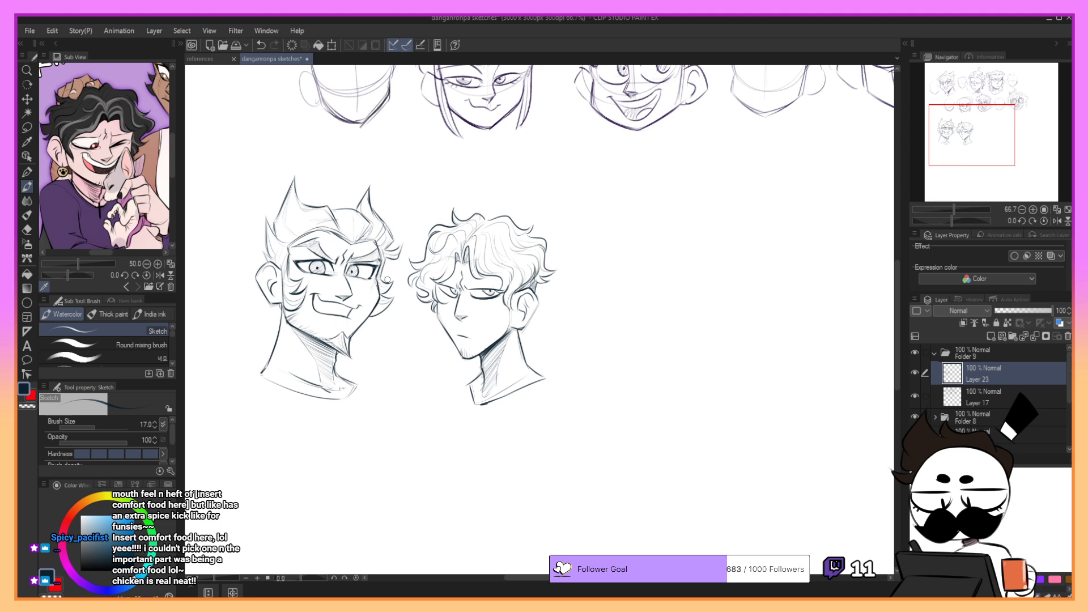
{"action": "mouse_move", "coordinate": [966, 124]}
{"action": "left_mouse_down"}
{"action": "mouse_move", "coordinate": [958, 117]}
{"action": "mouse_move", "coordinate": [975, 107]}
{"action": "left_mouse_up"}
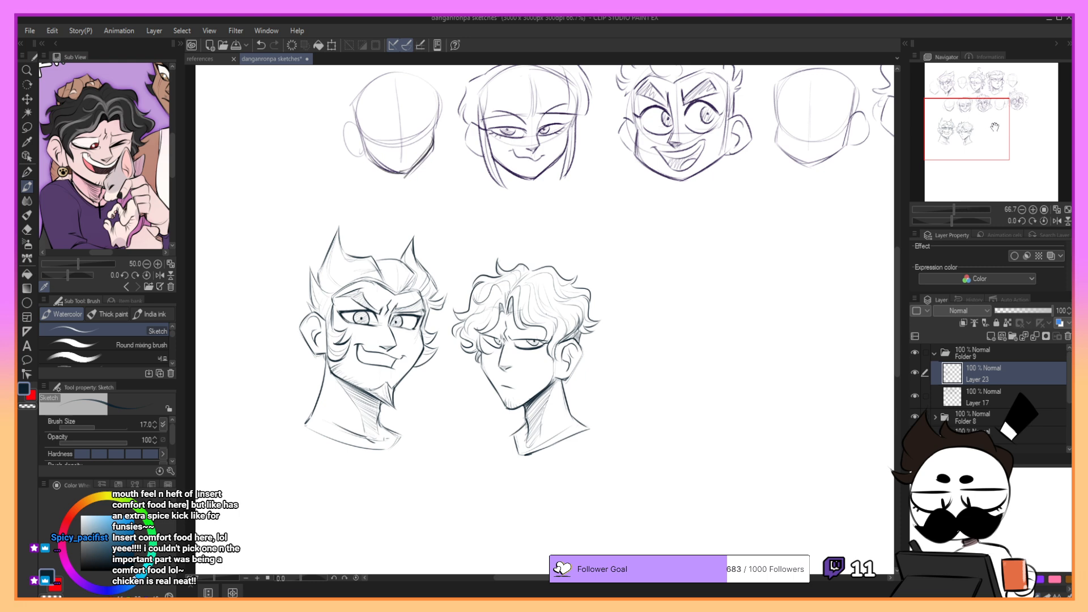
{"action": "left_click_drag", "start_coordinate": [995, 127], "coordinate": [969, 129]}
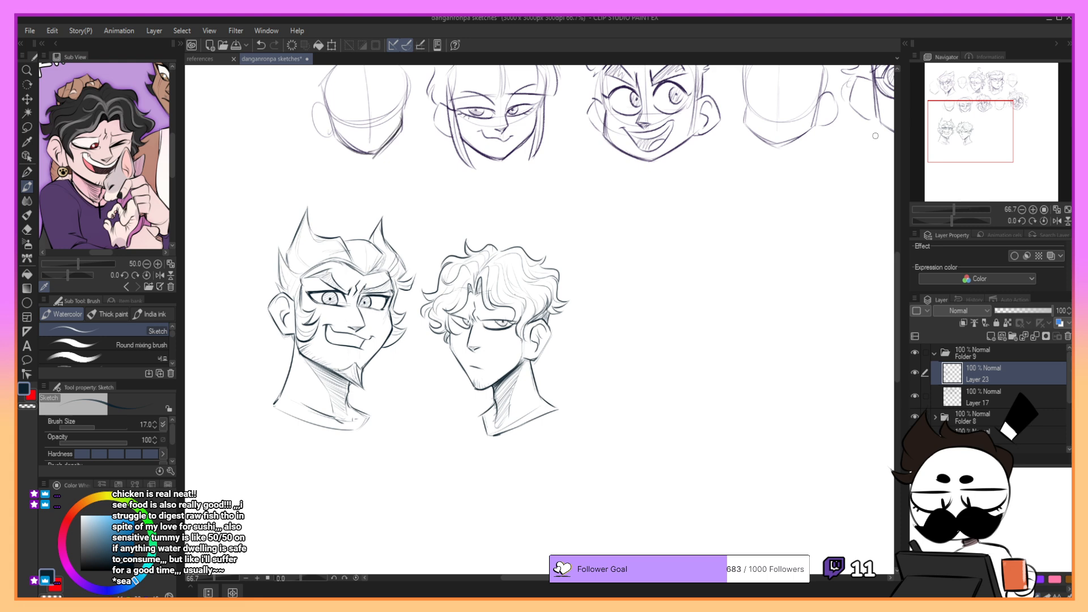
{"action": "mouse_move", "coordinate": [986, 123]}
{"action": "left_mouse_down"}
{"action": "mouse_move", "coordinate": [997, 113]}
{"action": "mouse_move", "coordinate": [979, 116]}
{"action": "mouse_move", "coordinate": [992, 123]}
{"action": "mouse_move", "coordinate": [992, 105]}
{"action": "mouse_move", "coordinate": [998, 120]}
{"action": "left_mouse_up"}
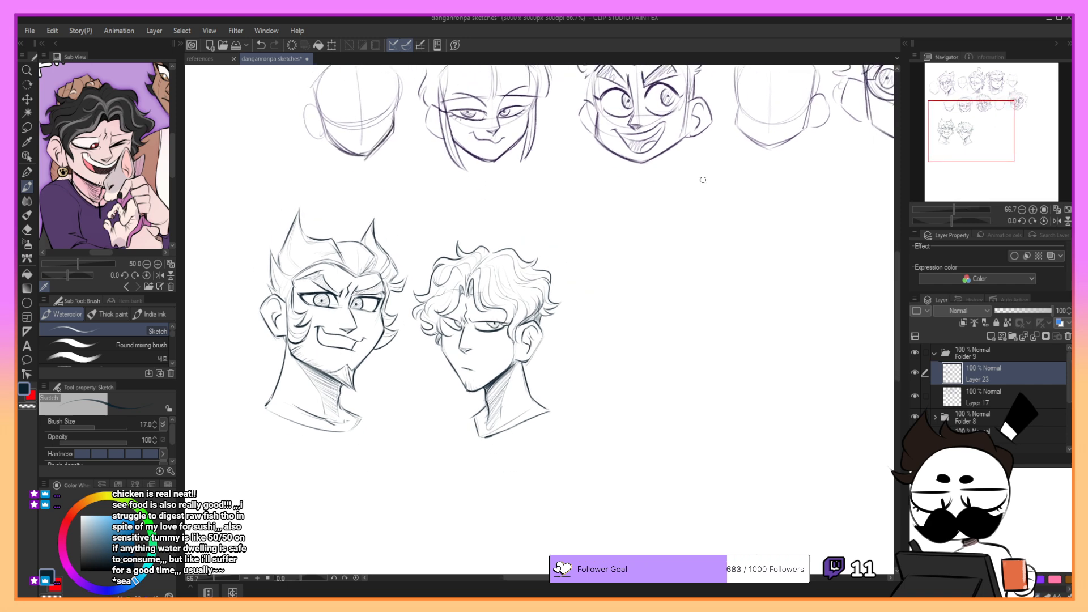
- Lasso the second head again, compress its height slightly with Free Transform, and nudge it down
{"action": "left_click", "coordinate": [27, 127]}
{"action": "mouse_move", "coordinate": [507, 218]}
{"action": "left_mouse_down"}
{"action": "mouse_move", "coordinate": [424, 264]}
{"action": "mouse_move", "coordinate": [462, 452]}
{"action": "mouse_move", "coordinate": [507, 216]}
{"action": "left_mouse_up"}
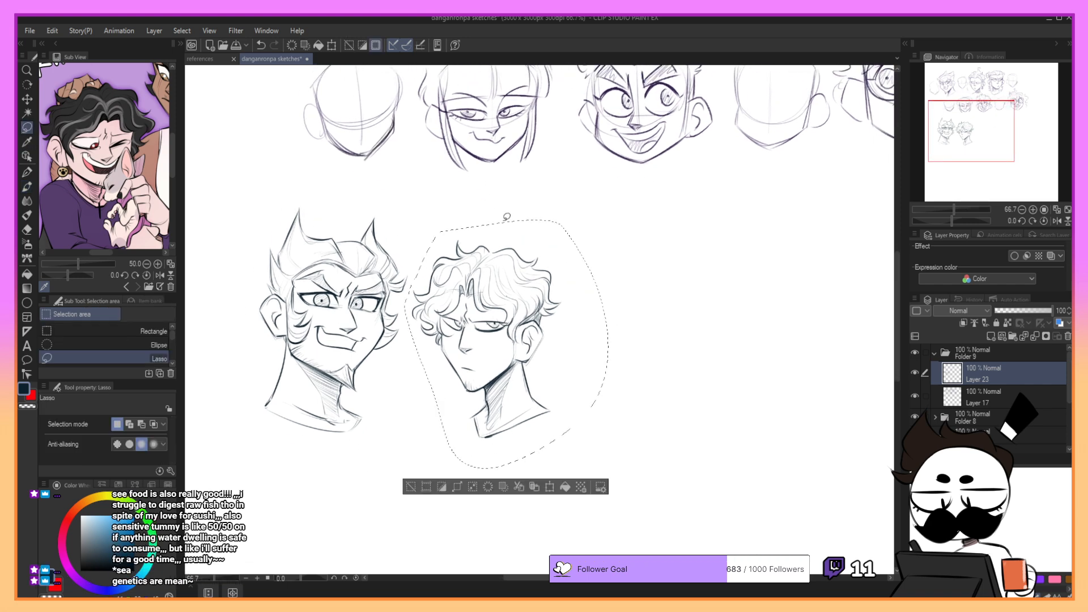
{"action": "left_click", "coordinate": [54, 31]}
{"action": "left_click", "coordinate": [318, 359]}
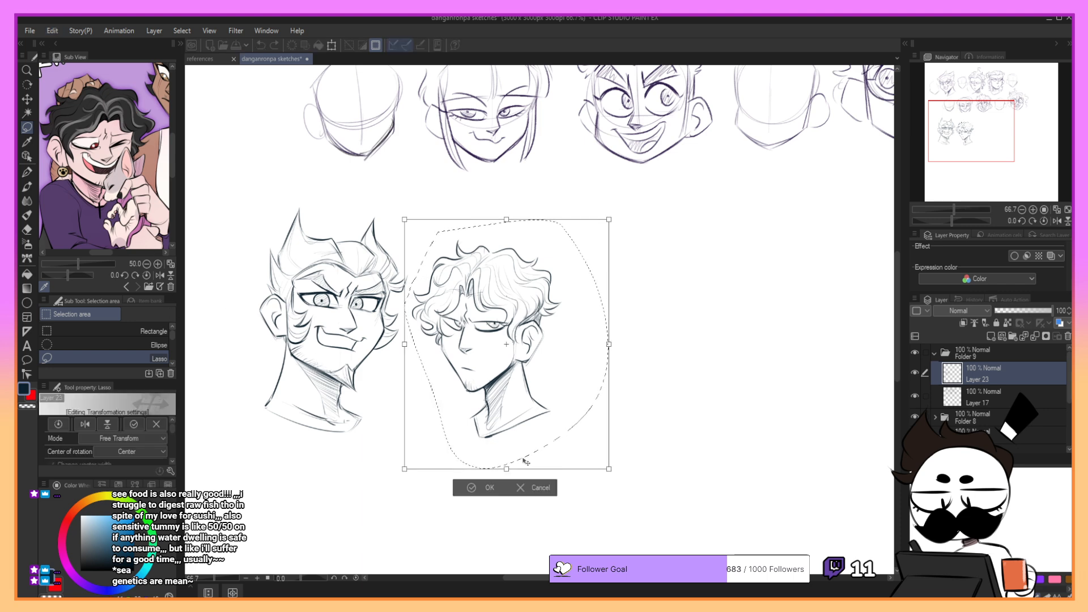
{"action": "left_click_drag", "start_coordinate": [508, 469], "coordinate": [505, 461]}
{"action": "left_click_drag", "start_coordinate": [585, 365], "coordinate": [588, 372]}
{"action": "left_click", "coordinate": [483, 487]}
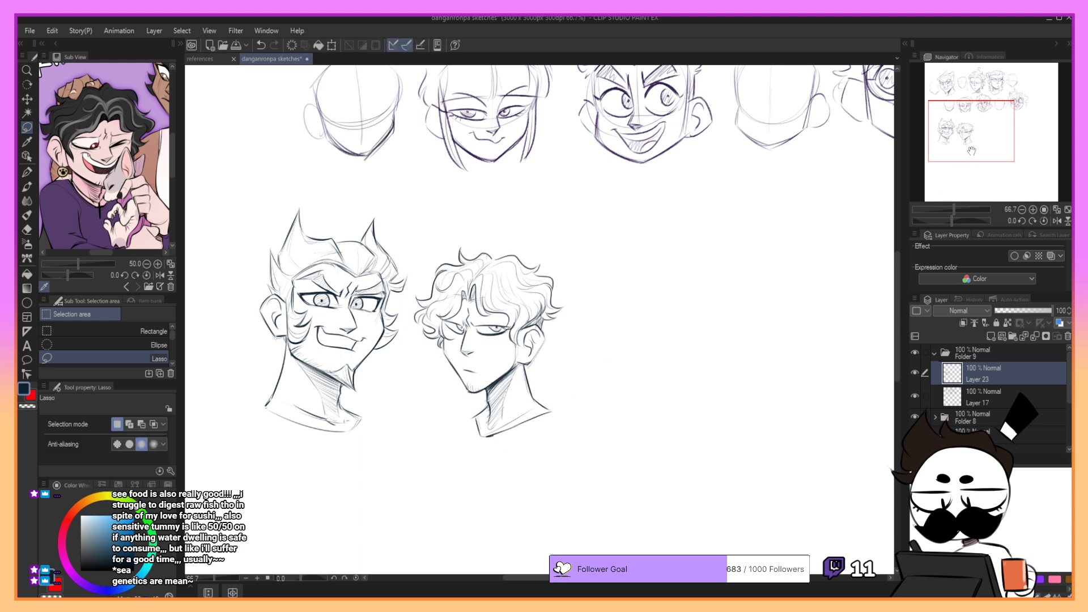
{"action": "mouse_move", "coordinate": [975, 146]}
{"action": "left_mouse_down"}
{"action": "mouse_move", "coordinate": [978, 100]}
{"action": "mouse_move", "coordinate": [977, 128]}
{"action": "mouse_move", "coordinate": [1002, 125]}
{"action": "left_mouse_up"}
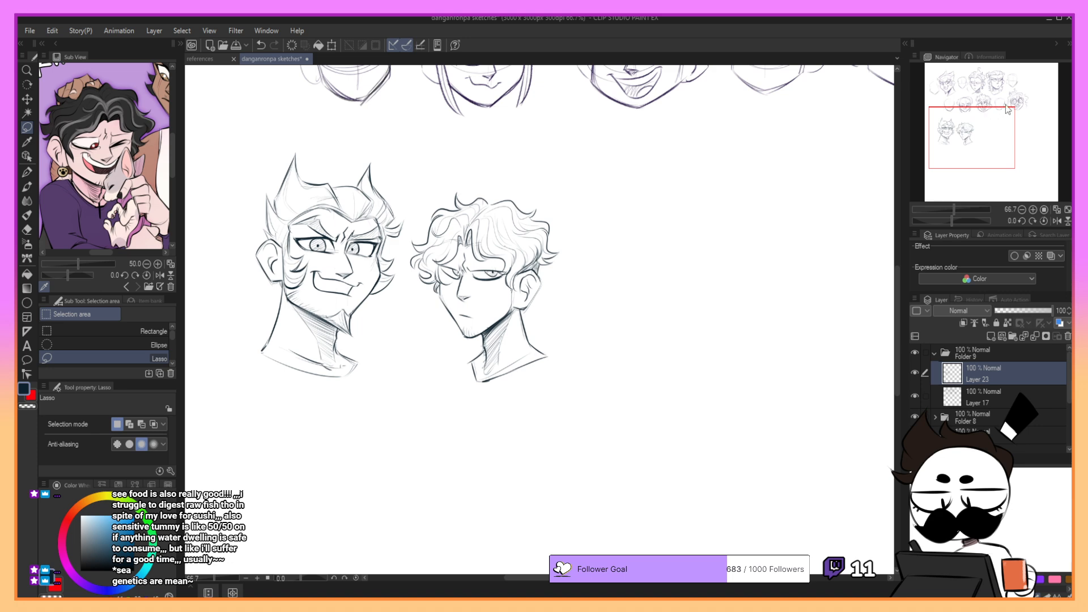
{"action": "left_click_drag", "start_coordinate": [1012, 115], "coordinate": [1008, 114]}
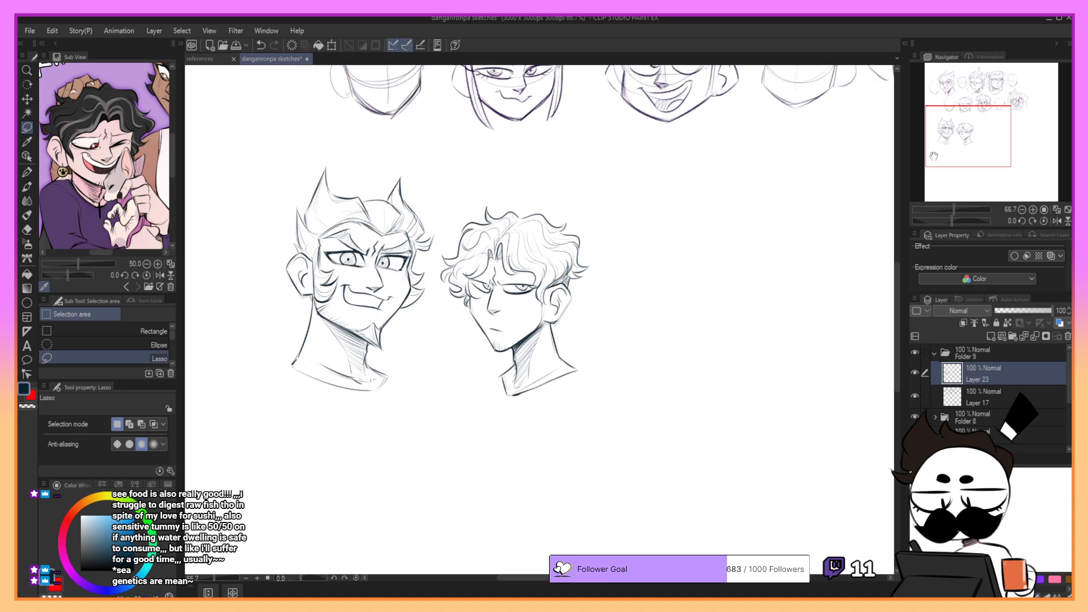